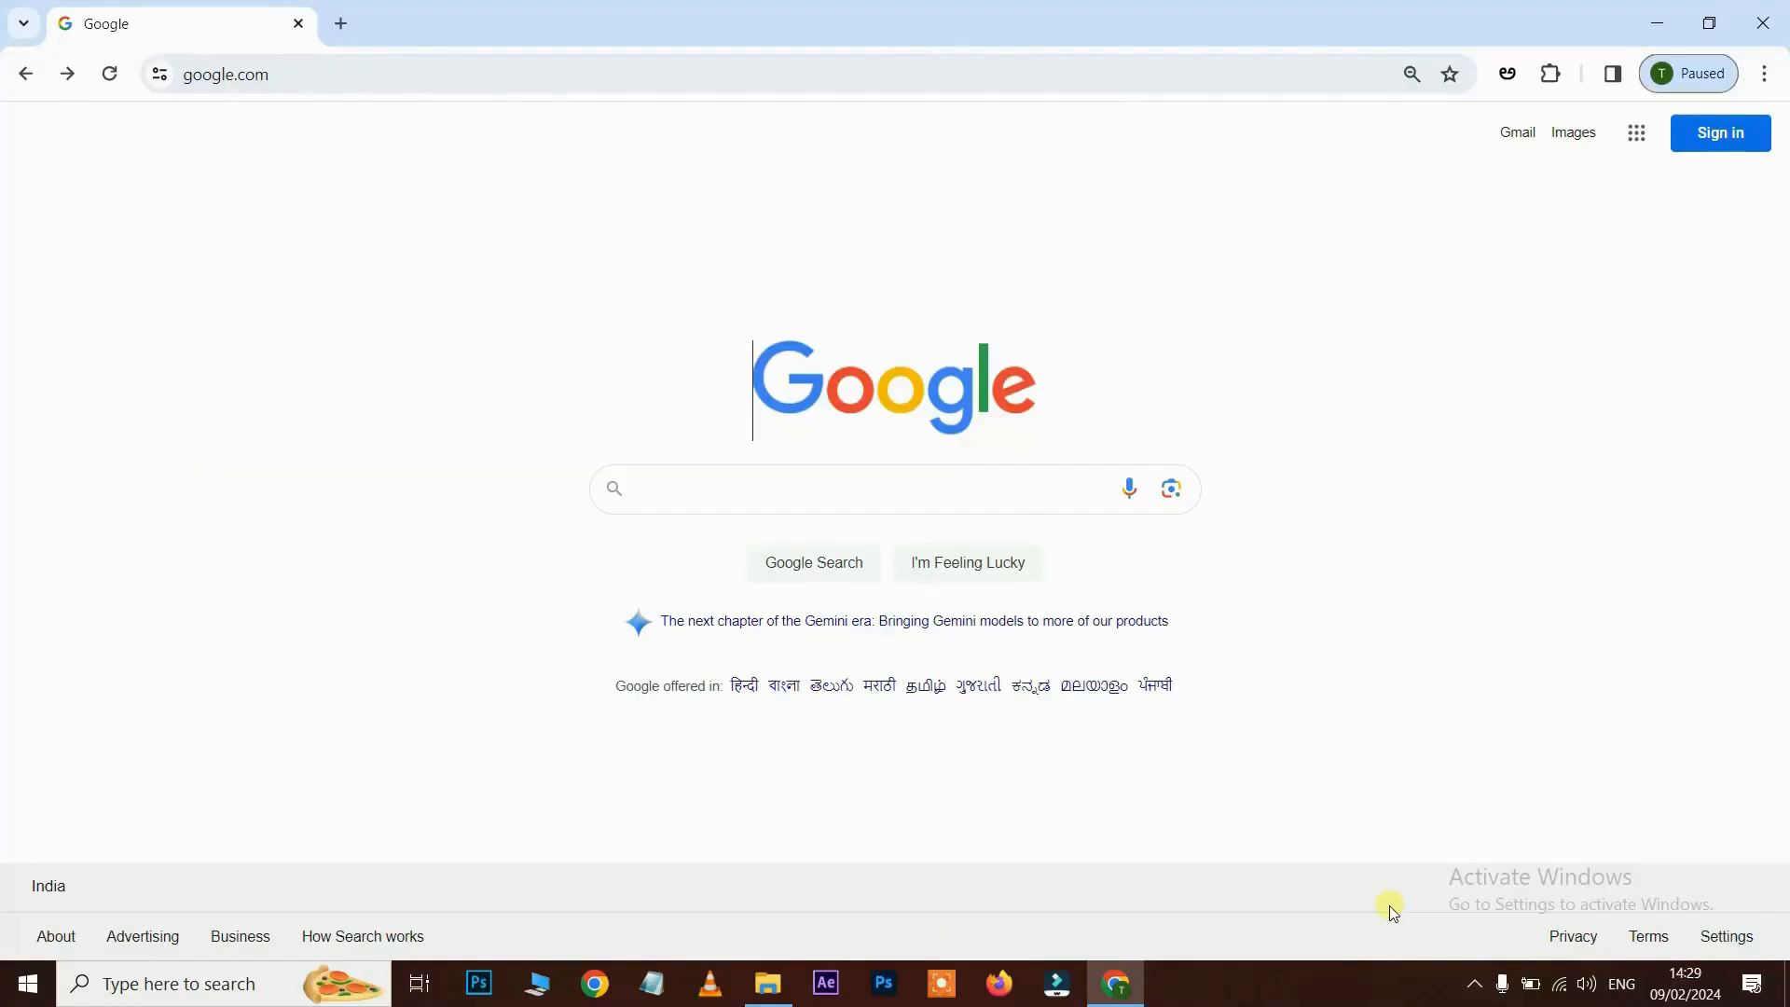
- Search Google for 'canva' and open the official Canva website from the results
left_click(773, 501)
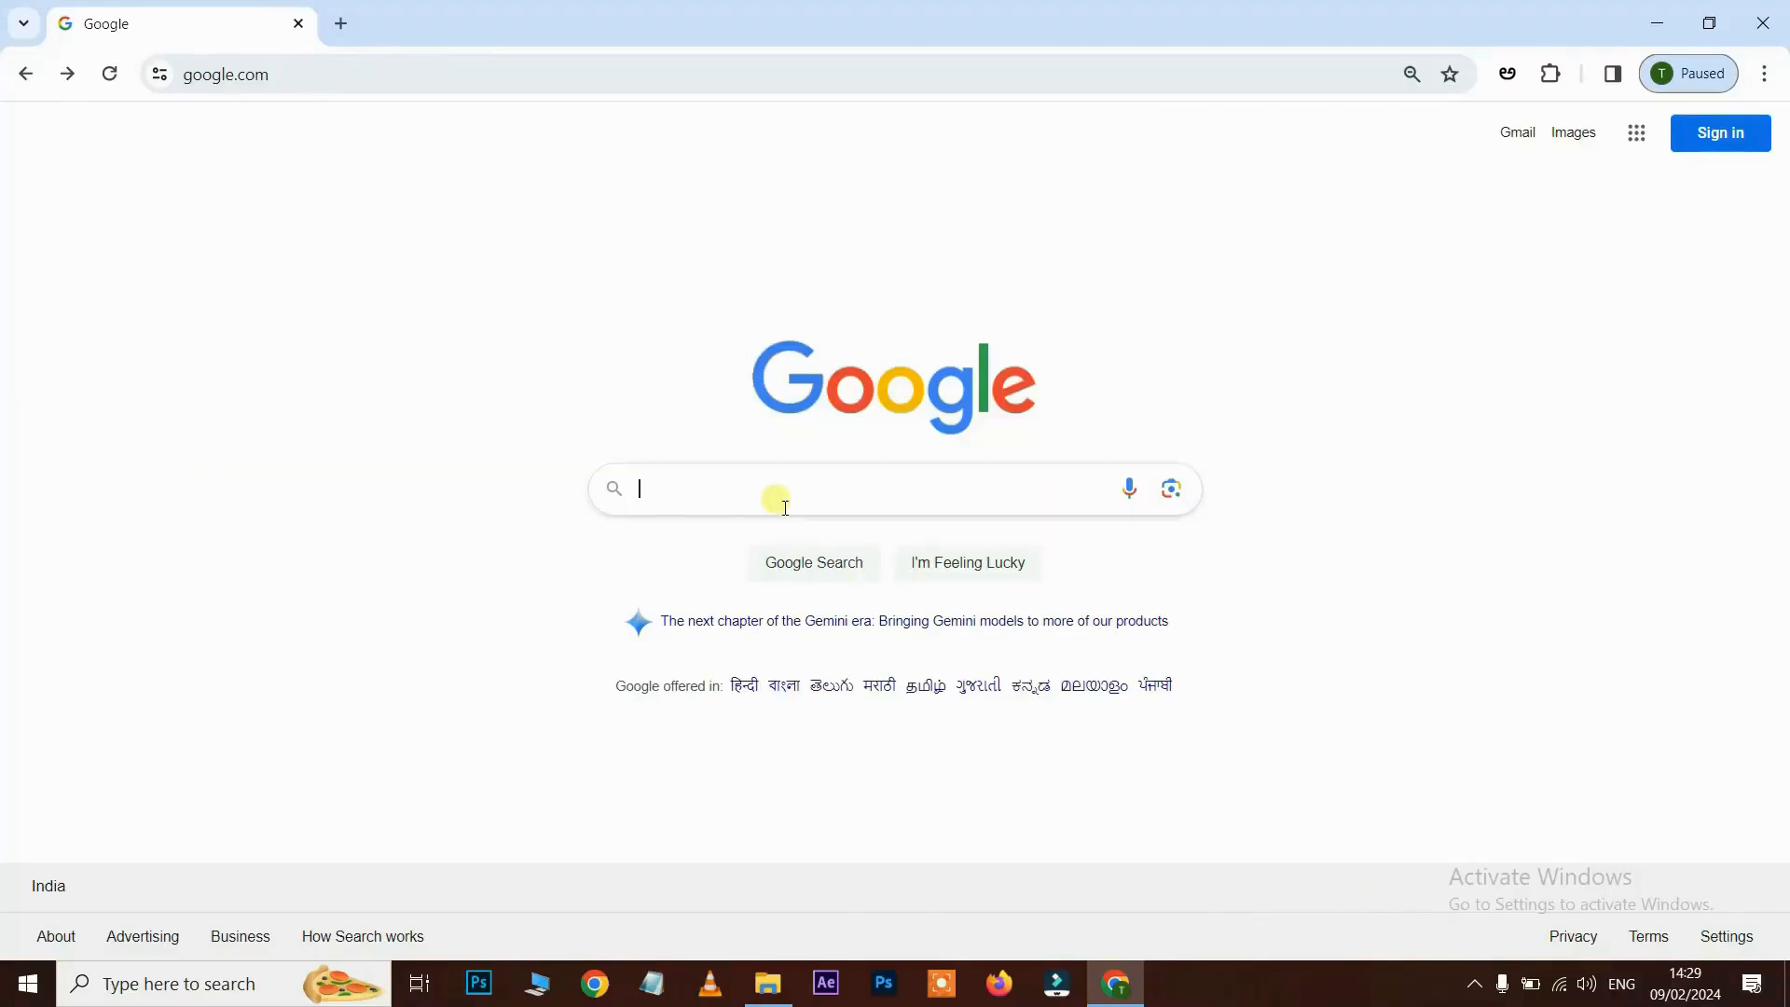
type("canva")
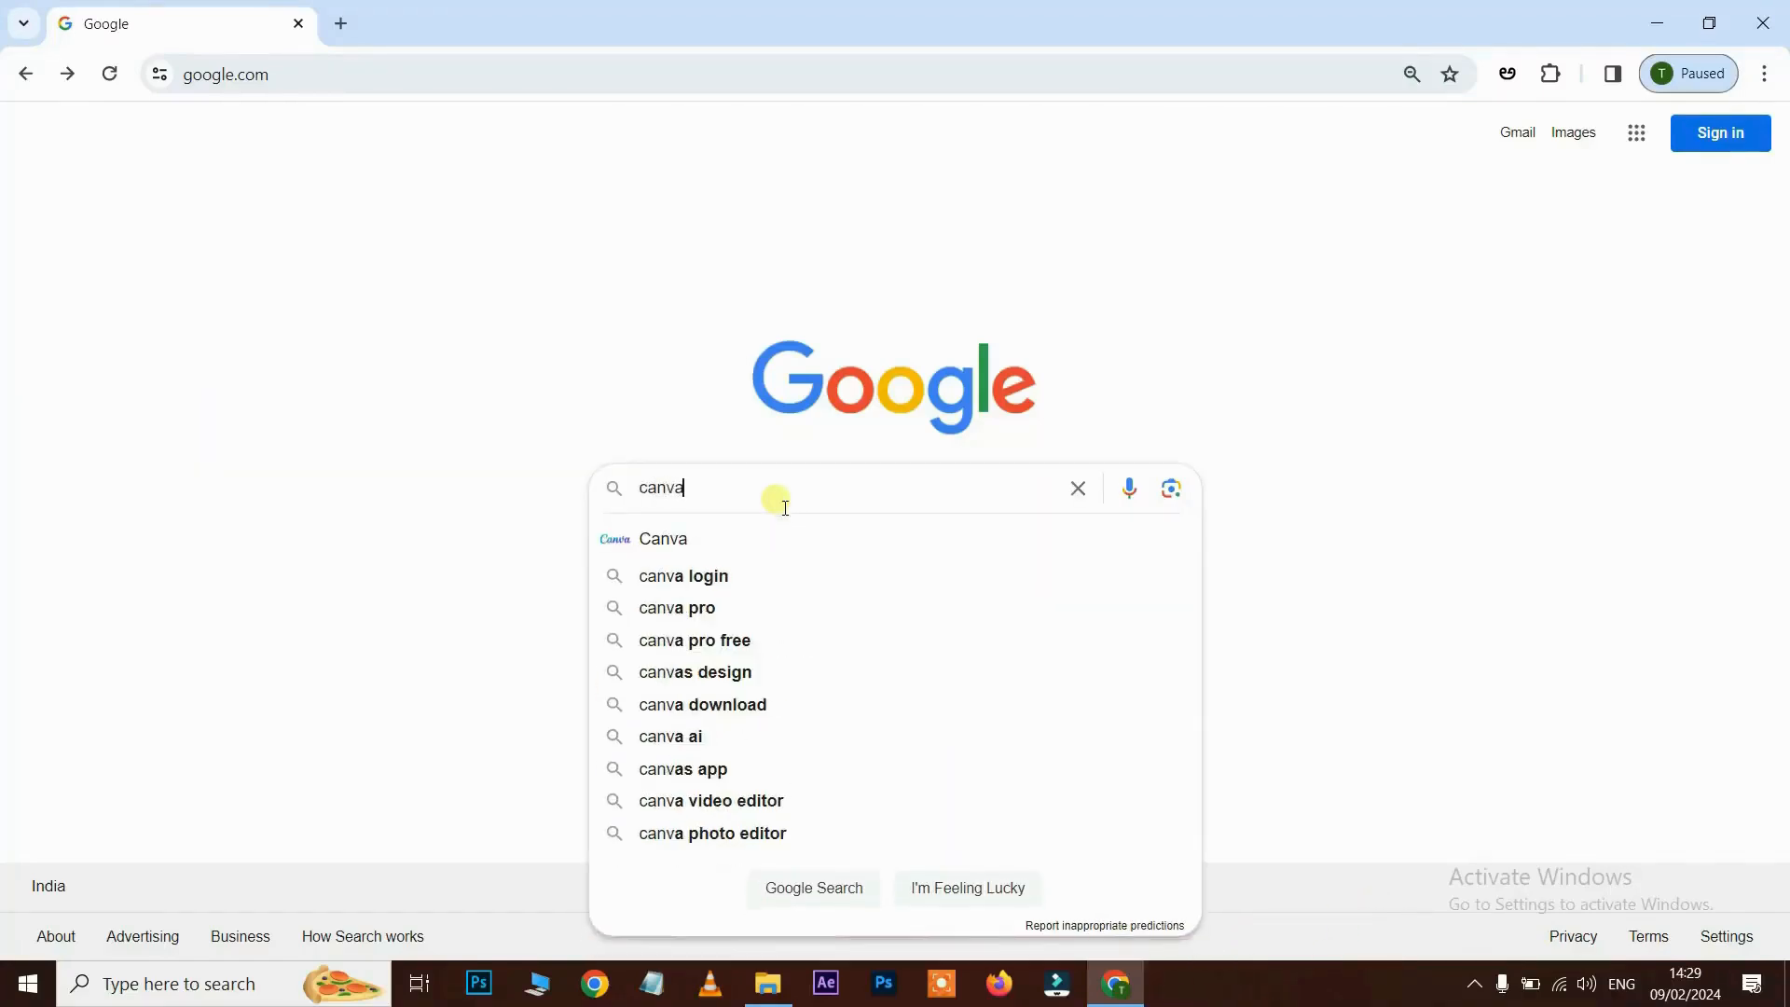
key("Return")
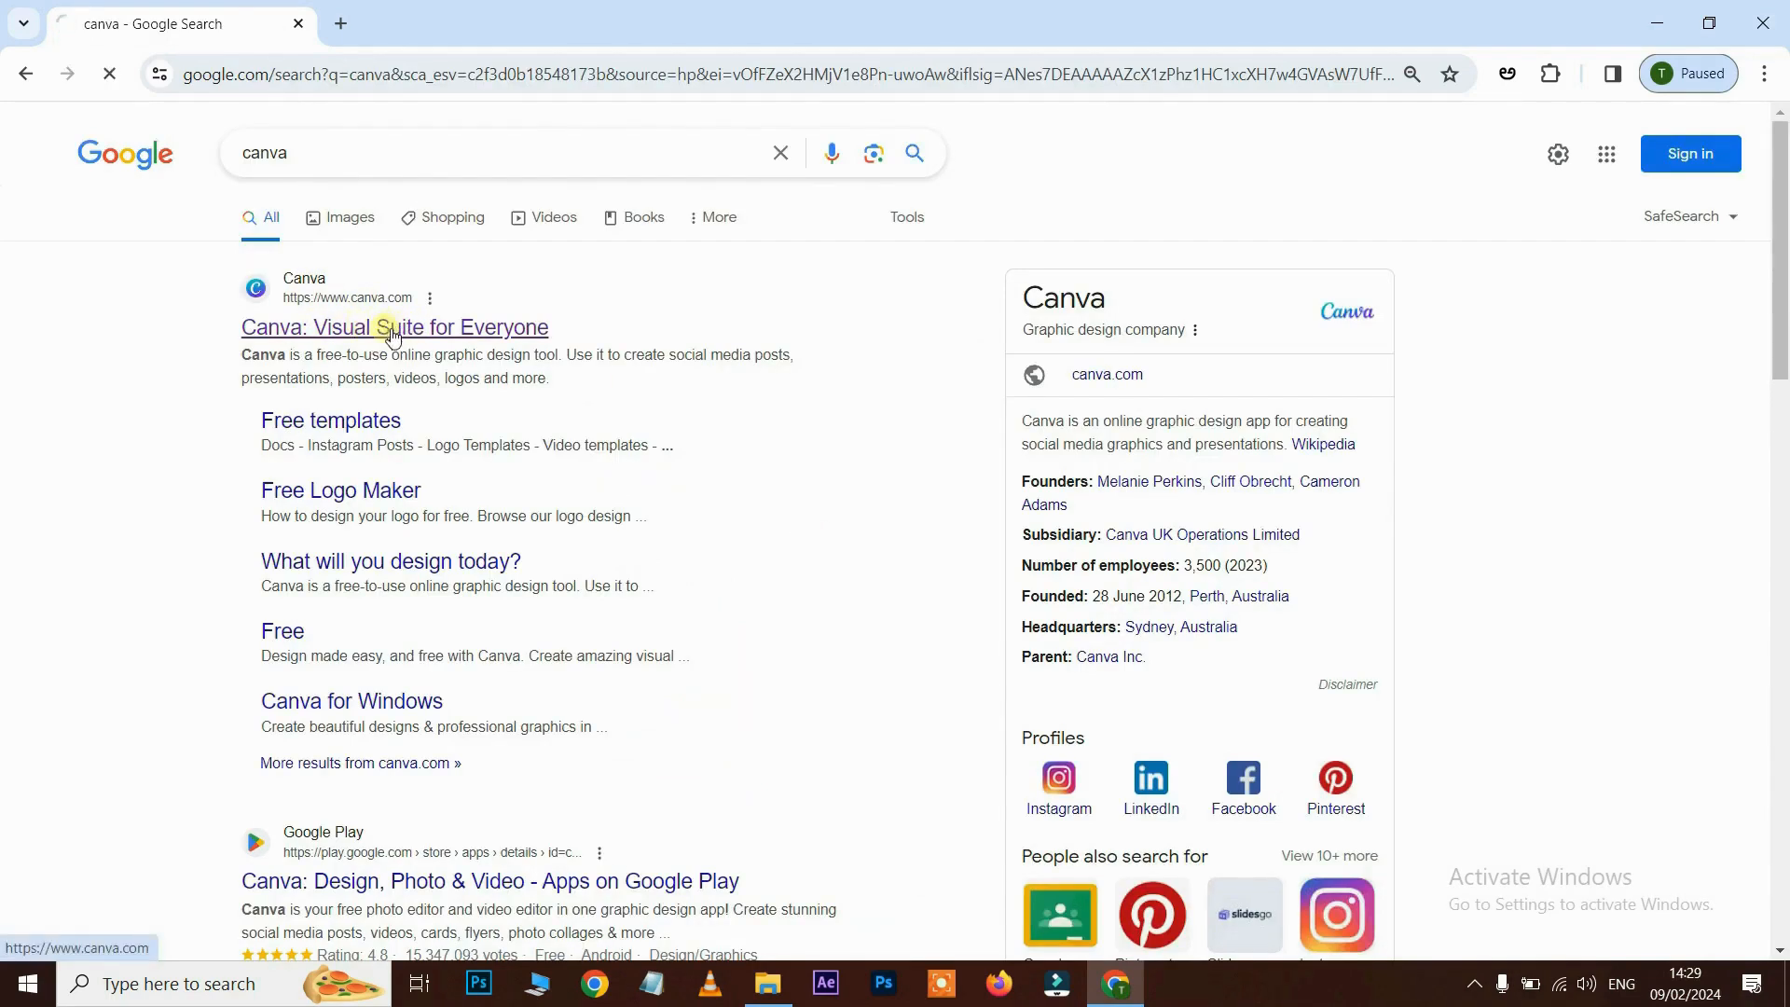
left_click(391, 329)
- Browse the suggested design types, then create a blank 1920 × 1080 Video design
left_click_drag(355, 72, 175, 72)
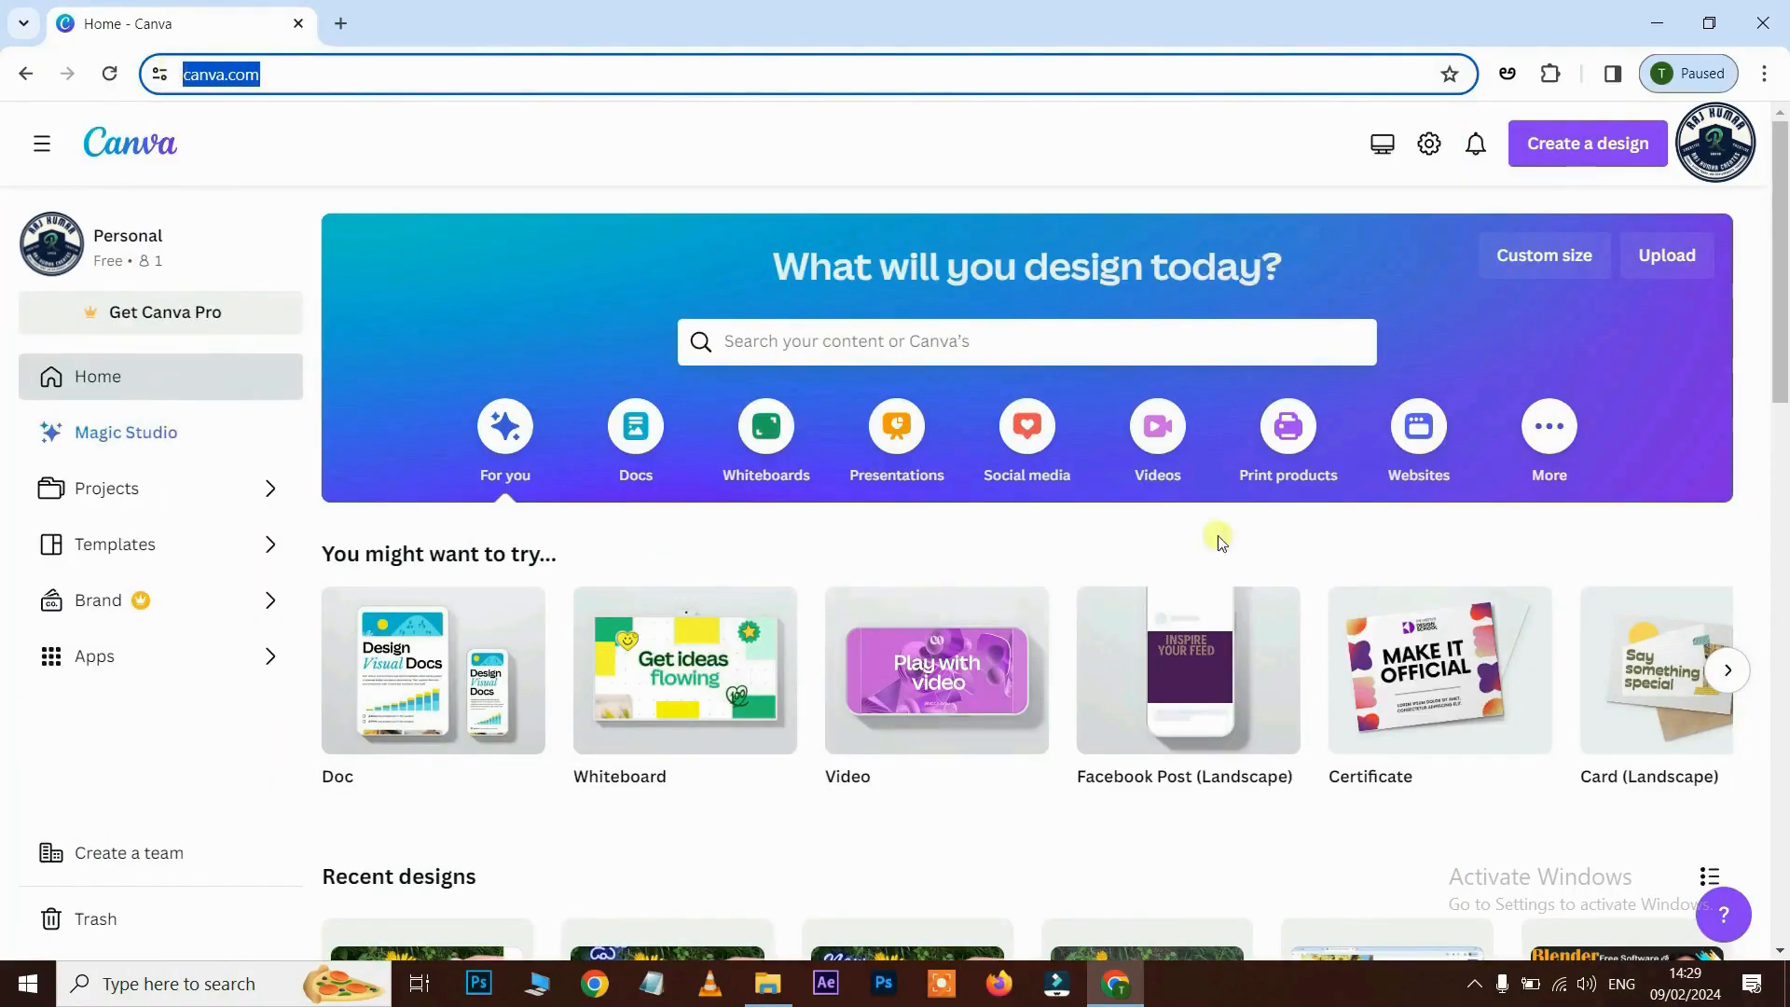
scroll(1485, 234, "down", 4)
scroll(1485, 319, "up", 4)
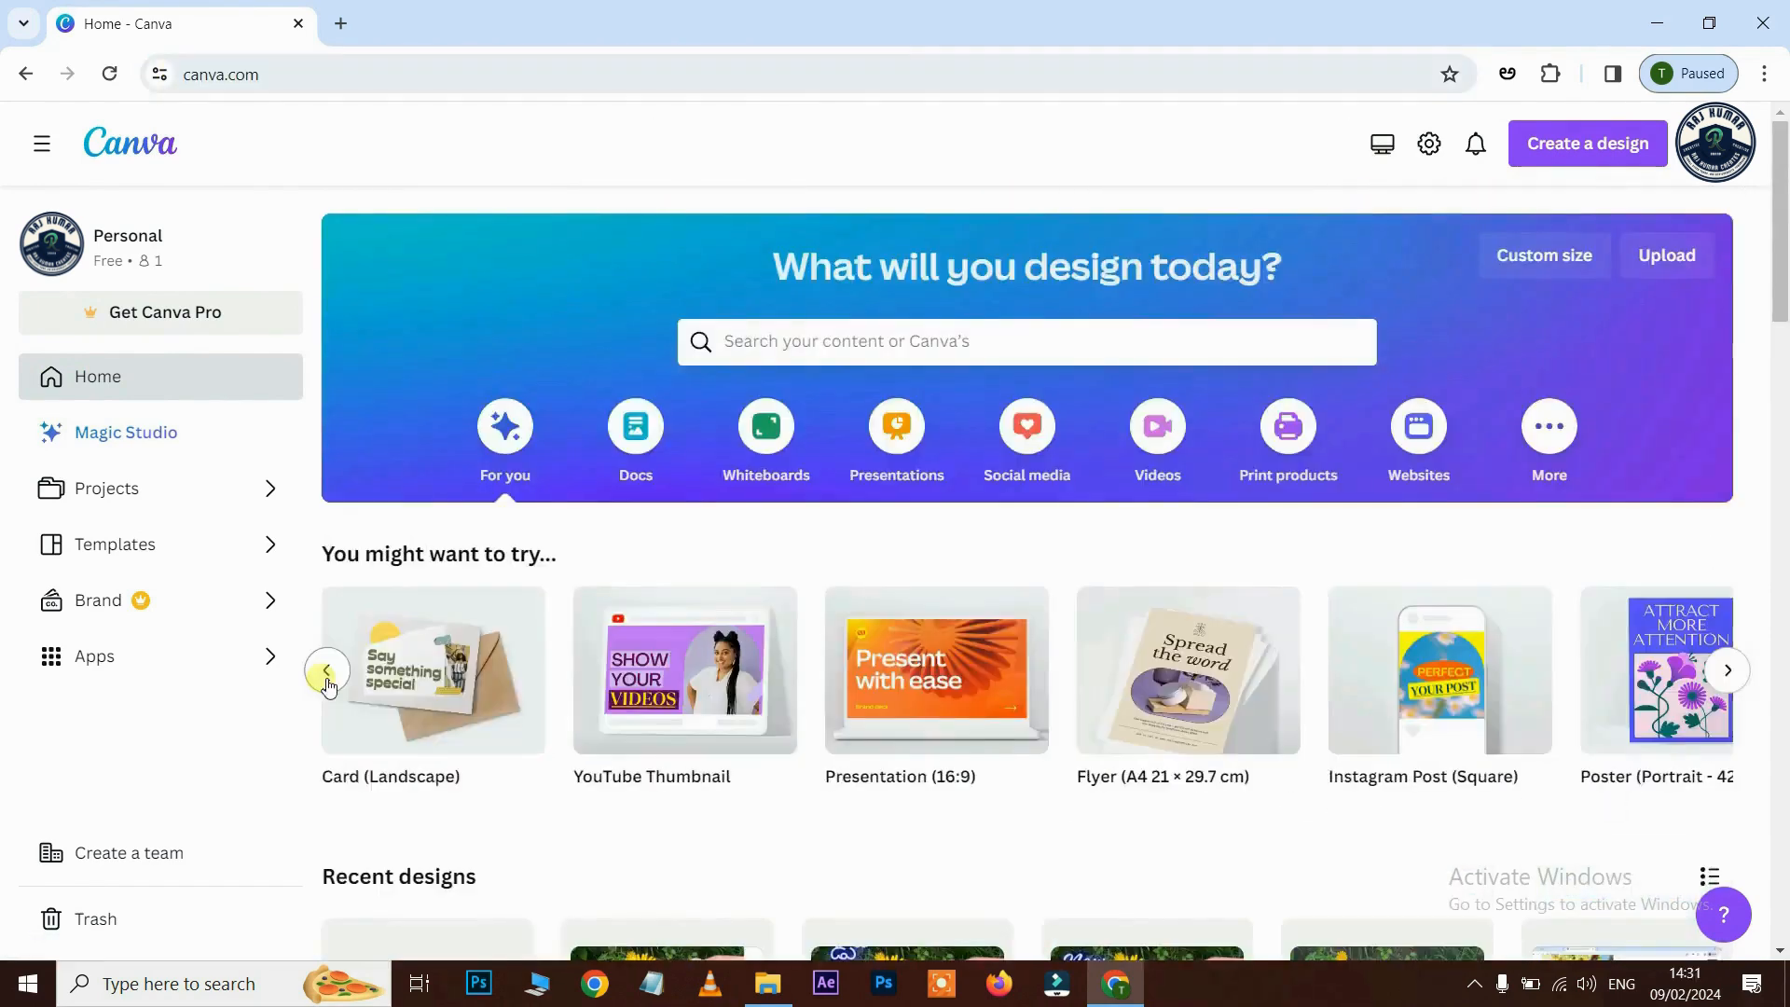
left_click(328, 672)
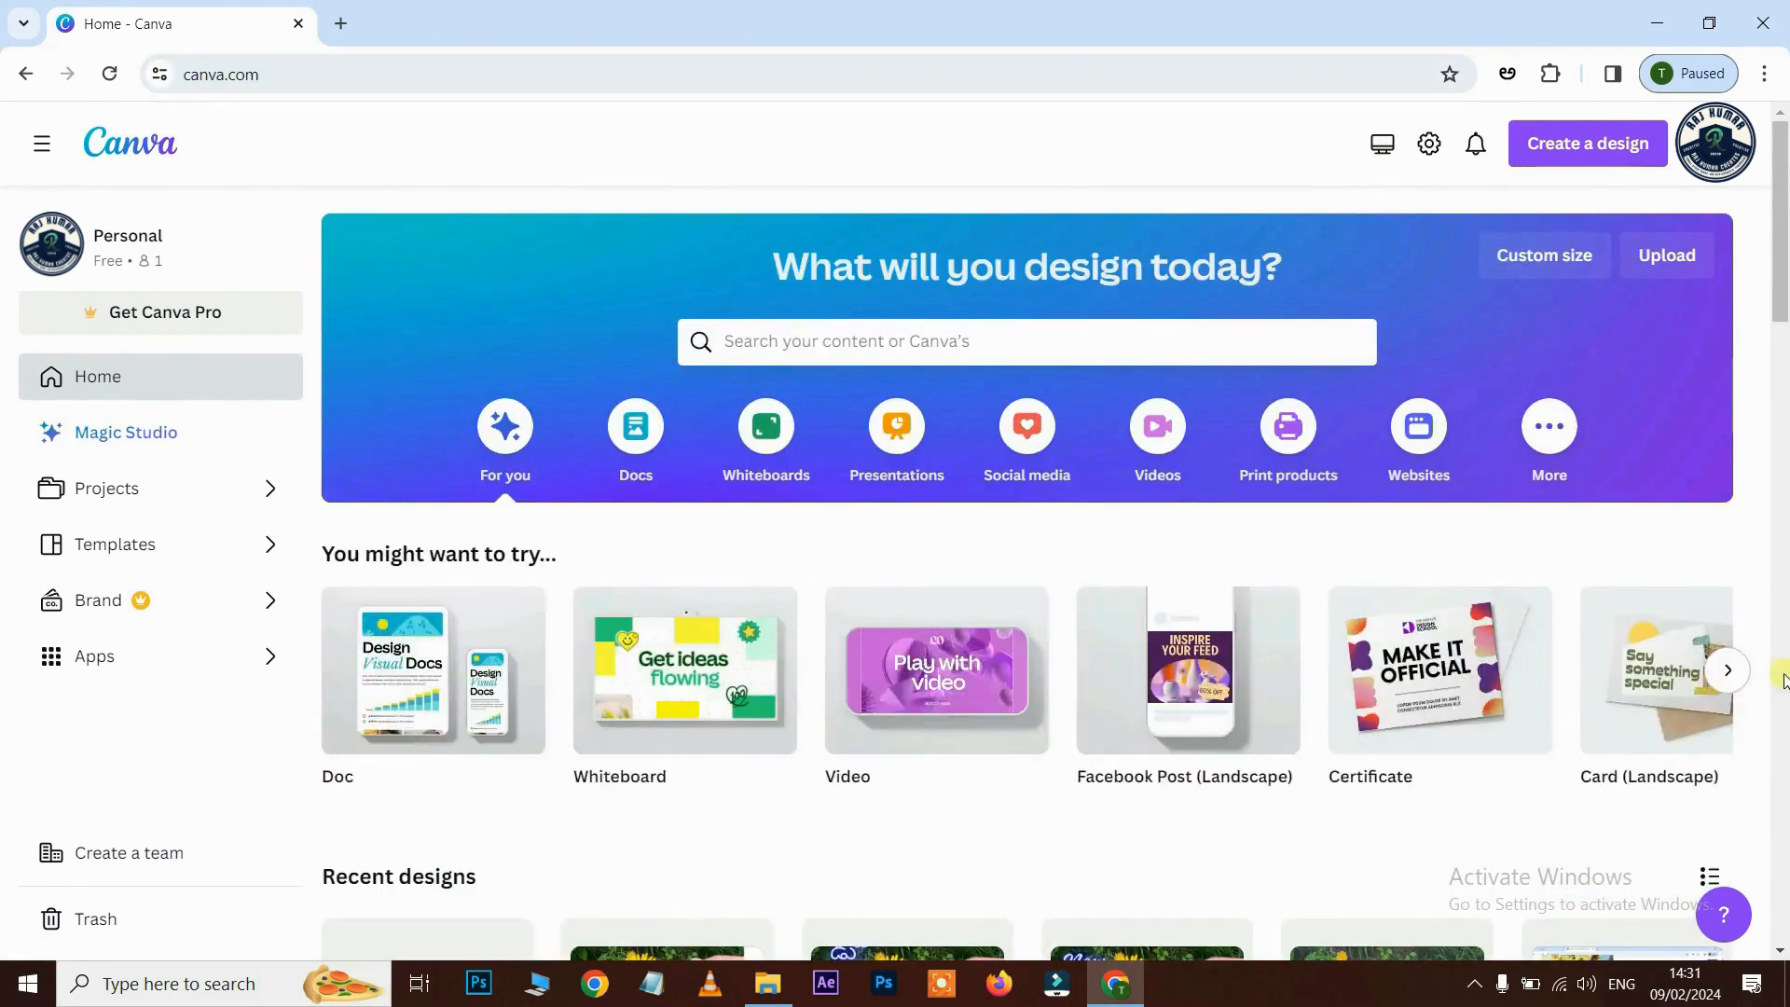
left_click(1728, 670)
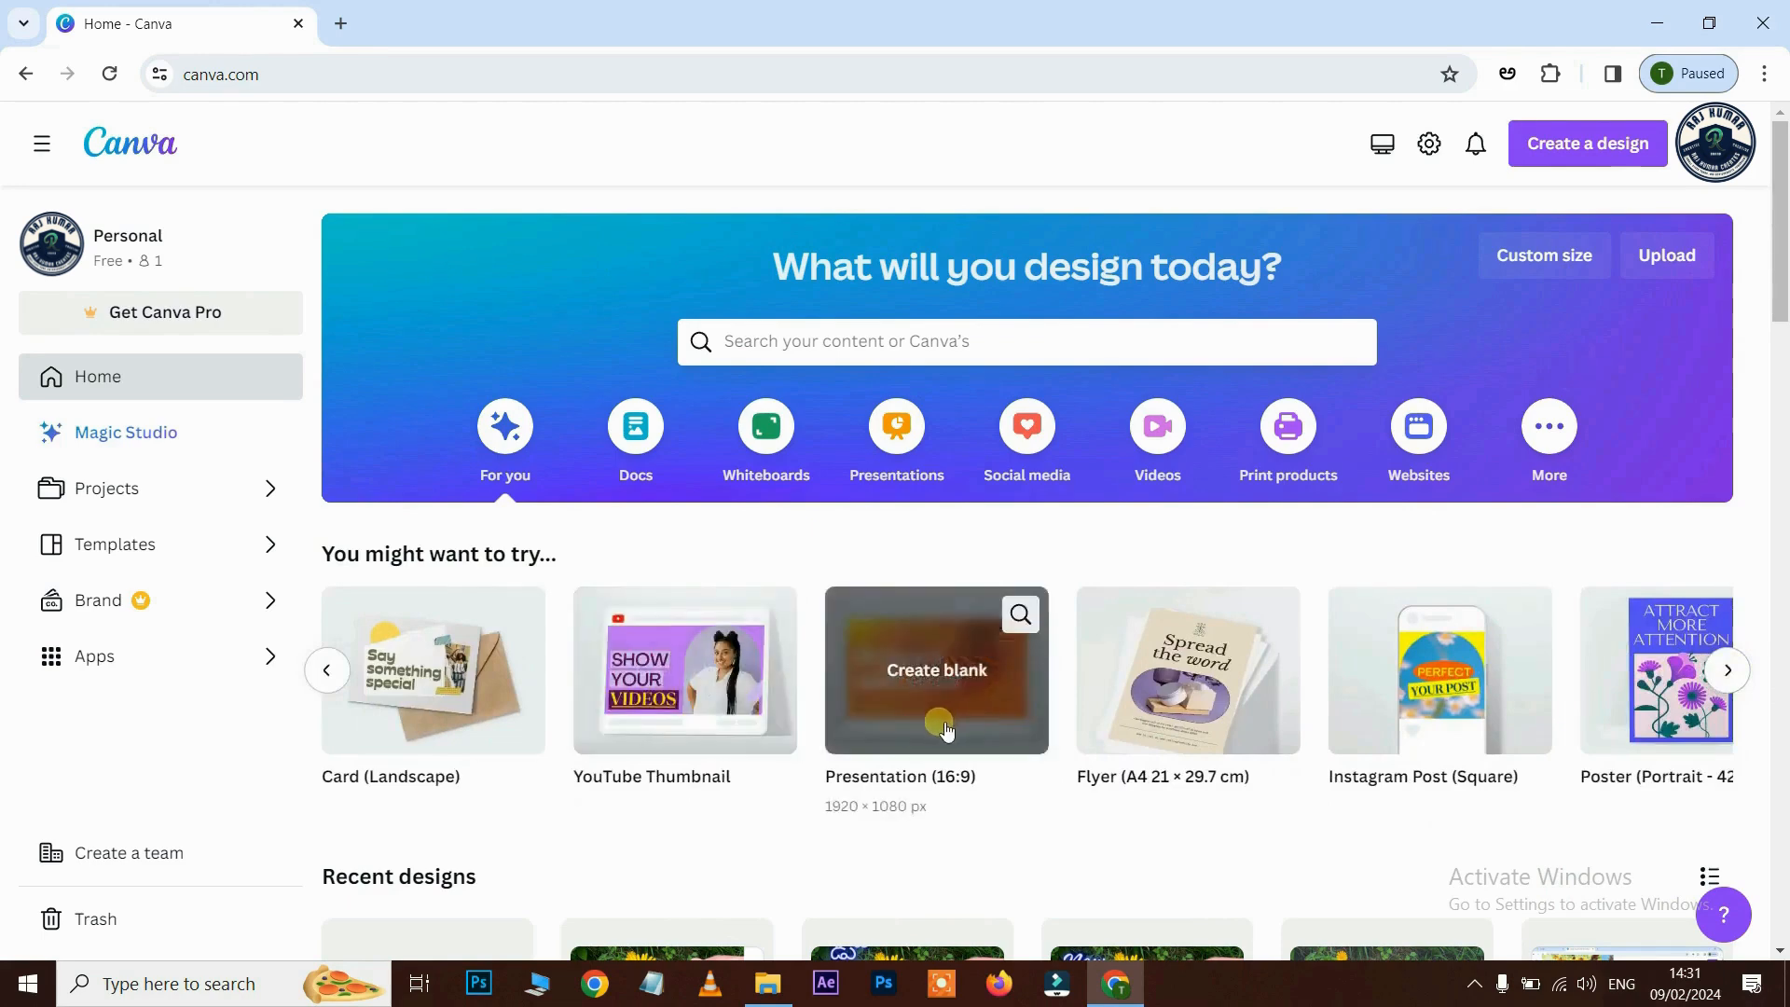
left_click(1728, 680)
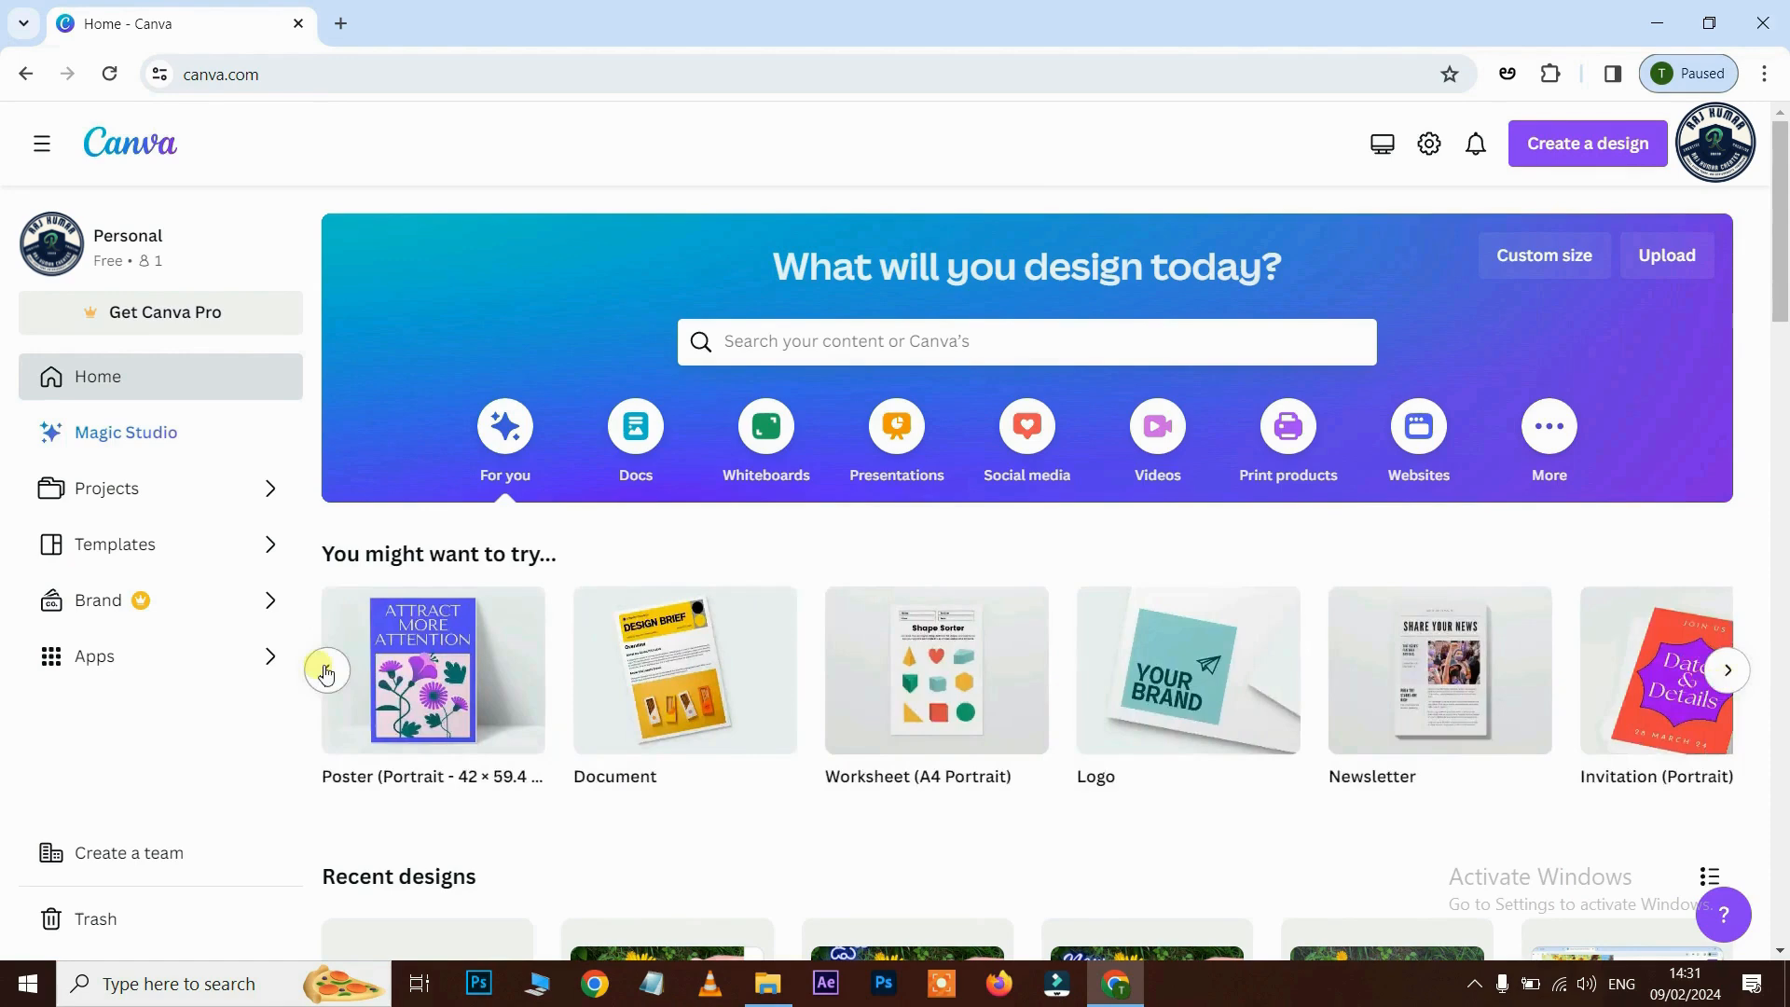
left_click(327, 671)
left_click(326, 670)
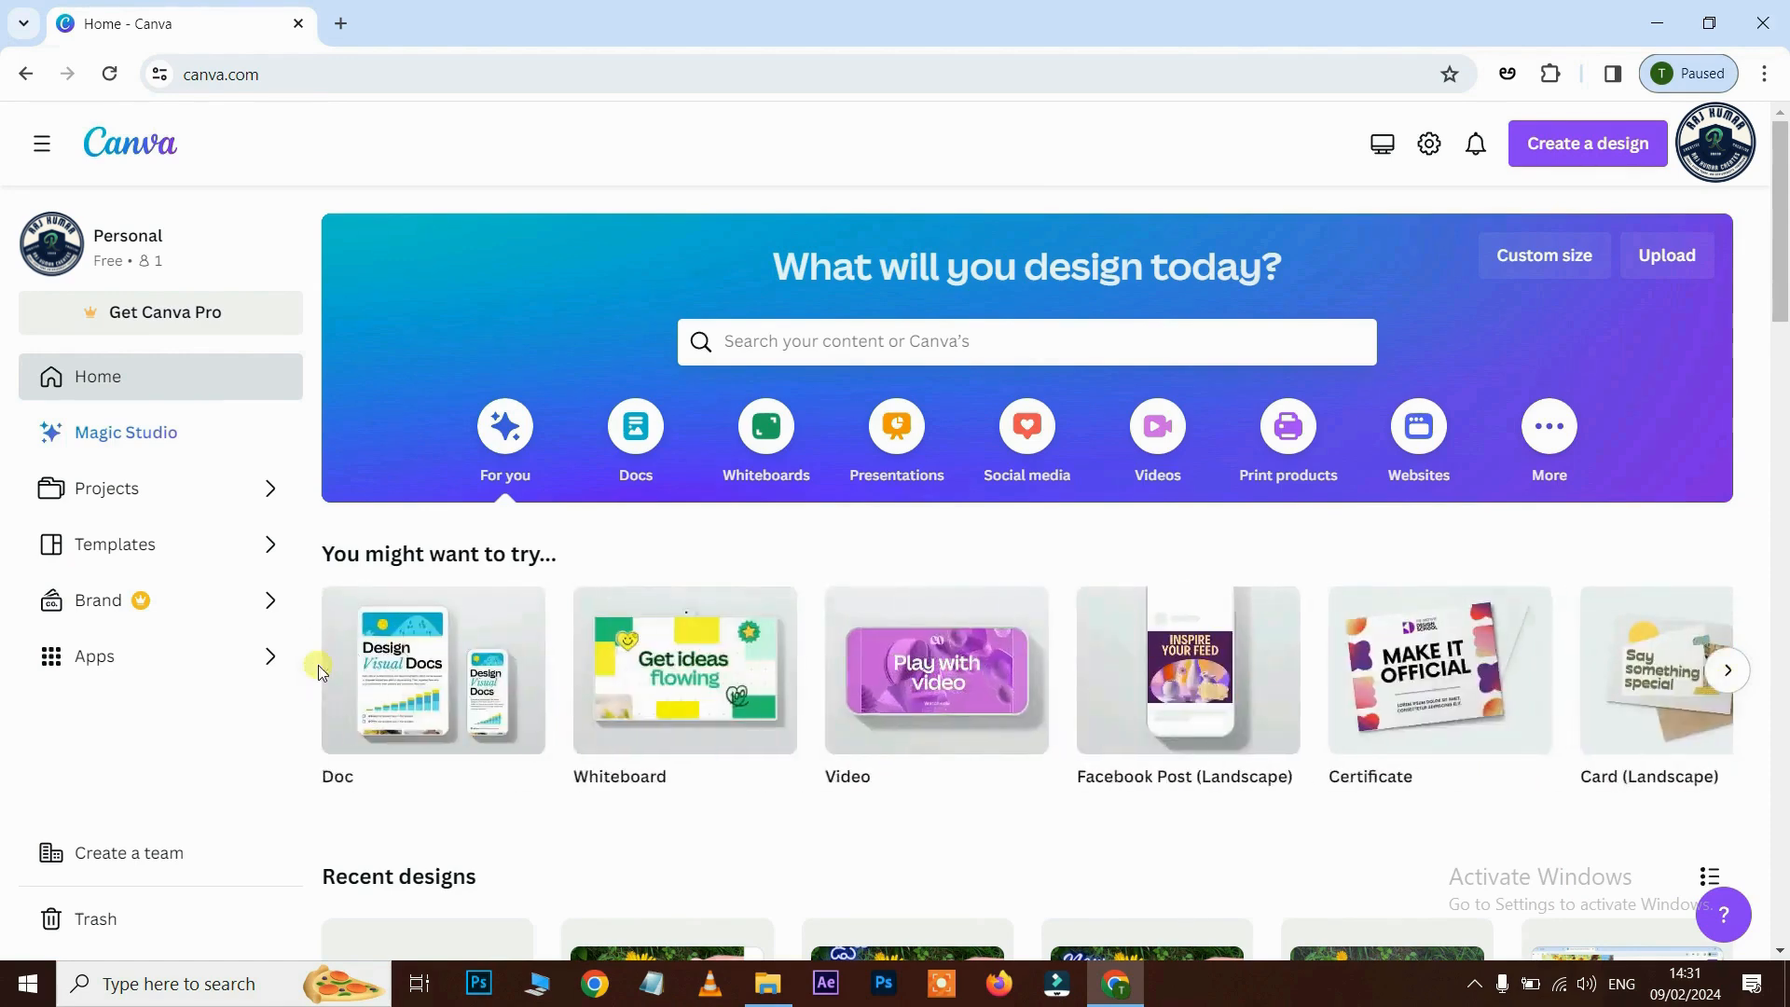
mouse_move(910, 718)
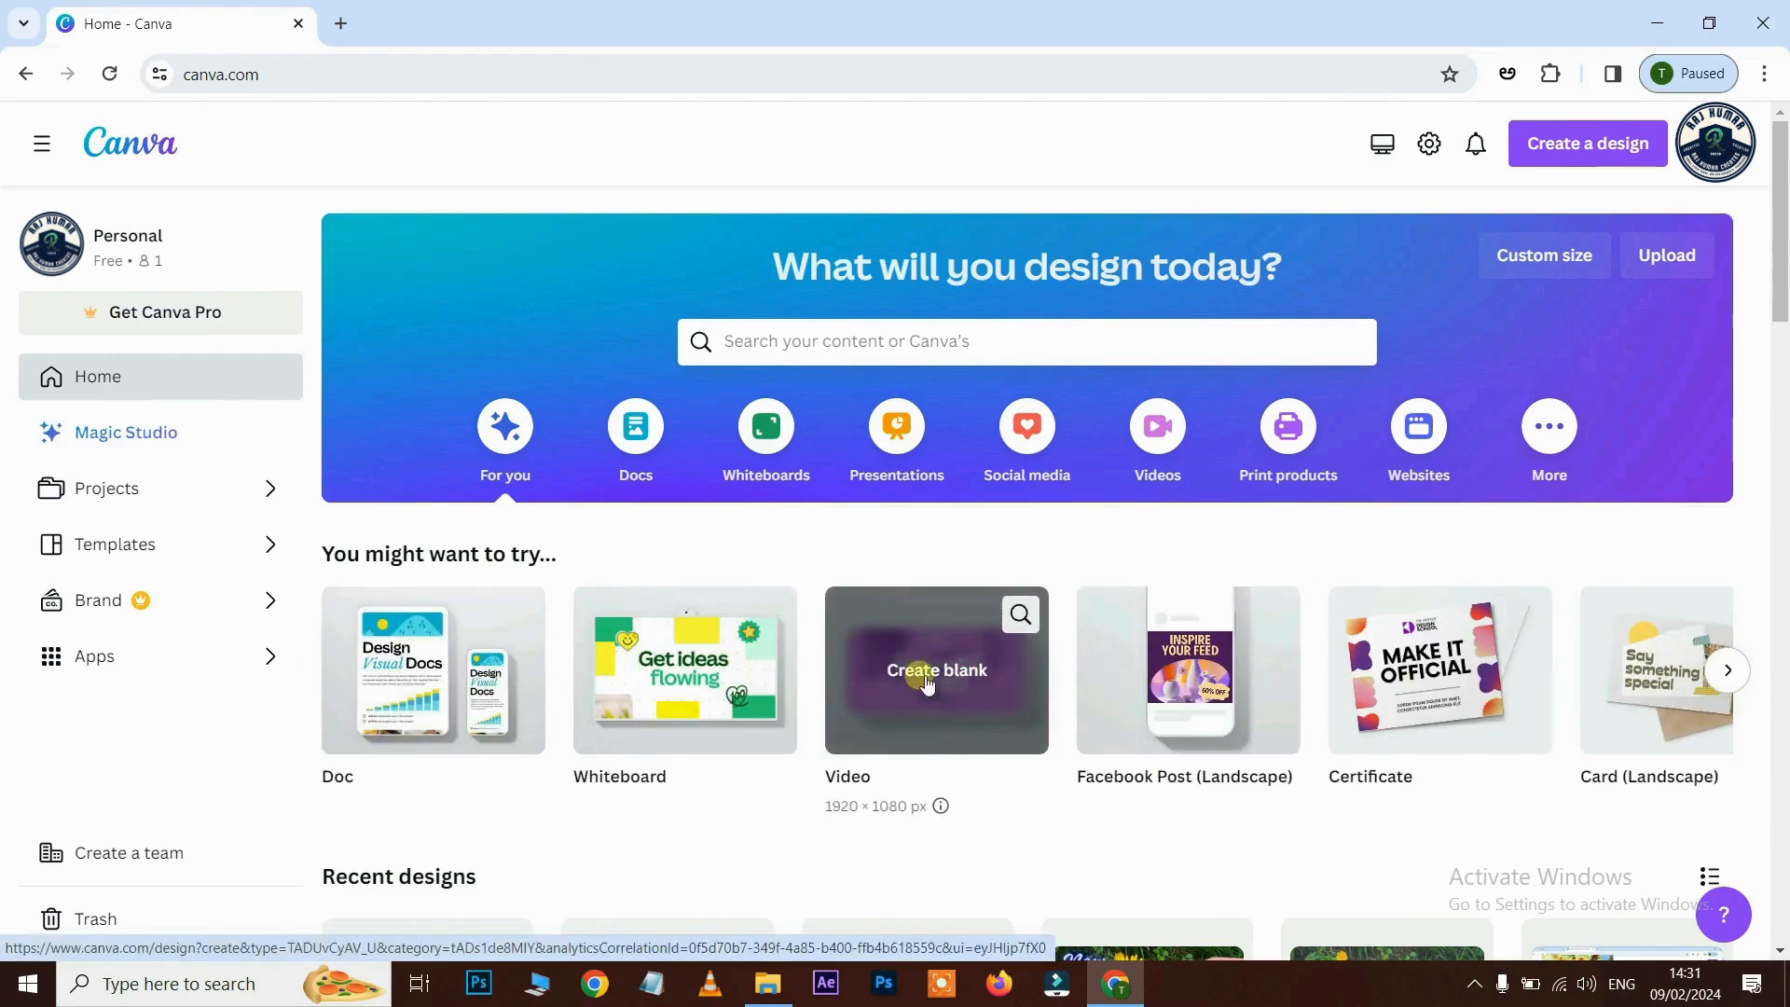
left_click(925, 684)
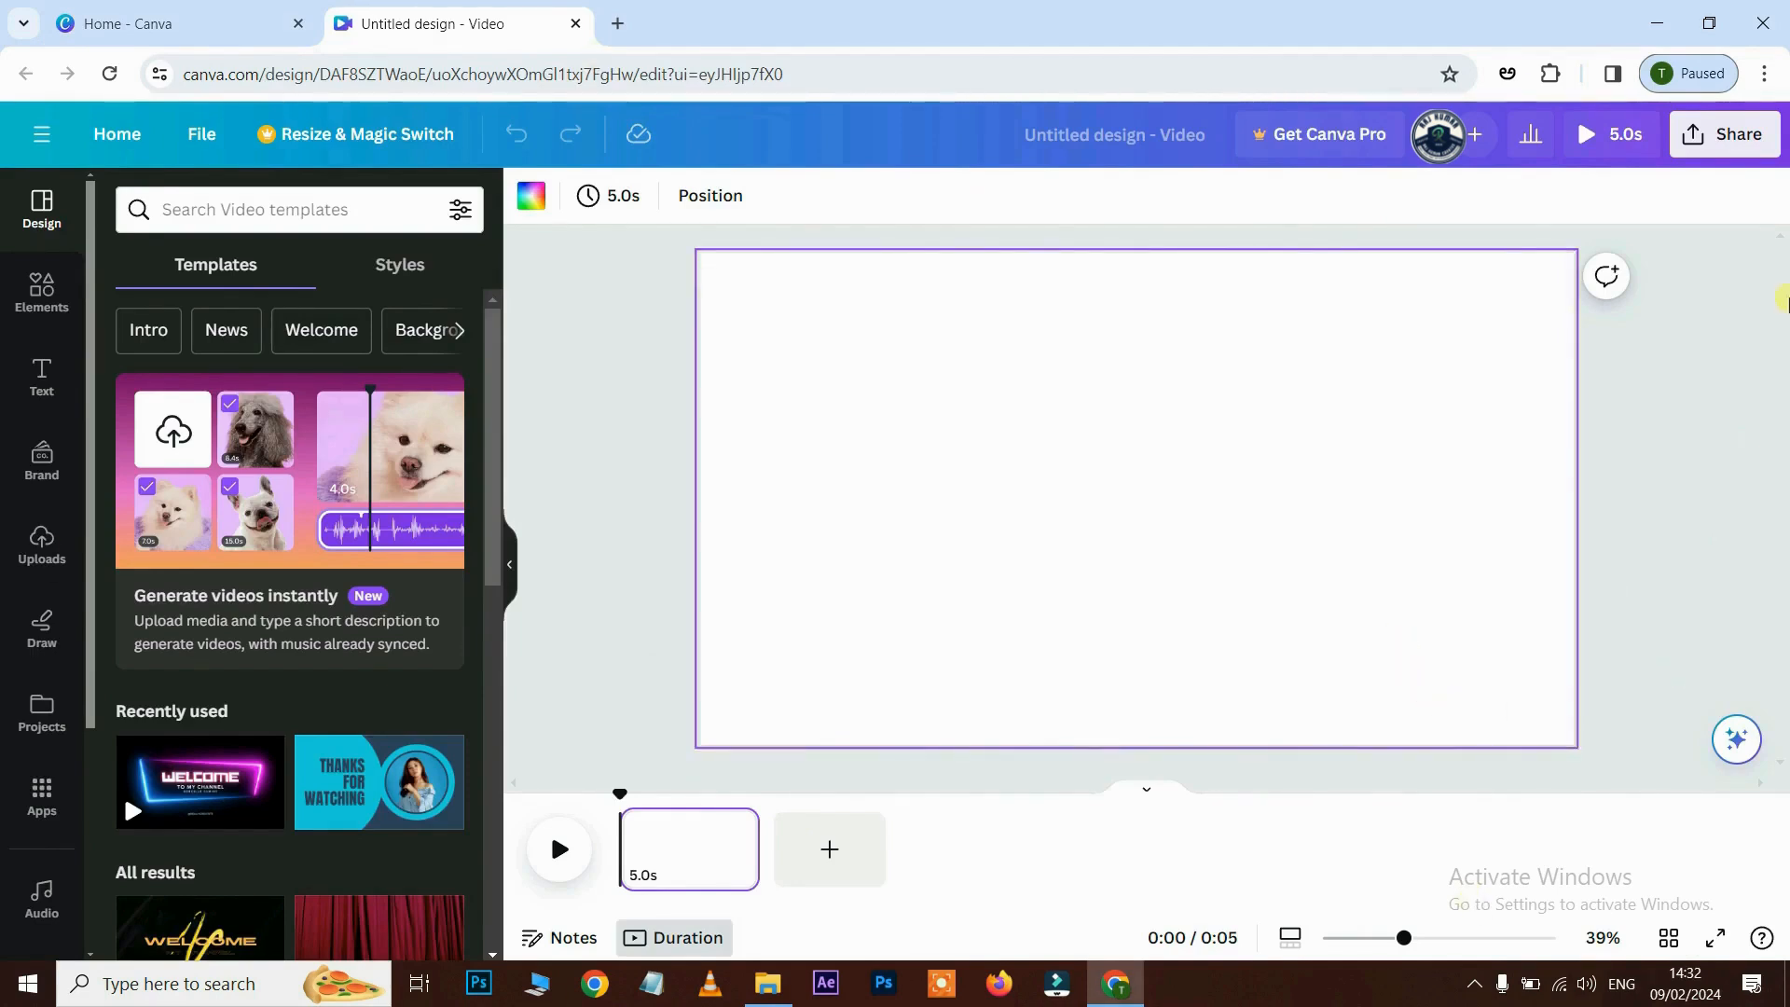
left_click(1154, 807)
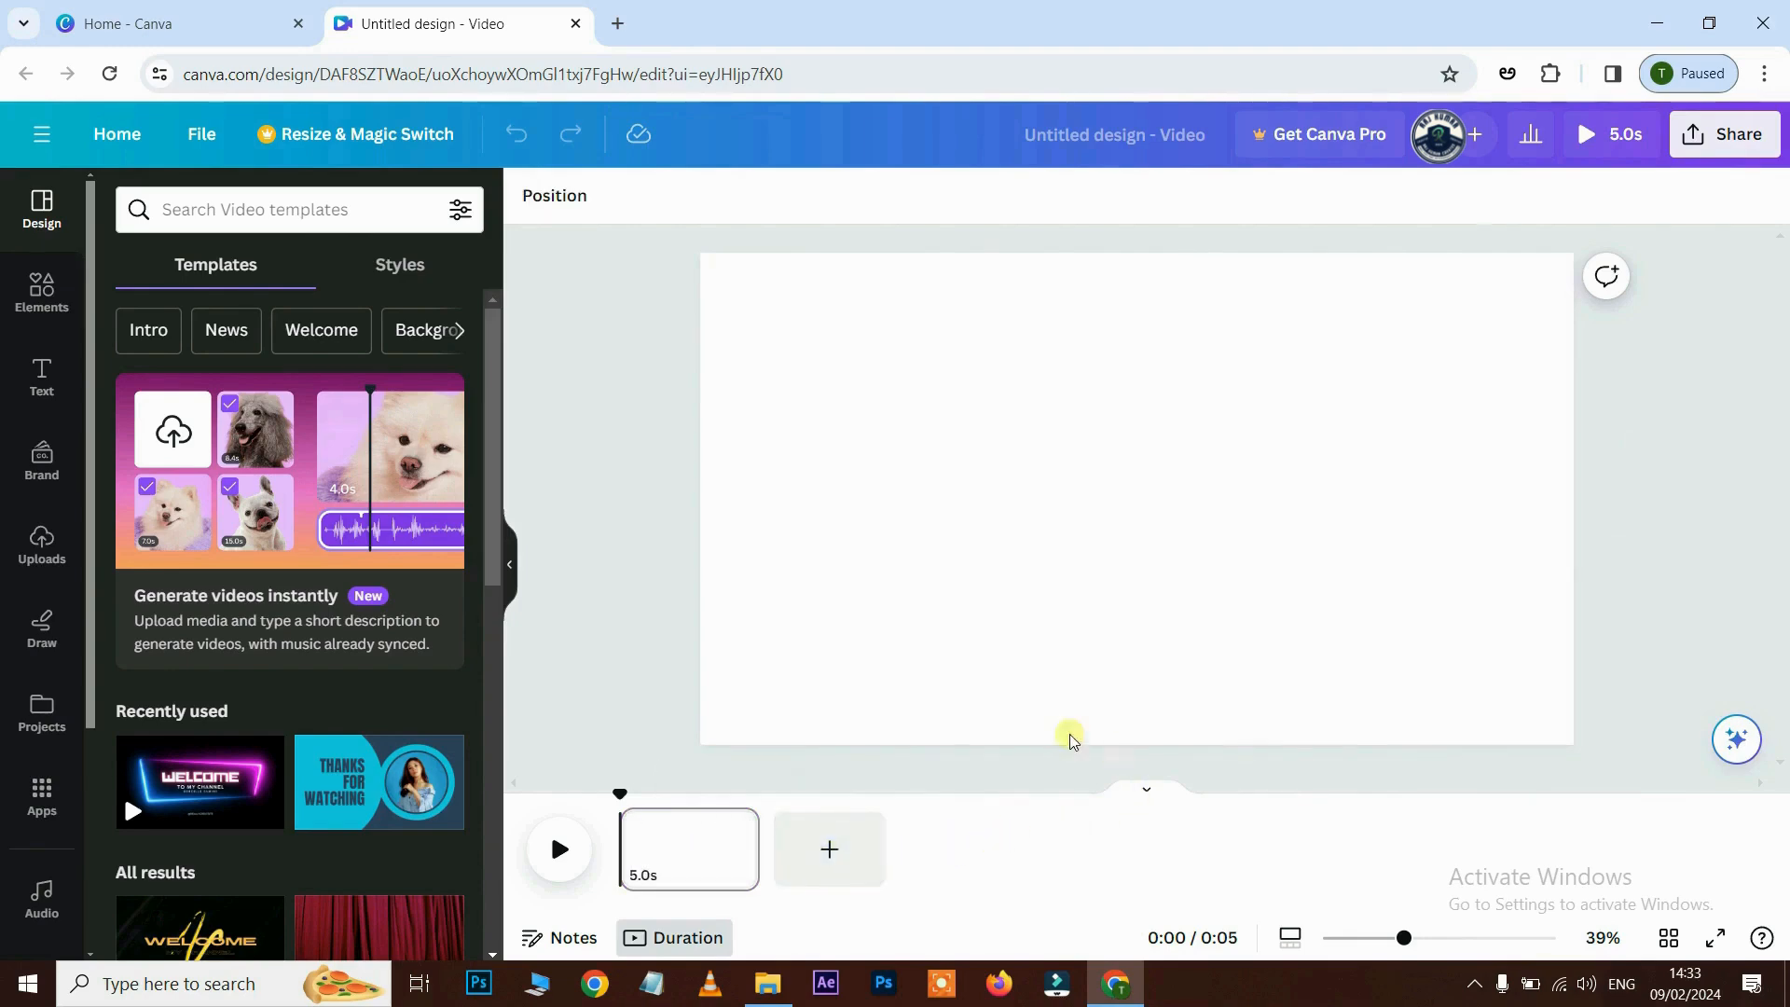
left_click_drag(969, 402, 1224, 586)
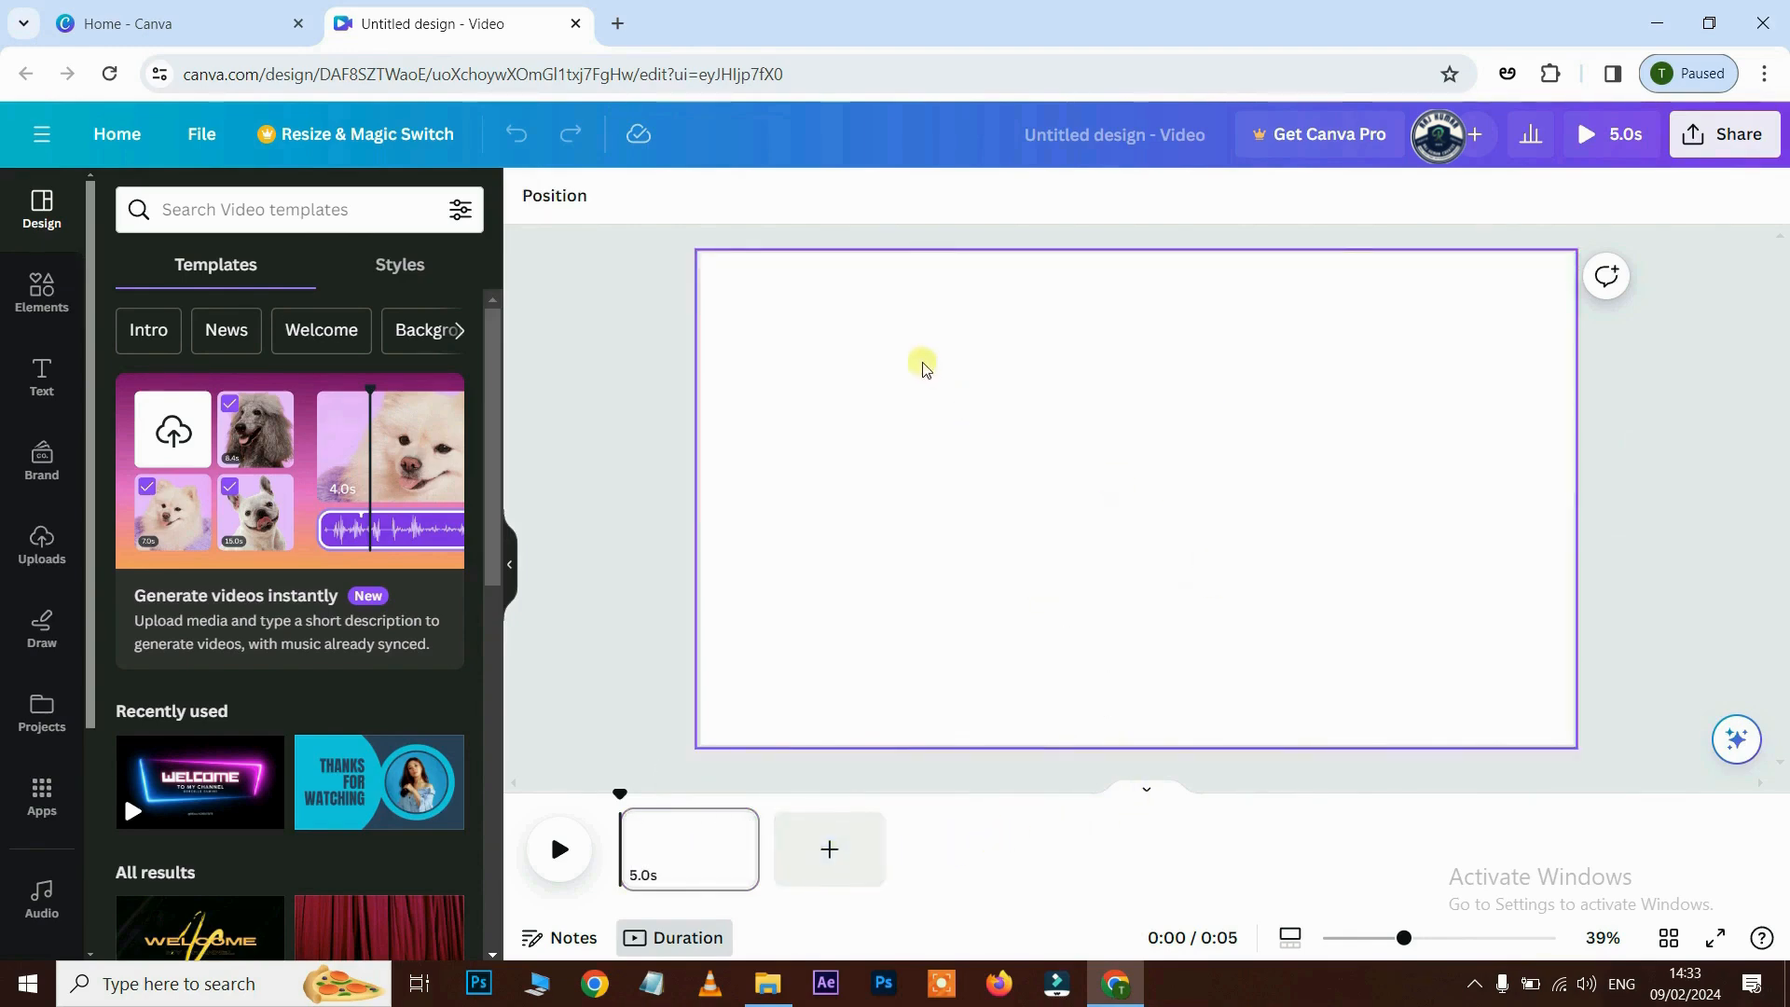
left_click_drag(921, 362, 1190, 548)
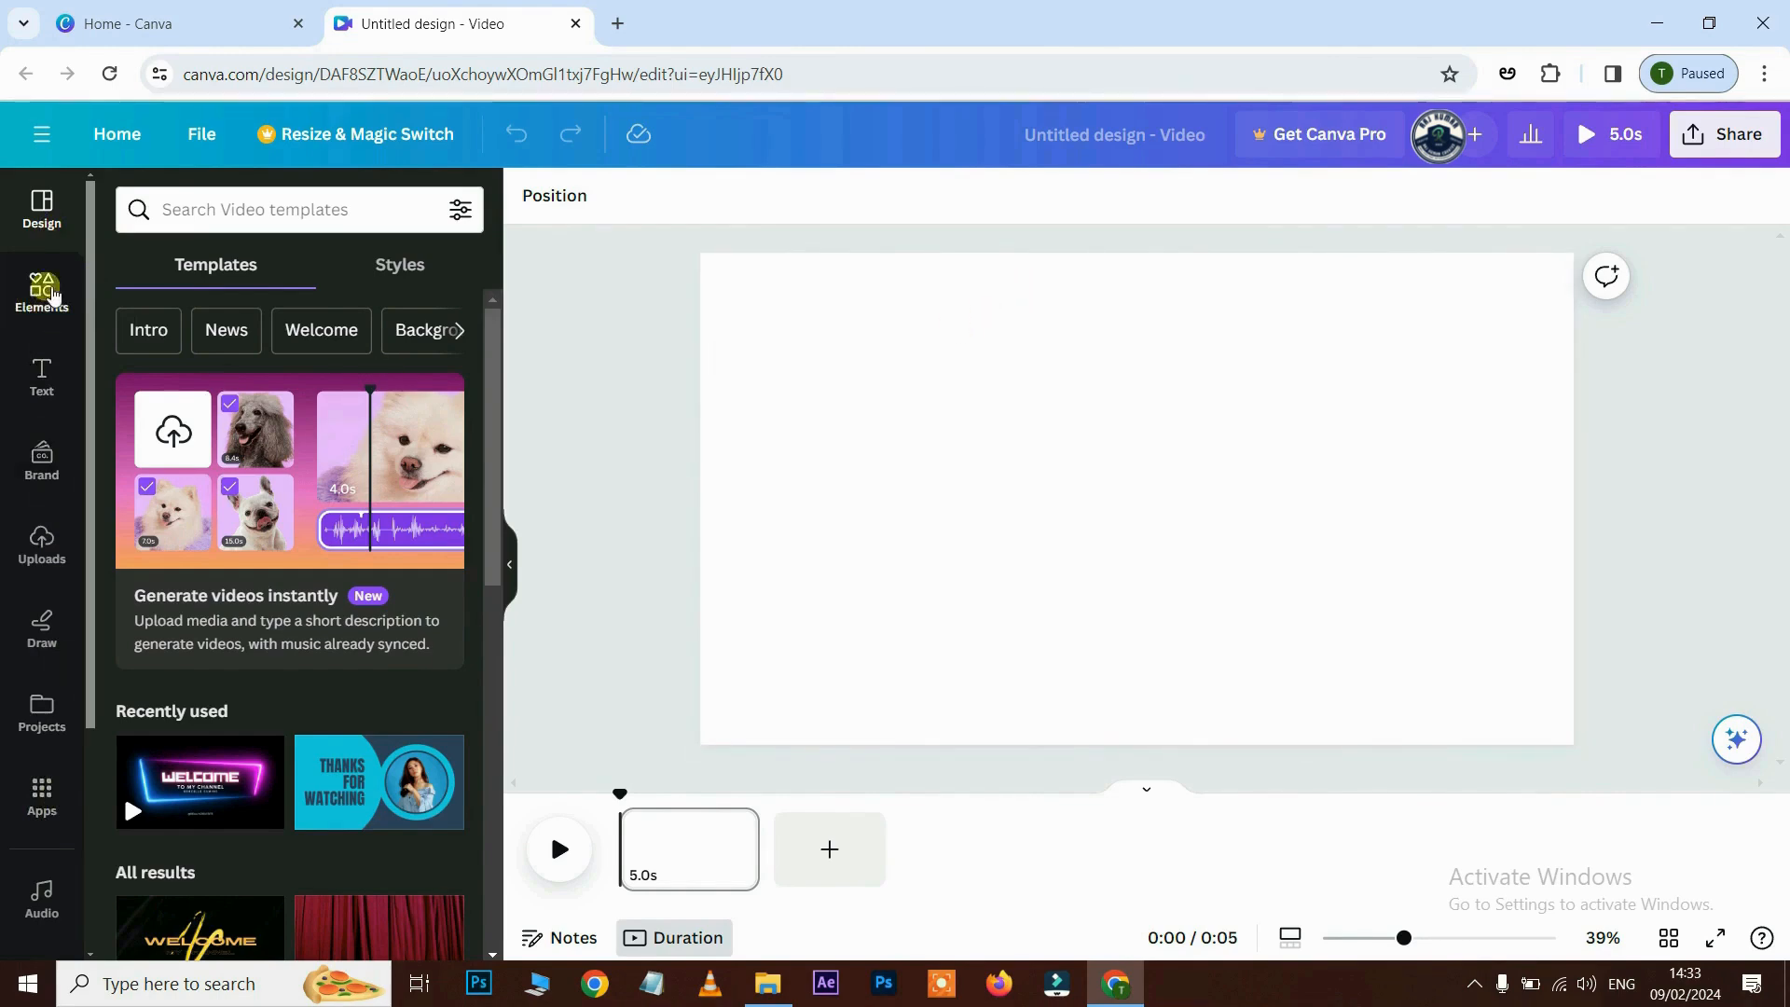
- Scroll through the Elements library of design elements
left_click(52, 294)
scroll(298, 429, "down", 5)
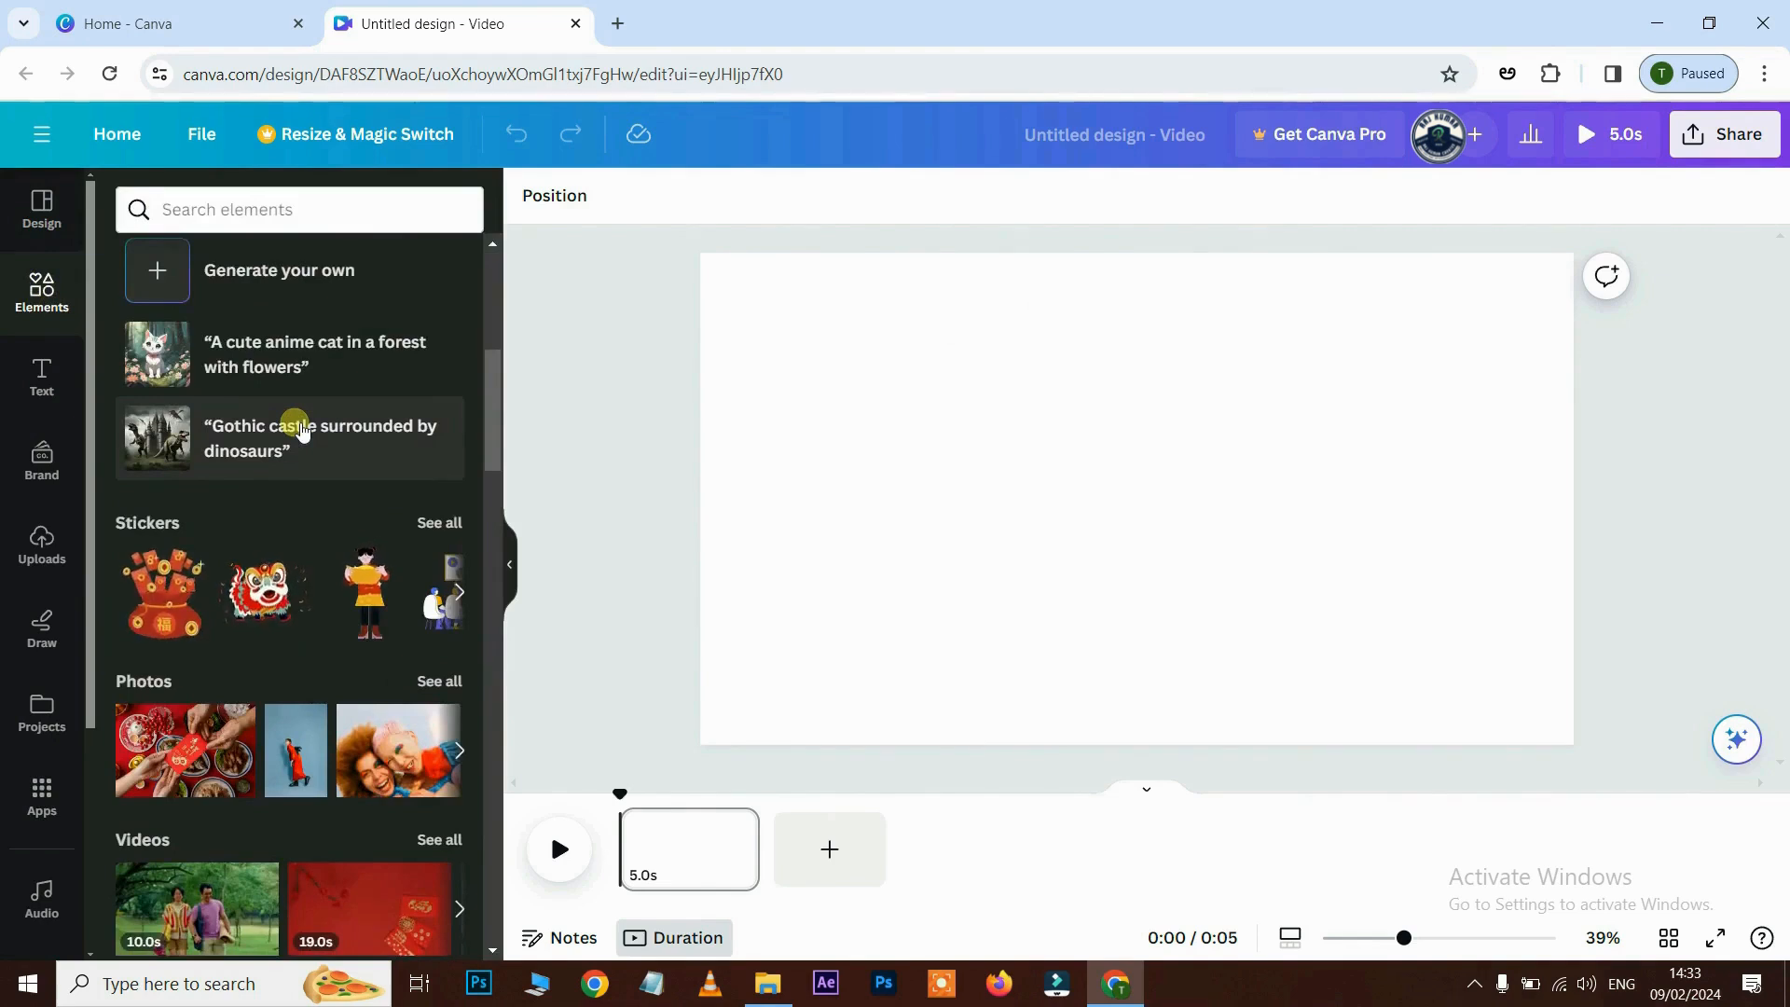
scroll(294, 424, "down", 5)
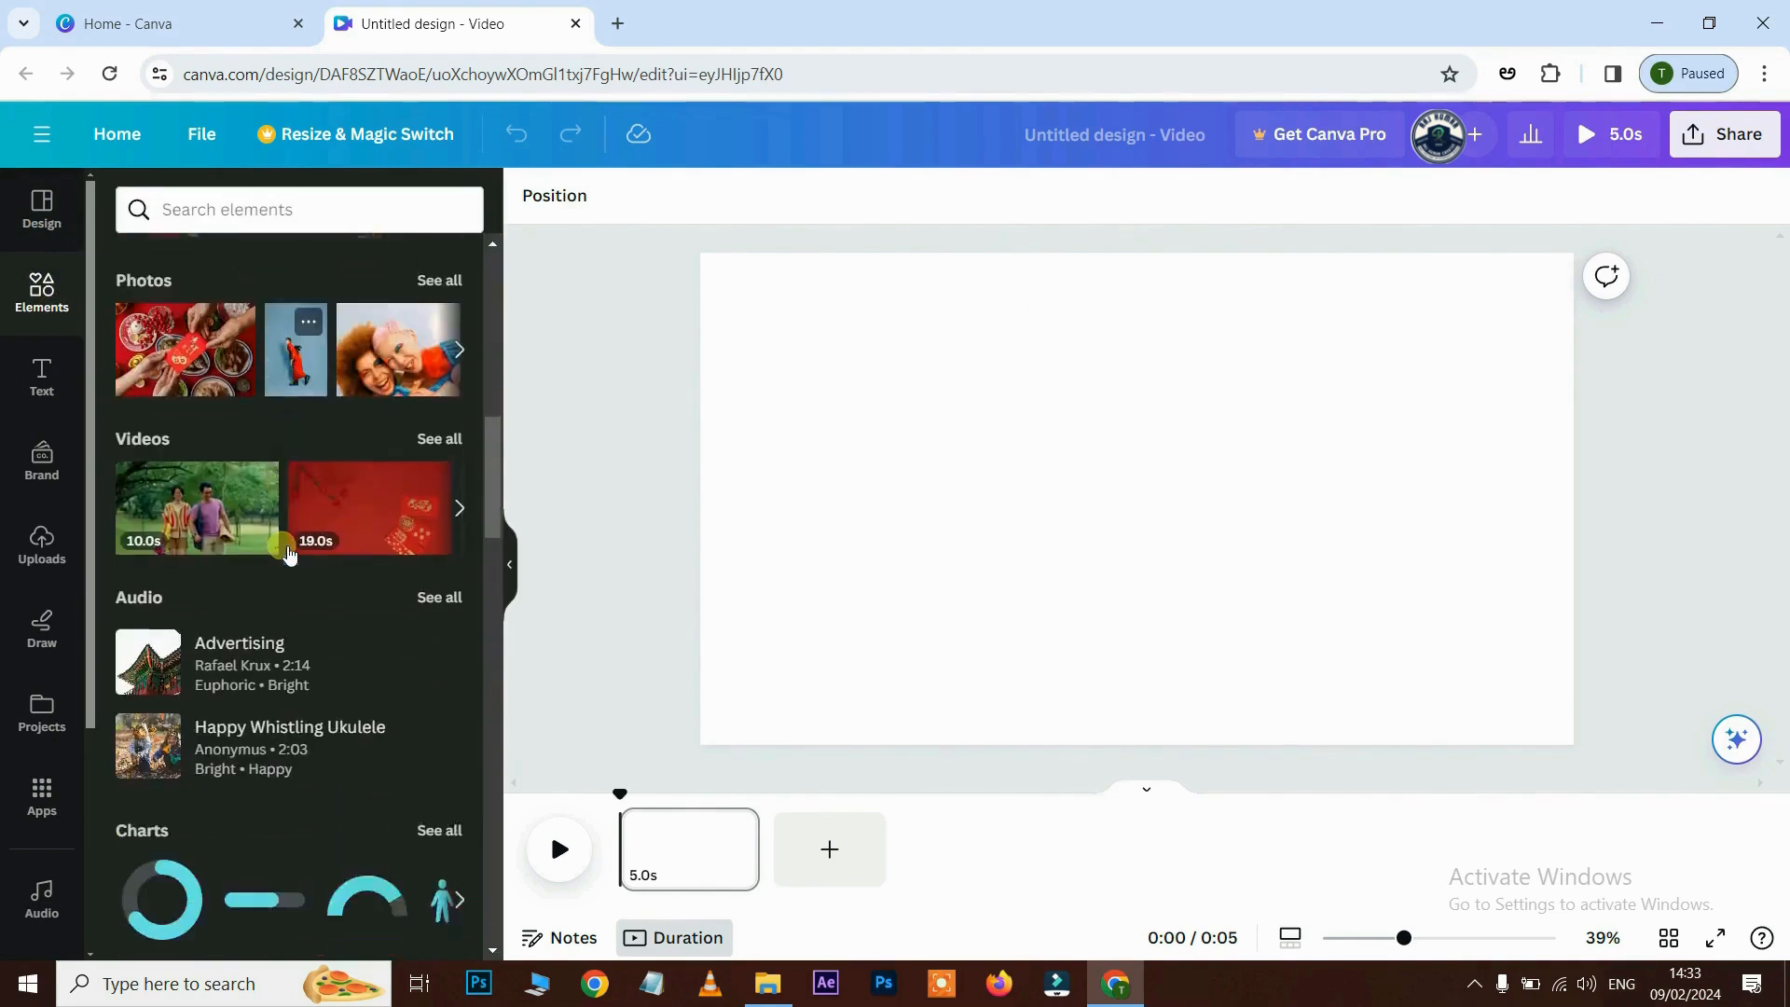
scroll(279, 545, "down", 3)
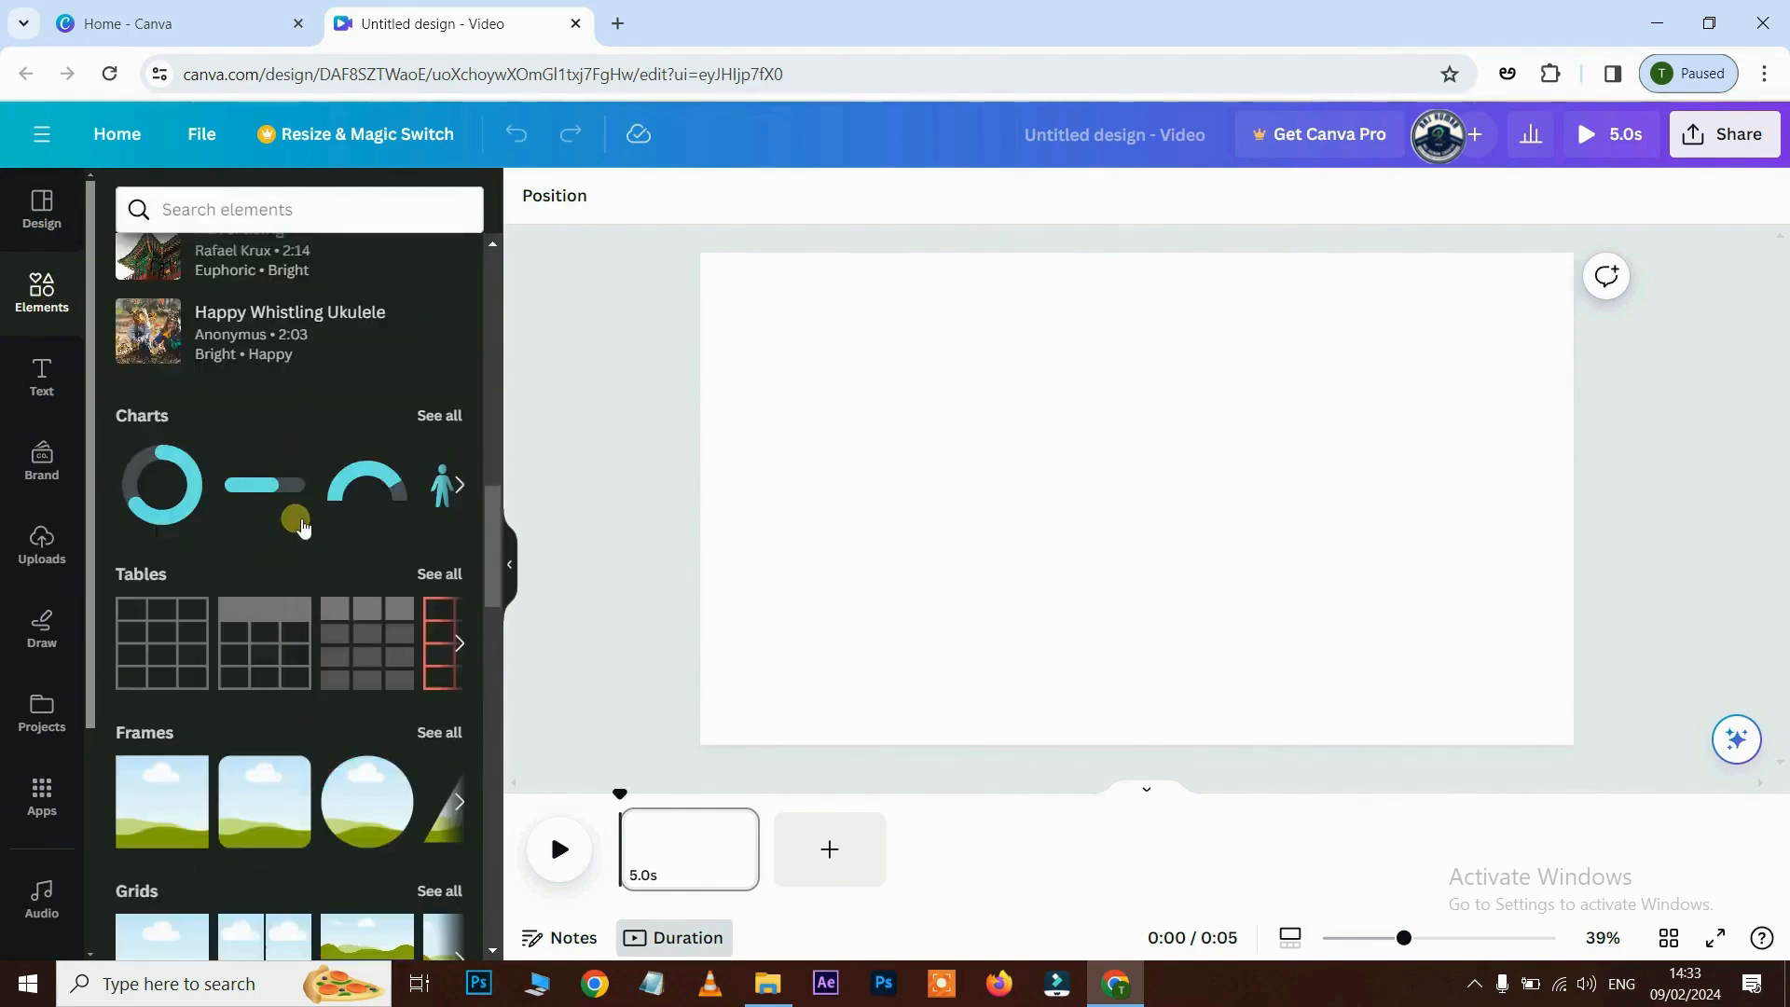
- Scroll through the Text templates, ending on the uploaded images library
left_click(54, 383)
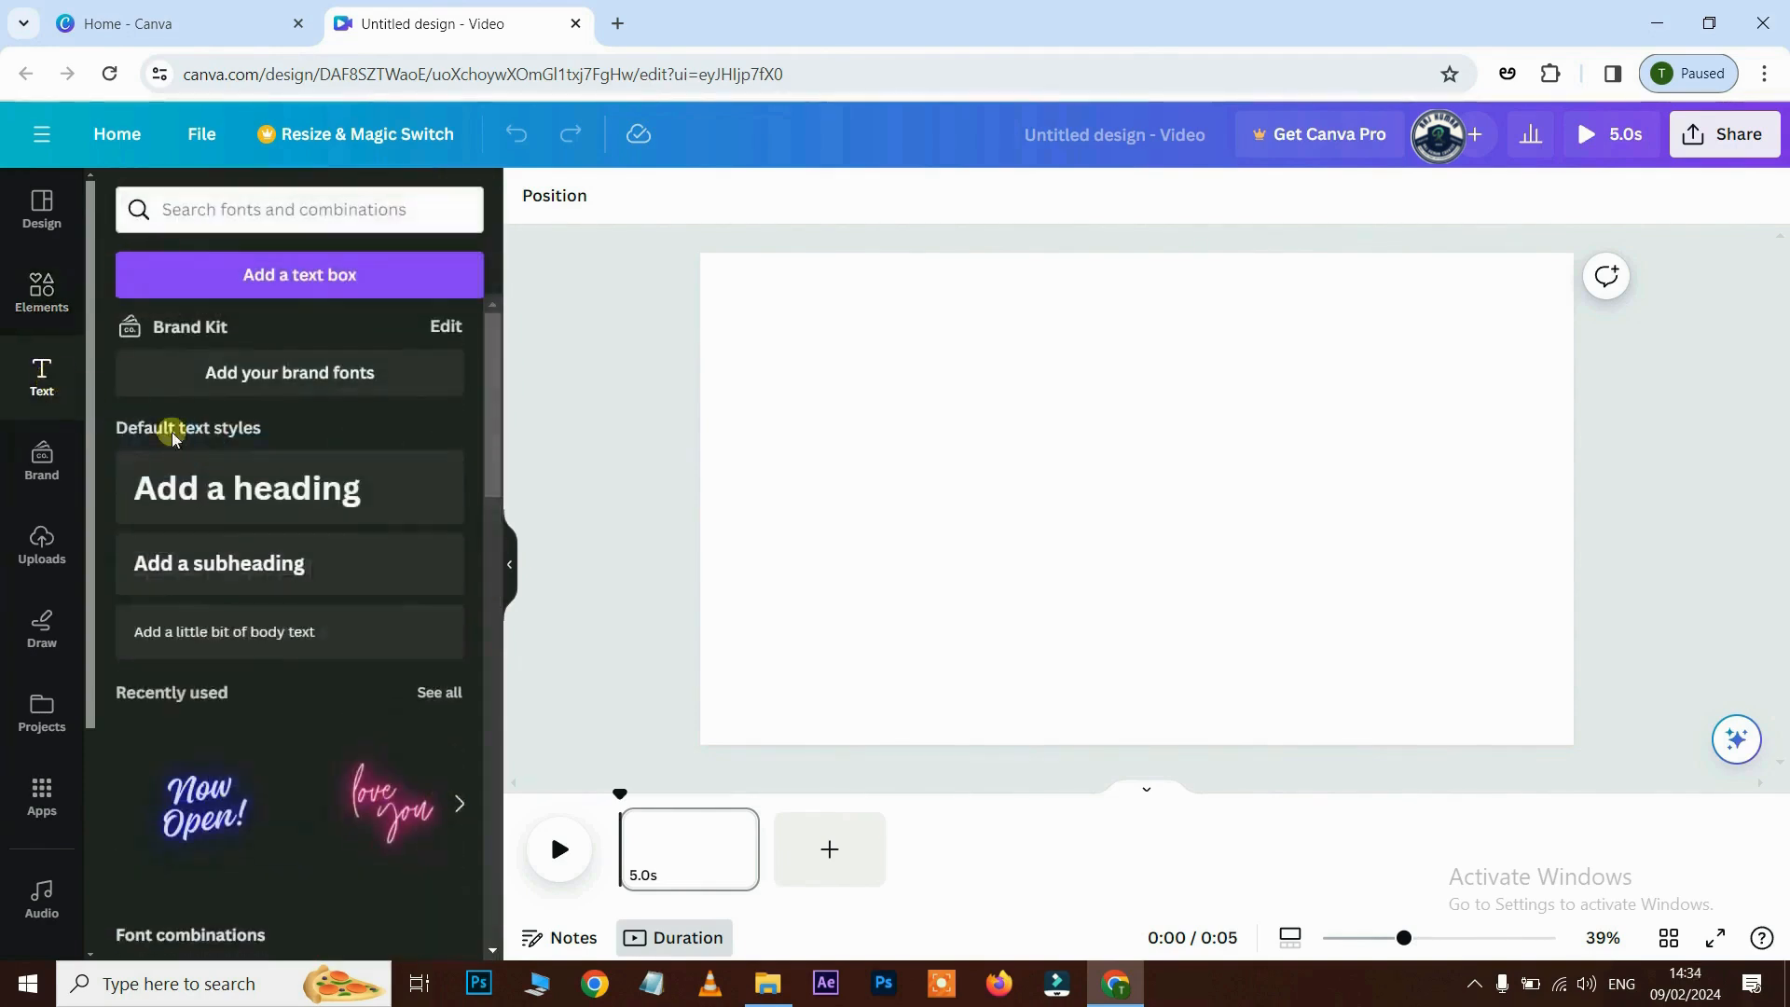
scroll(215, 448, "down", 2)
scroll(238, 459, "down", 10)
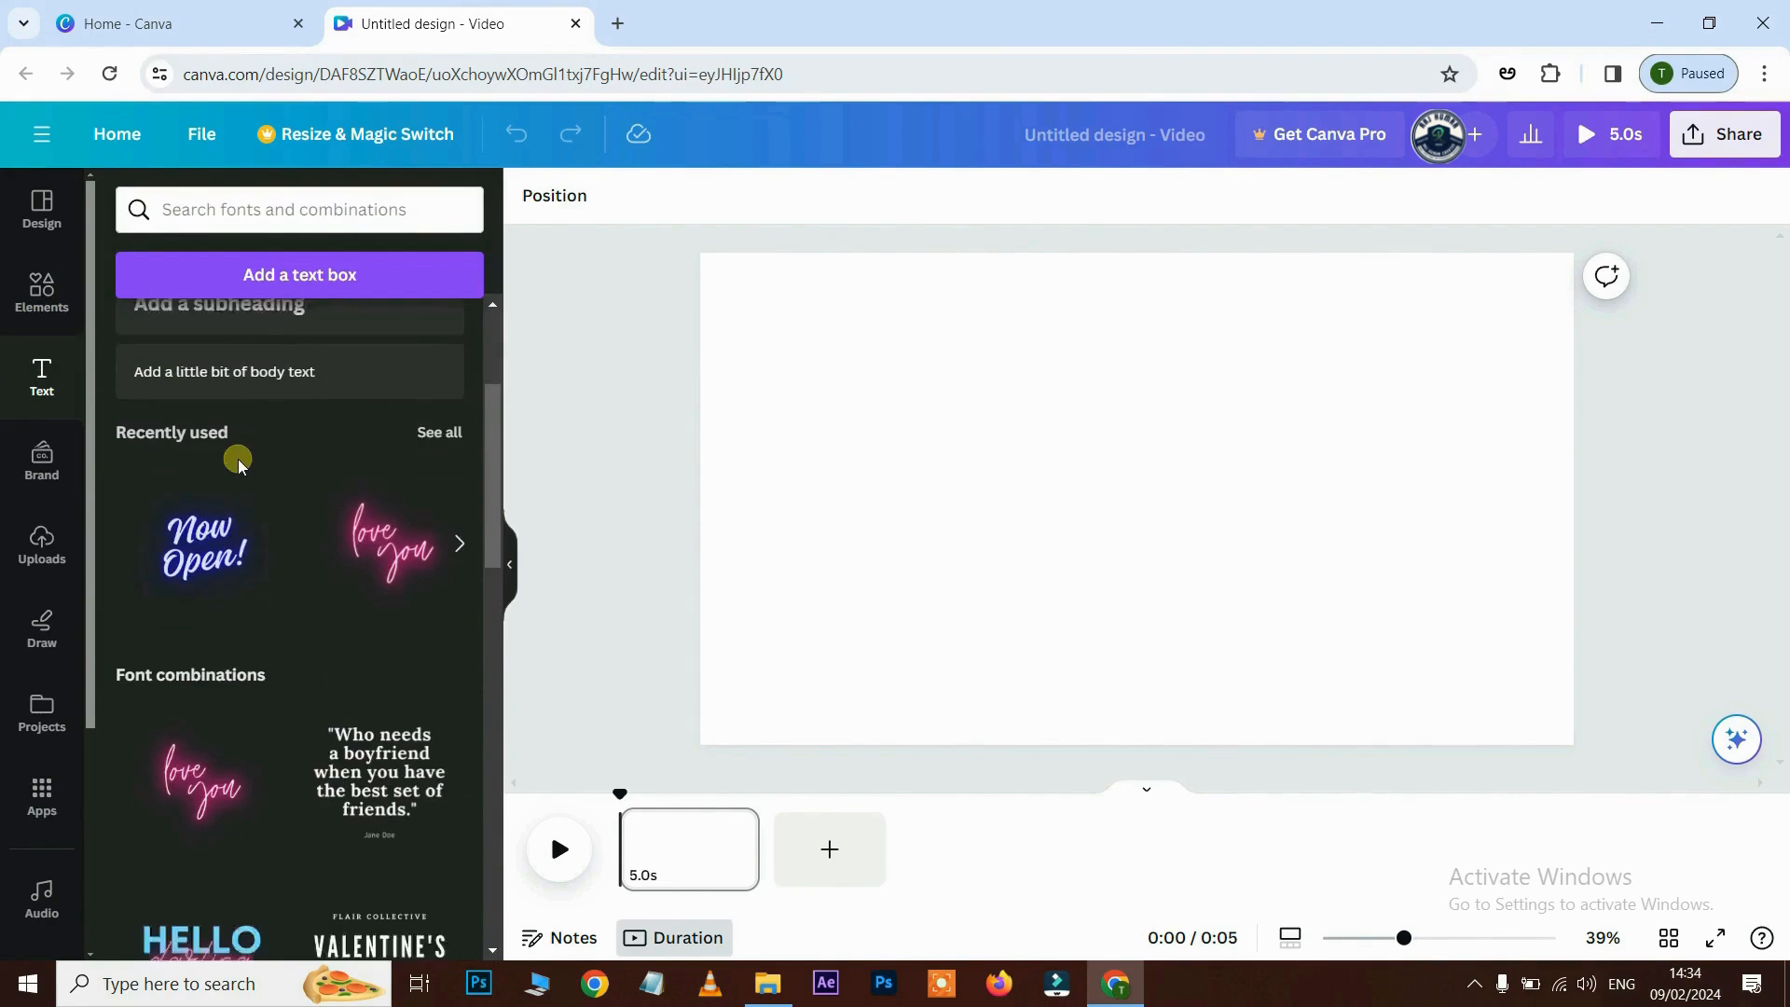
scroll(238, 458, "down", 12)
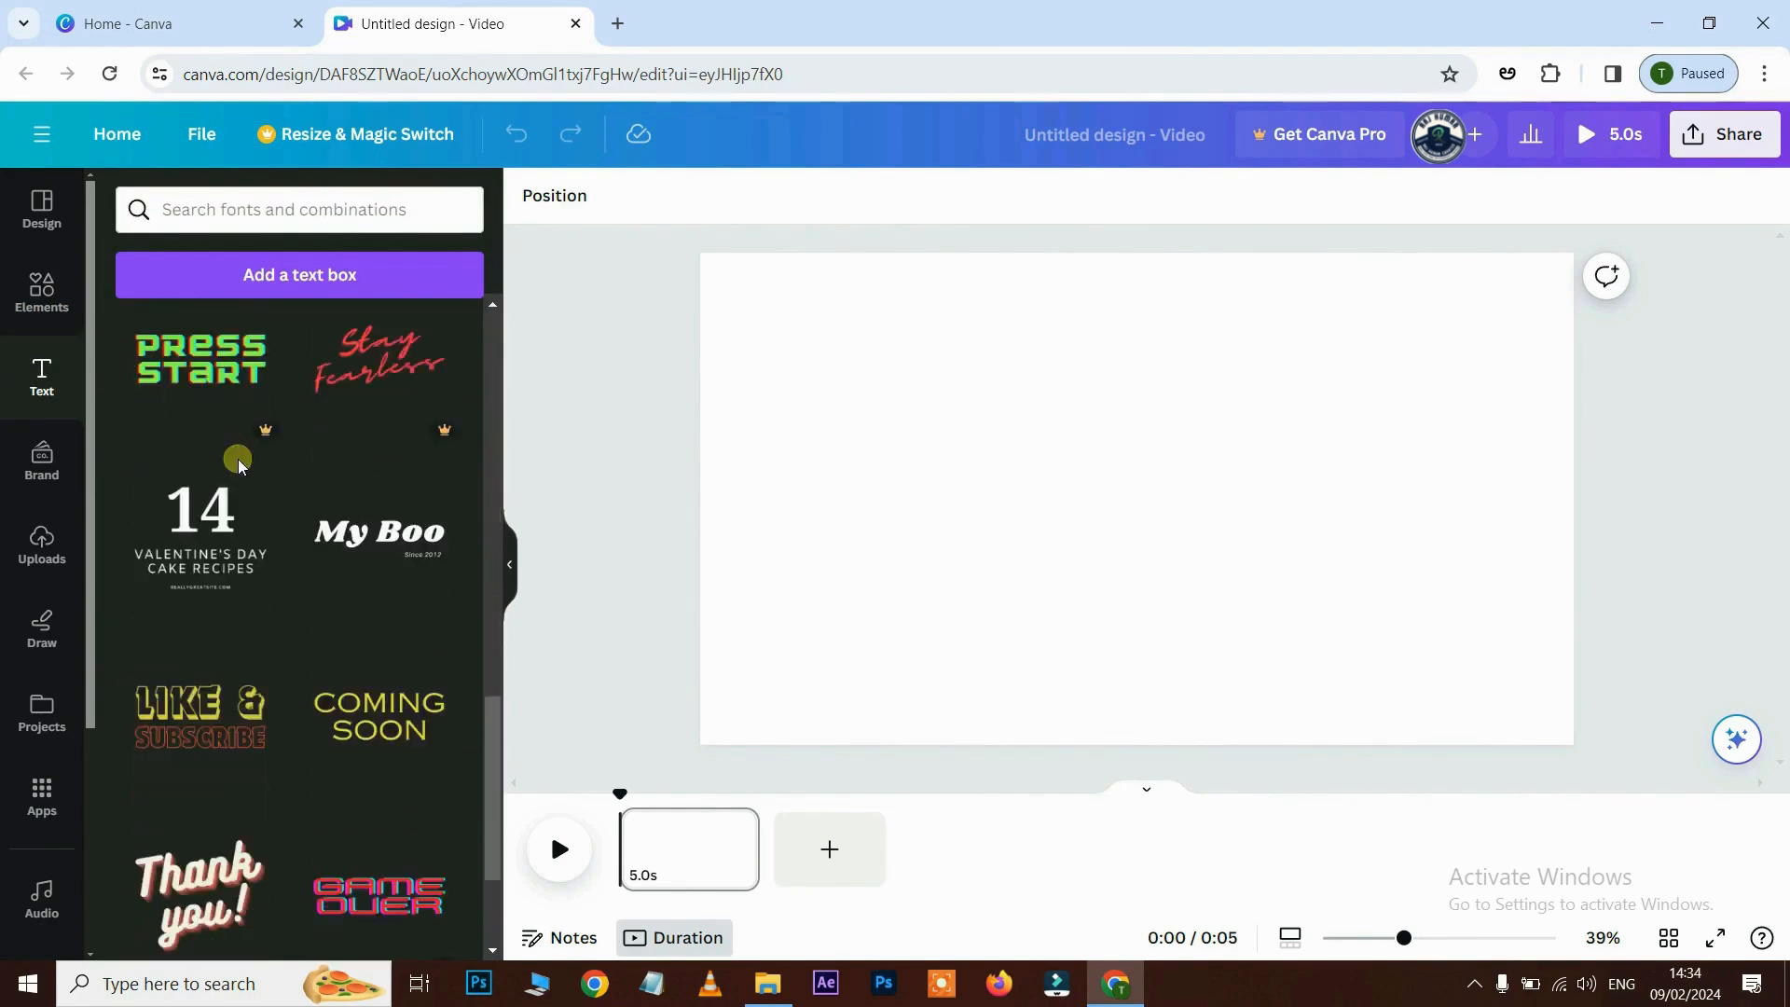
scroll(245, 468, "down", 3)
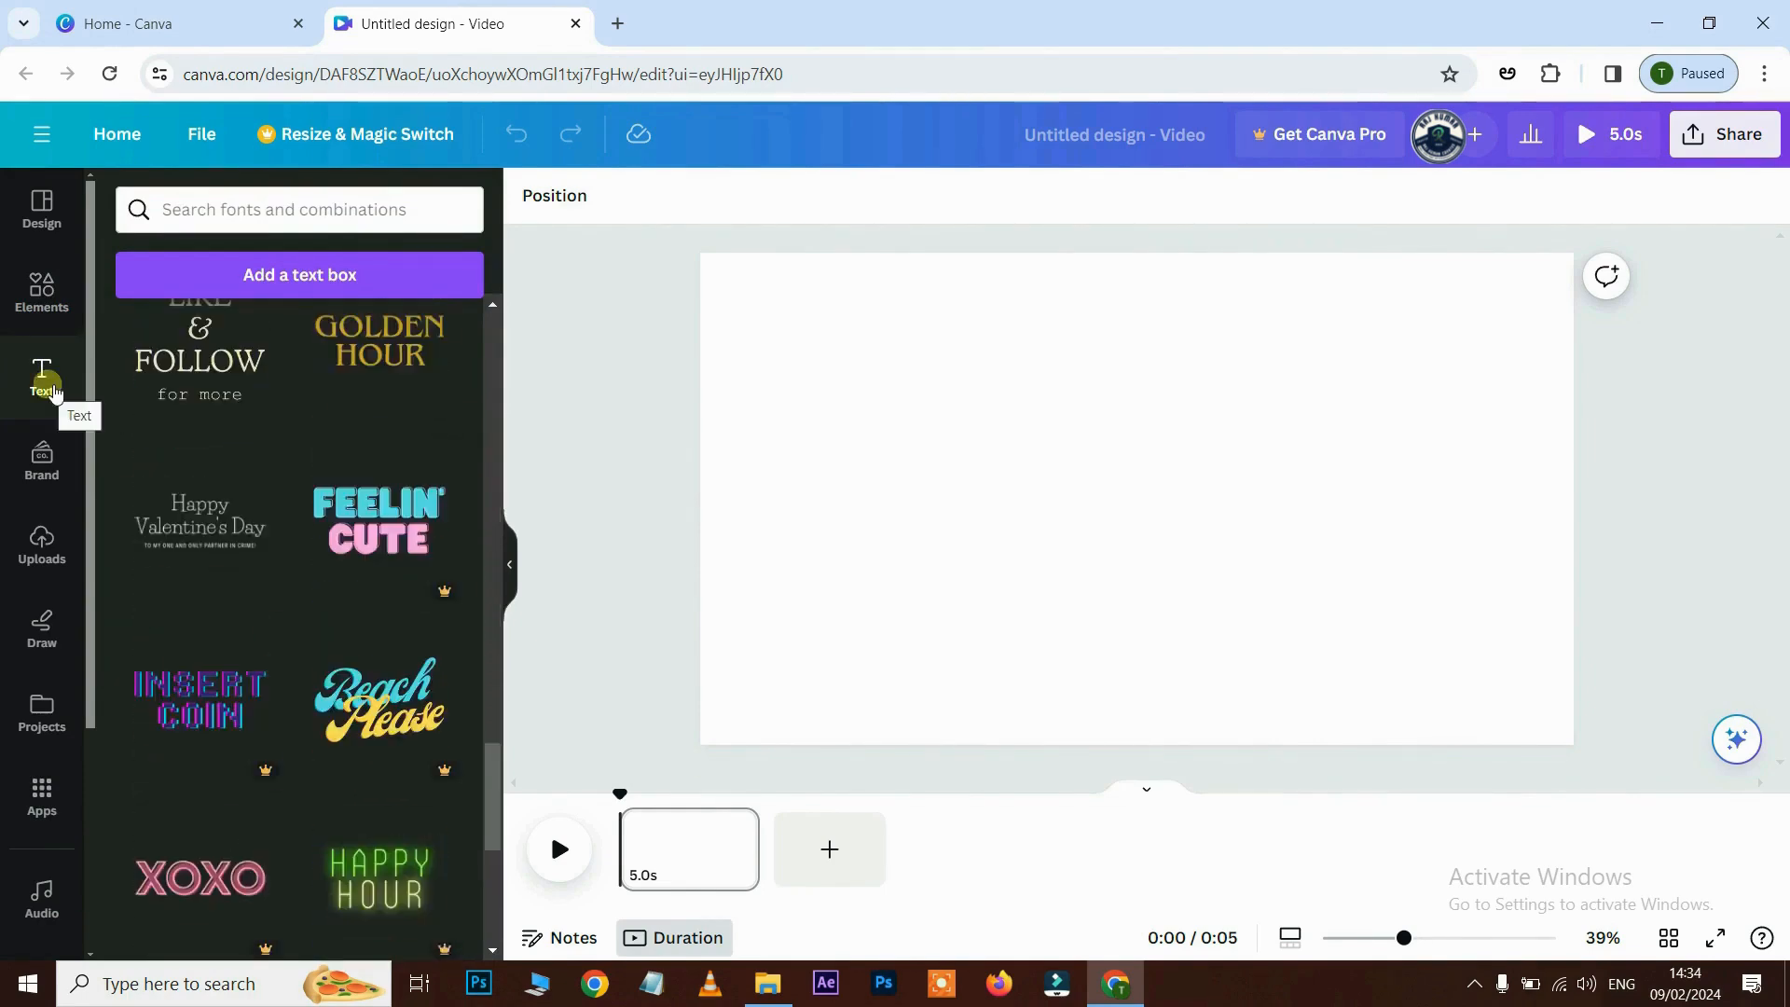
left_click(43, 546)
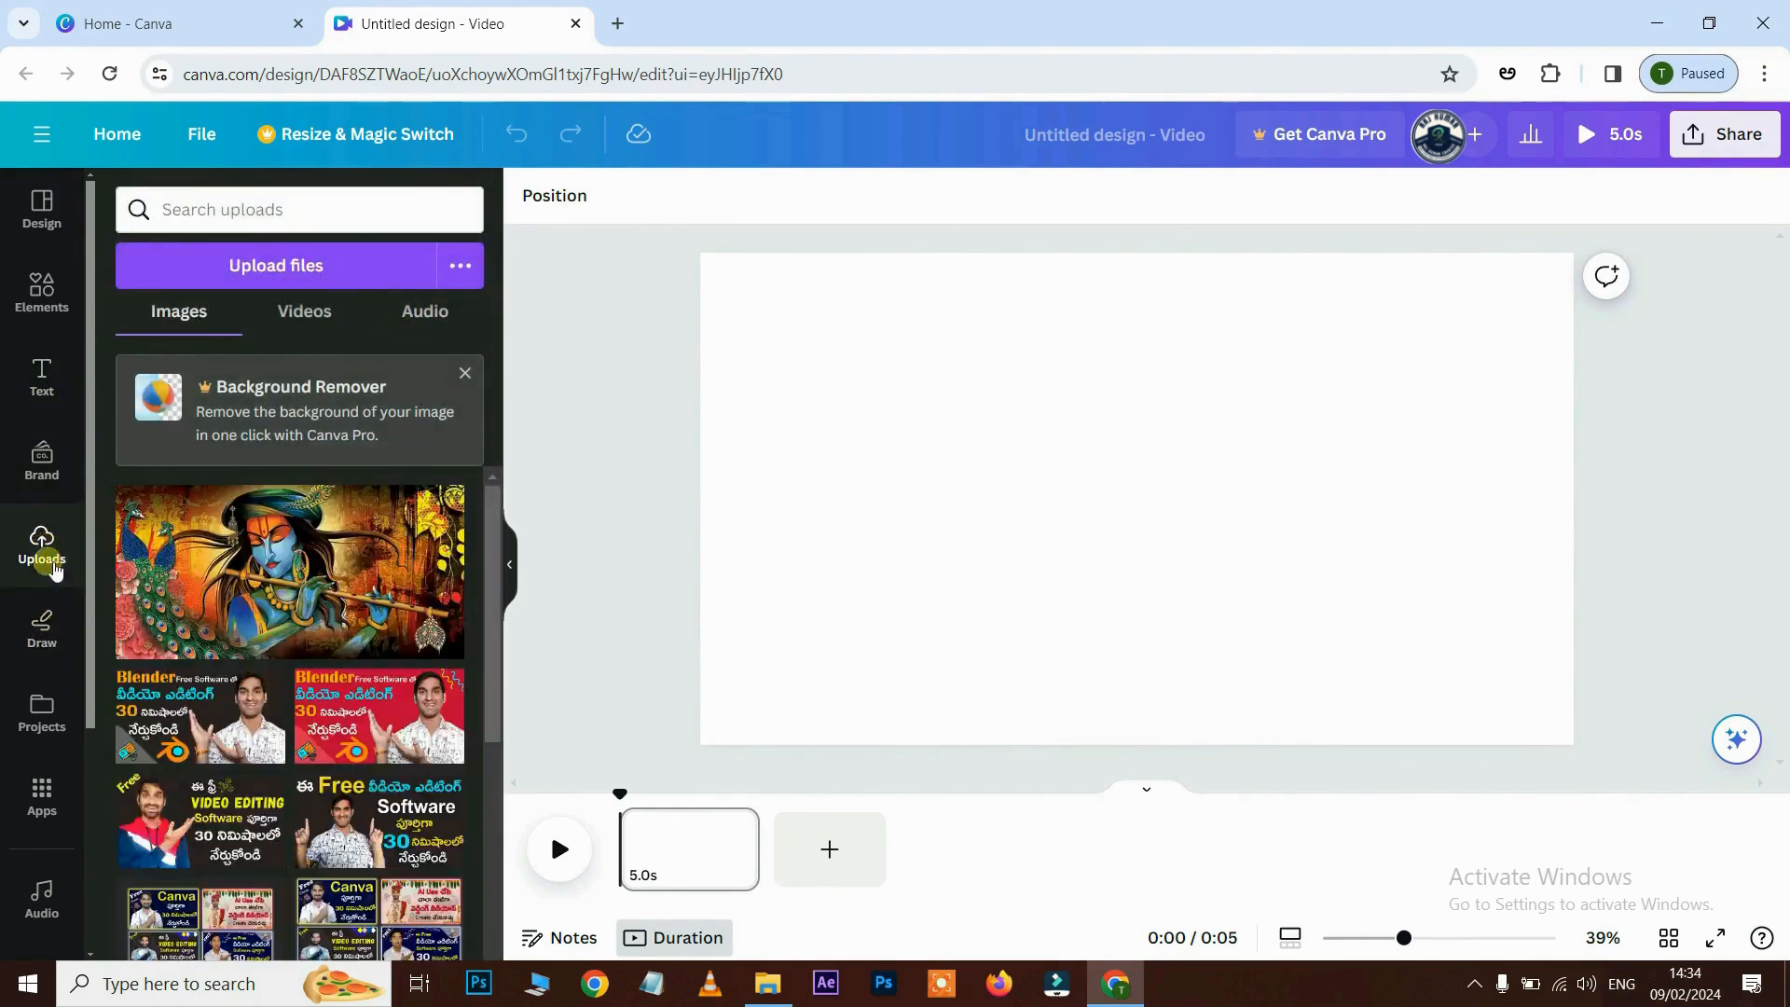
- Look through the Draw tools, the Projects list and the available Apps
left_click(46, 634)
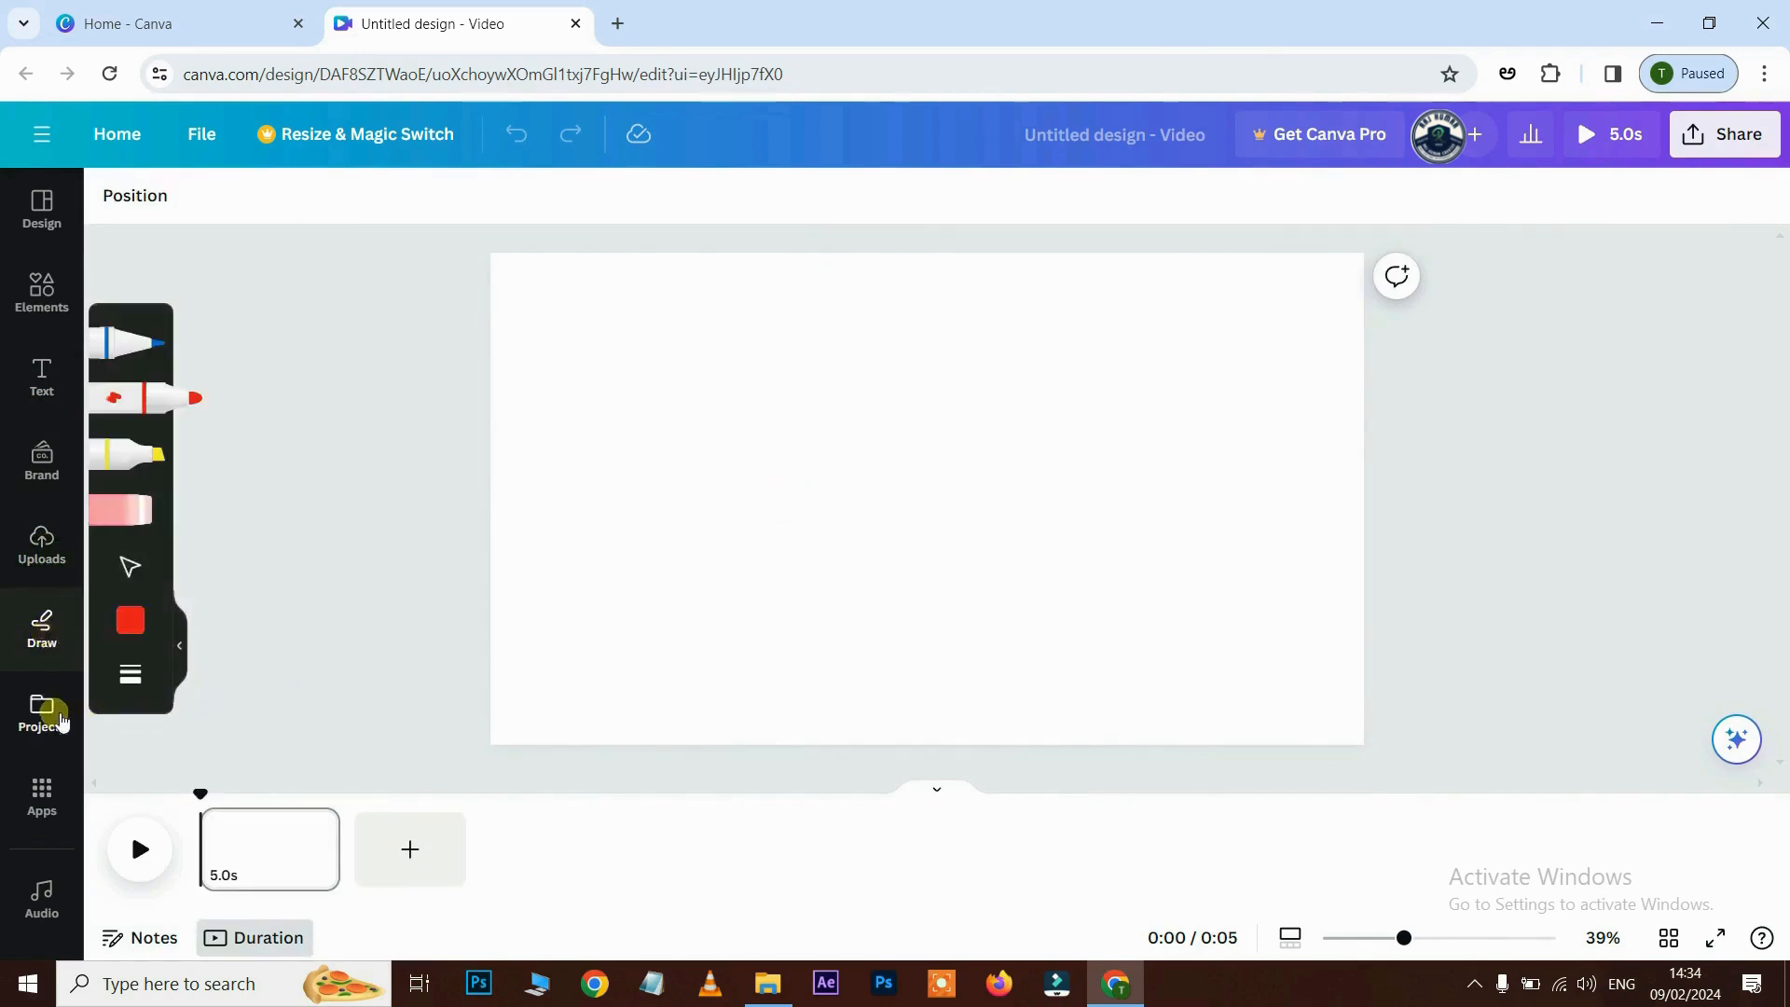
left_click(58, 717)
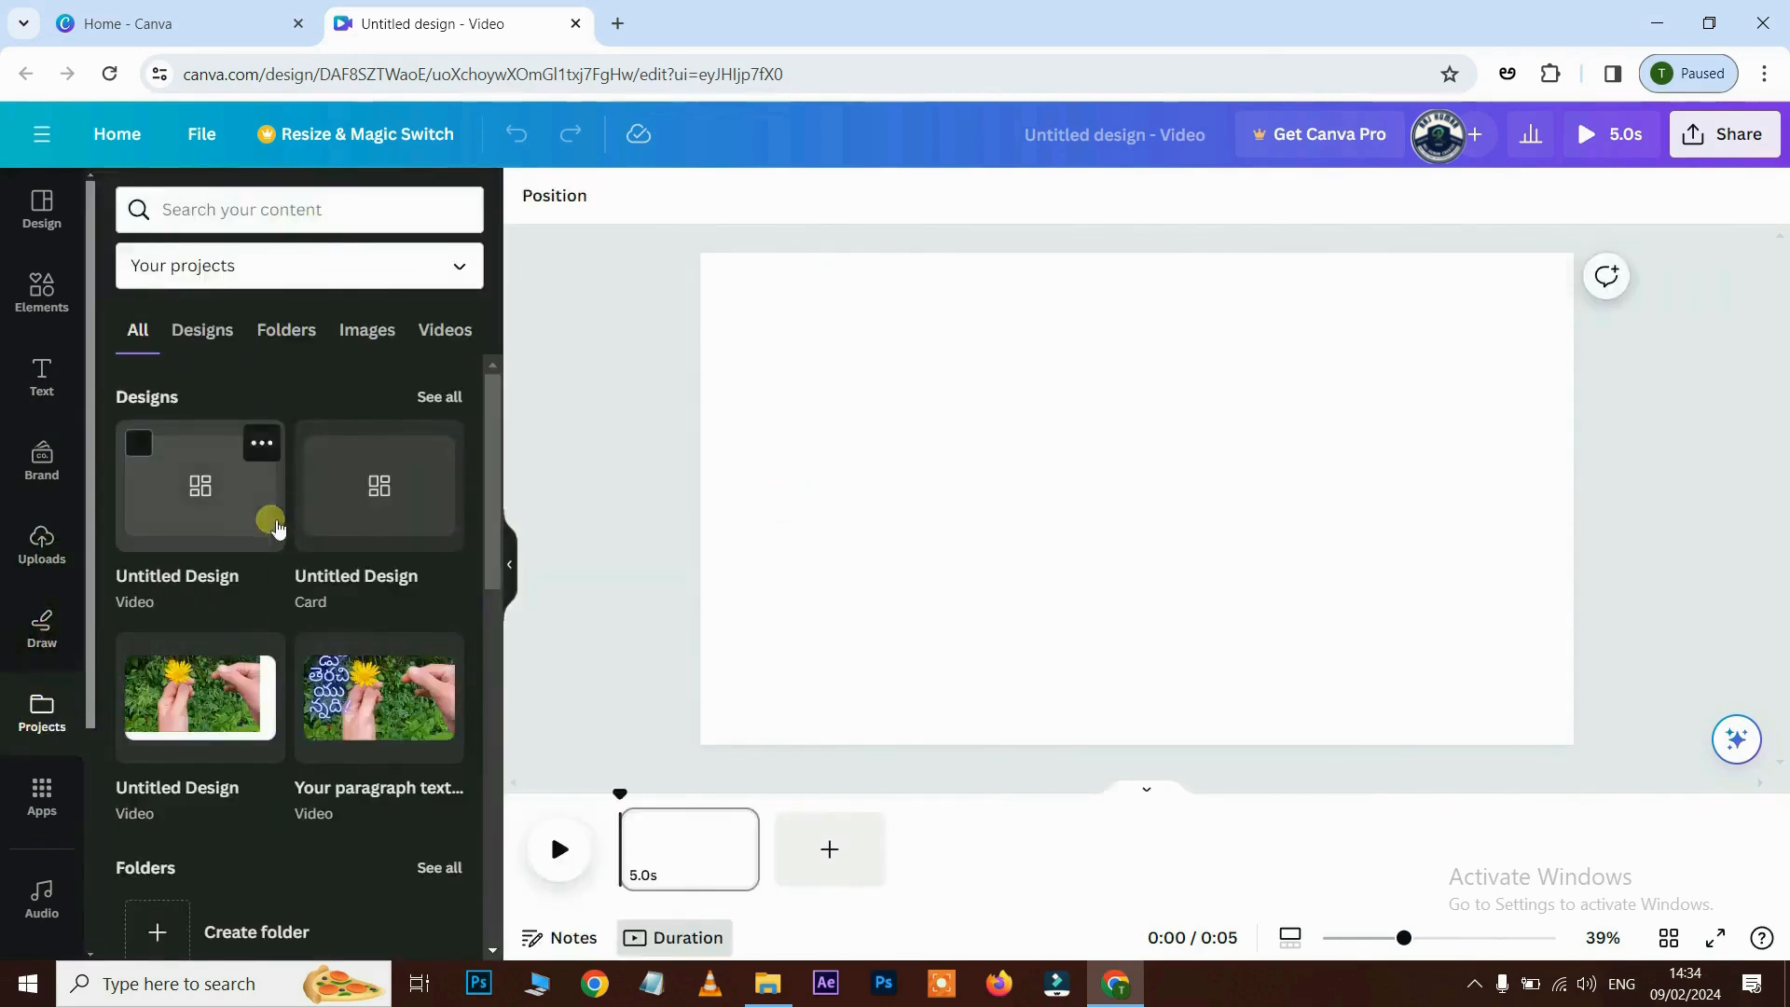
left_click(48, 803)
scroll(186, 704, "down", 2)
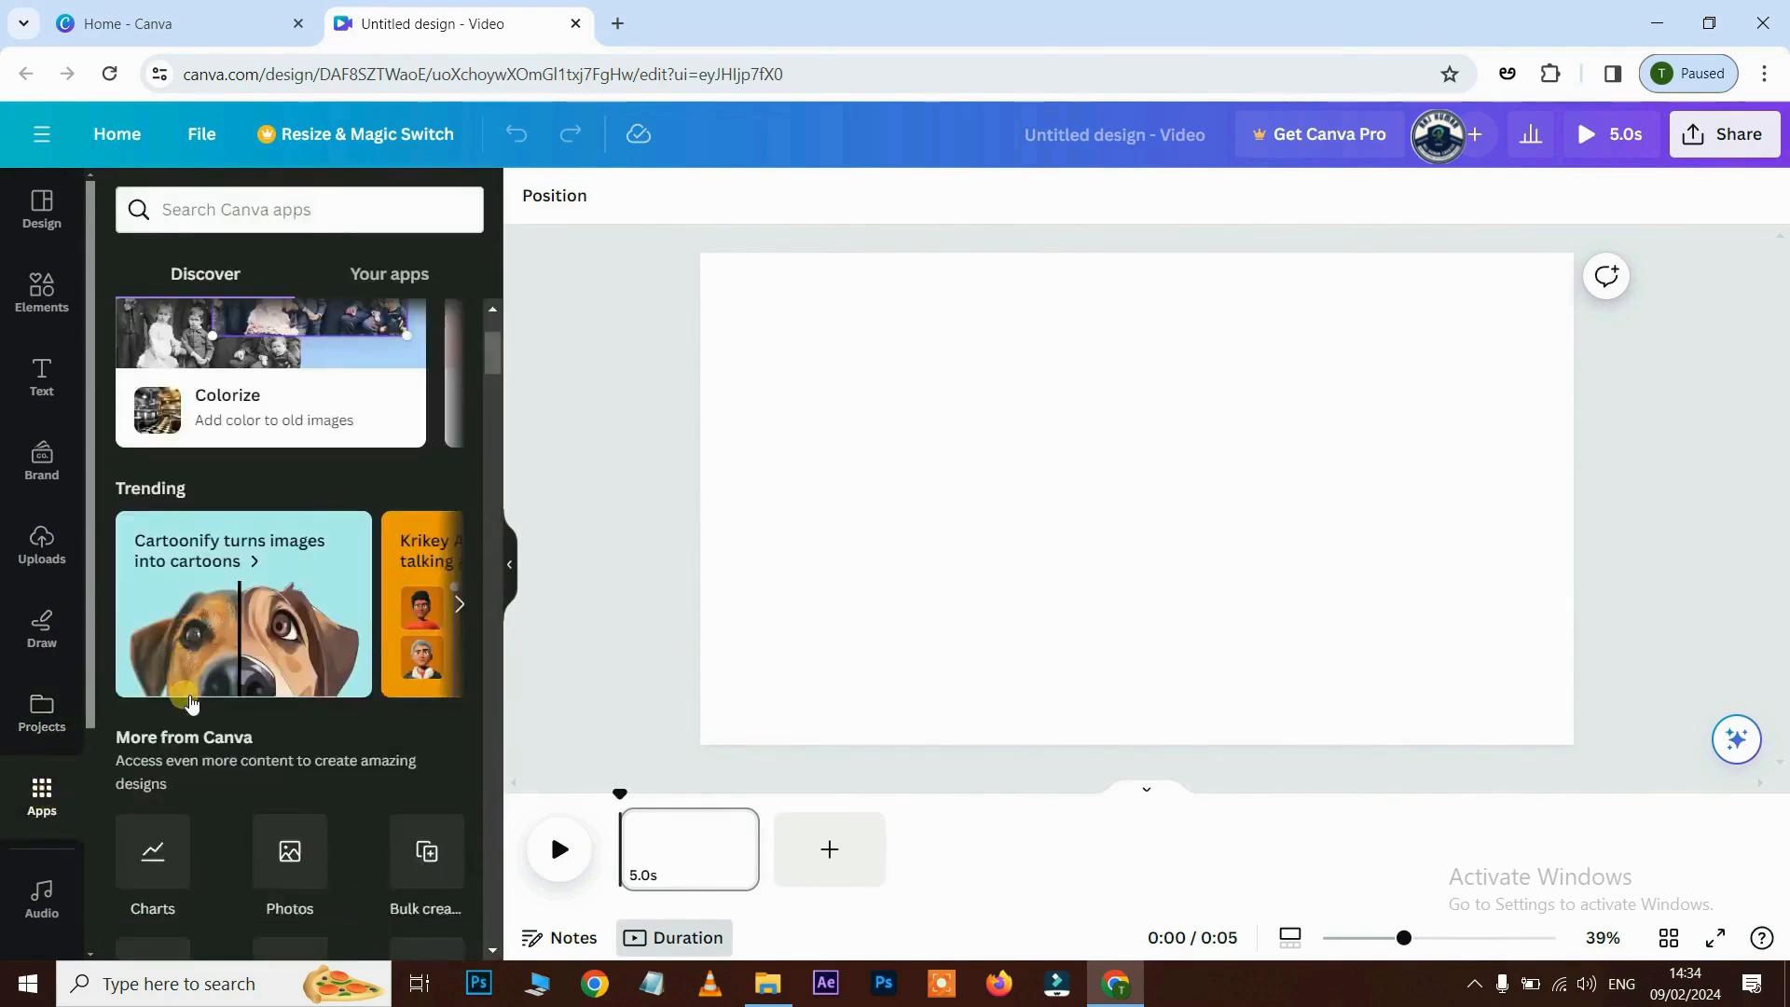
scroll(190, 702, "down", 2)
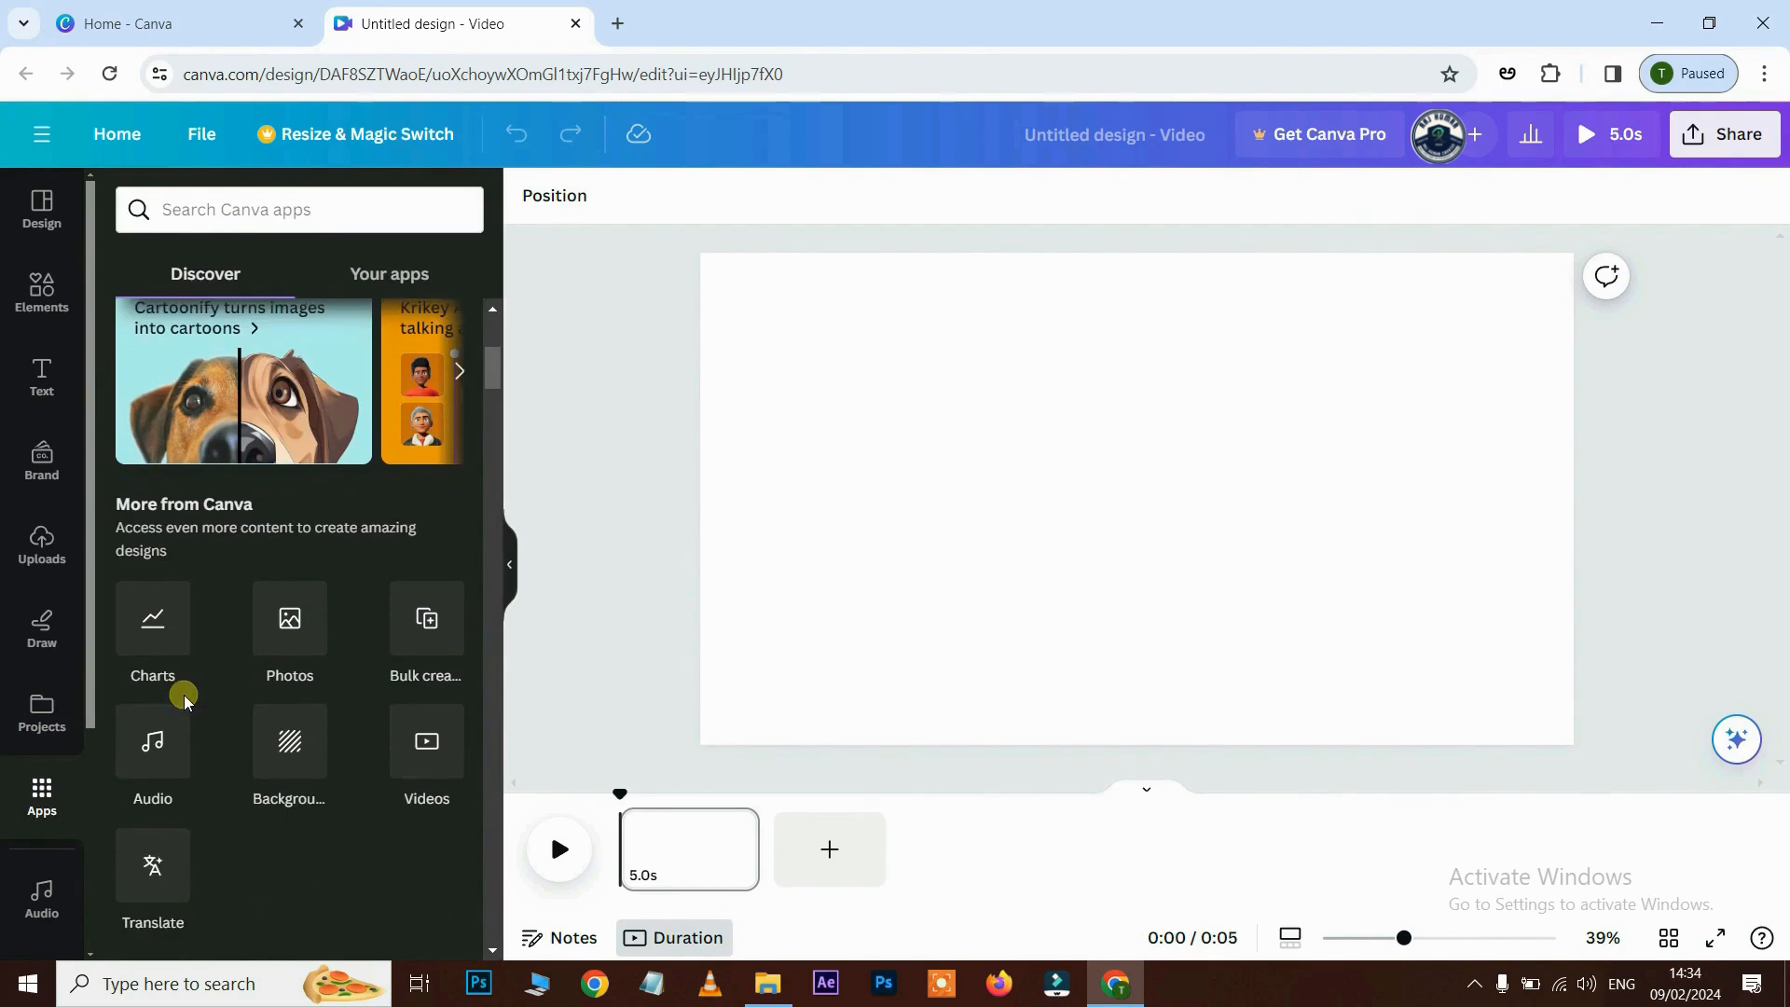
scroll(62, 893, "down", 2)
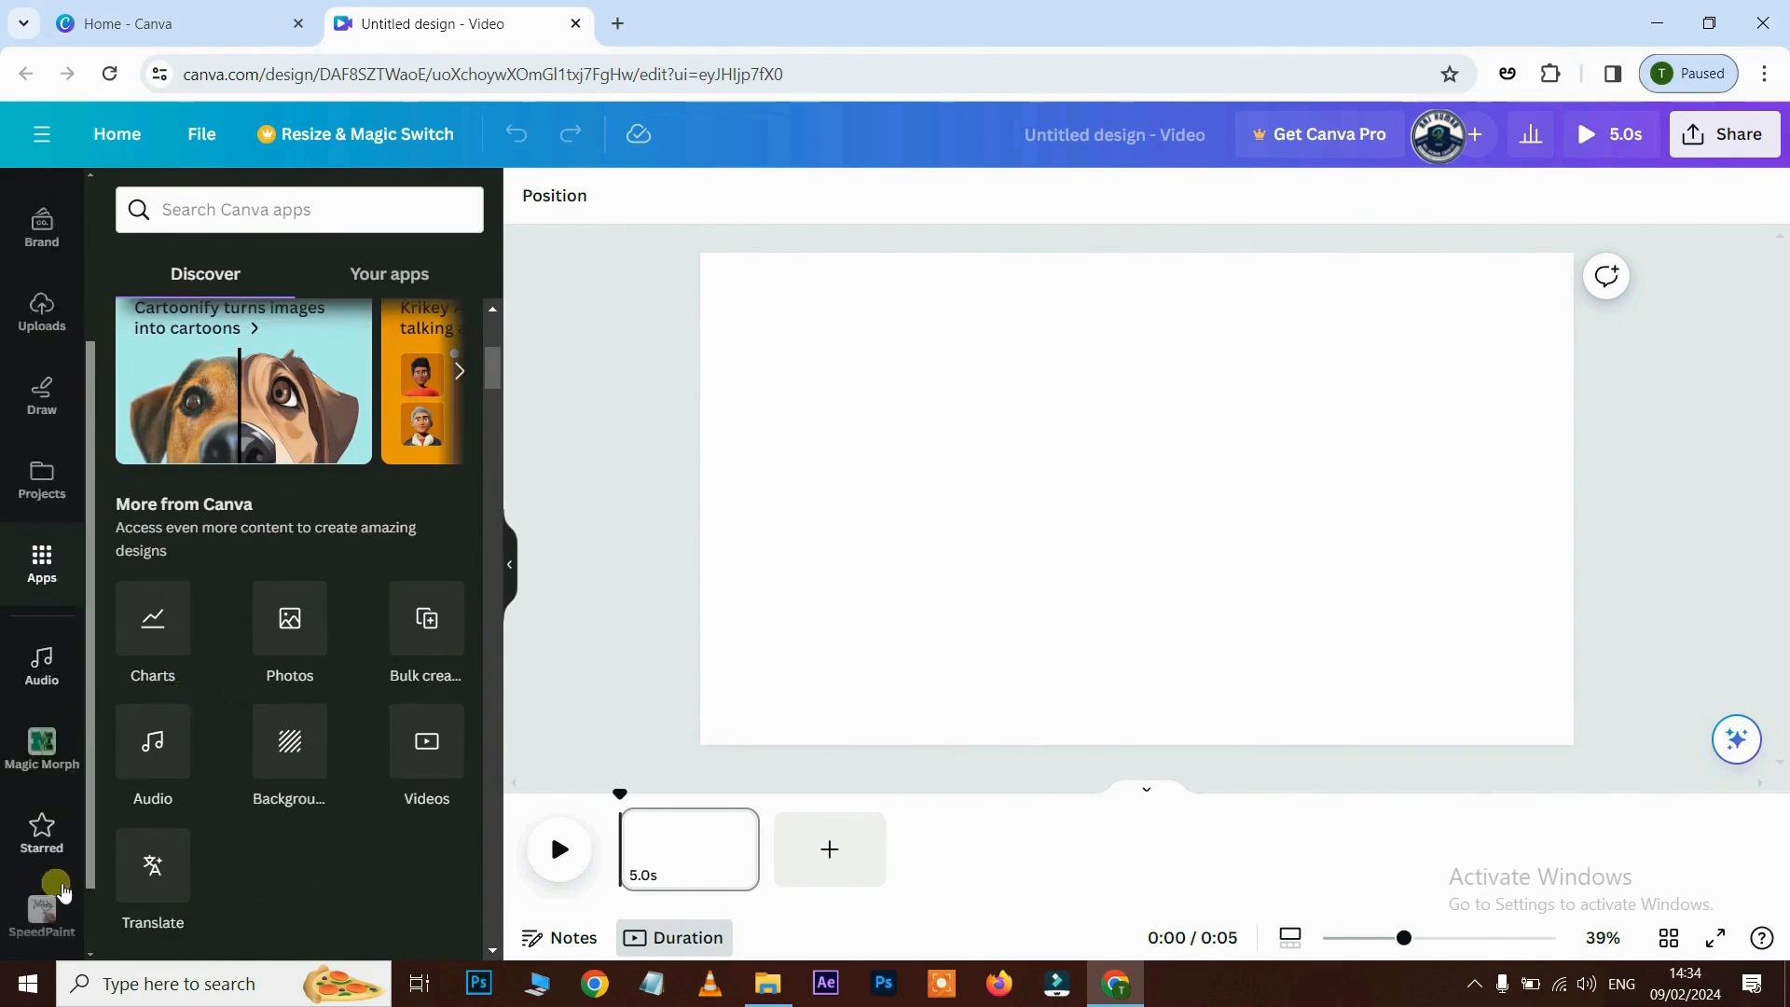
- Scroll through the Audio library of tracks
left_click(56, 660)
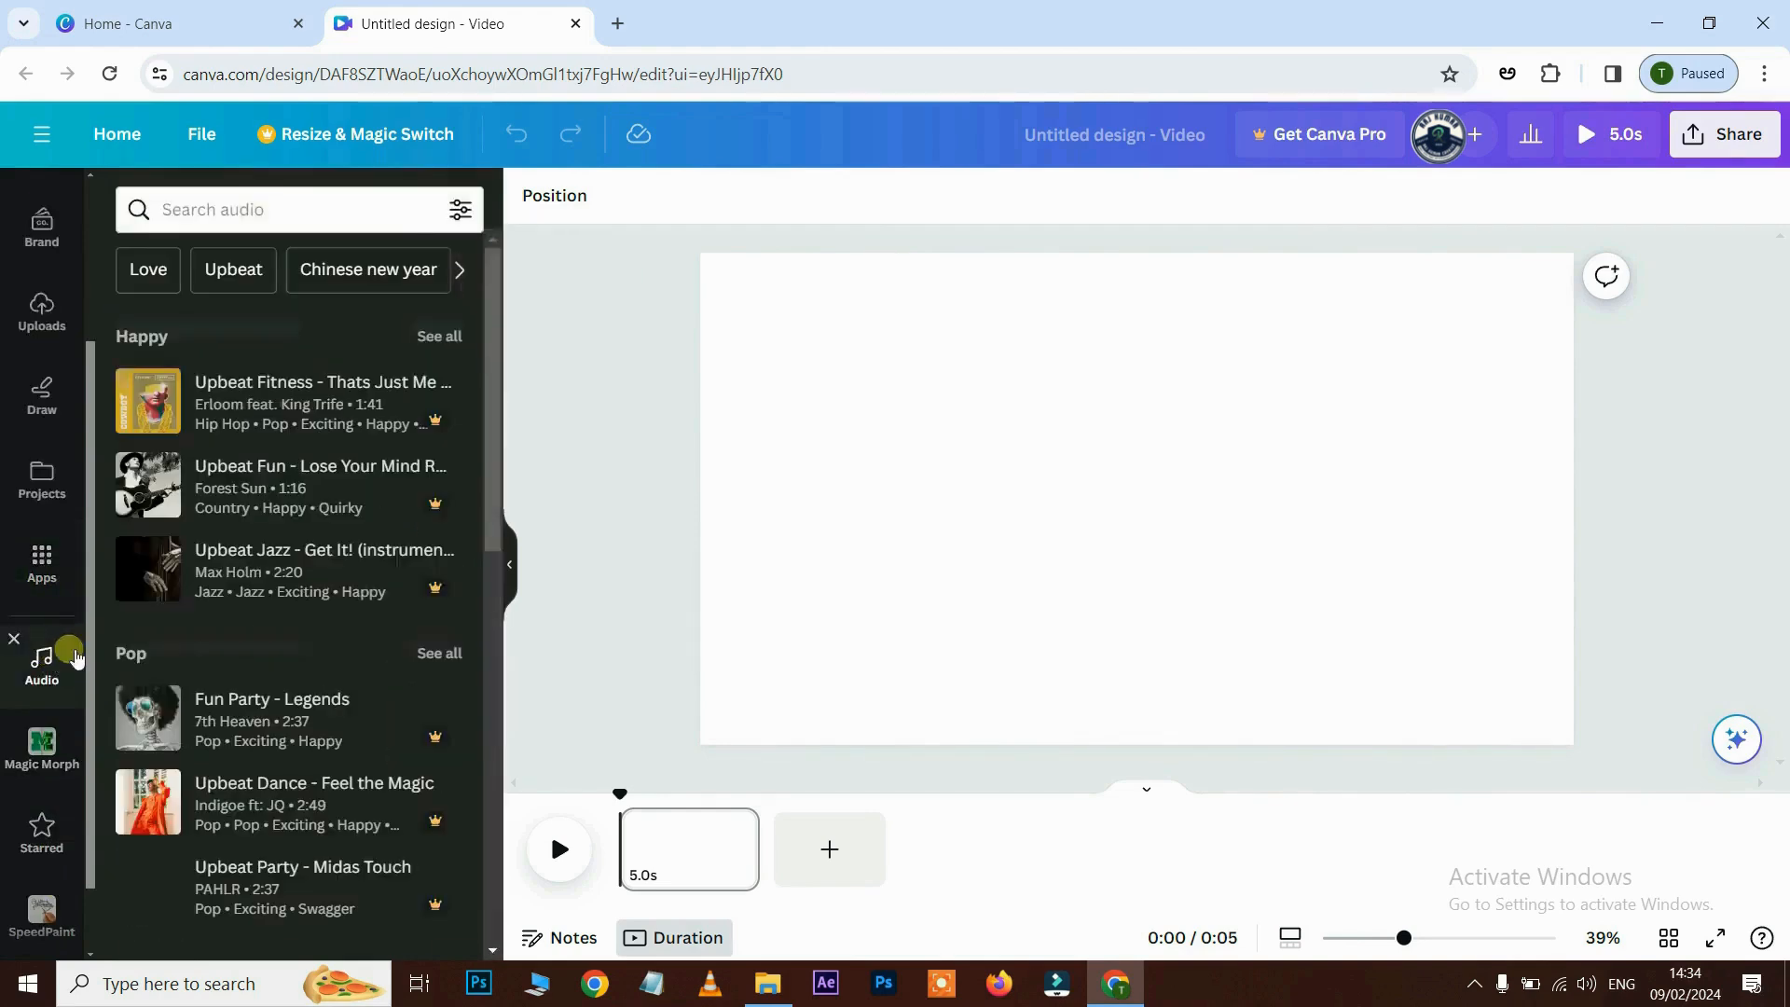
scroll(320, 781, "down", 3)
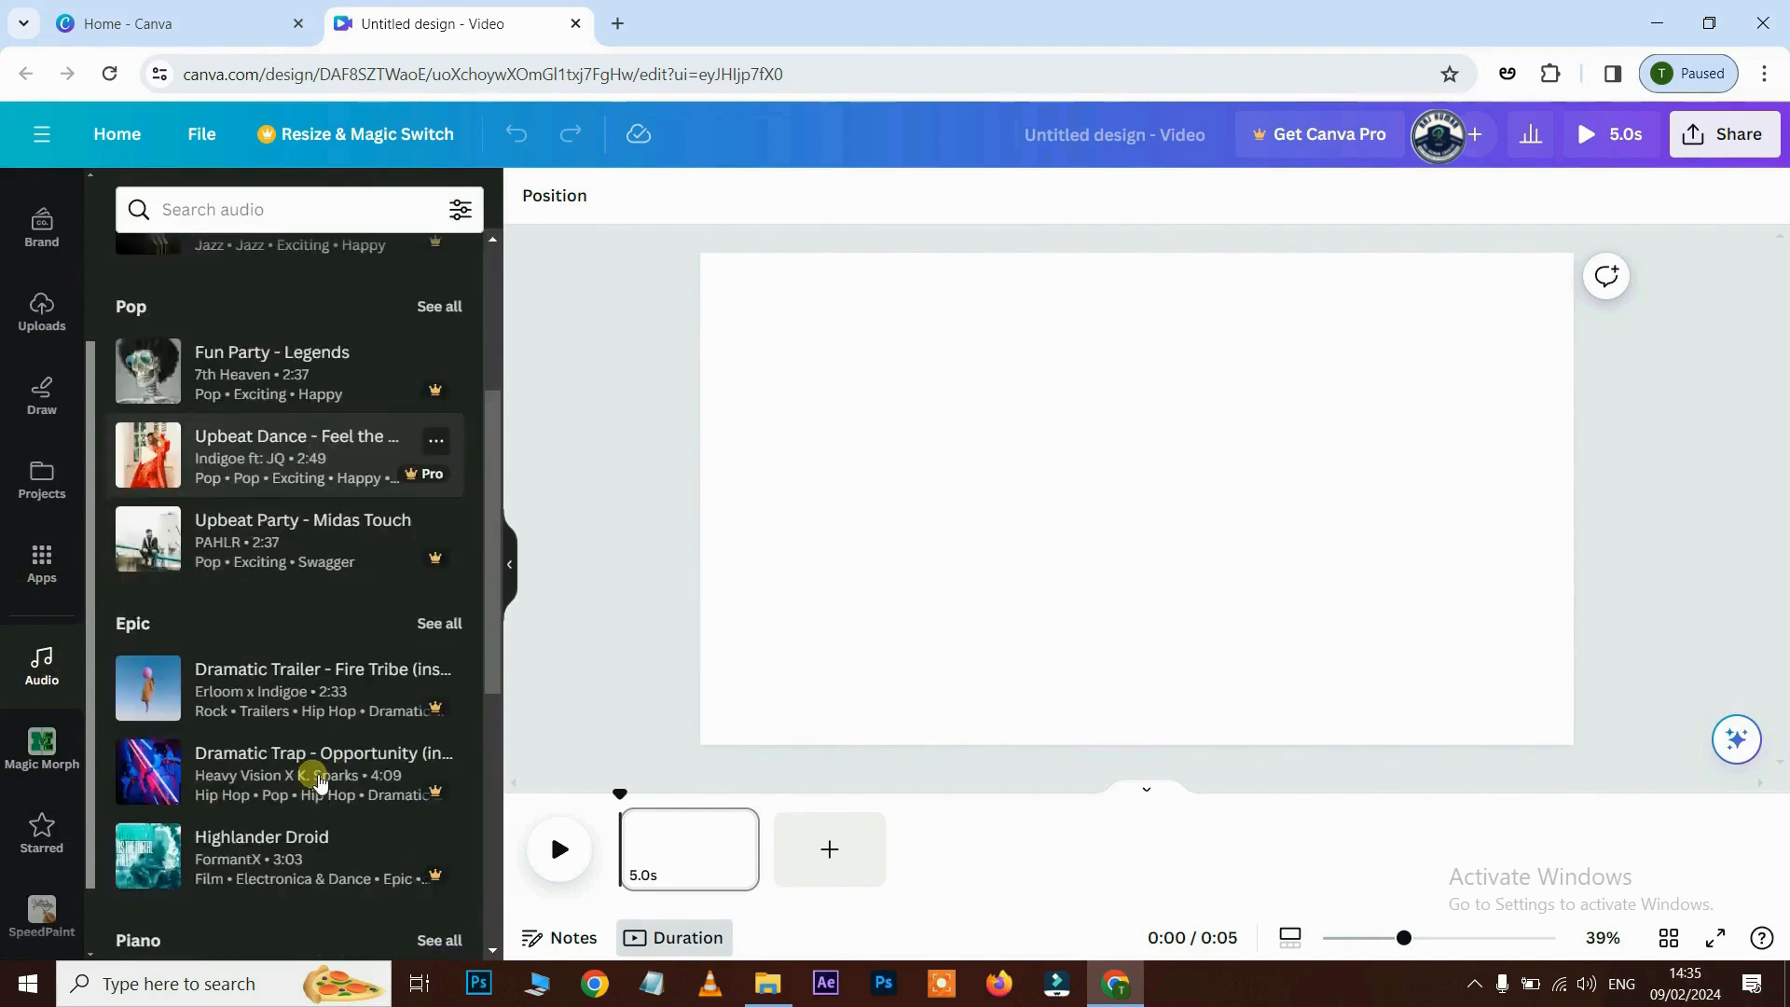
scroll(327, 638, "down", 2)
scroll(44, 596, "down", 1)
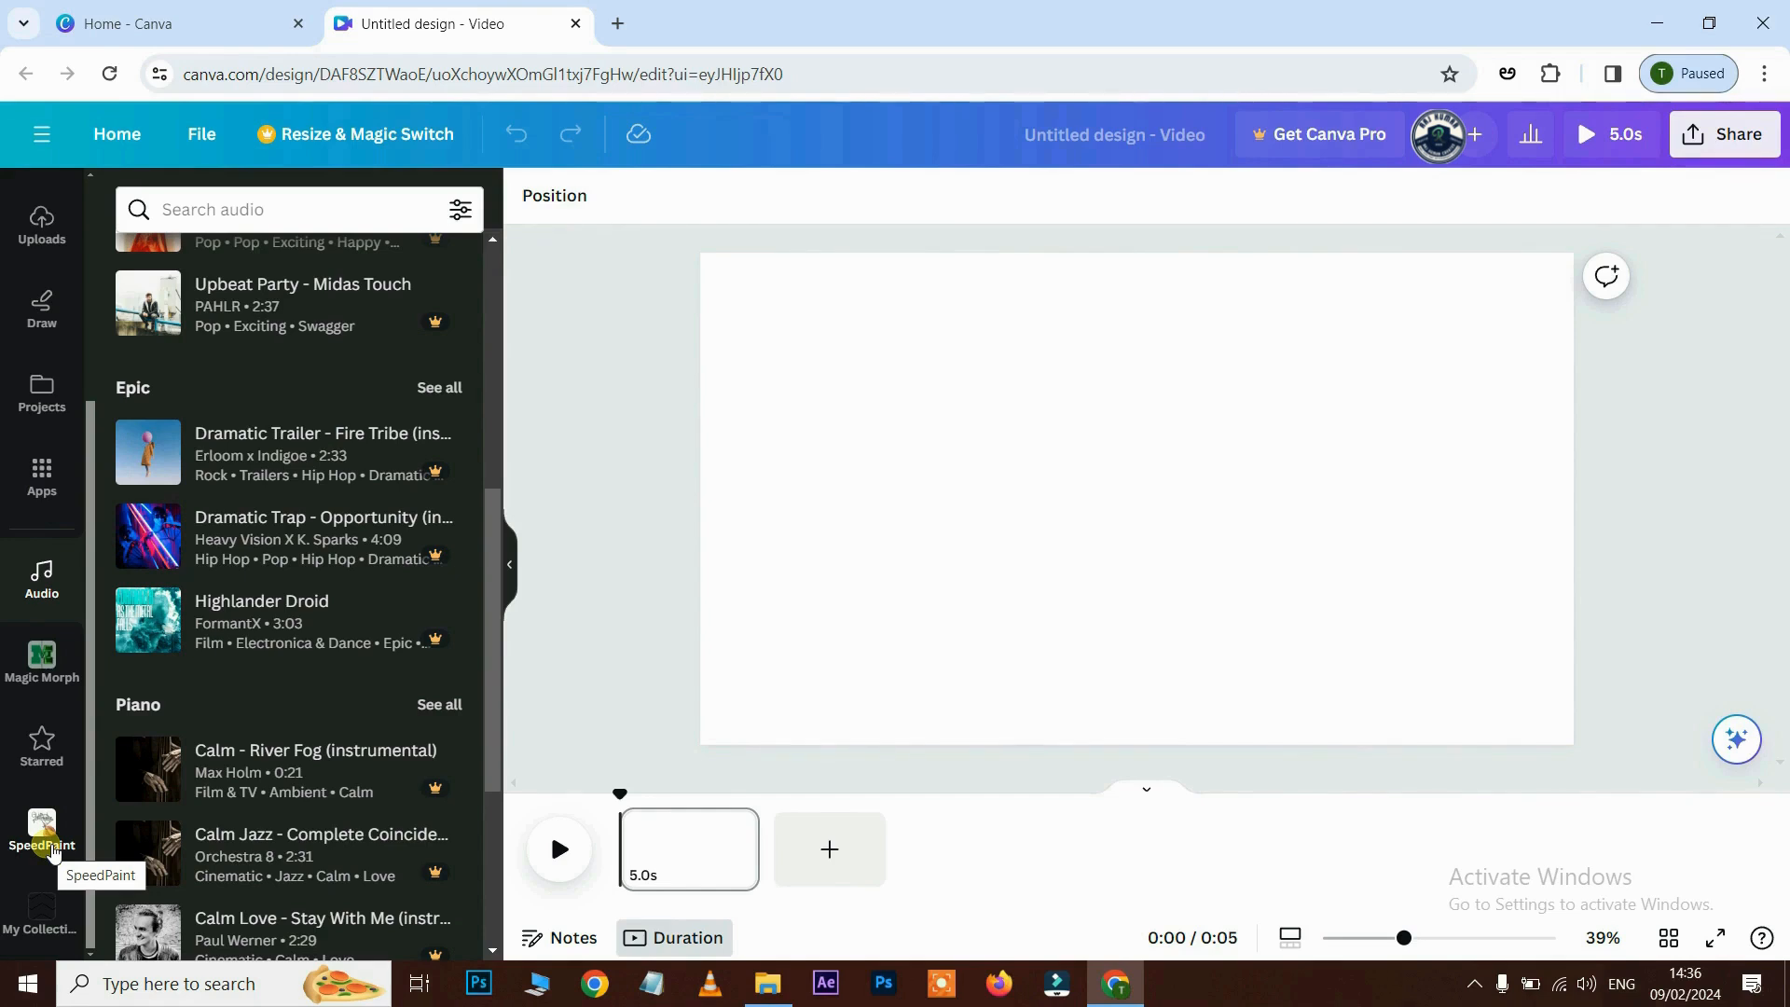
scroll(42, 820, "up", 3)
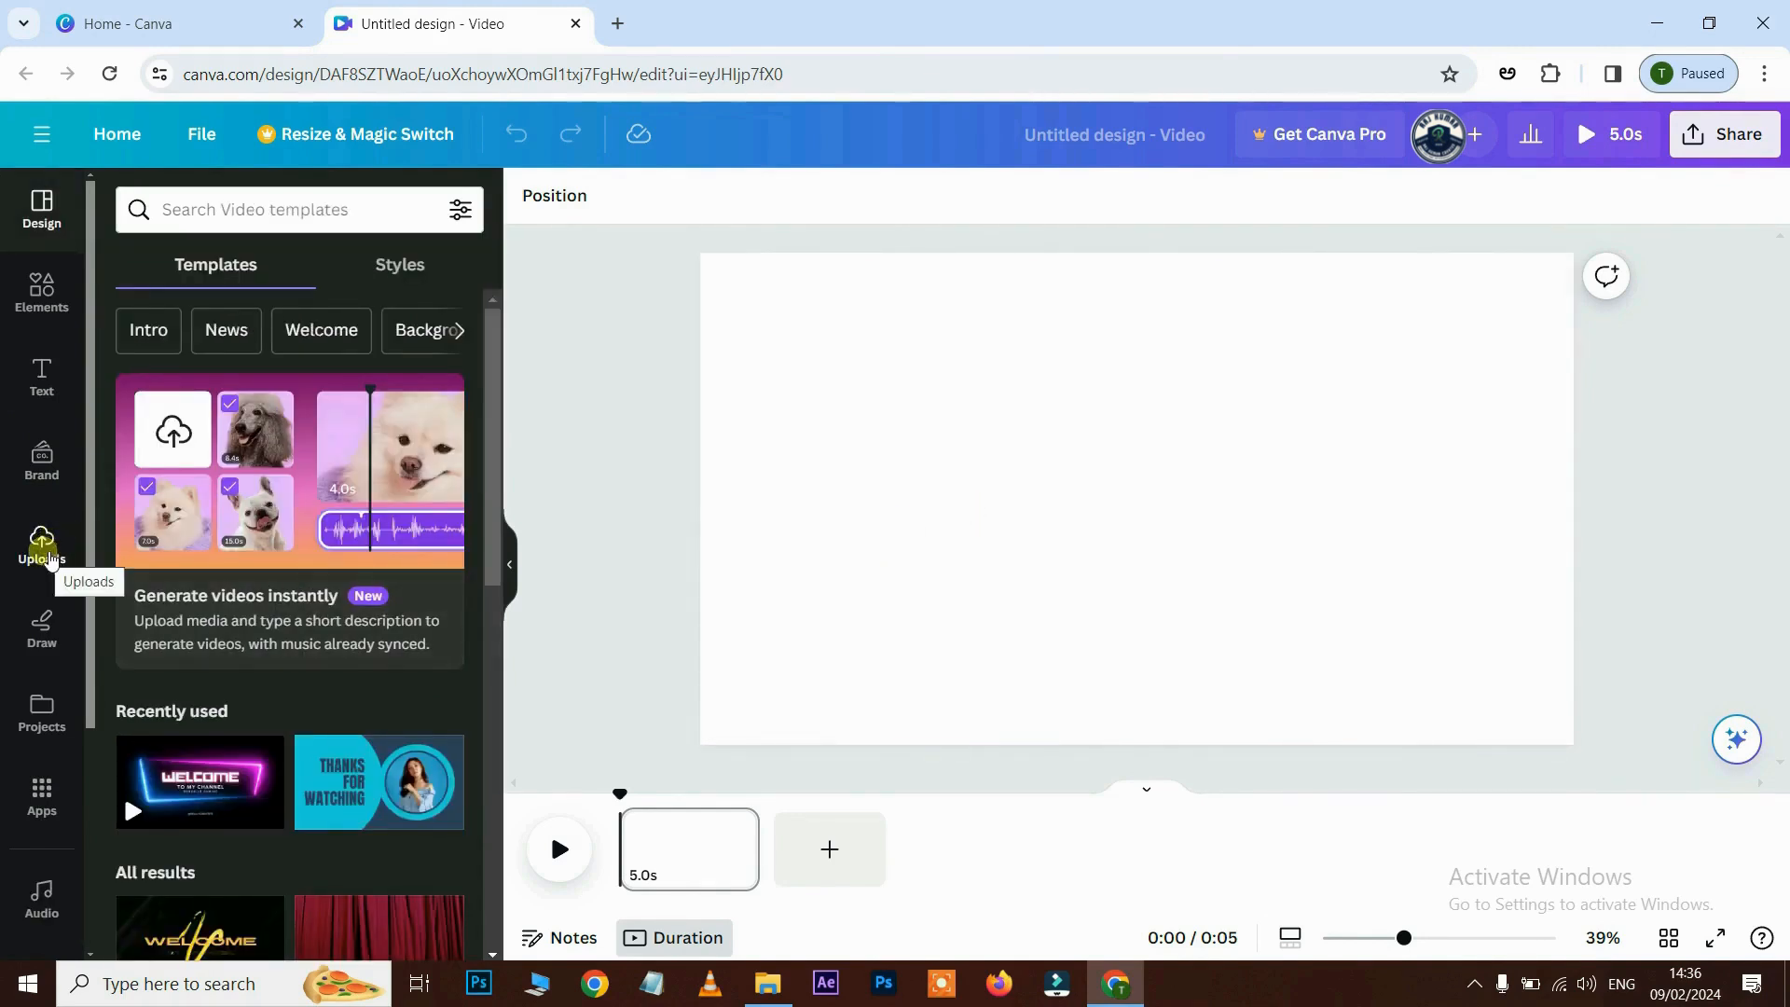
- Upload production_id_5096930 from the Video Editing New folder and check it in the Videos list
left_click(42, 544)
left_click(276, 267)
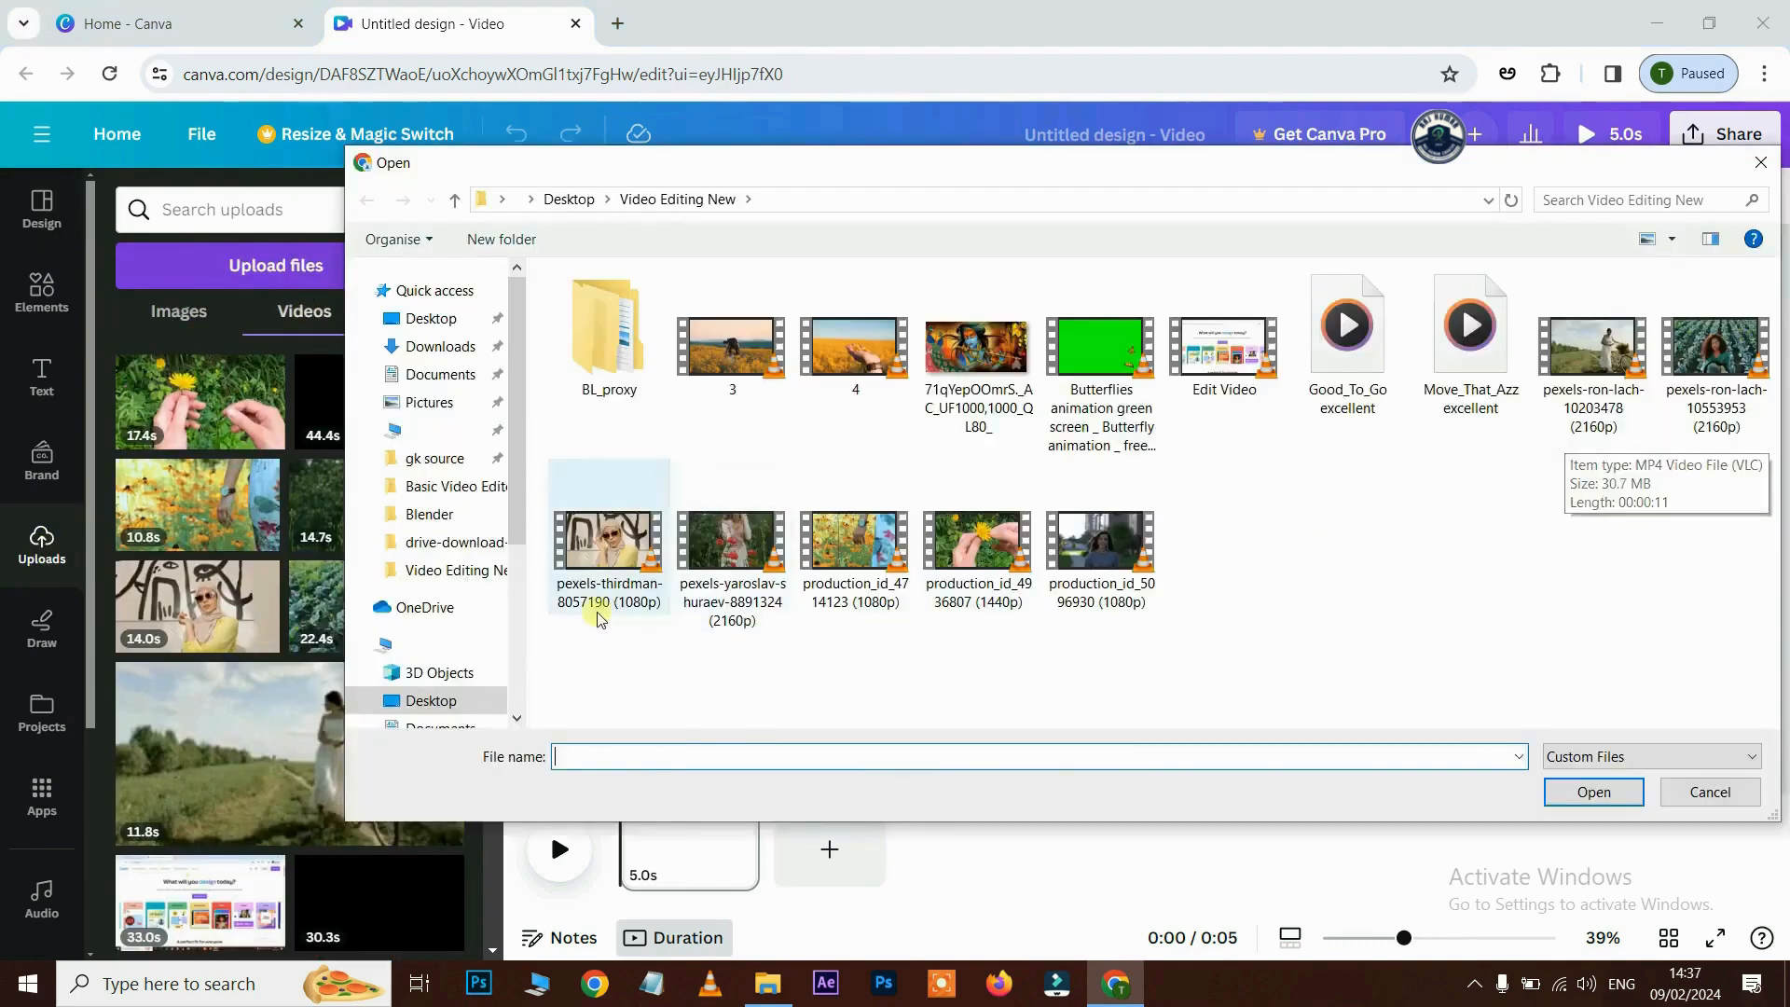
left_click(615, 568)
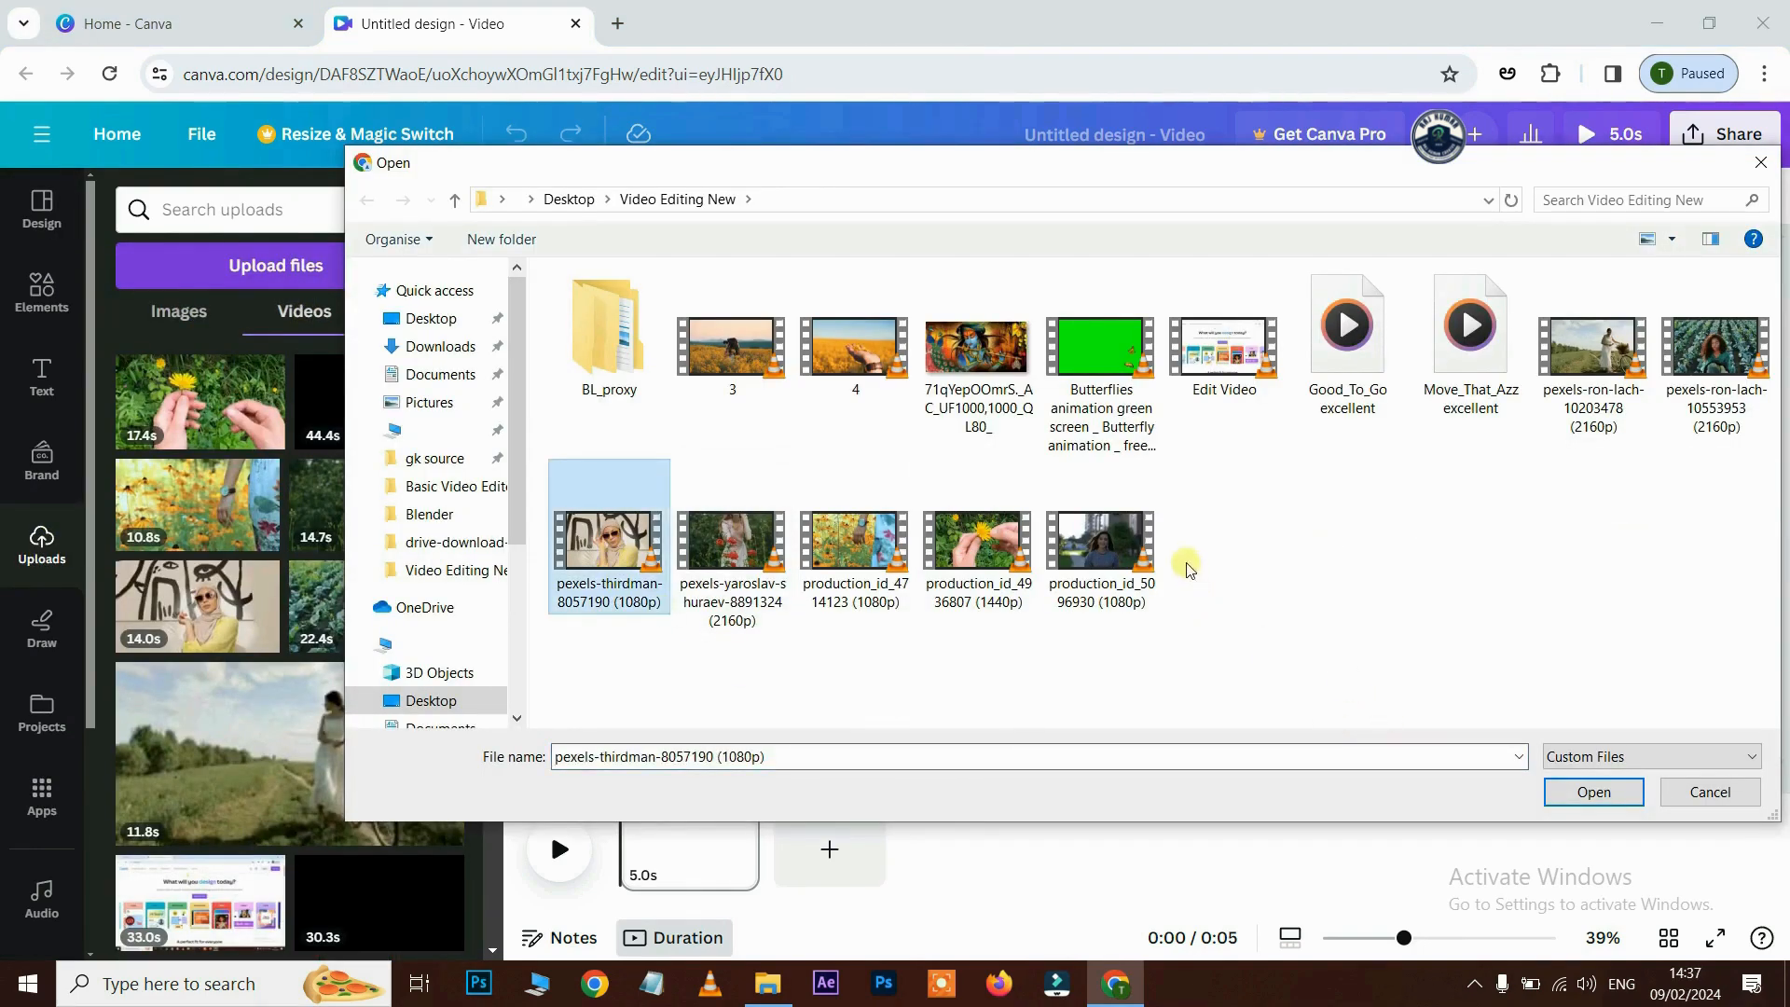
left_click(1110, 569)
left_click(1593, 791)
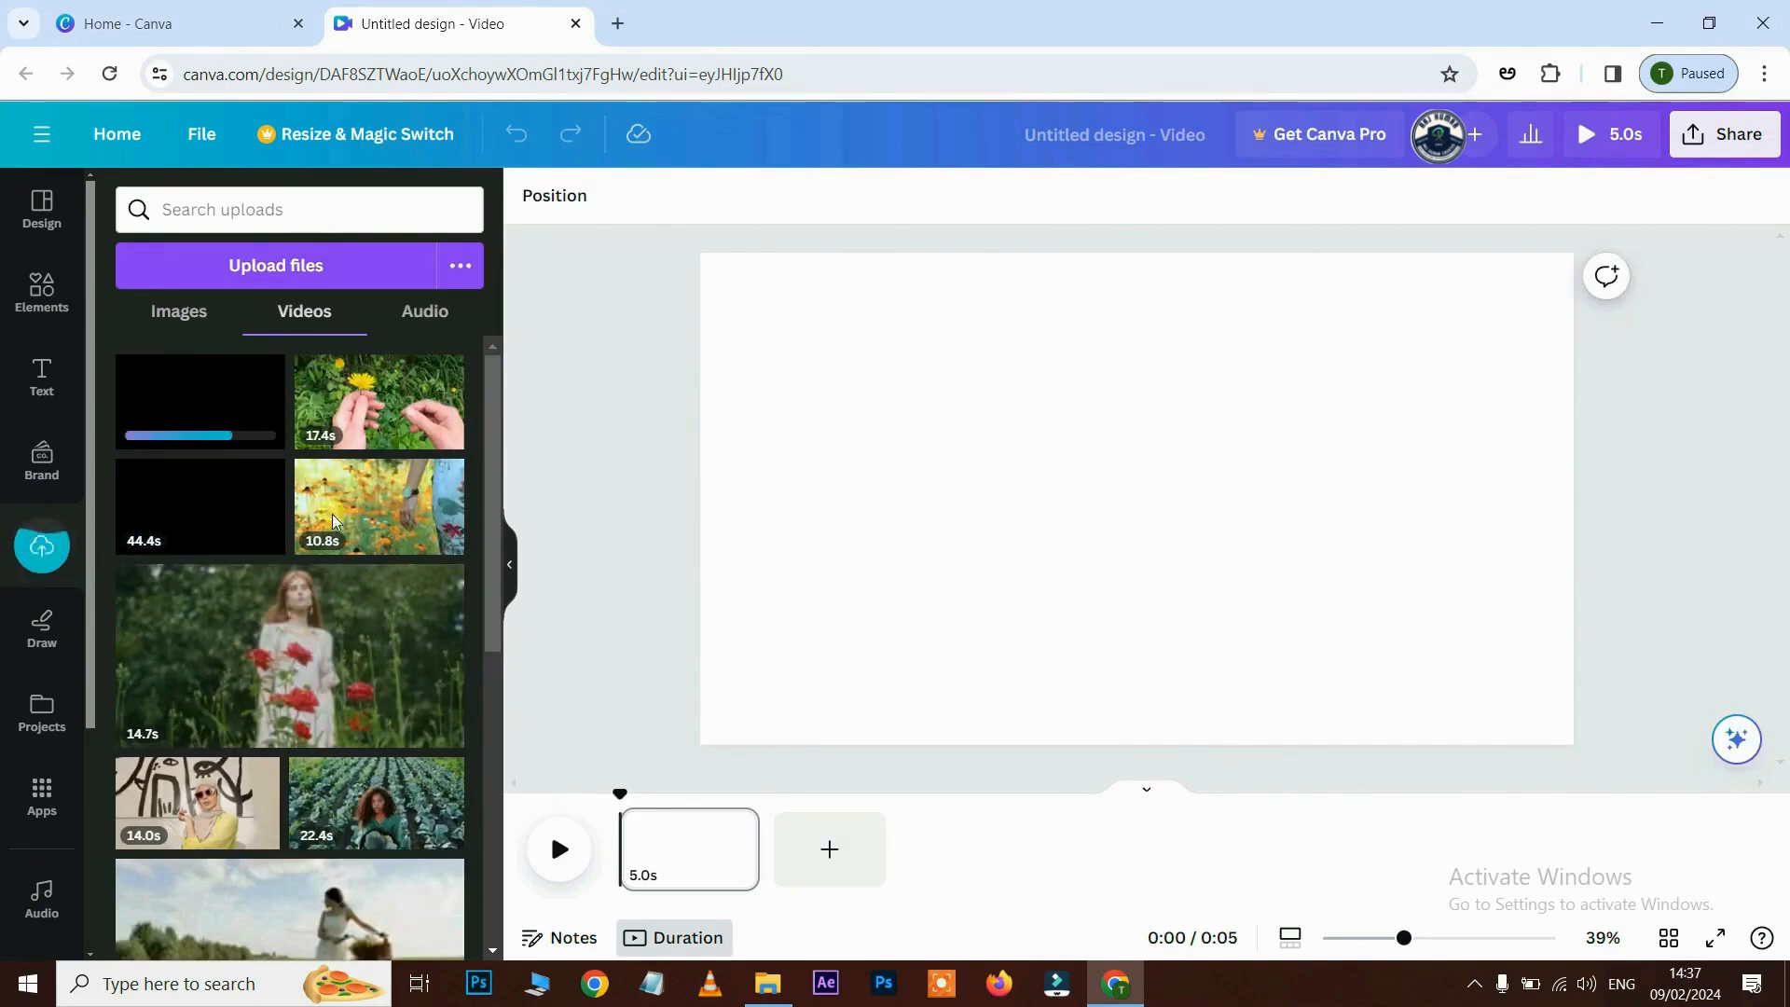
scroll(345, 550, "down", 5)
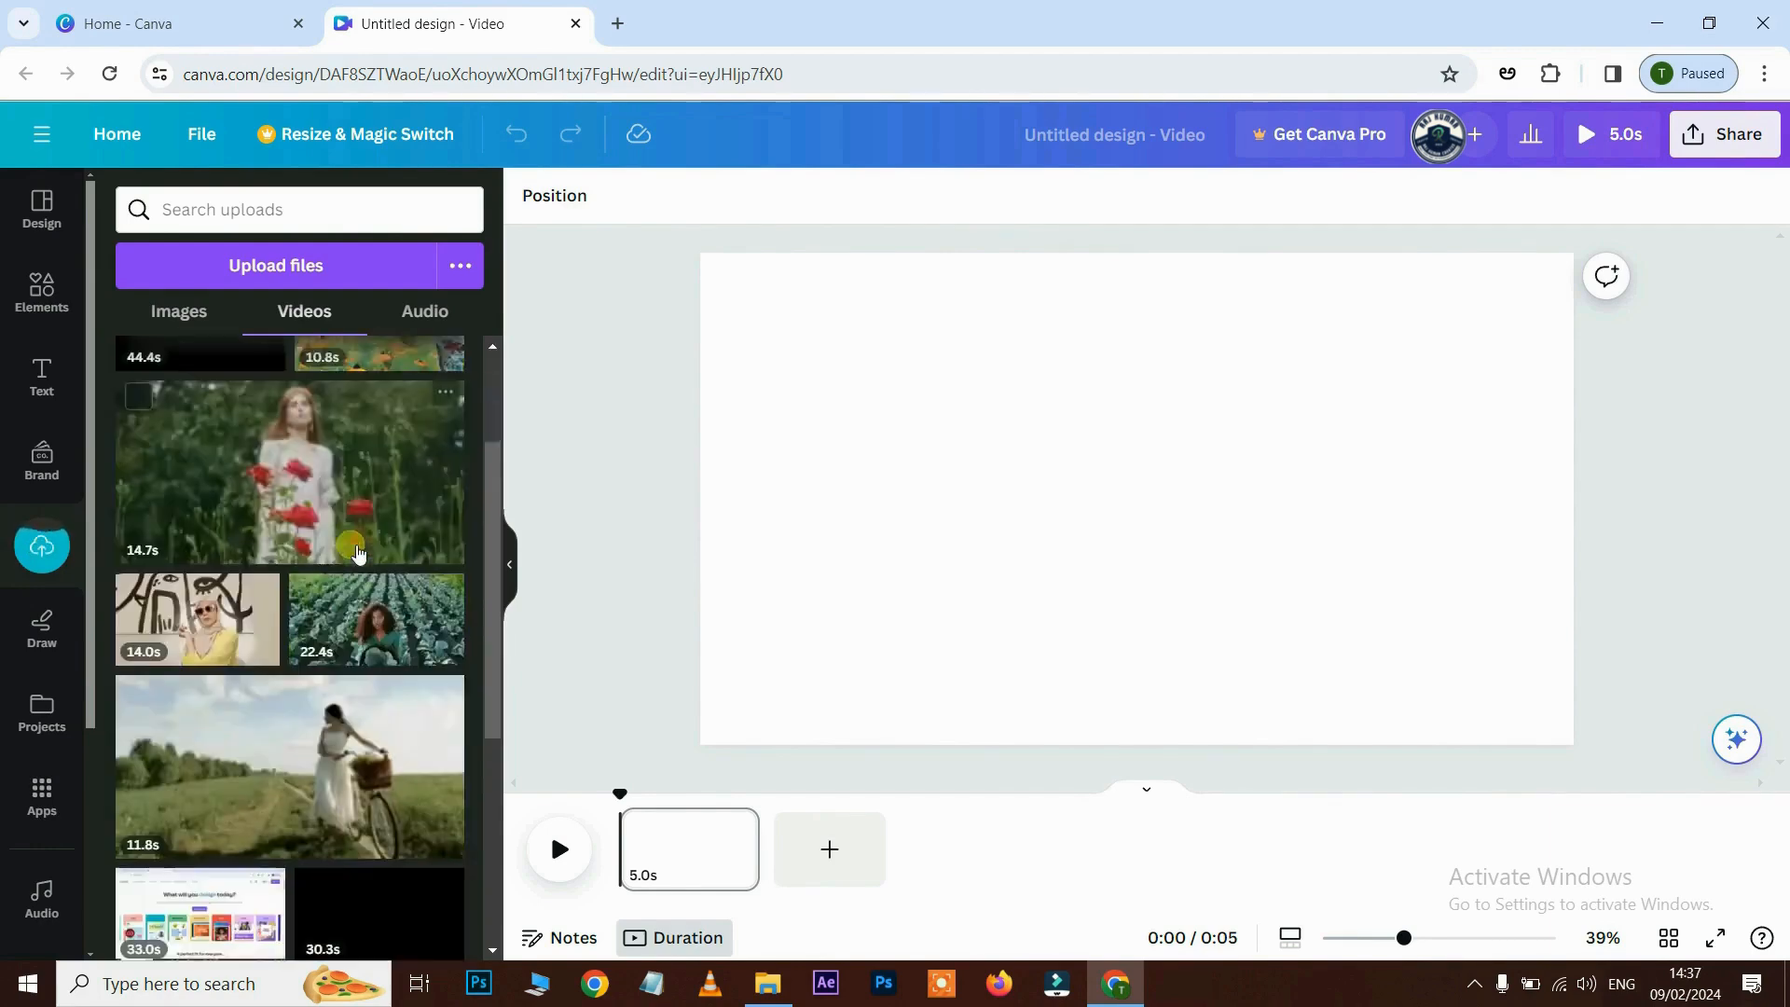
scroll(287, 623, "up", 4)
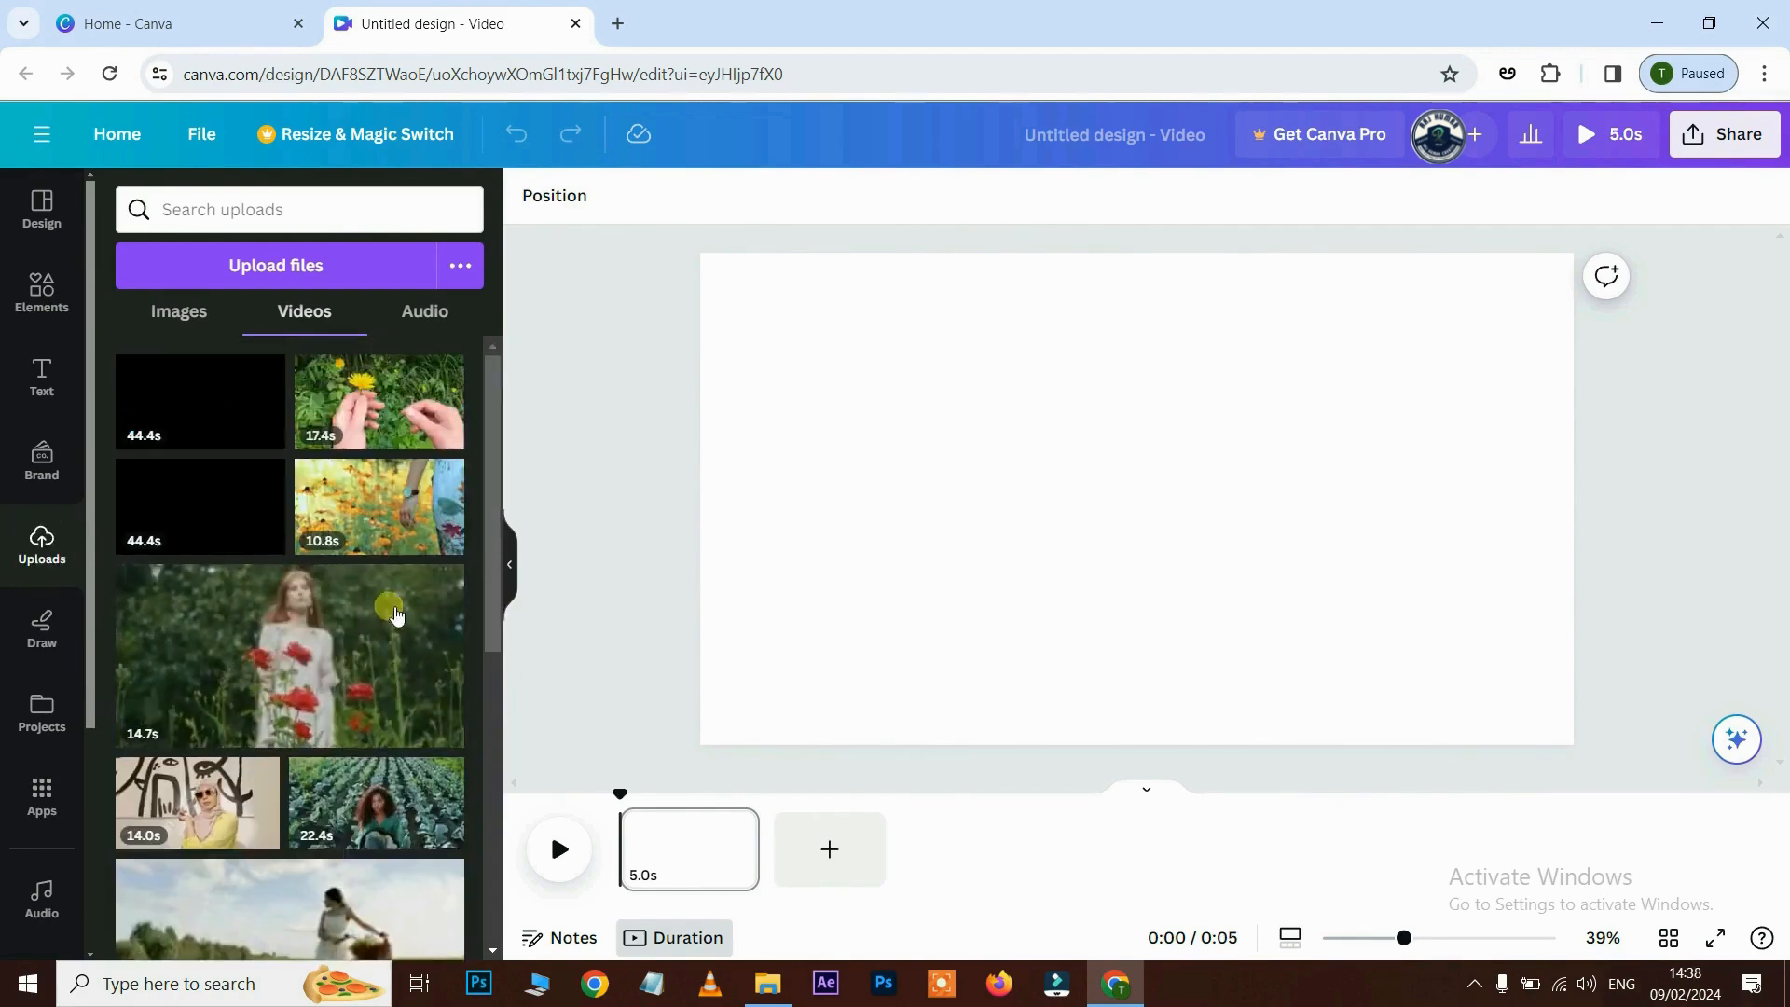
scroll(391, 616, "down", 5)
scroll(380, 594, "down", 2)
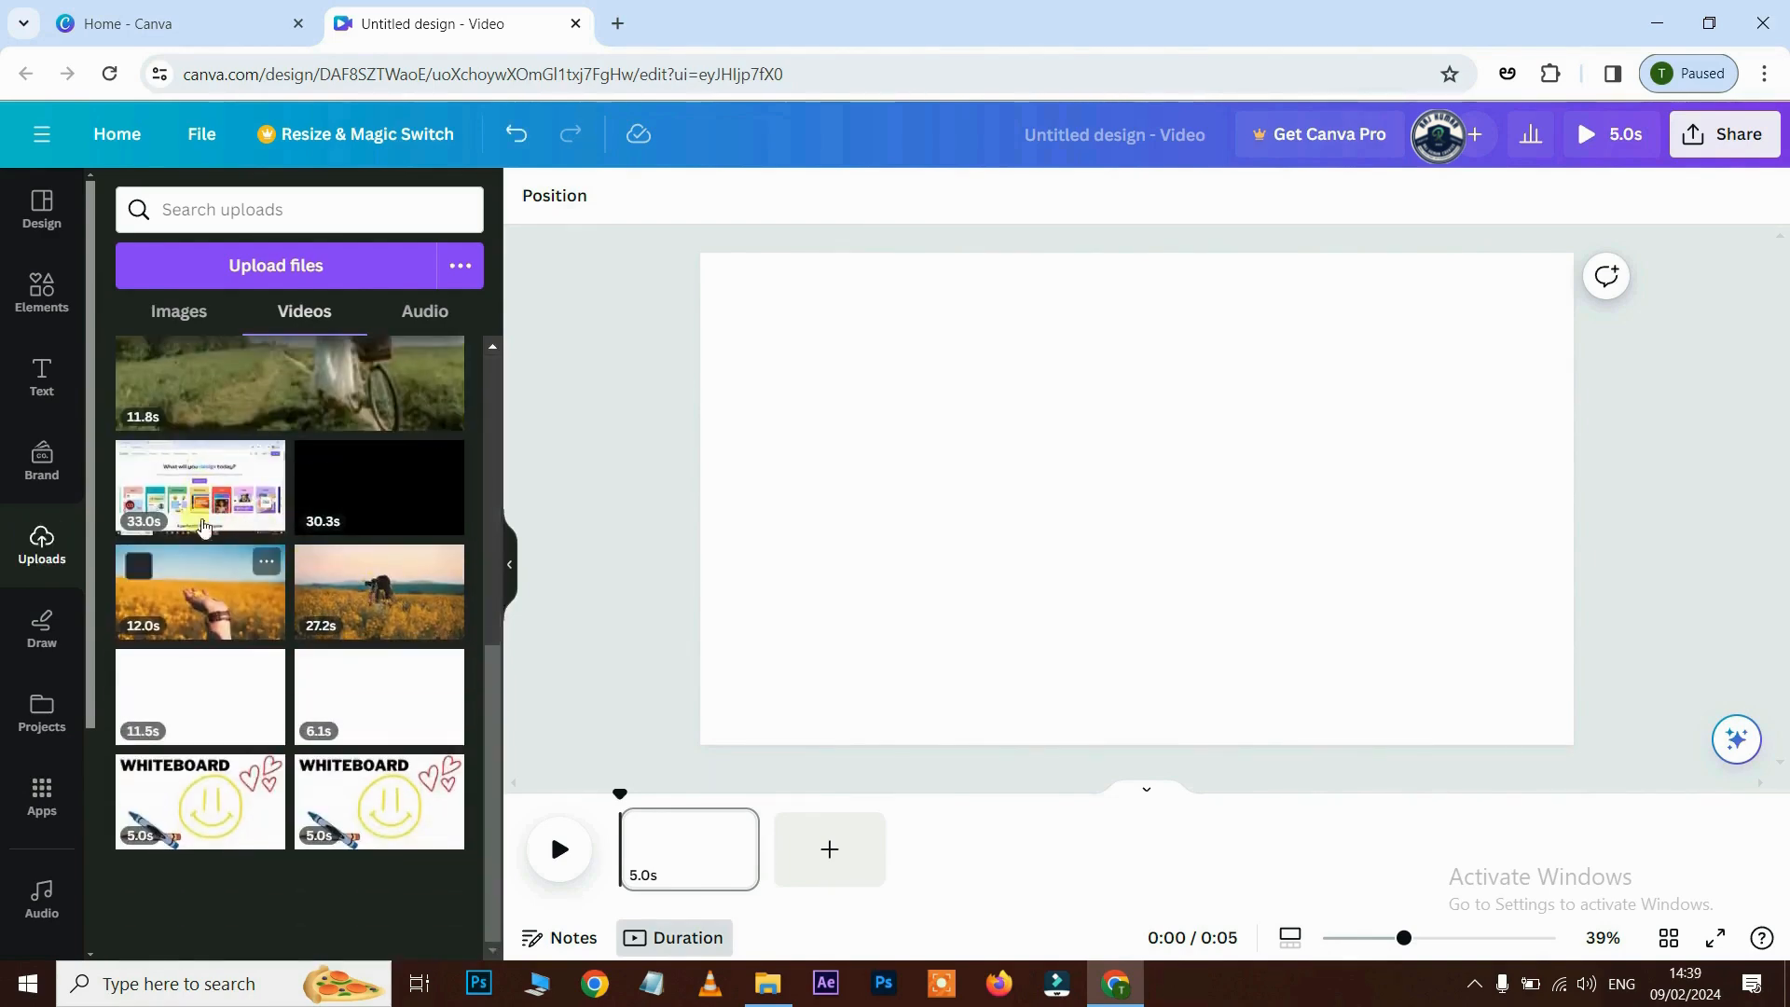
- Add the 33.0s Canva homepage recording to the page and resize it across most of the canvas
mouse_move(210, 503)
left_mouse_down()
mouse_move(927, 471)
mouse_move(261, 466)
mouse_move(229, 506)
mouse_move(201, 508)
left_mouse_up()
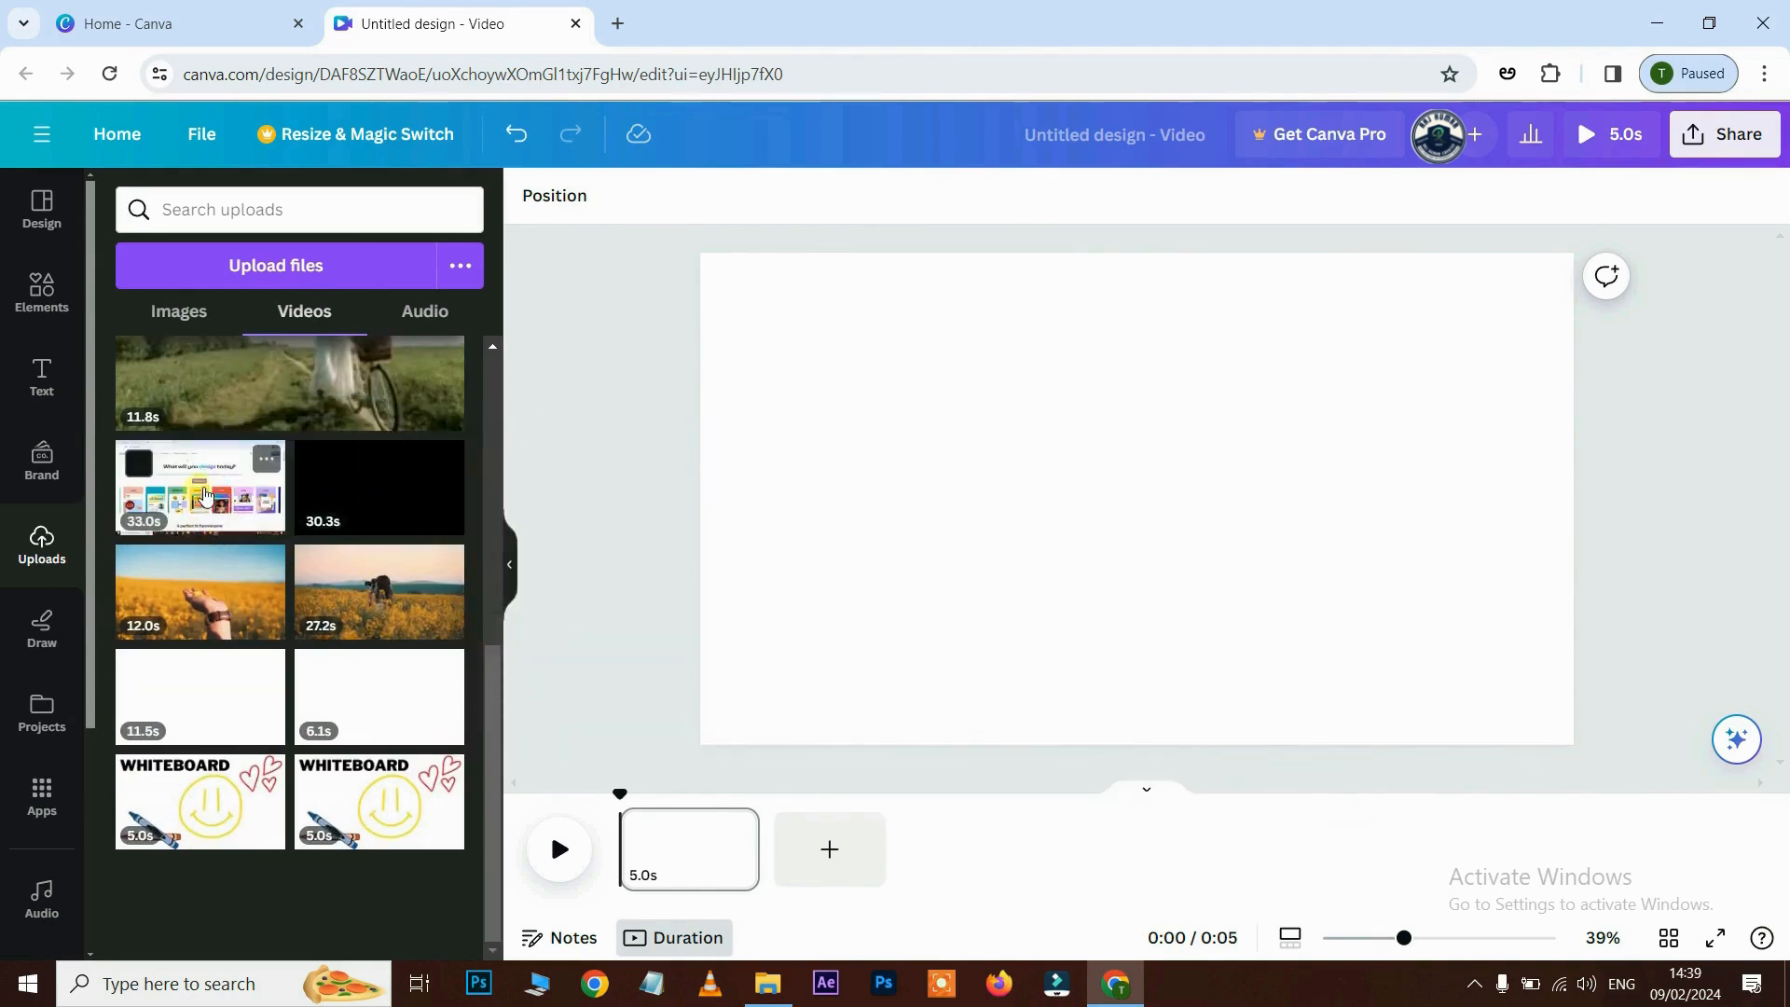
left_click(206, 495)
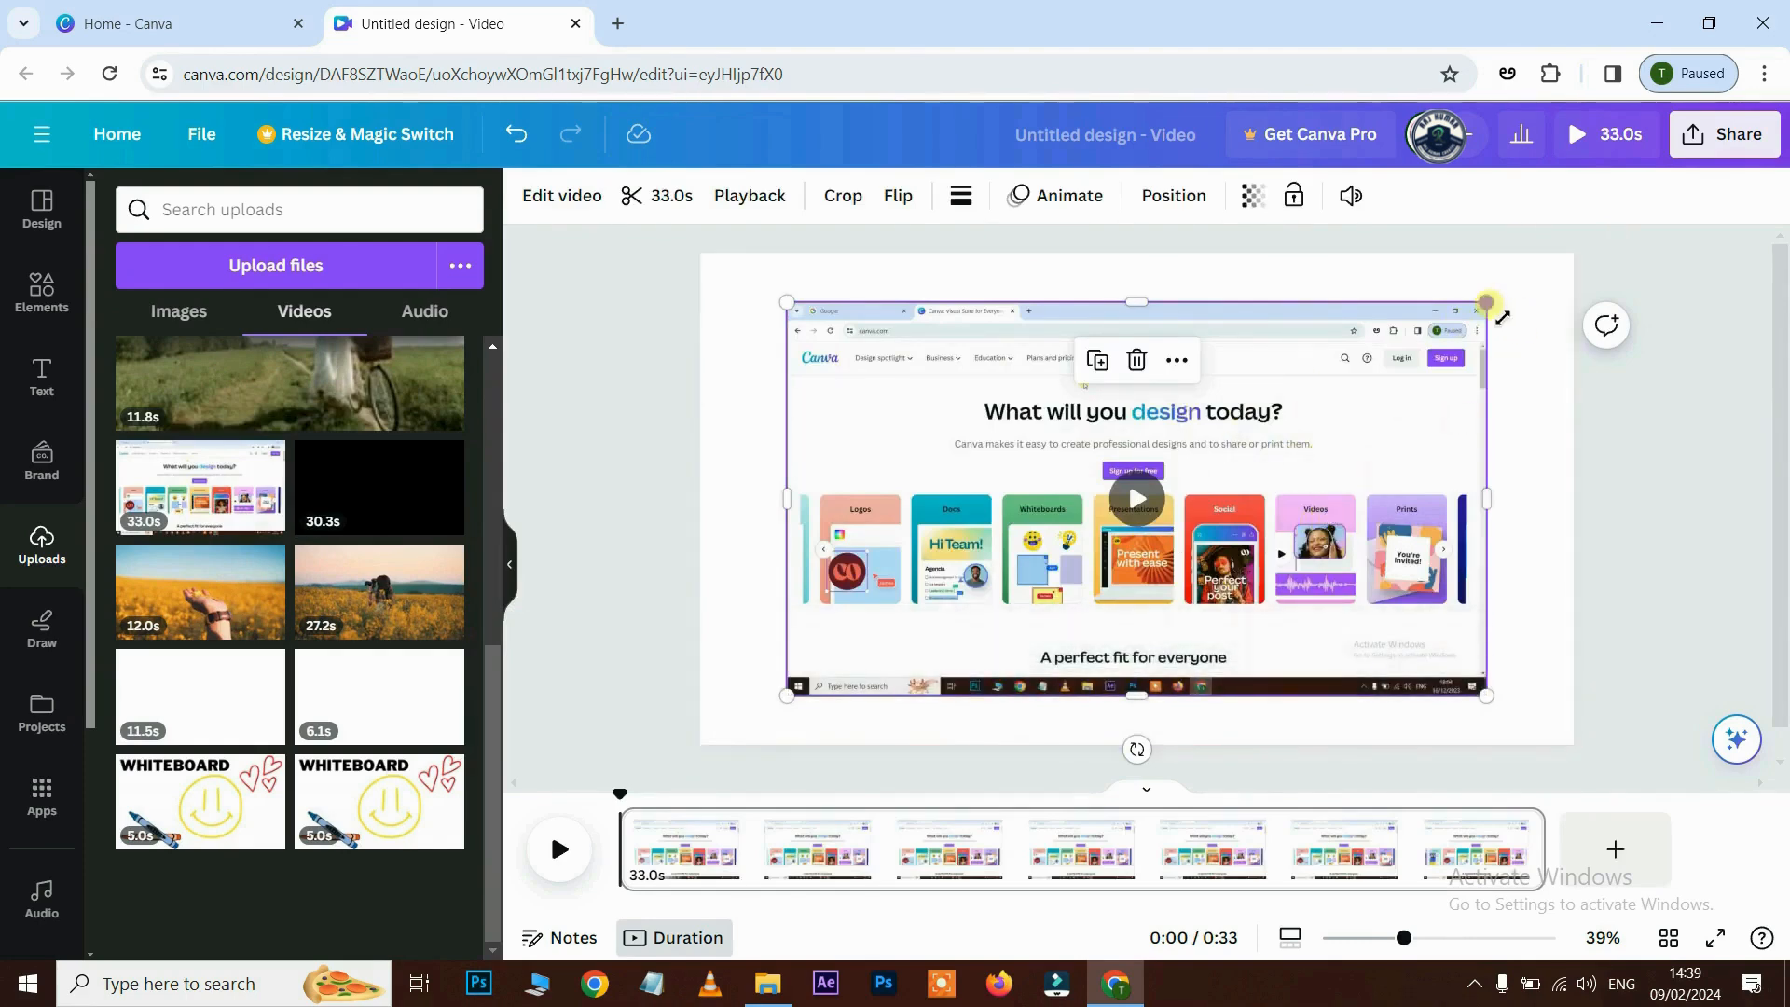
left_click_drag(1487, 302, 1573, 253)
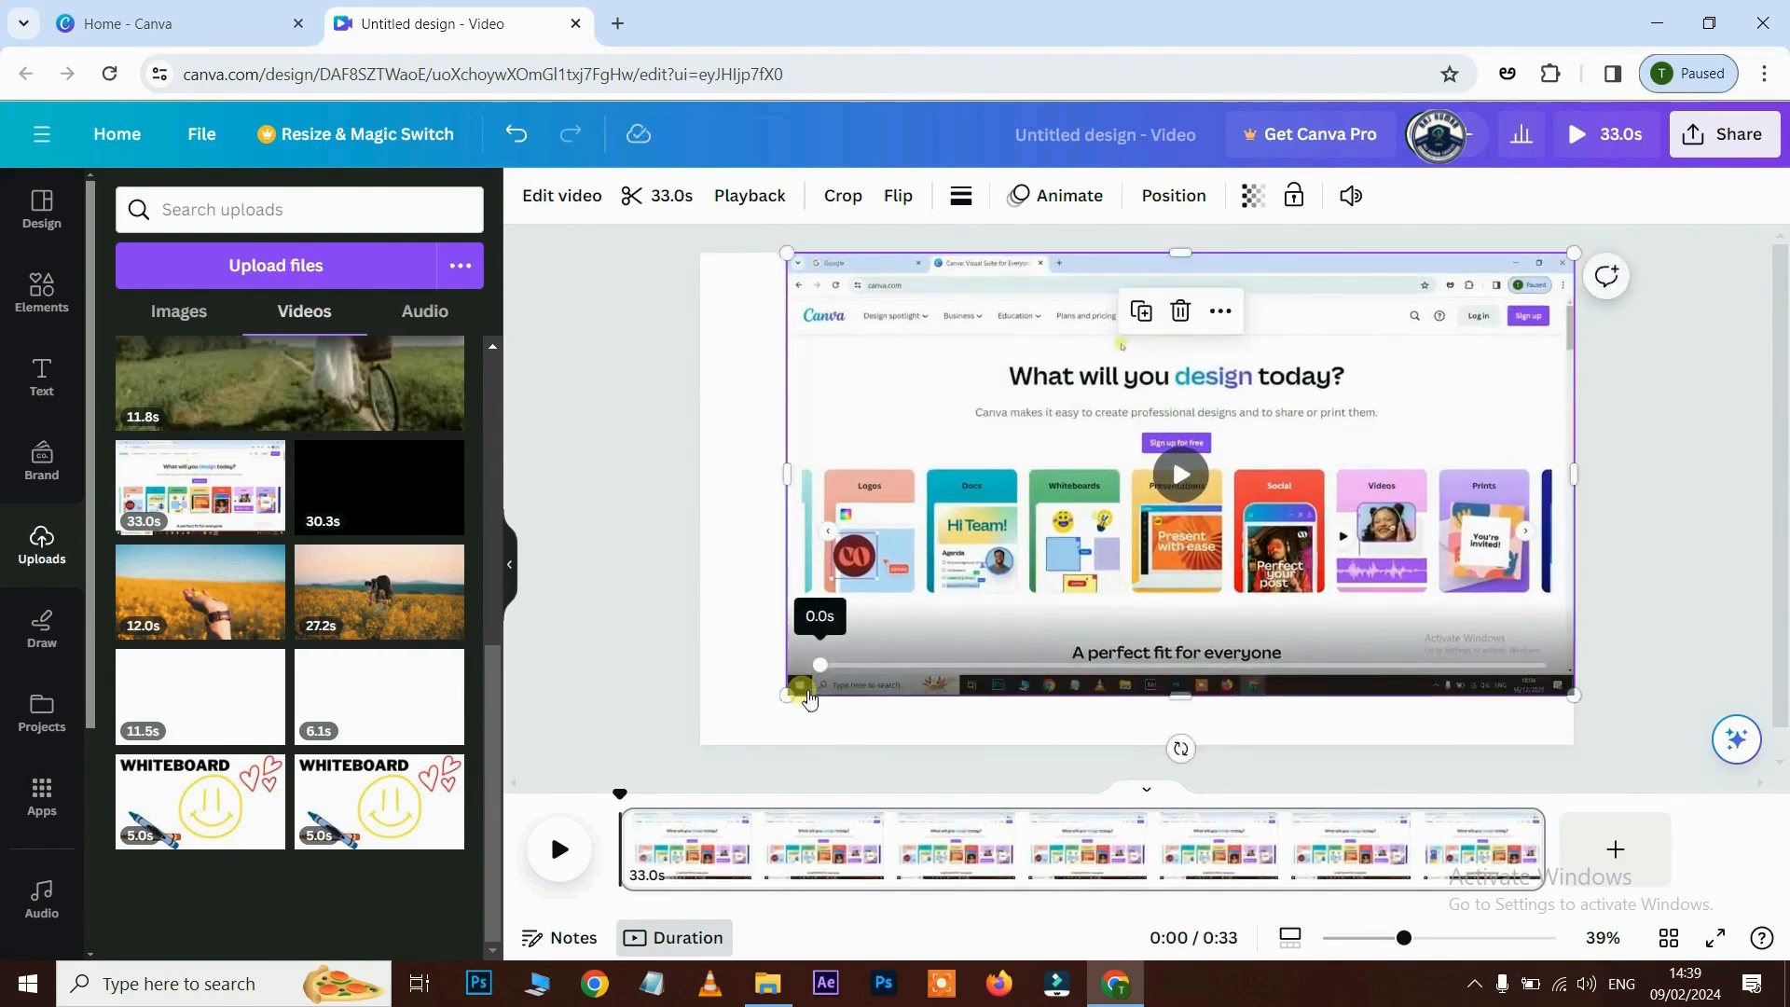
left_click_drag(793, 696, 883, 642)
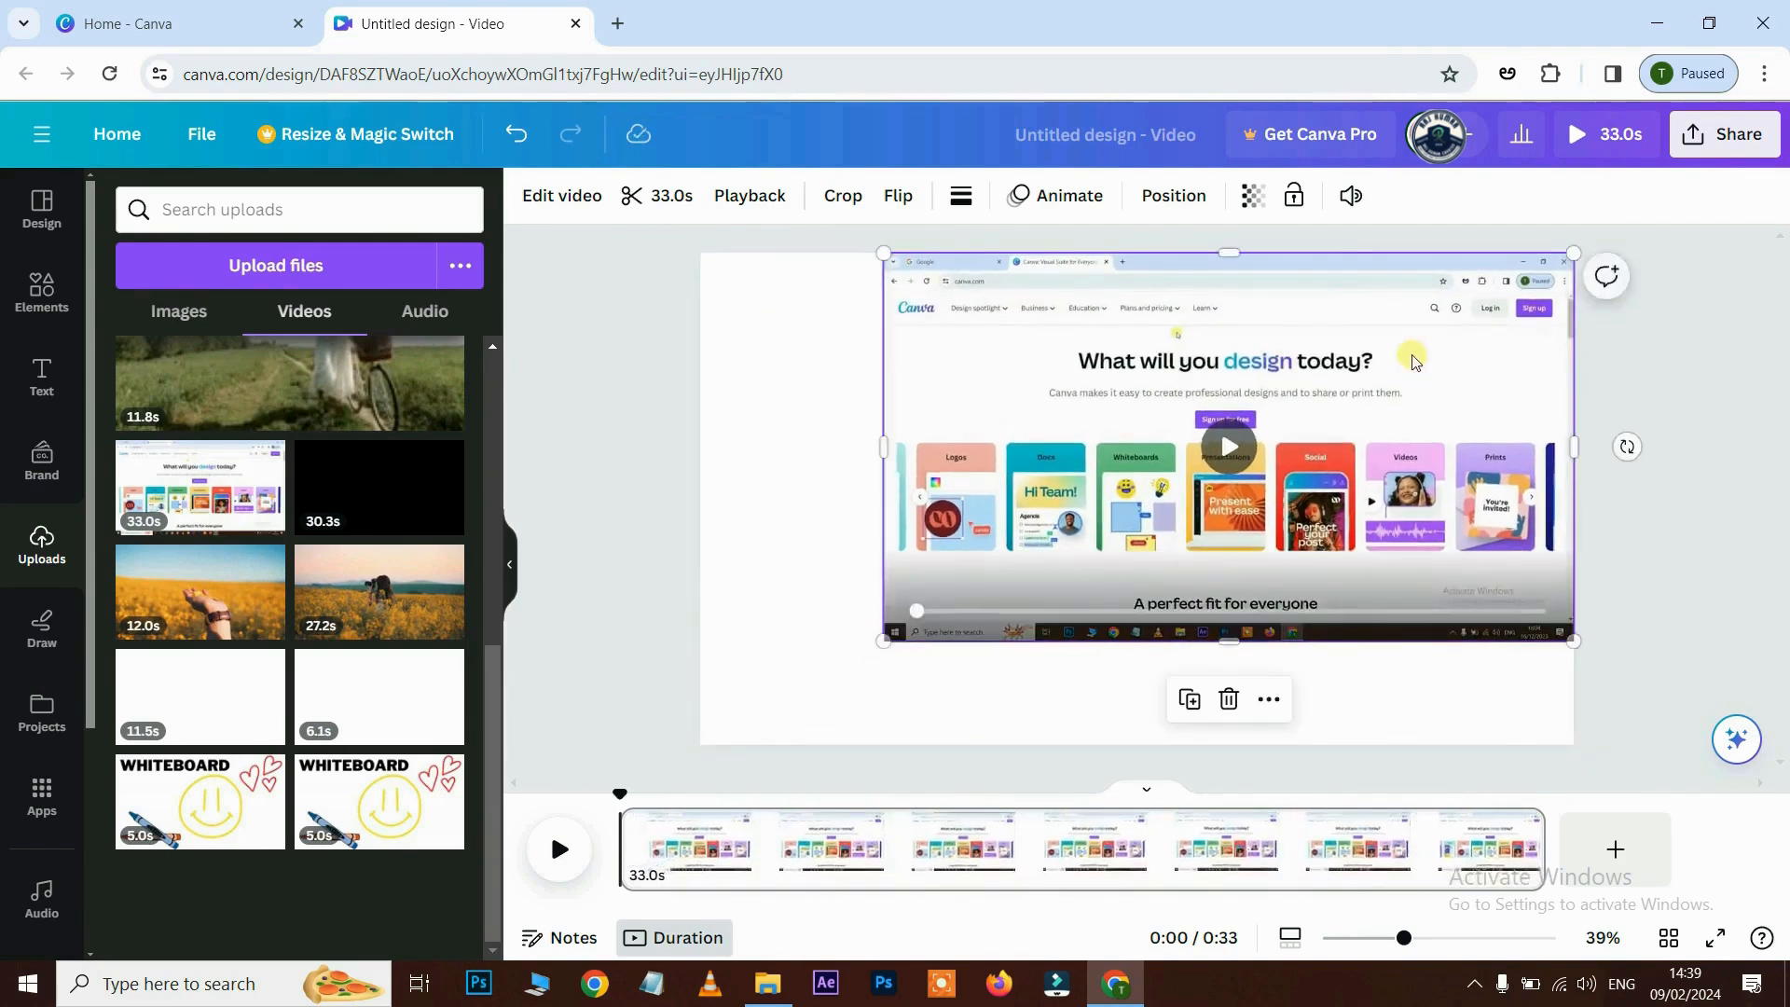
left_click_drag(1411, 363, 1362, 422)
- Set the recording as page background, detach it again, and stretch it to fill the page
right_click(1362, 421)
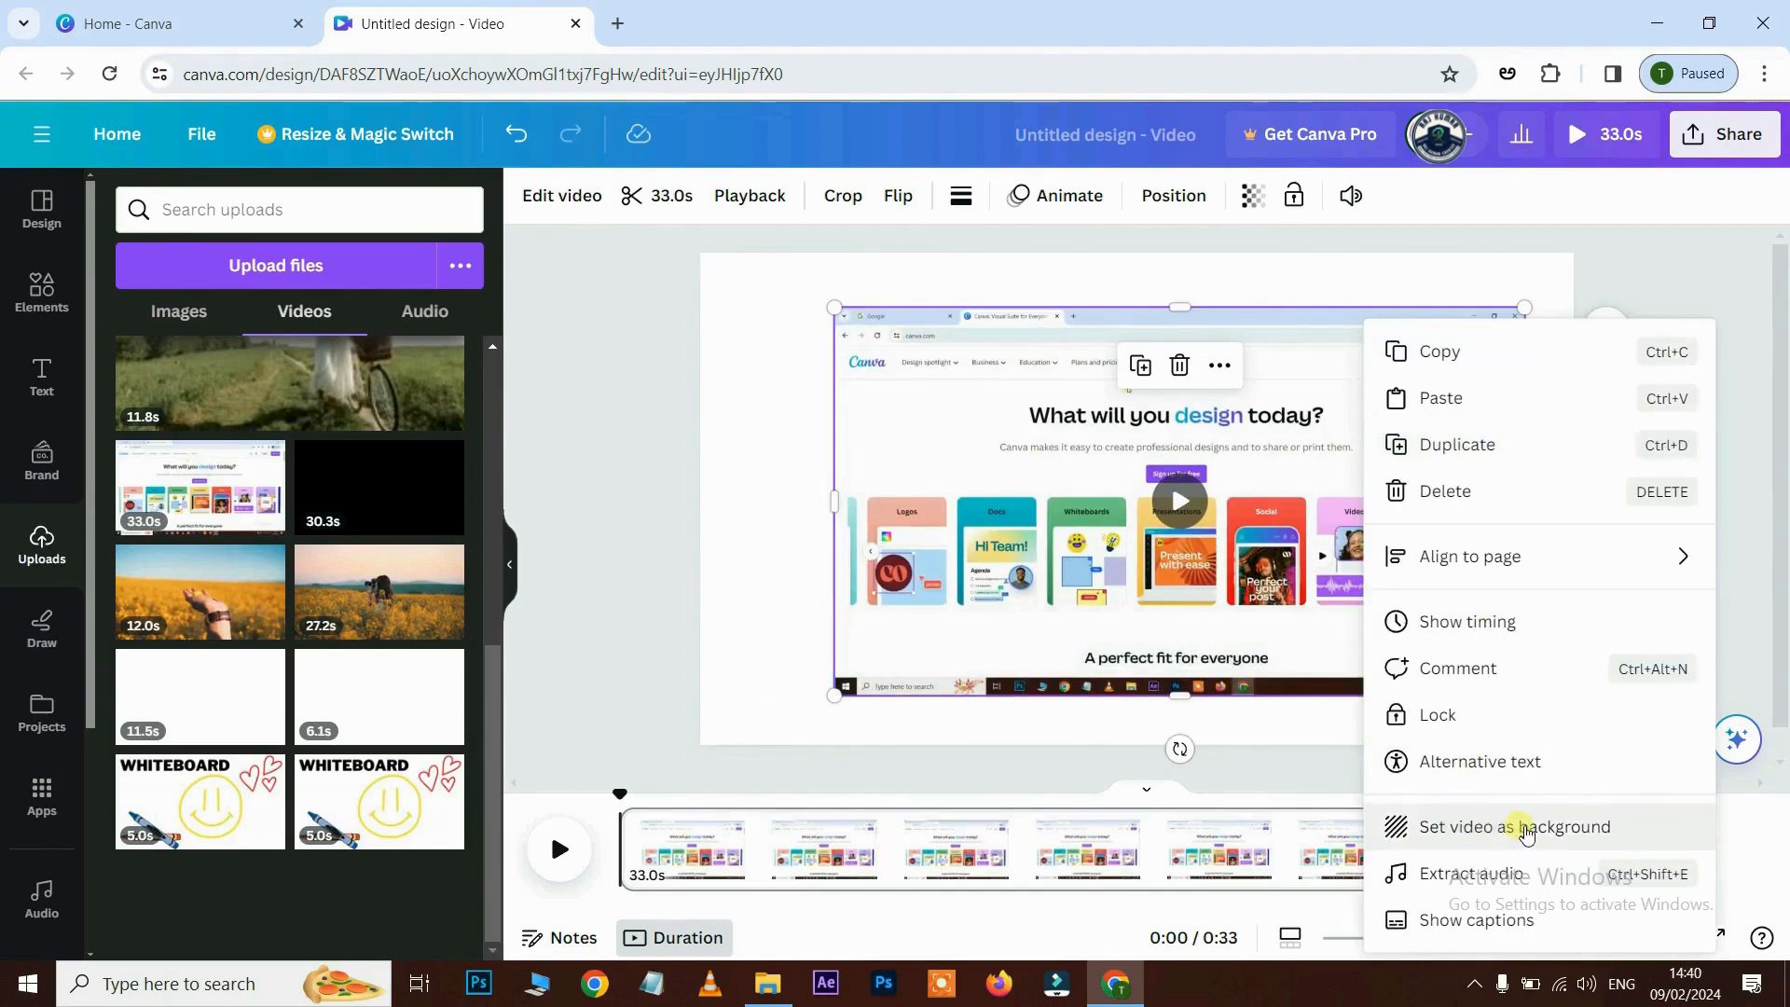
left_click(1525, 828)
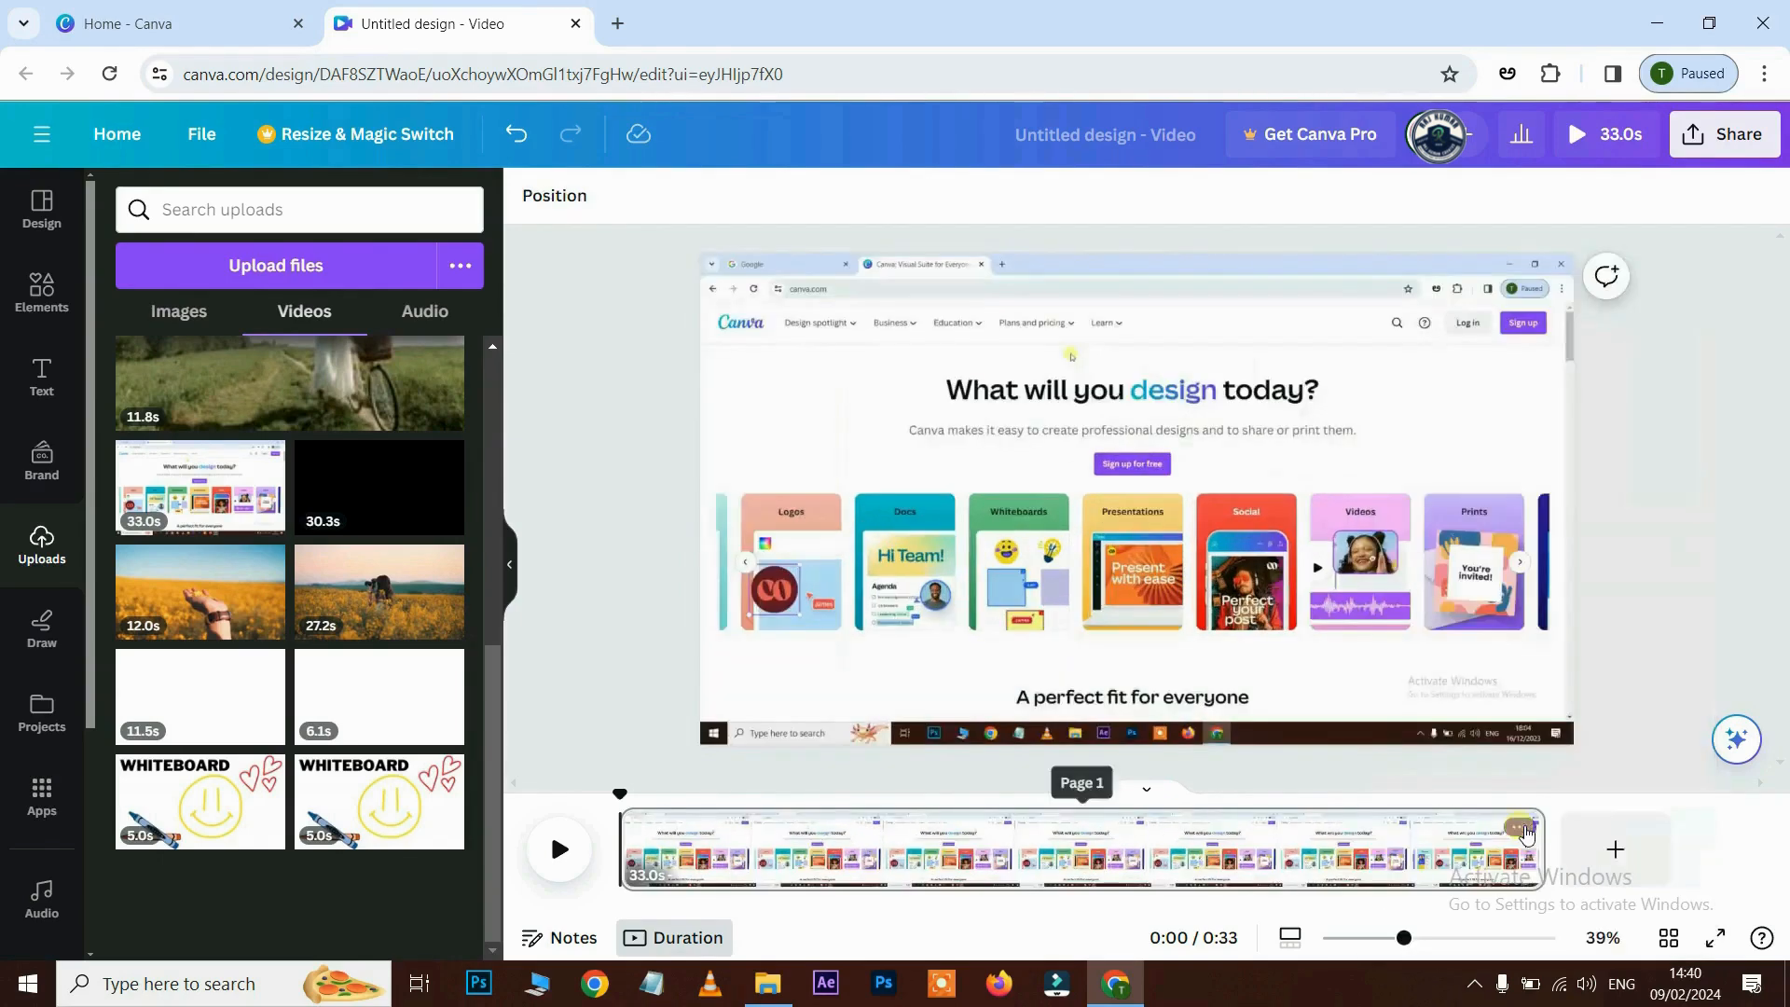
right_click(1378, 463)
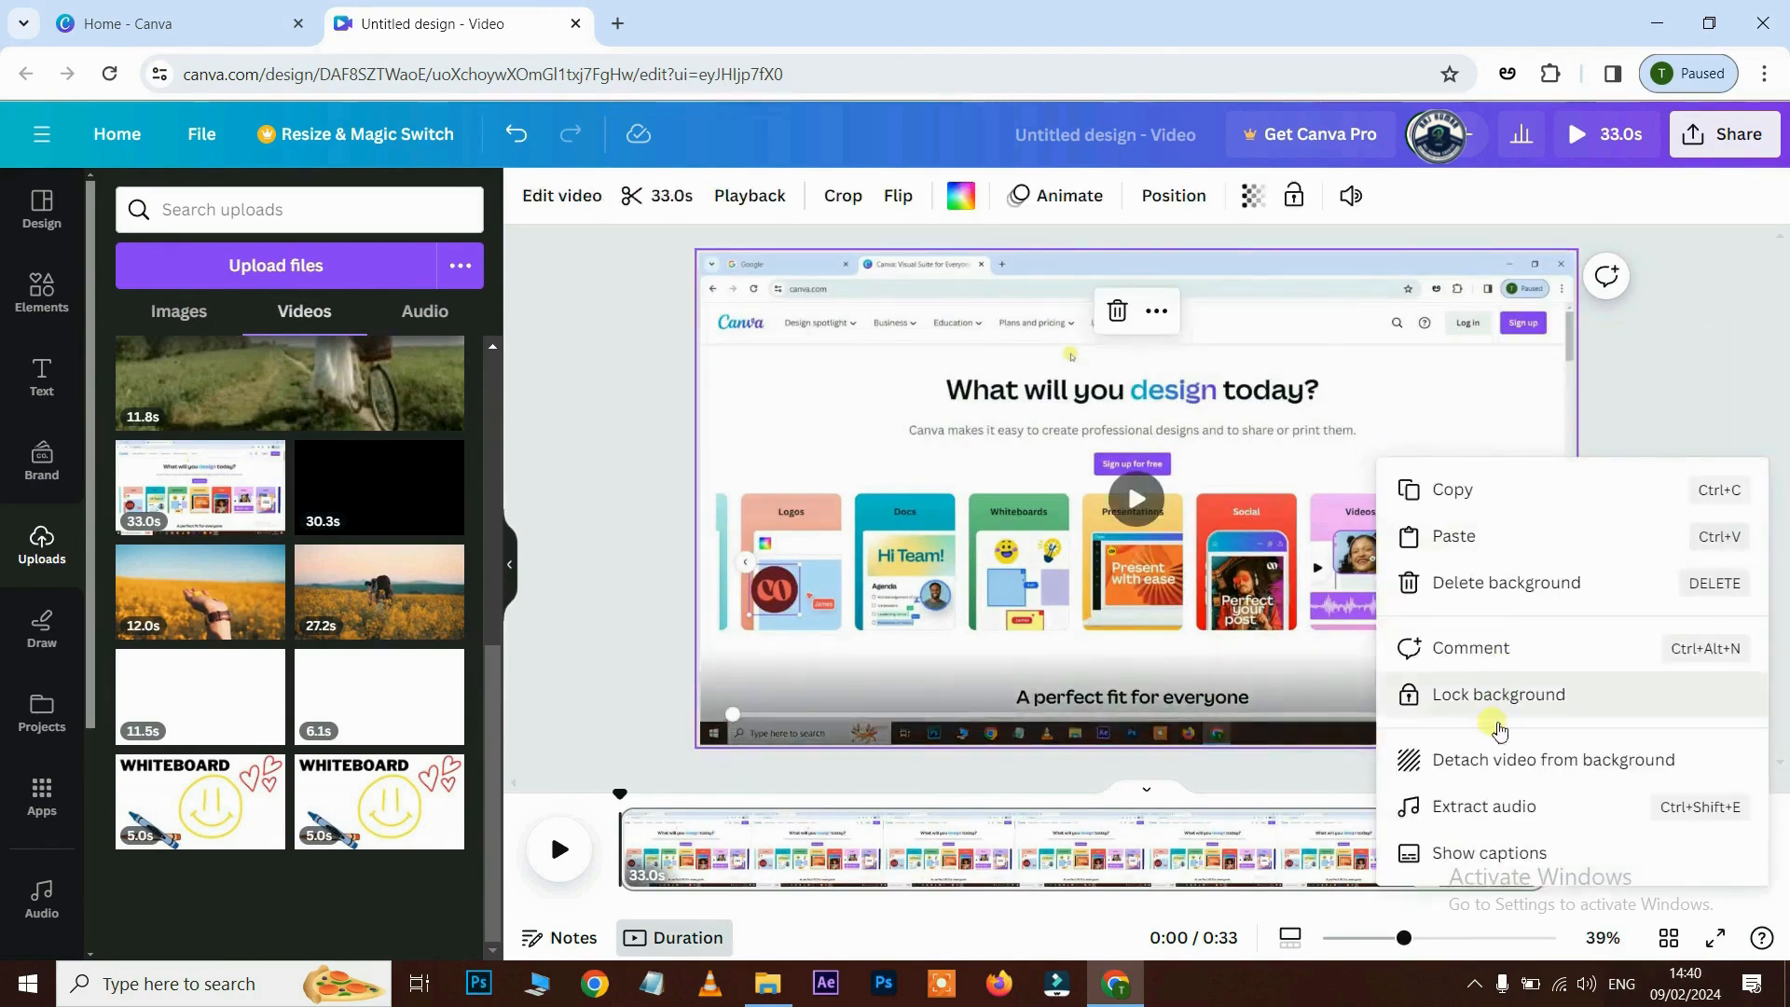
left_click(1539, 770)
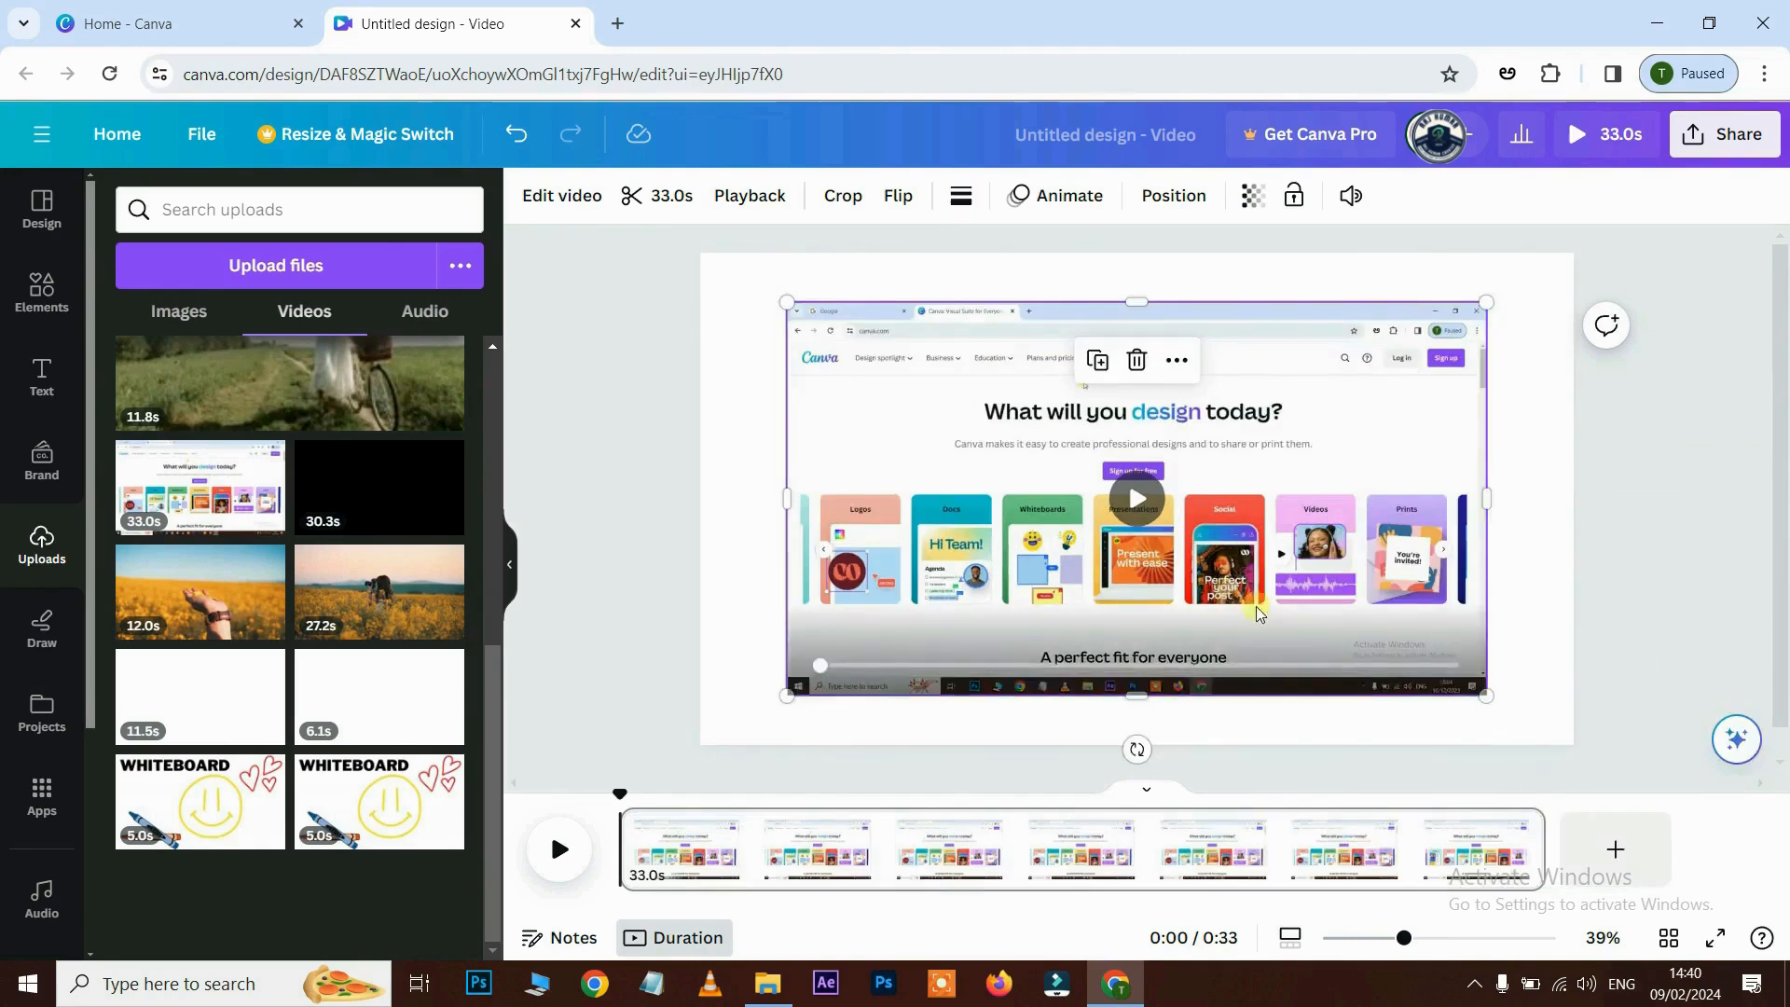
left_click_drag(787, 694, 699, 744)
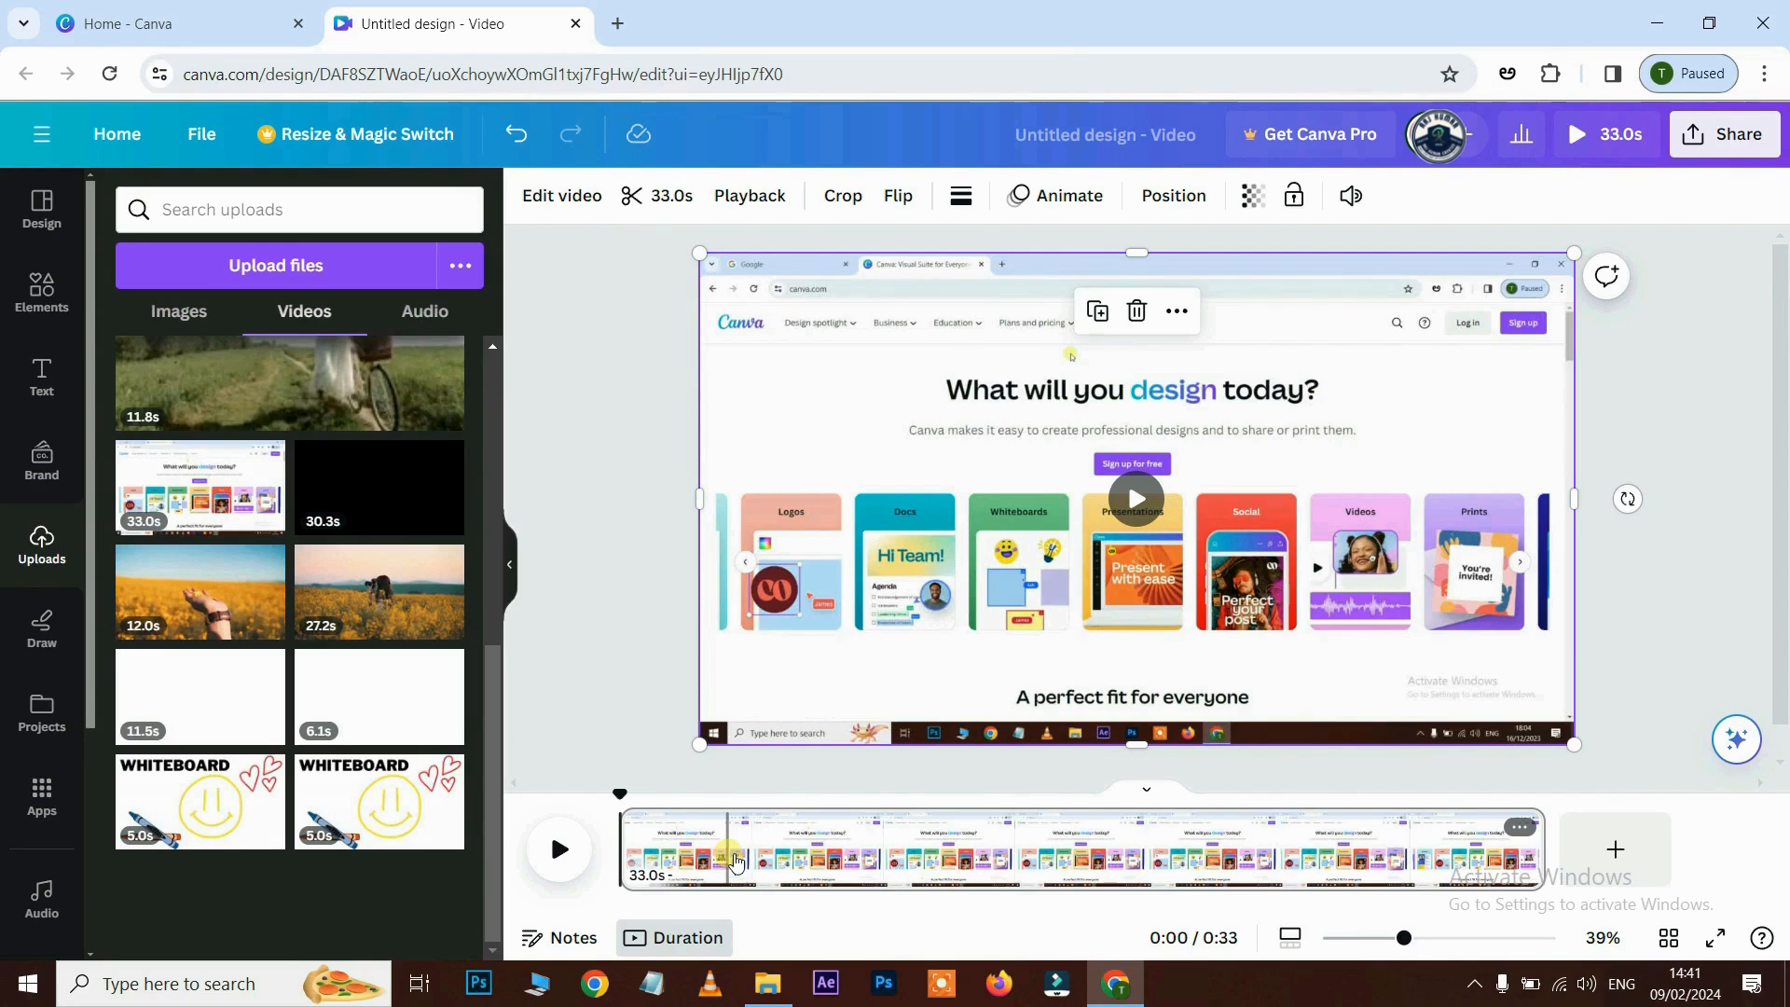
left_click(563, 850)
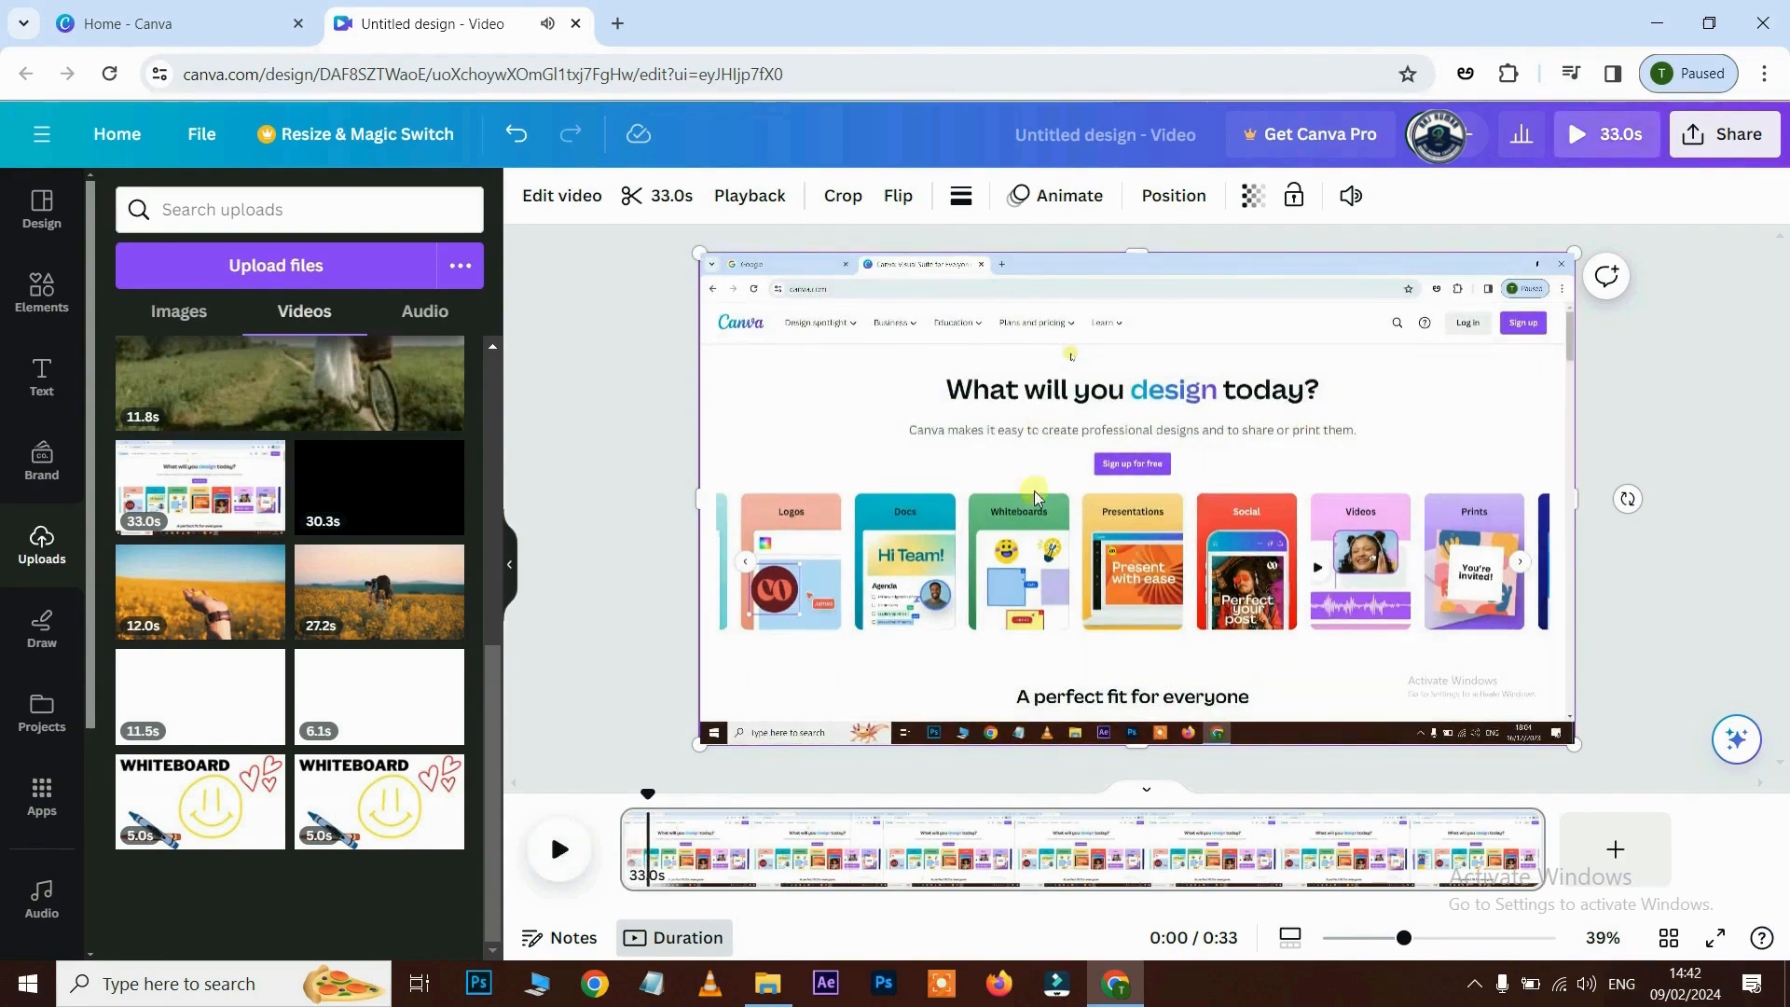
left_click(977, 534)
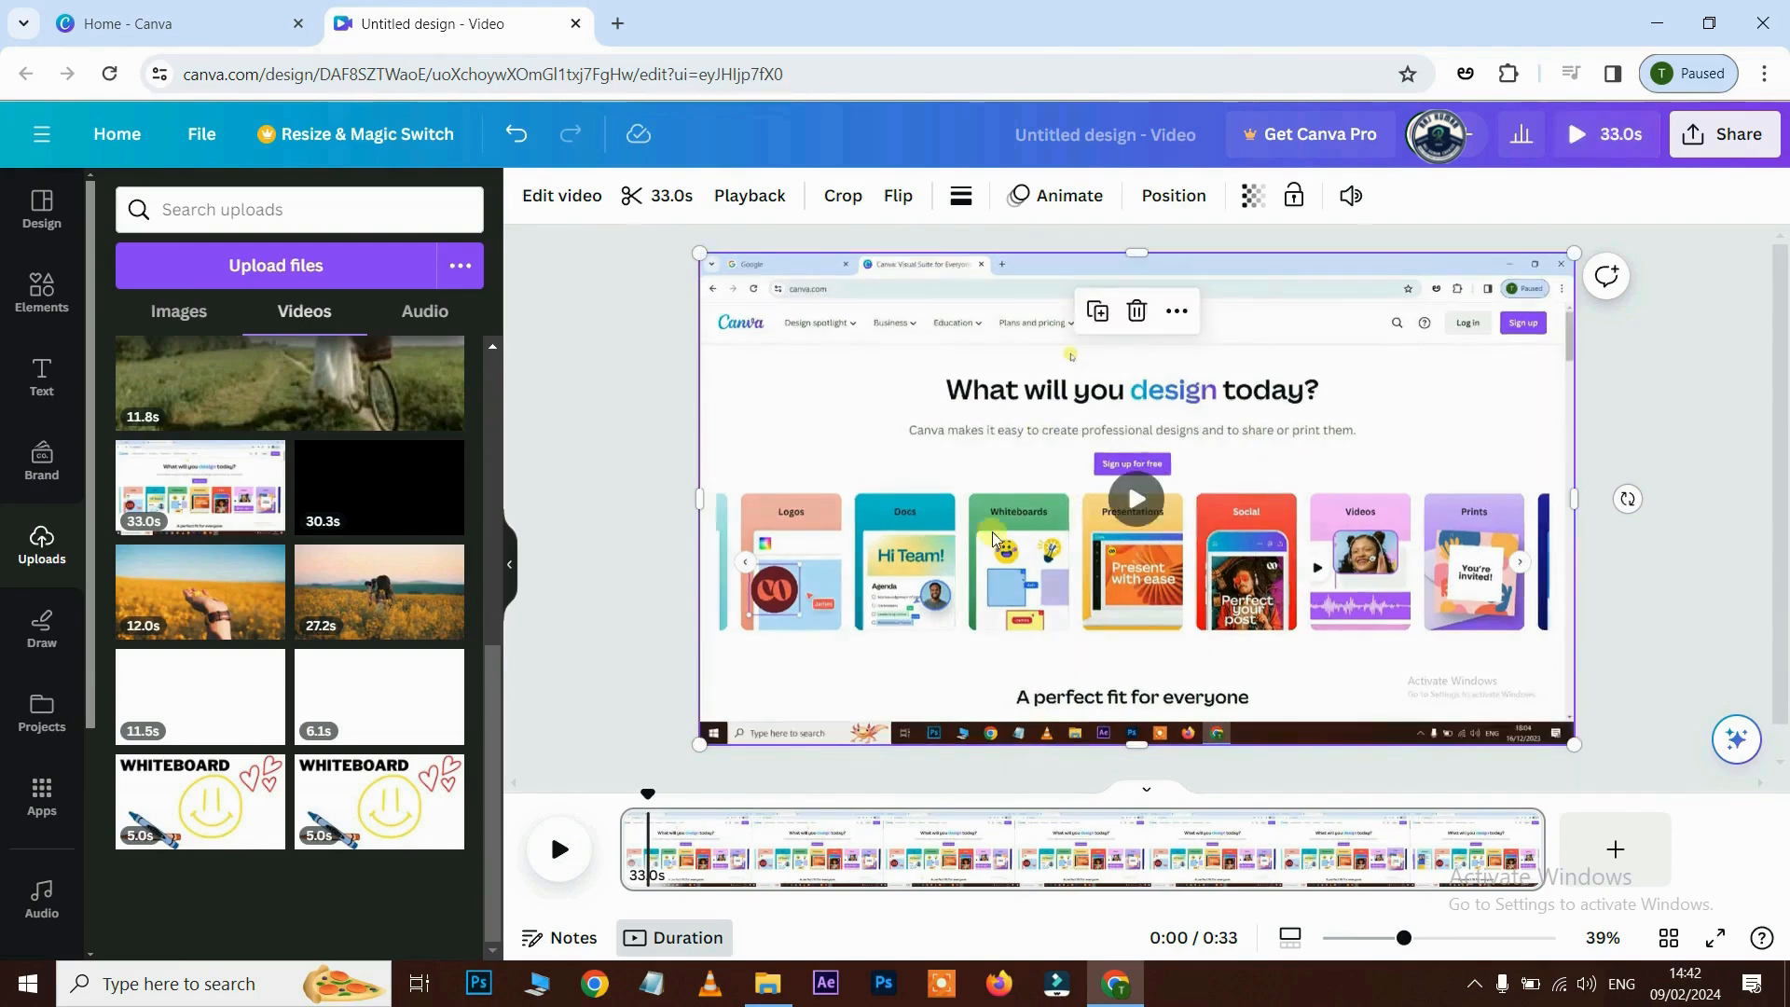
left_click(1136, 502)
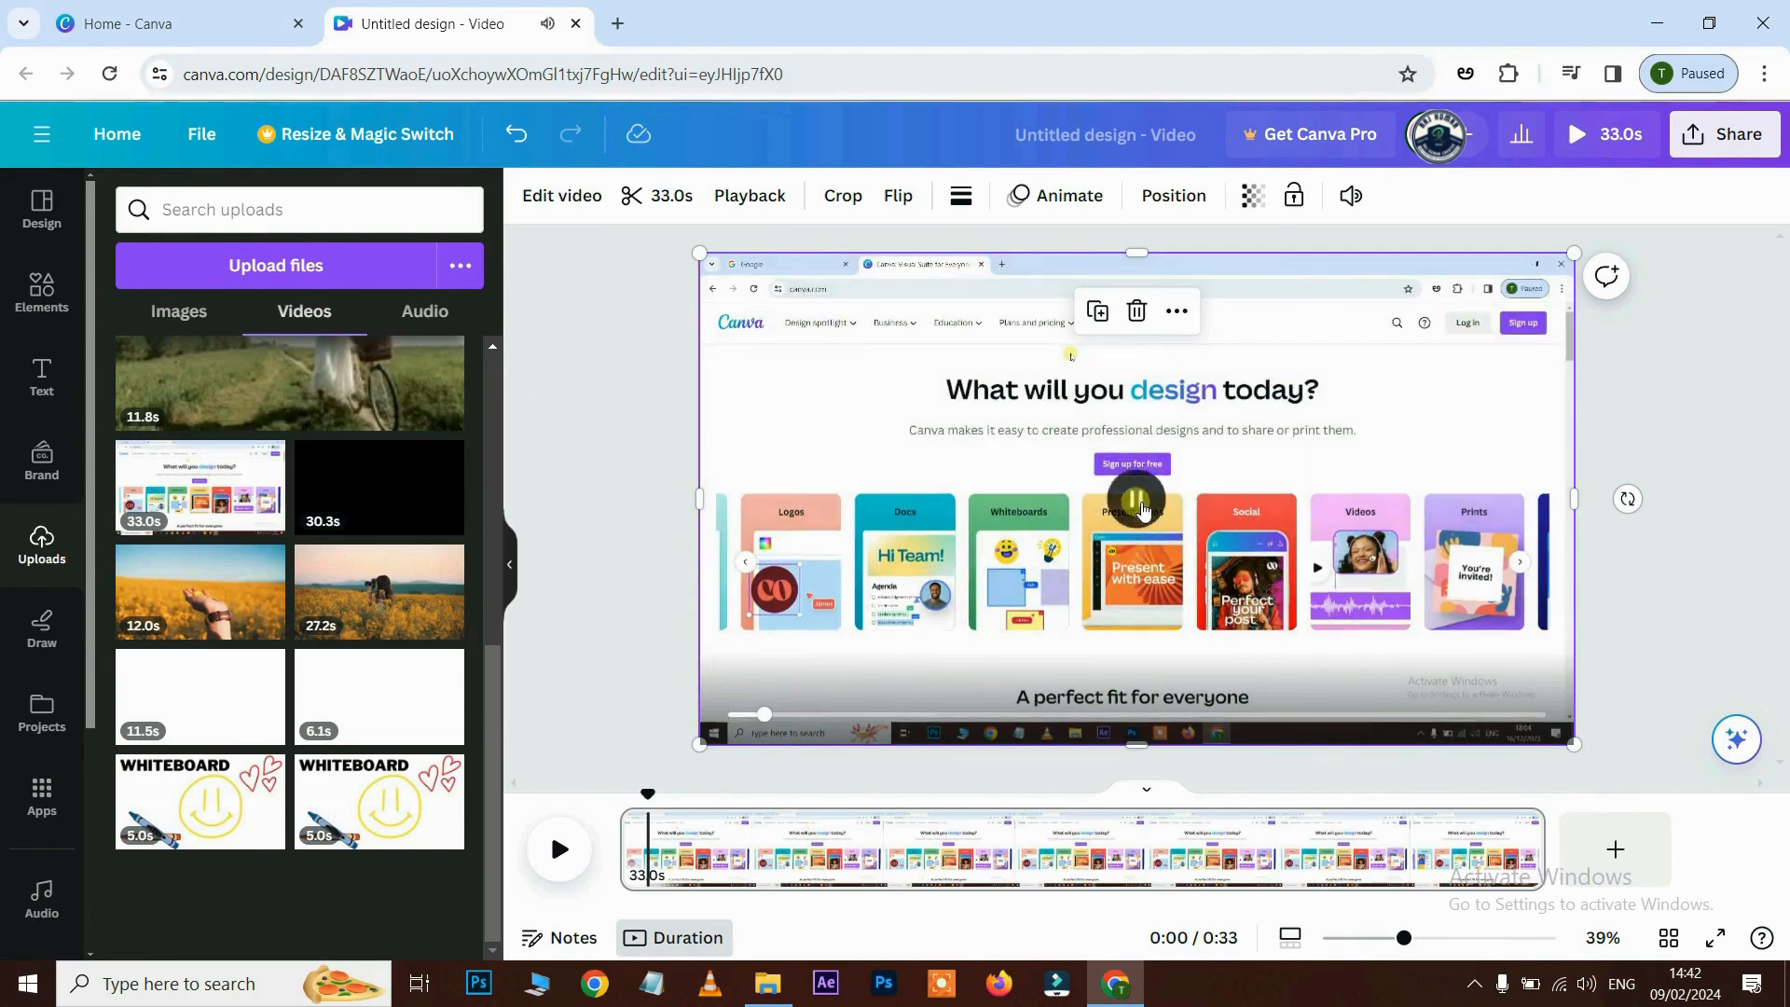
left_click(1141, 506)
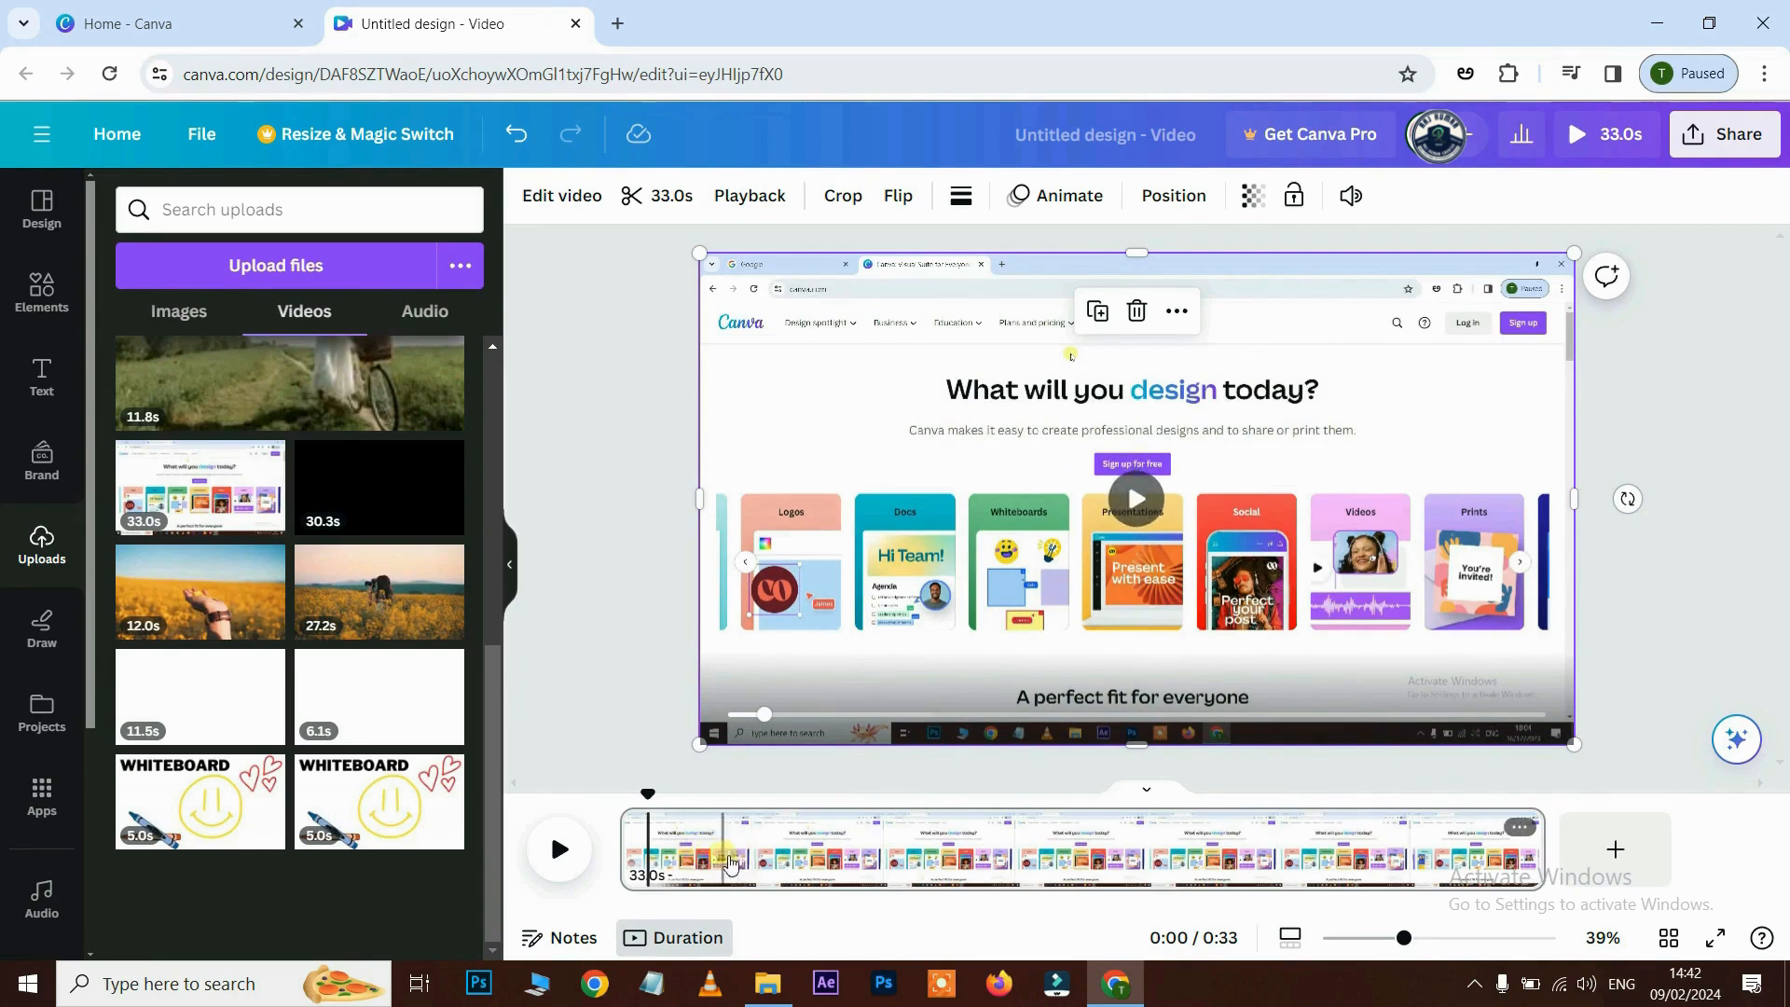
left_click_drag(648, 796, 814, 798)
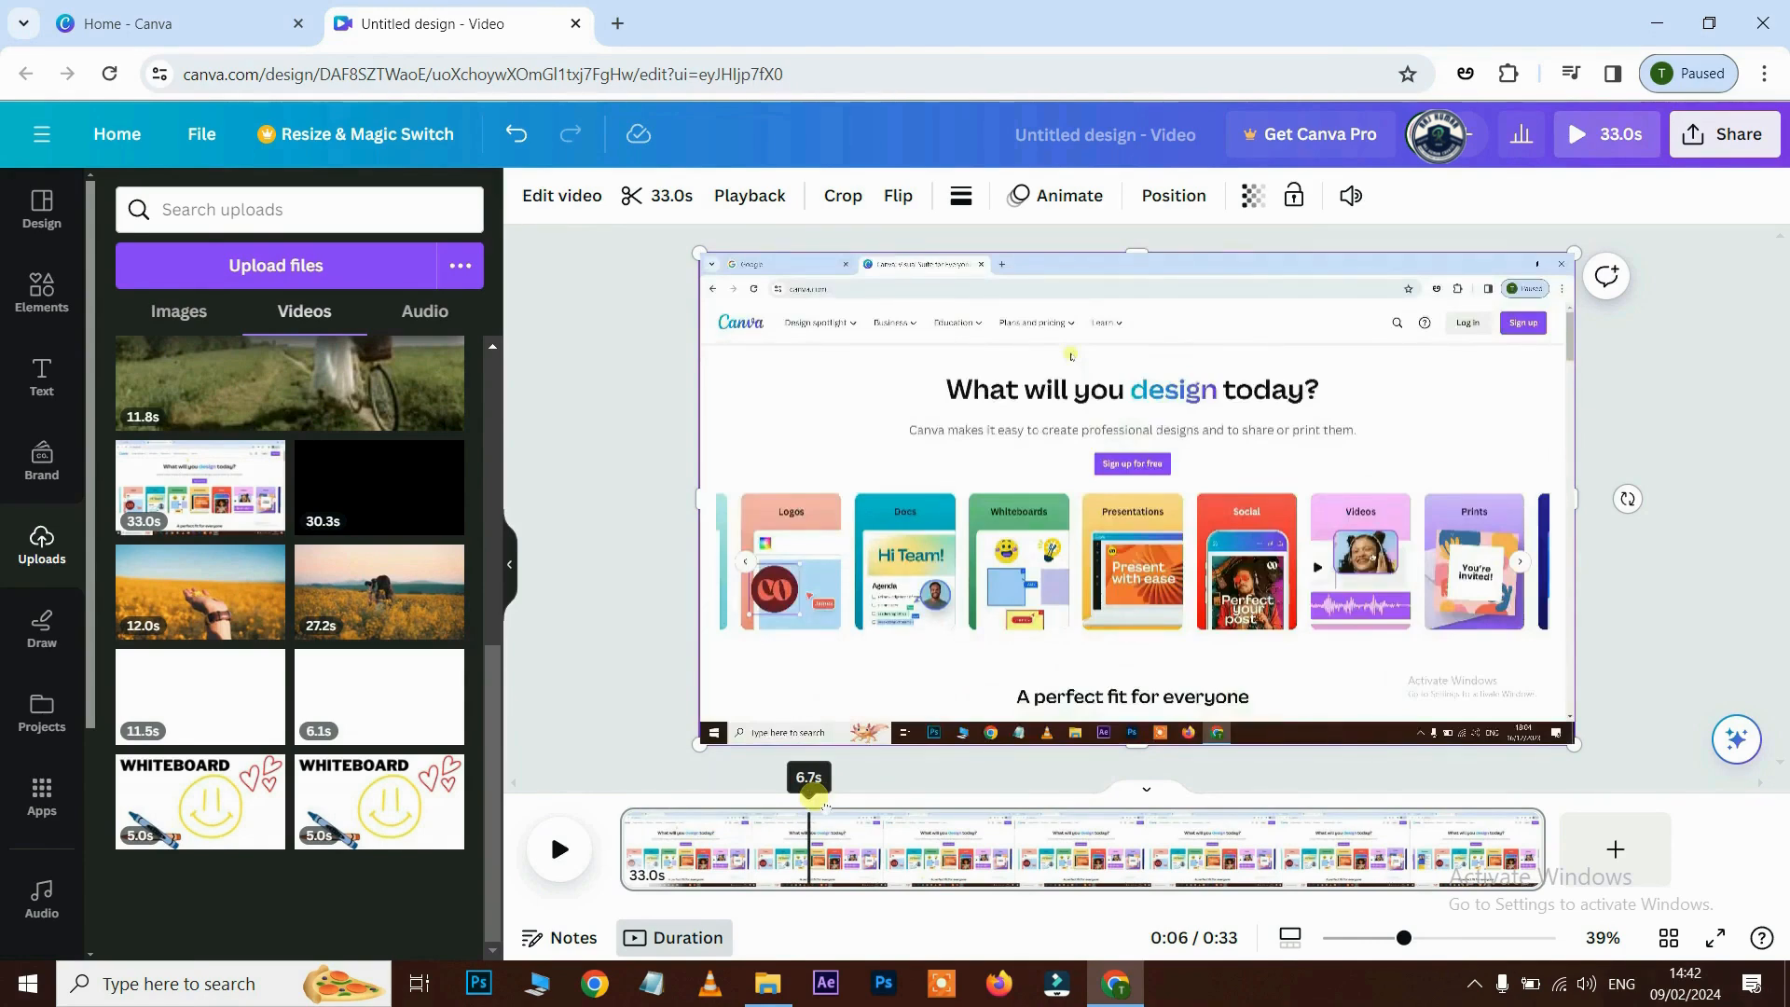
left_click_drag(815, 798, 1035, 800)
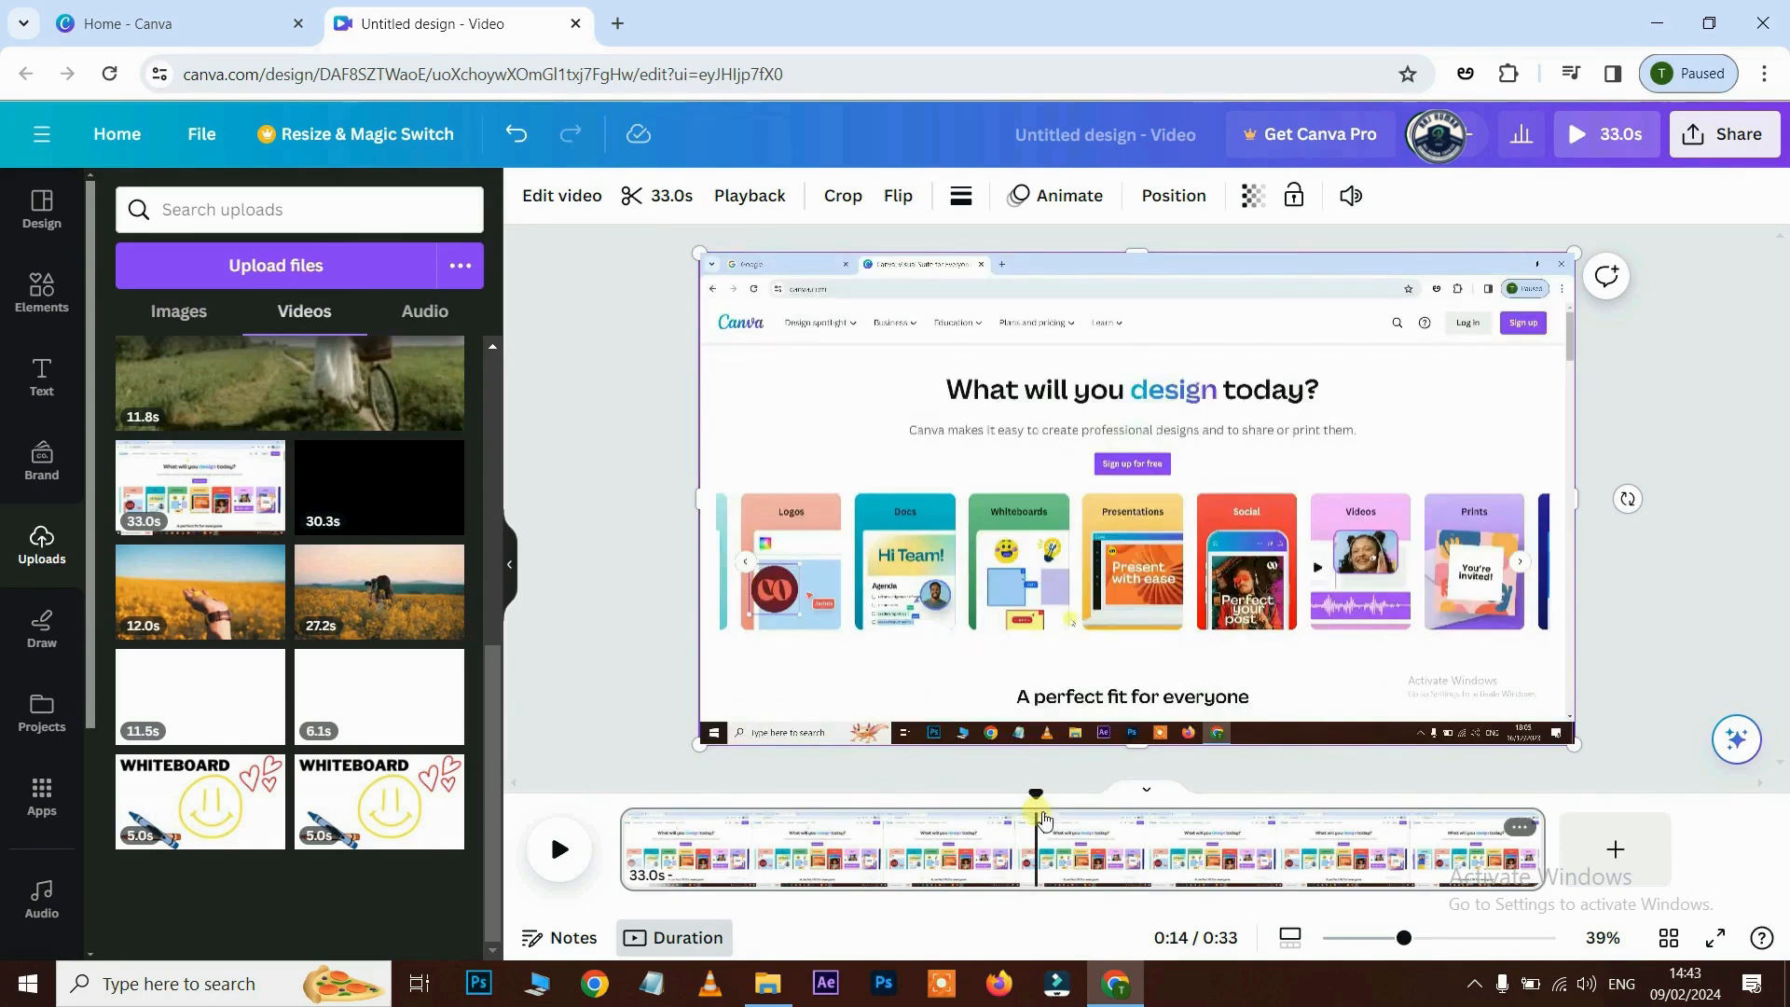
left_click_drag(1035, 799, 619, 800)
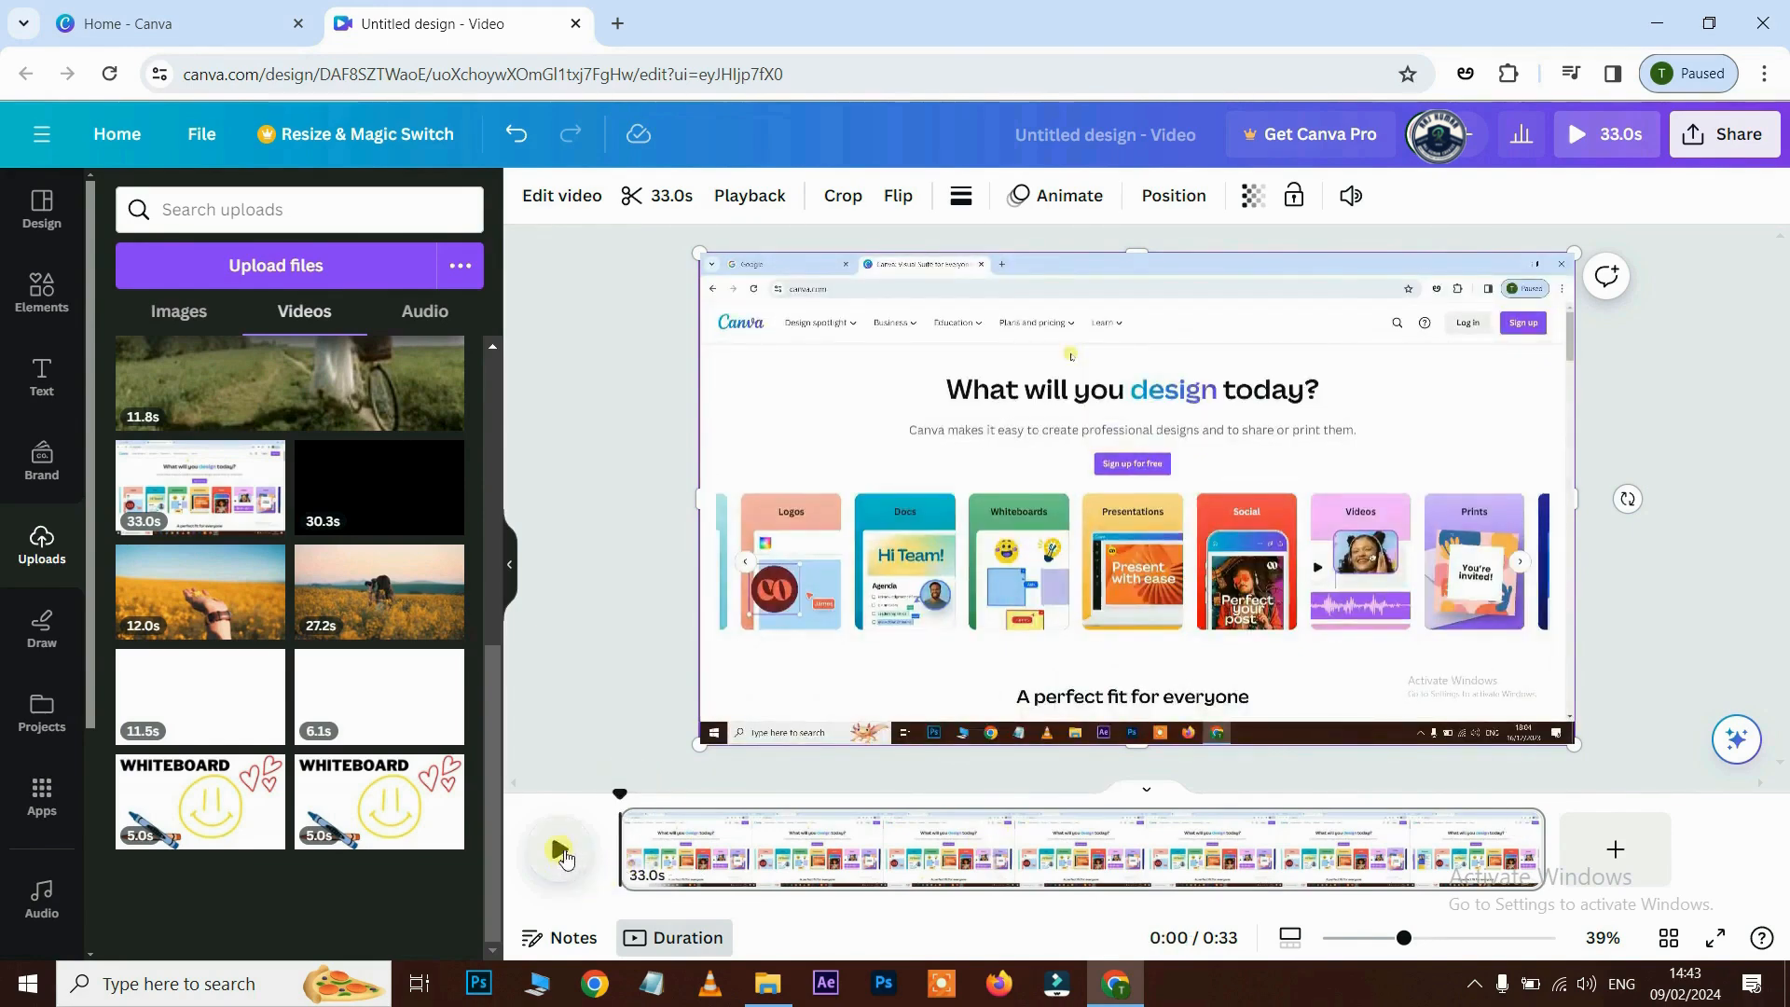
left_click(563, 852)
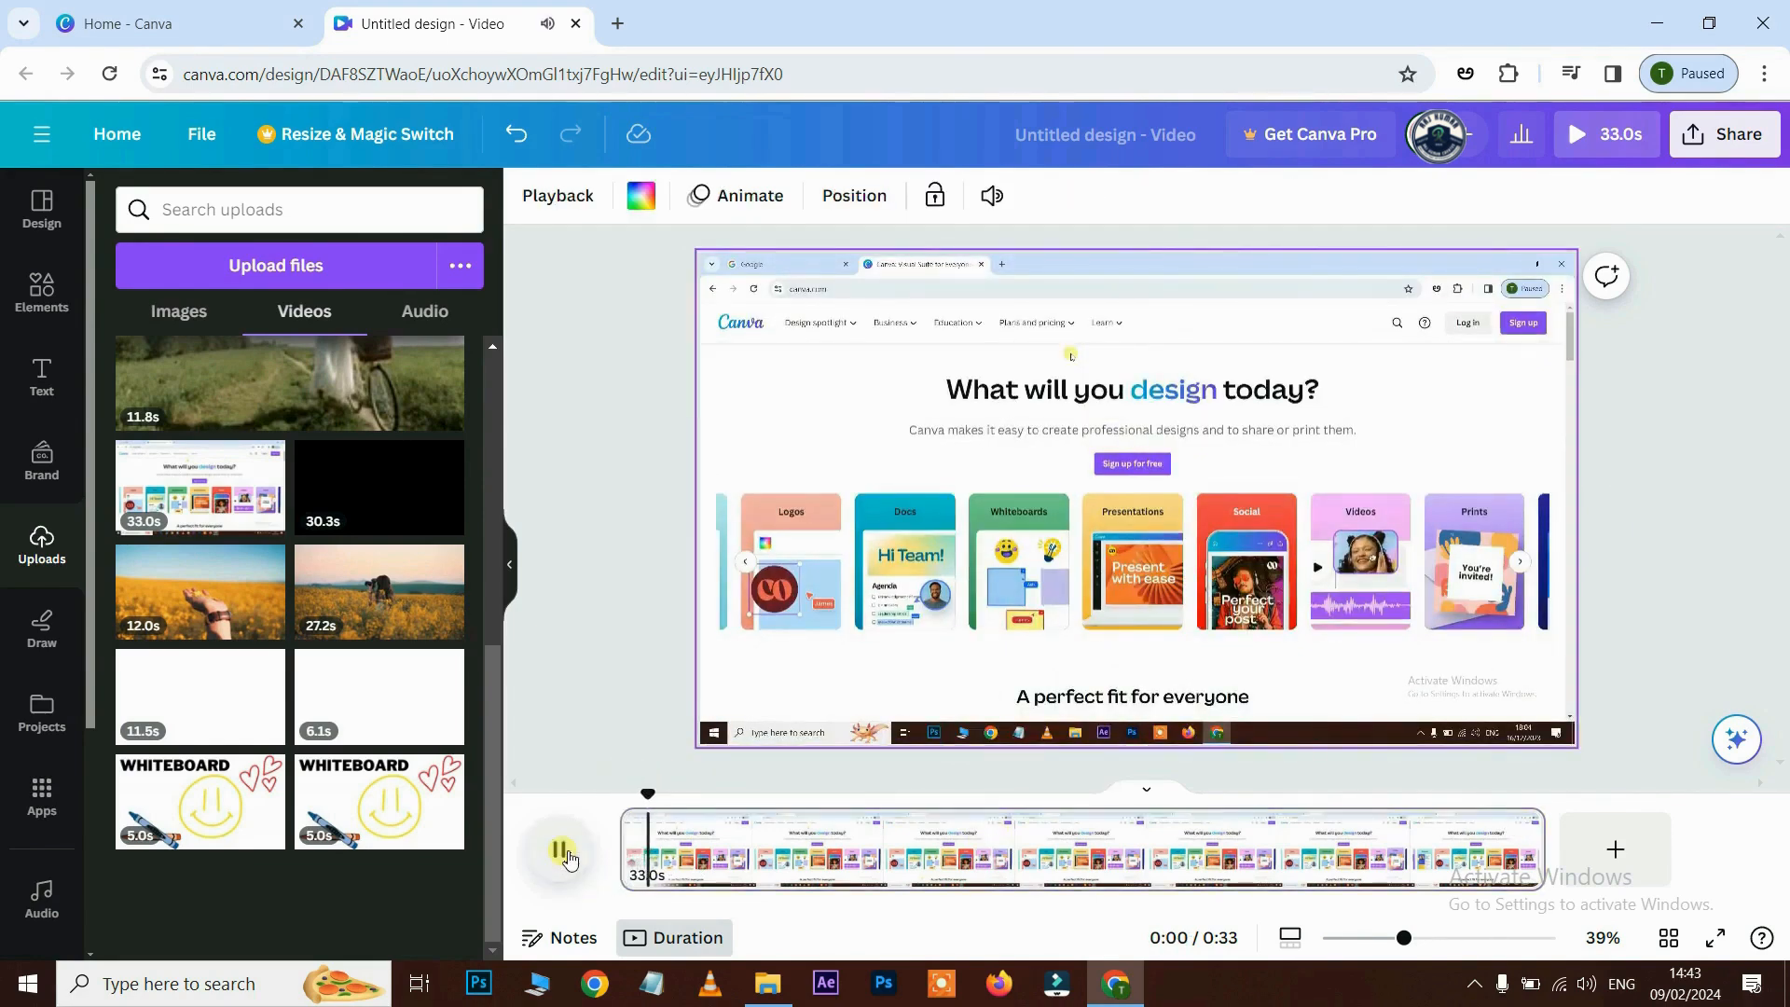
left_click(564, 853)
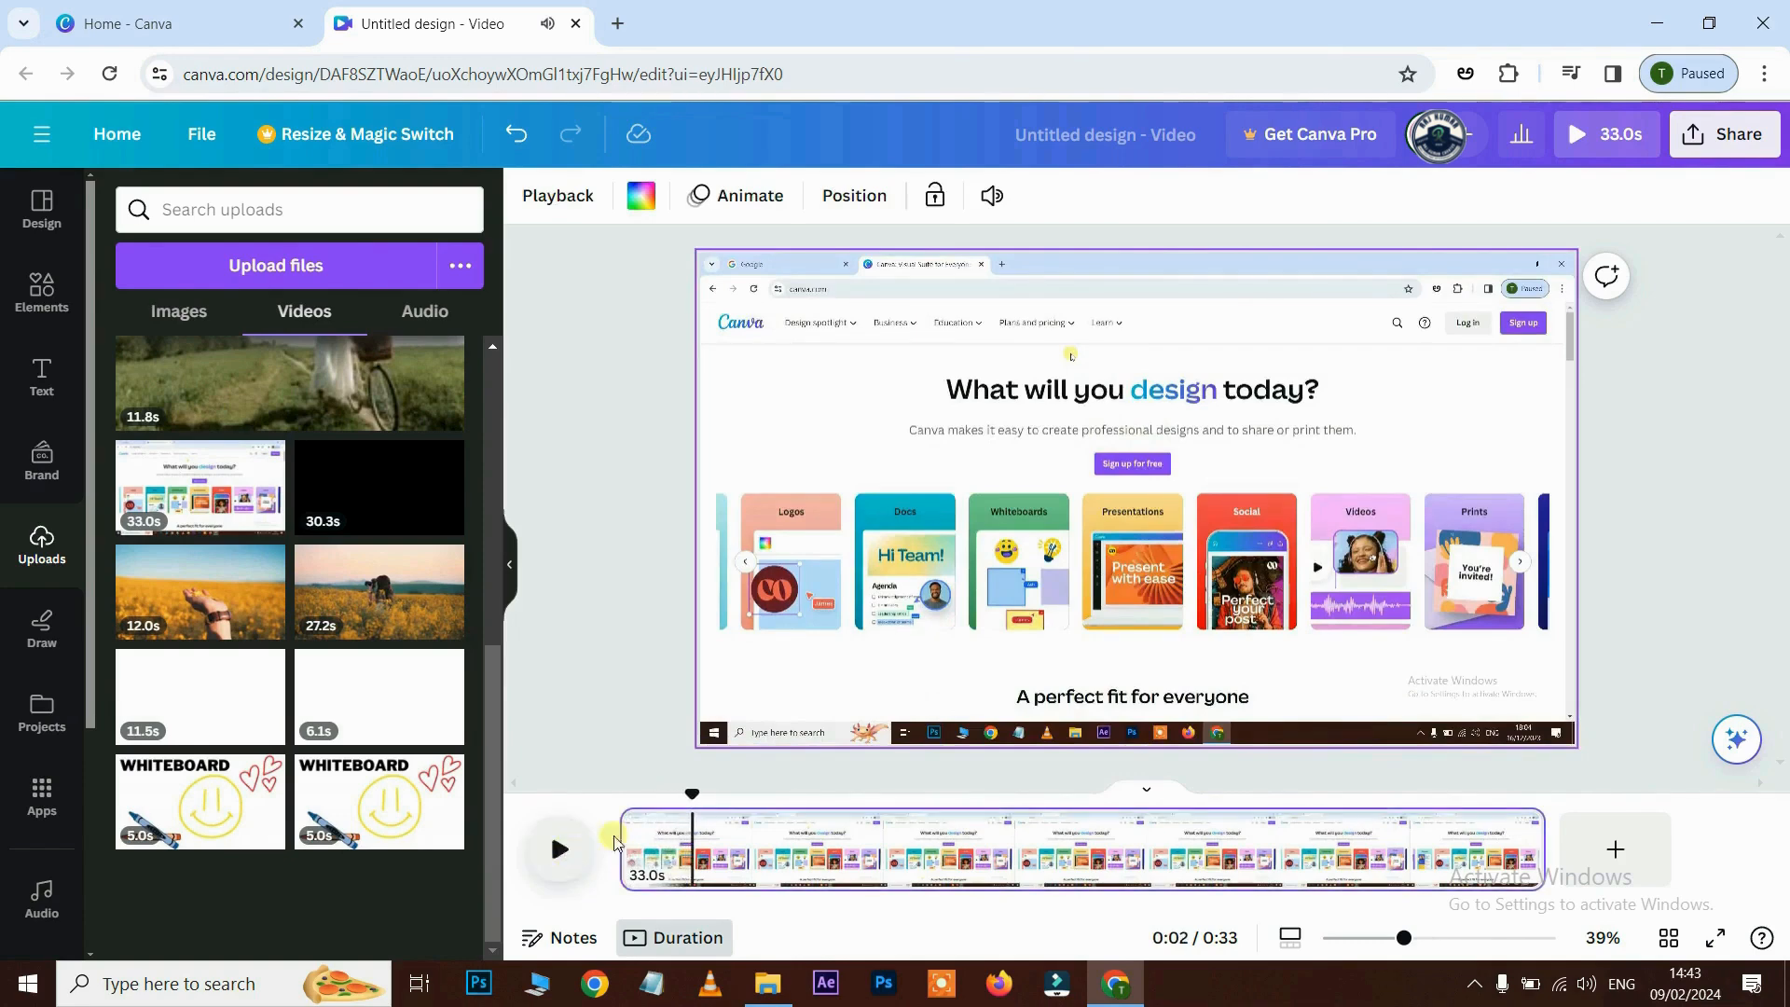
left_click_drag(706, 803, 696, 801)
right_click(684, 842)
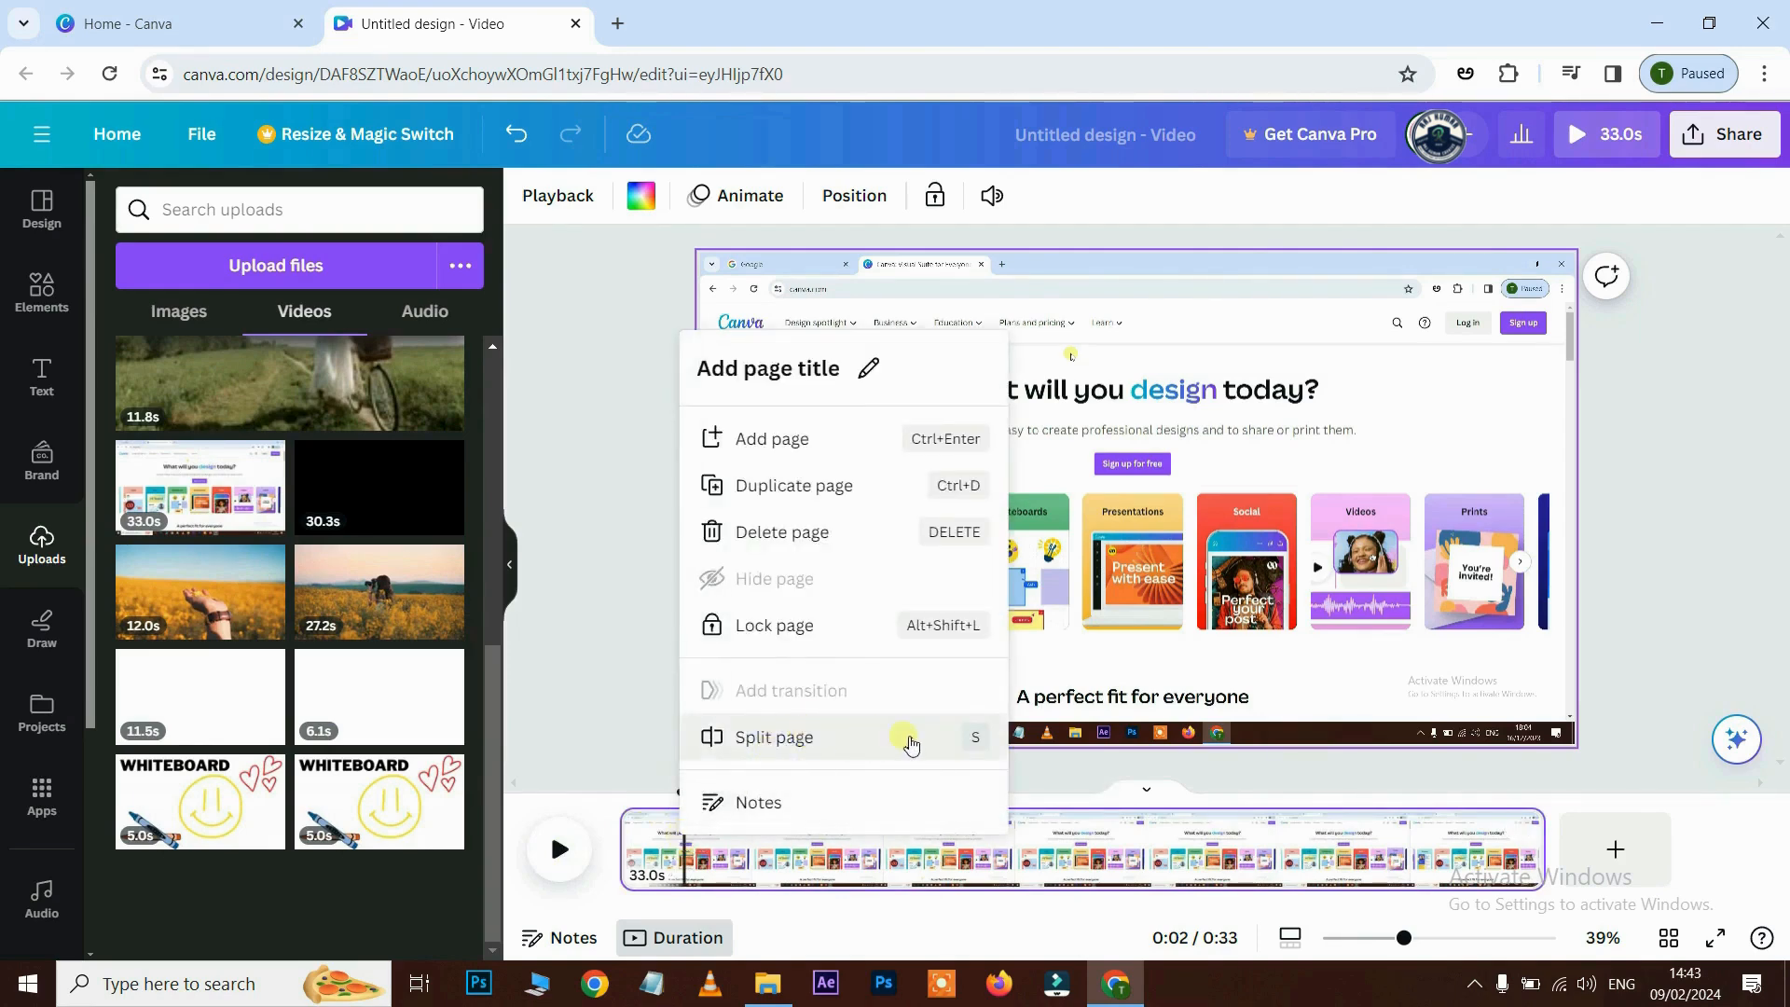
left_click(786, 758)
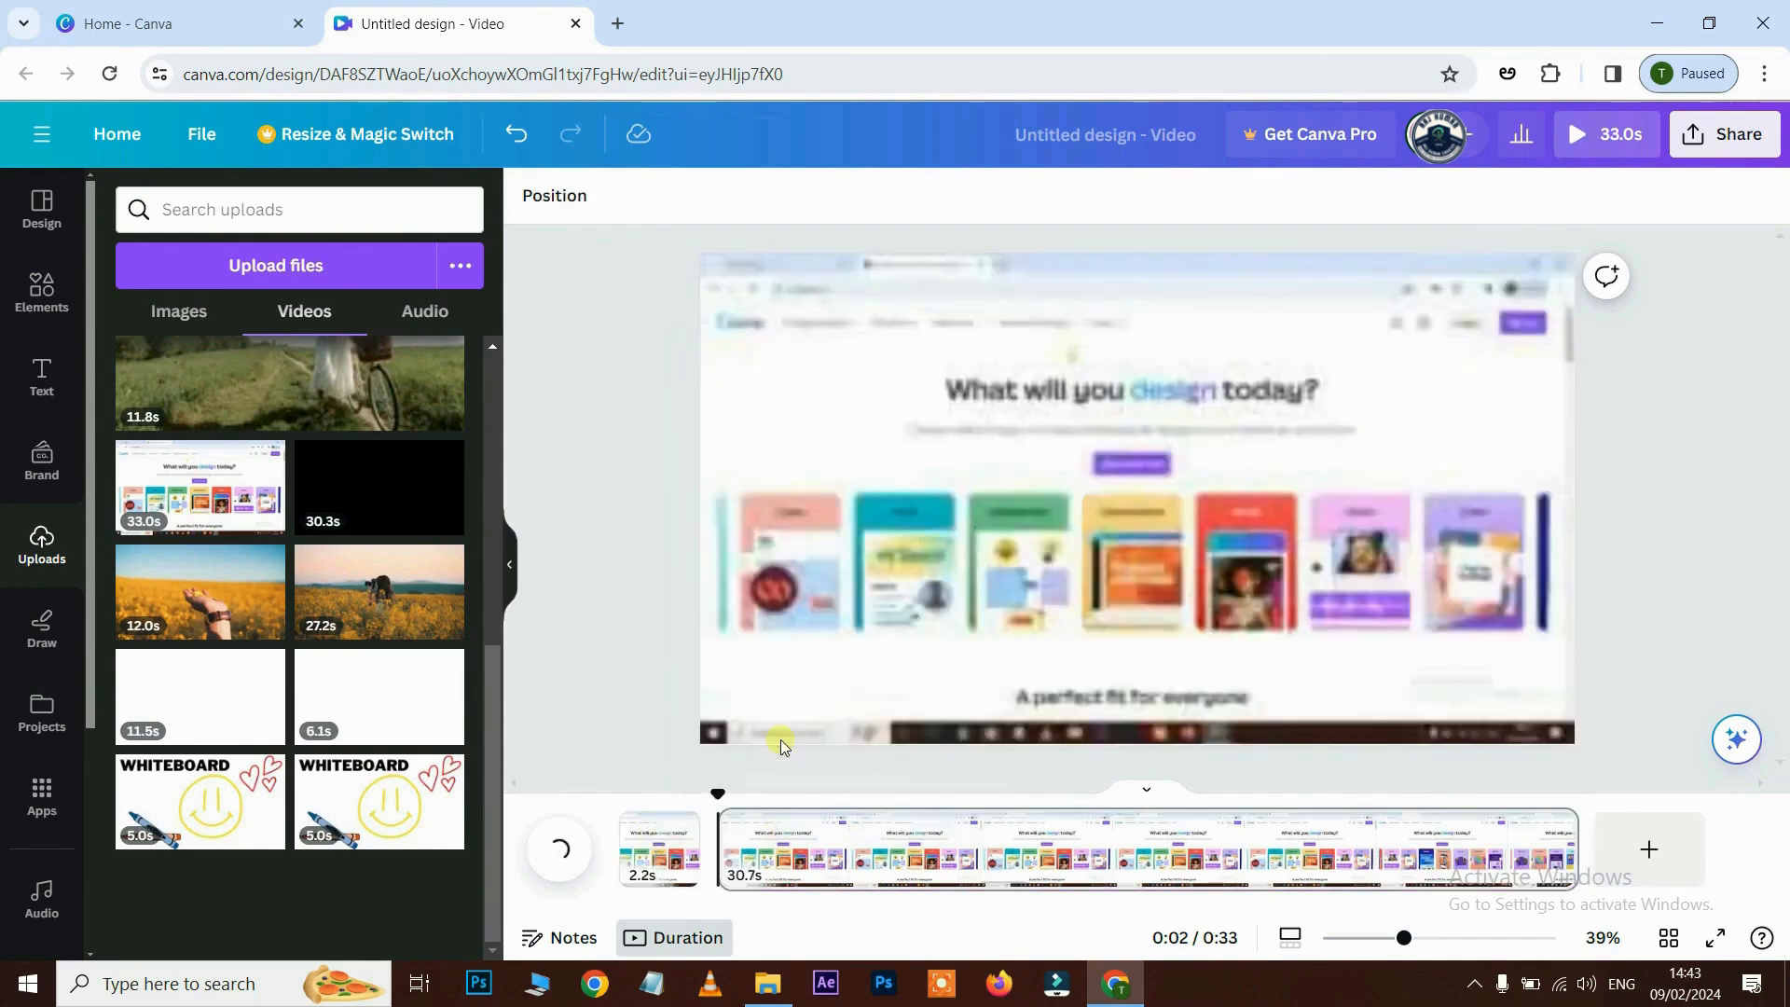
left_click(651, 857)
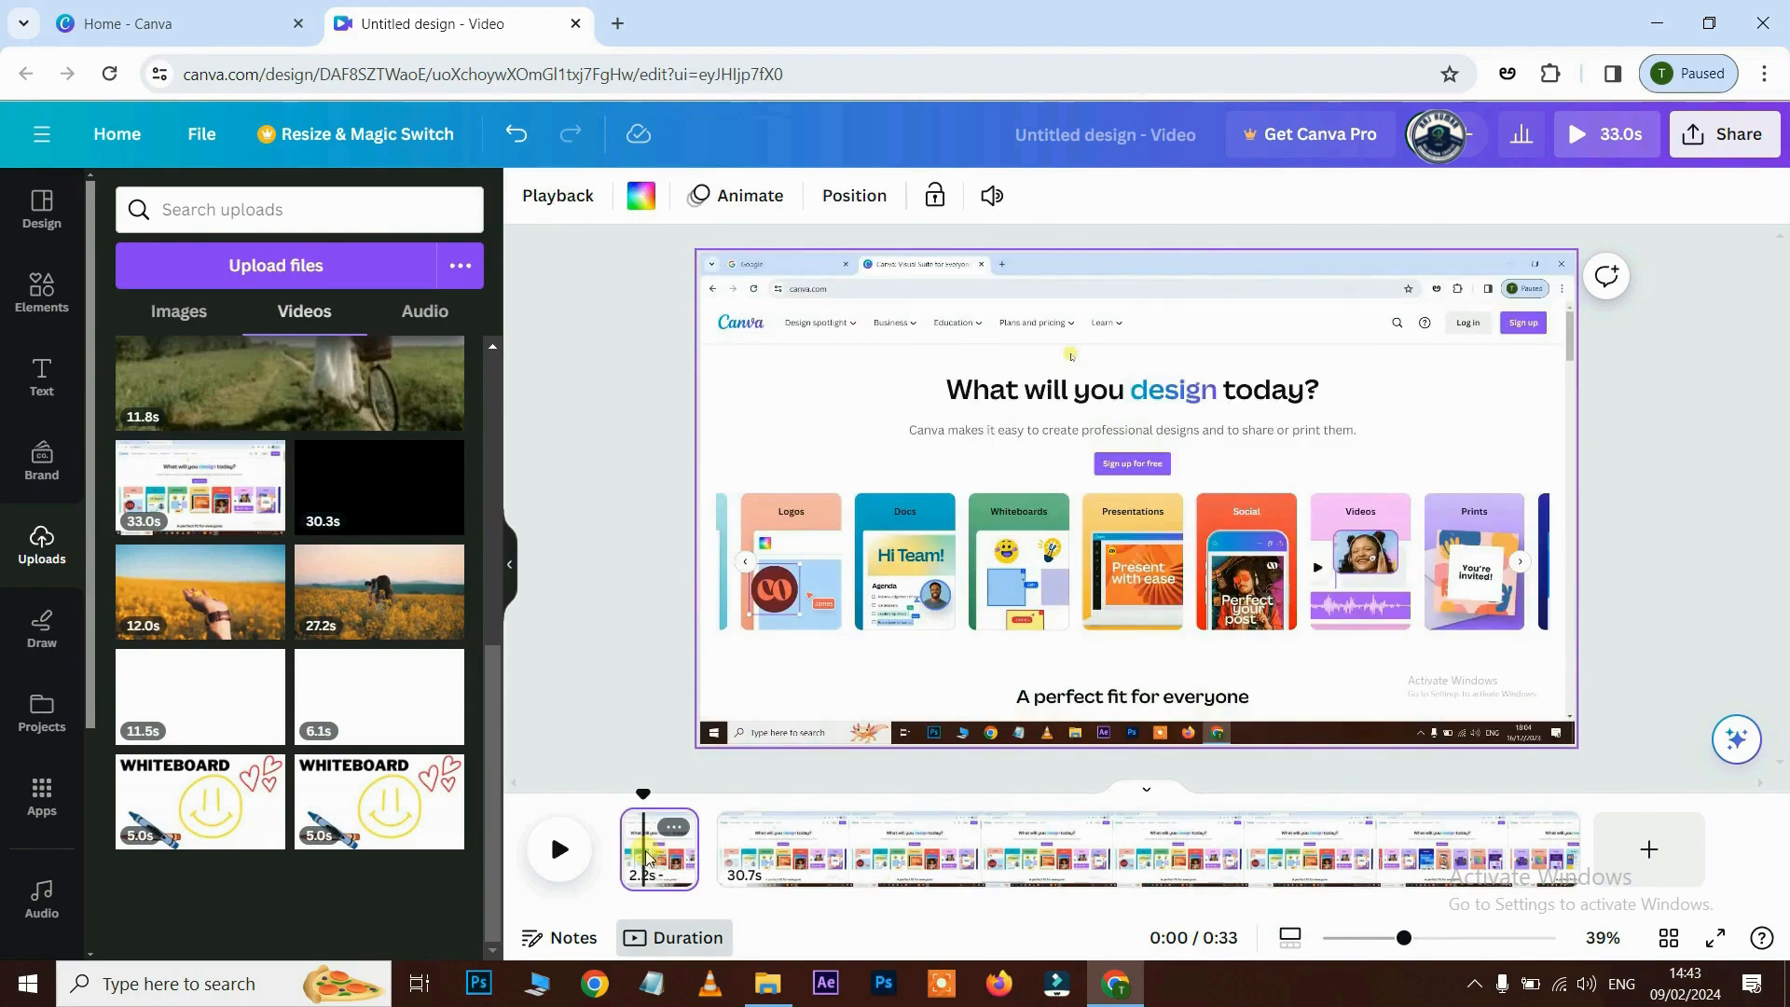
key("Delete")
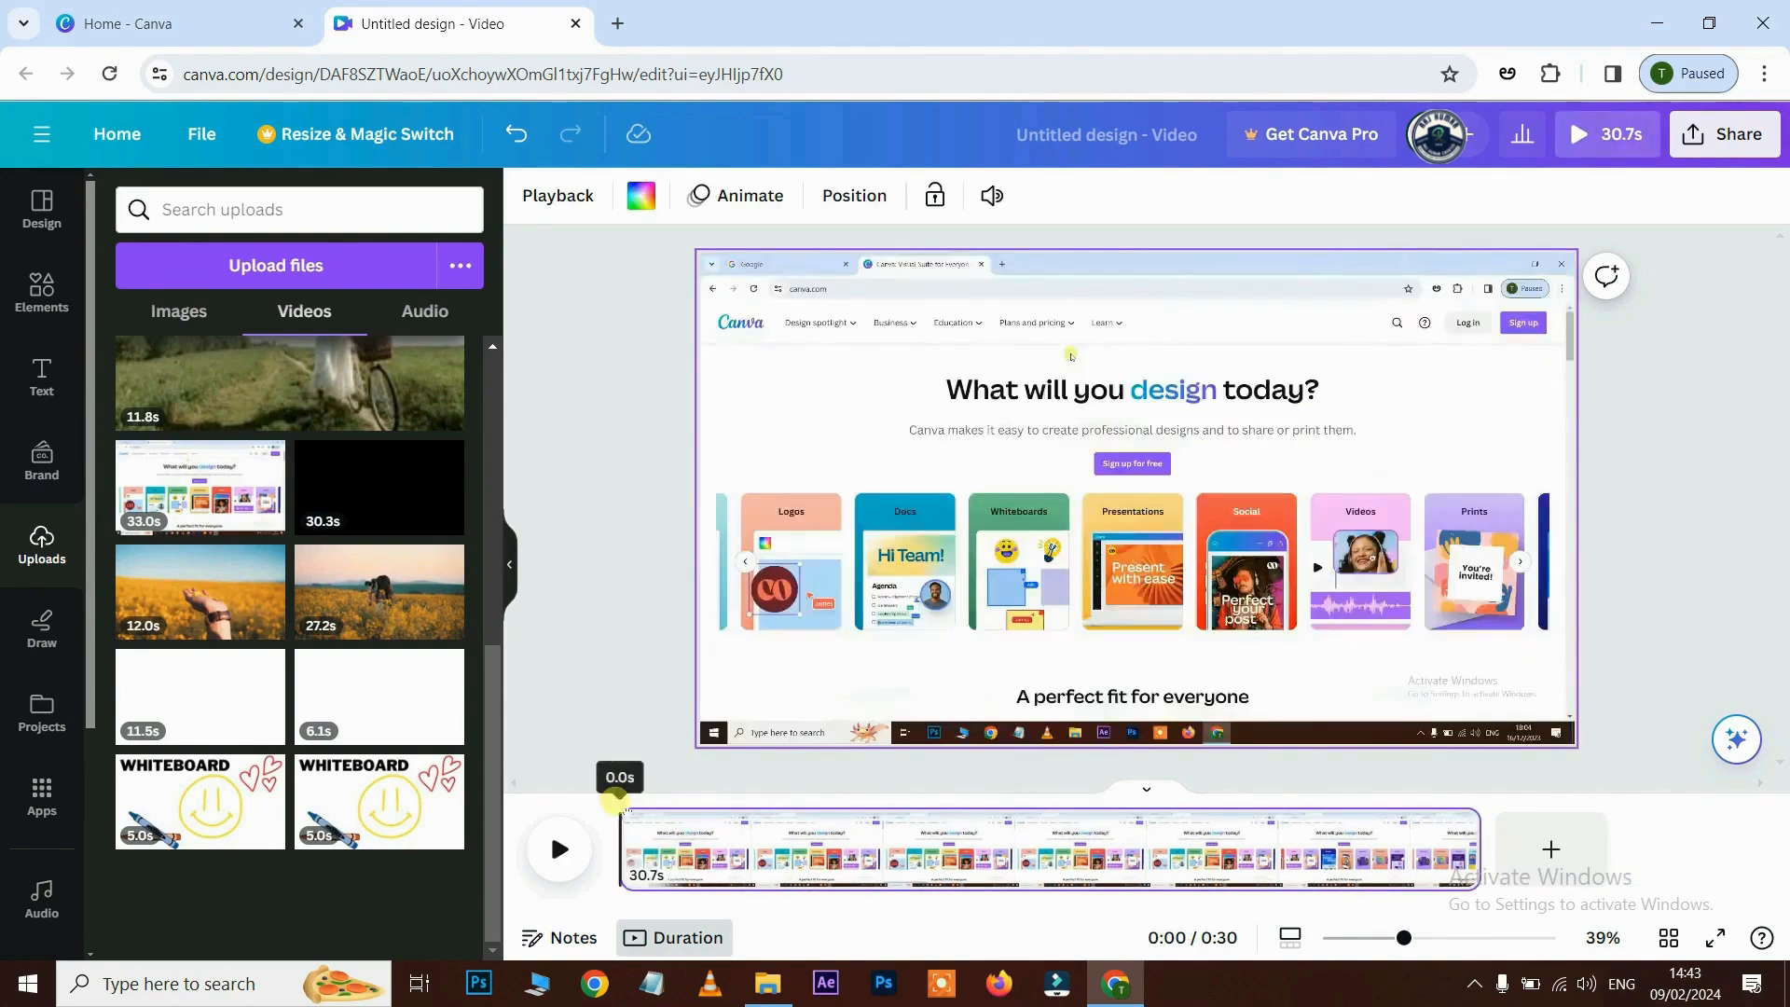
key("space")
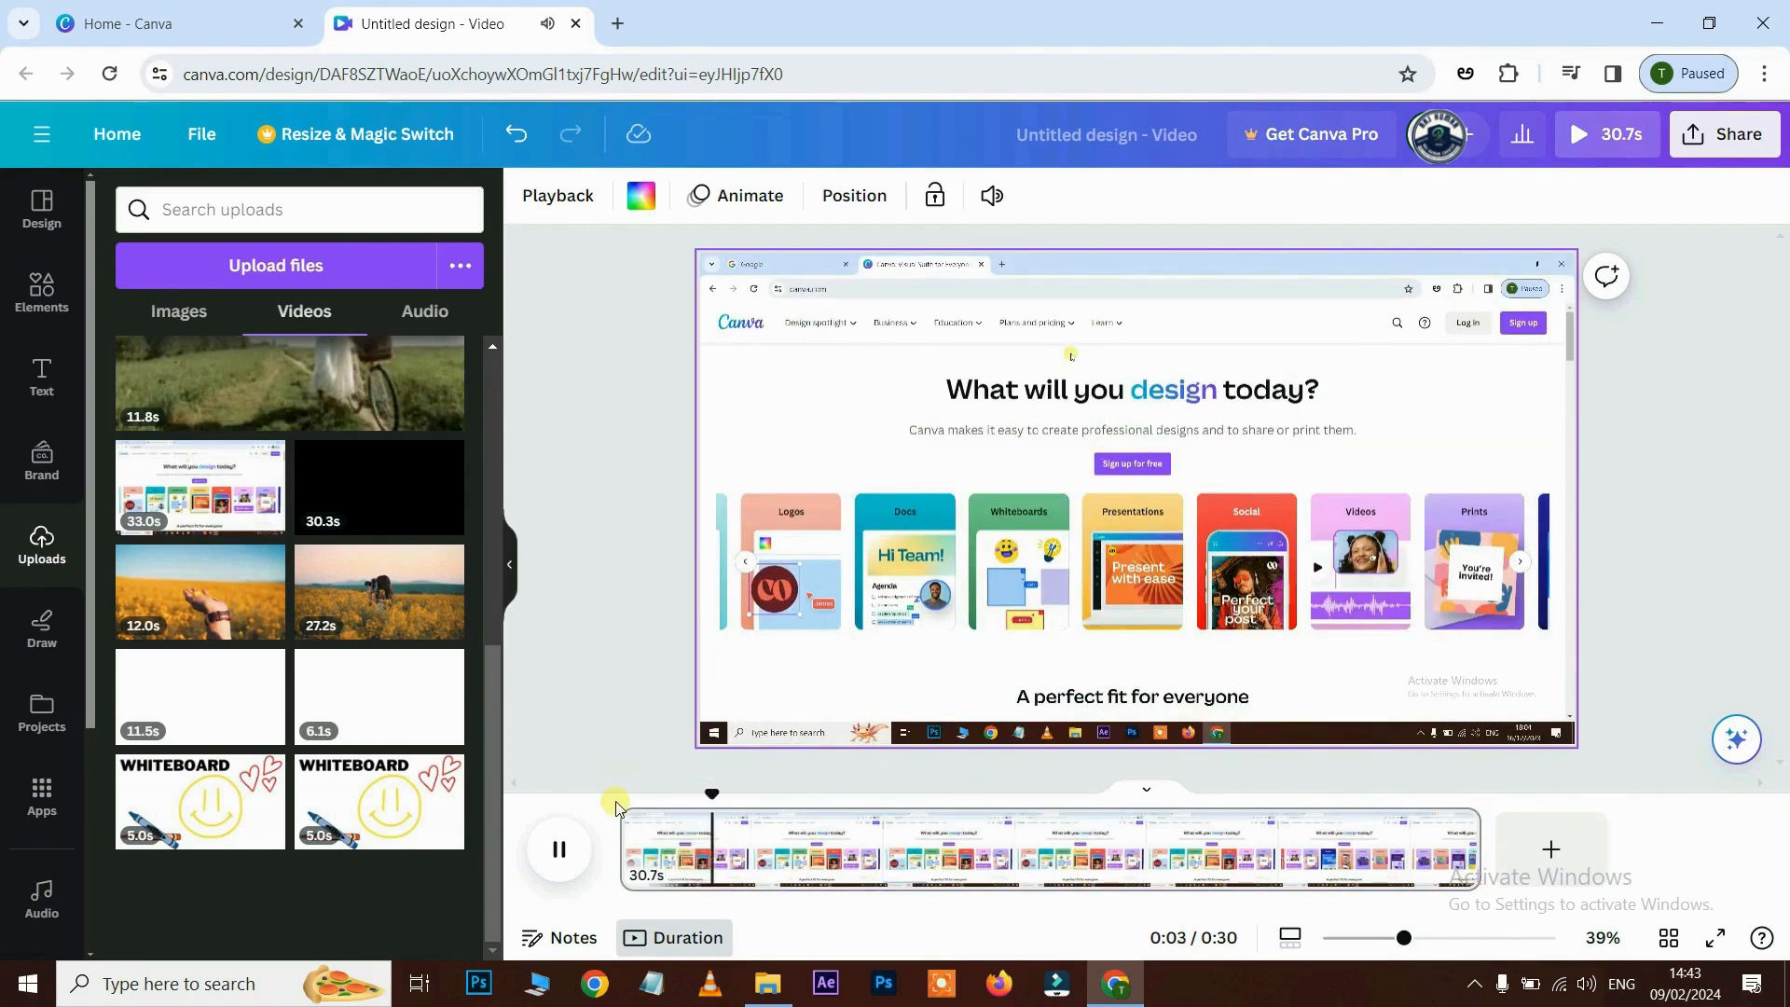
left_click(623, 812)
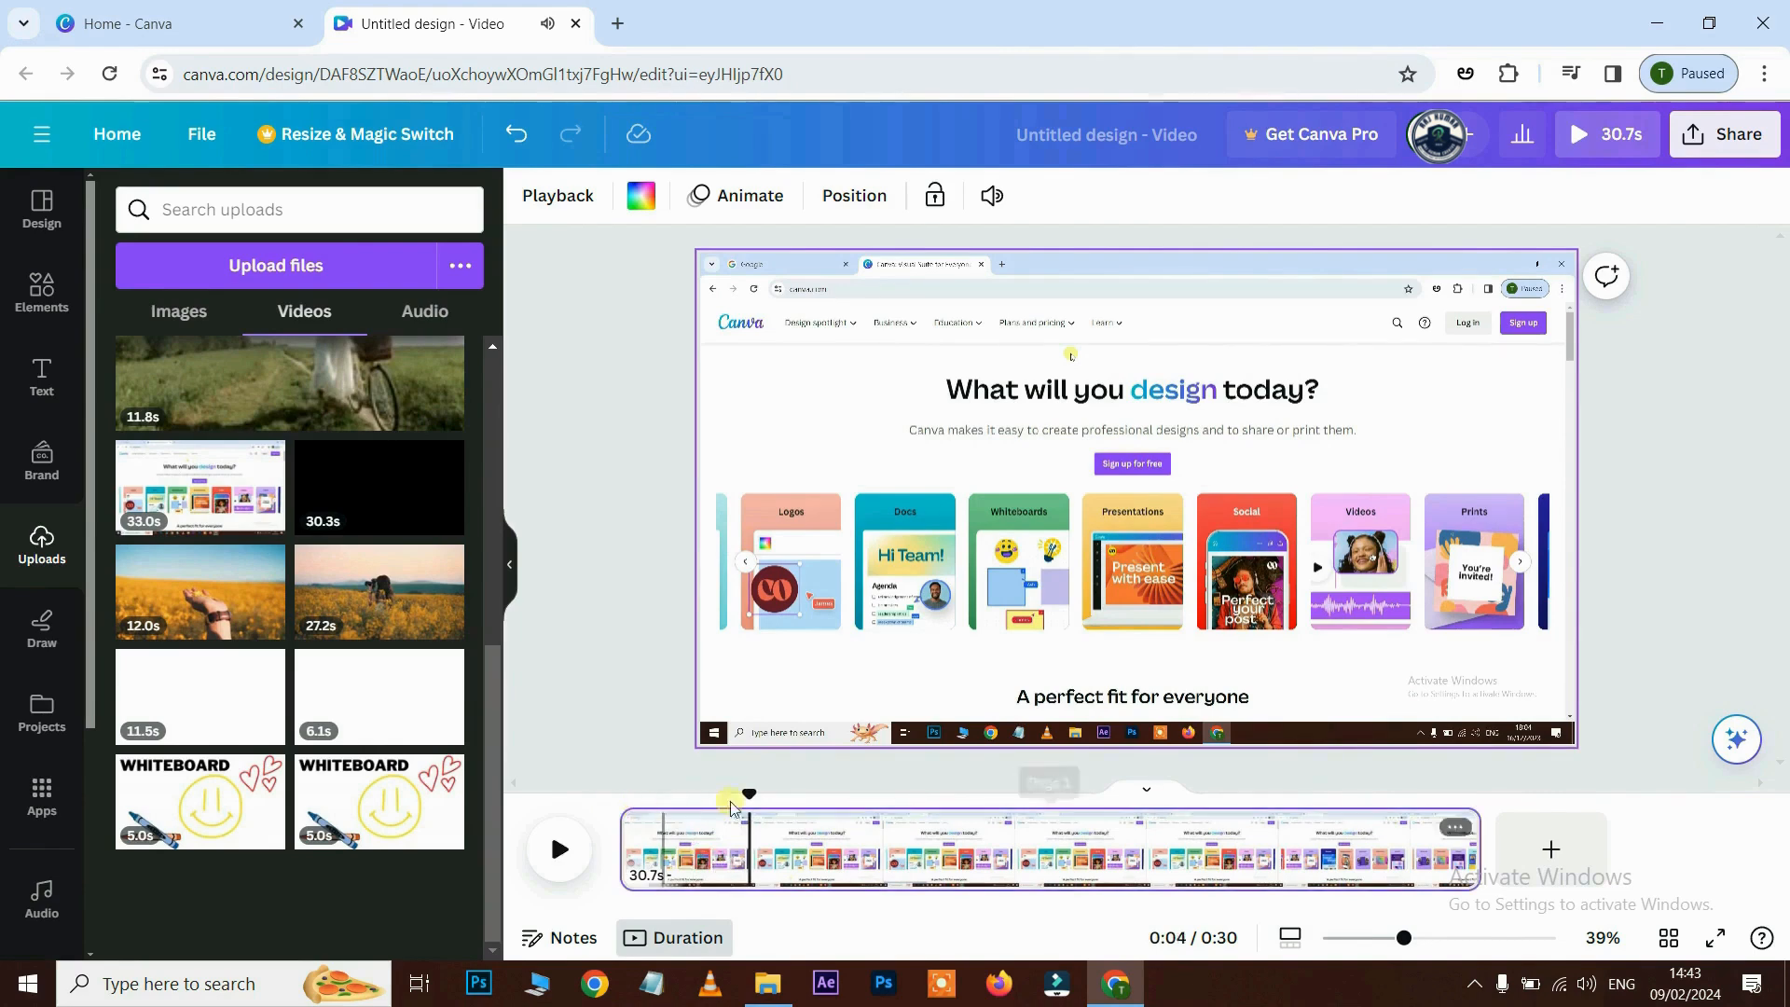
left_click_drag(759, 802, 641, 803)
key("space")
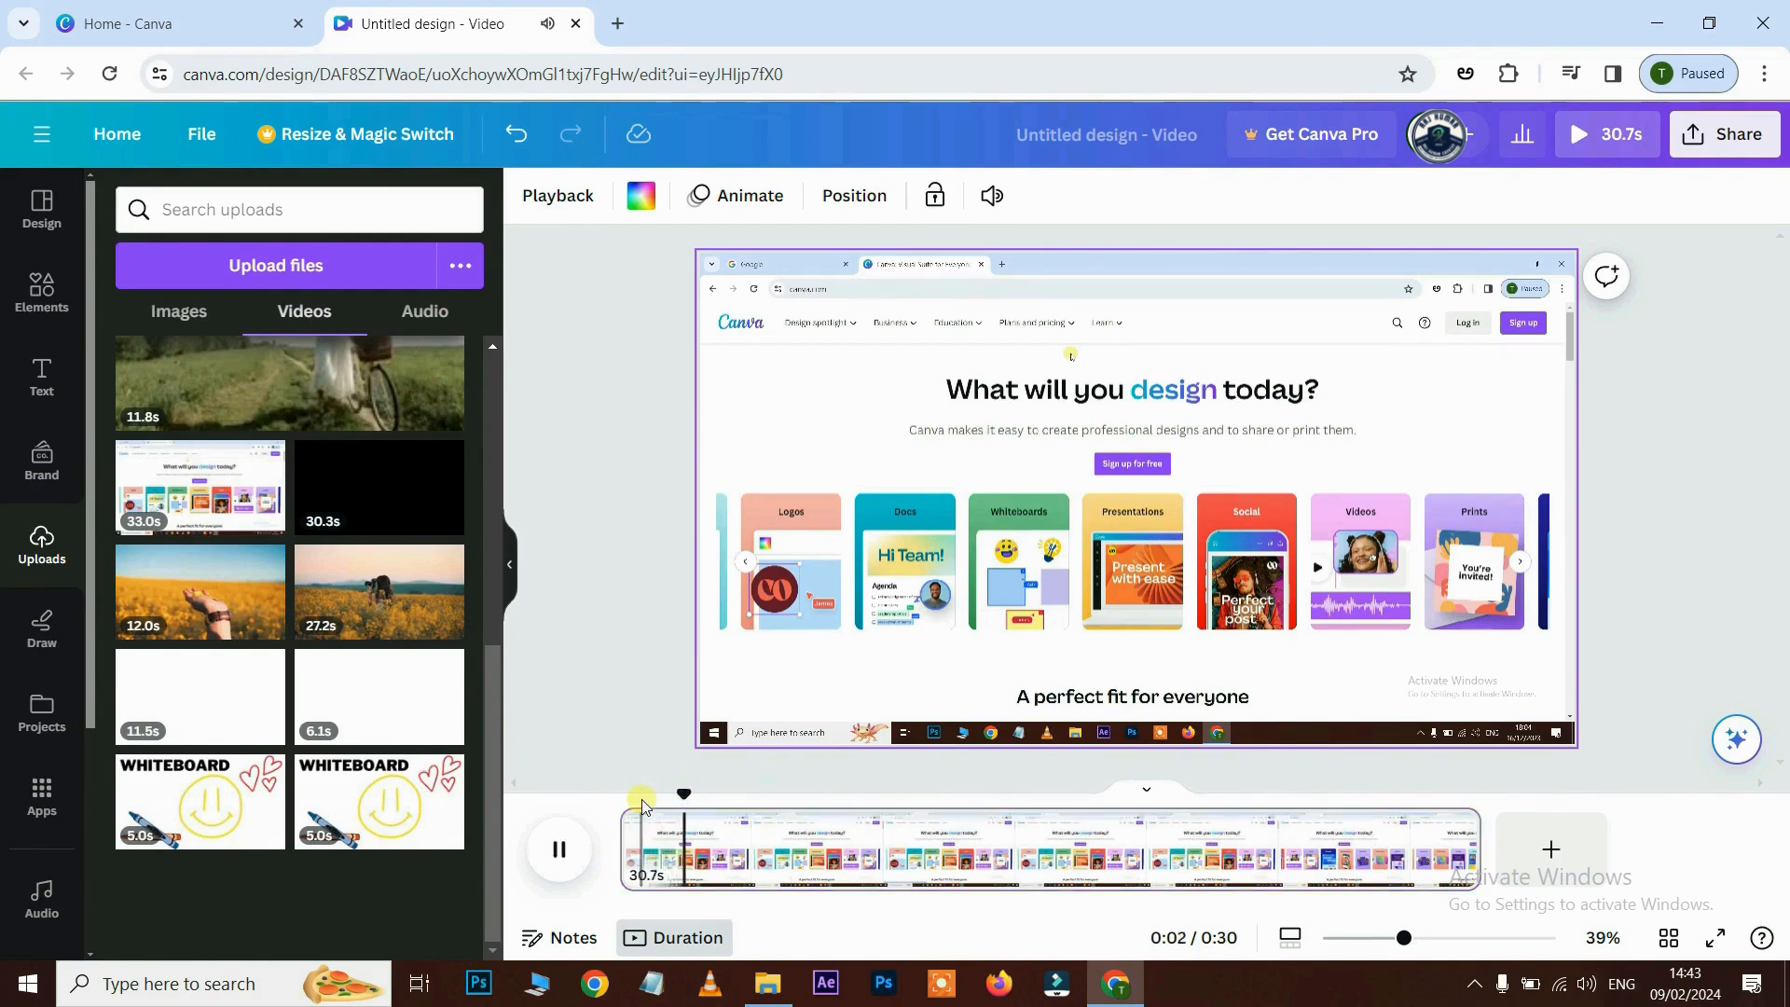
key("space")
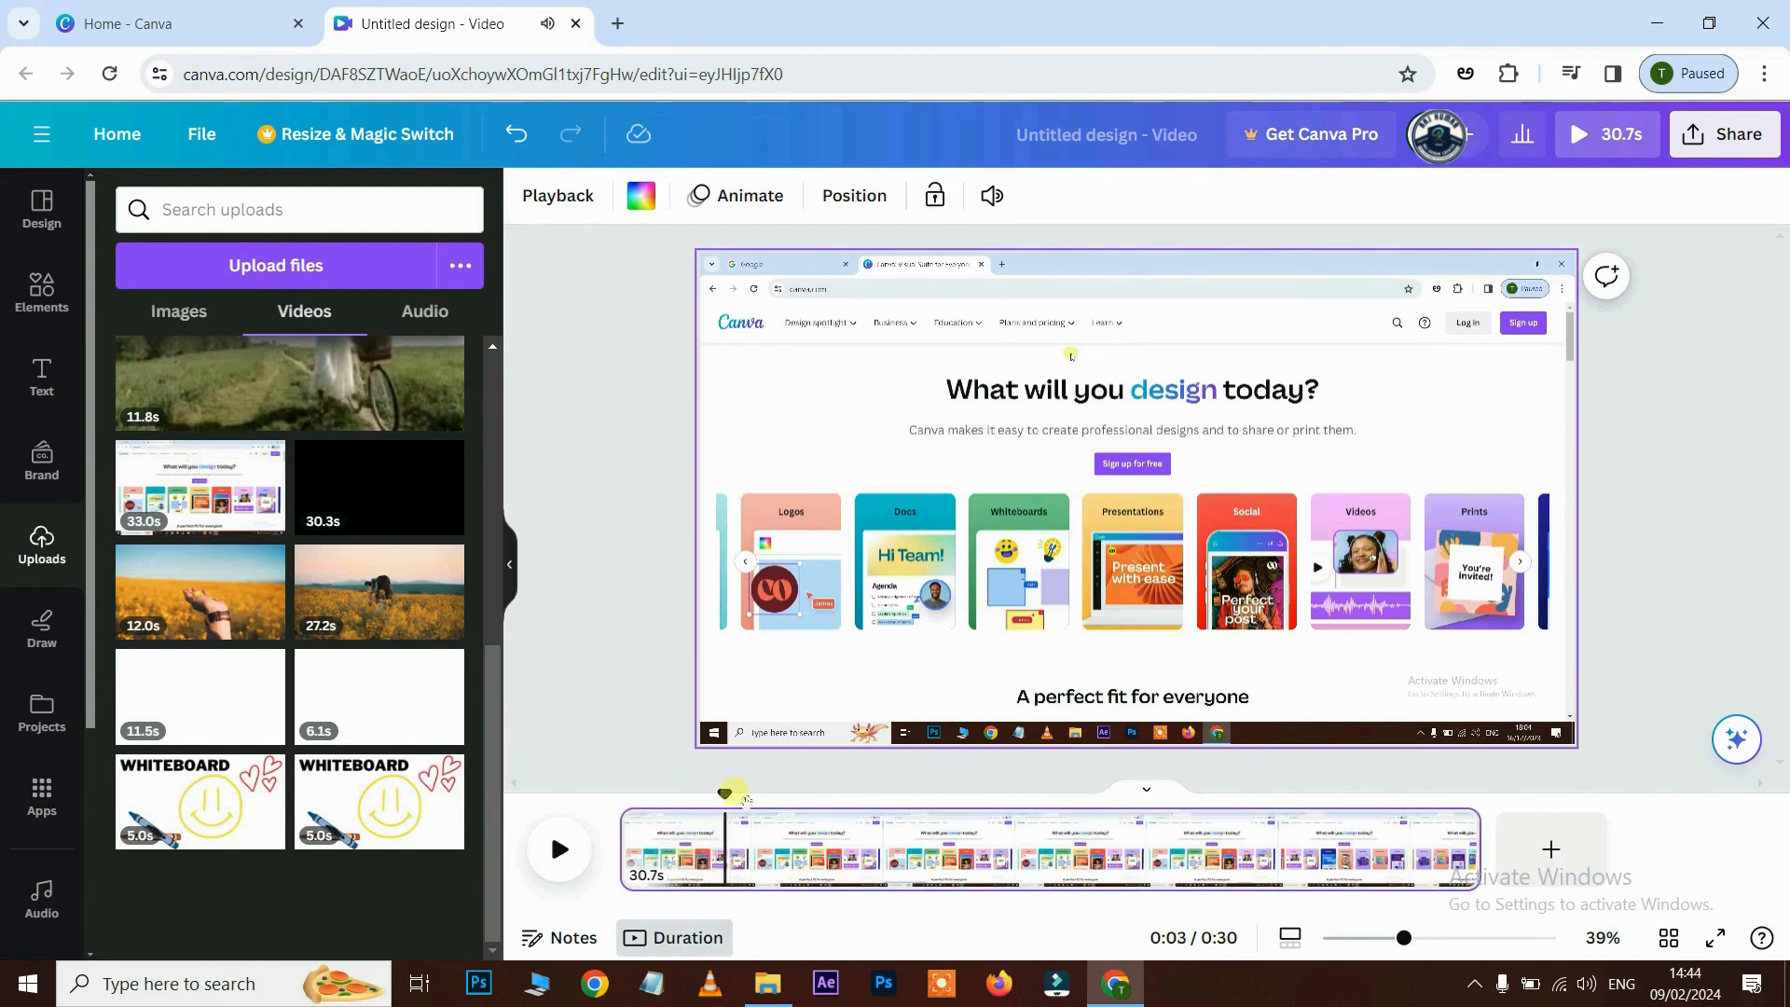
- Split the recording at the playhead with Split page and preview the result
right_click(736, 848)
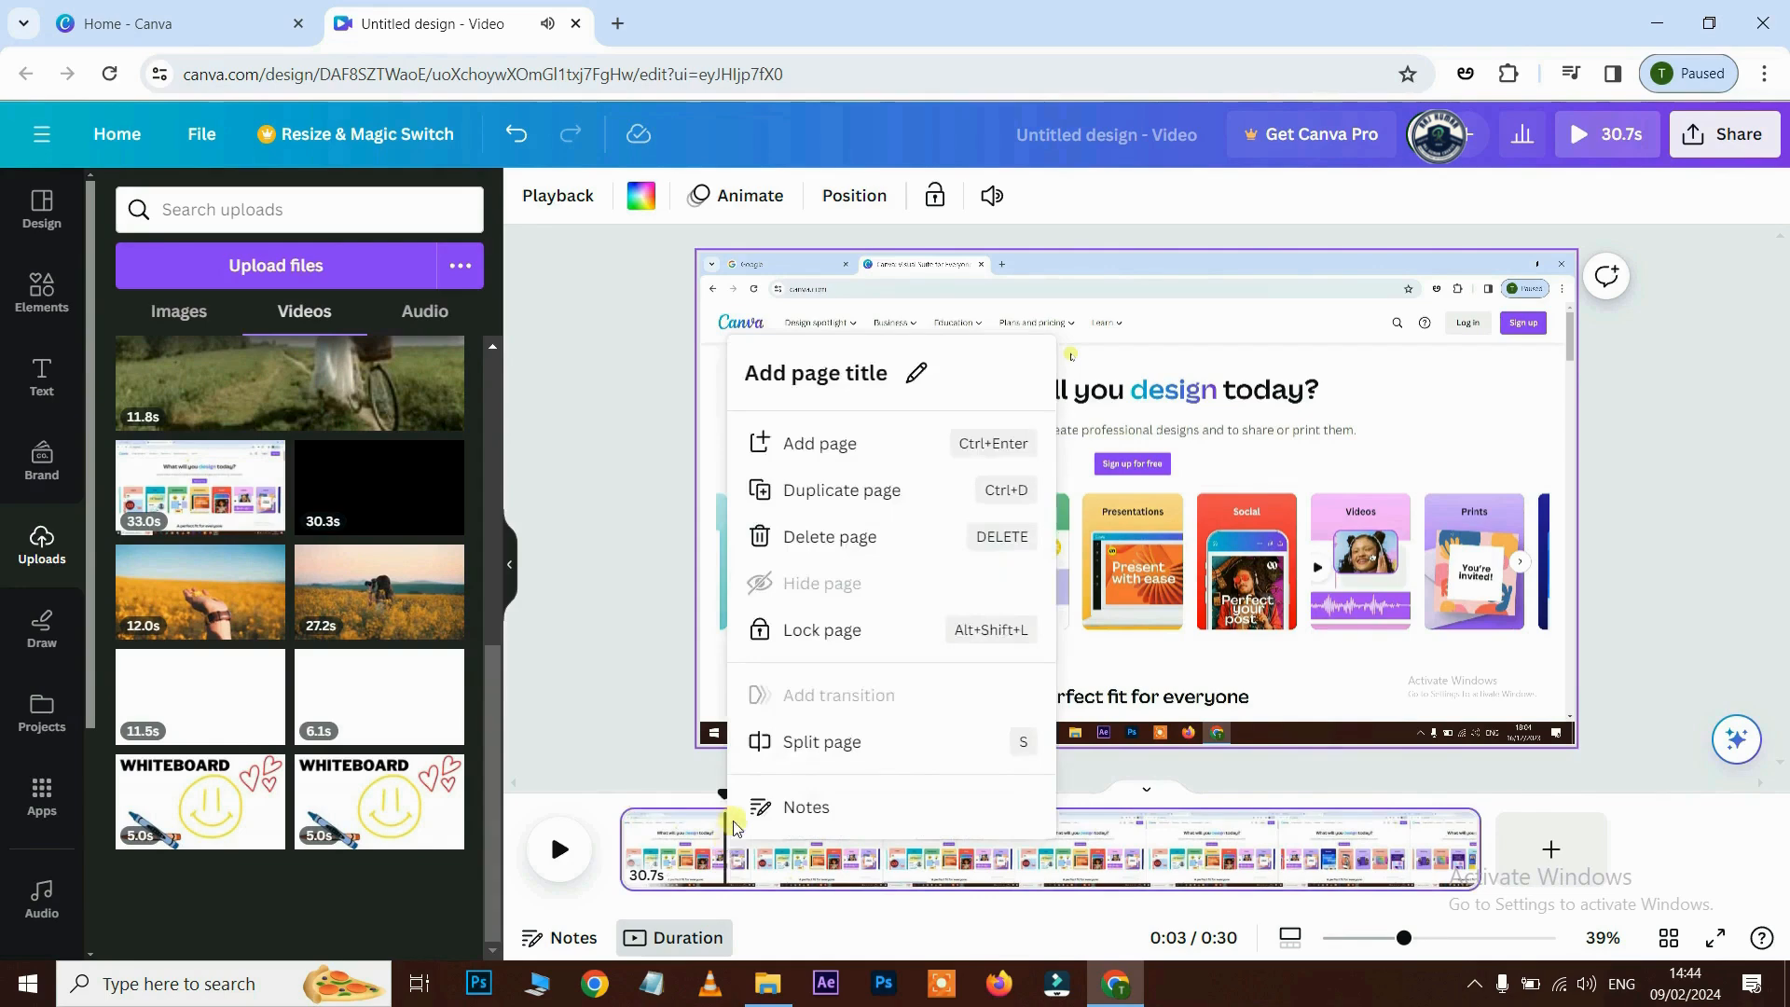
left_click(830, 738)
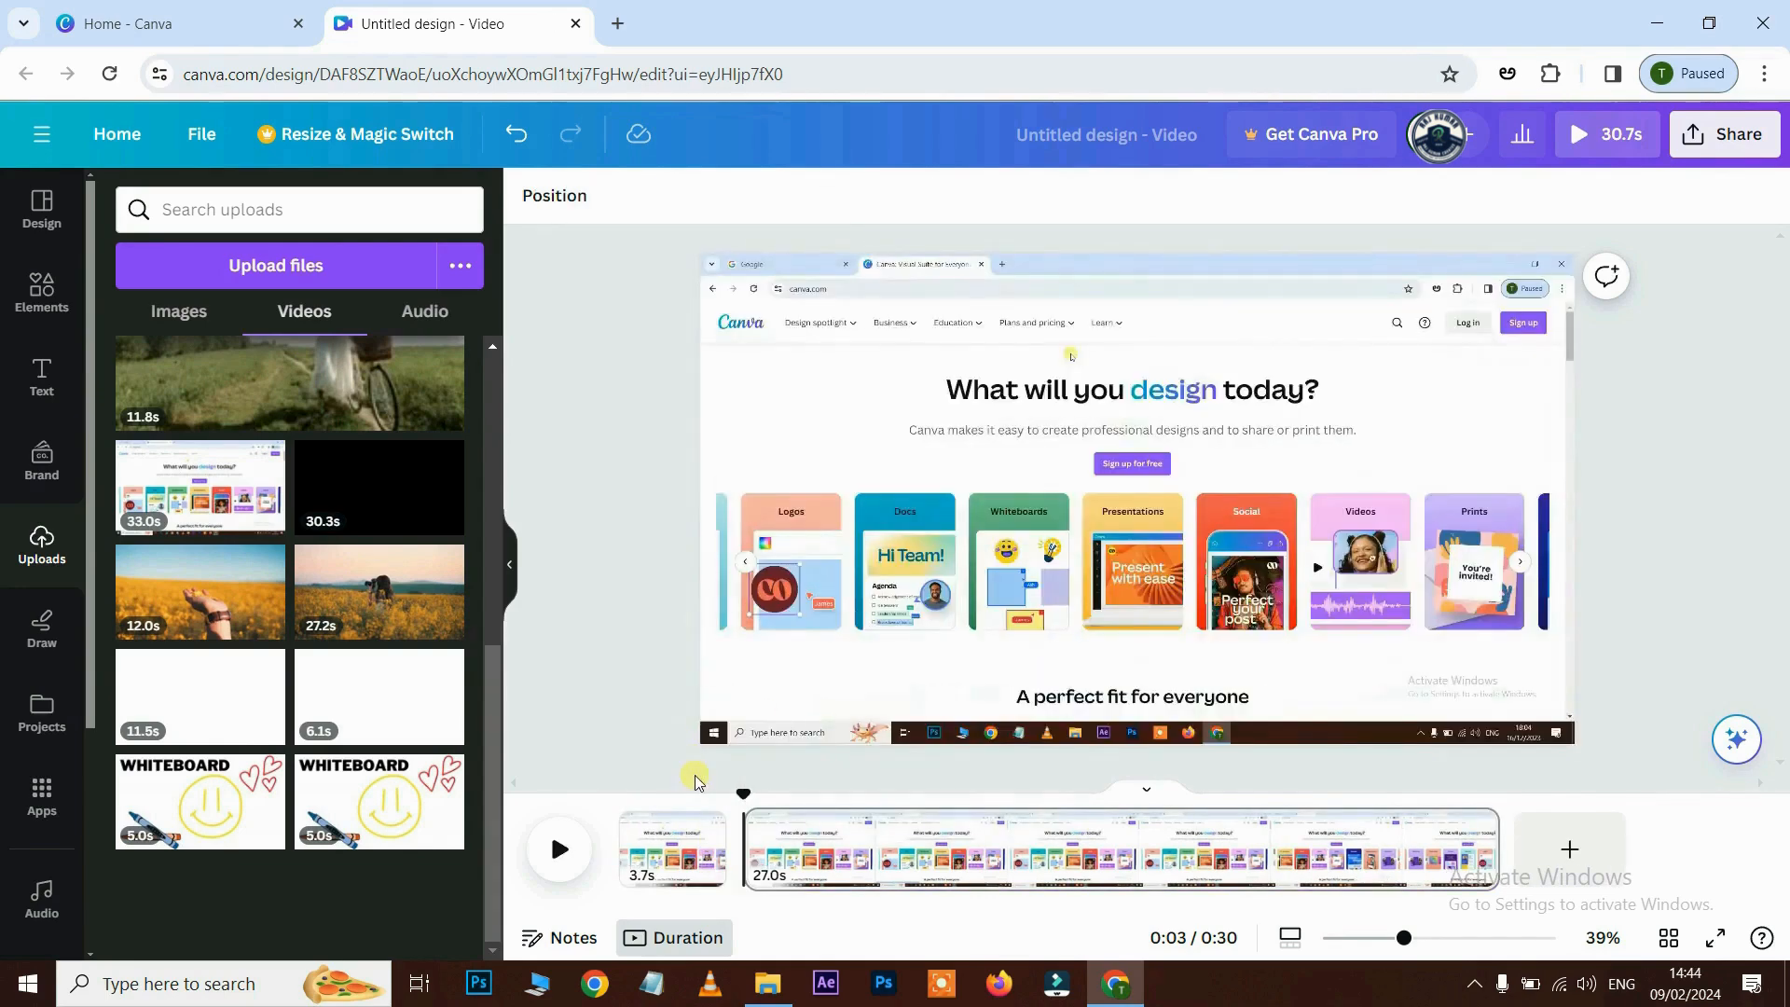
left_click(557, 849)
left_click(558, 850)
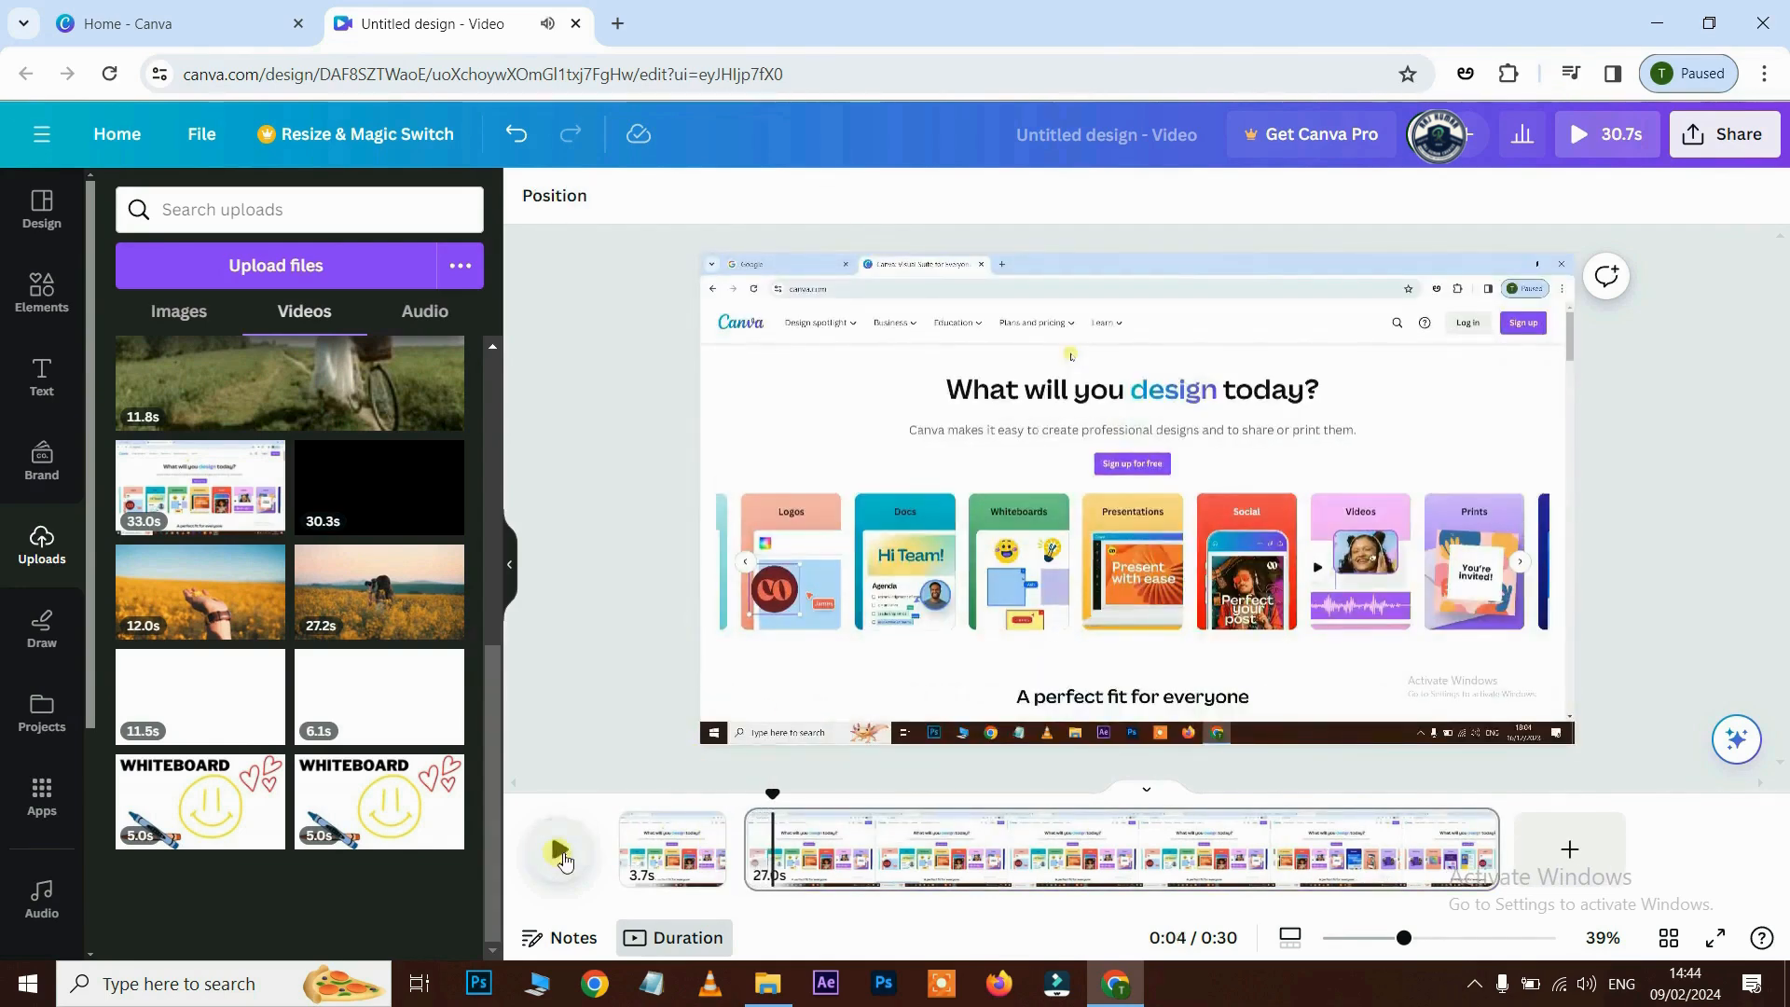
left_click_drag(774, 795, 767, 795)
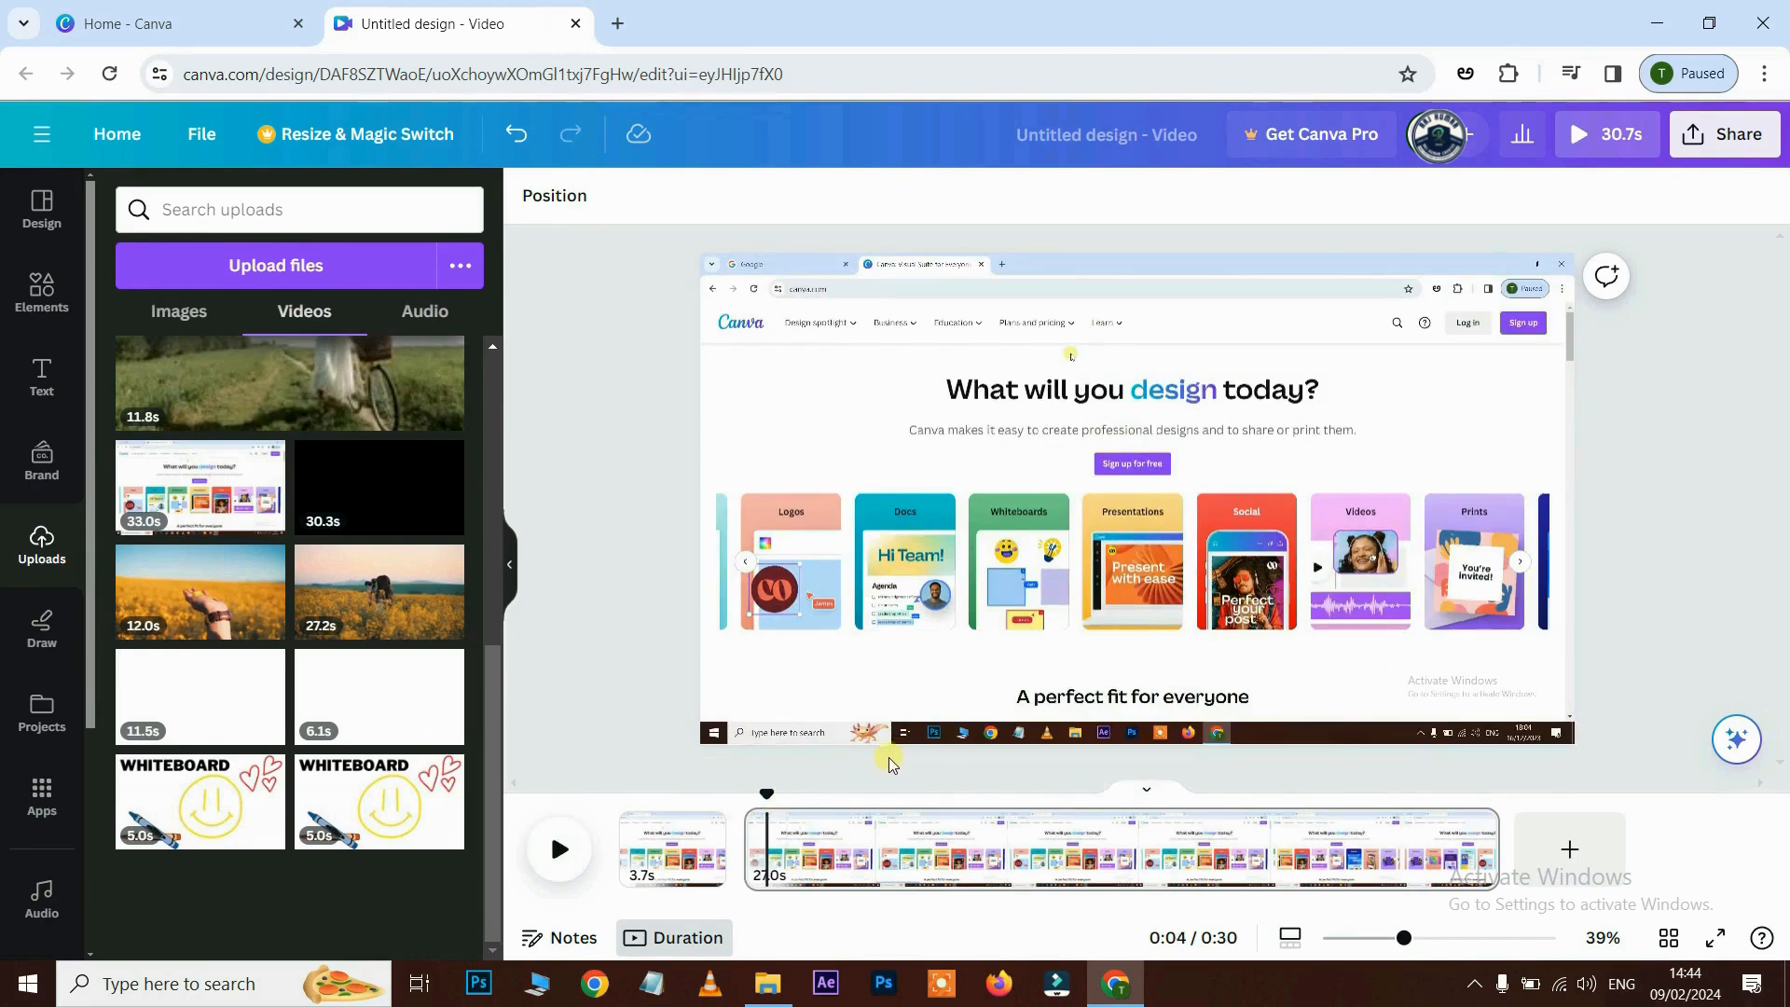
- Split again with S, delete the 0.8s piece, and play back the 24.6s result
key("s")
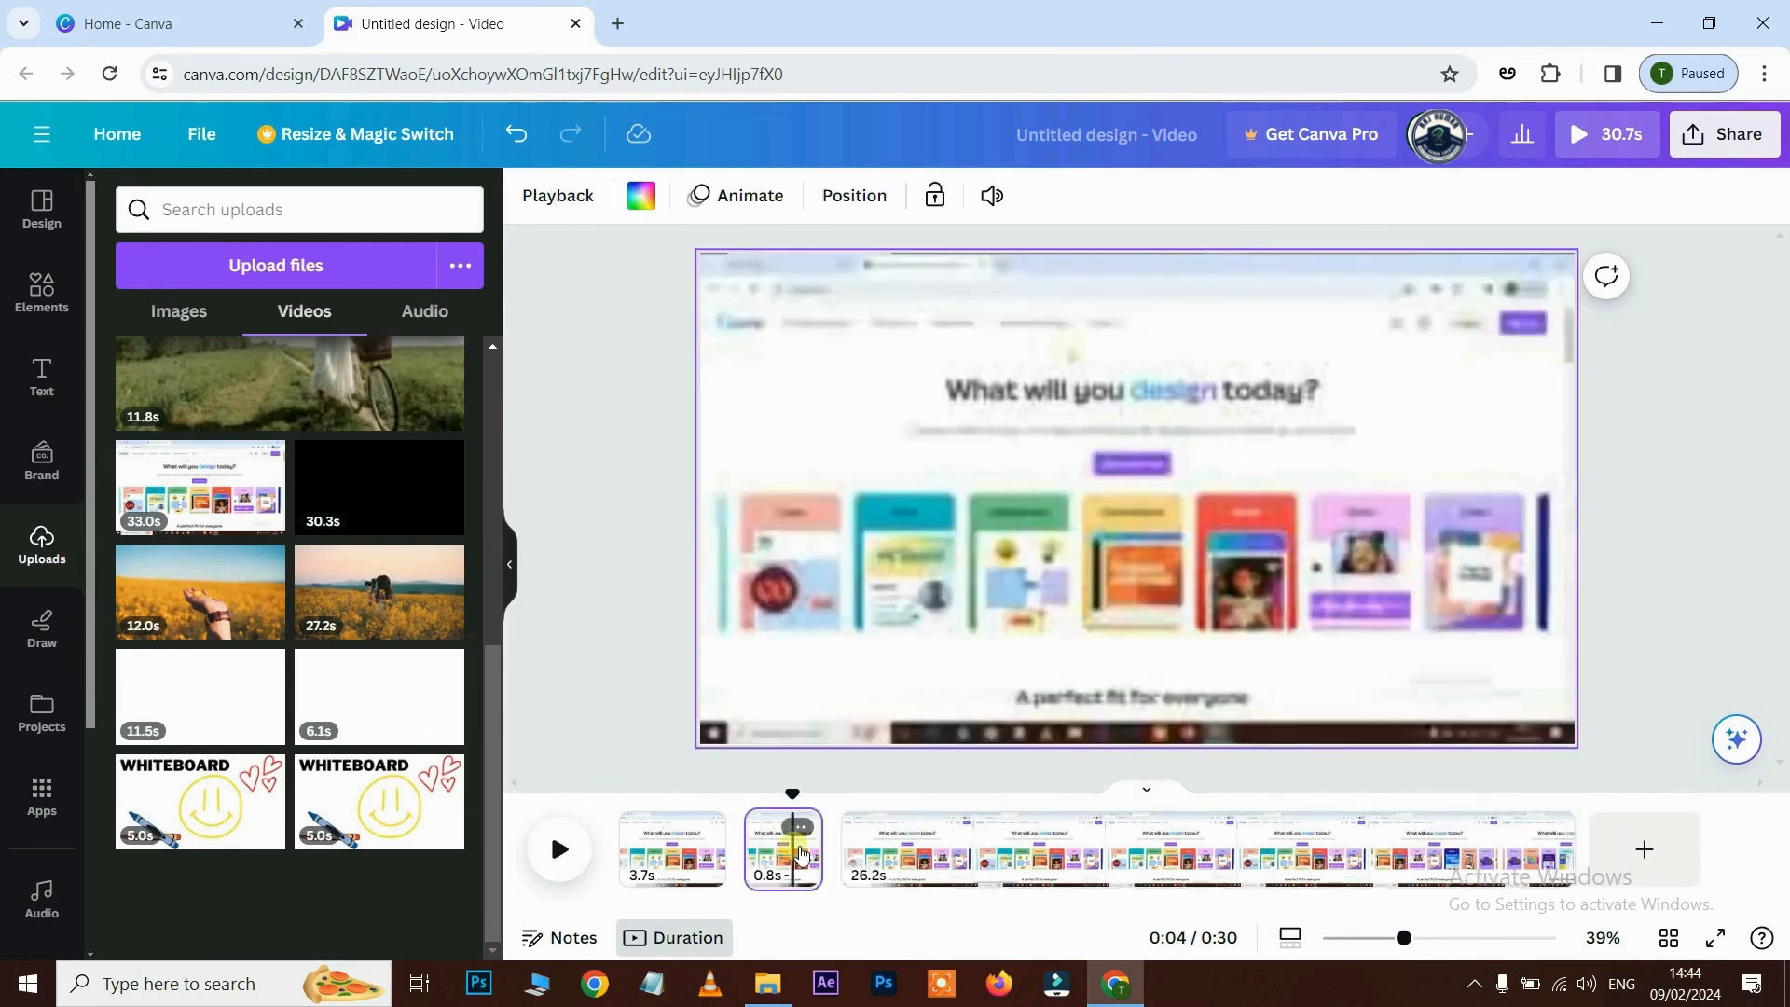
key("Delete")
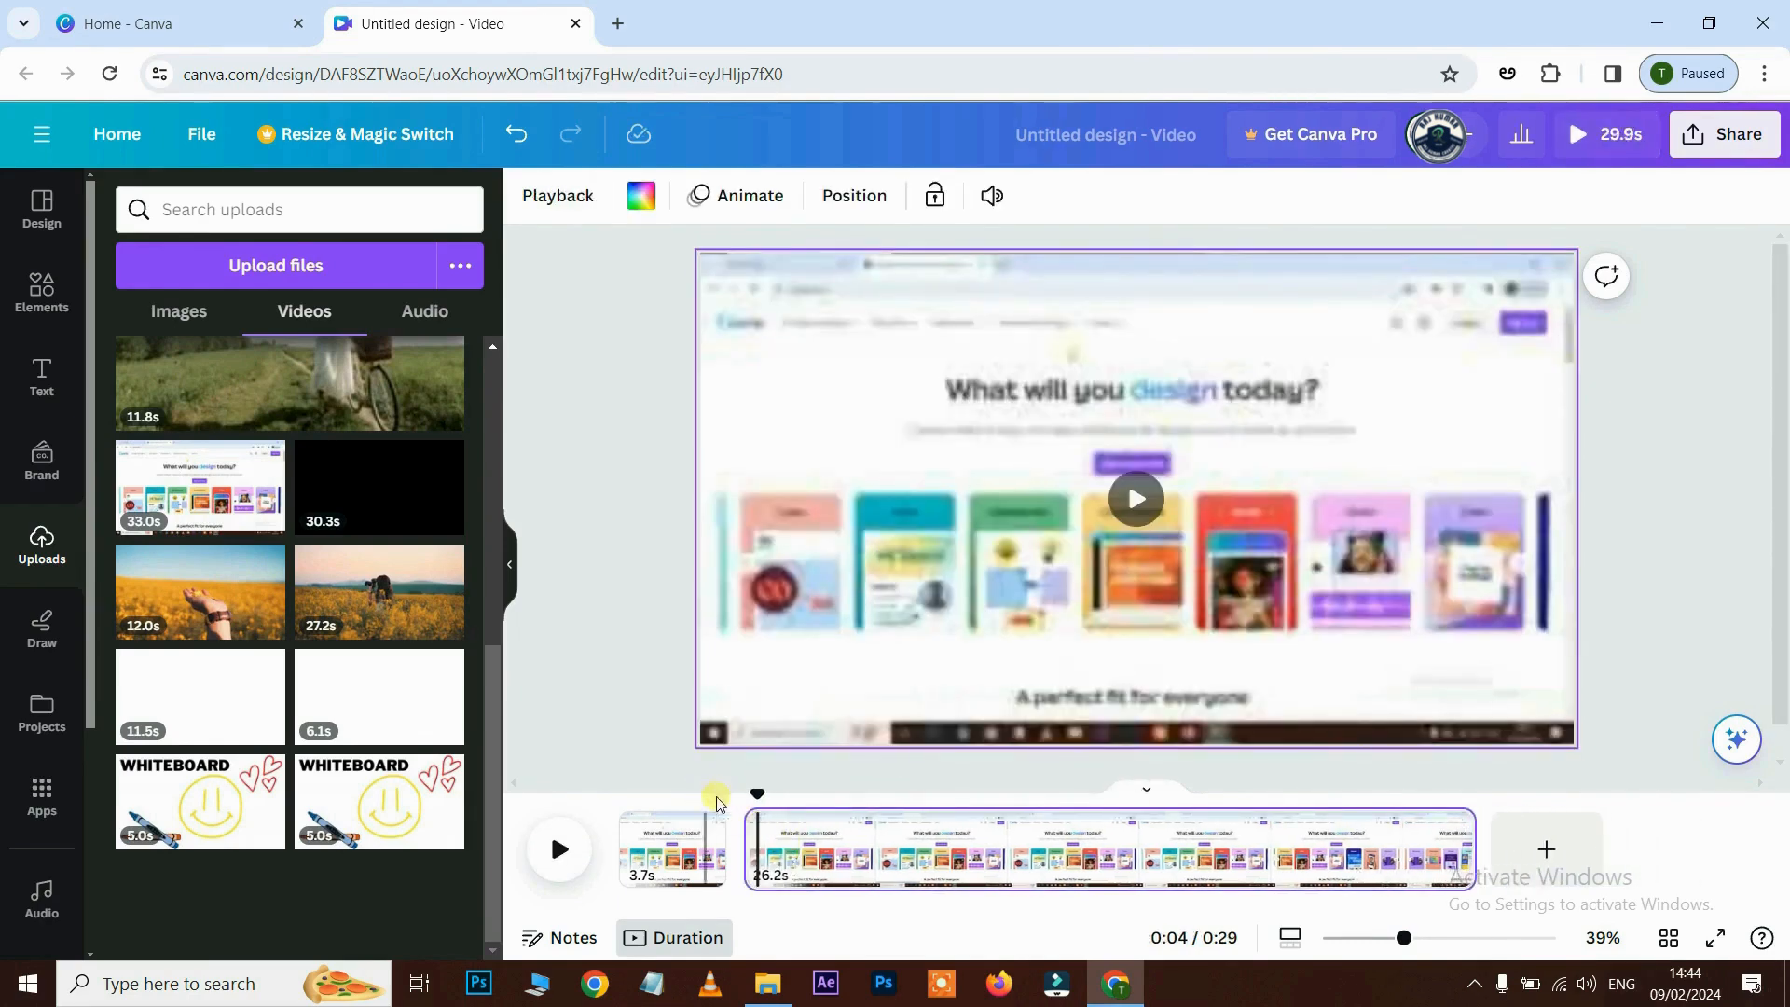
left_click(569, 852)
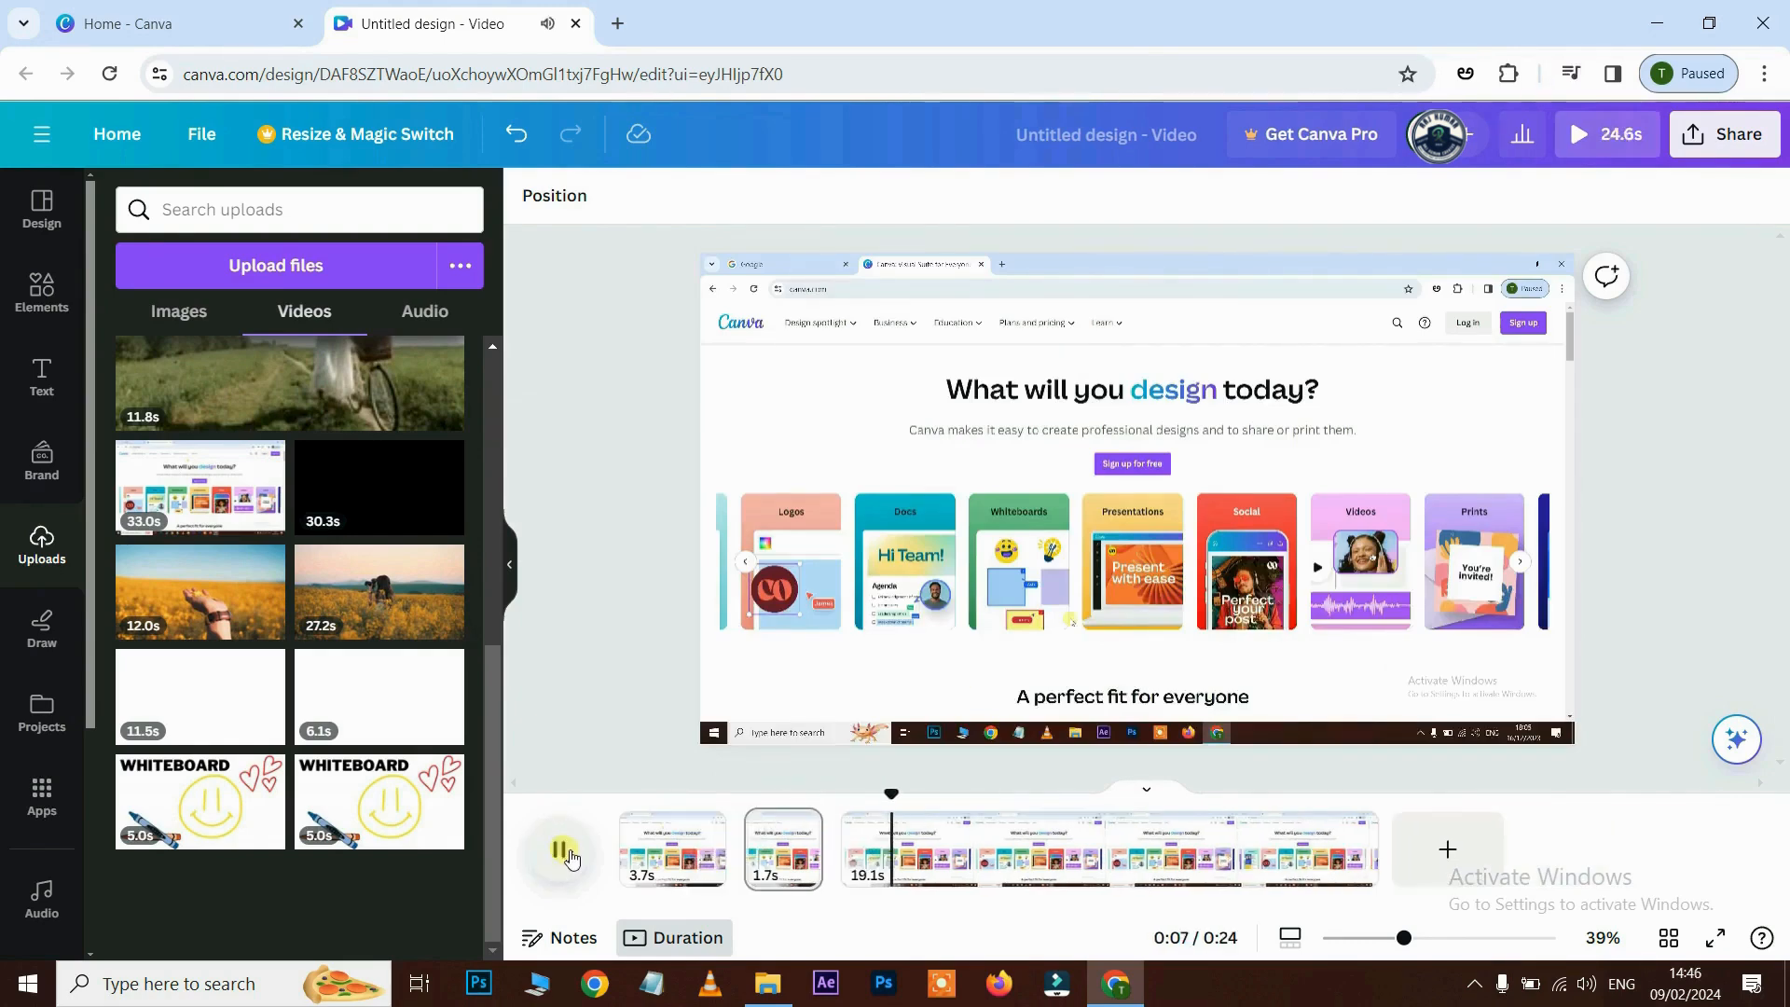
left_click(562, 850)
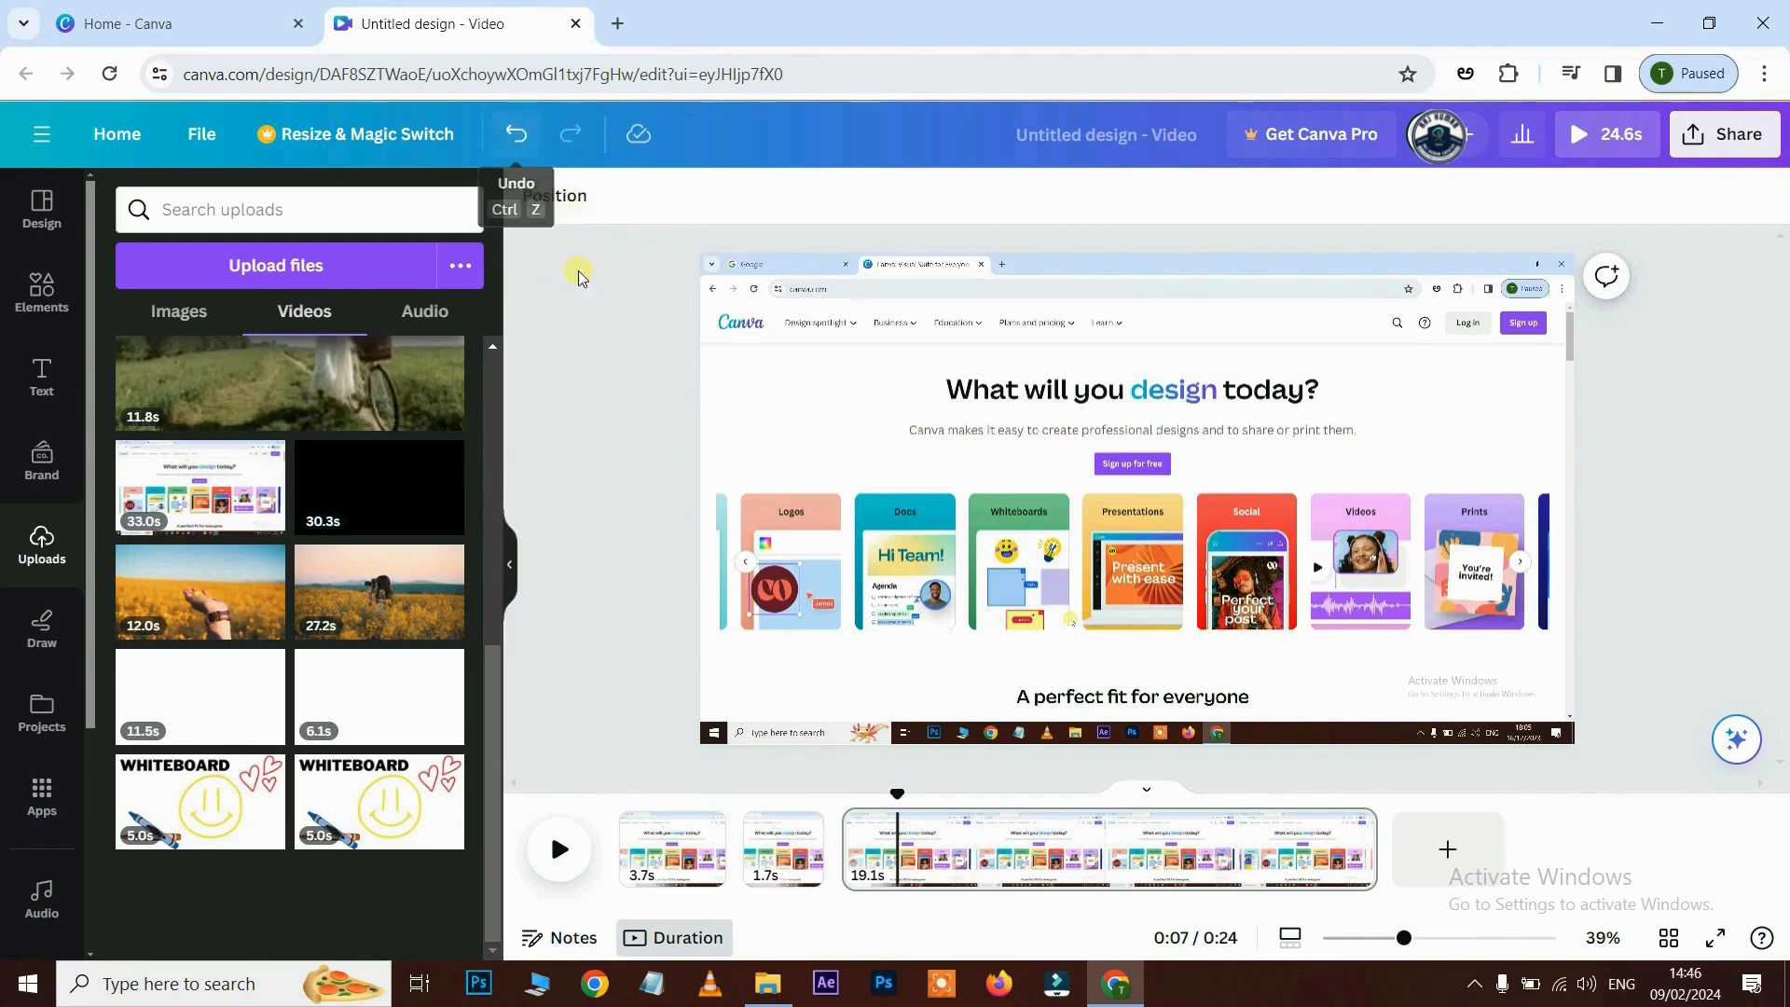
- Undo the recent splits back to the original single 33.0s clip
left_click(514, 136)
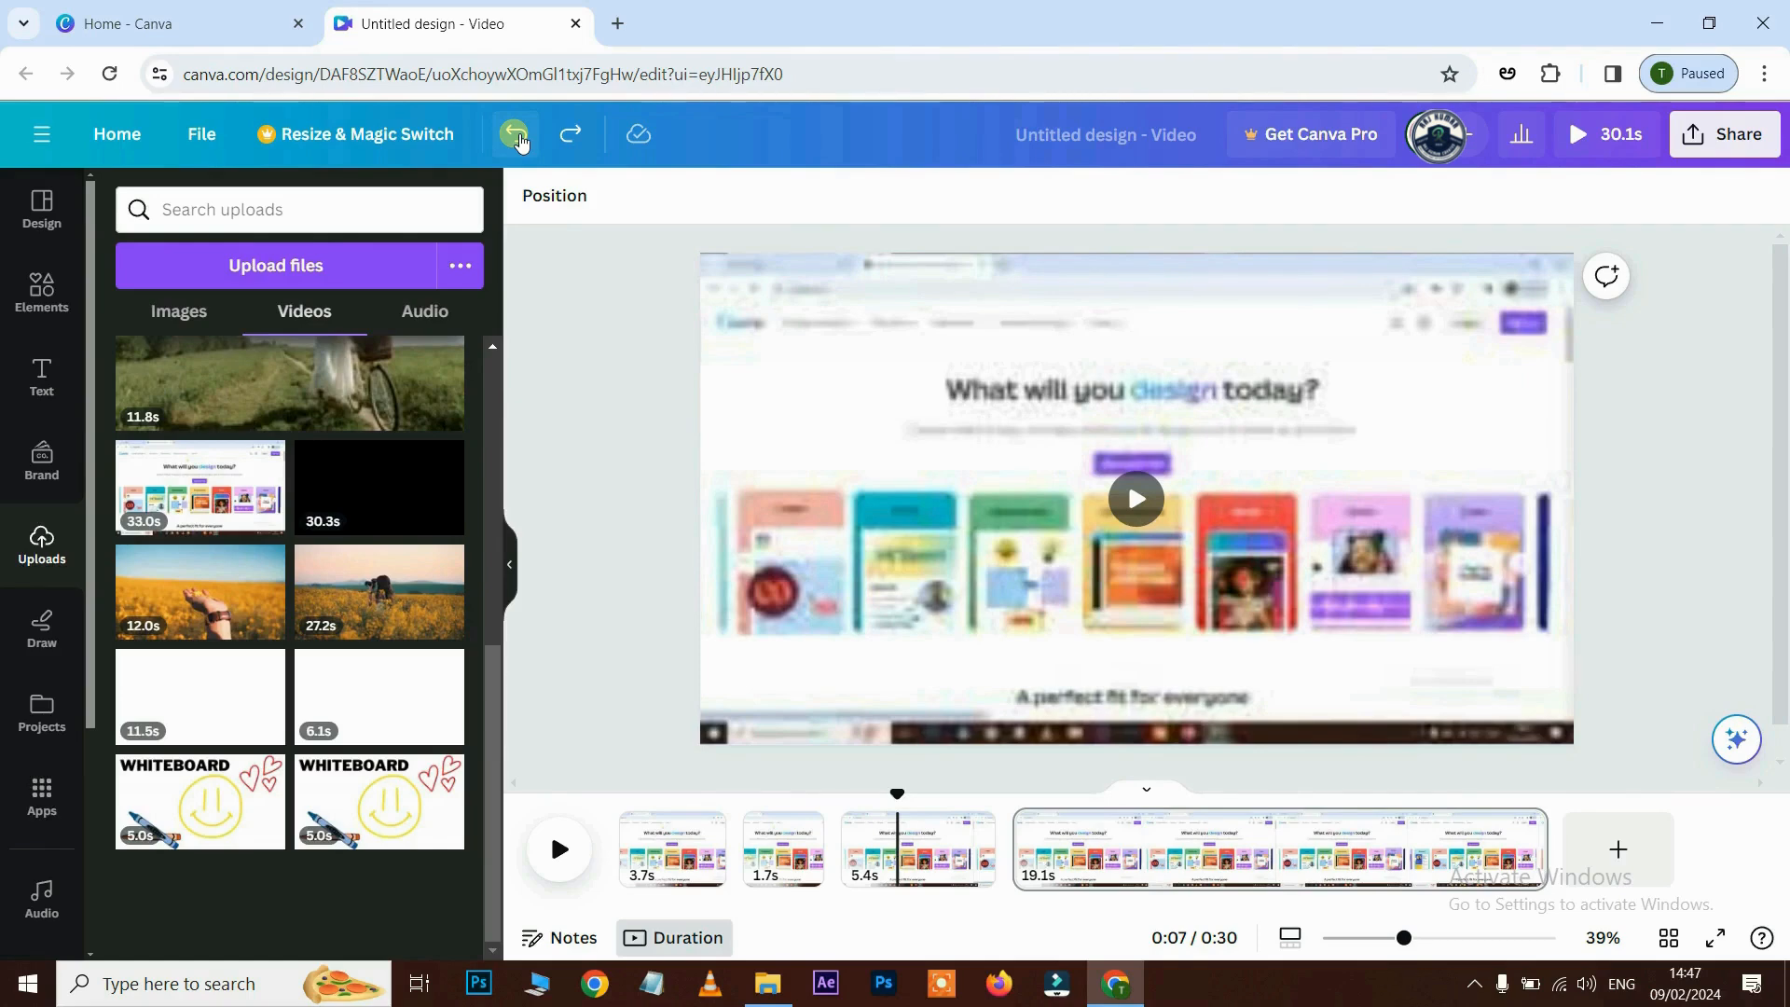
left_click(518, 137)
left_click(517, 137)
left_click(517, 137)
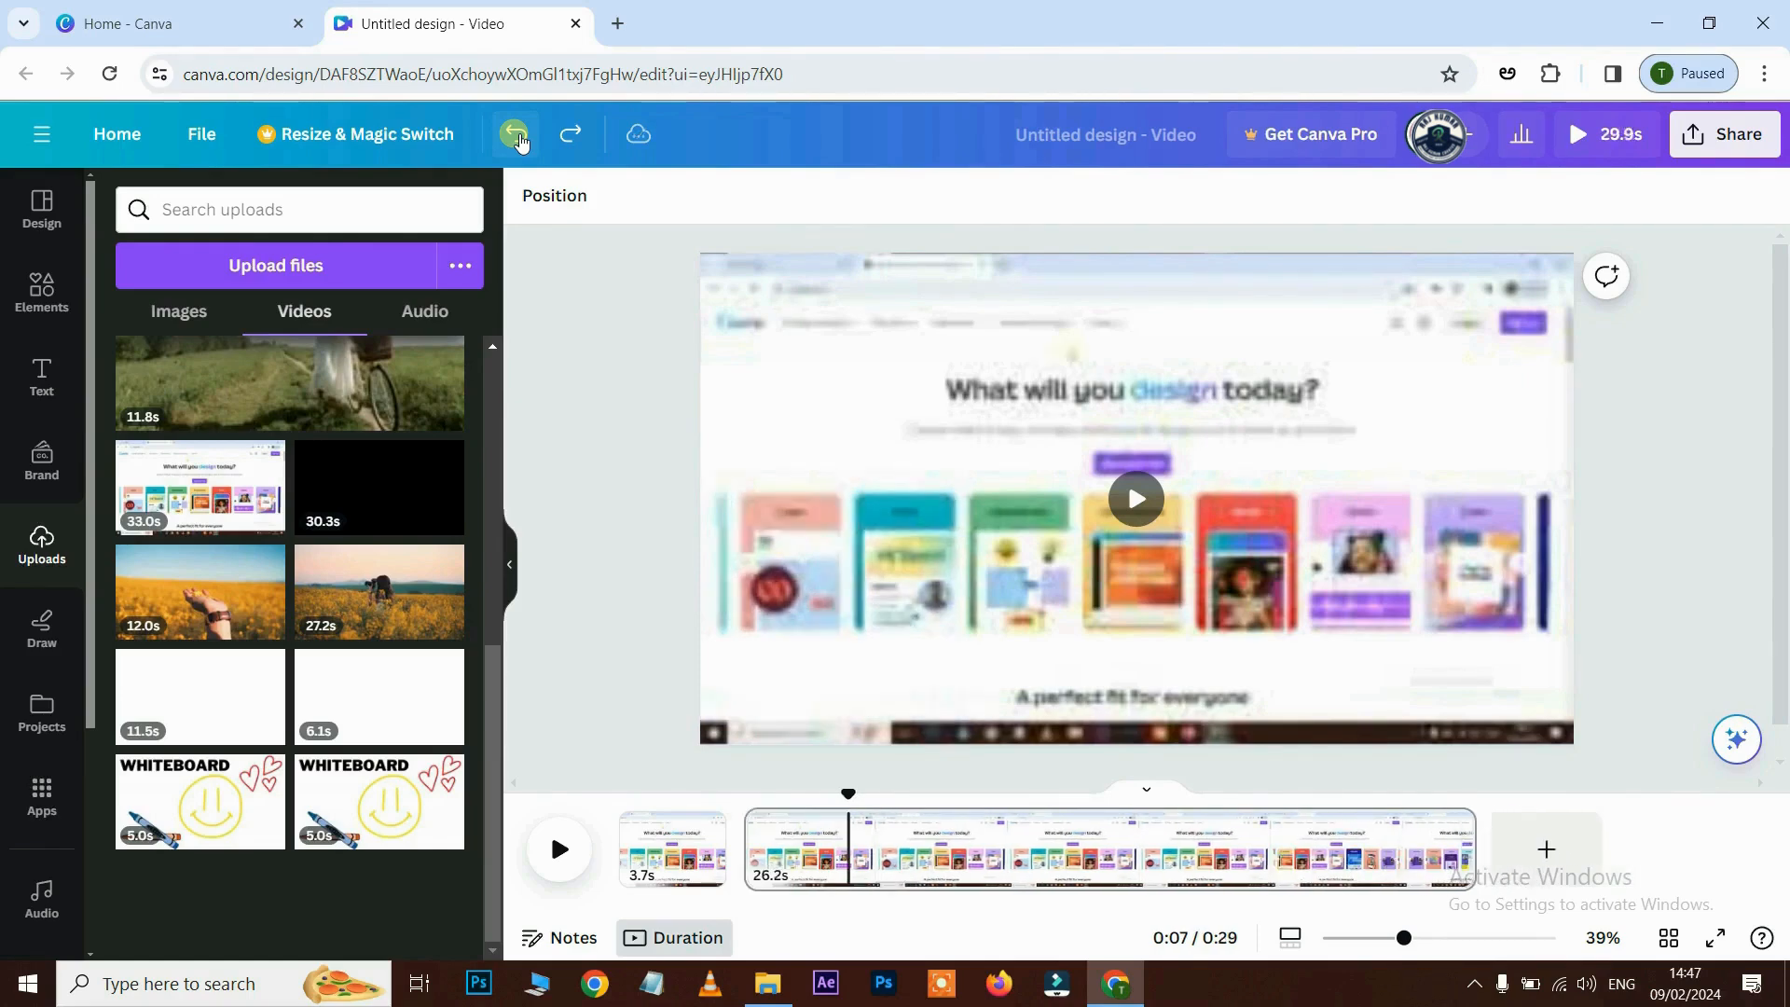
left_click(517, 137)
left_click(518, 137)
left_click(517, 137)
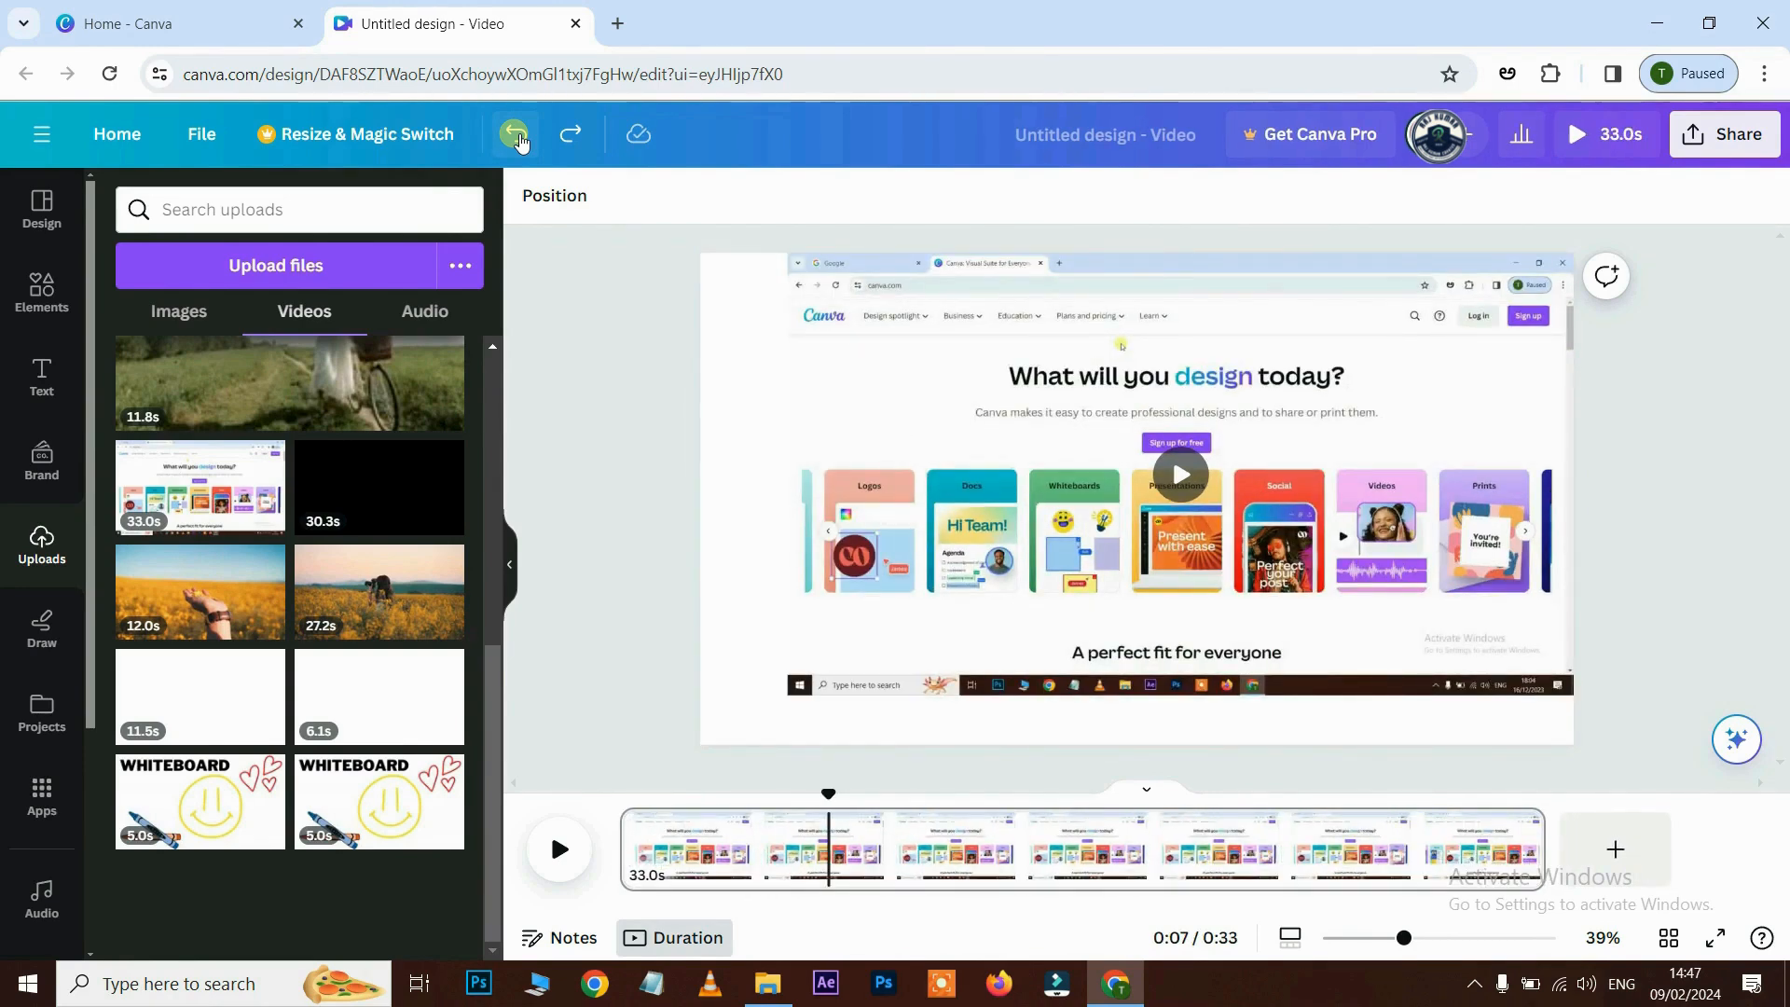
- Reapply the undone size, position and split edits, then move the playhead near the start
left_click(569, 135)
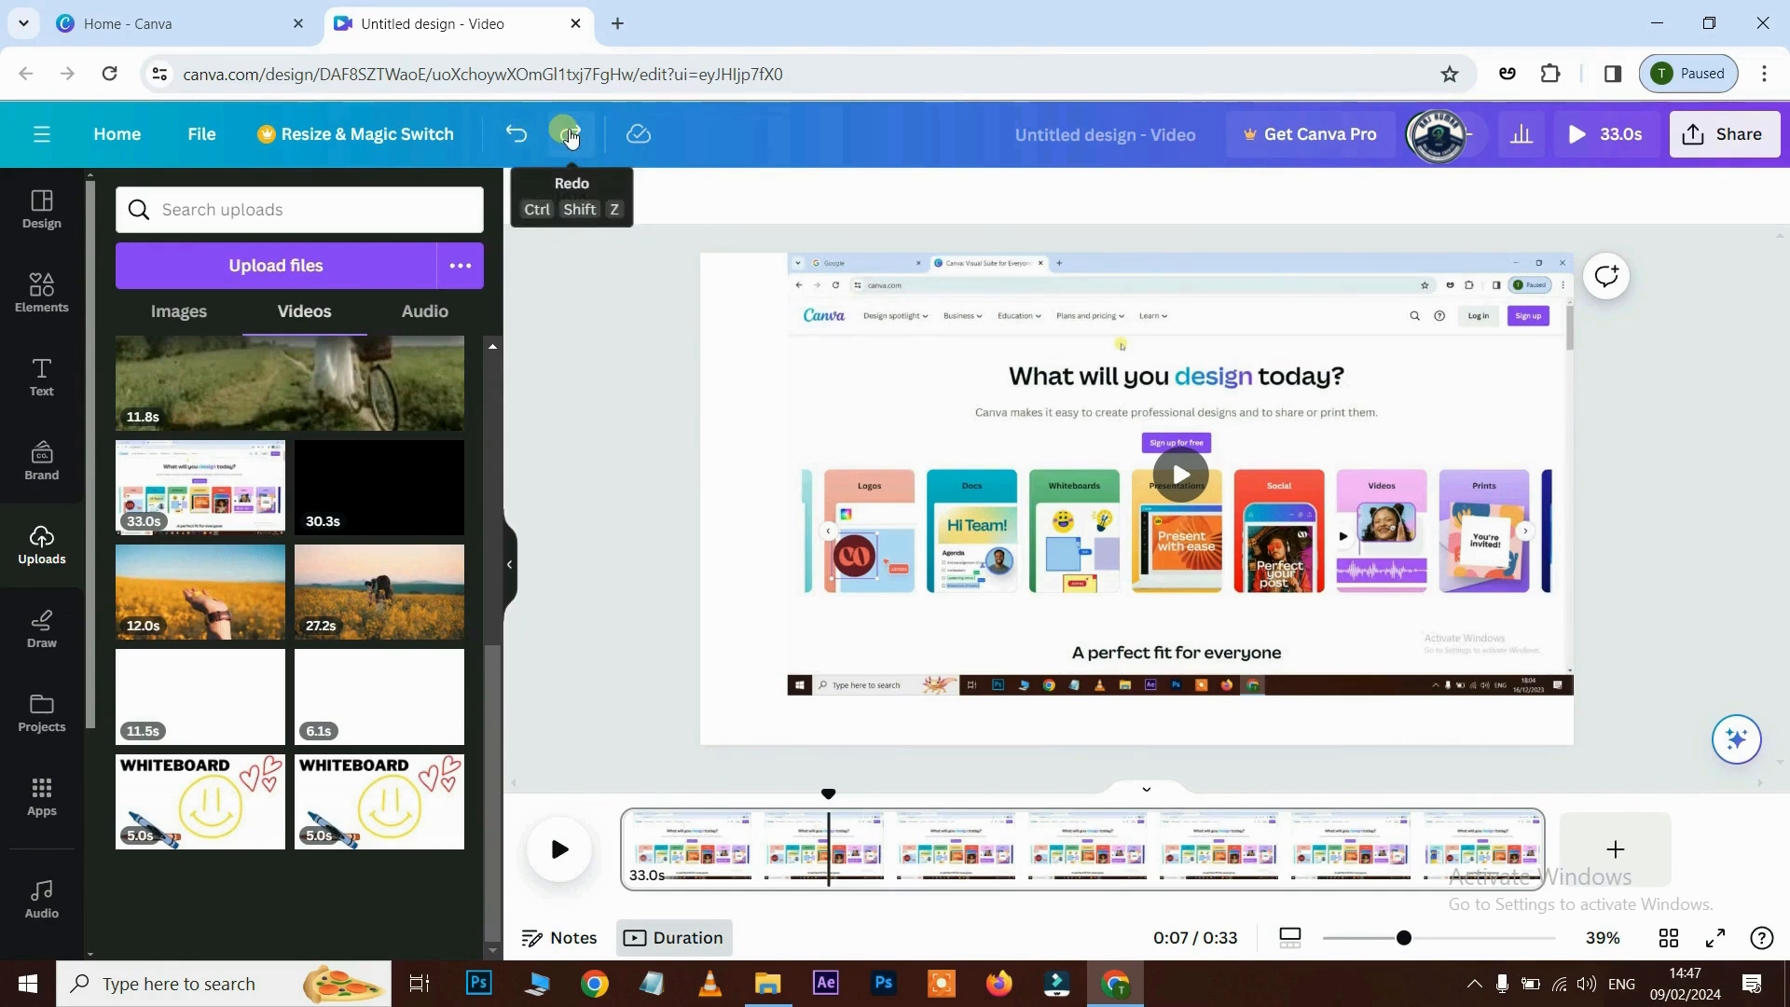
left_click(571, 135)
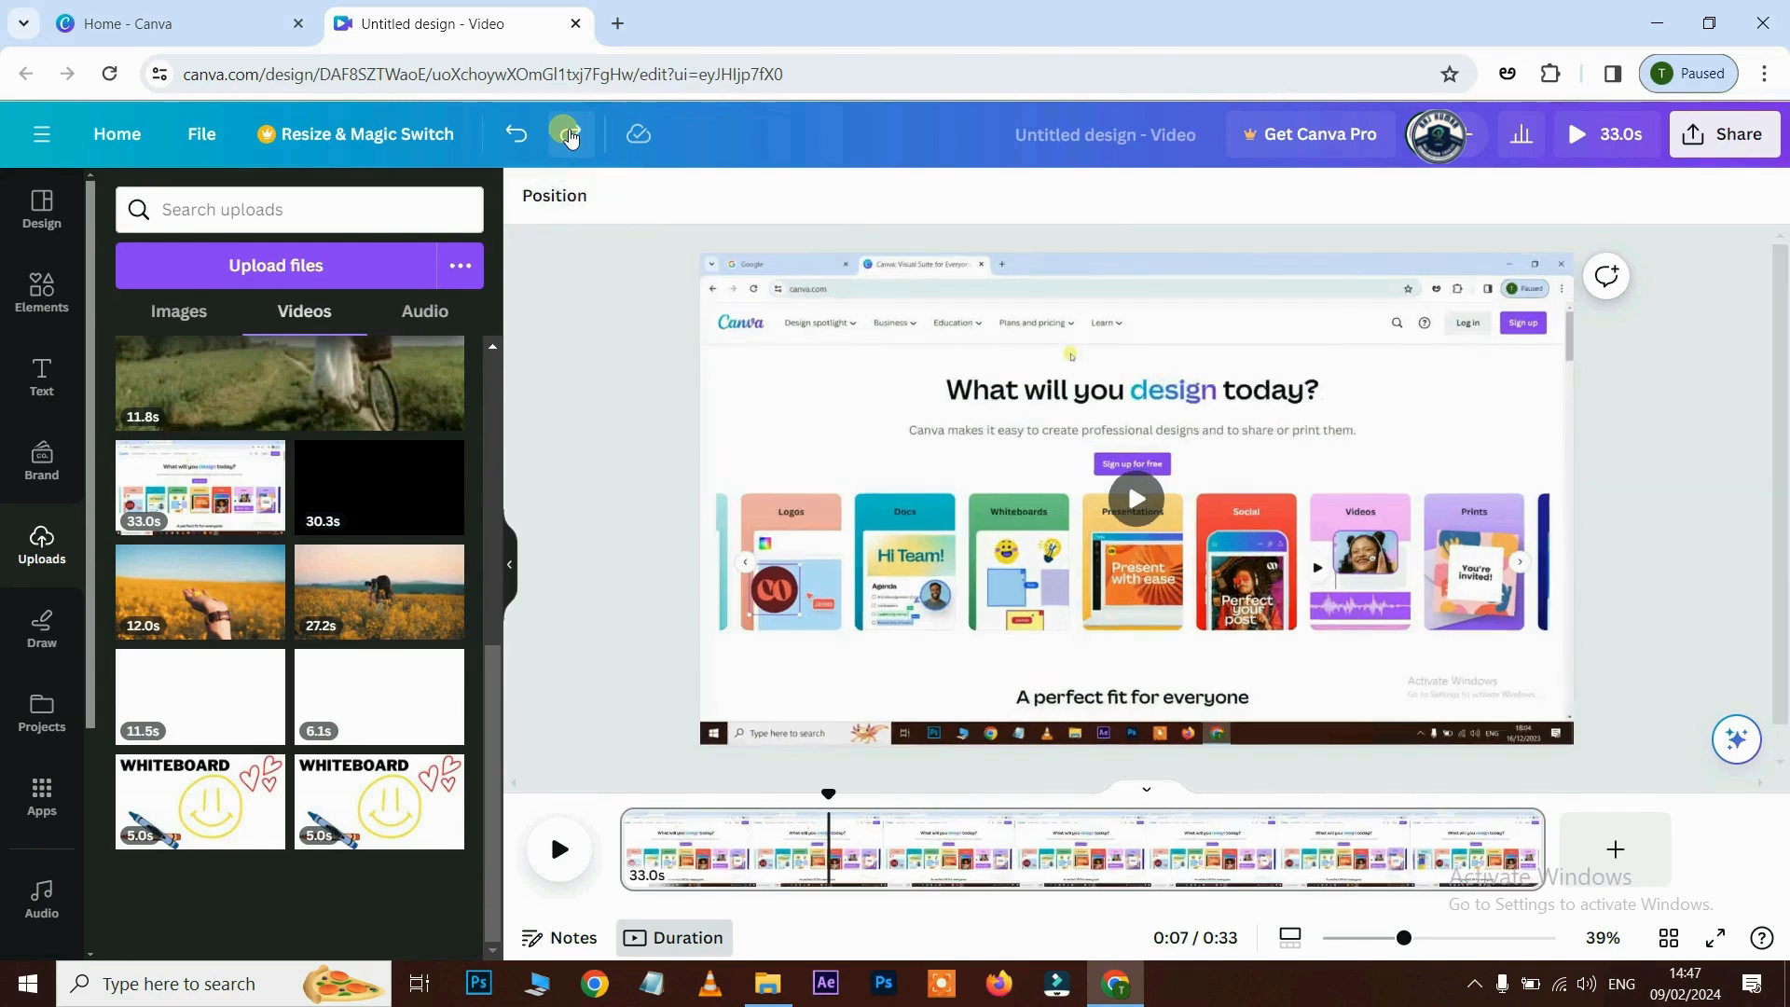
left_click(570, 135)
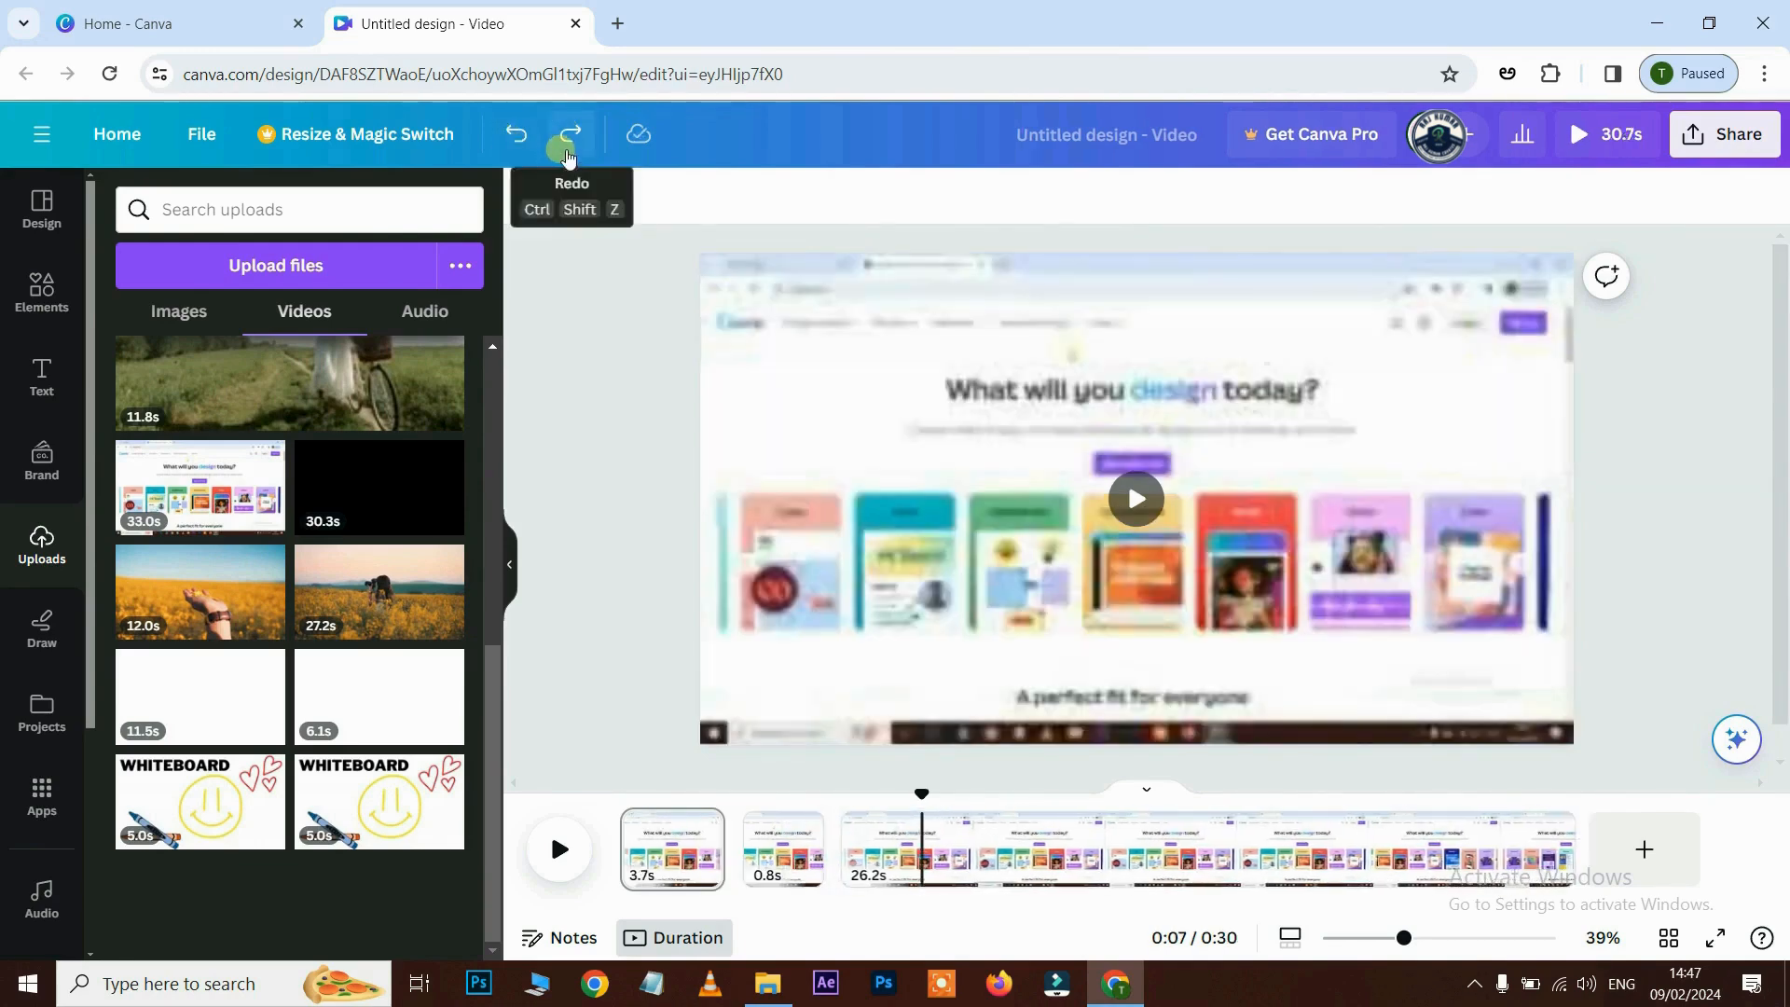
key("ctrl+y")
key("ctrl+y")
key("ctrl+y")
key("ctrl+y")
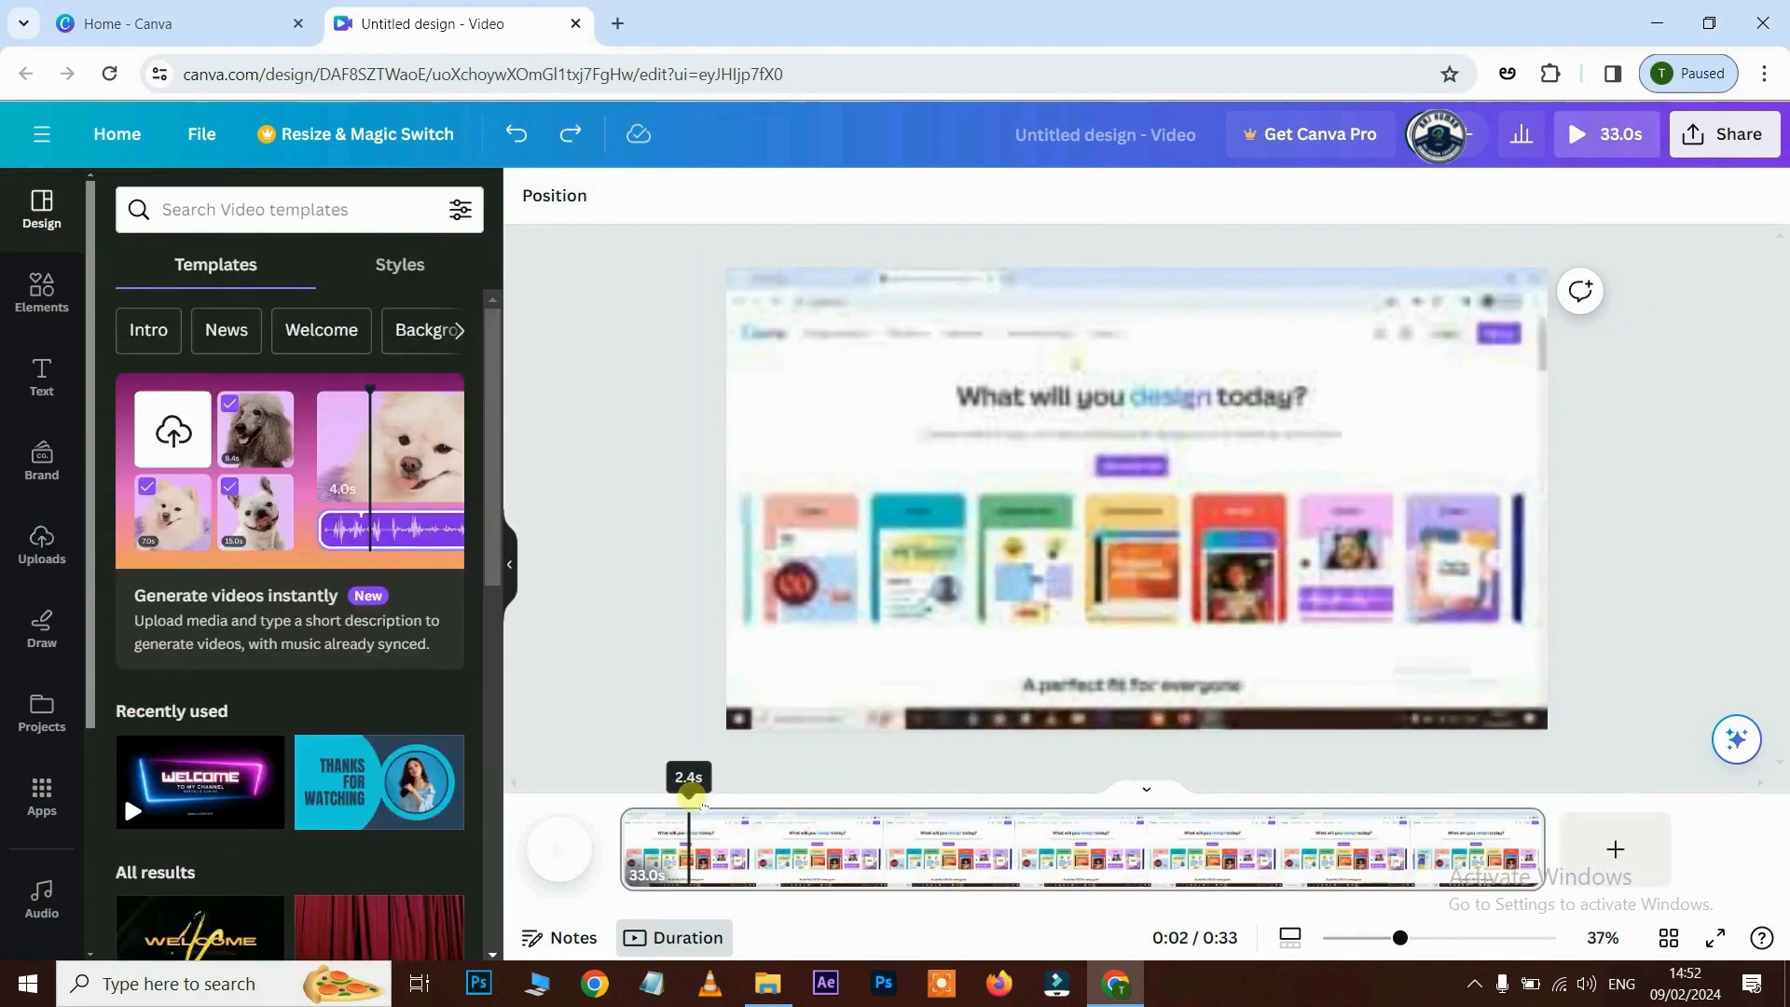
left_click_drag(687, 807, 627, 806)
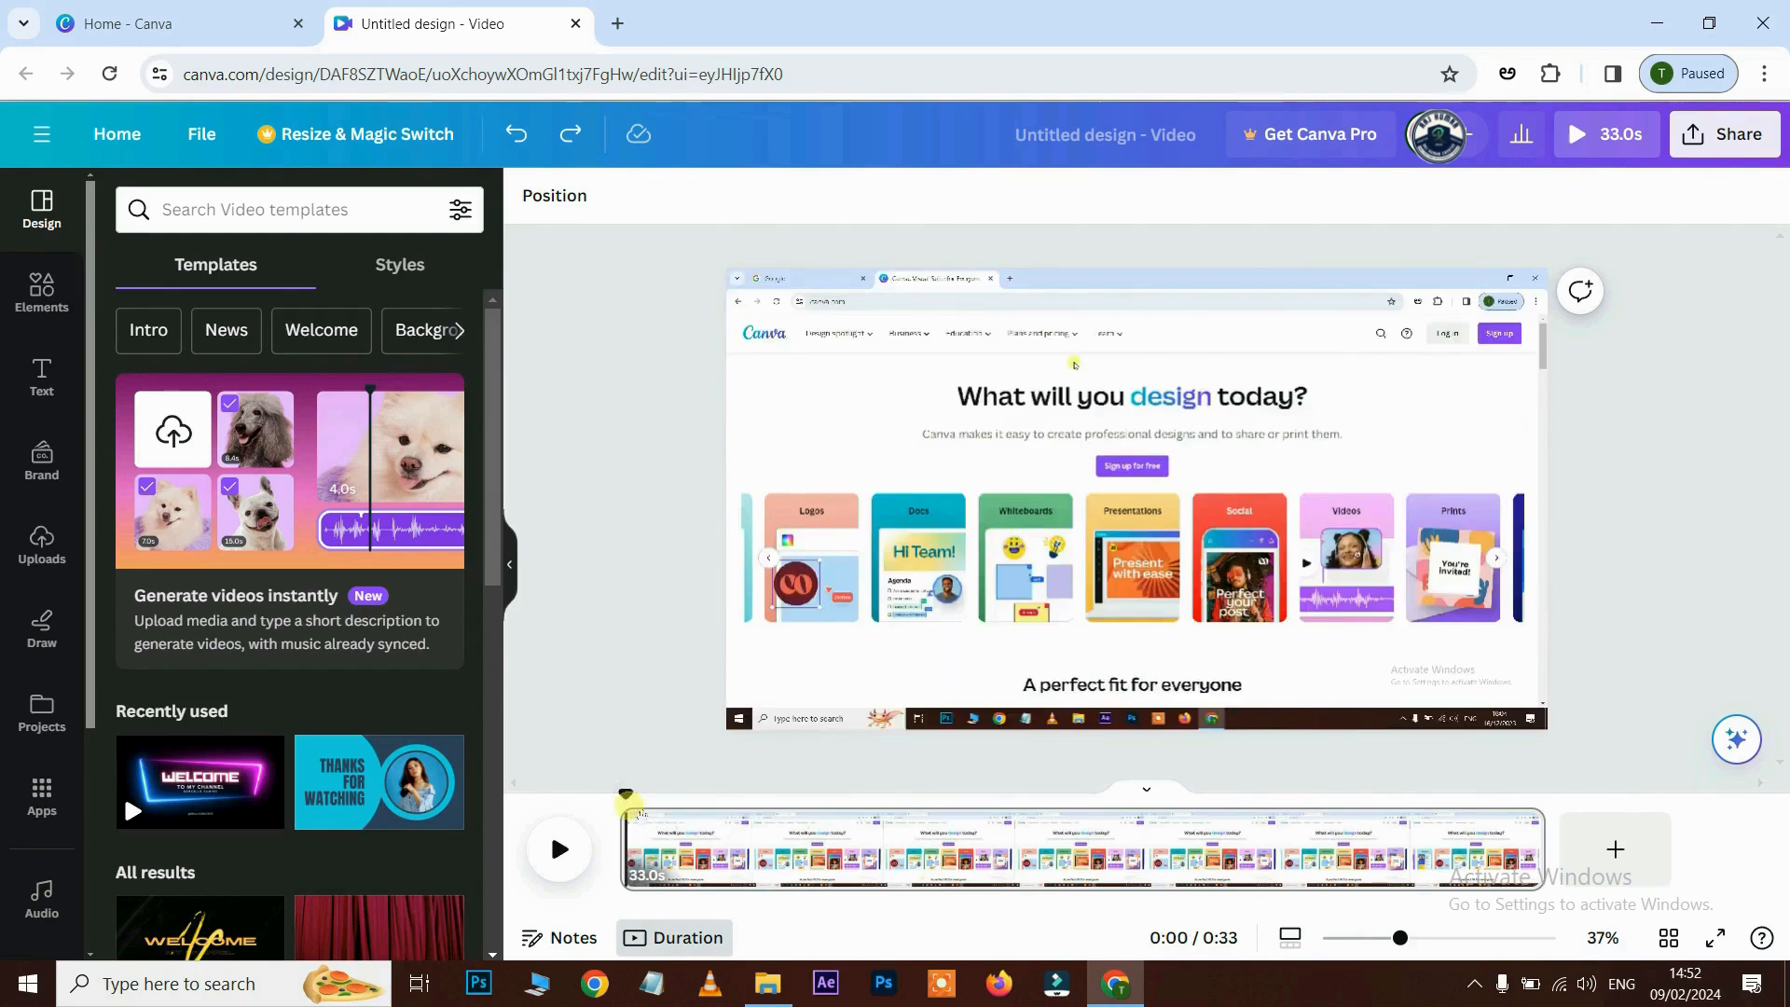
- Trim the start of the recording so the clip runs 30.7s, and preview it
key("space")
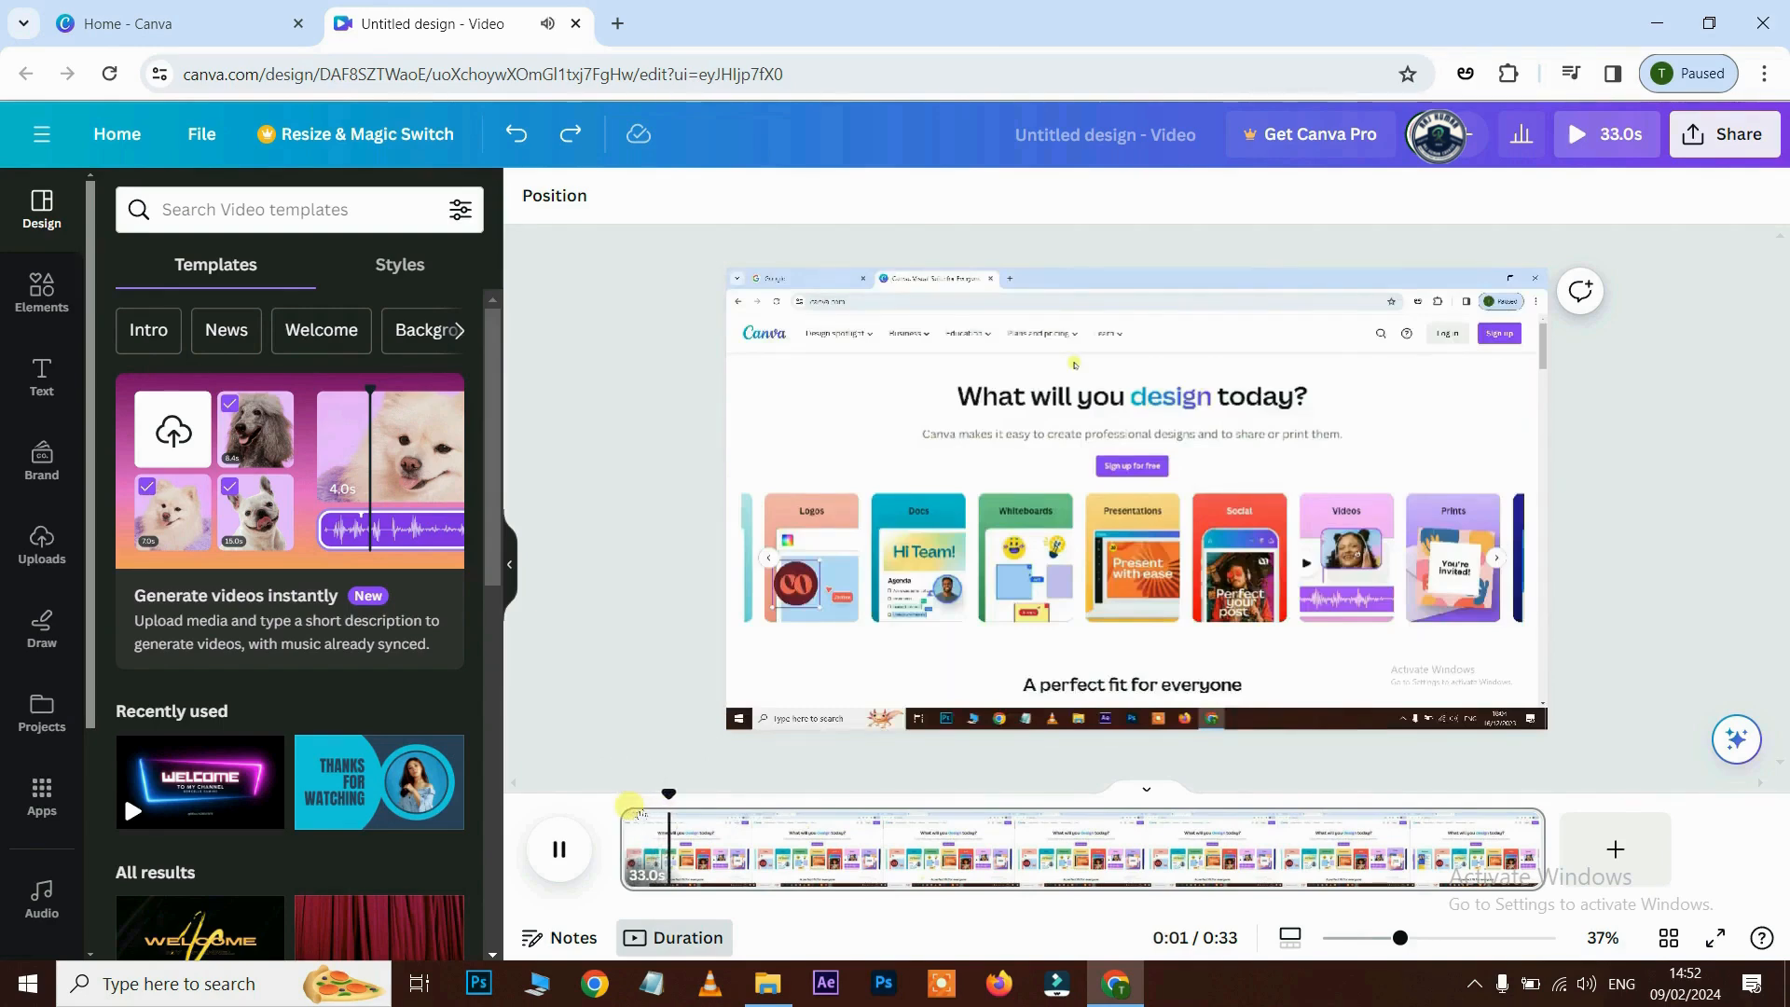
key("space")
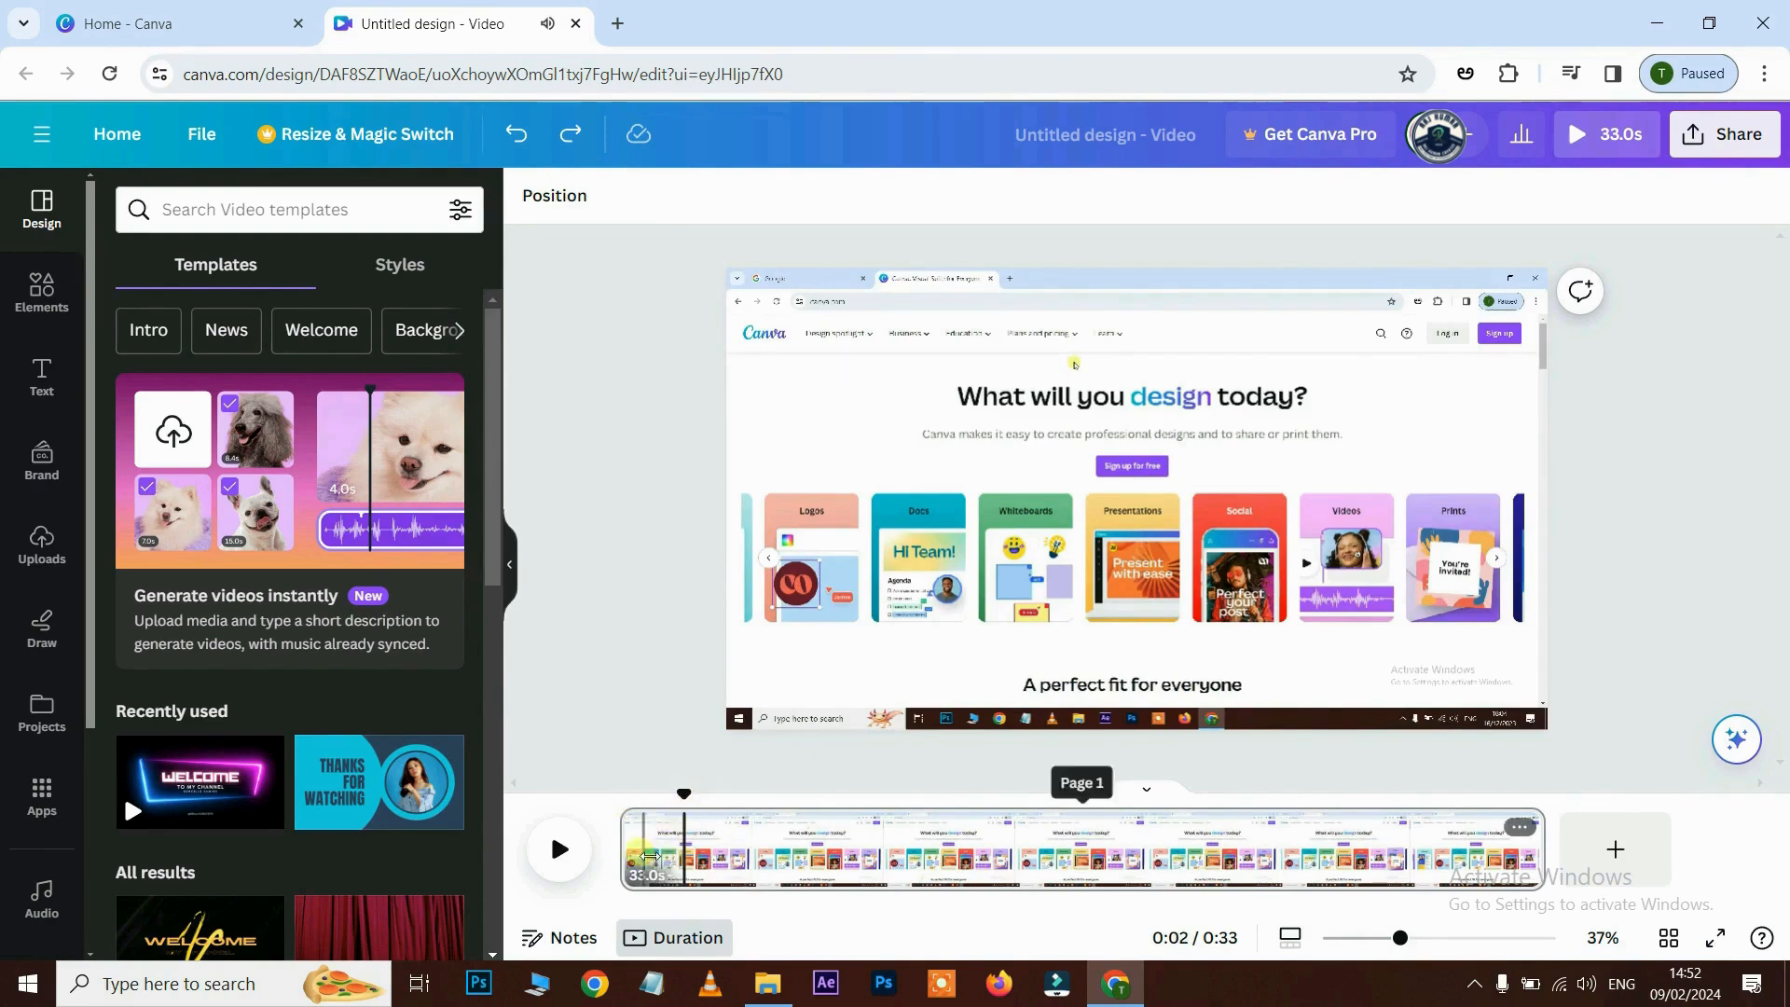
left_click_drag(650, 855, 638, 853)
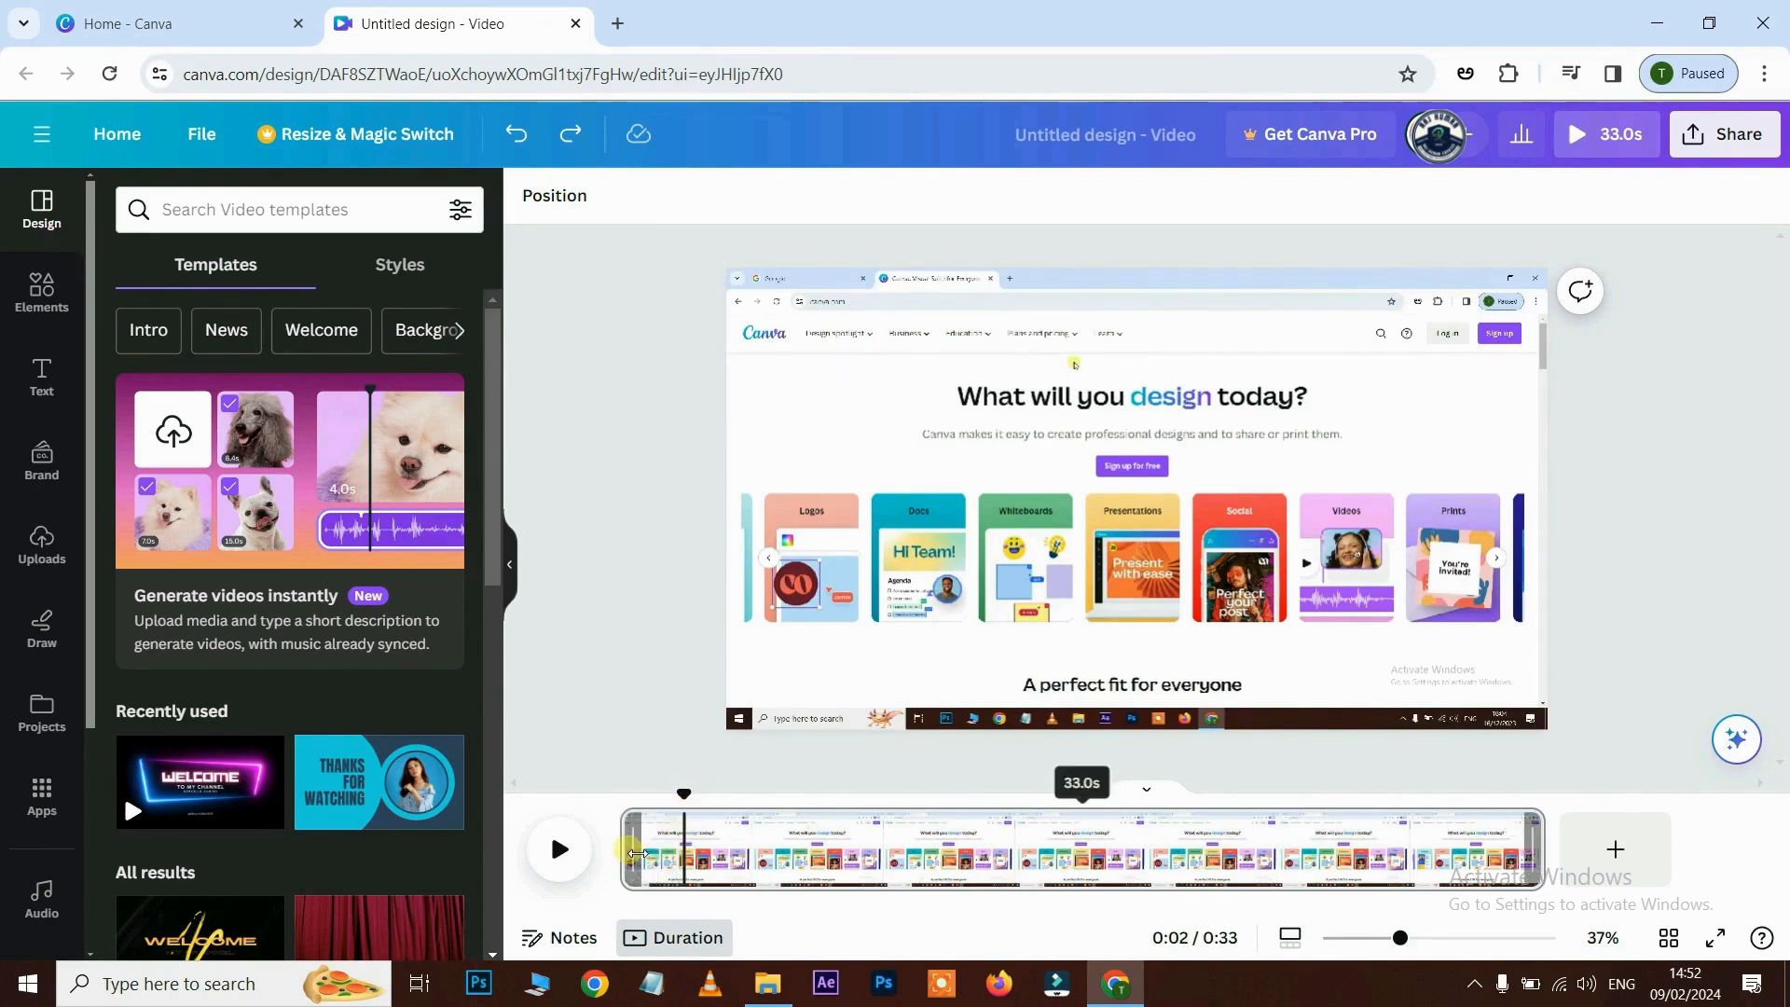
left_click_drag(642, 852, 699, 856)
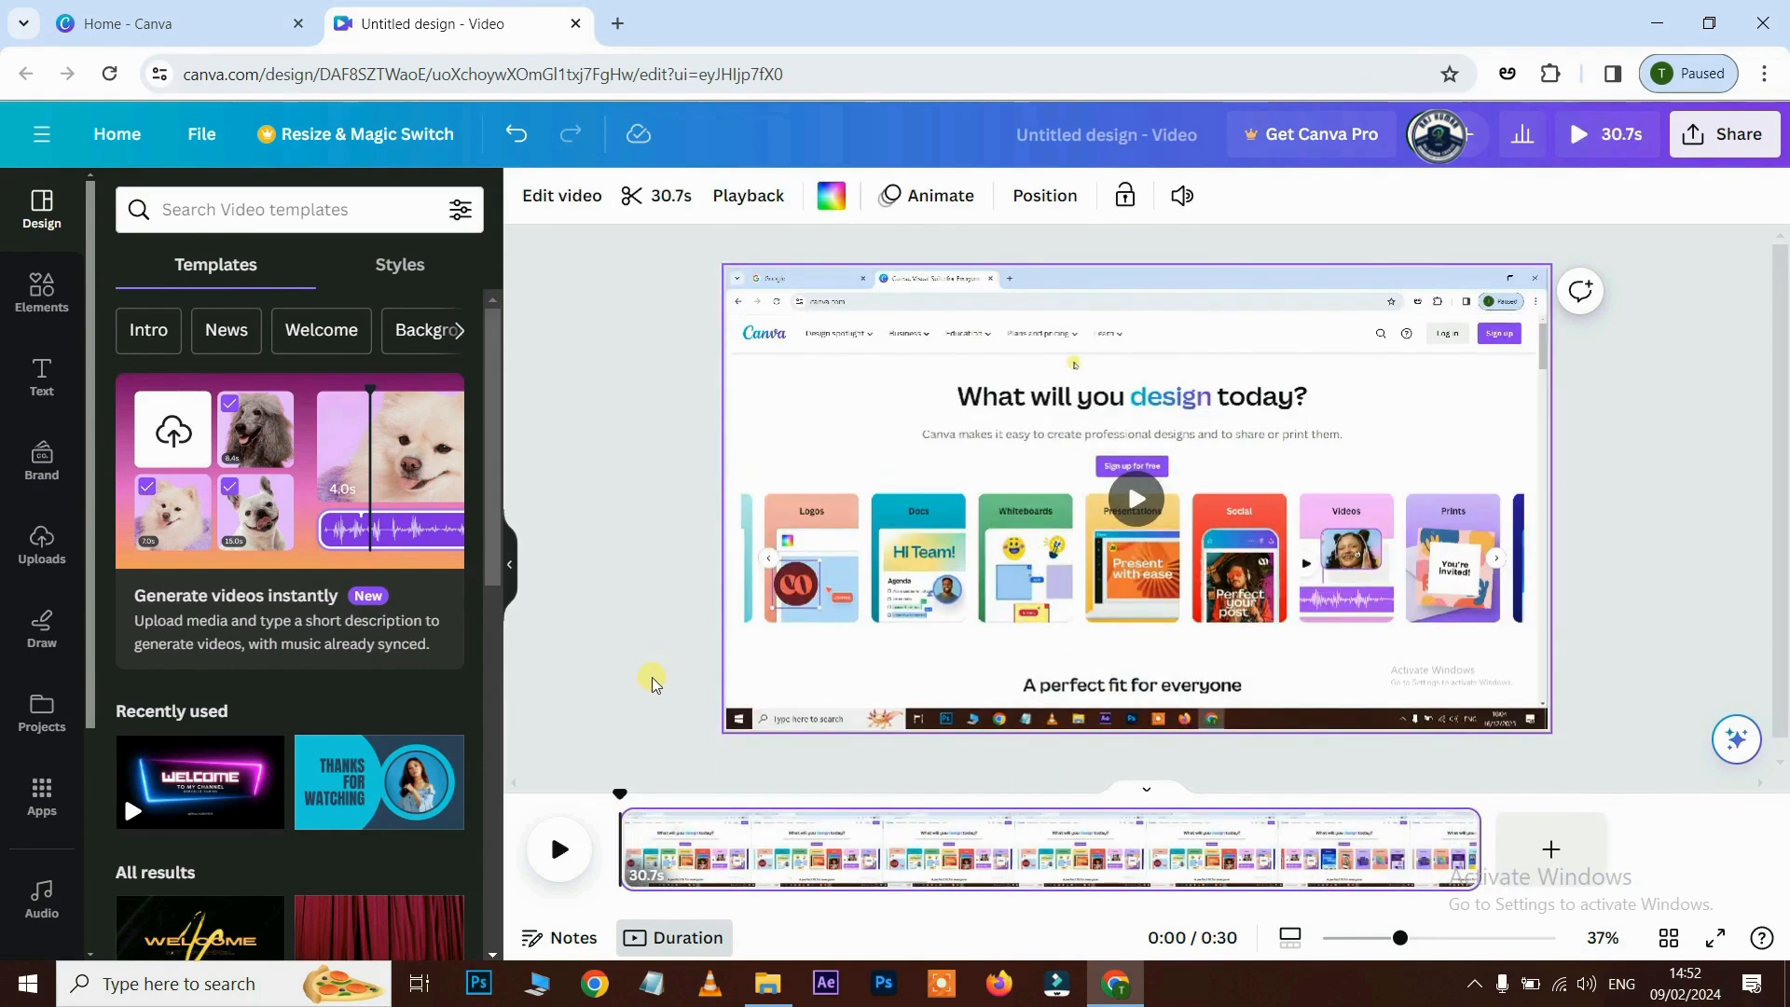
key("space")
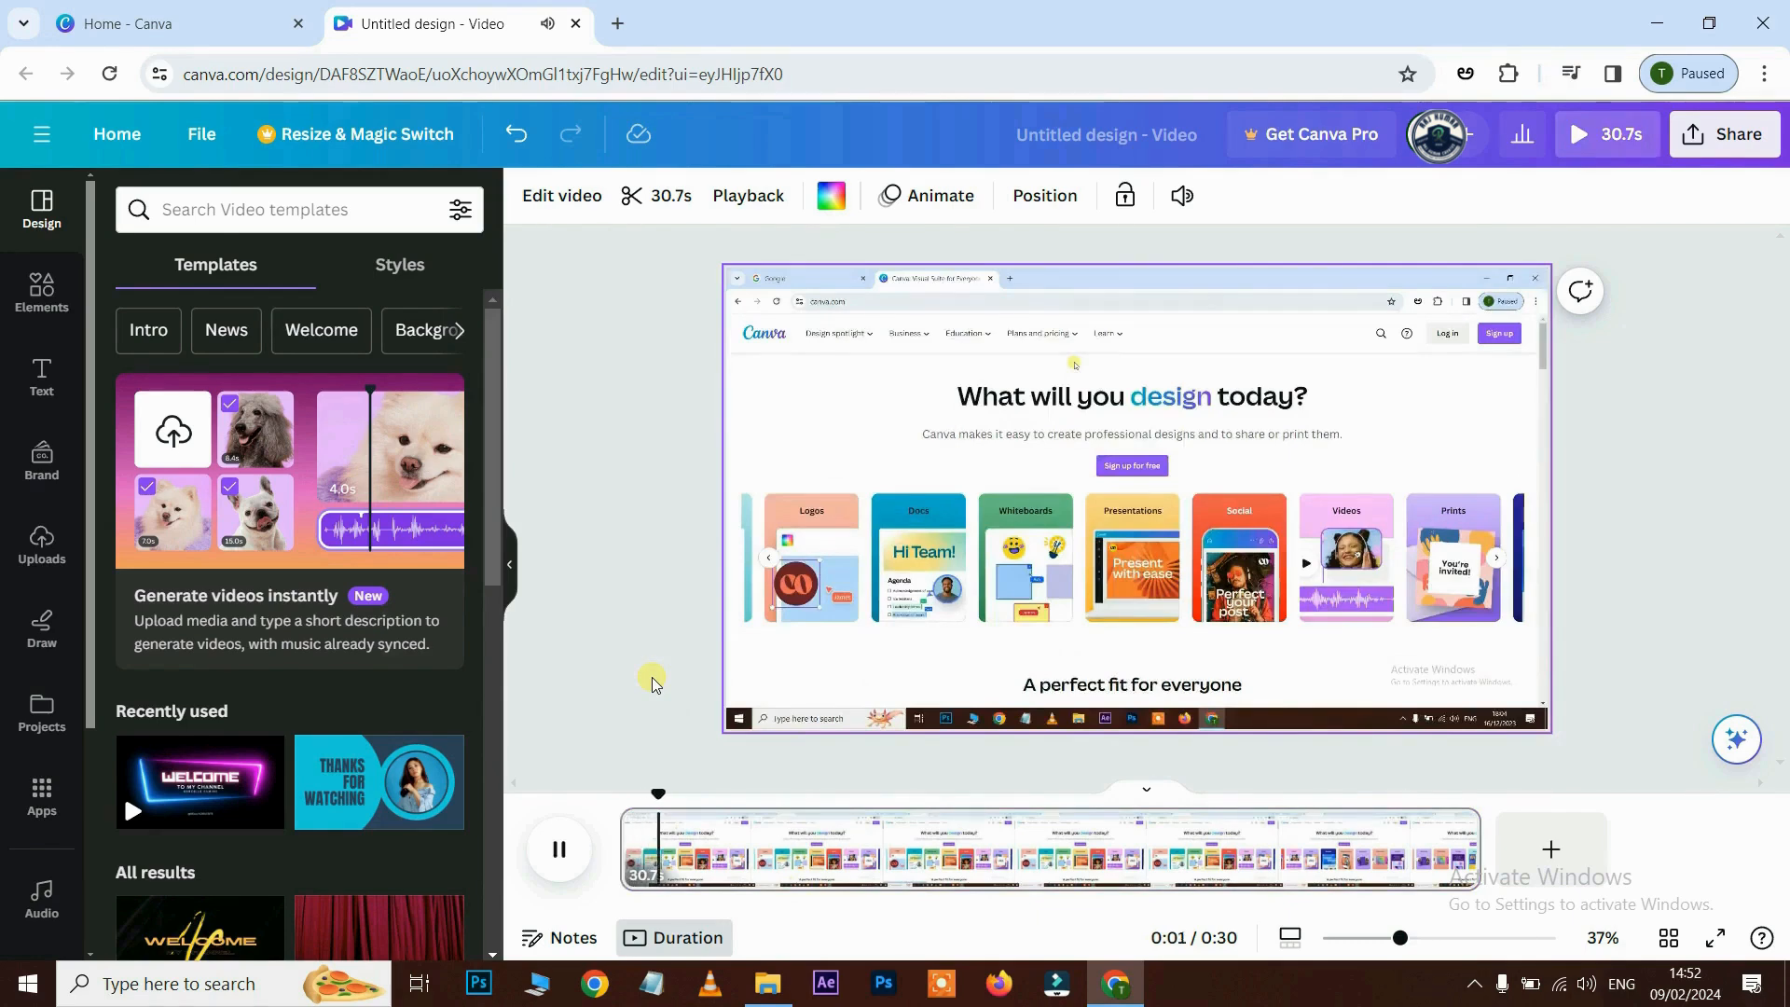
key("space")
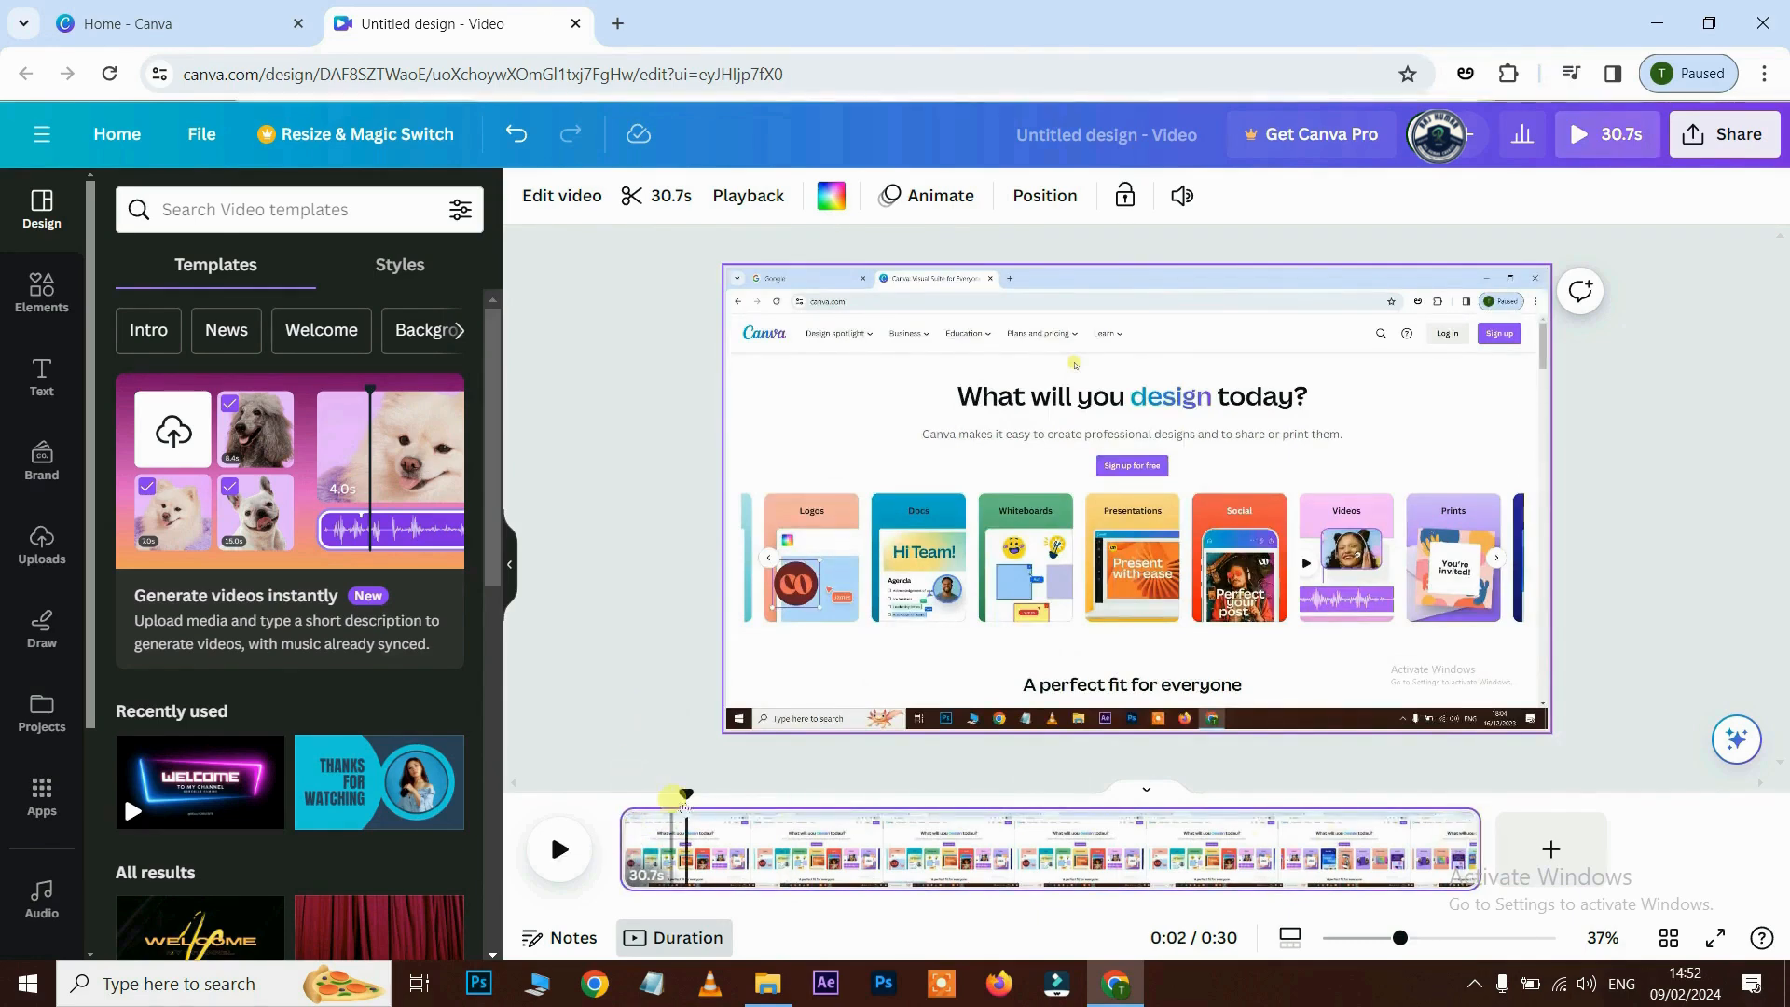
- Play the ending, shorten the clip's end, then extend it back to 30.7s
left_click_drag(686, 794, 1335, 772)
key("space")
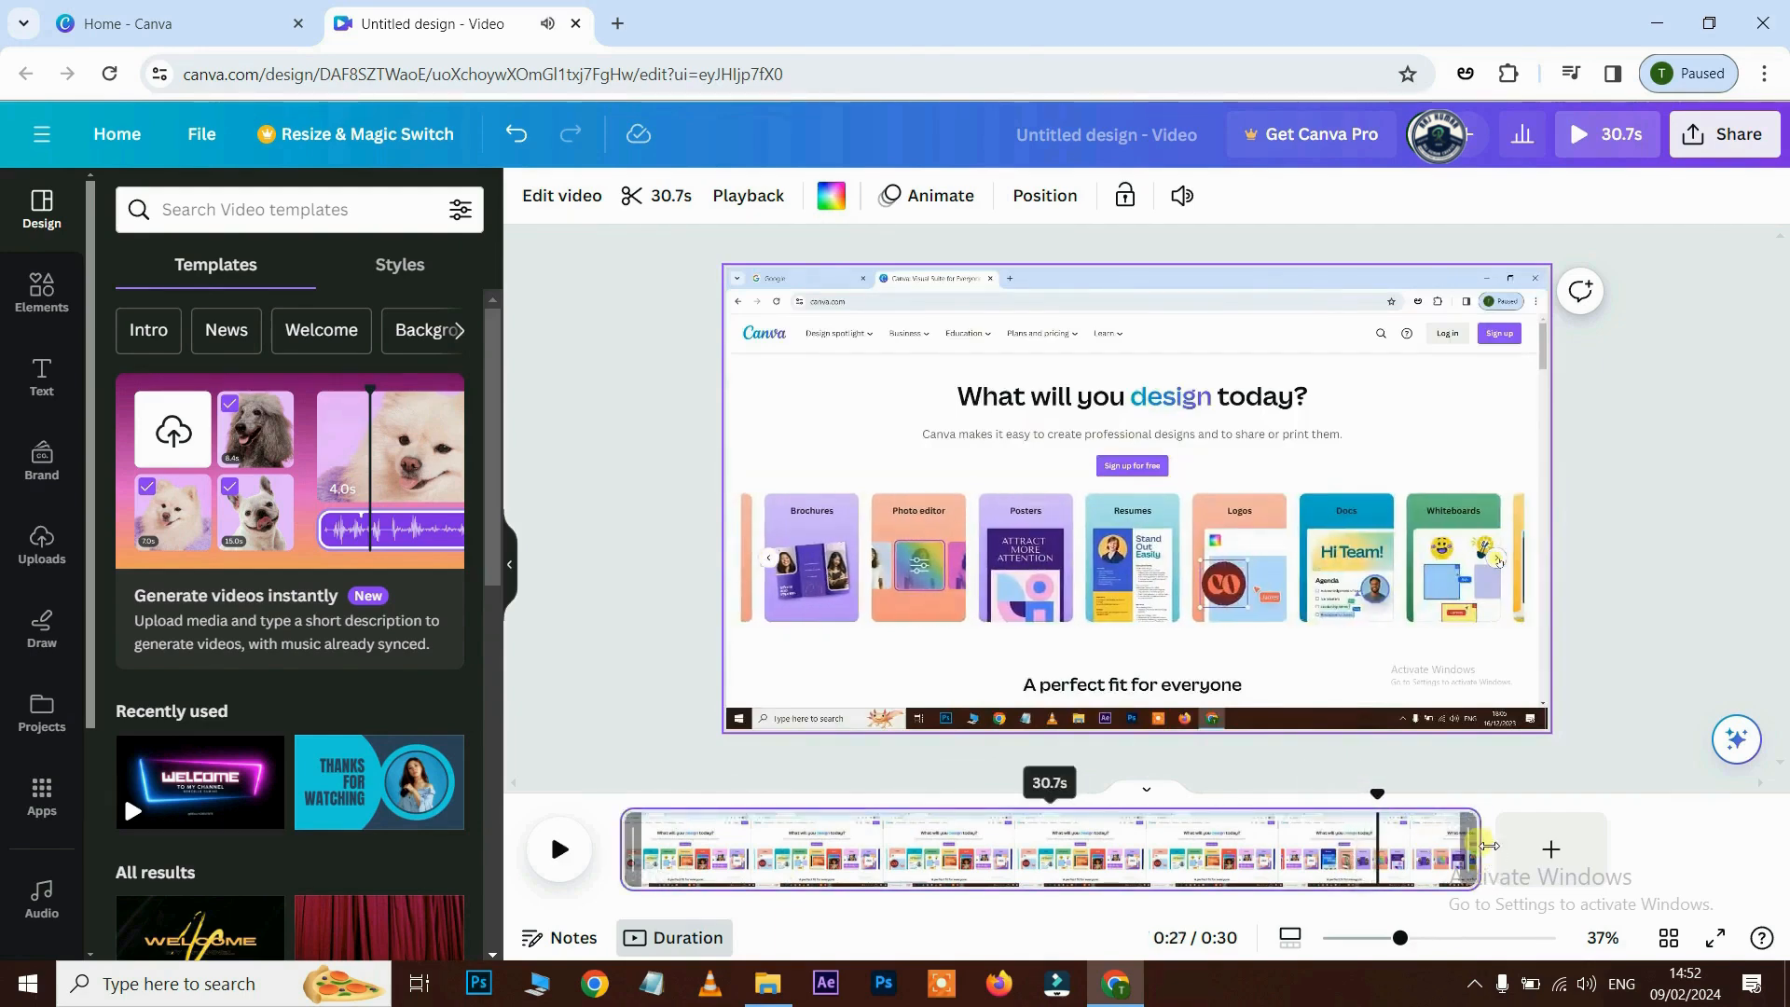
left_click_drag(1478, 849, 1392, 844)
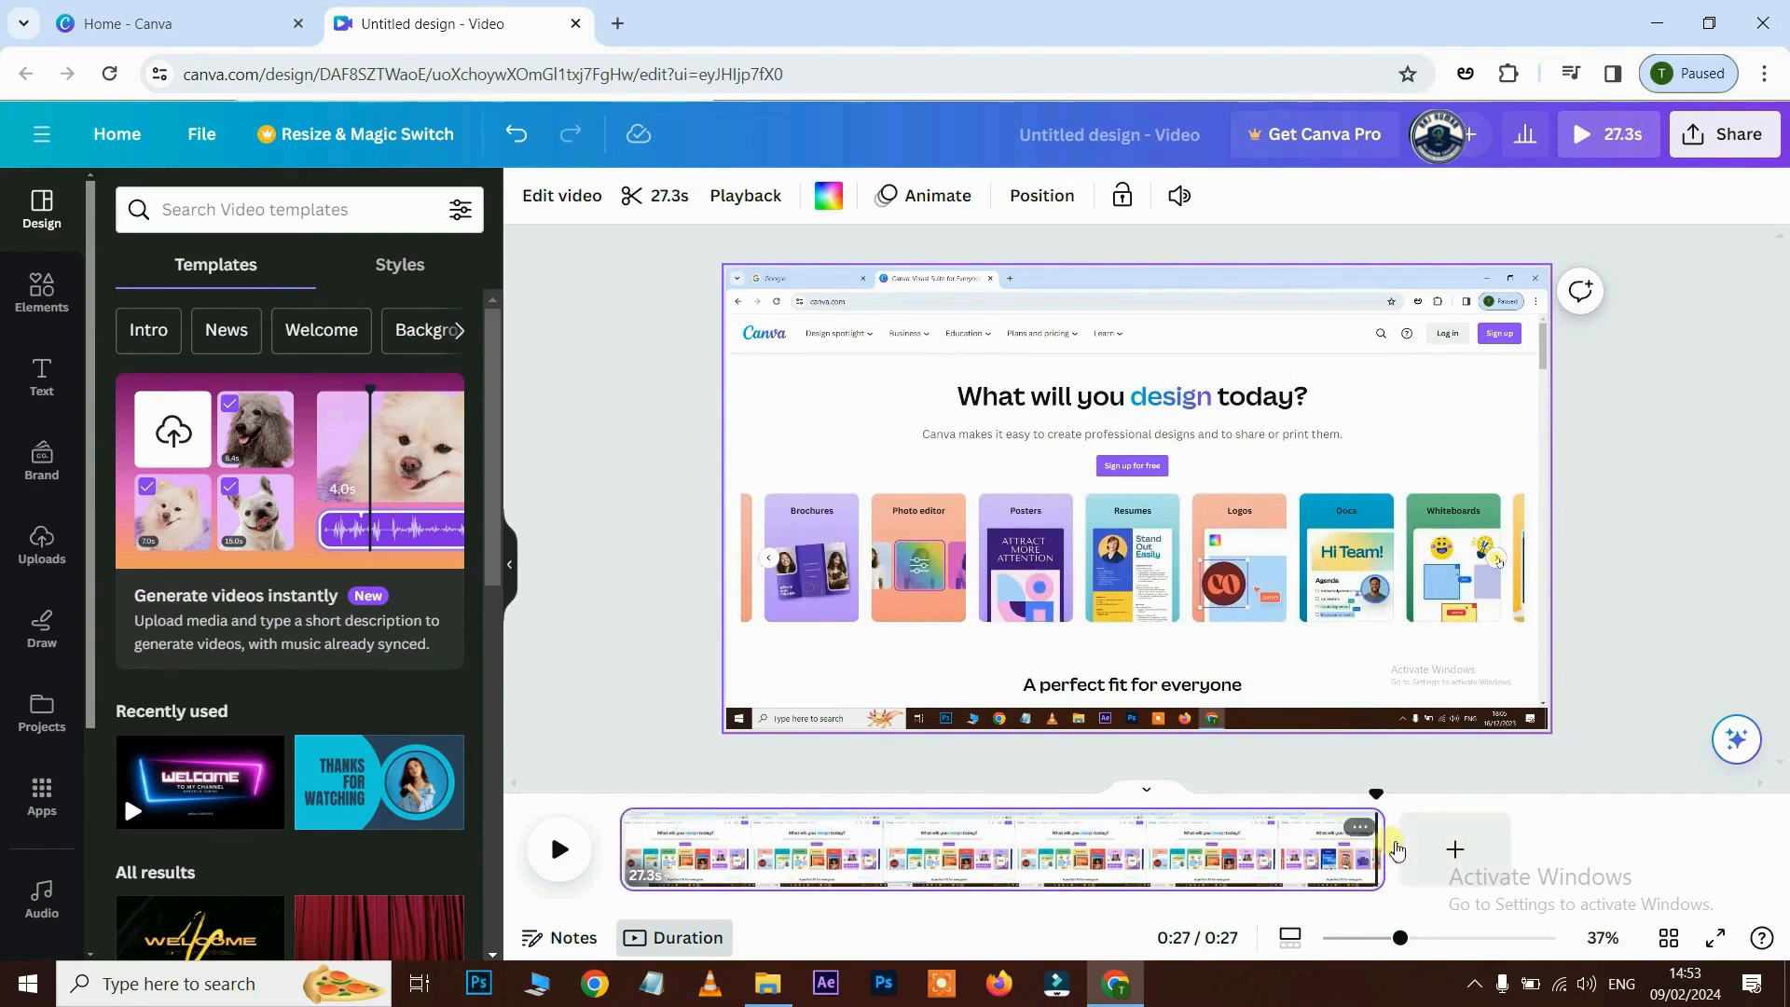
left_click_drag(1392, 844, 1506, 836)
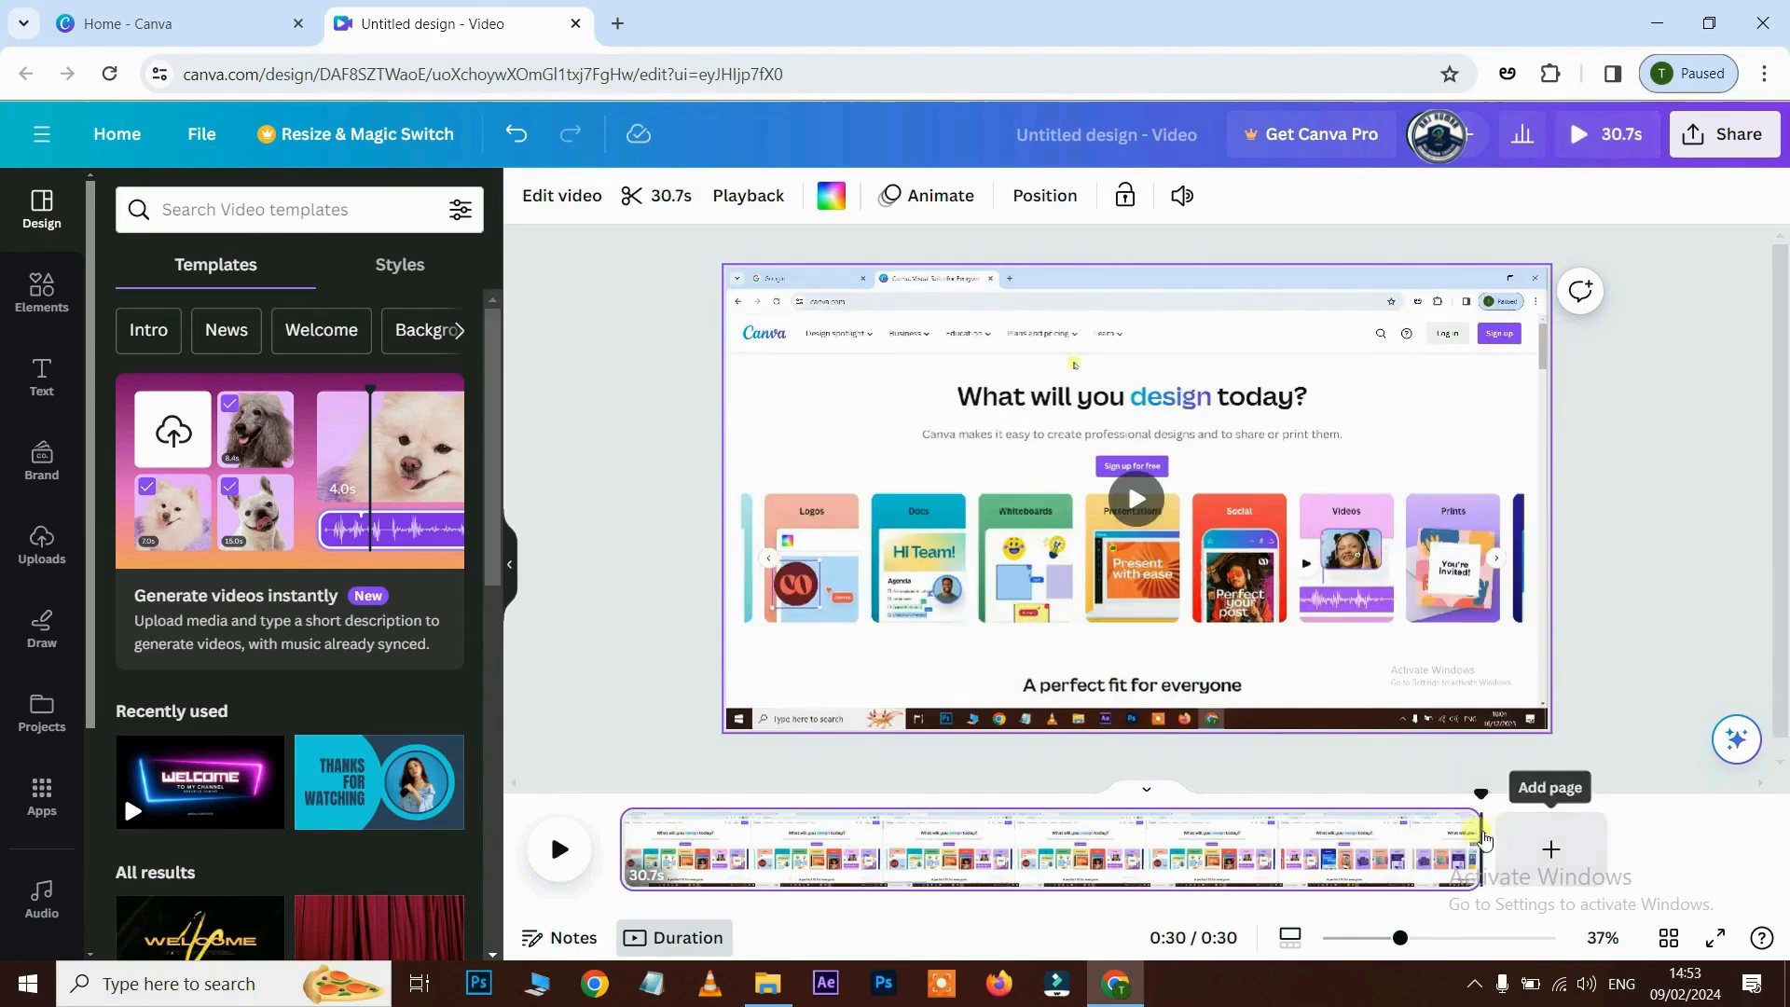
left_click(1441, 798)
- Split the recording at 0:13, then trim the pieces to 13.9 s and 9.9 s
left_click(557, 848)
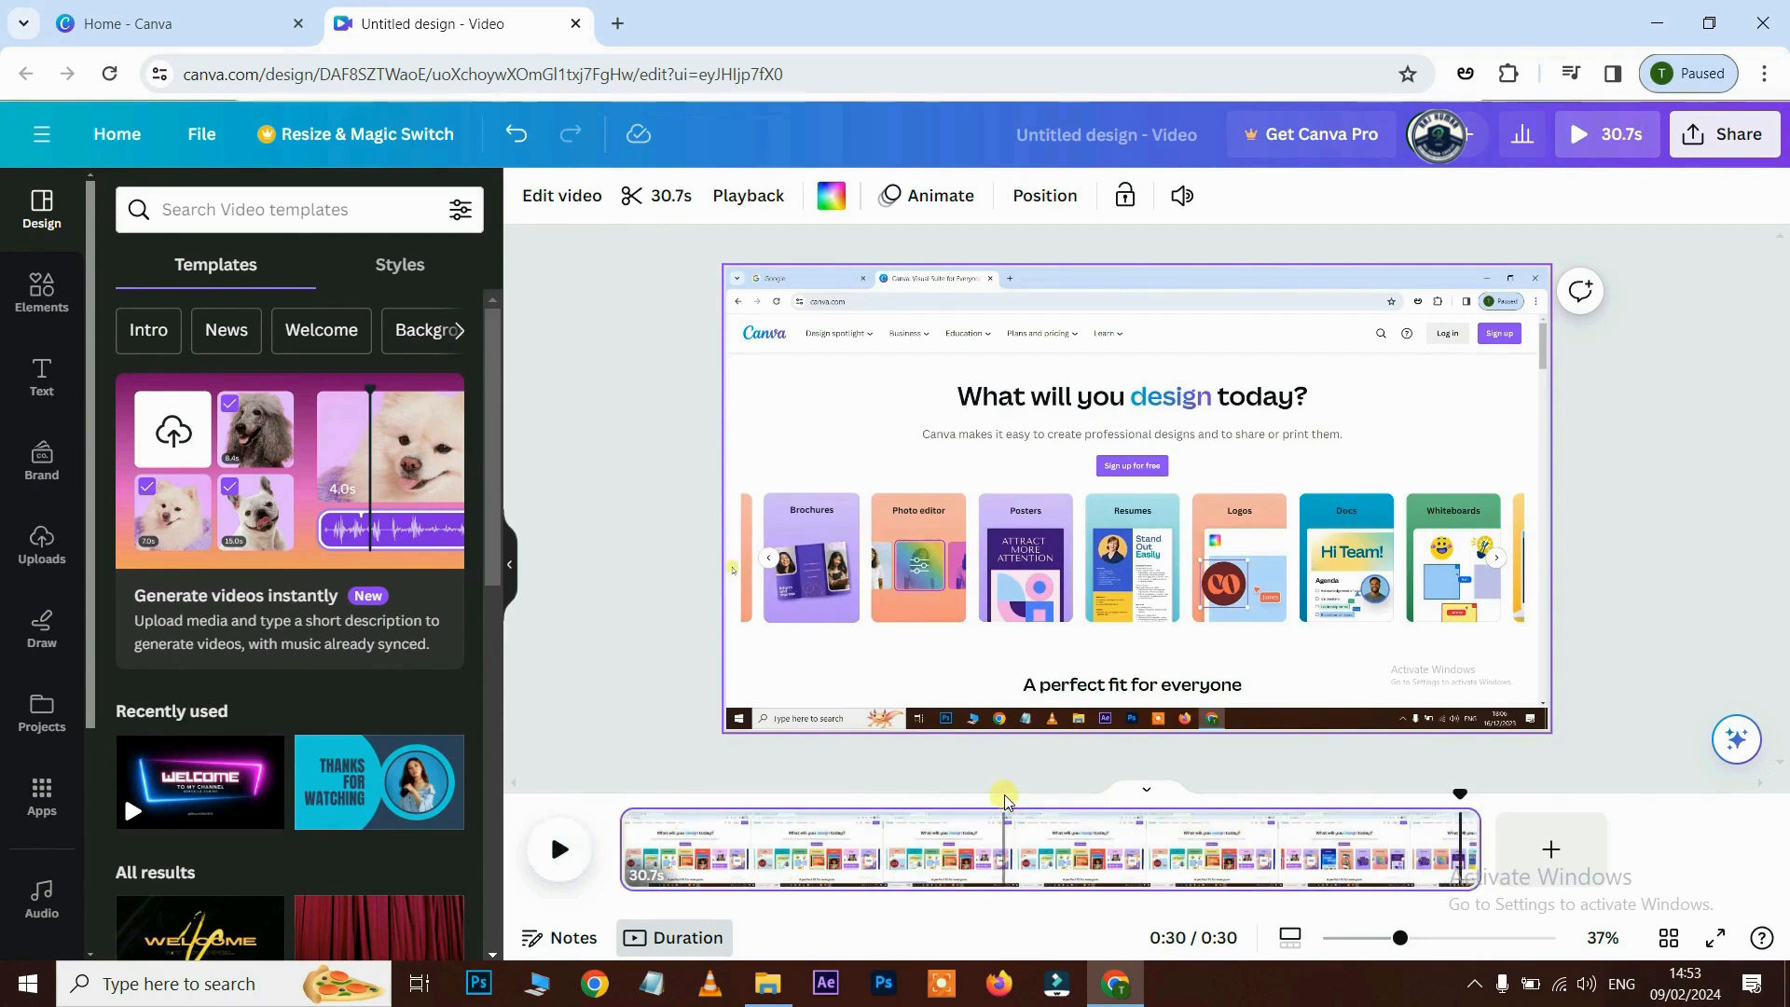
left_click(1003, 841)
right_click(1007, 841)
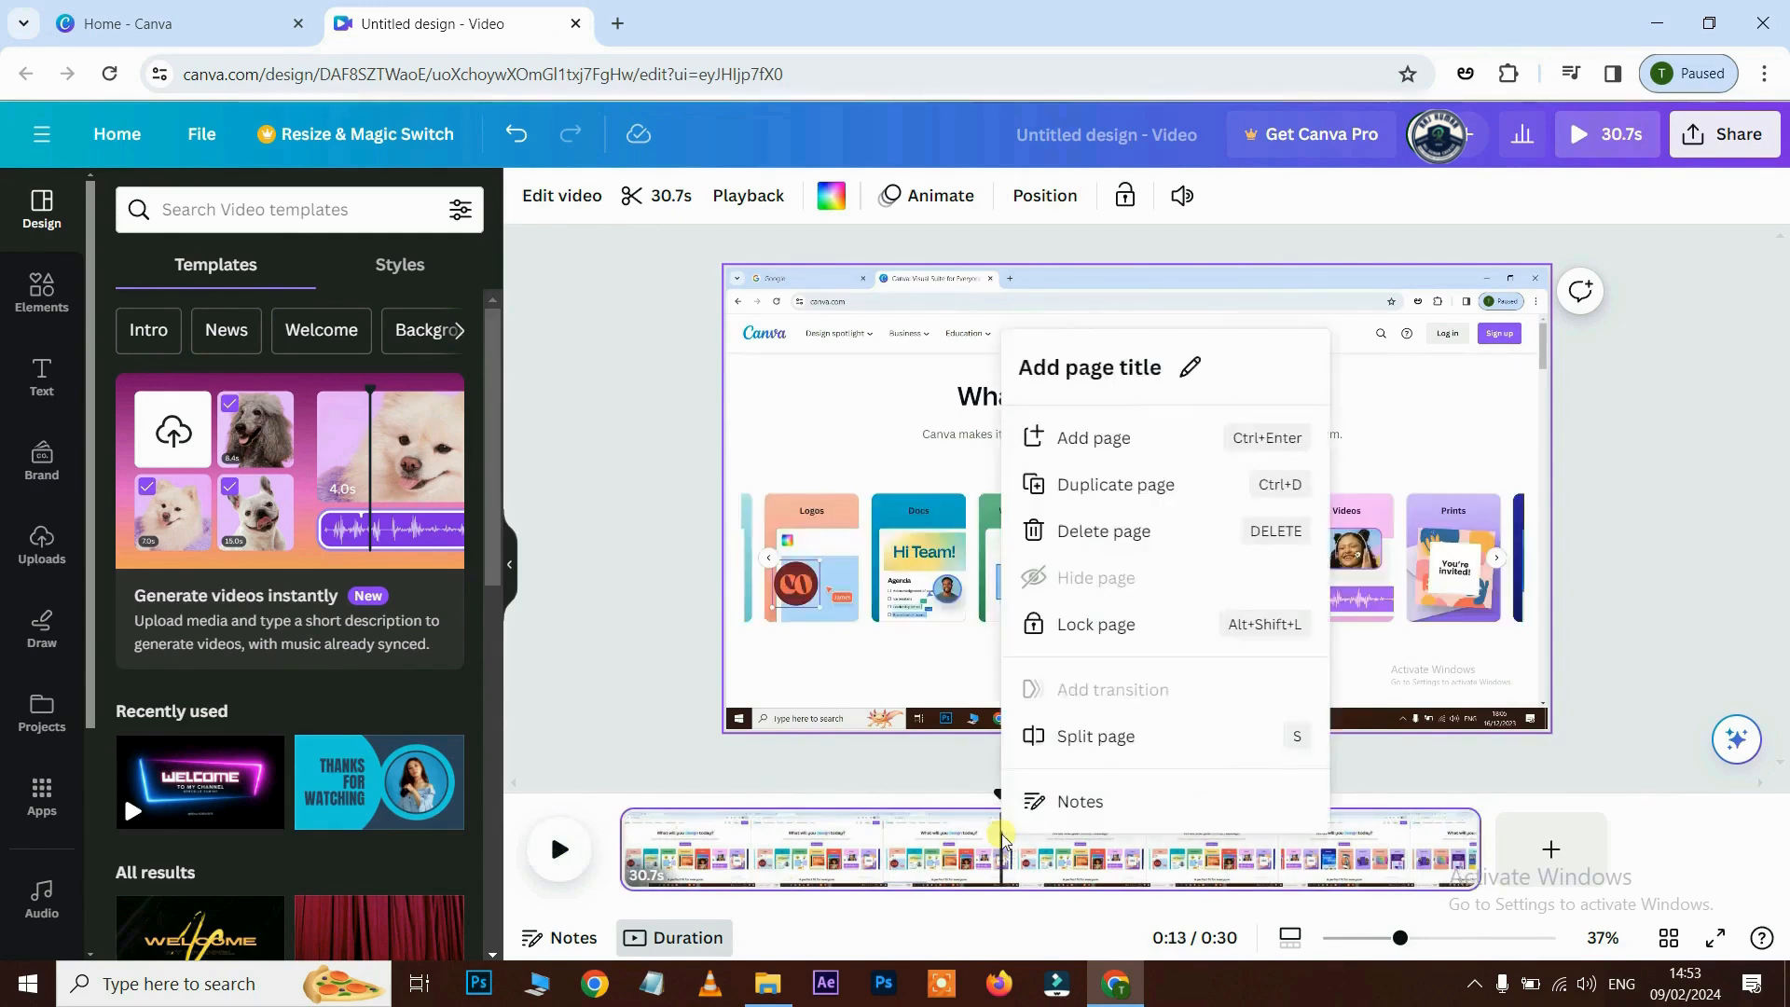
left_click(1082, 737)
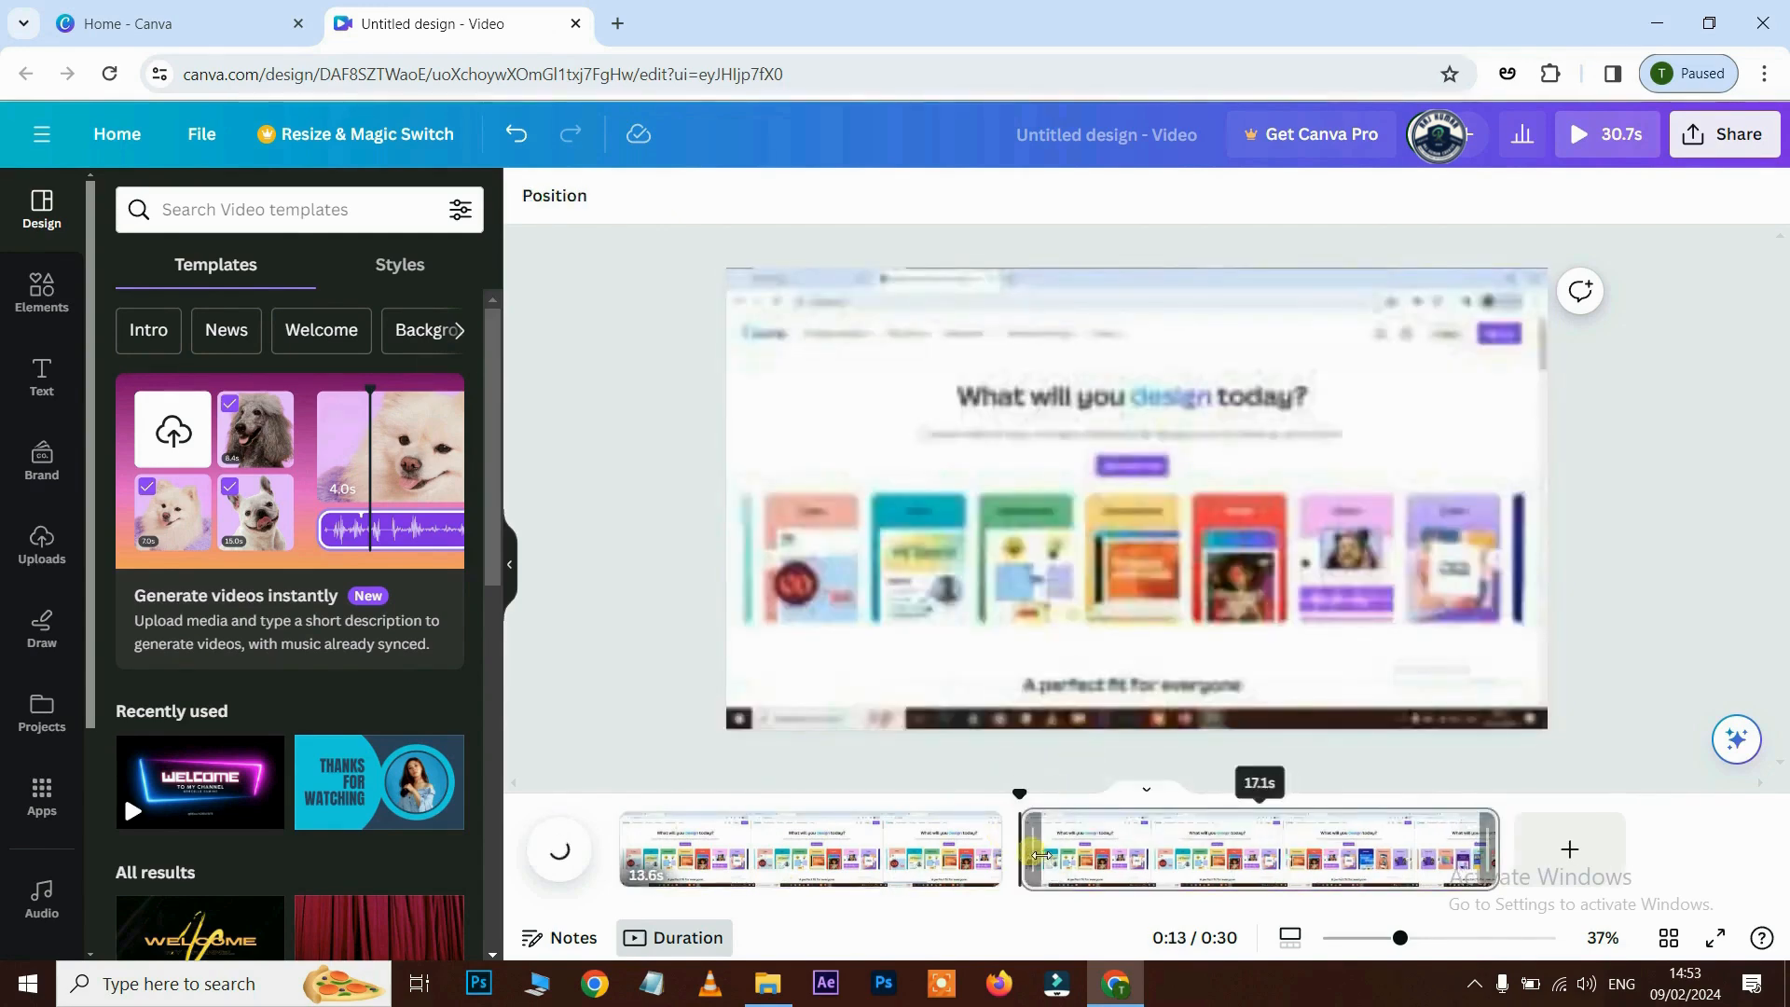
left_click_drag(1044, 870, 1135, 850)
left_click_drag(1135, 850, 1130, 851)
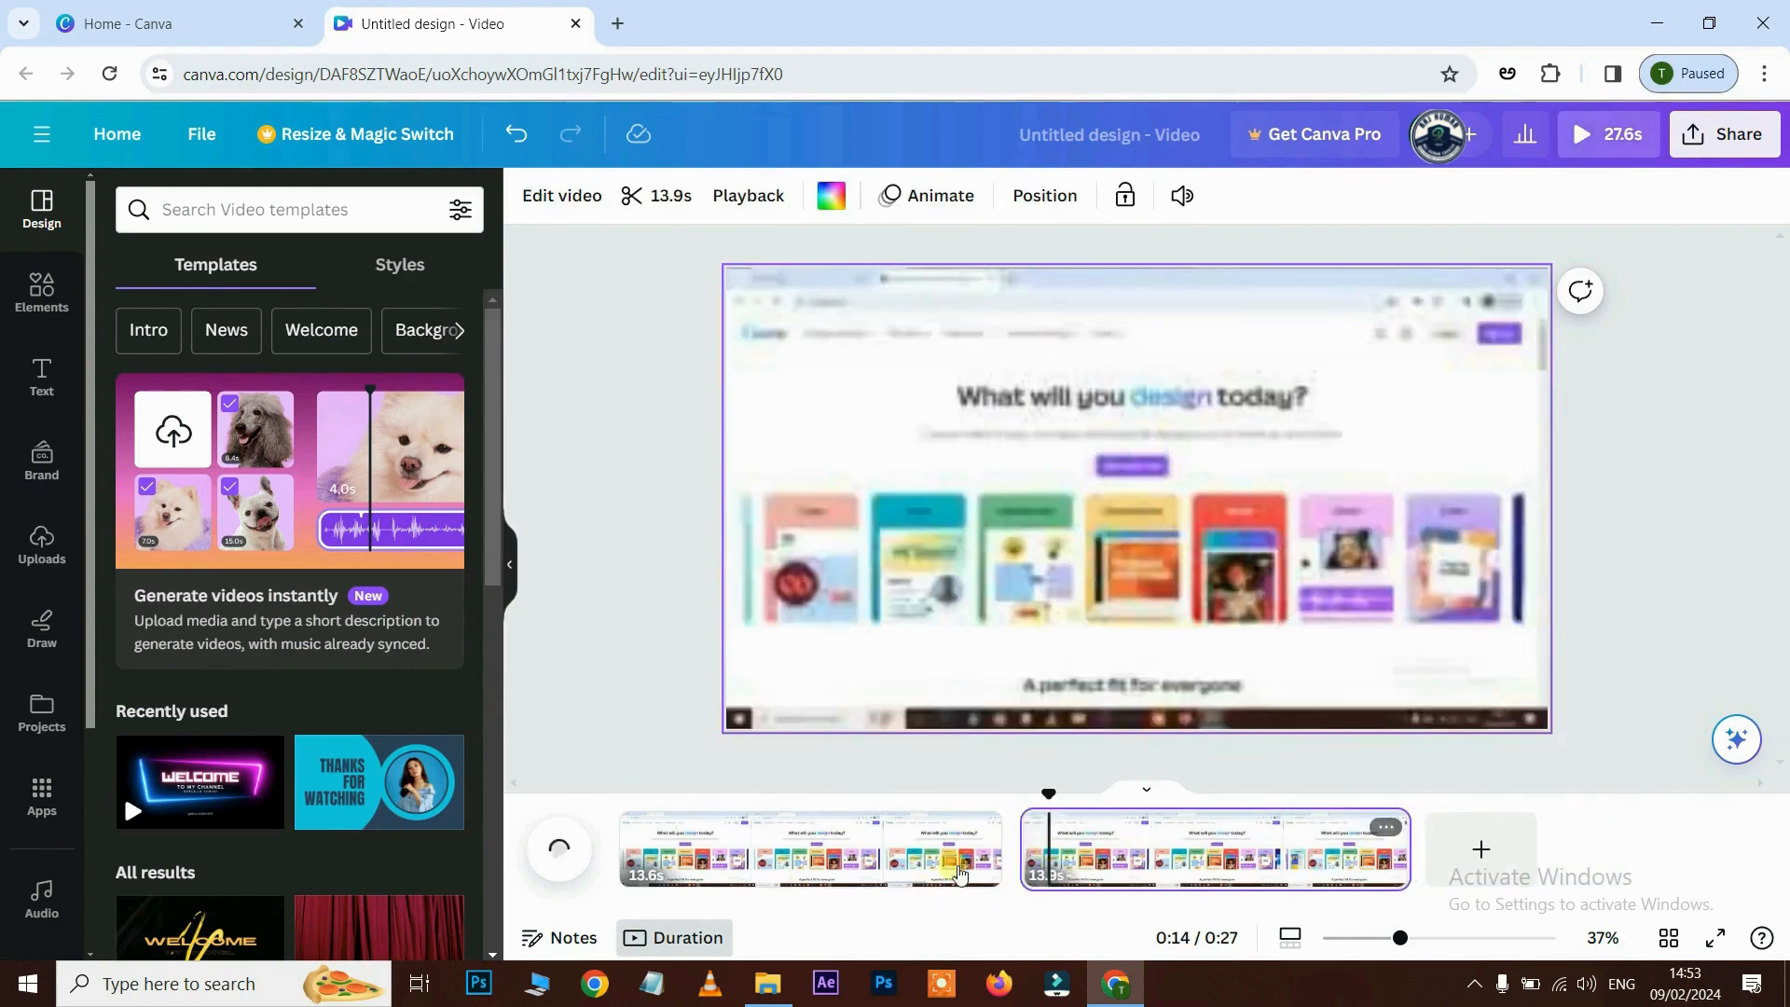
left_click(951, 848)
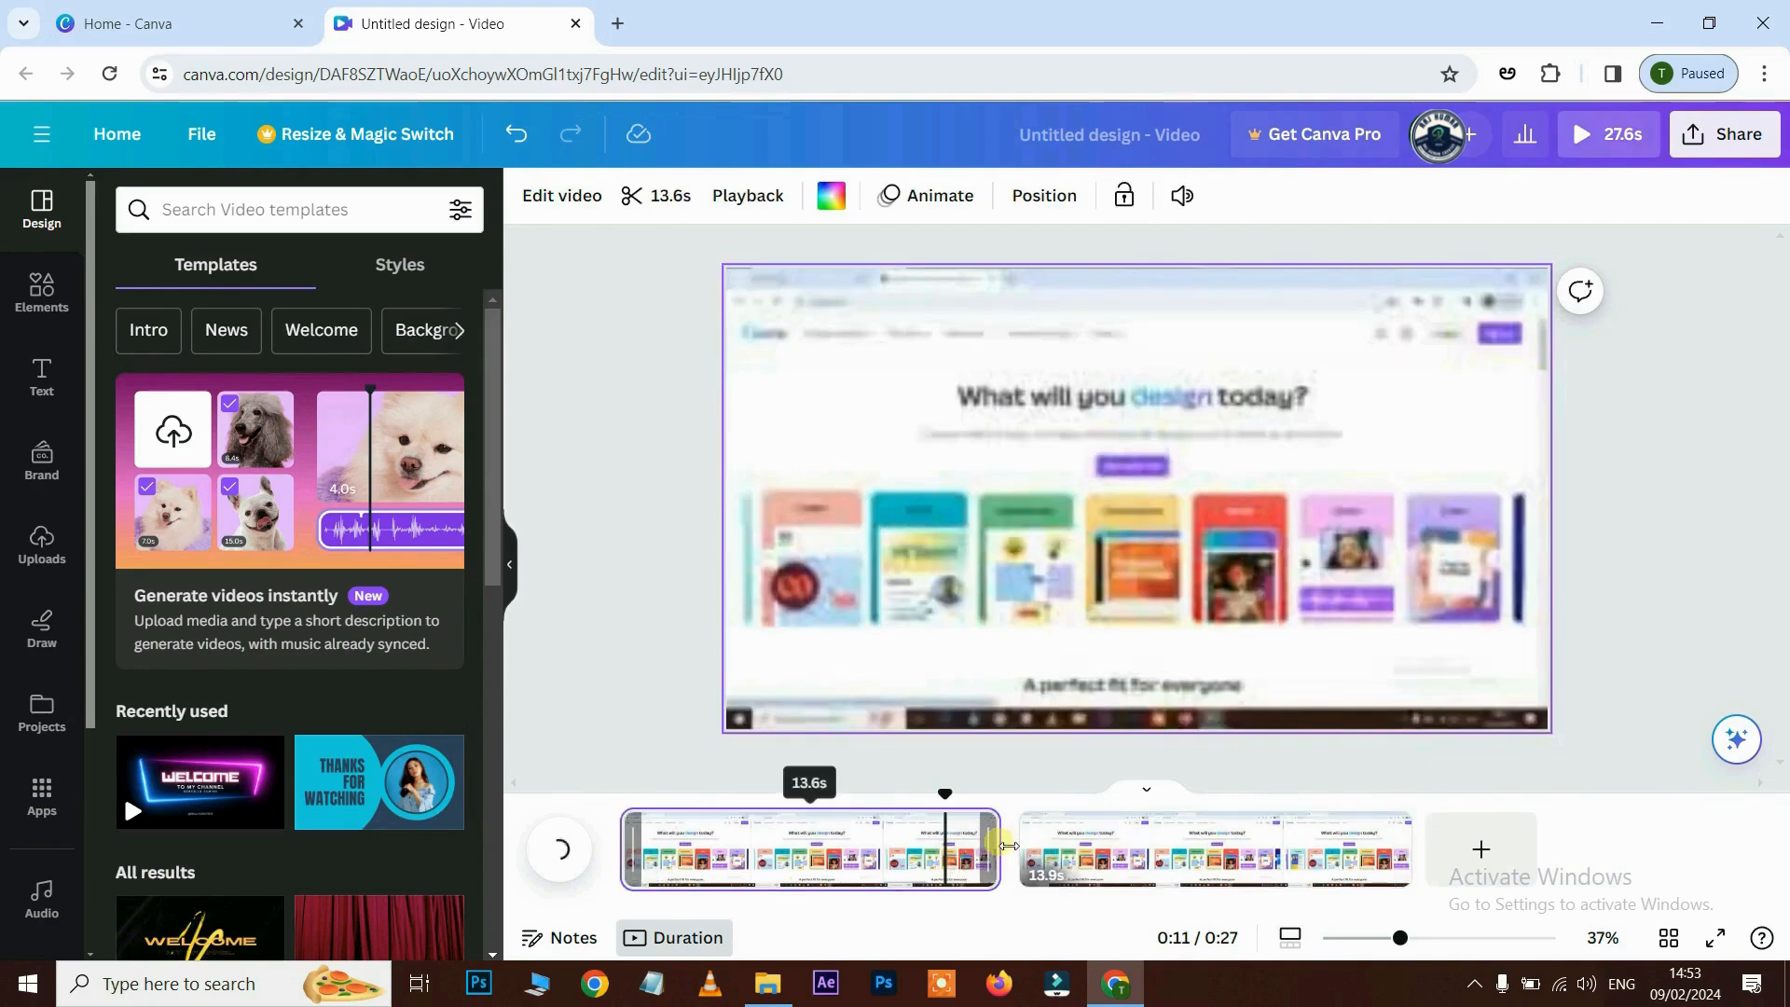
left_click_drag(1000, 849, 1109, 839)
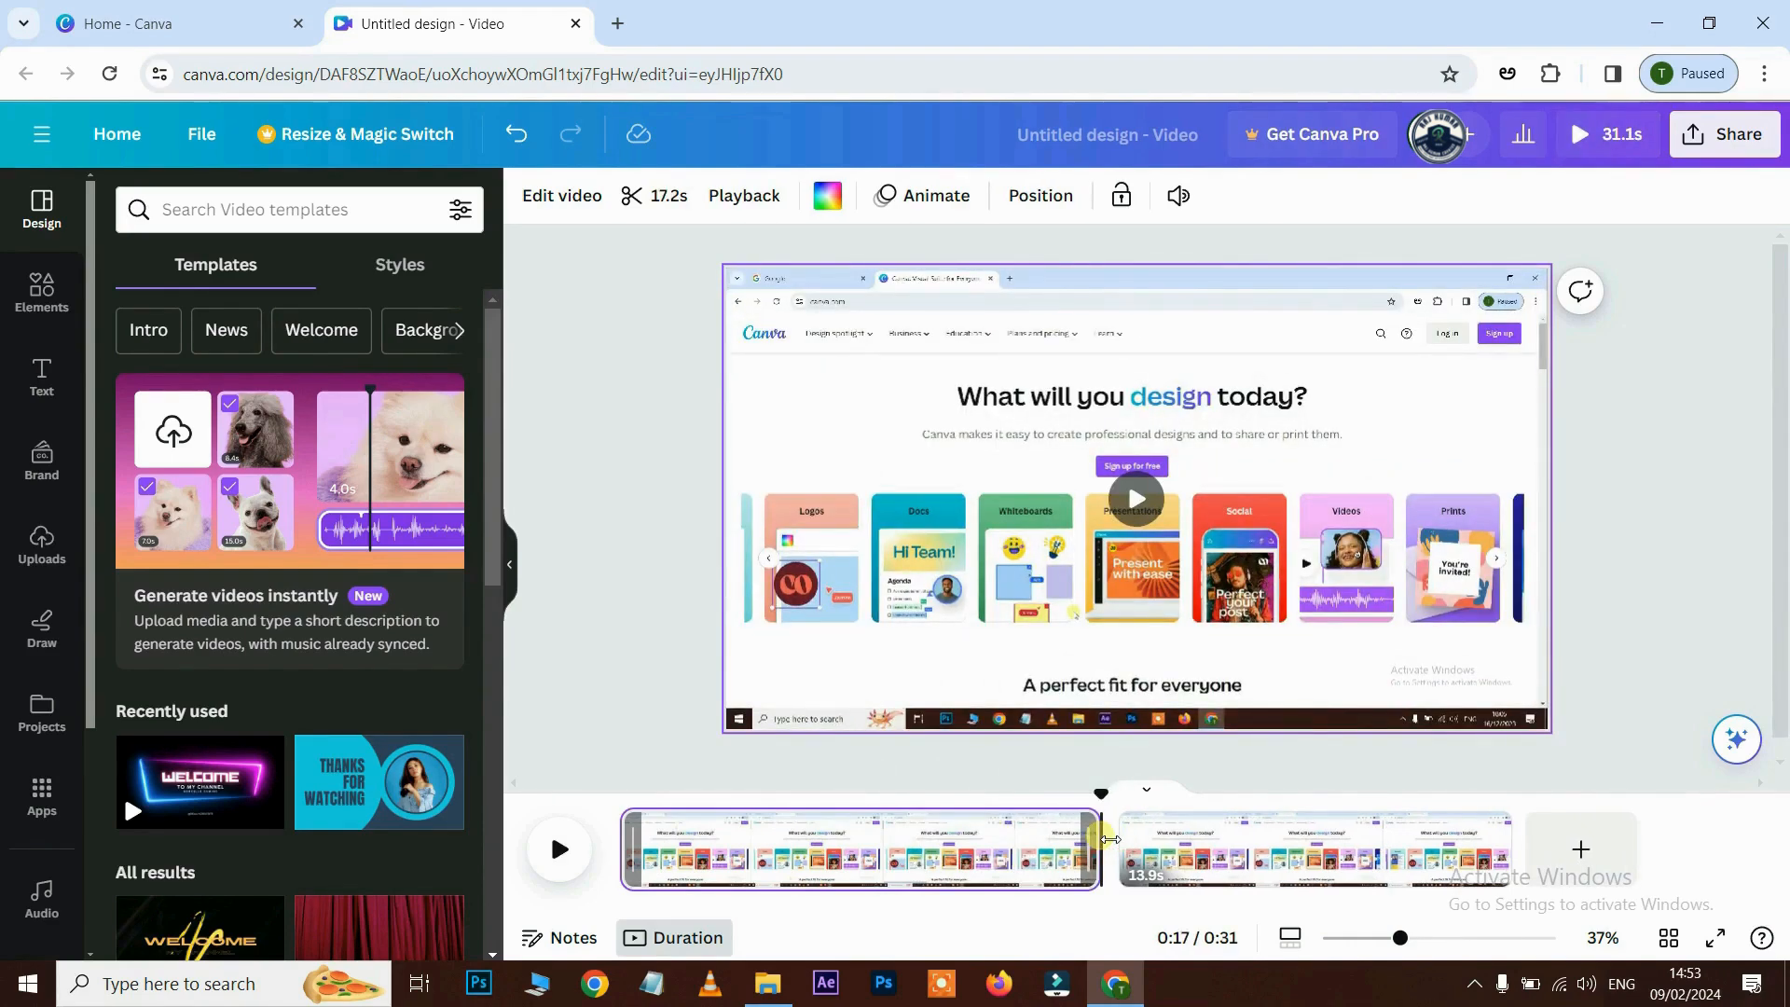
- Undo the trim and the split, then add a 'Your paragraph text' box
key("ctrl+z")
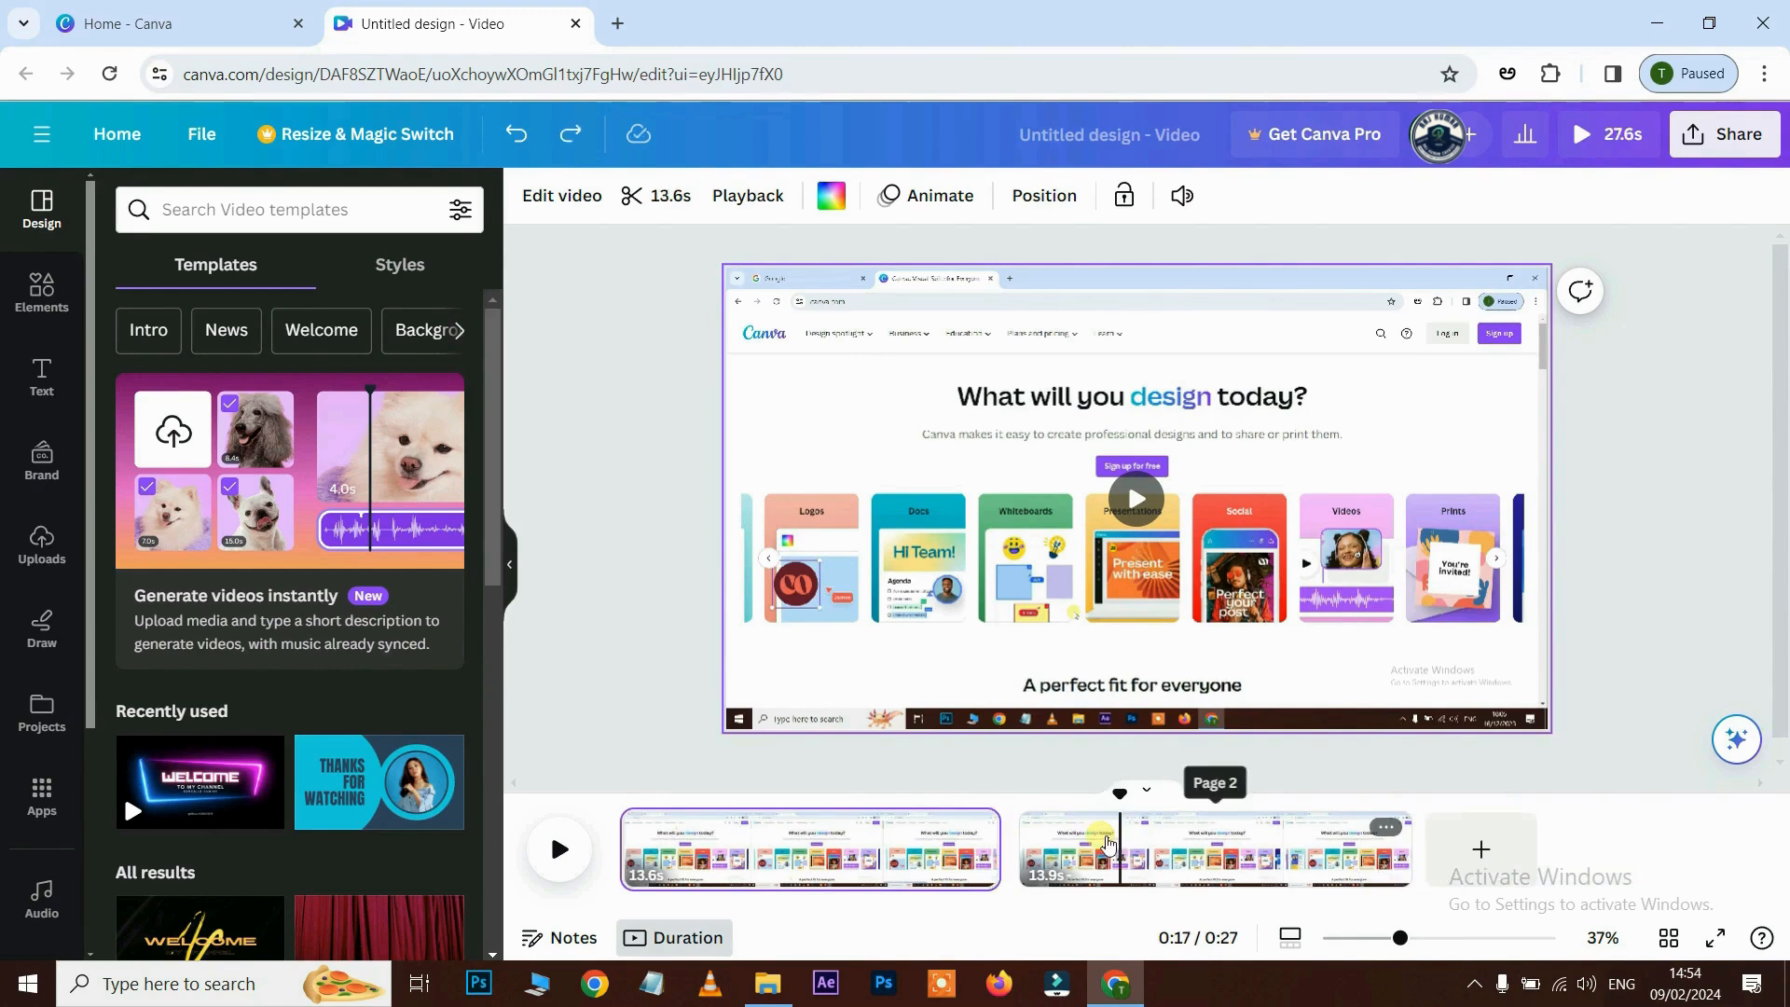
key("ctrl+z")
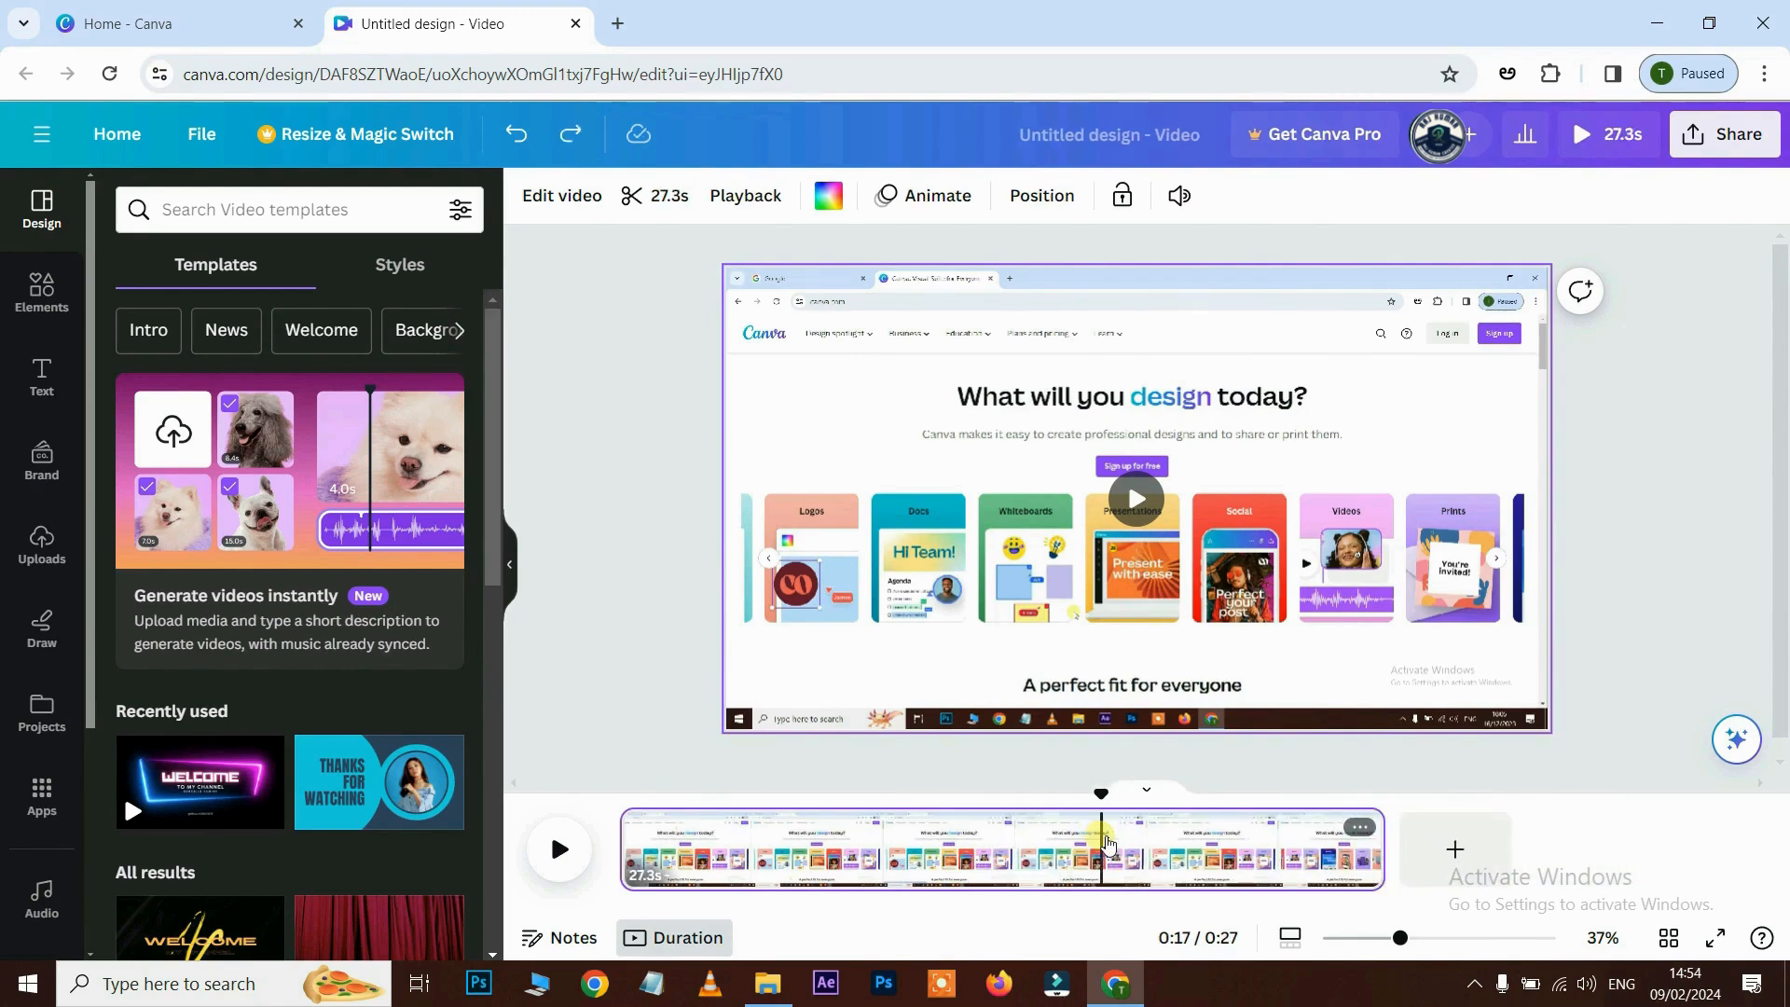
key("t")
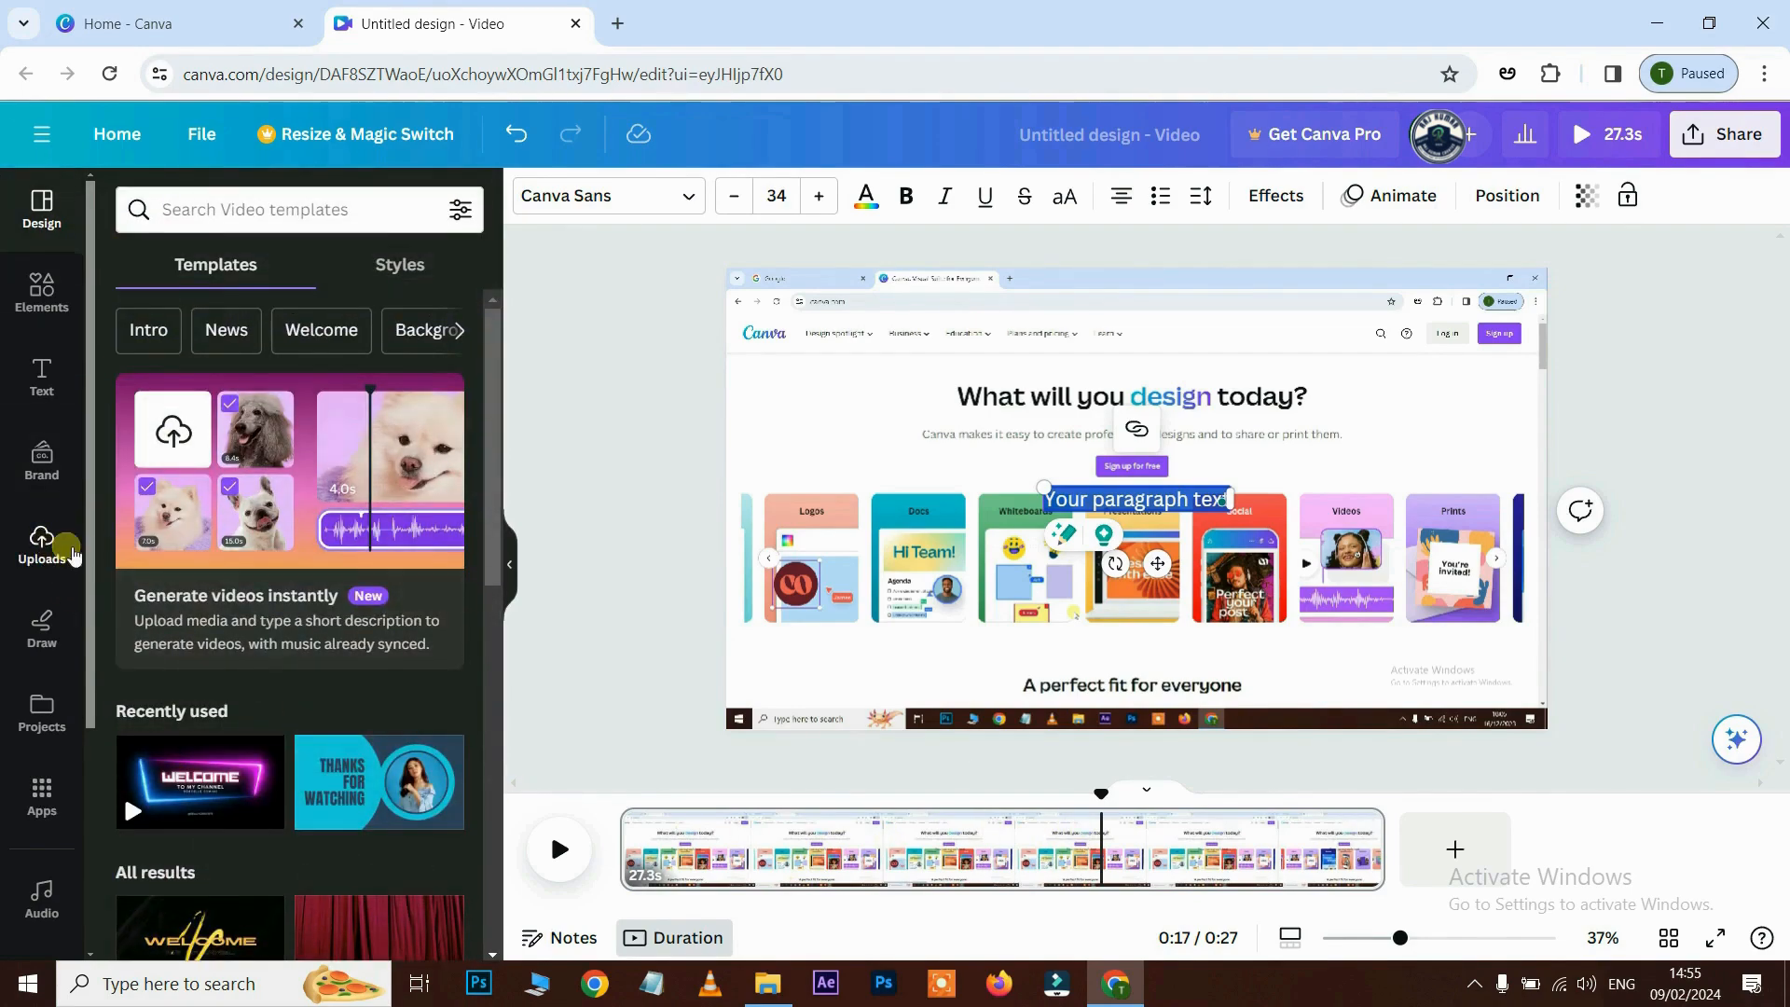
- Upload I_m_Fly excellent.mp3 under Uploads > Audio and drop it onto the timeline
left_click(72, 554)
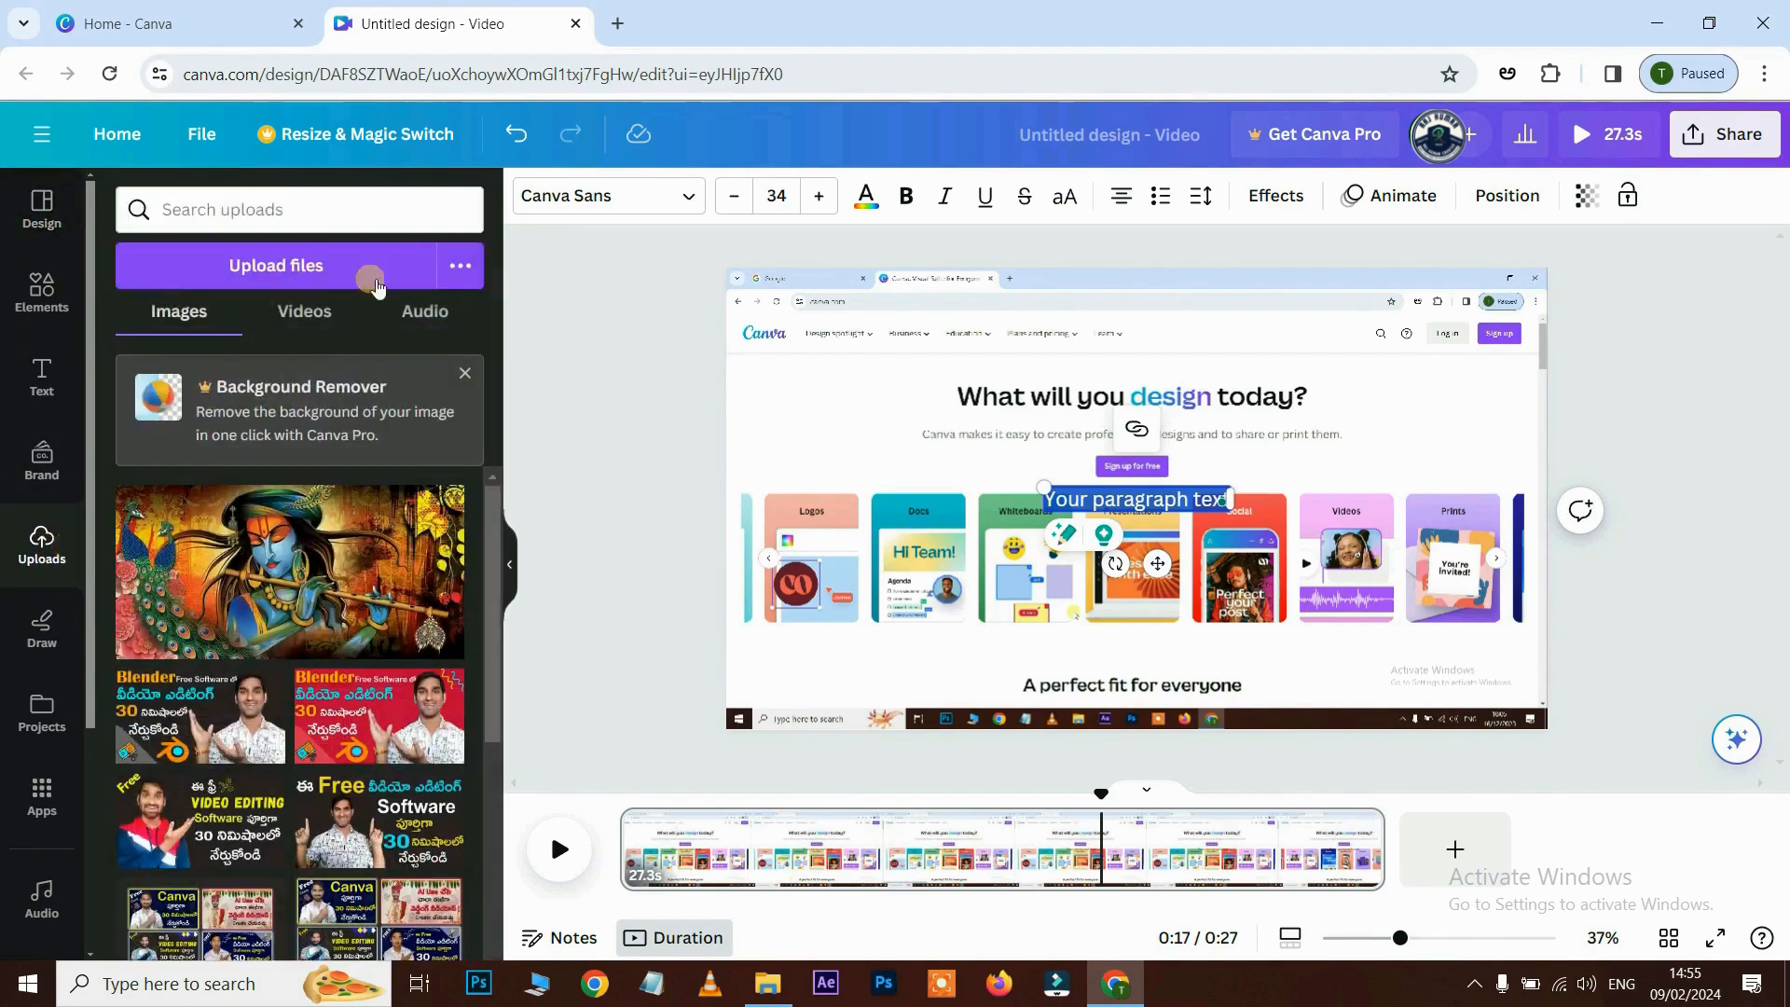
left_click(427, 313)
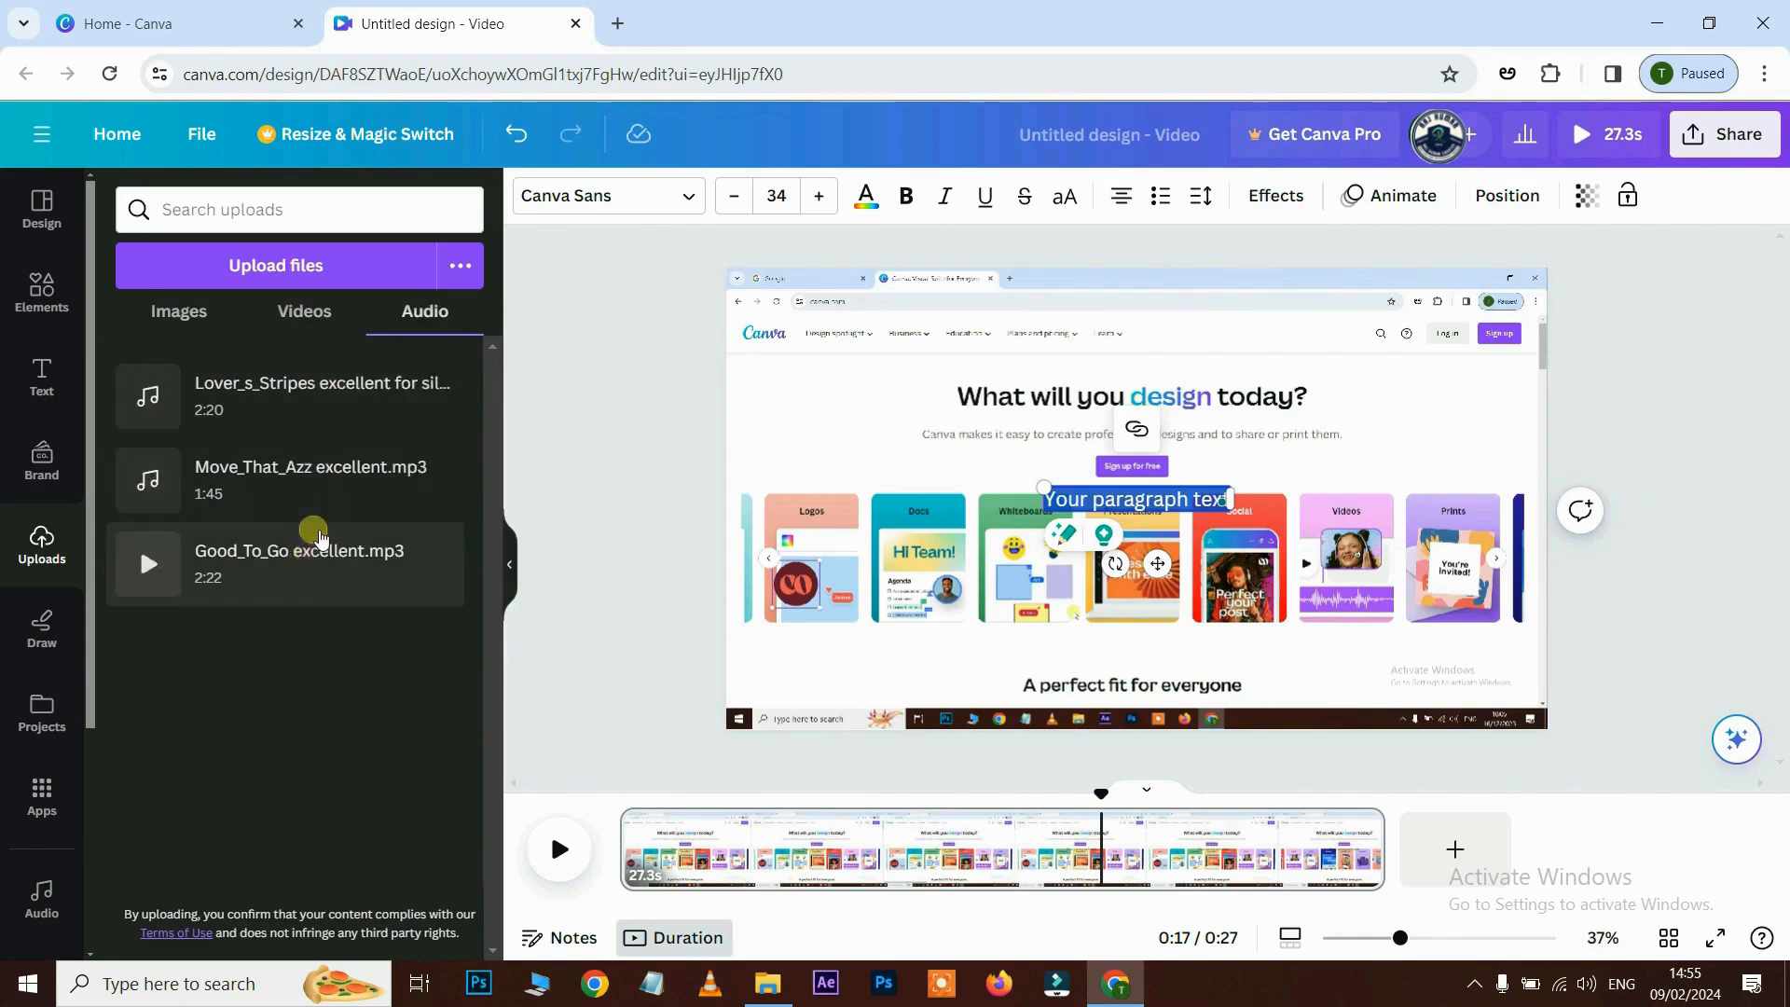
left_click(295, 269)
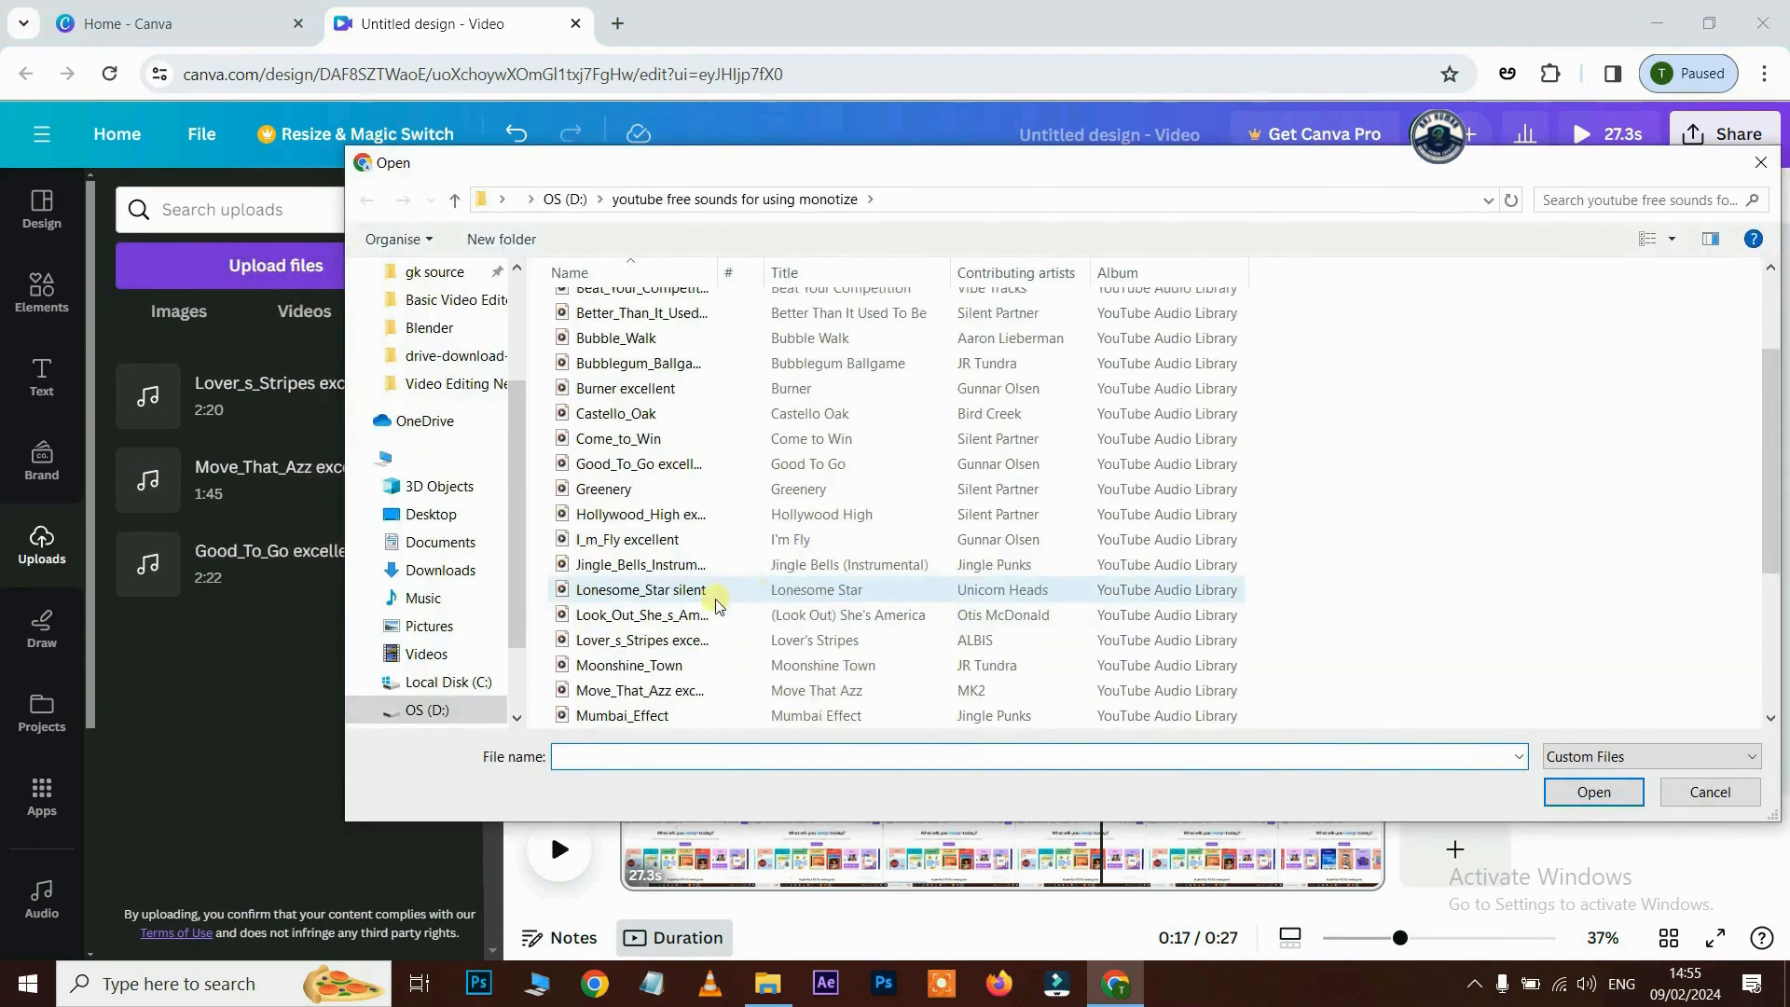
left_click(629, 539)
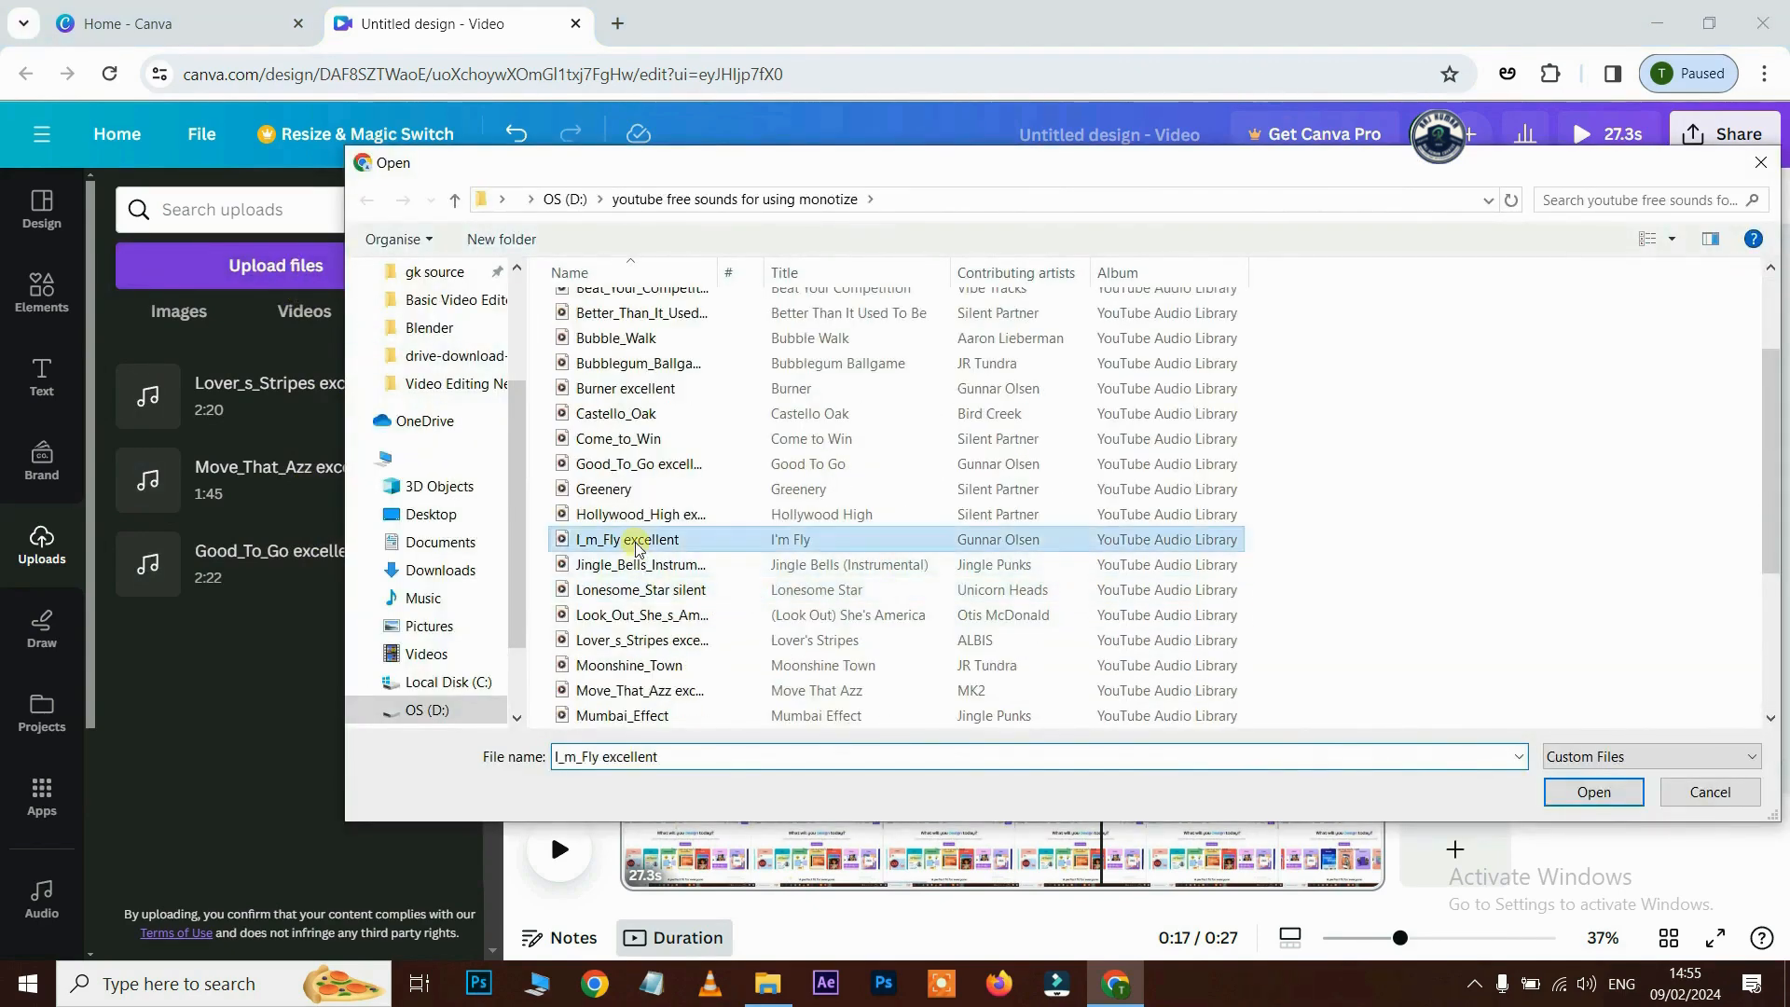
left_click(1594, 793)
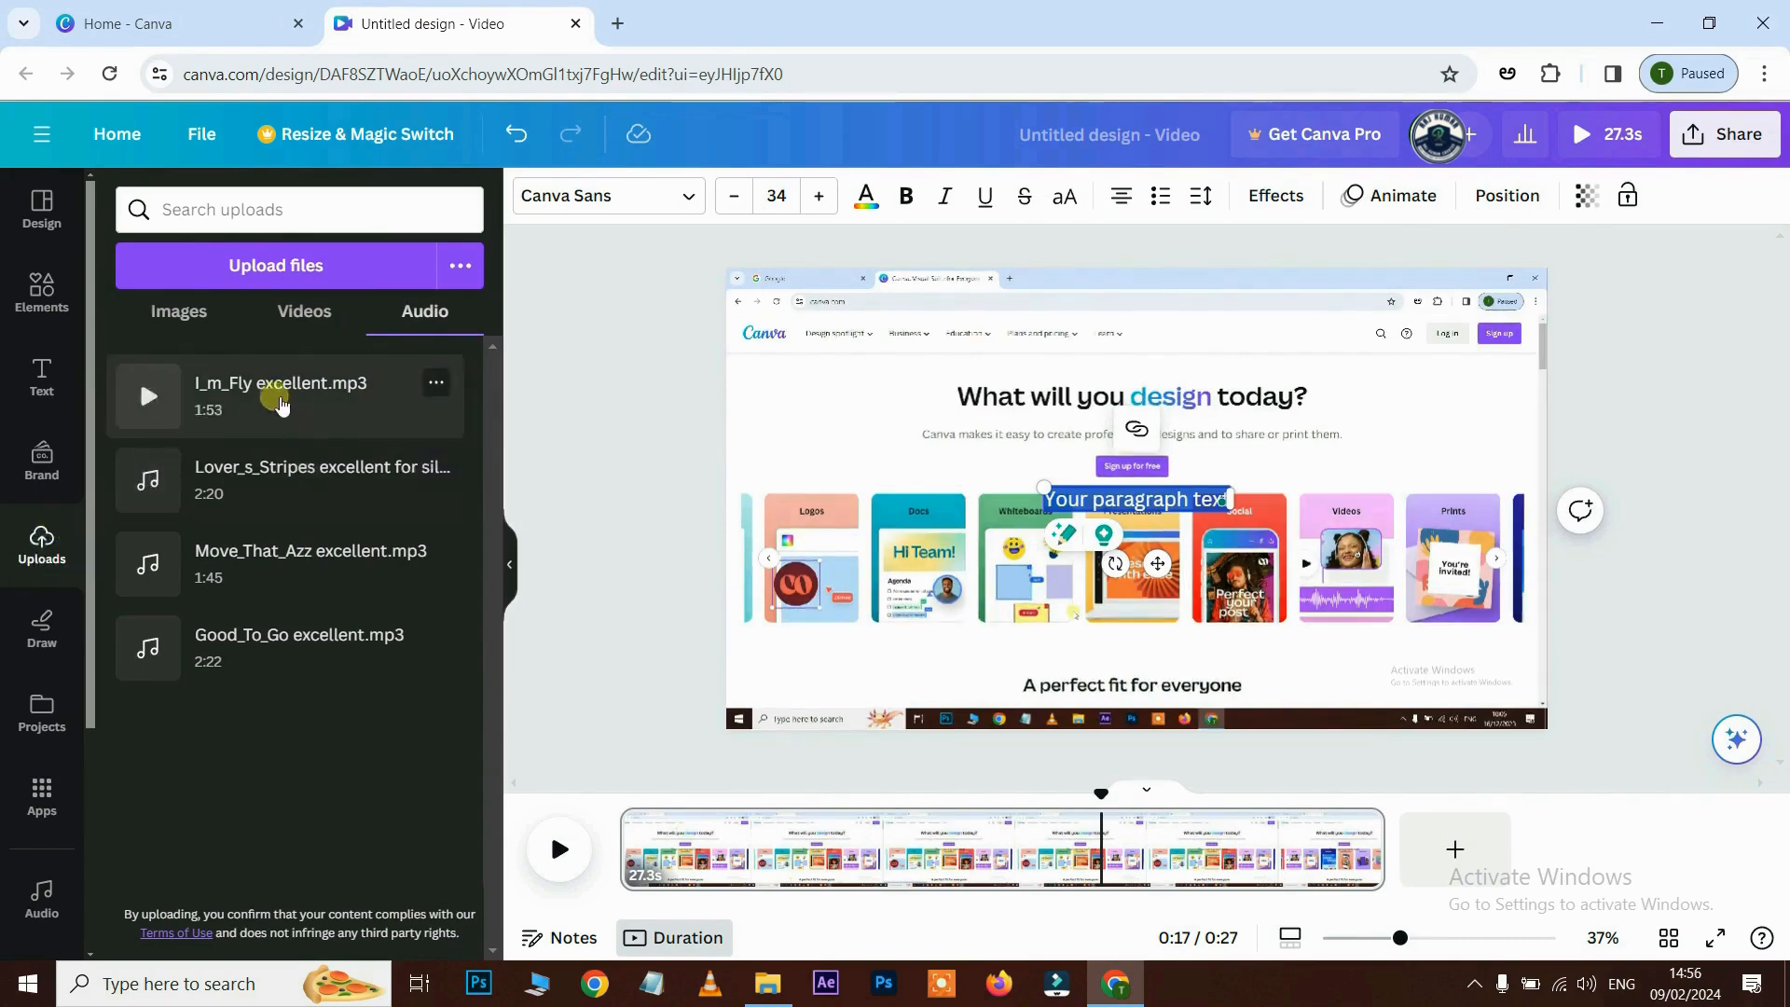
left_click_drag(272, 391, 726, 834)
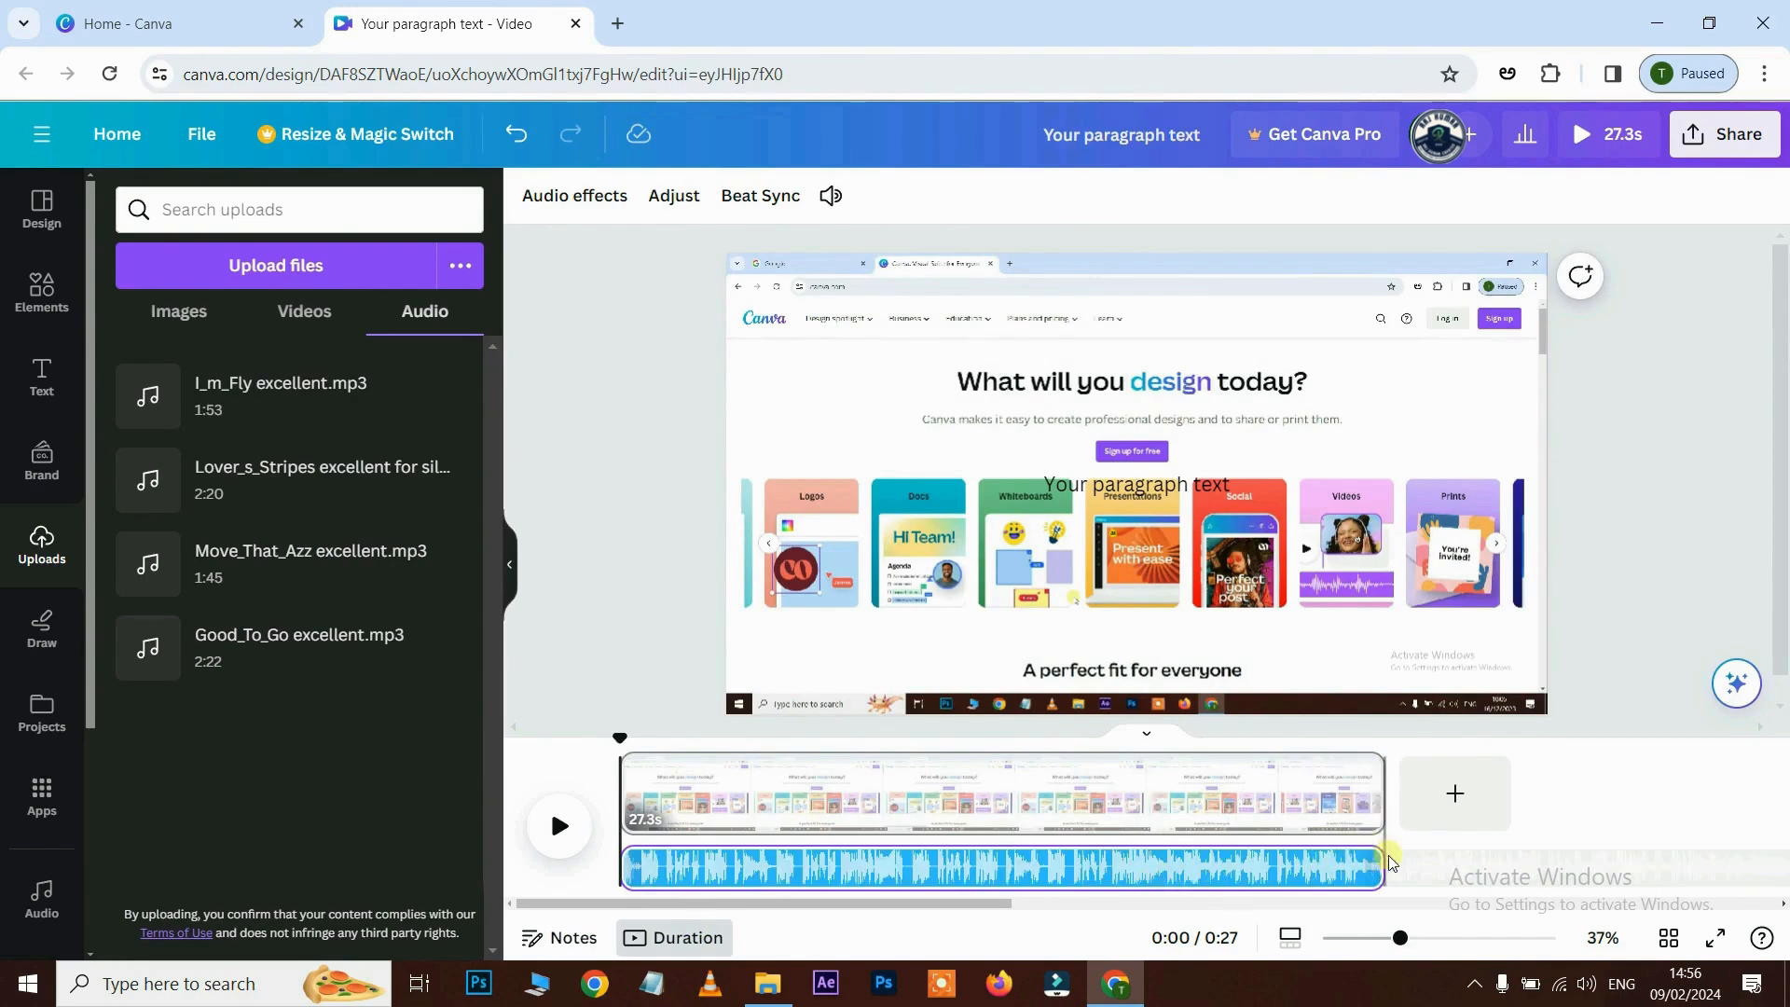
- Trim the I_m_Fly track to fit the 27.3 s video, preview it, and open its volume setting
mouse_move(1396, 866)
left_mouse_down()
mouse_move(1155, 866)
mouse_move(1405, 863)
left_mouse_up()
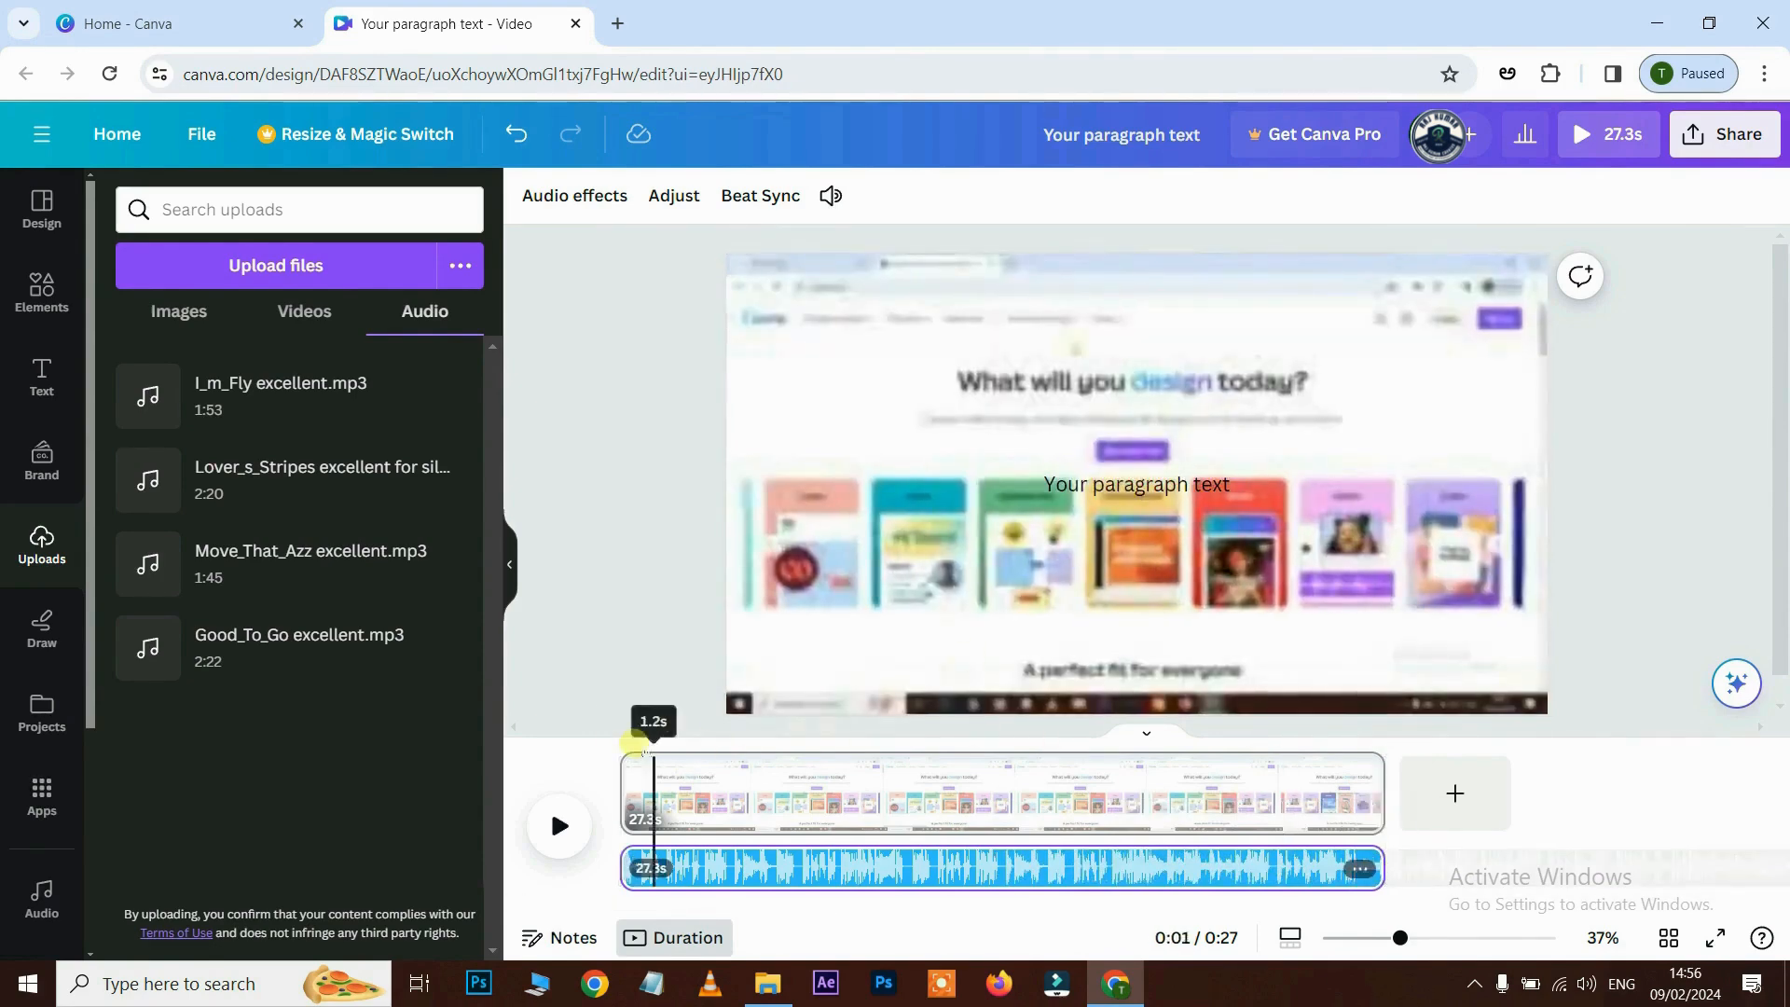
left_click(561, 829)
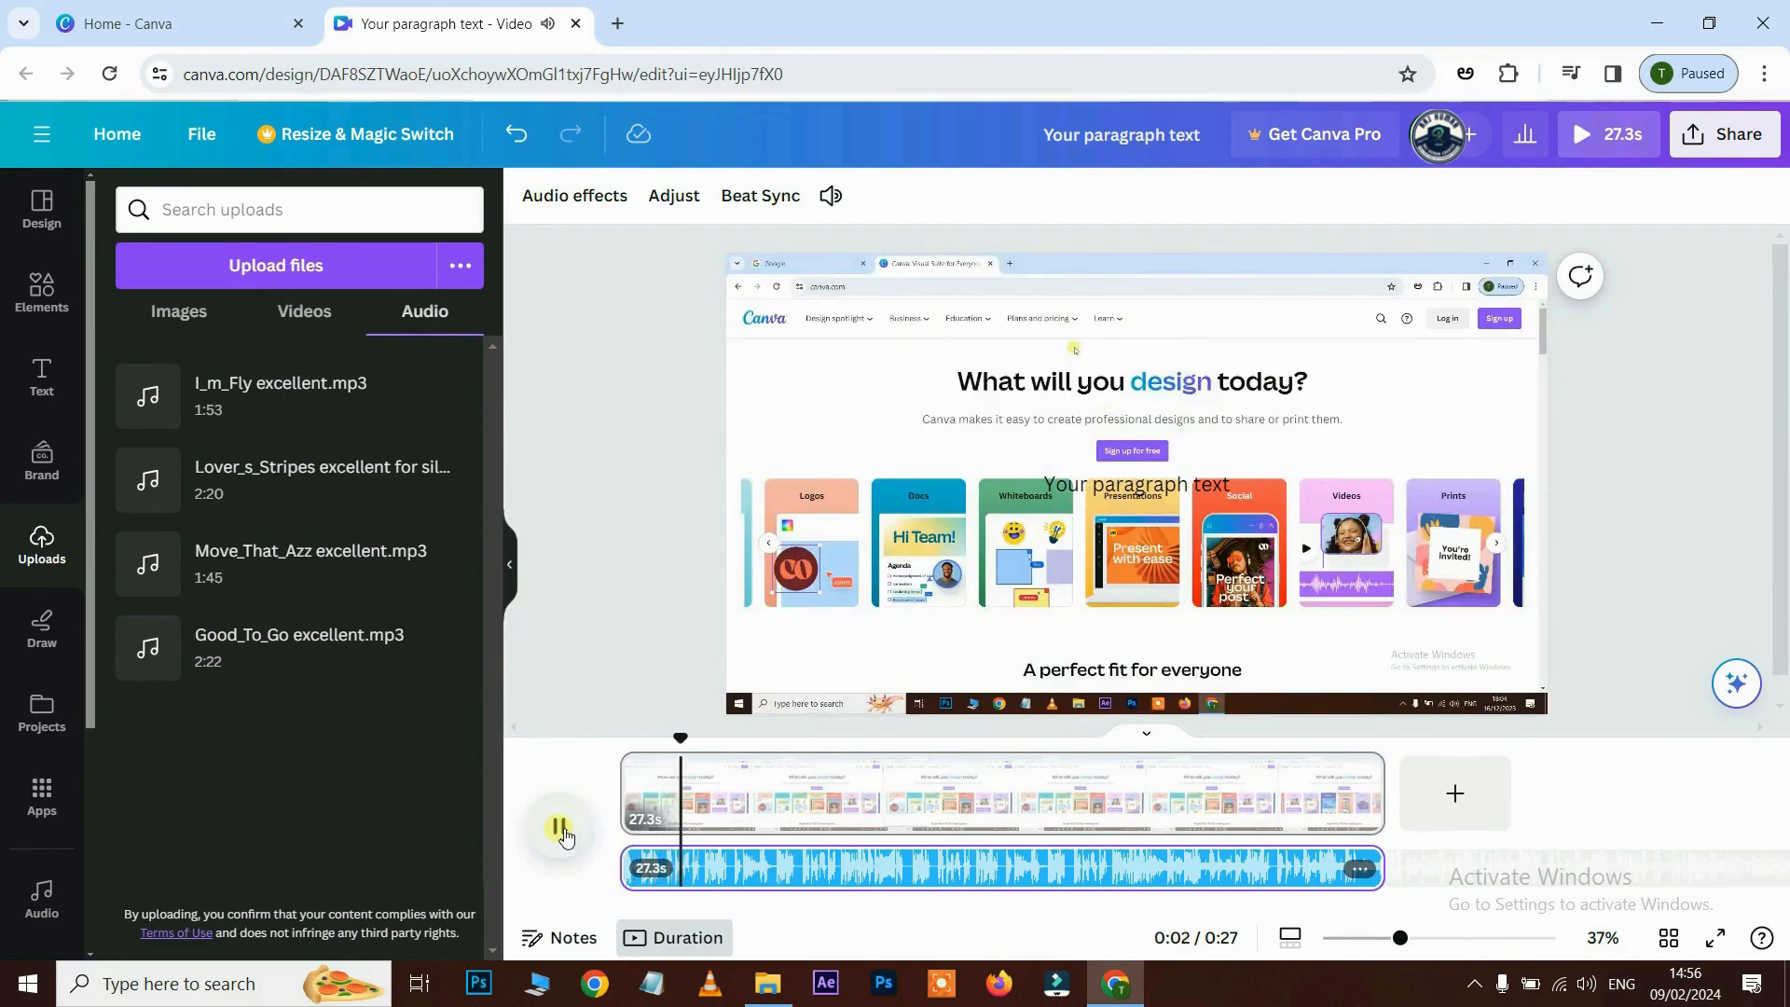
left_click(562, 829)
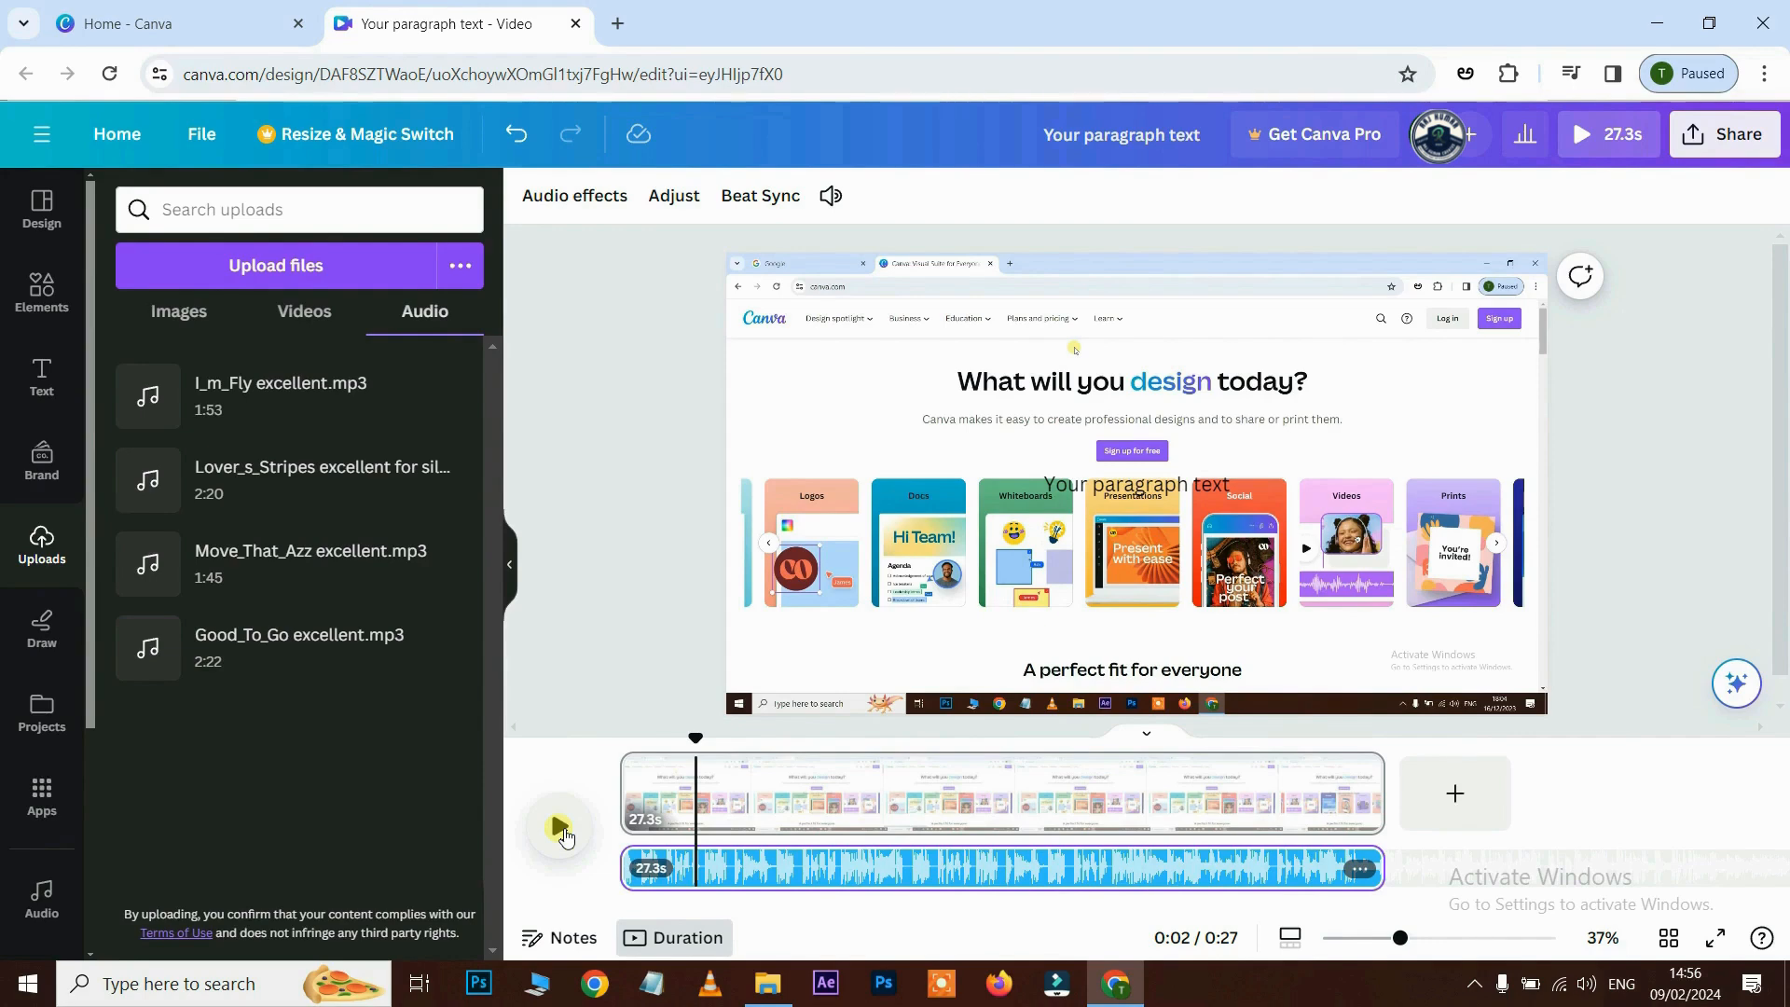
left_click(877, 866)
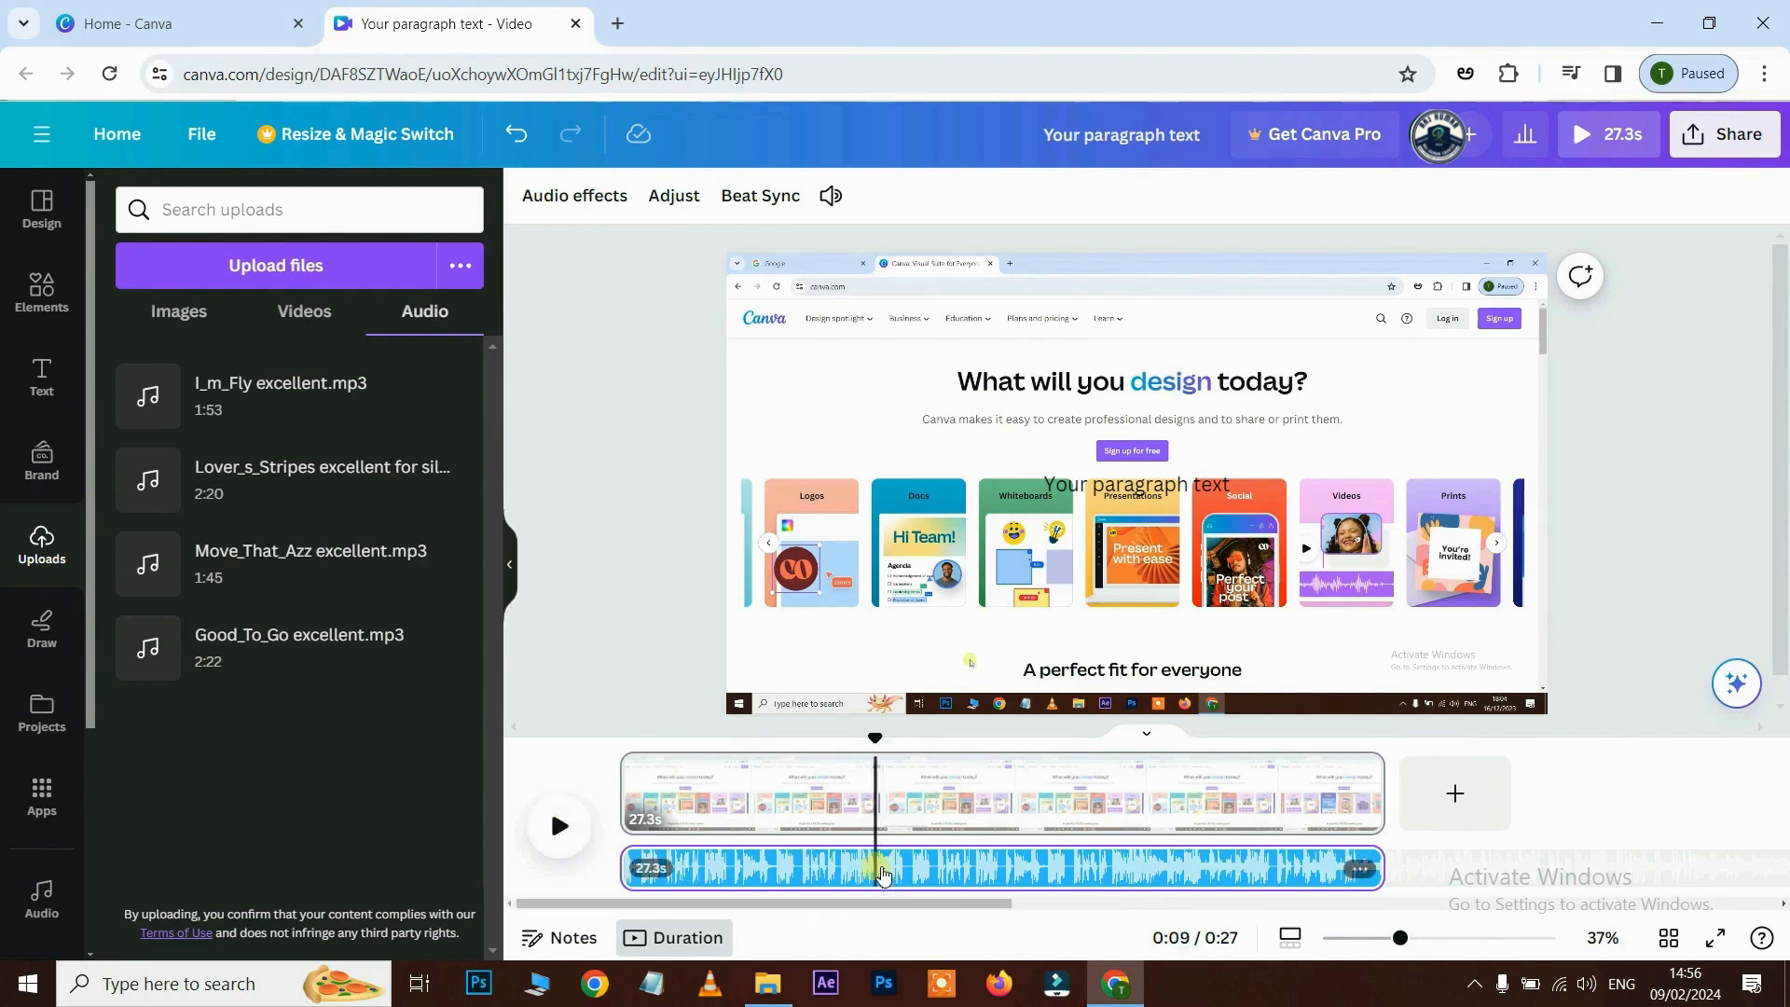
left_click(938, 858)
left_click(831, 197)
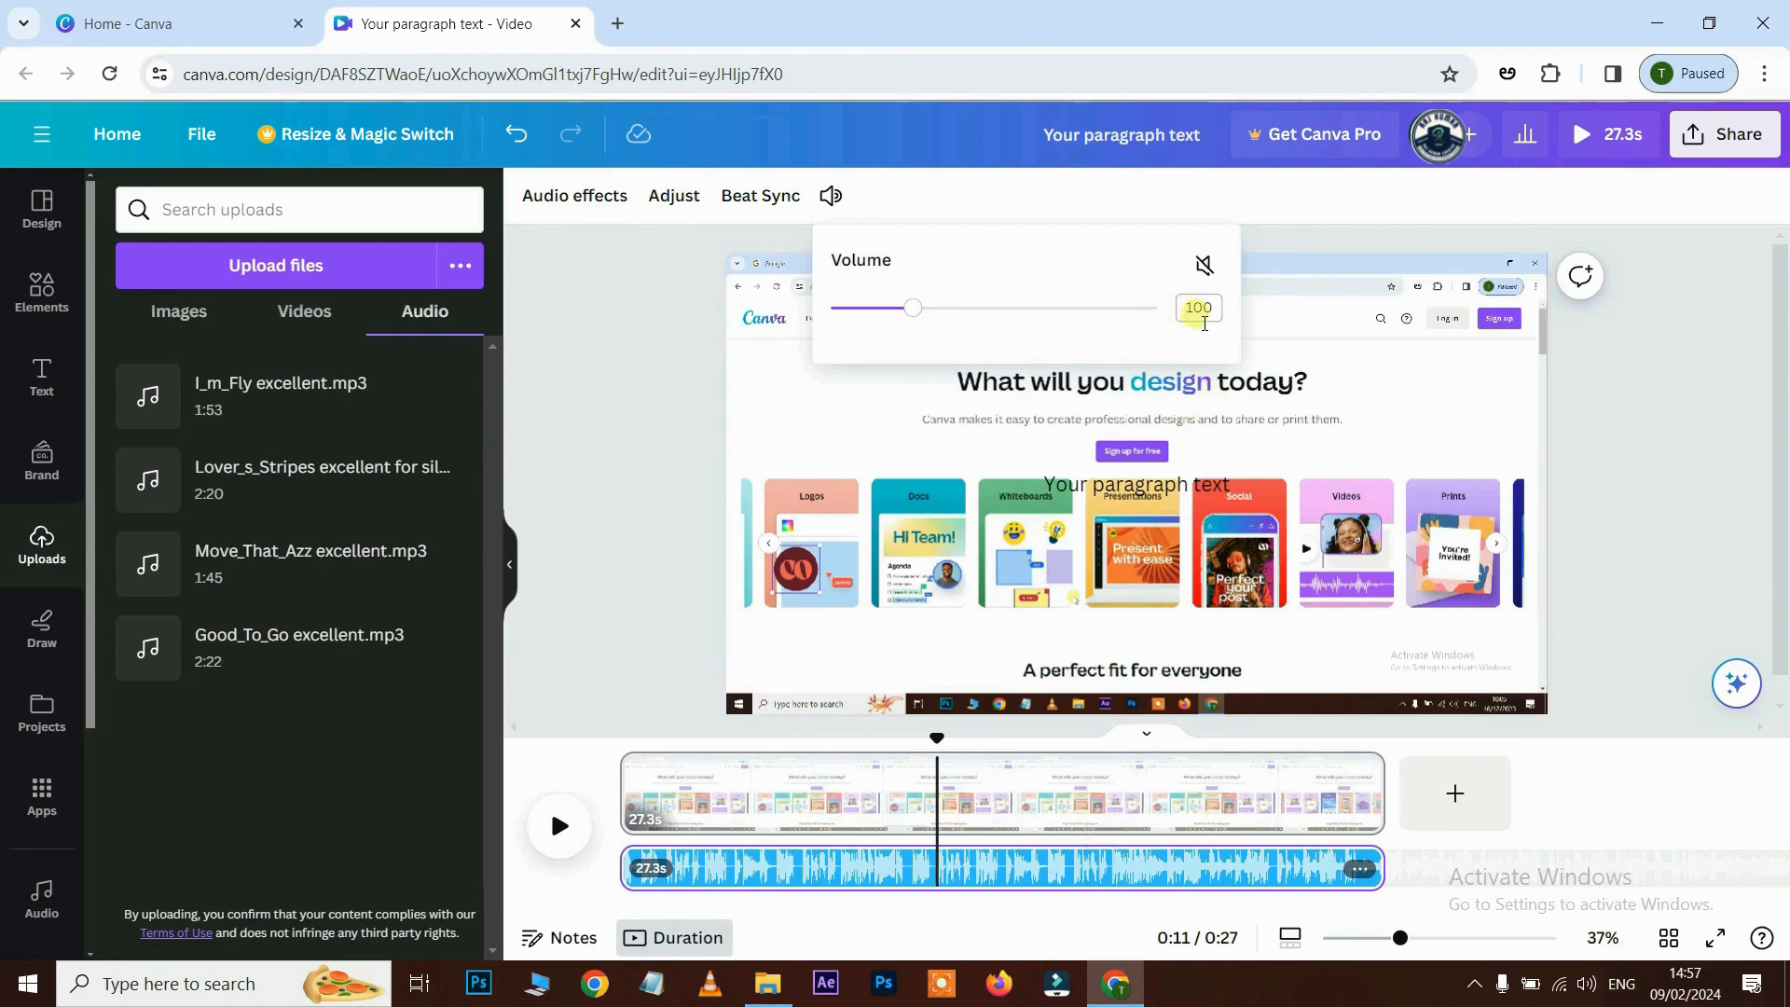
- Try the music at volume 213, then set it to 7 and preview
left_click(918, 311)
left_click_drag(926, 320, 1013, 318)
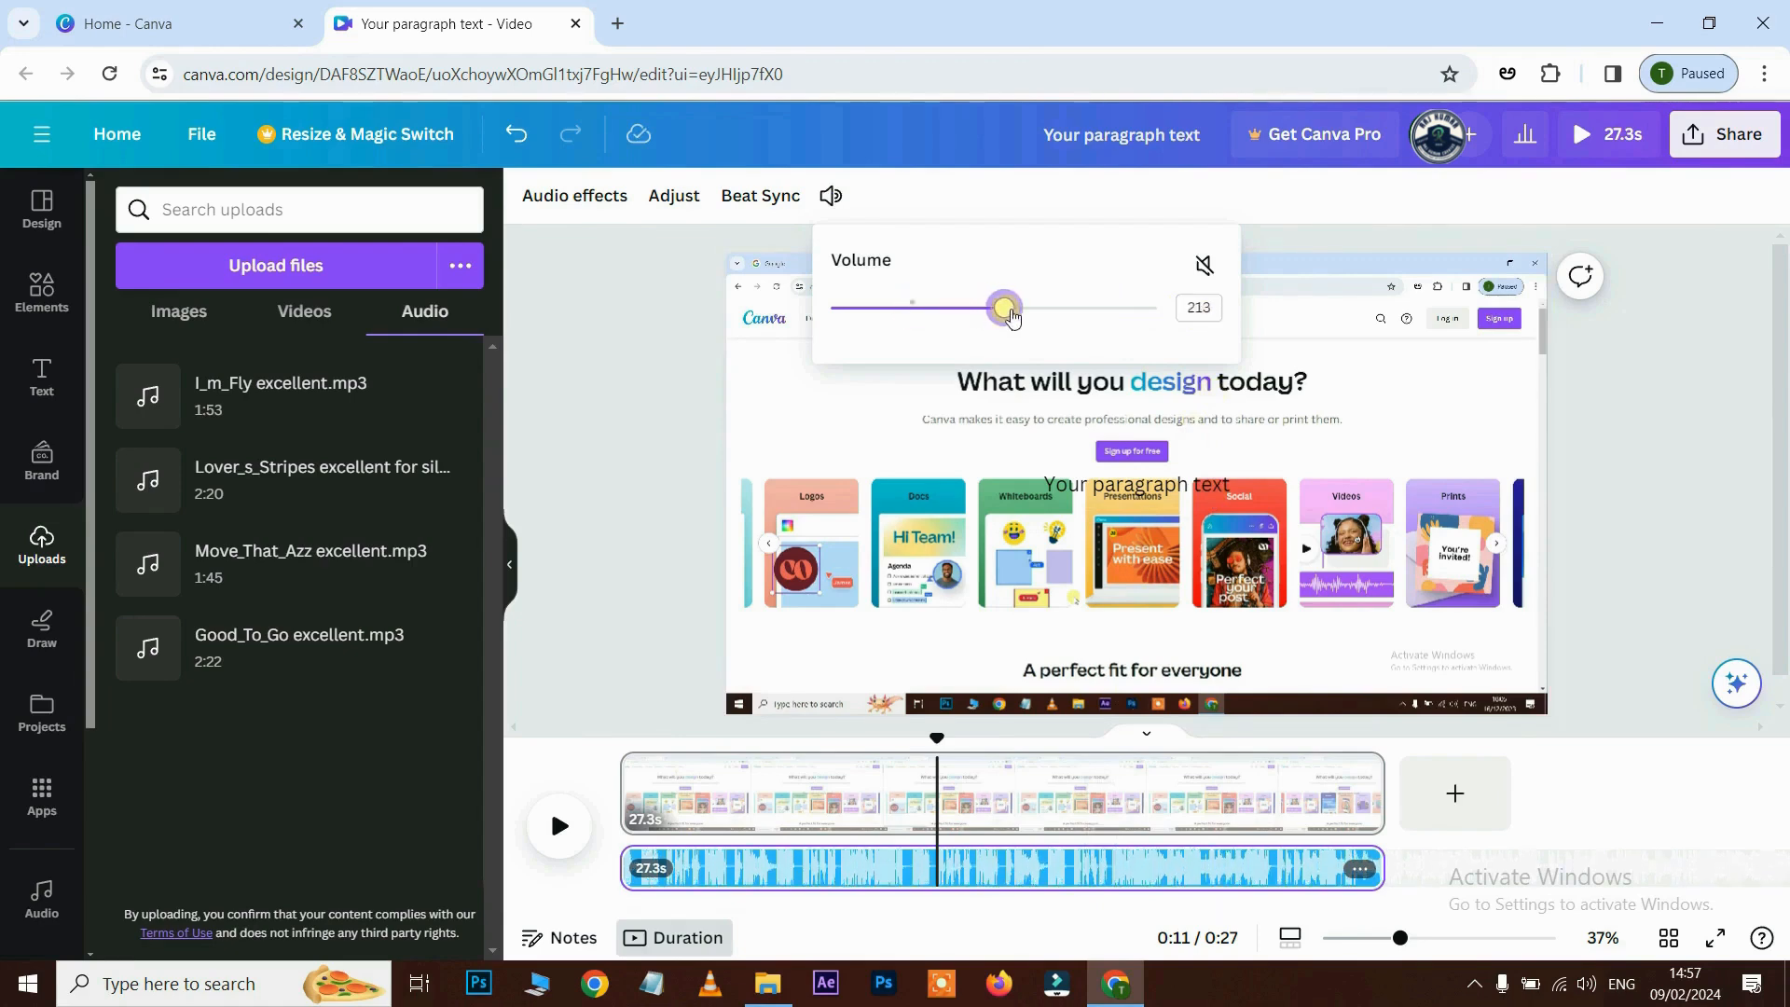
left_click(558, 827)
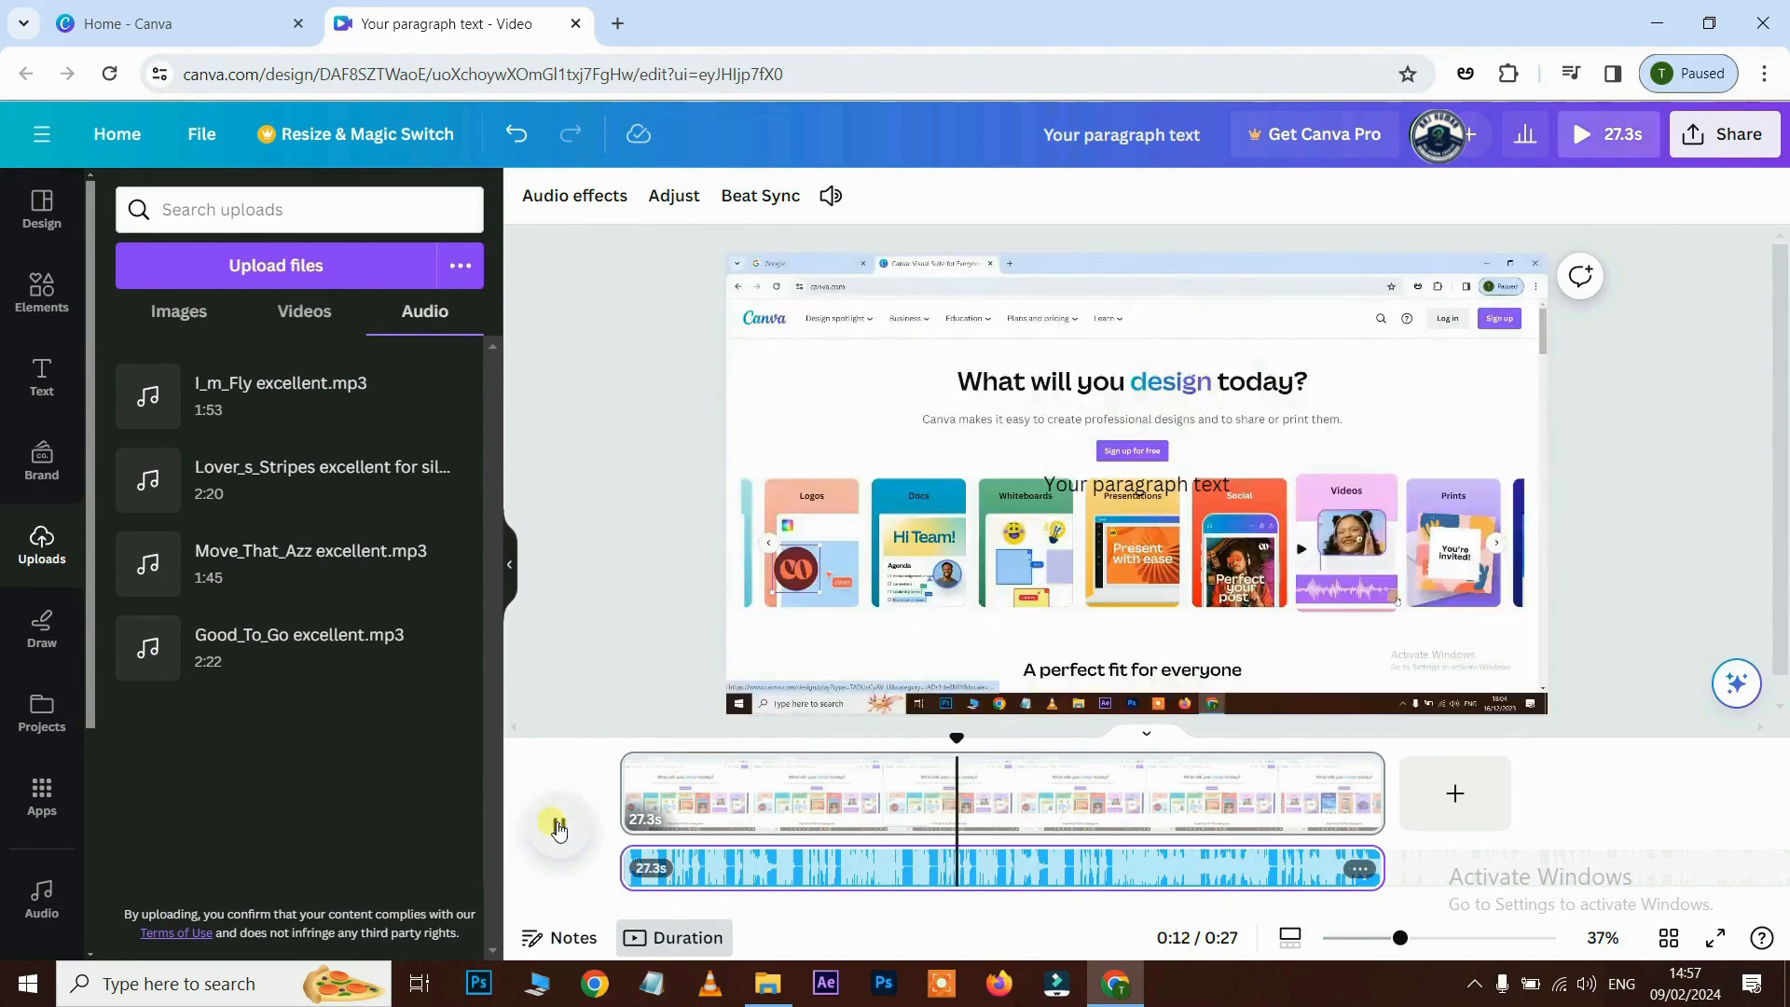
left_click(557, 826)
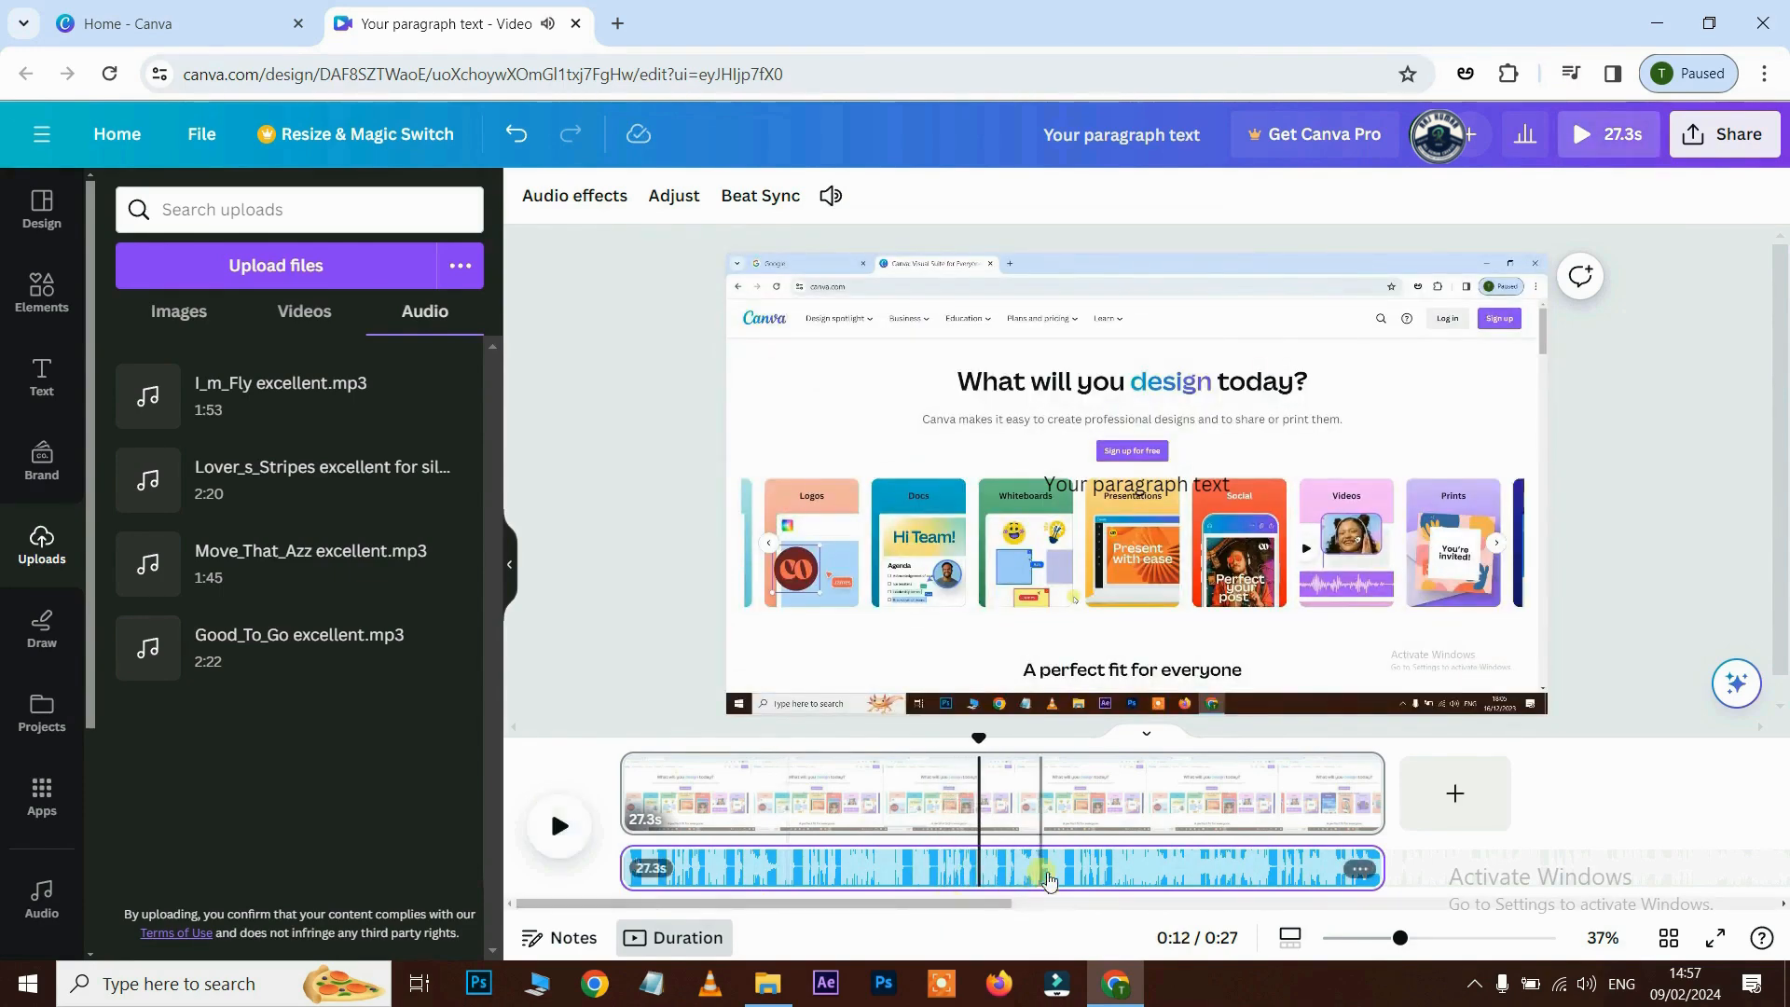
left_click(1042, 872)
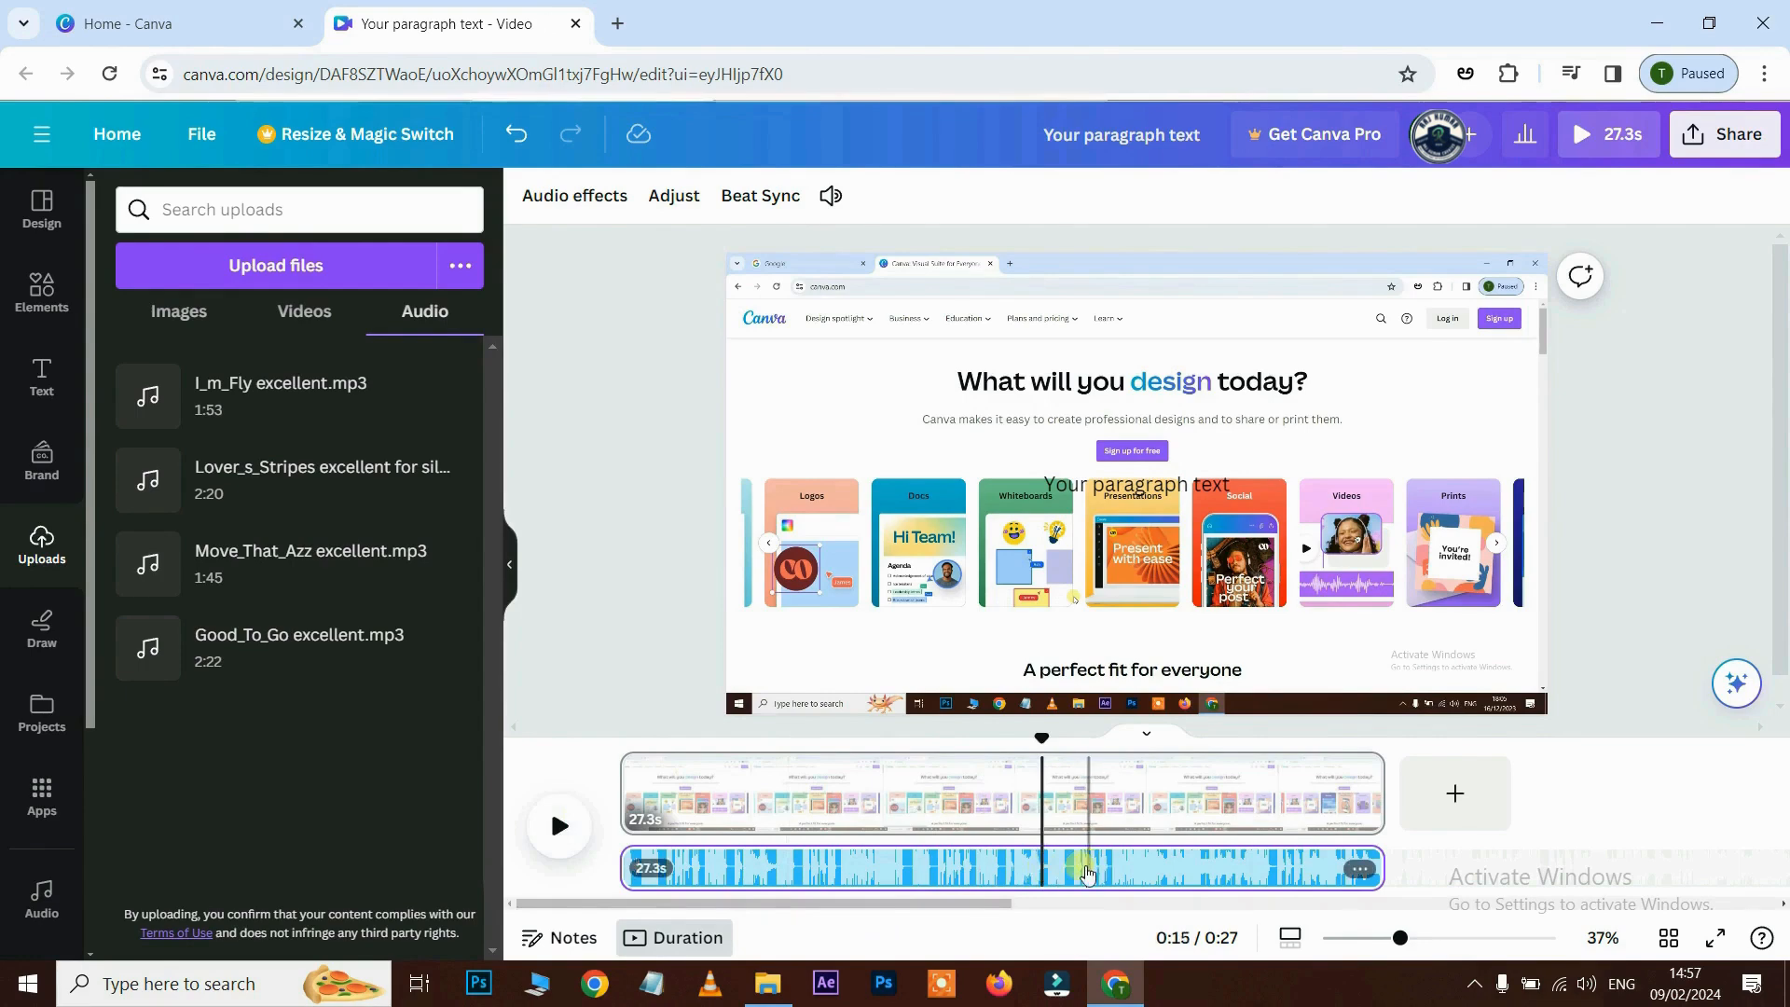
left_click(1058, 871)
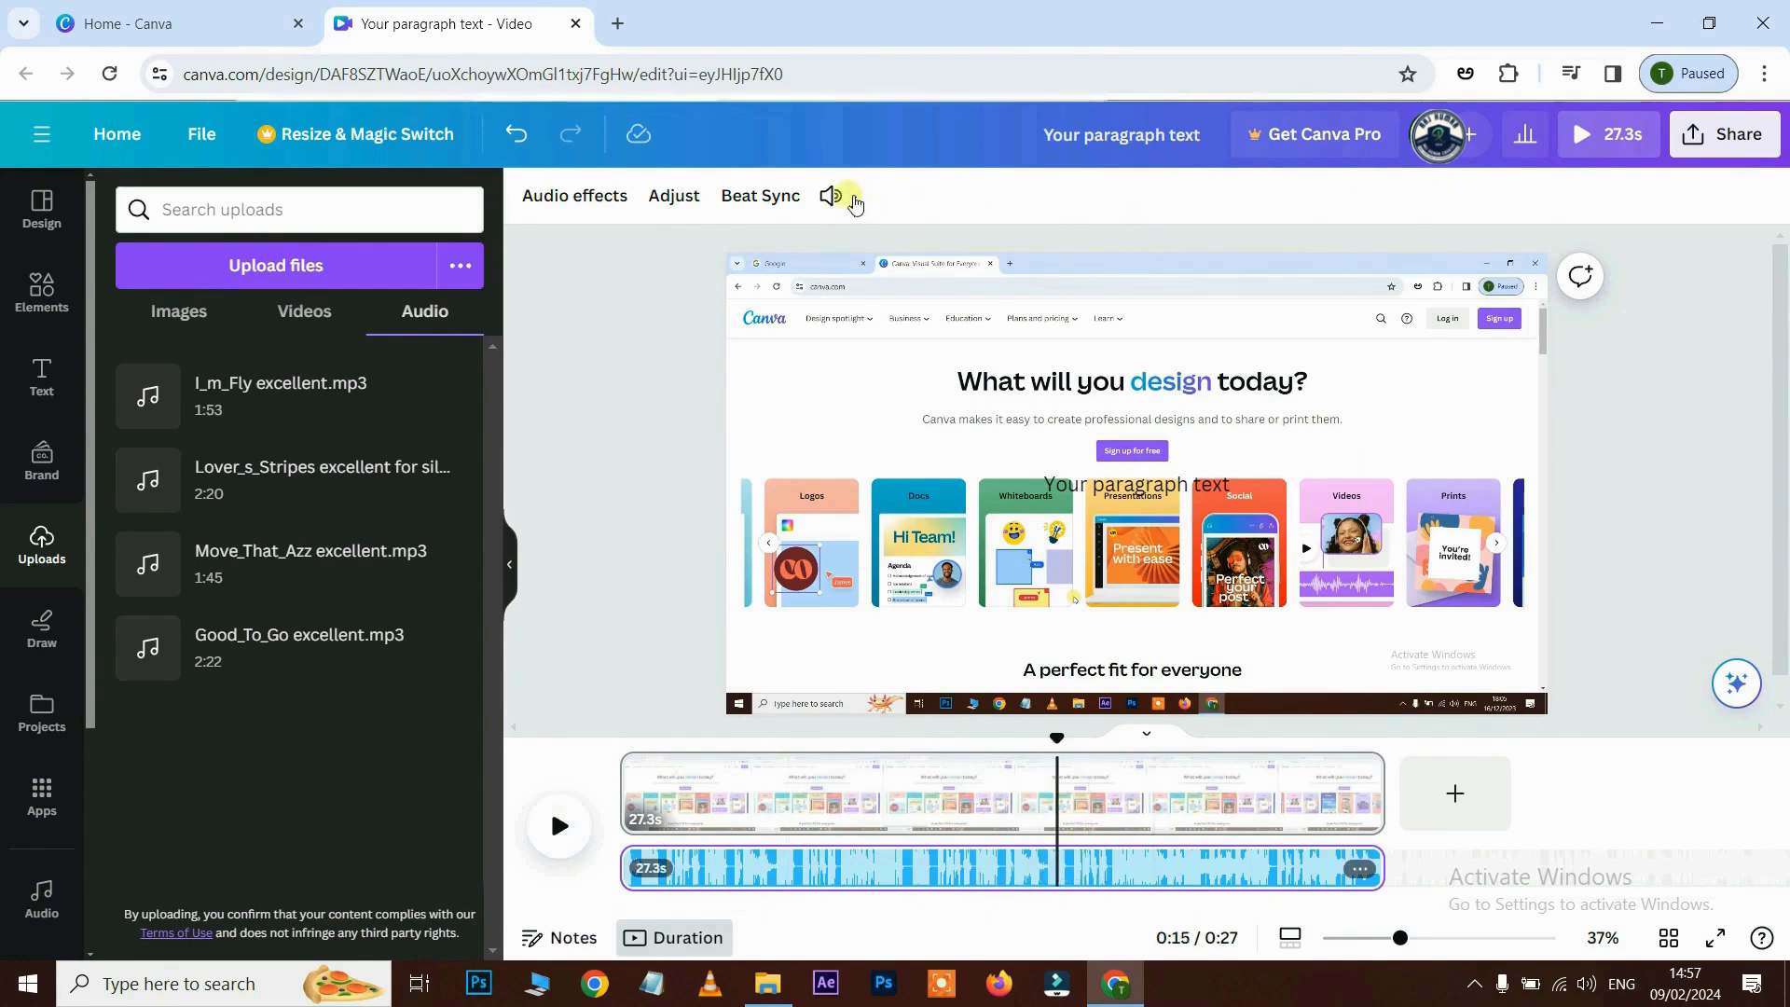
left_click(830, 195)
left_click(836, 308)
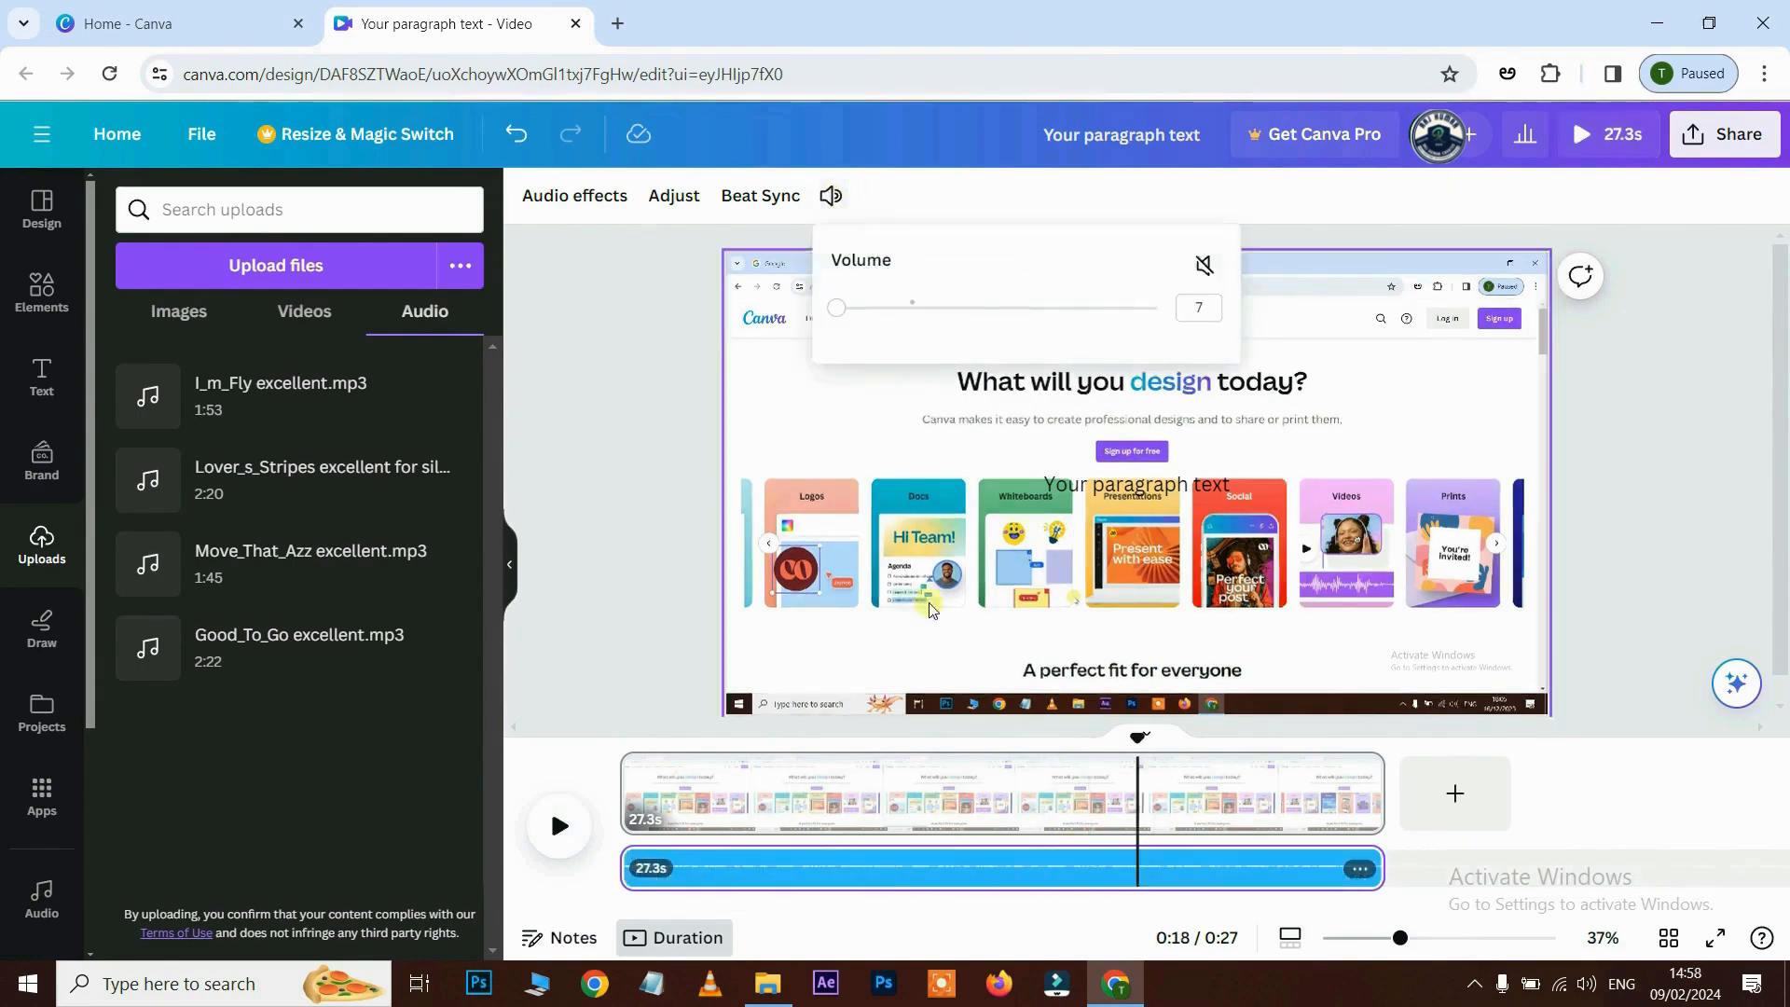
left_click(560, 826)
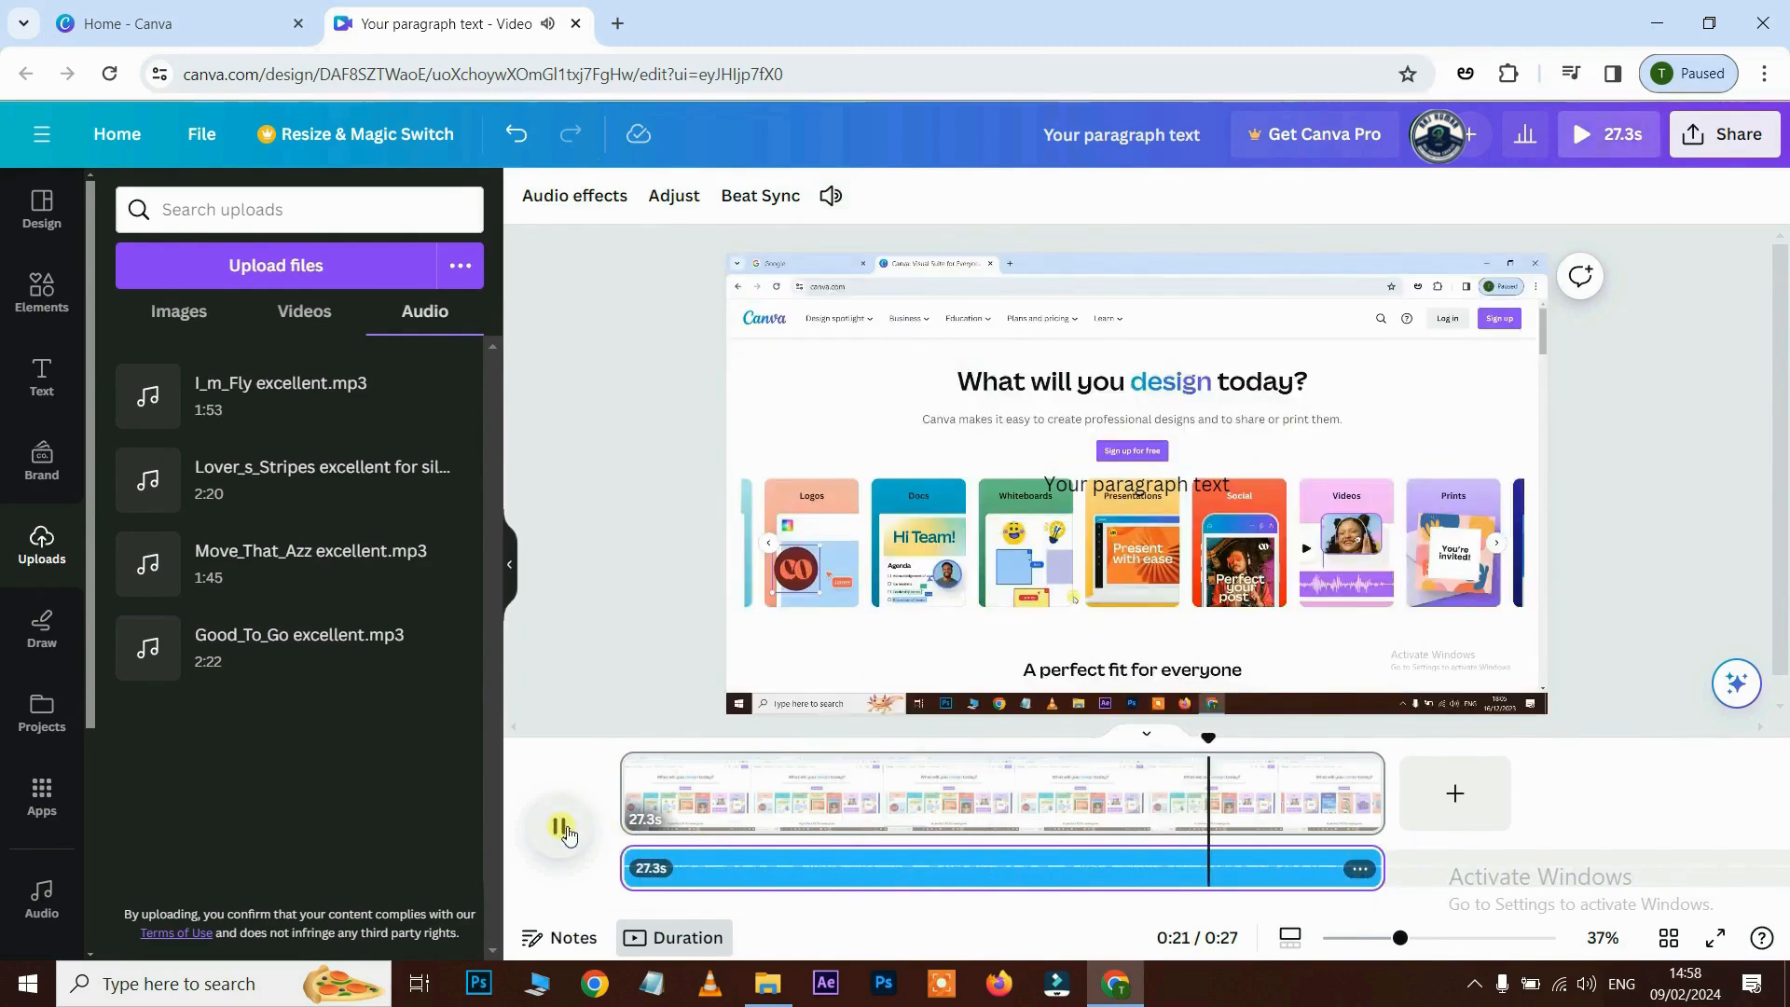
left_click(566, 831)
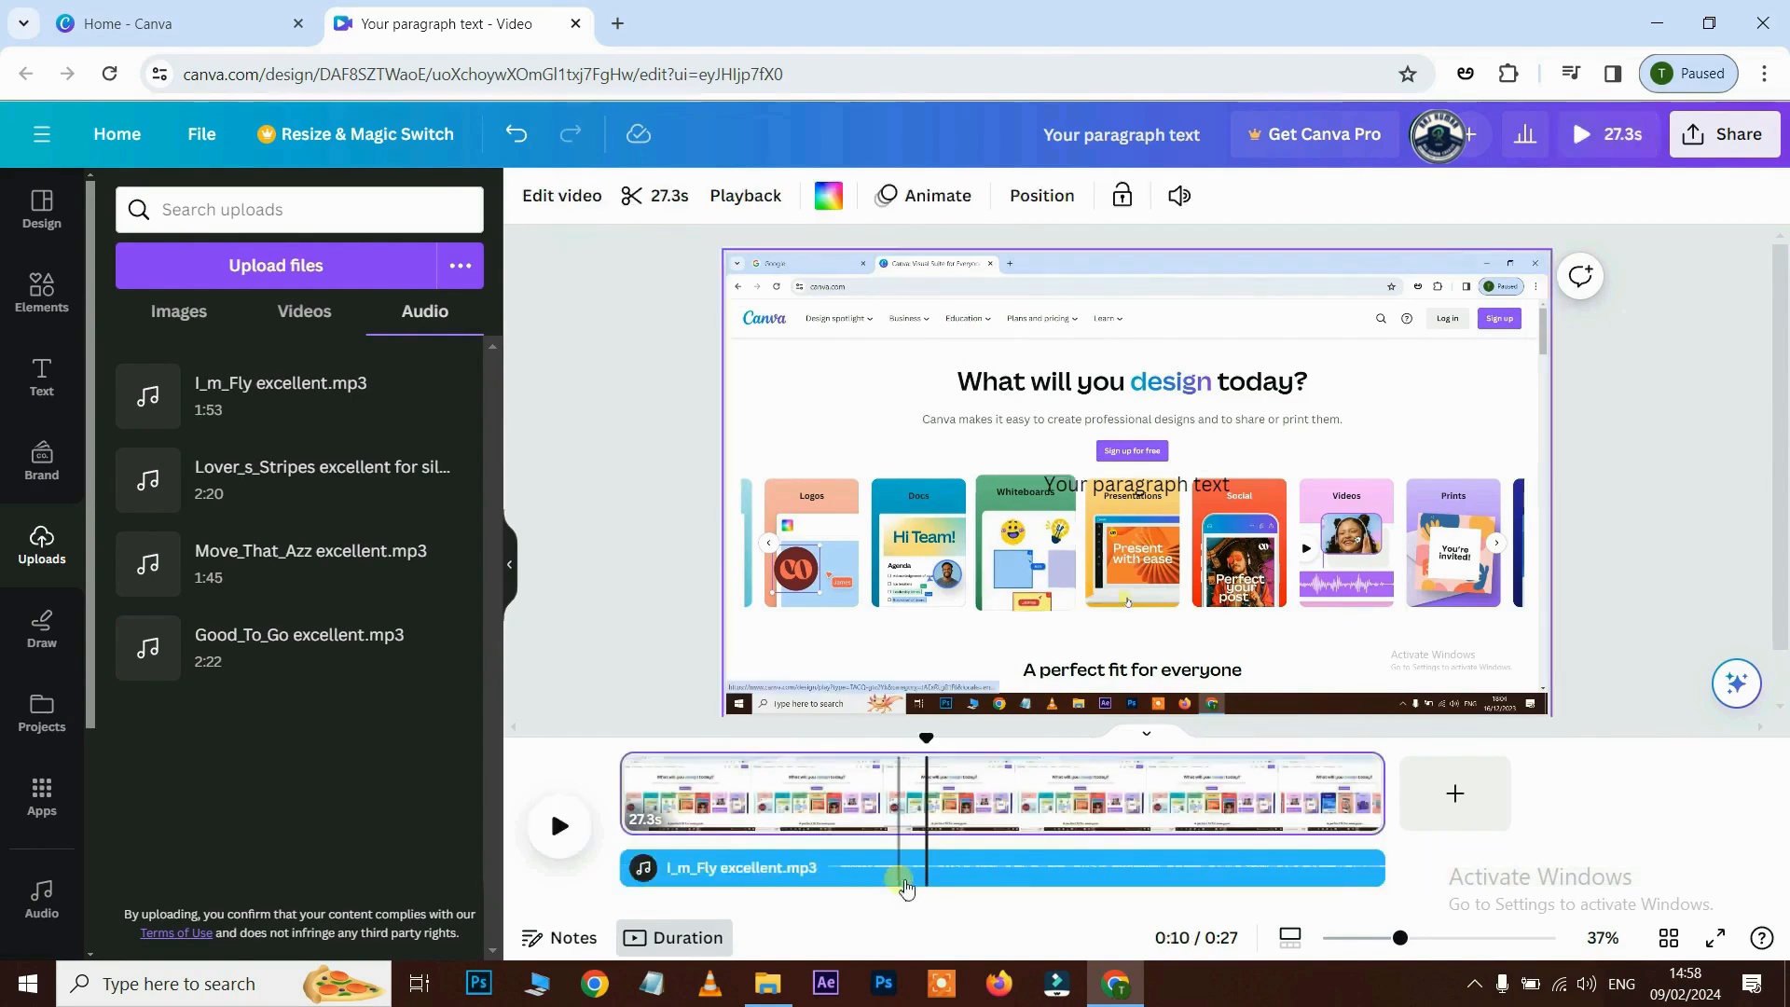
- Mute the video clip's own sound, then restore it to 100
left_click(900, 872)
left_click(1035, 791)
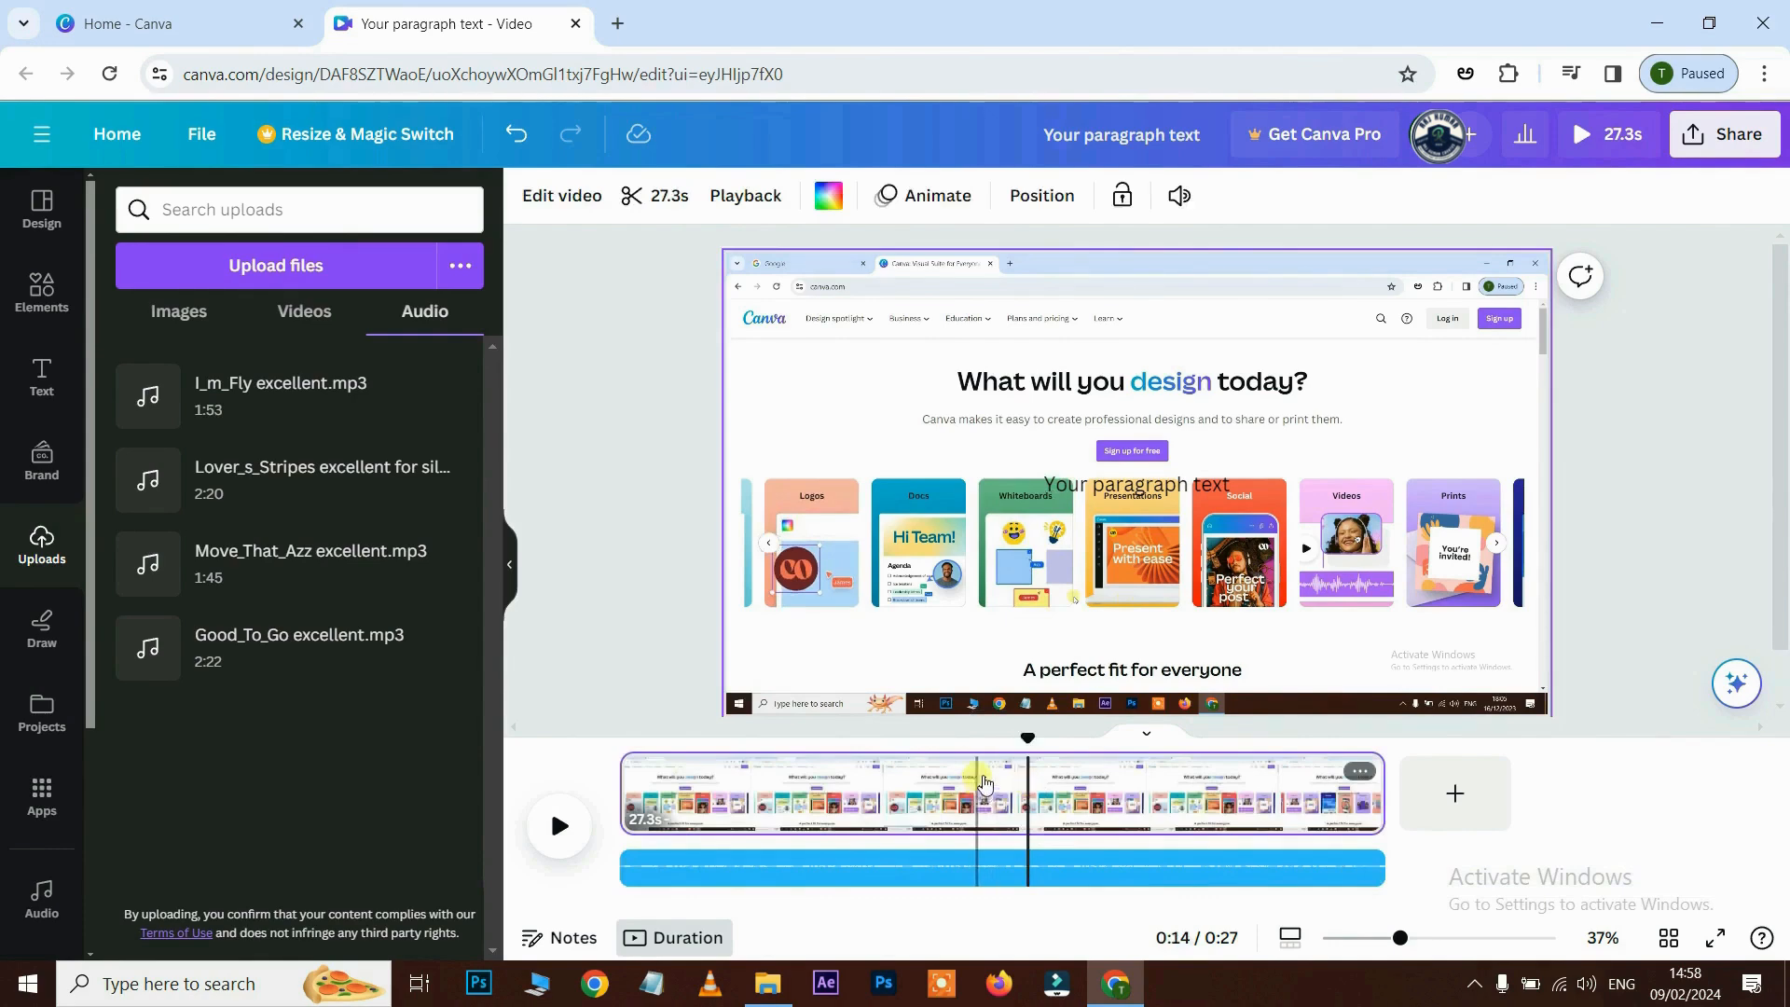
left_click(1179, 194)
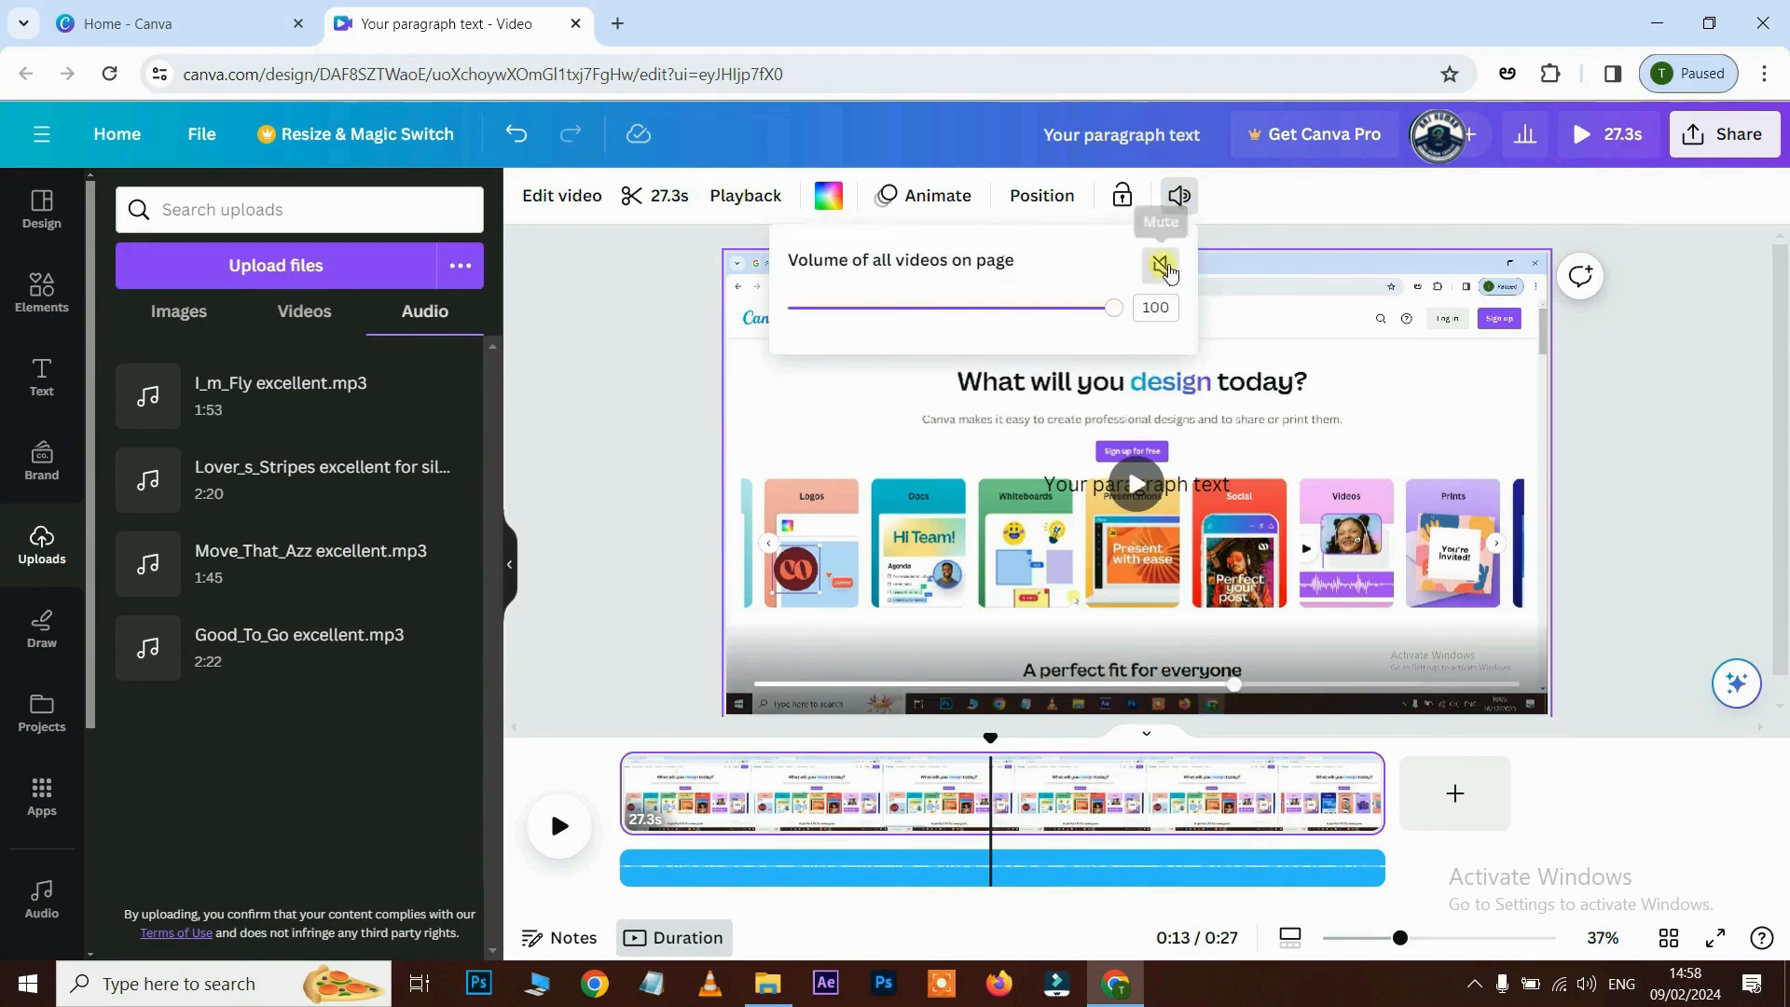
left_click(1168, 270)
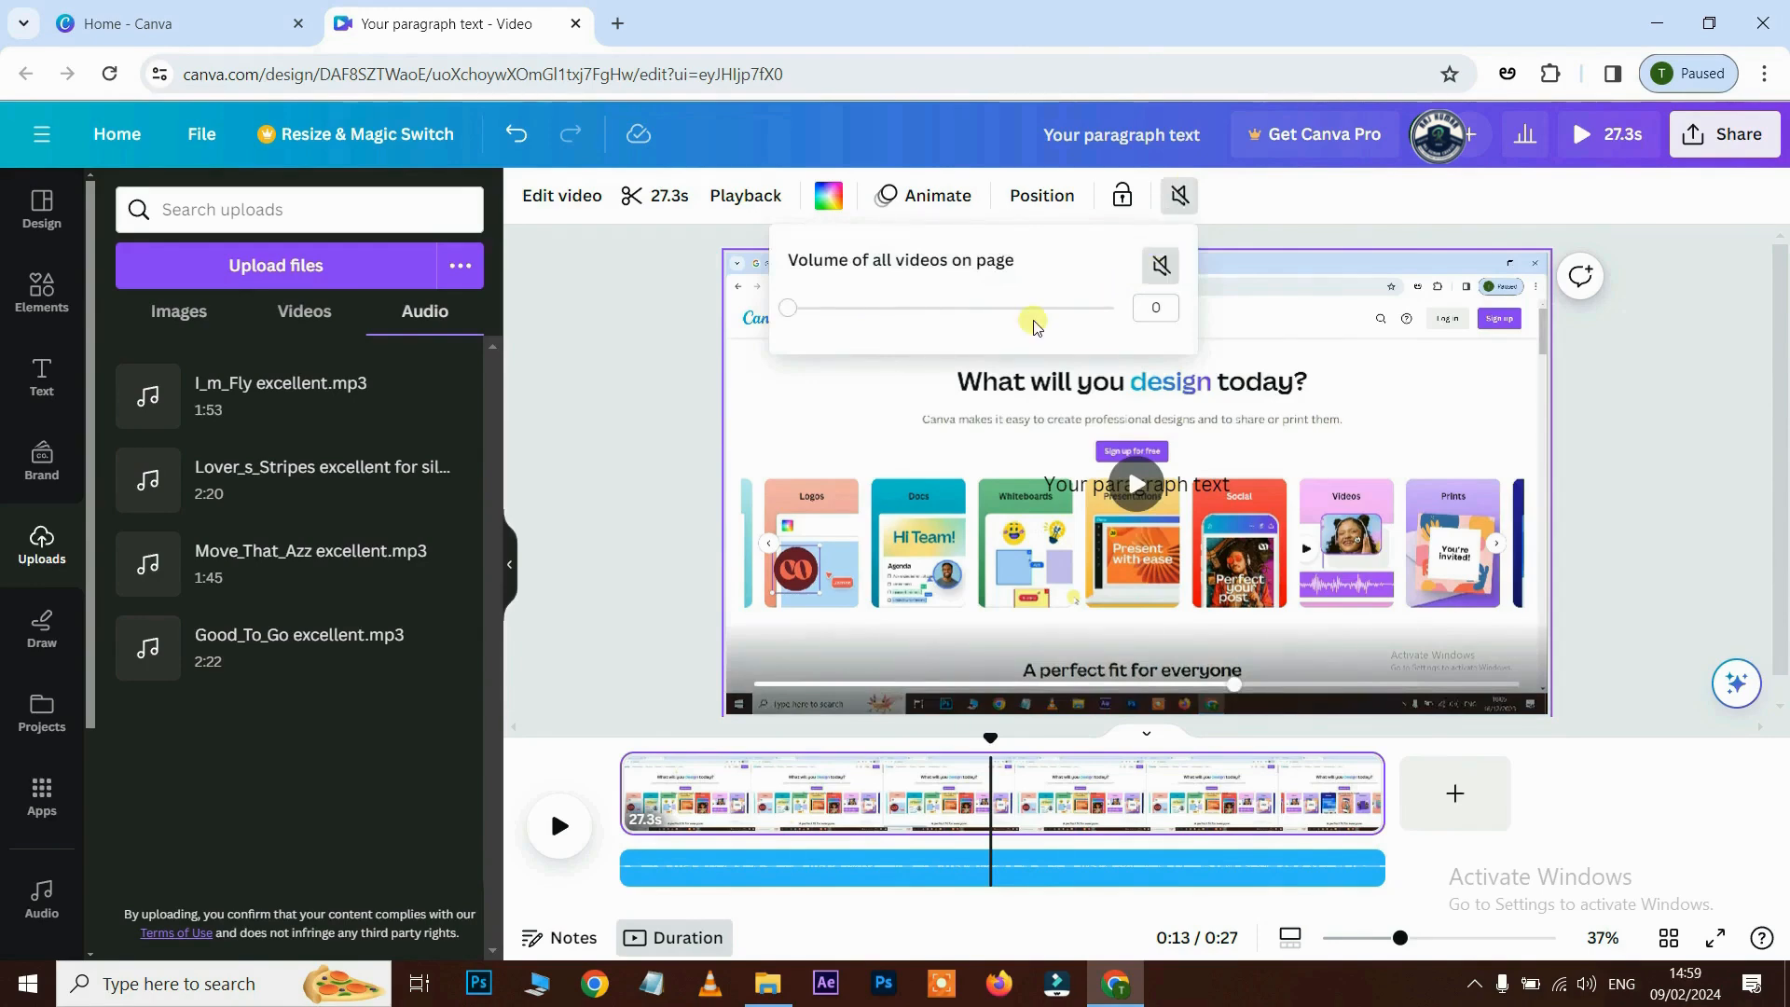
left_click_drag(797, 317, 1108, 343)
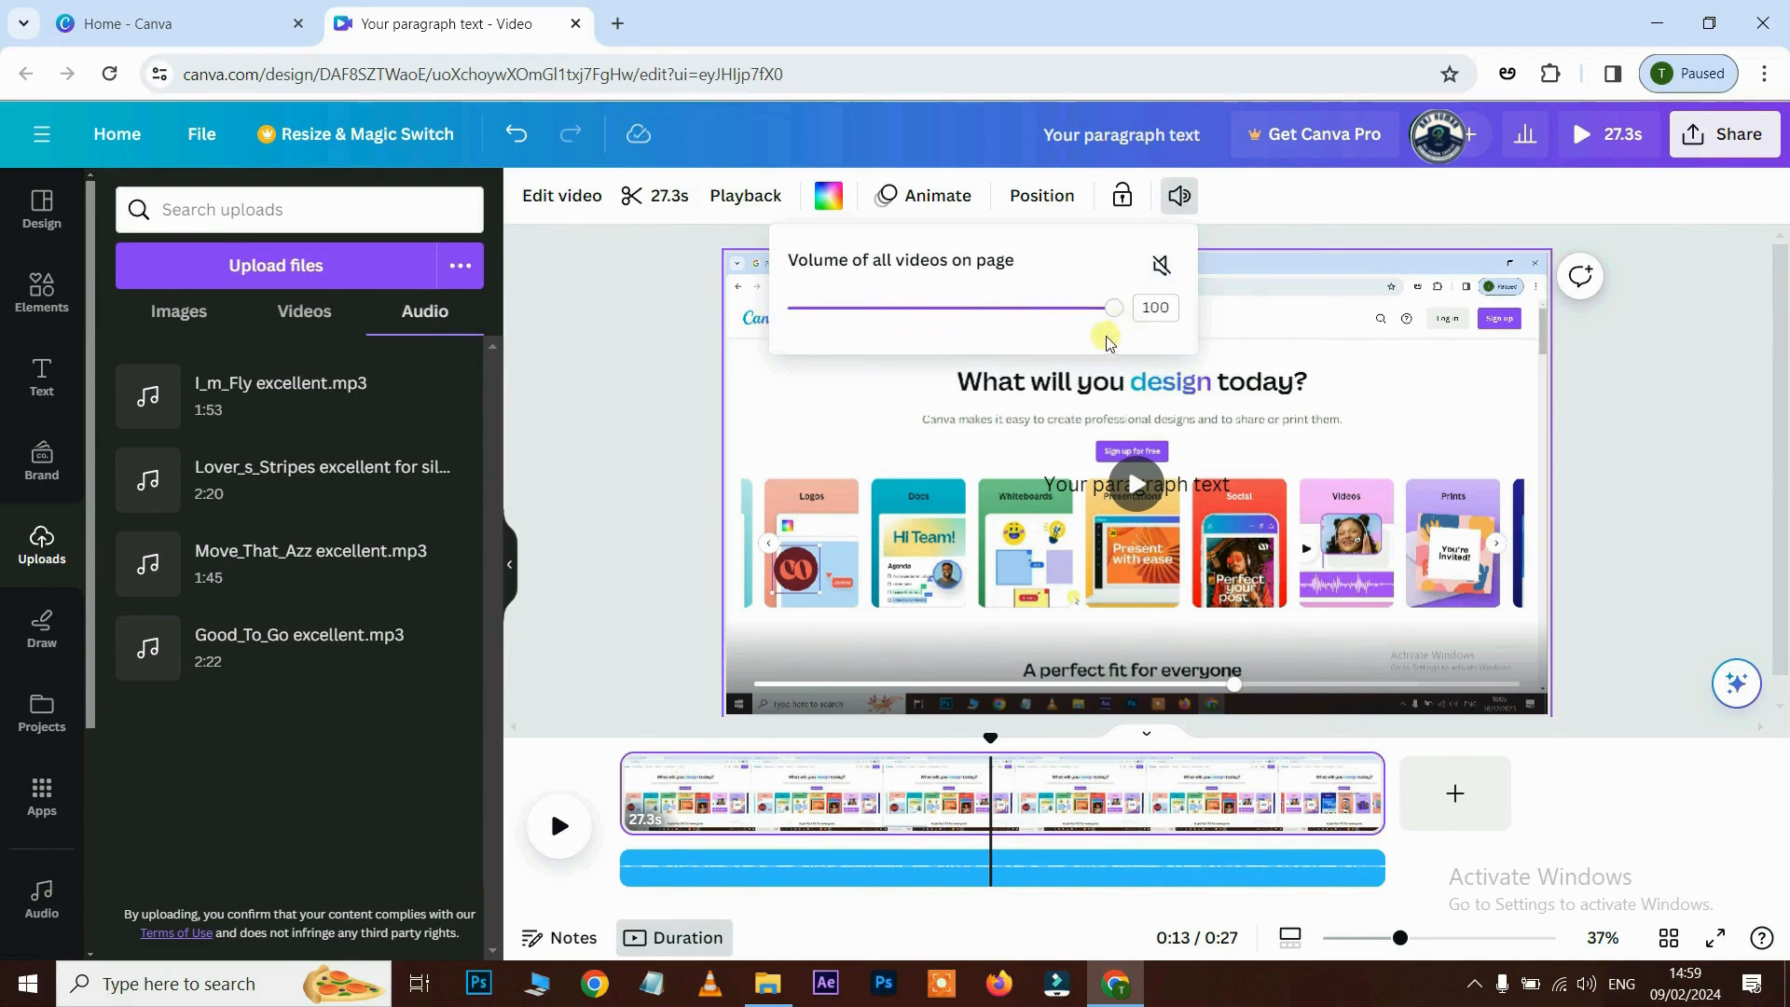
left_click(1260, 802)
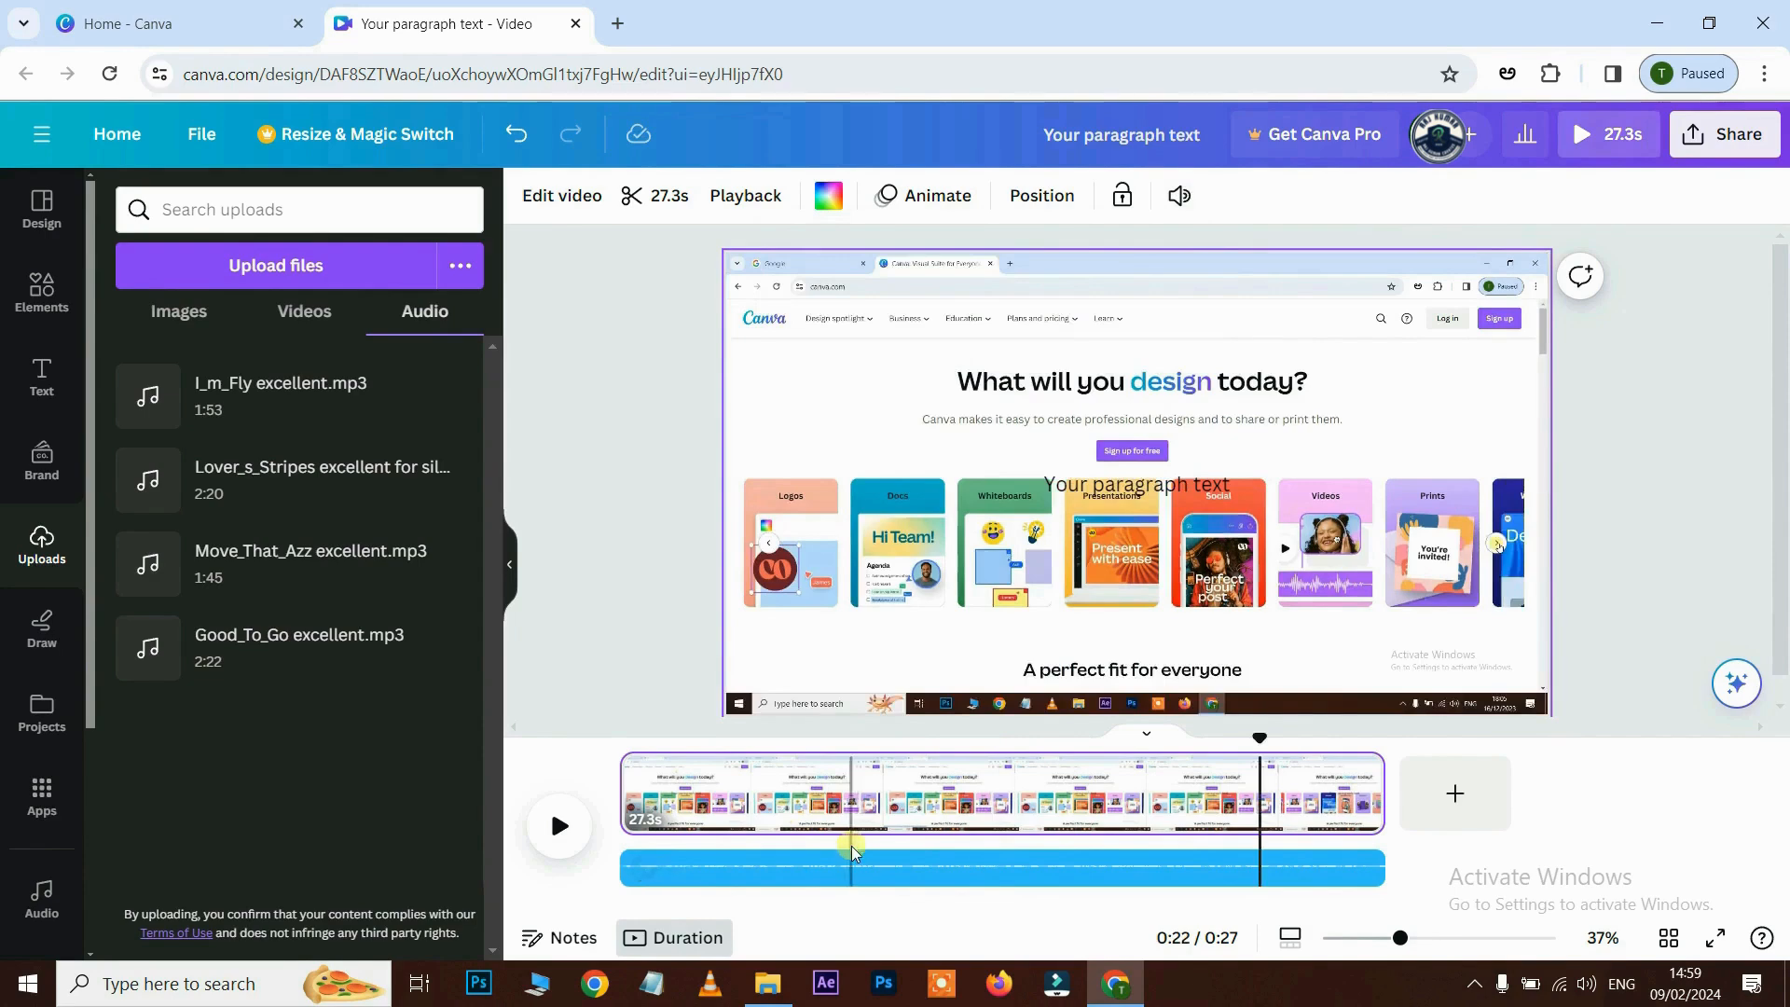
left_click(813, 873)
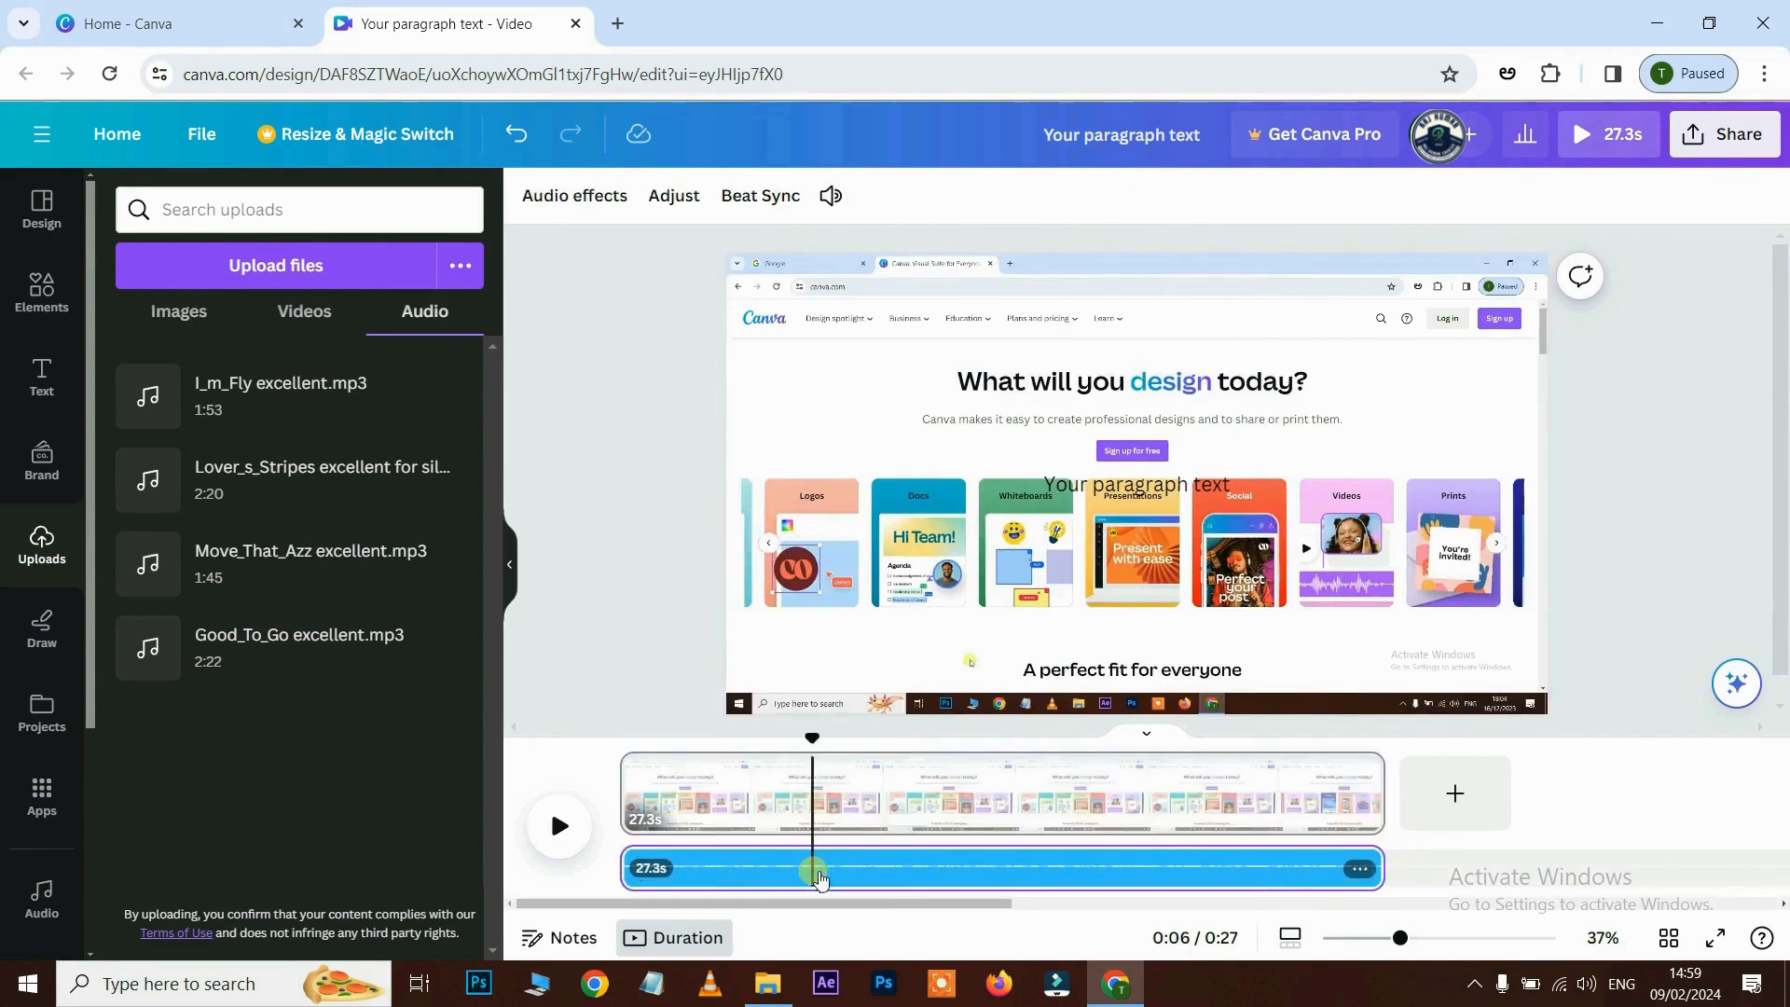
key("Delete")
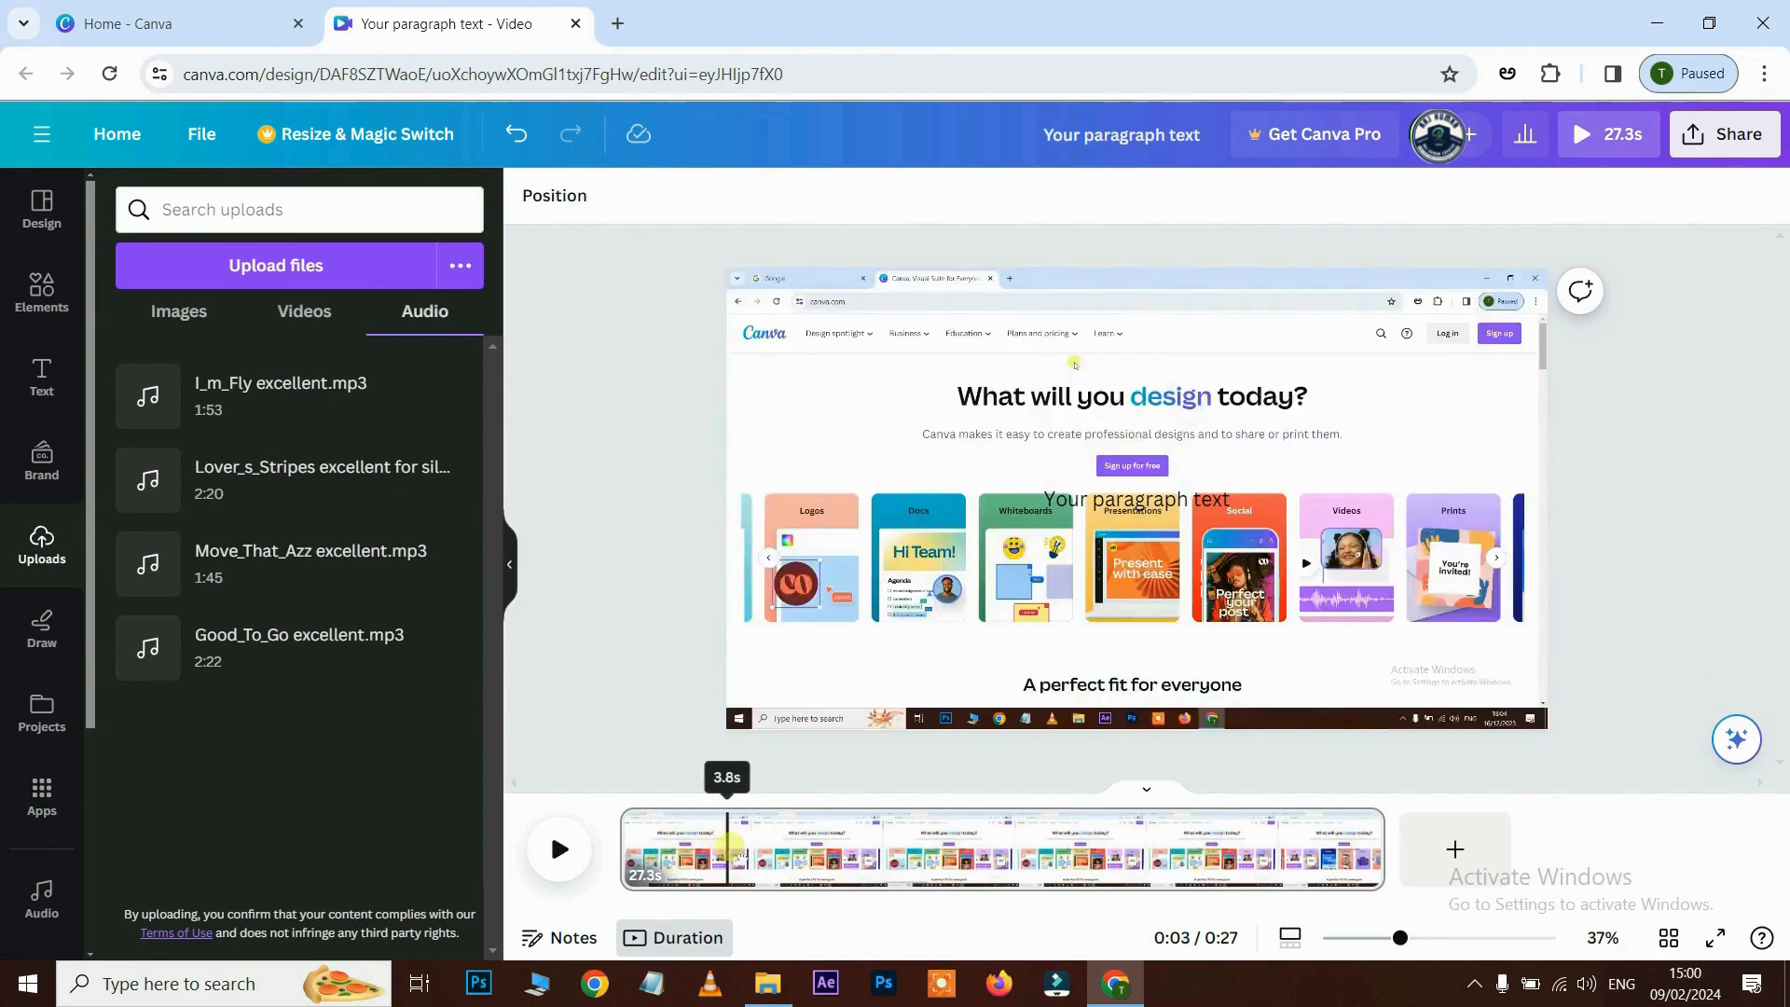
left_click(830, 844)
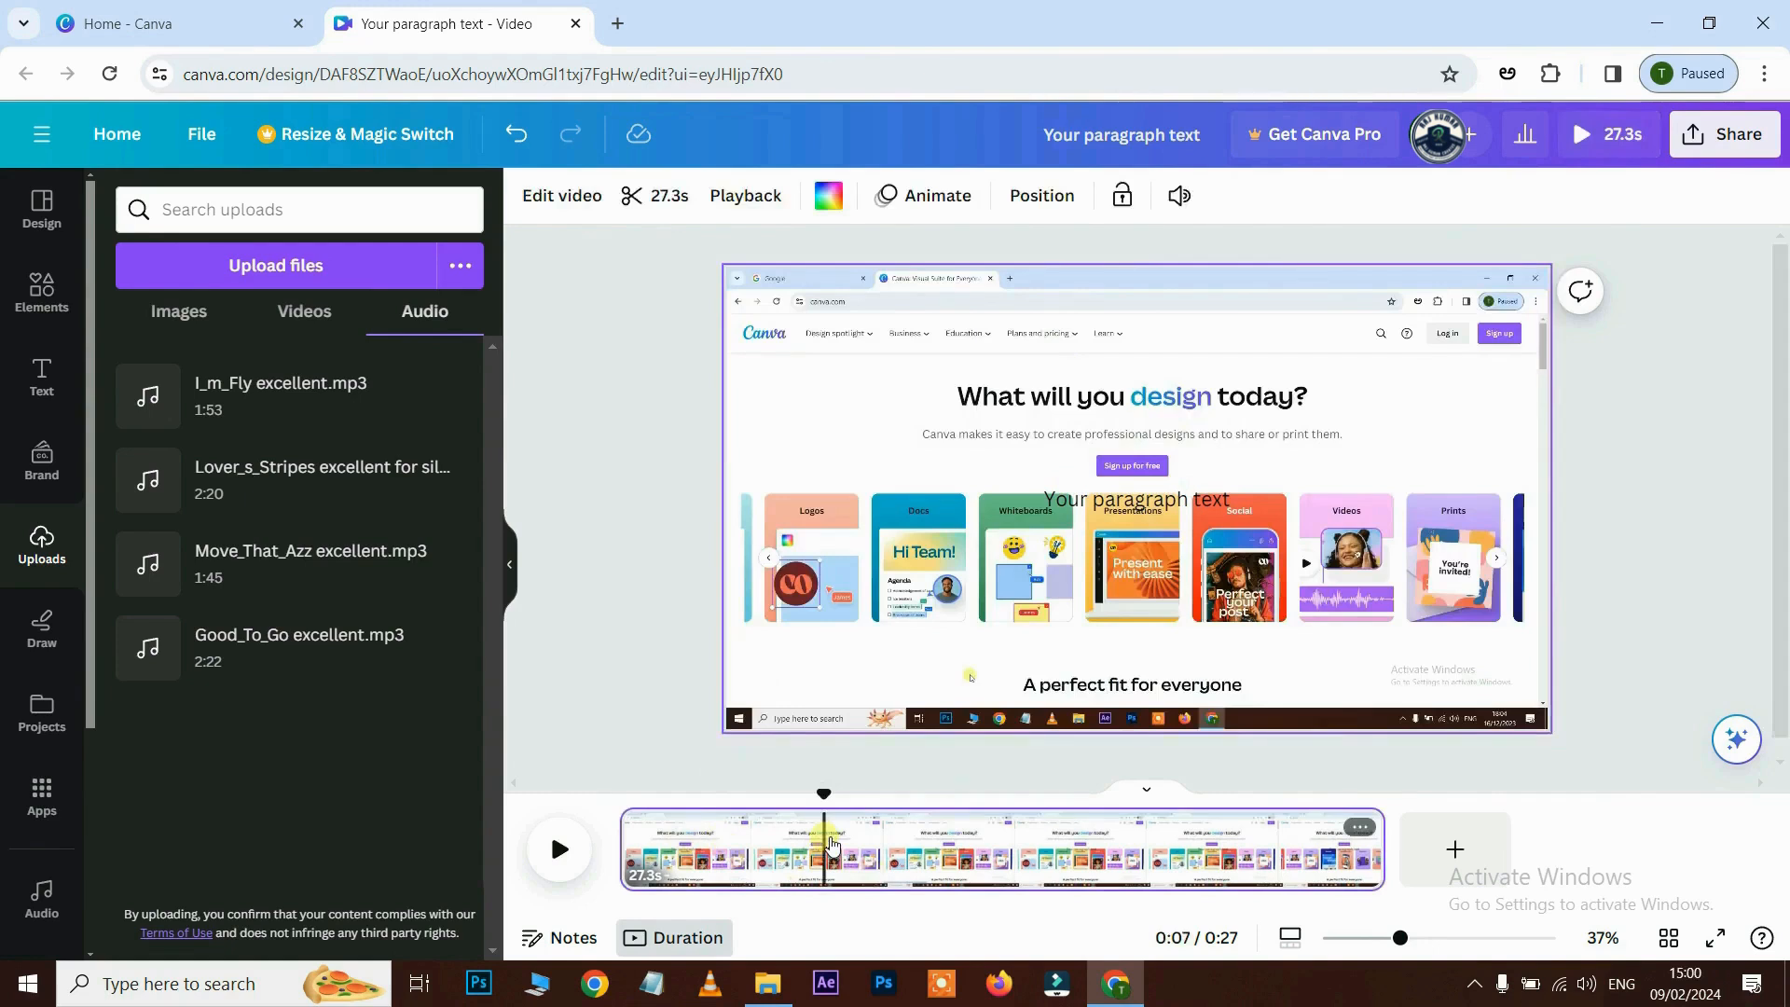
left_click(751, 195)
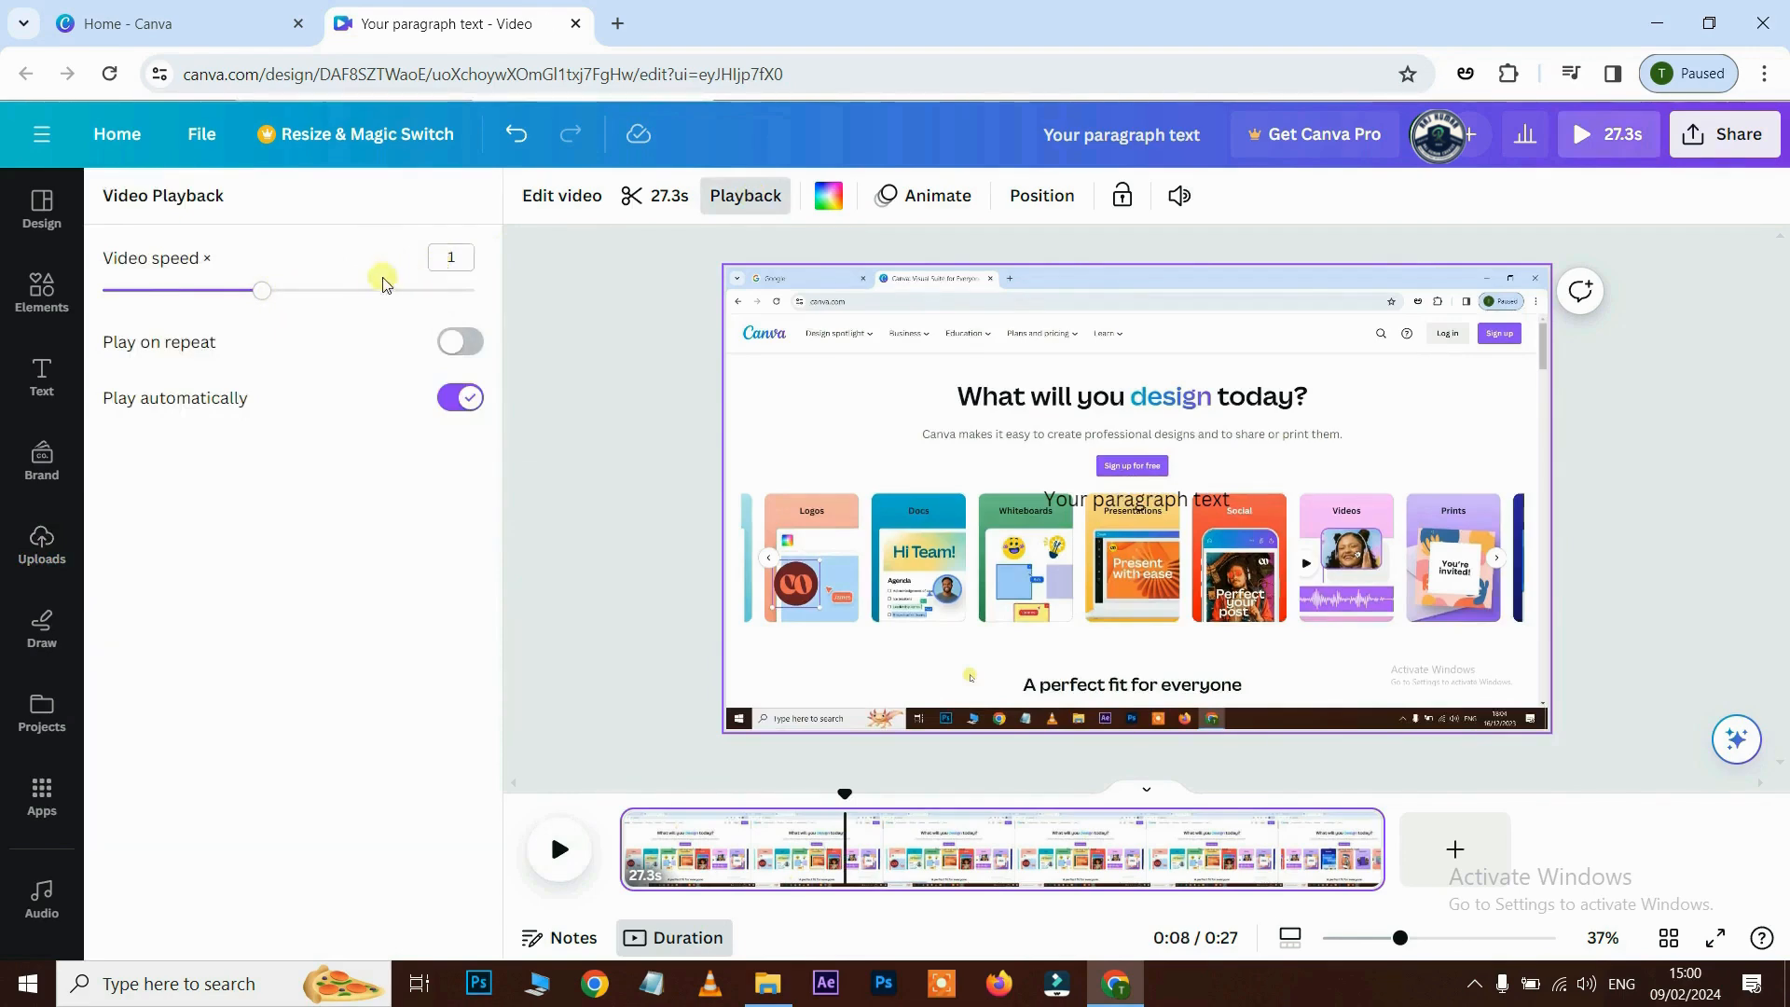
left_click_drag(276, 298, 187, 306)
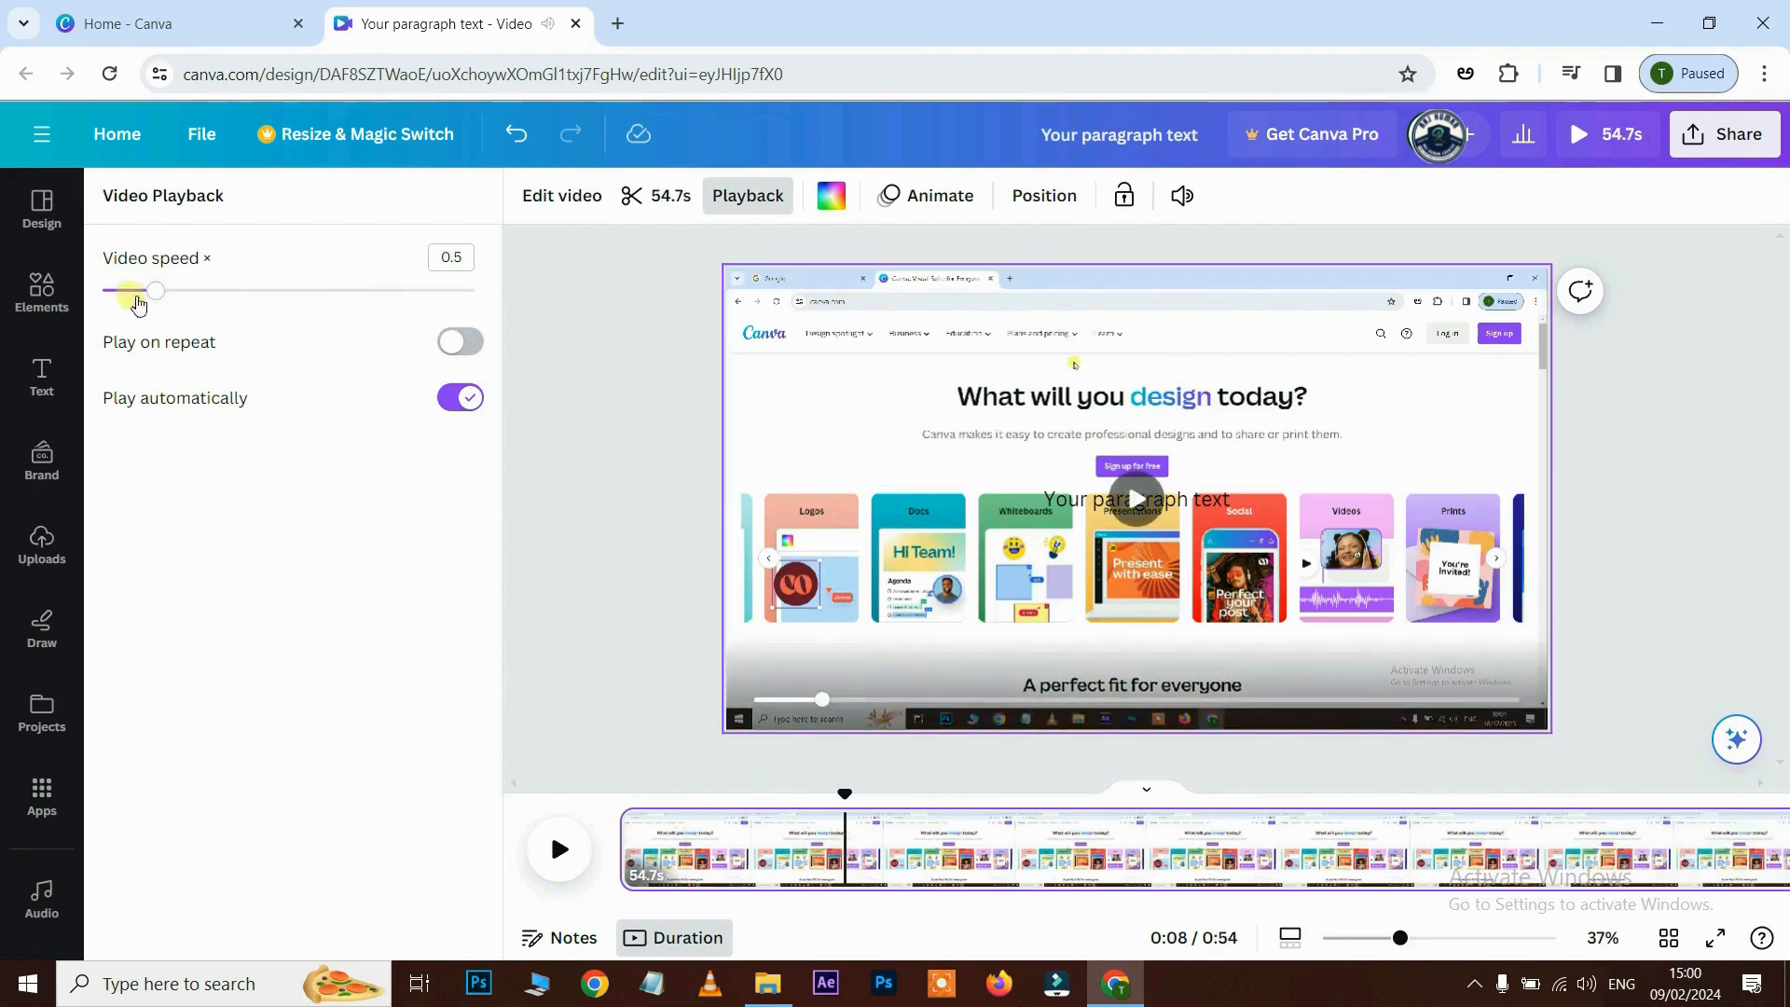
left_click_drag(158, 297, 262, 290)
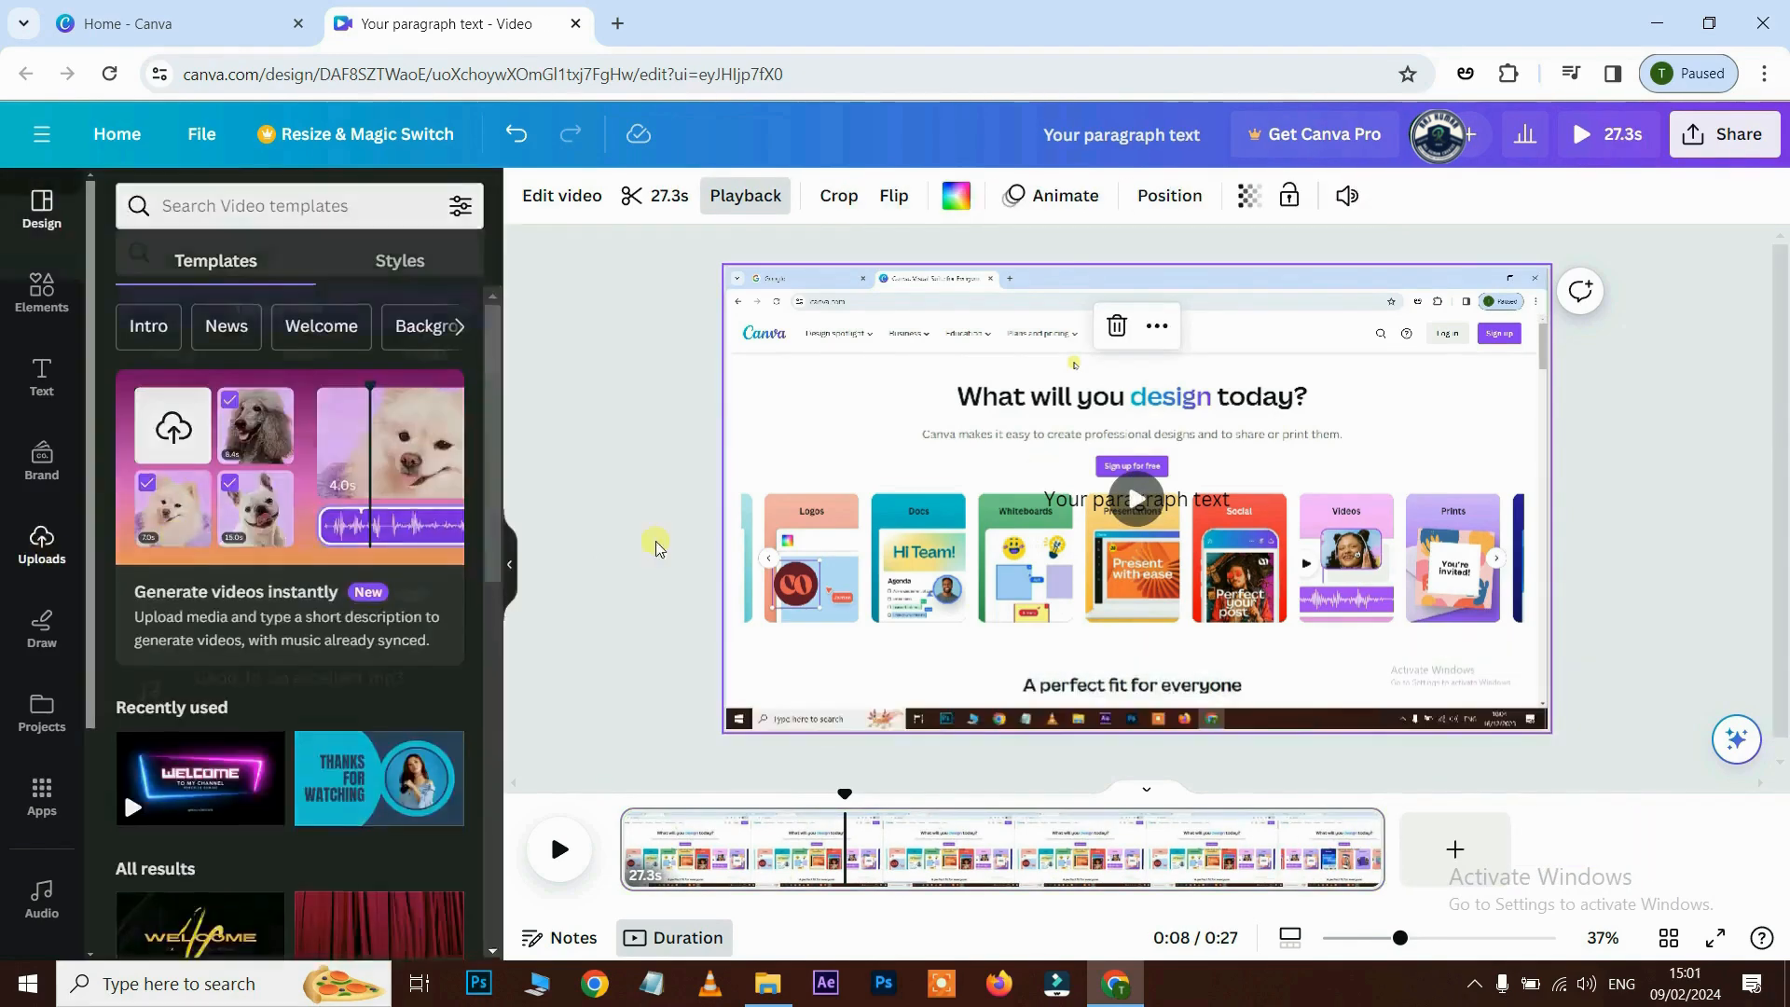
left_click(42, 546)
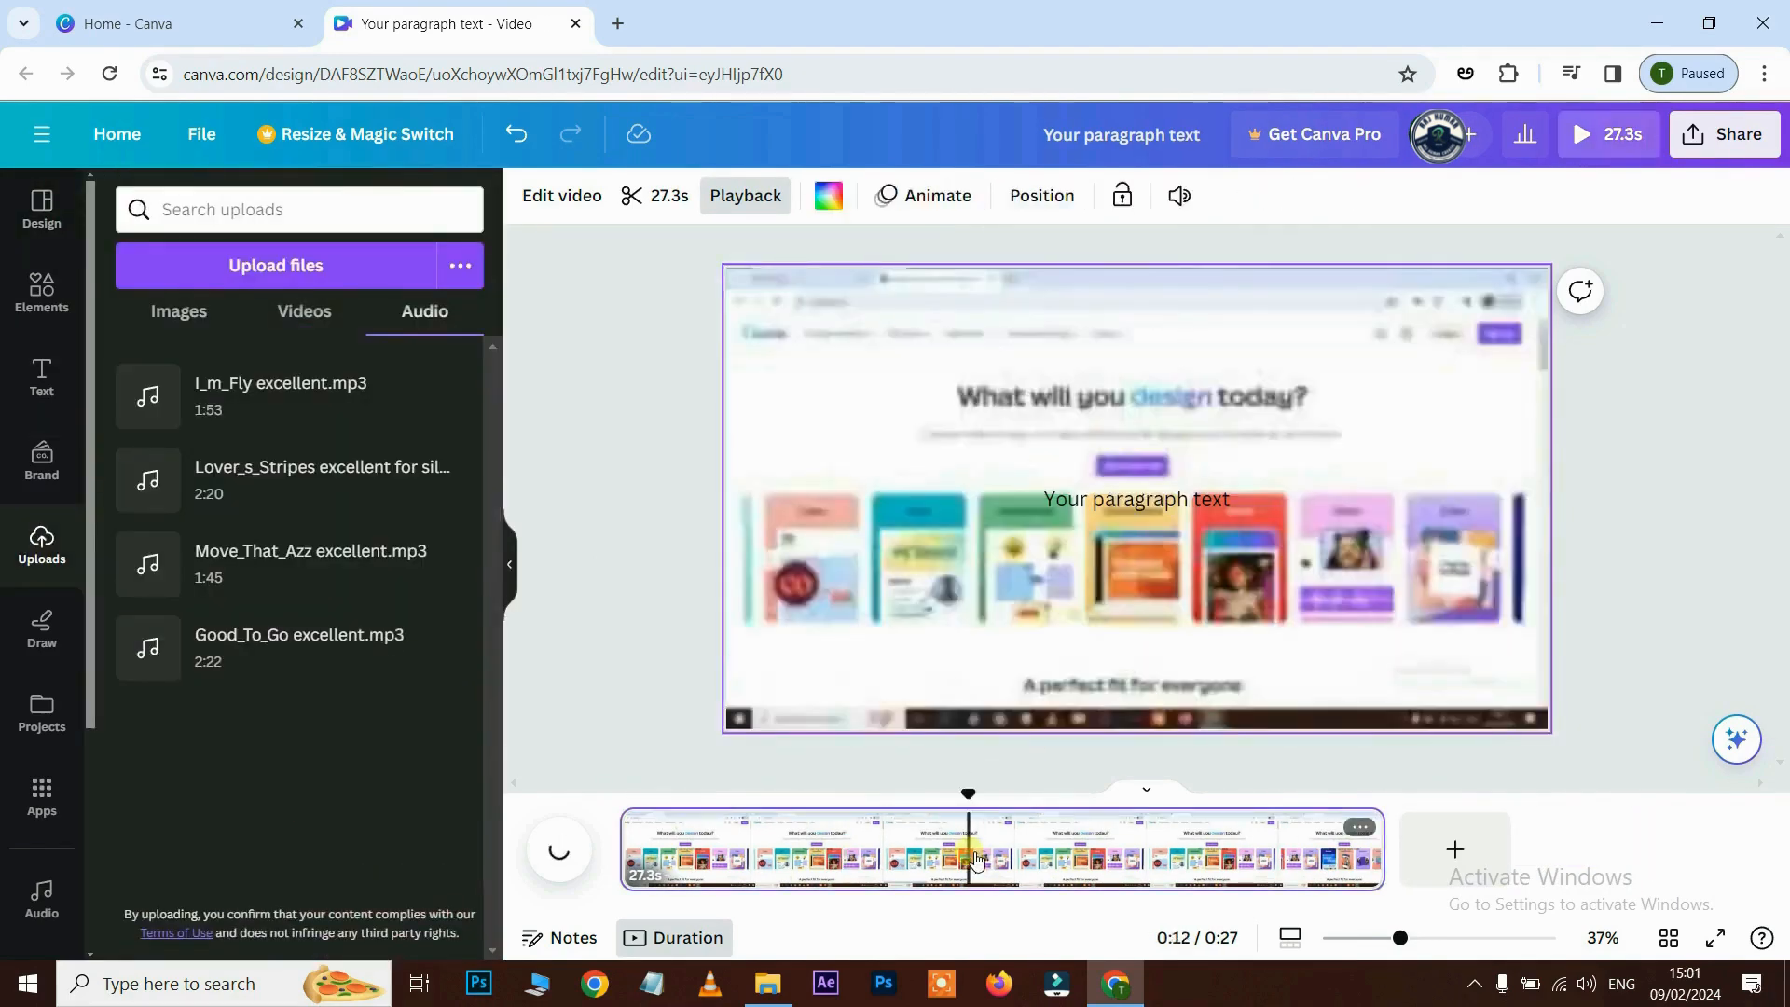
- Delete the screen recording and add the 17.4 s flower video from Uploads > Videos
key("Delete")
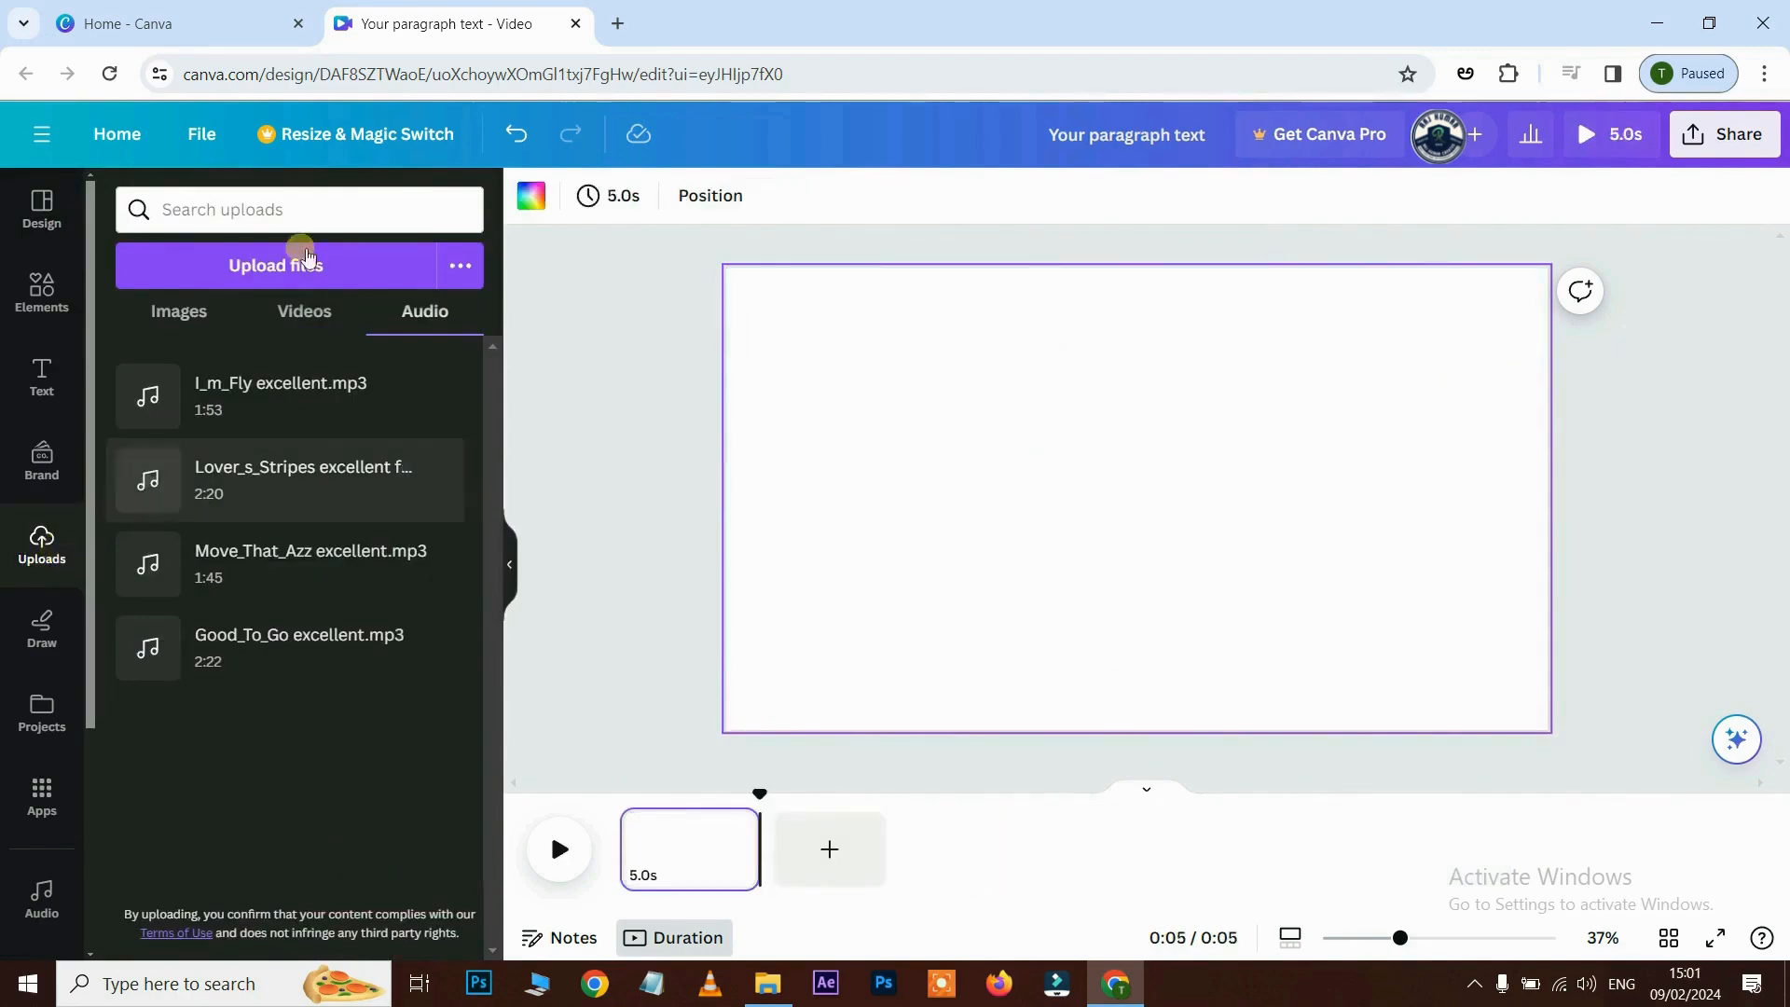
left_click(304, 311)
left_click(359, 406)
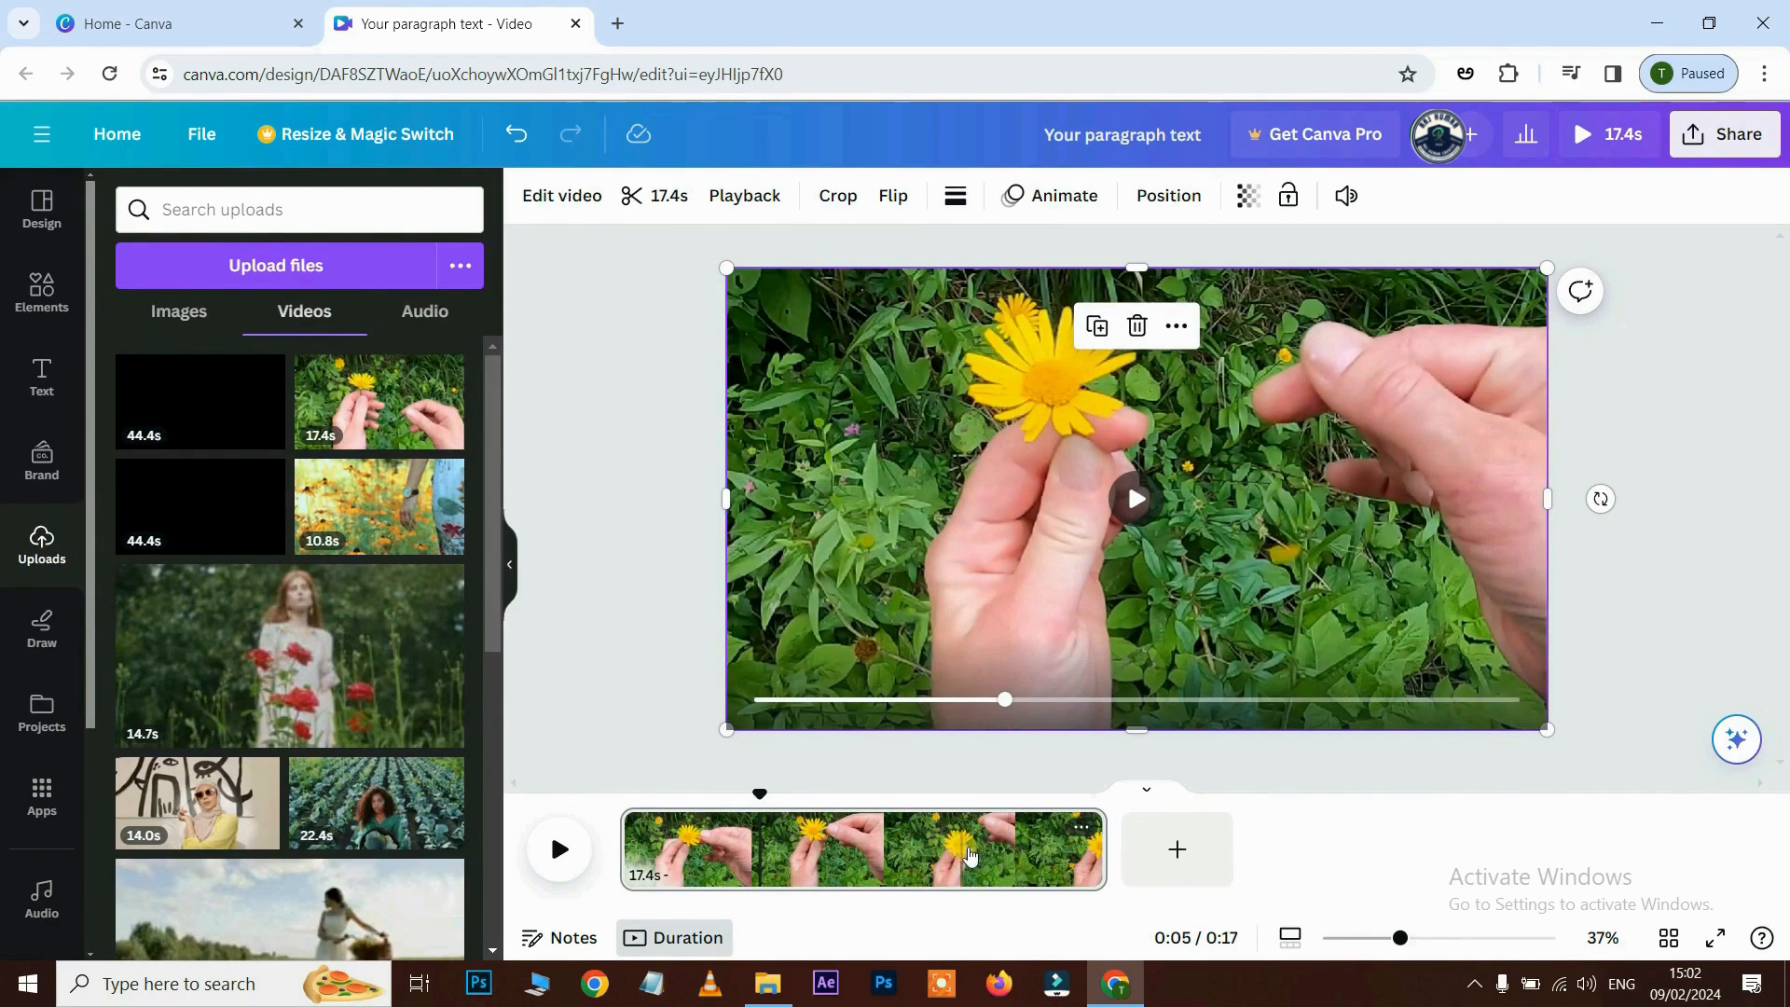
left_click(988, 853)
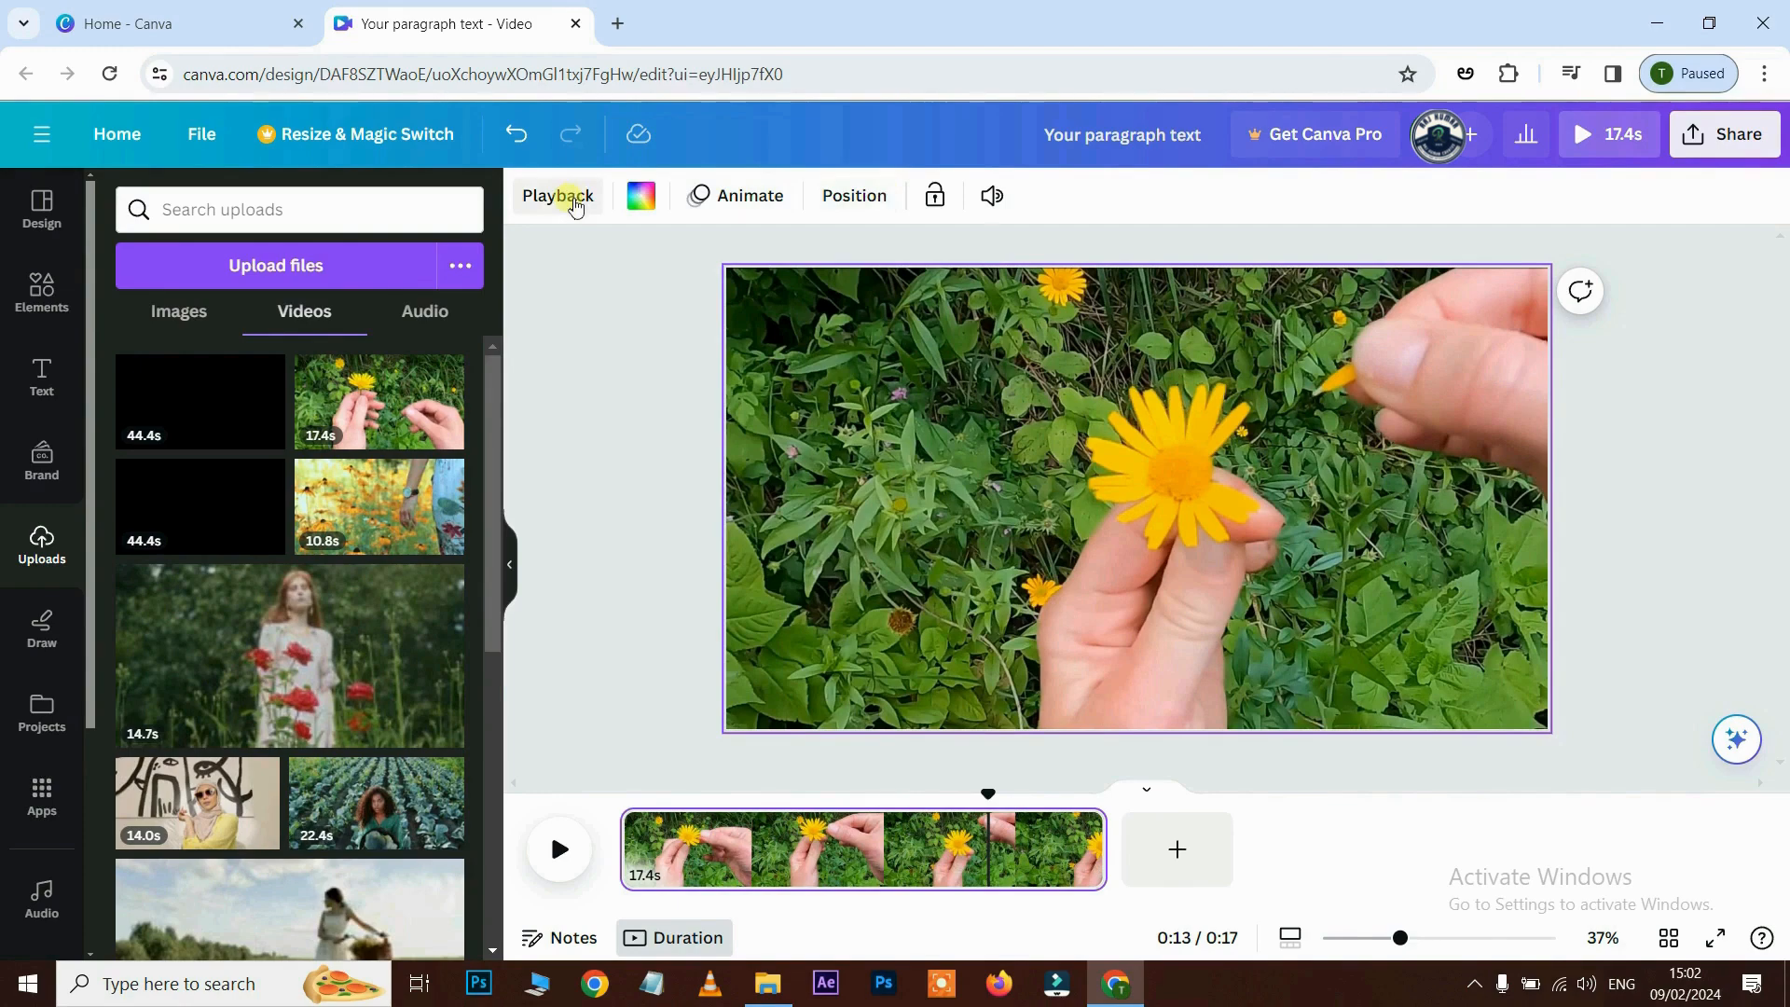
left_click(979, 440)
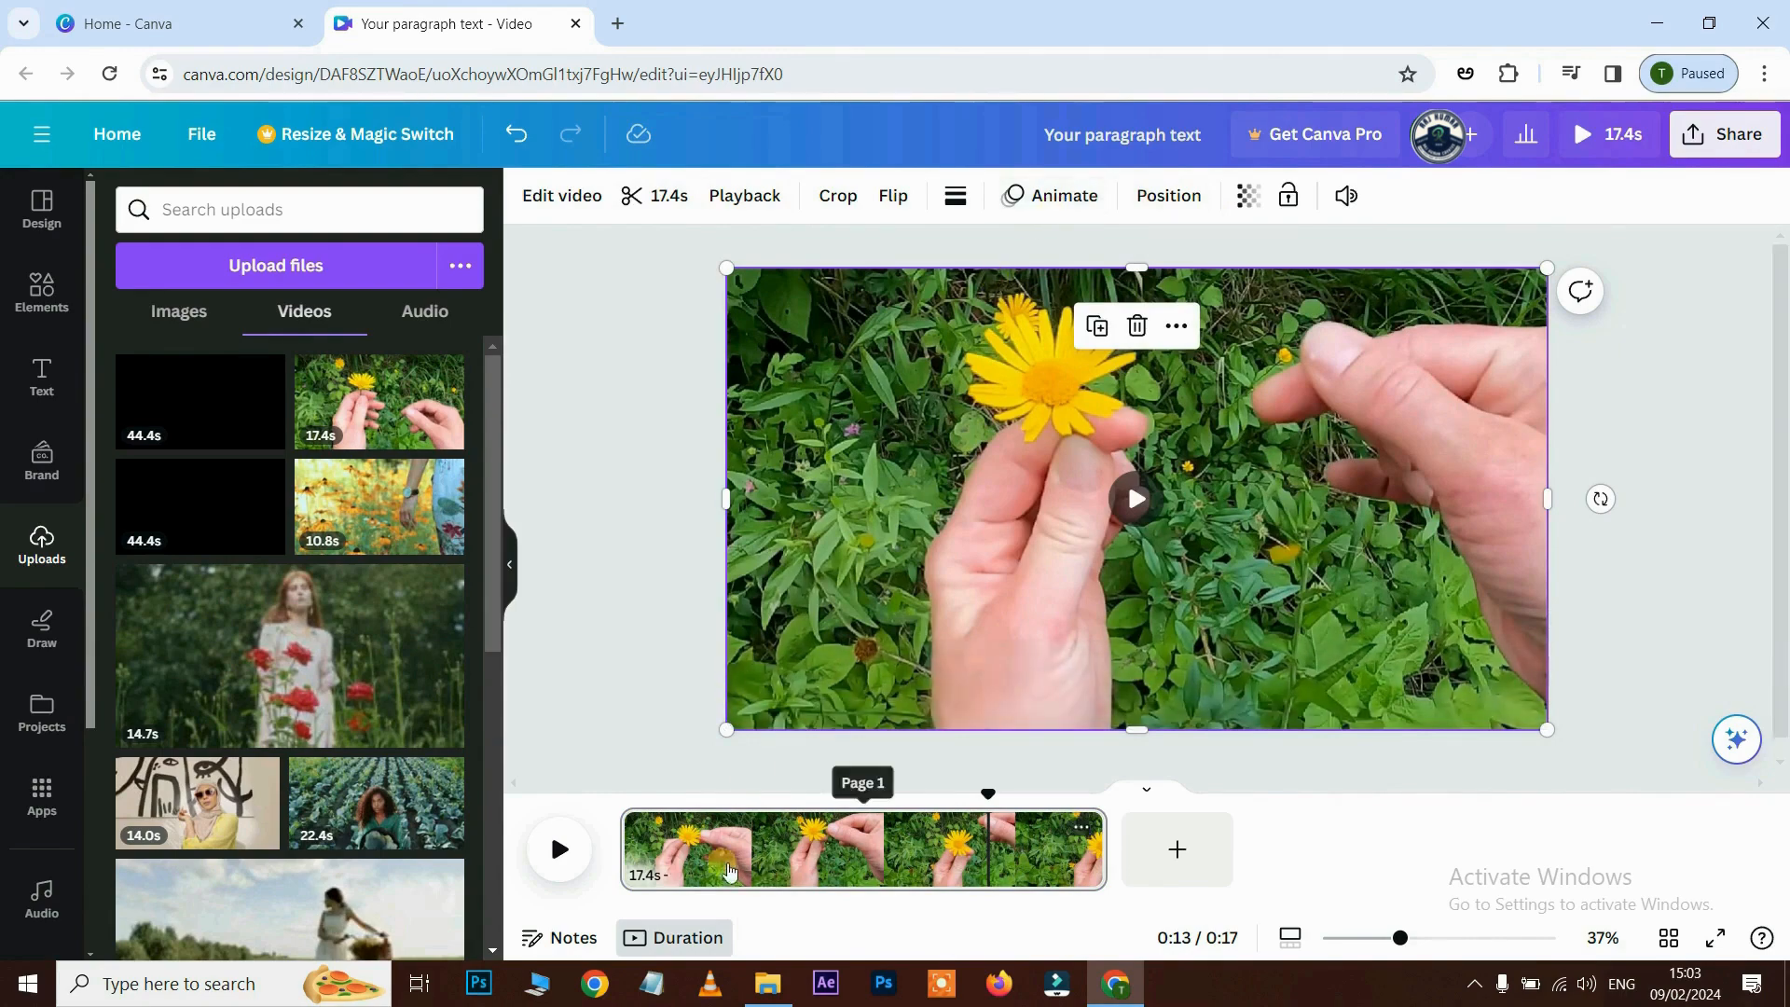
left_click(748, 858)
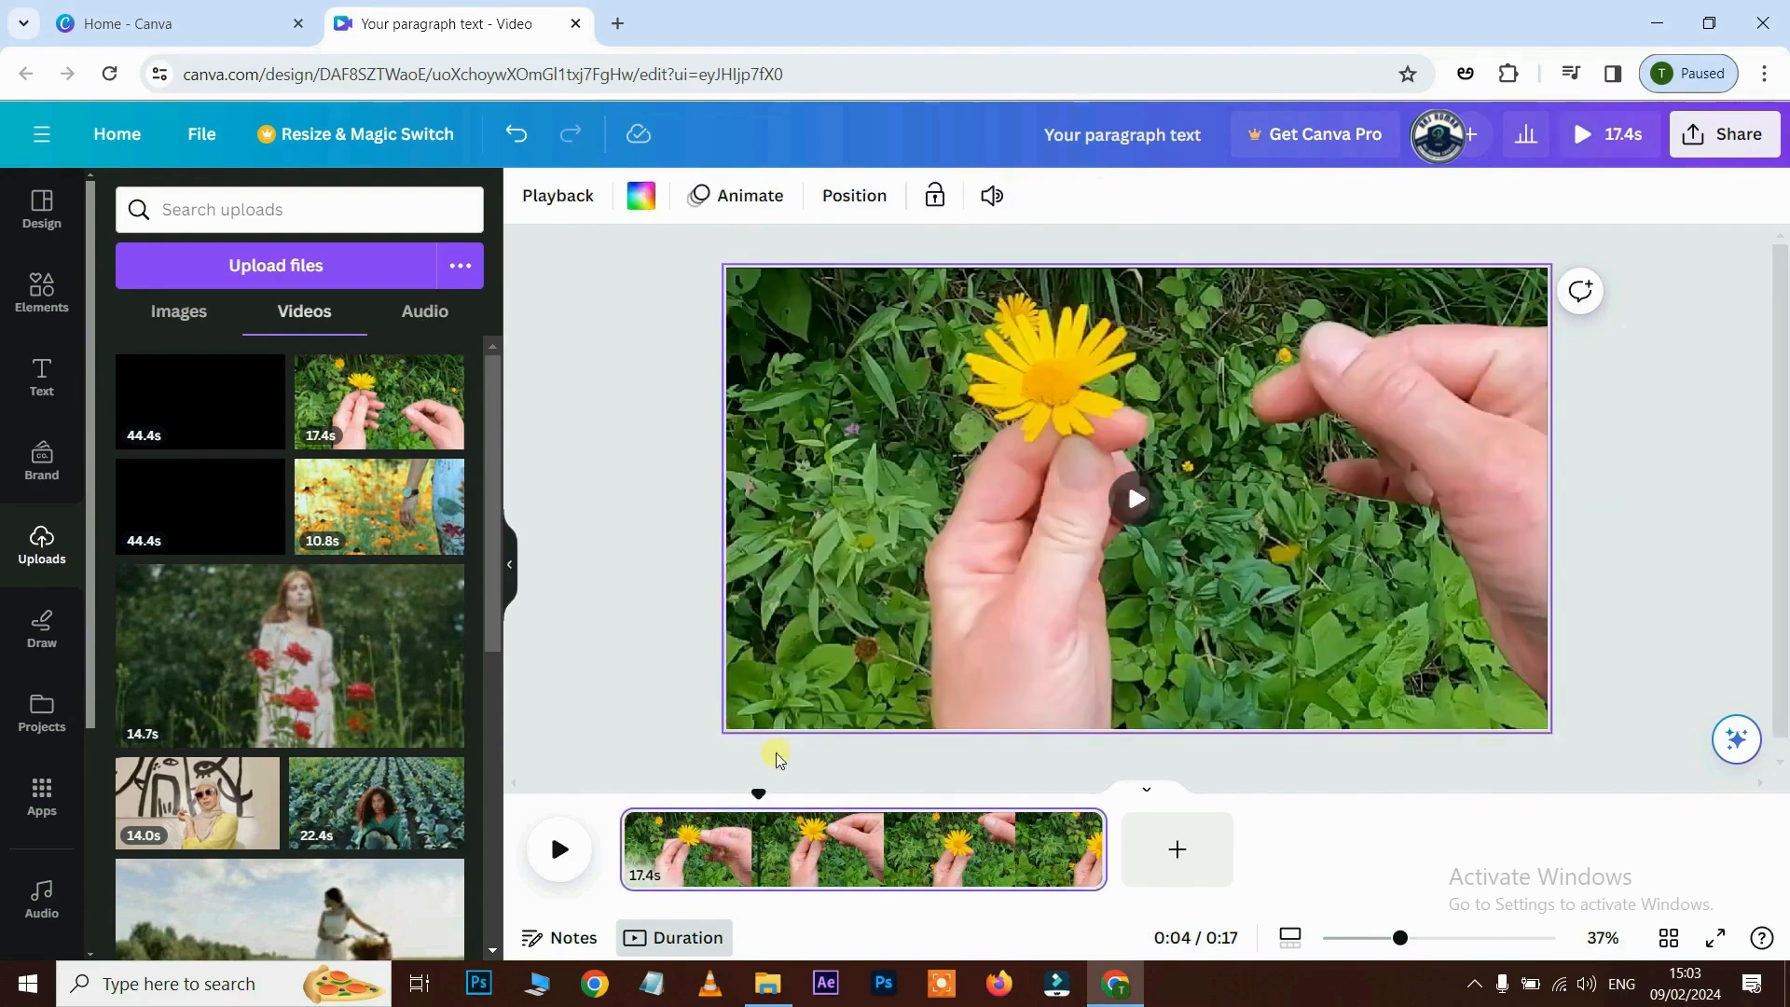
left_click(562, 197)
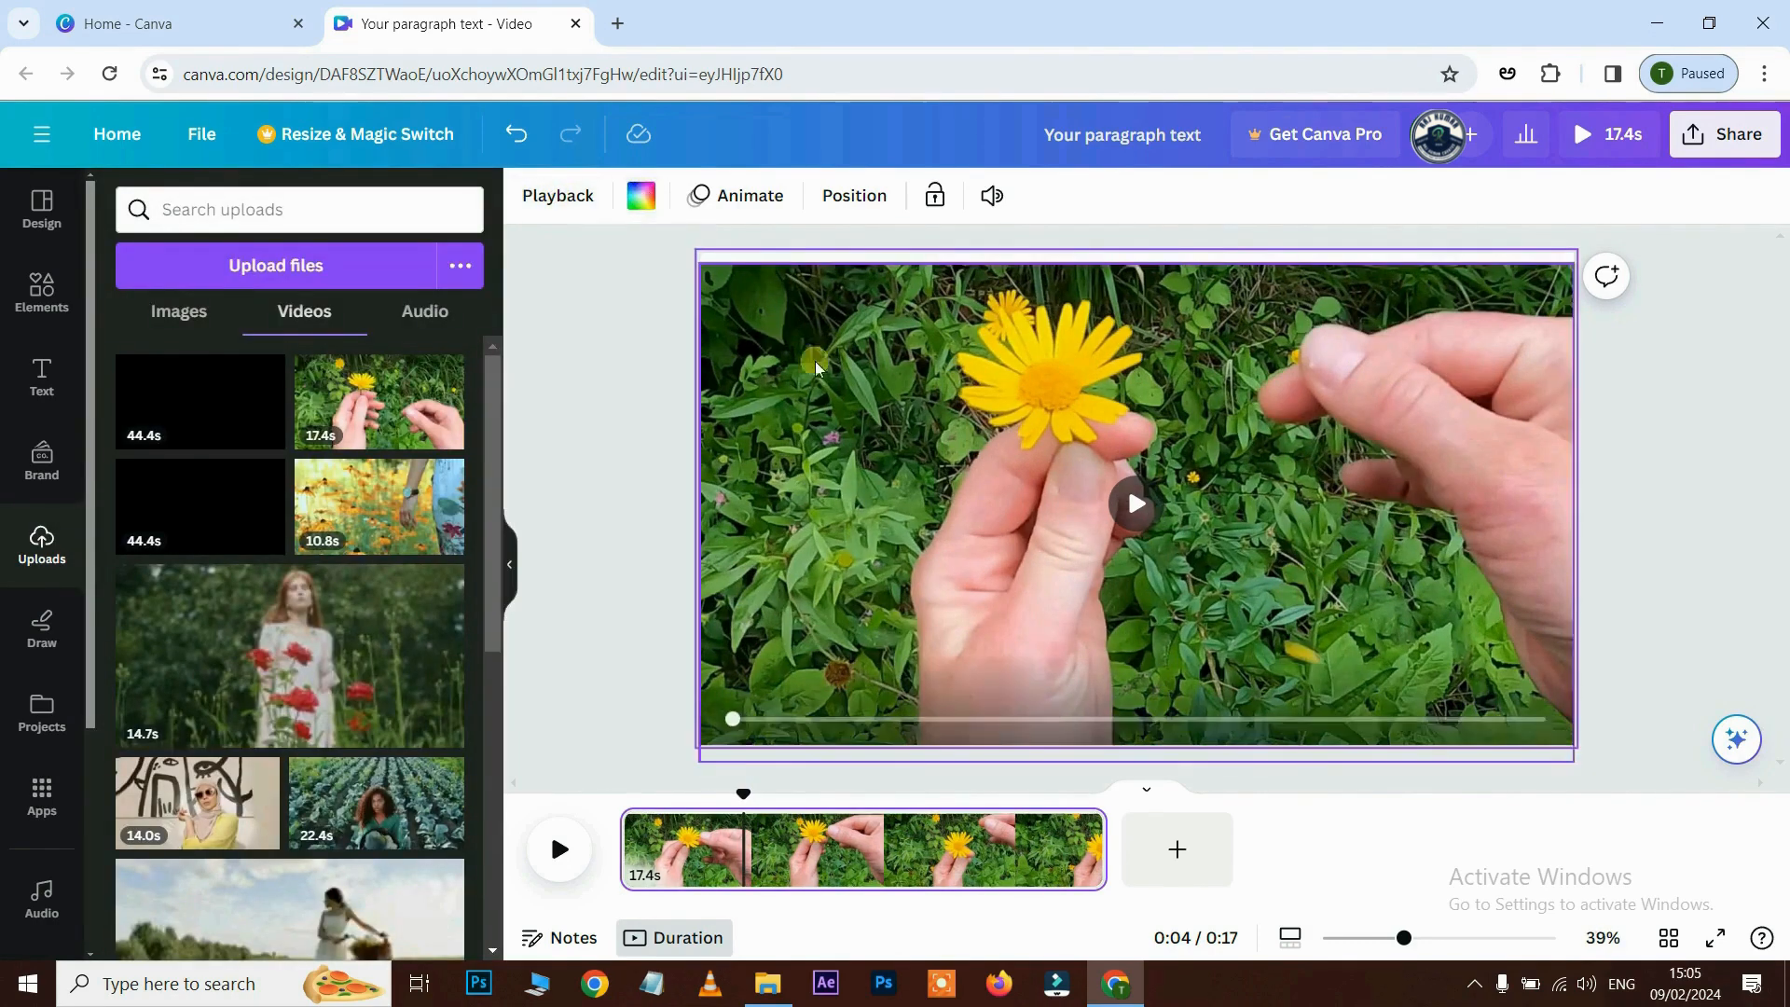
- Try a custom green colour, then set the page background to the purple swatch
left_click(642, 196)
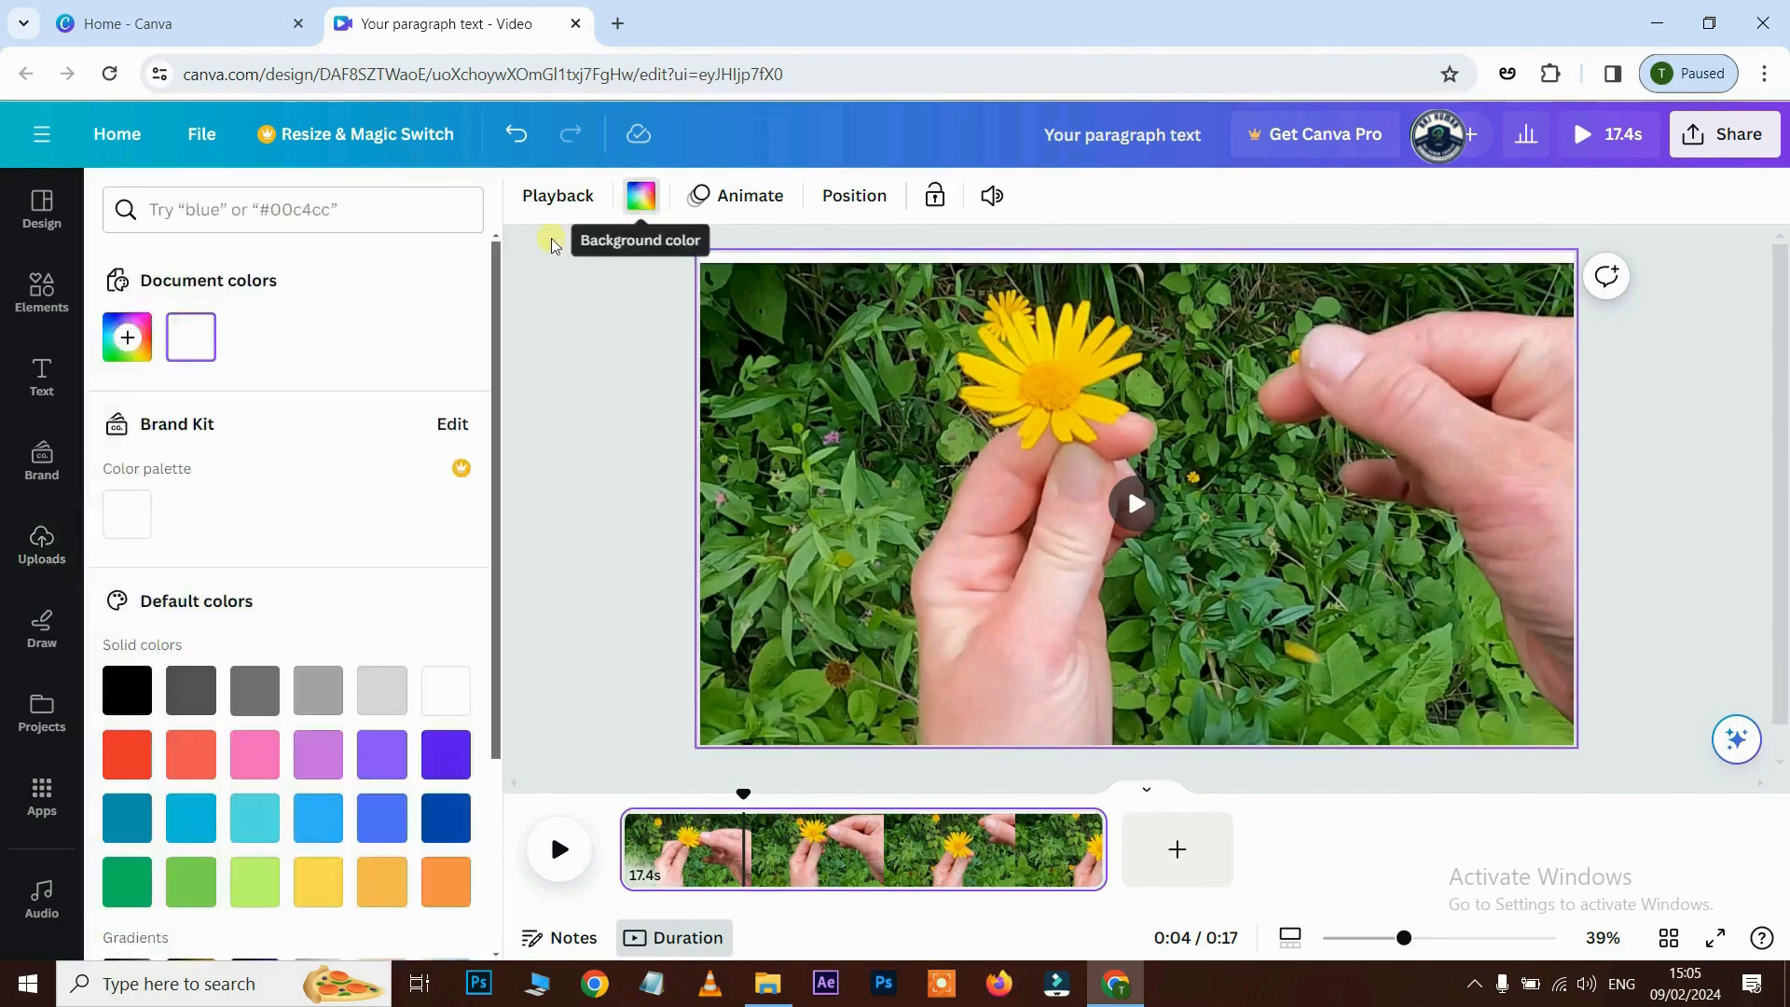
scroll(149, 690, "down", 2)
scroll(118, 608, "up", 2)
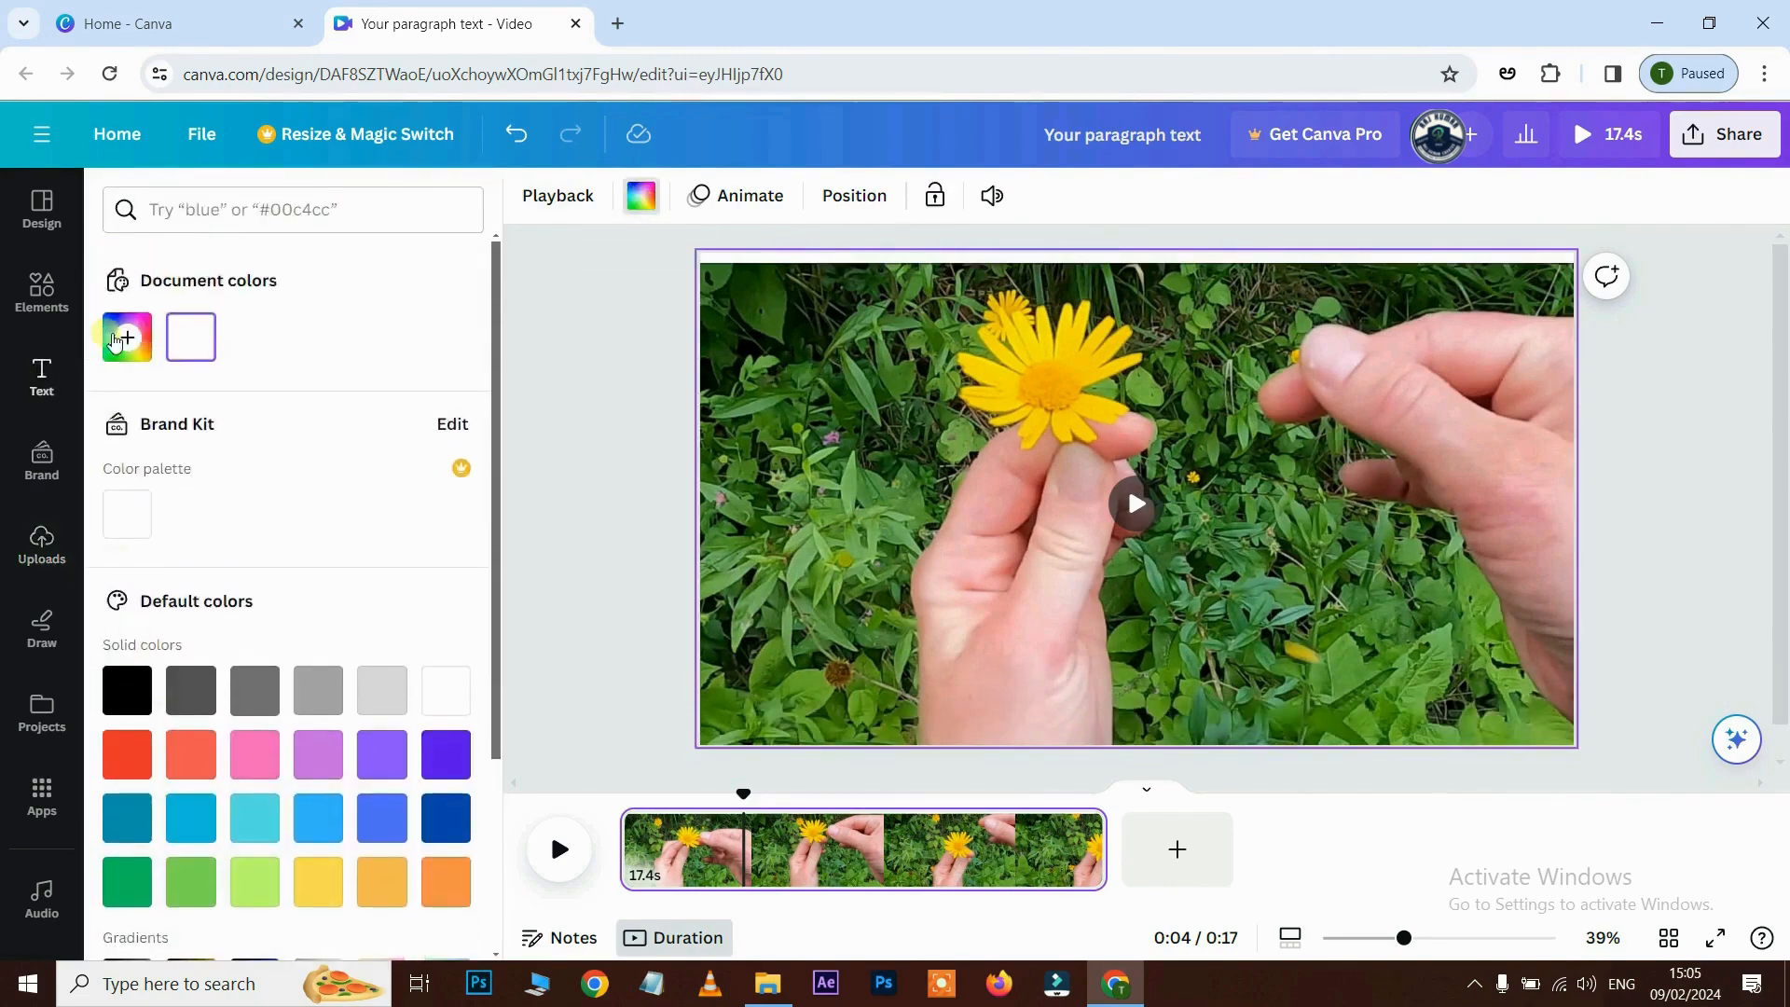
left_click(127, 337)
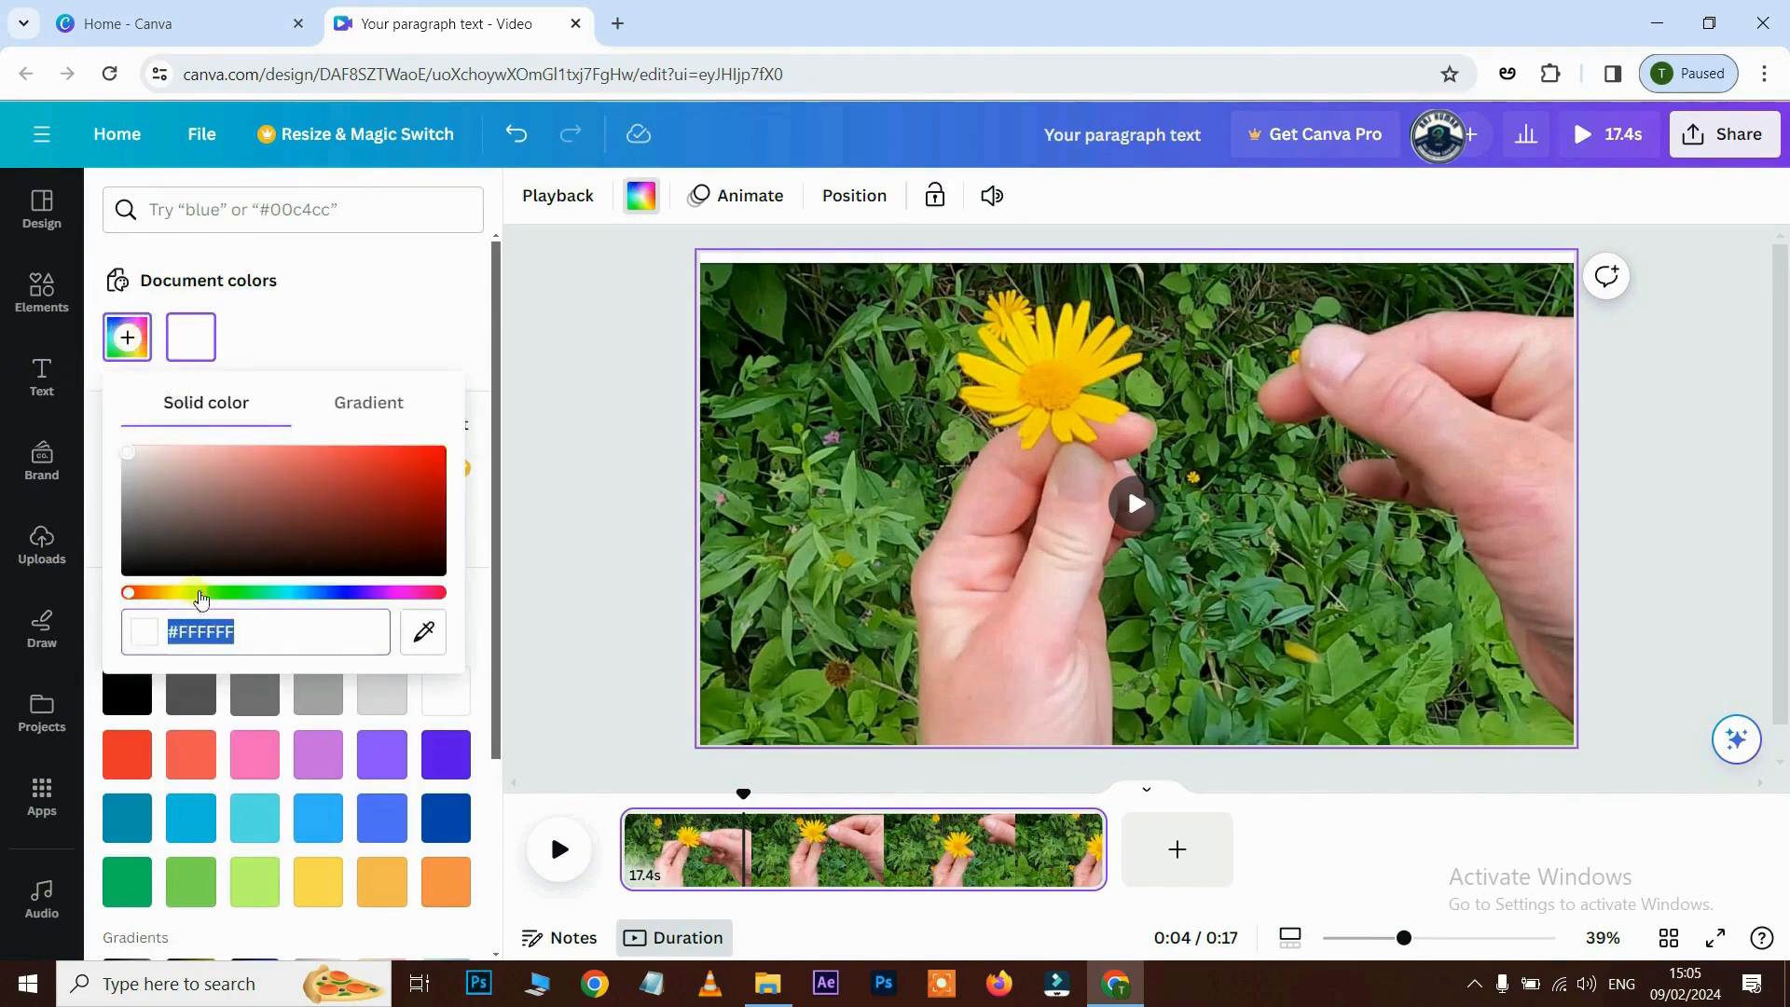
left_click_drag(201, 593, 217, 594)
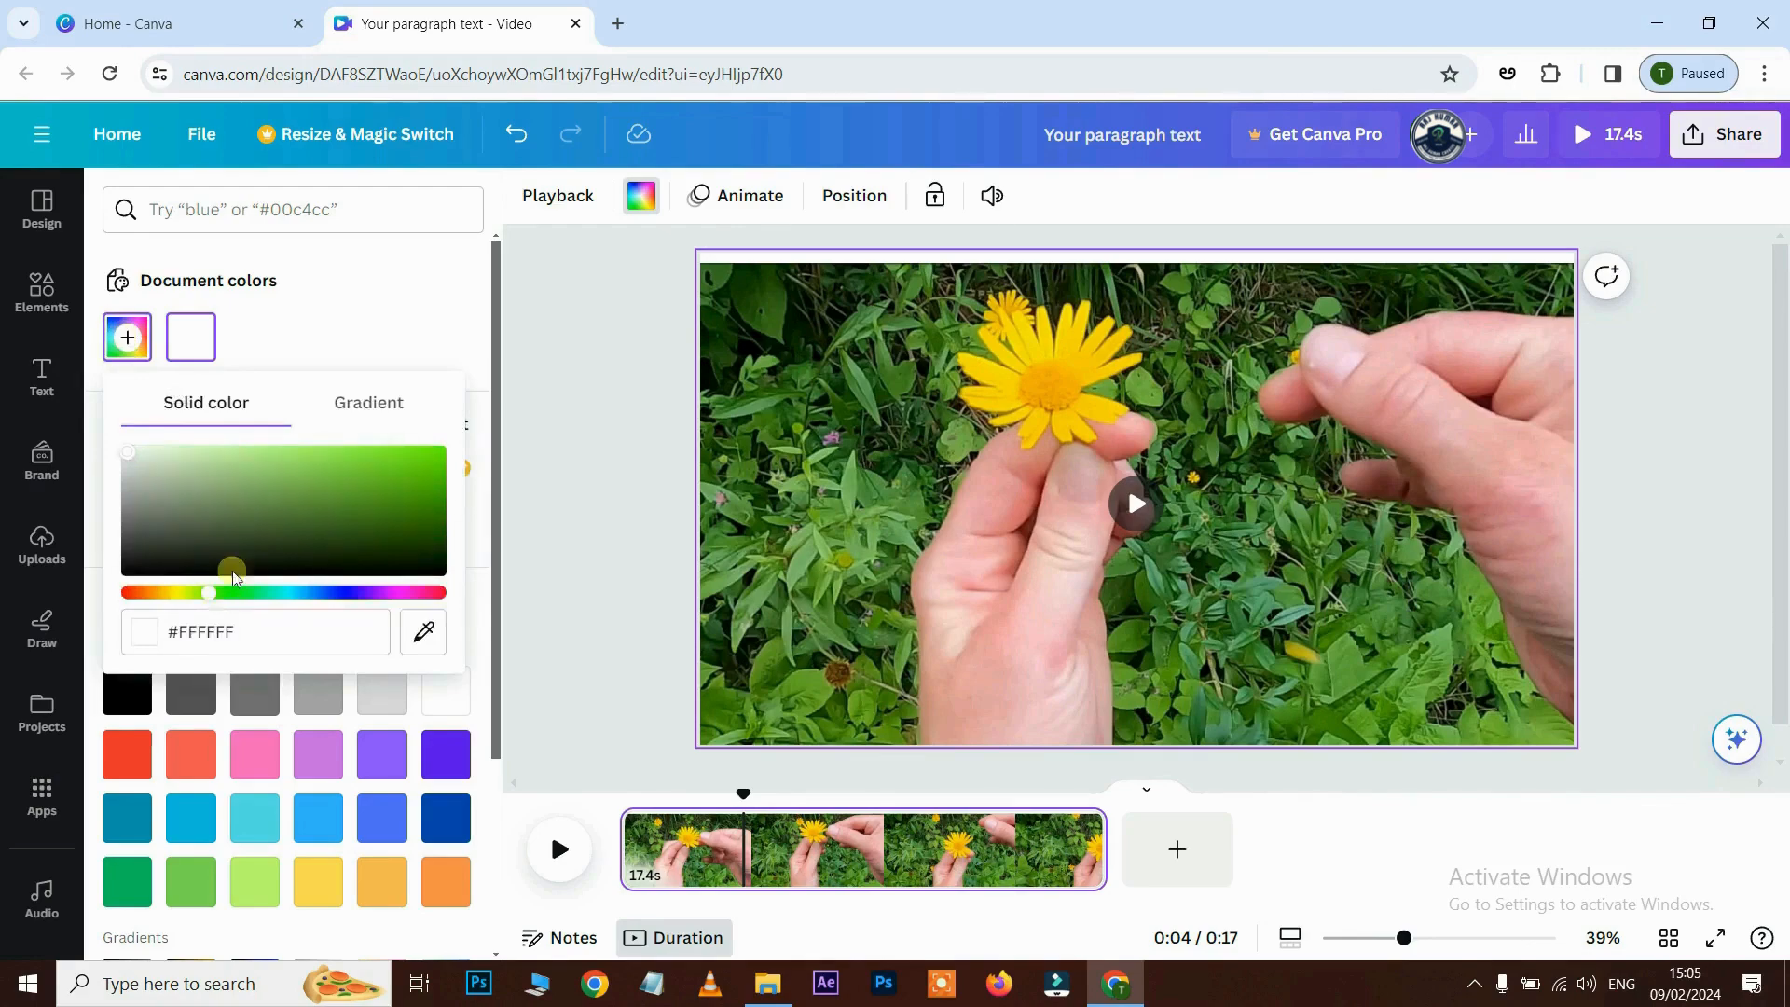
left_click_drag(410, 489, 416, 440)
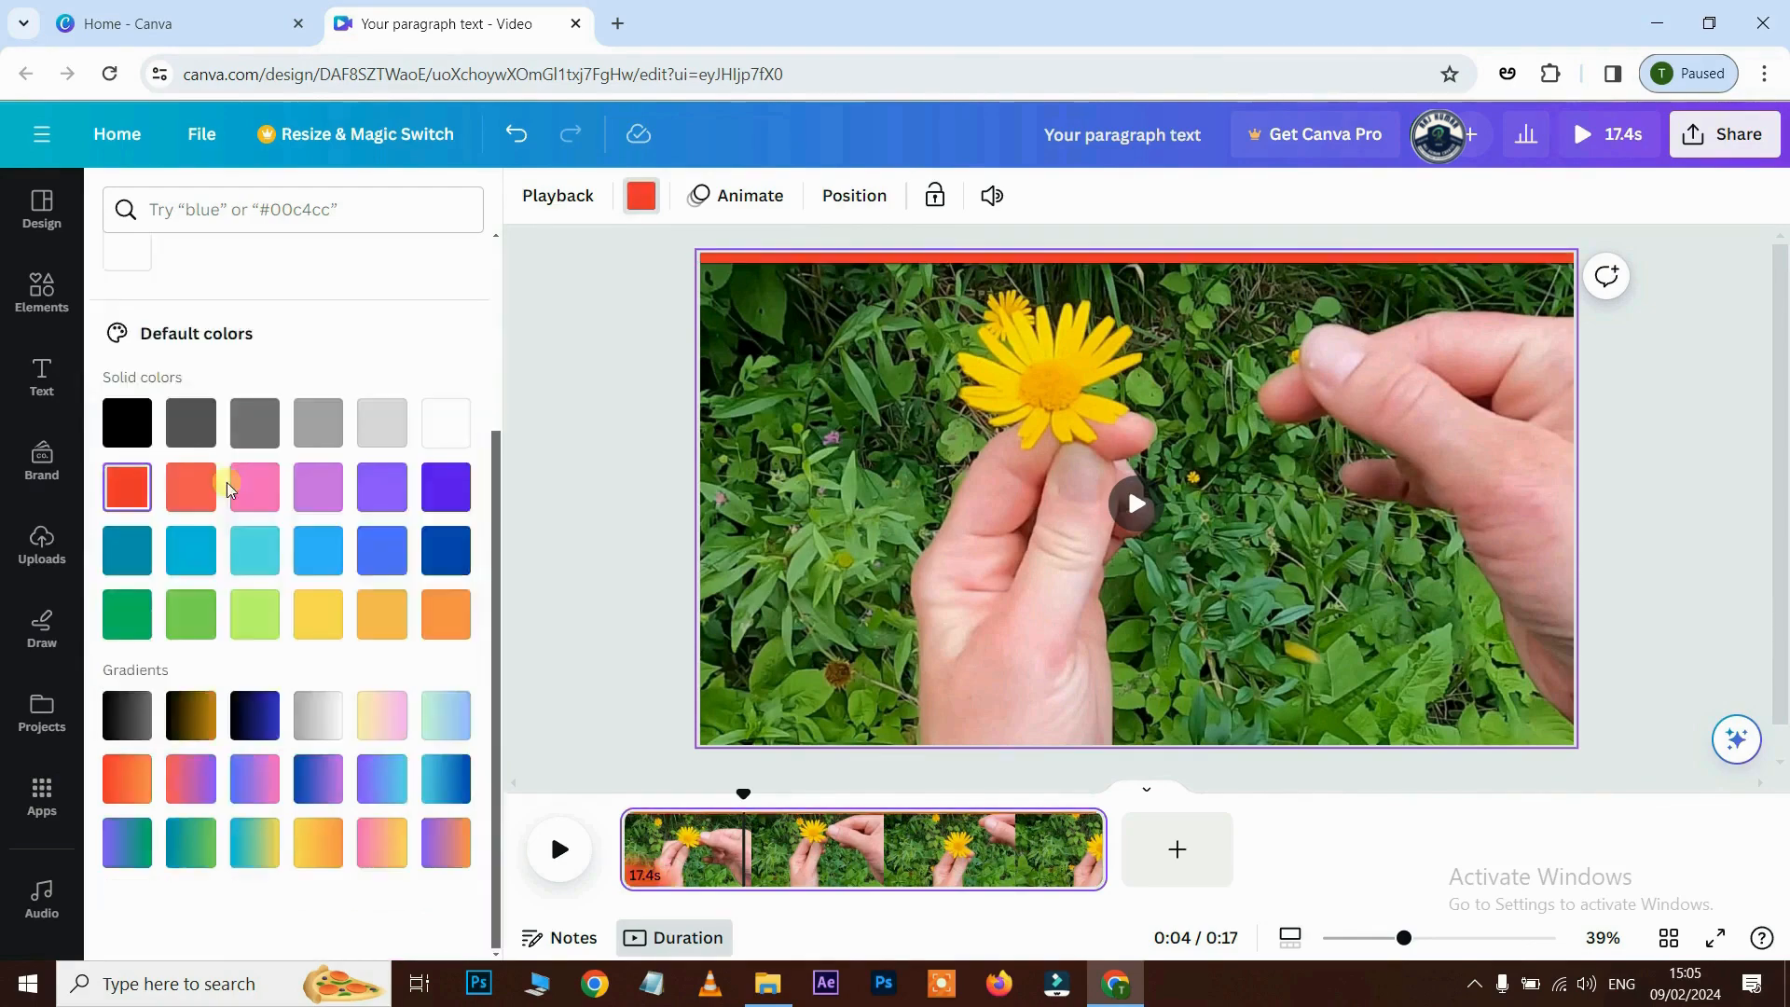
scroll(228, 489, "up", 2)
scroll(226, 511, "down", 2)
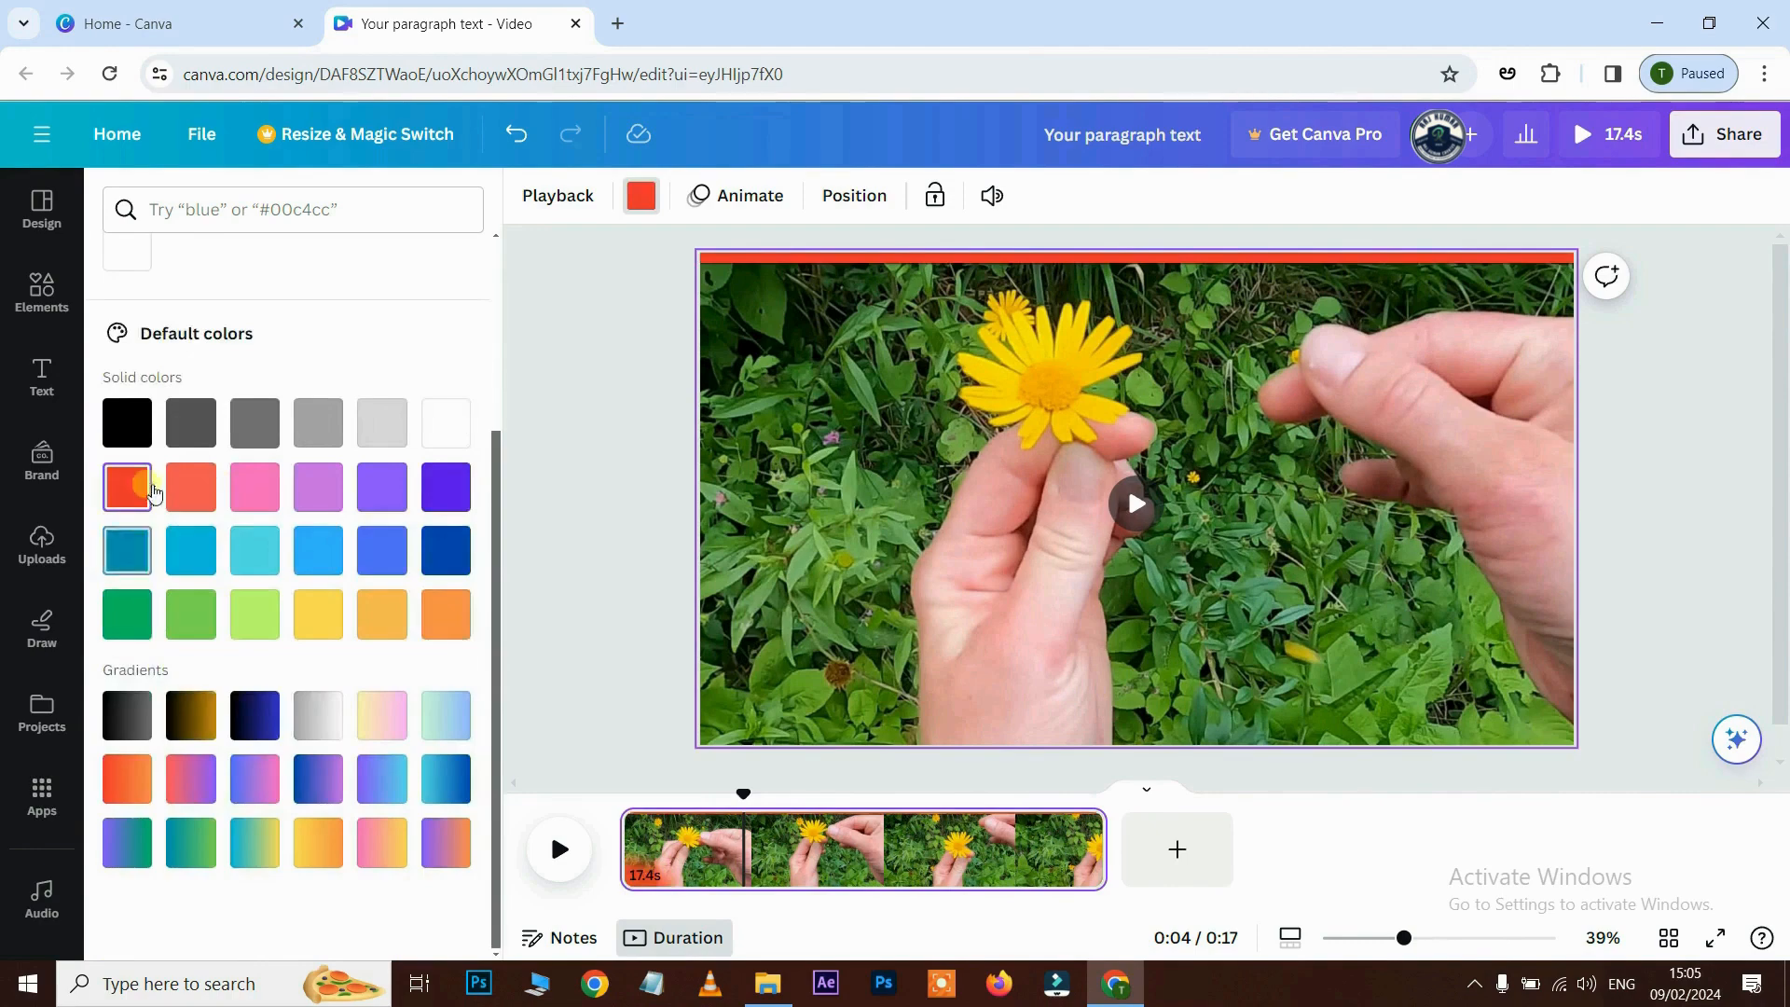
left_click(446, 486)
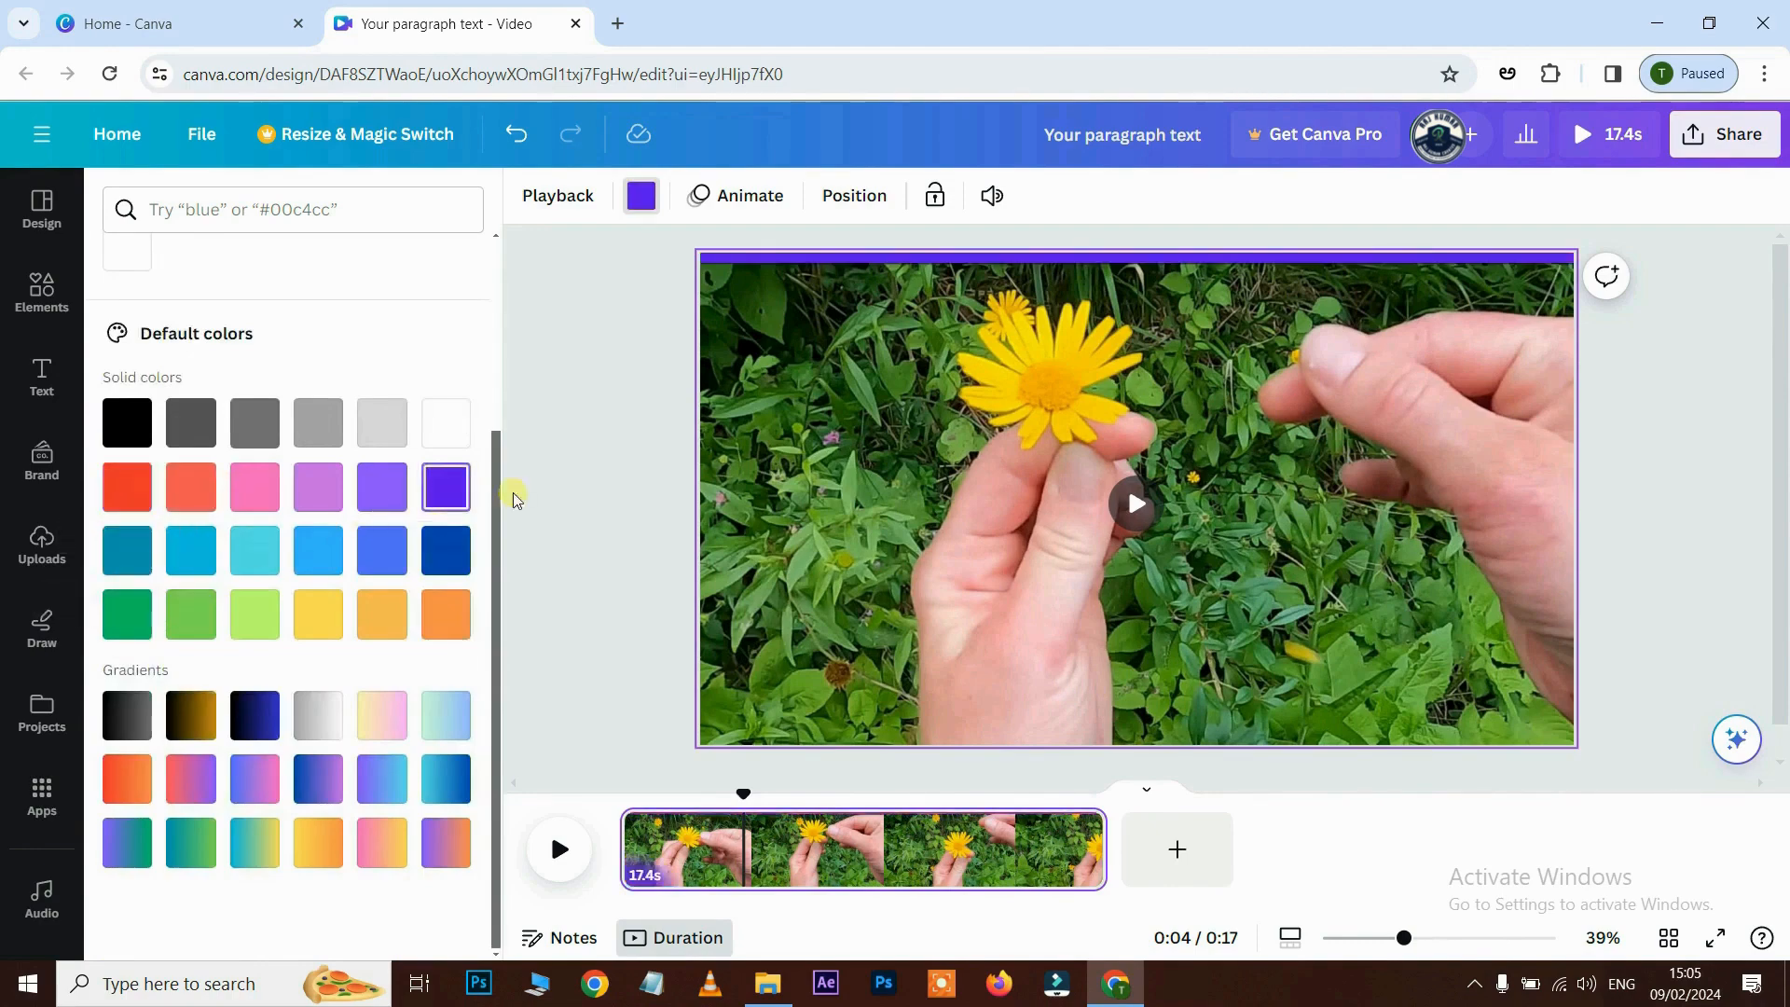
left_click(777, 737)
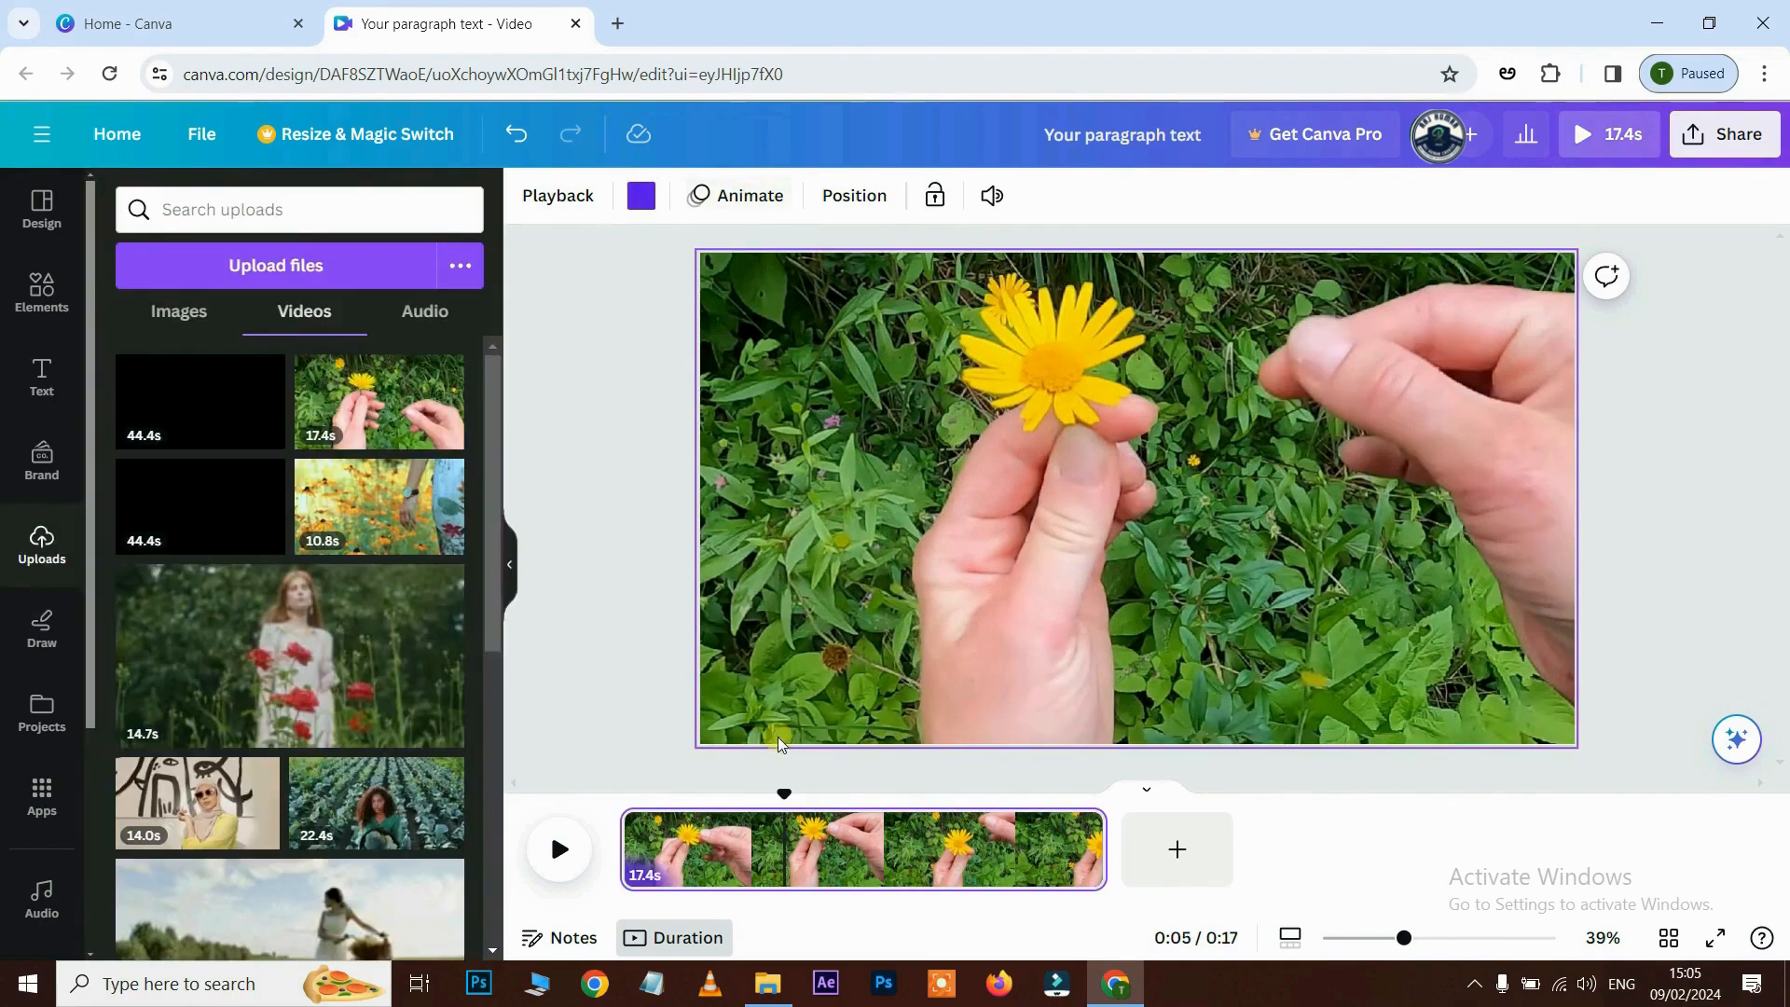
- Apply a Fade page animation, switching it to On exit and then to Both
left_click(748, 198)
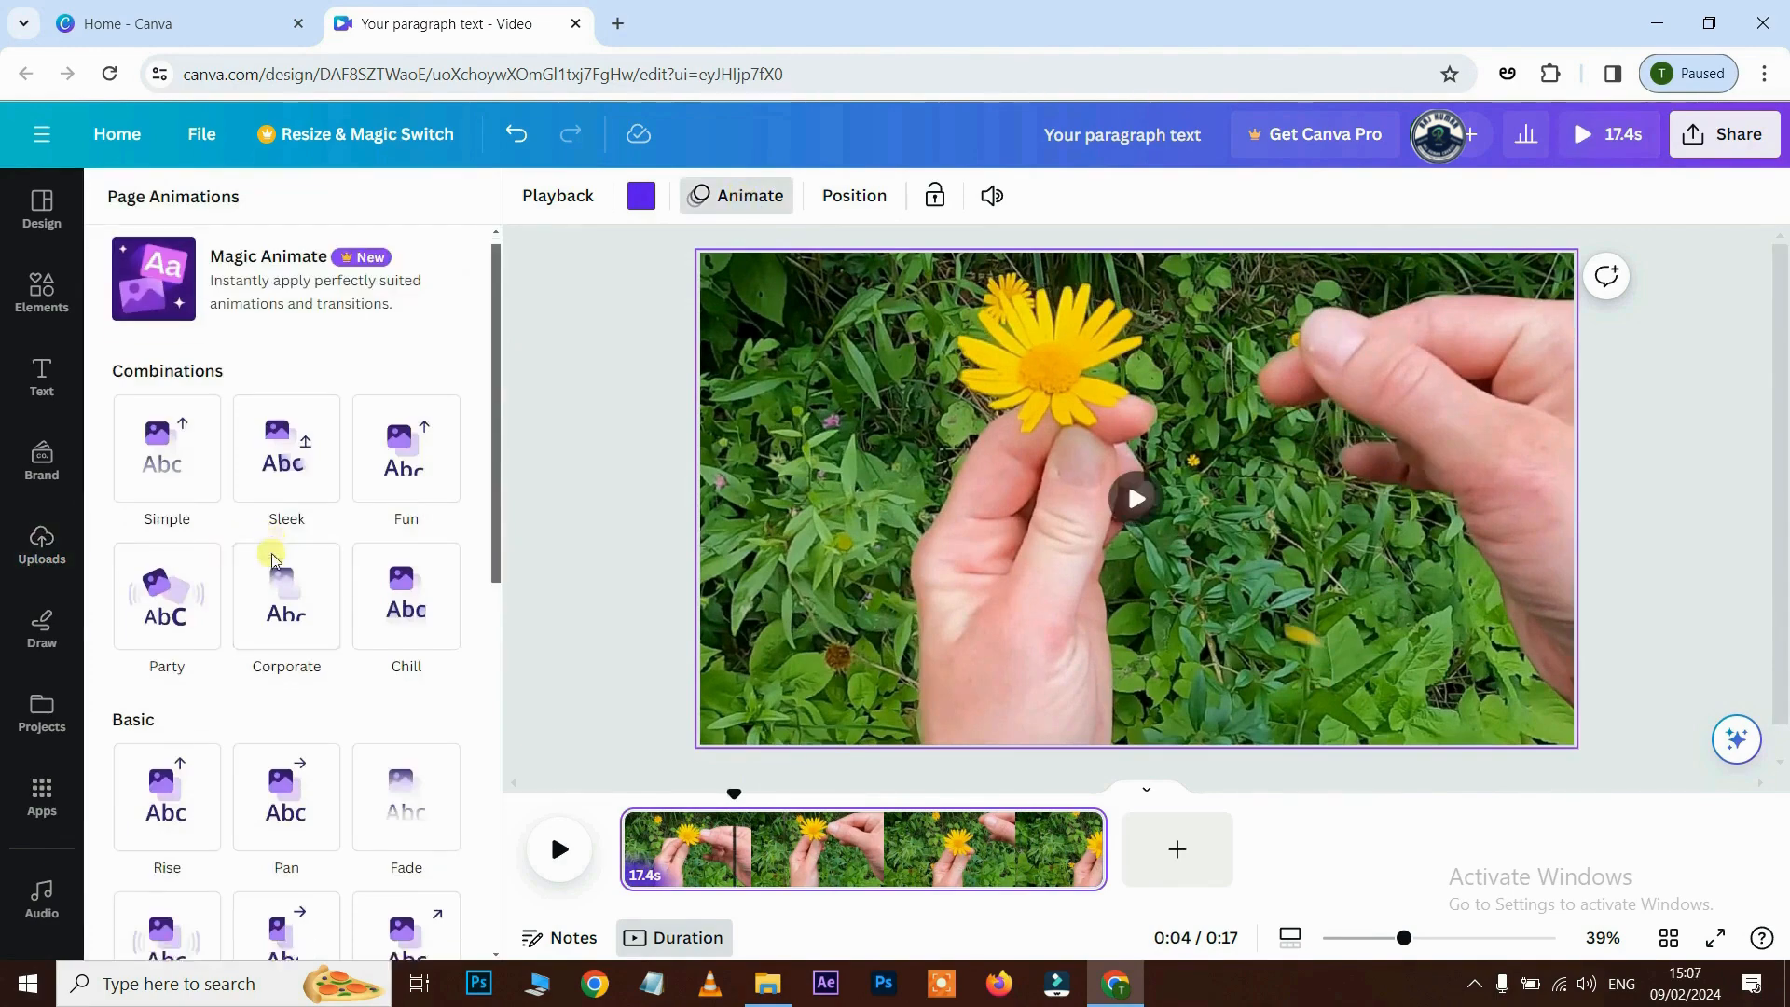
scroll(272, 560, "down", 8)
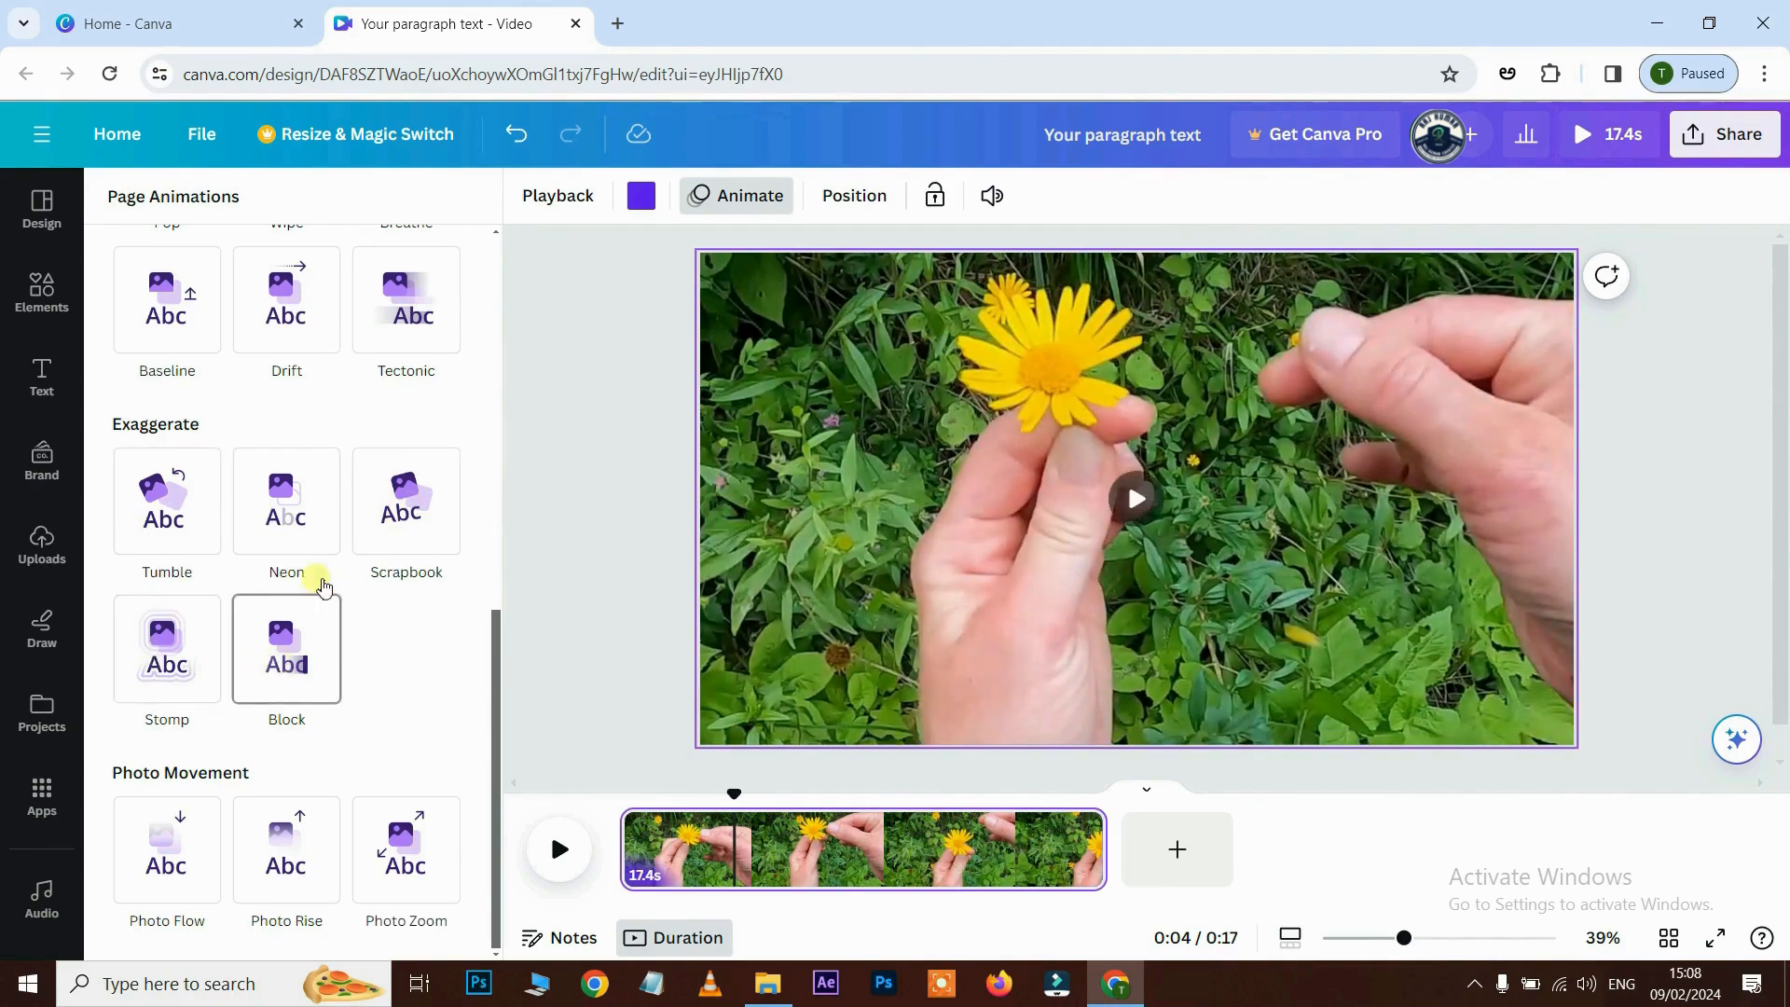
scroll(311, 578, "up", 4)
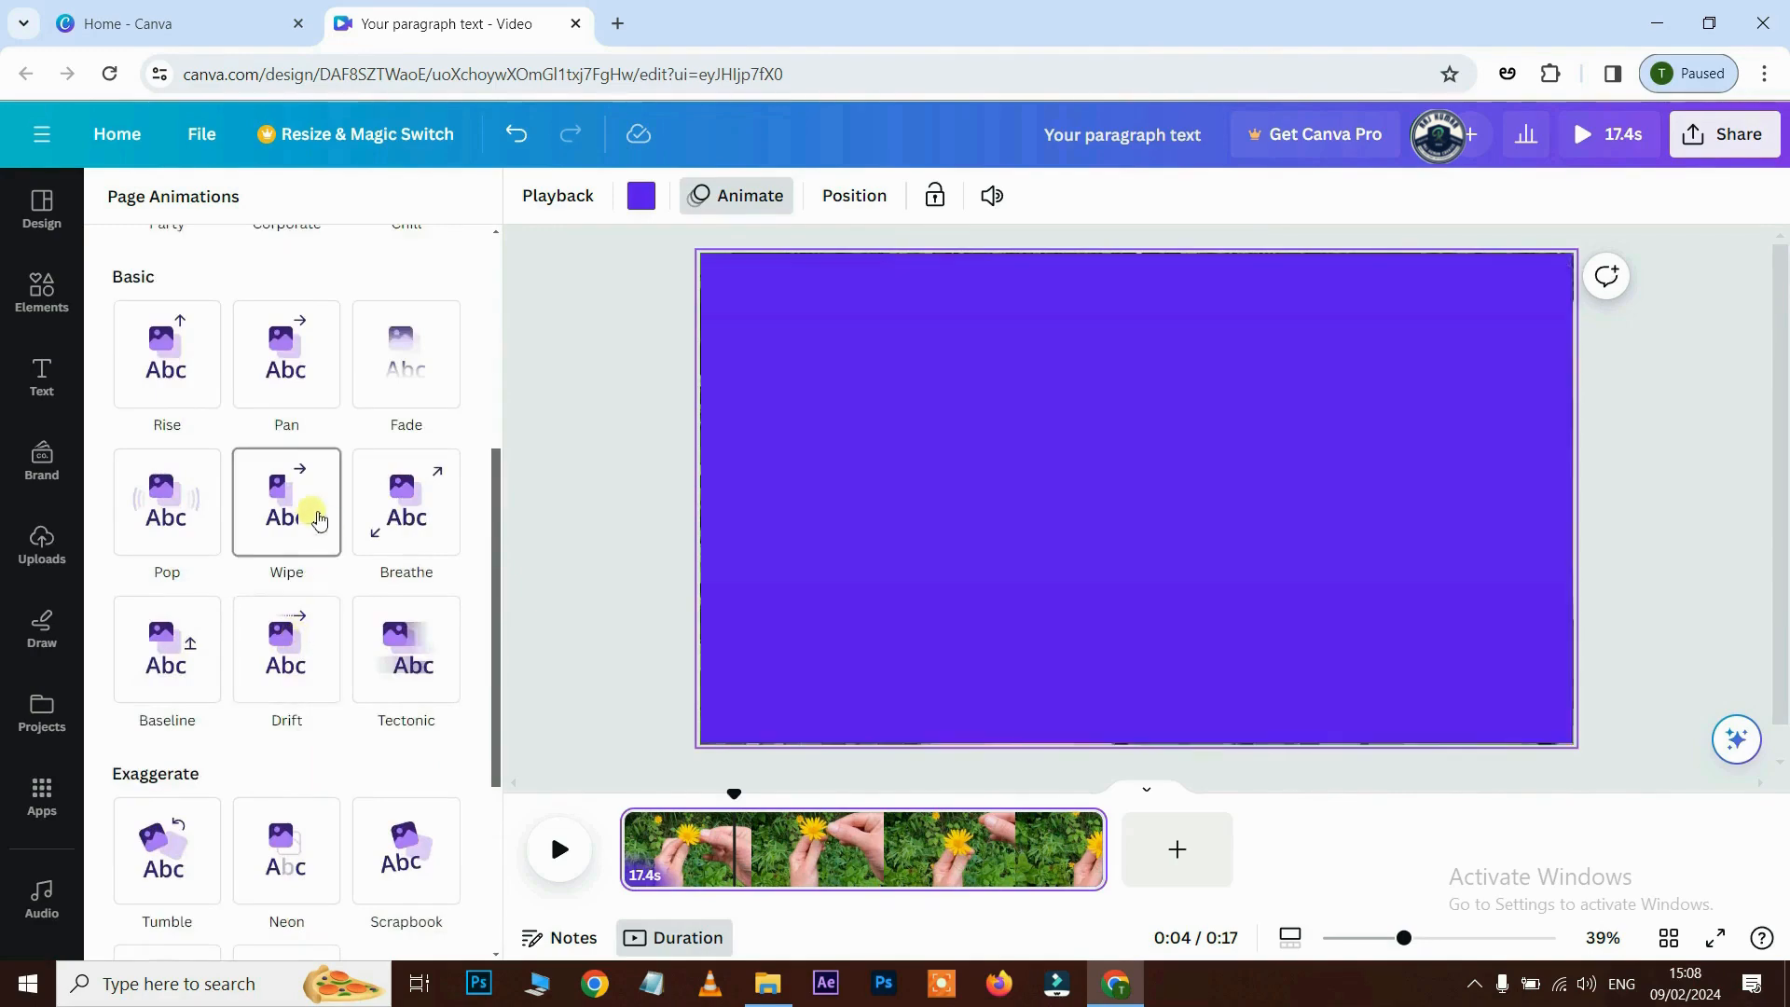
left_click(406, 354)
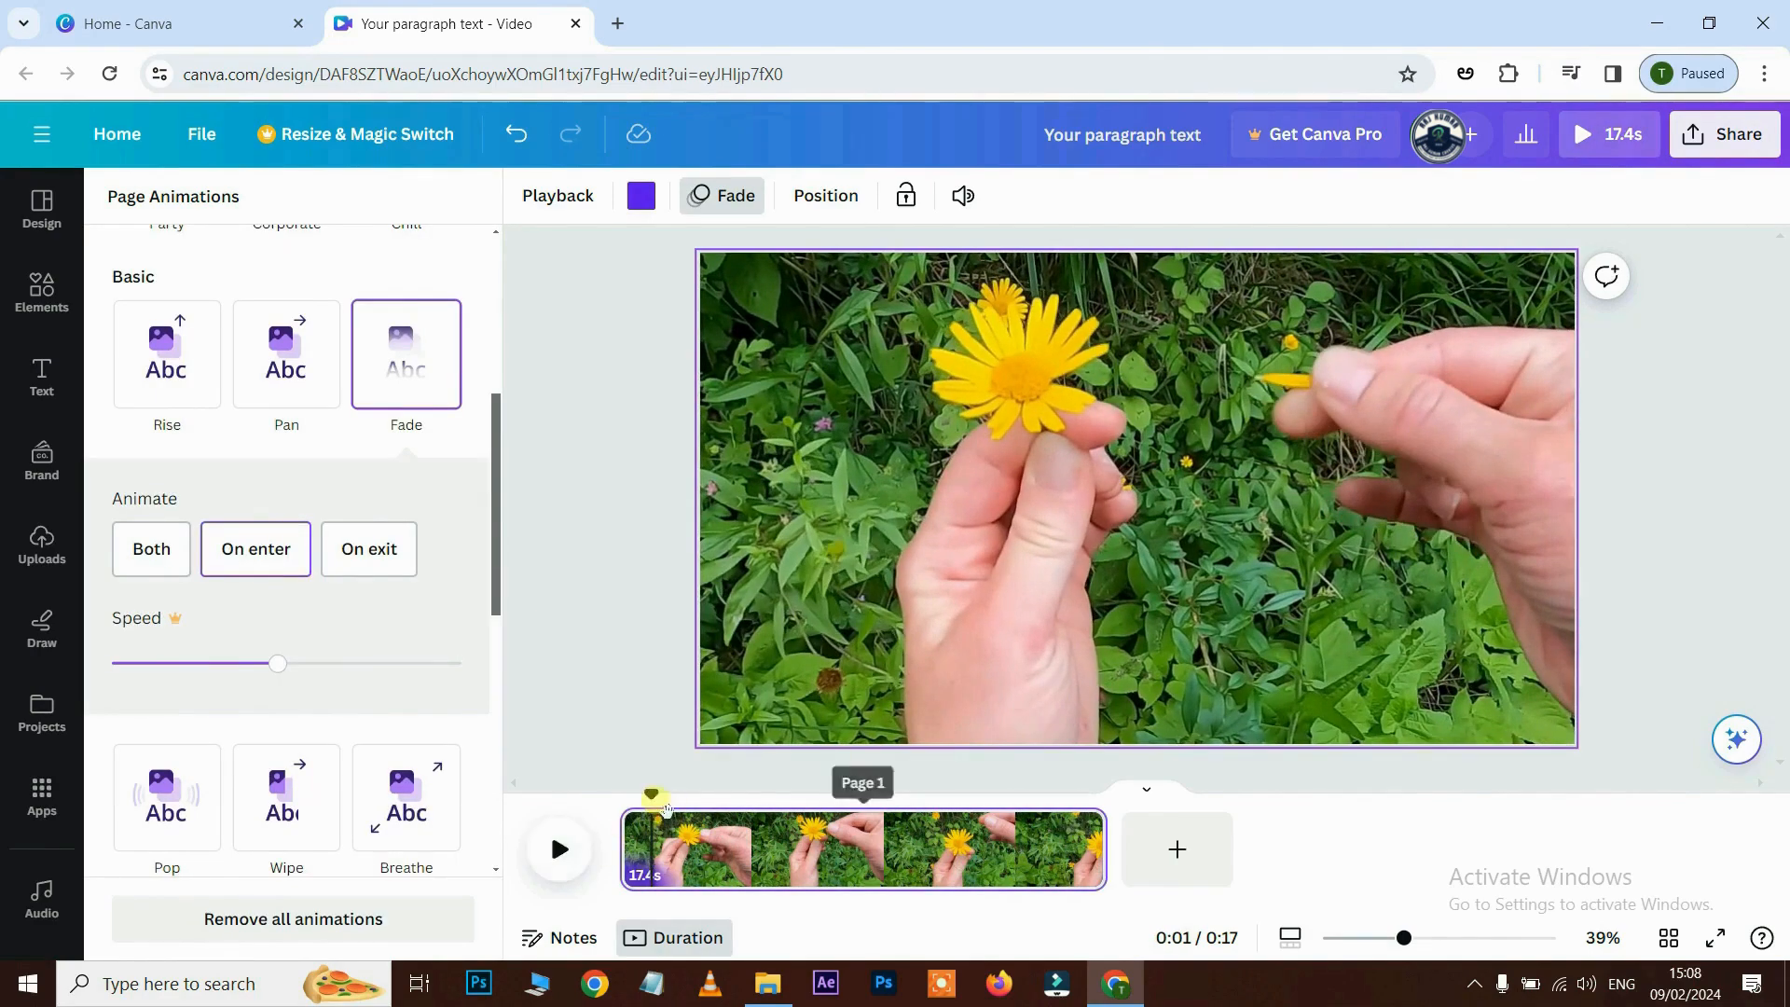
mouse_move(660, 805)
left_mouse_down()
mouse_move(630, 806)
mouse_move(674, 810)
left_mouse_up()
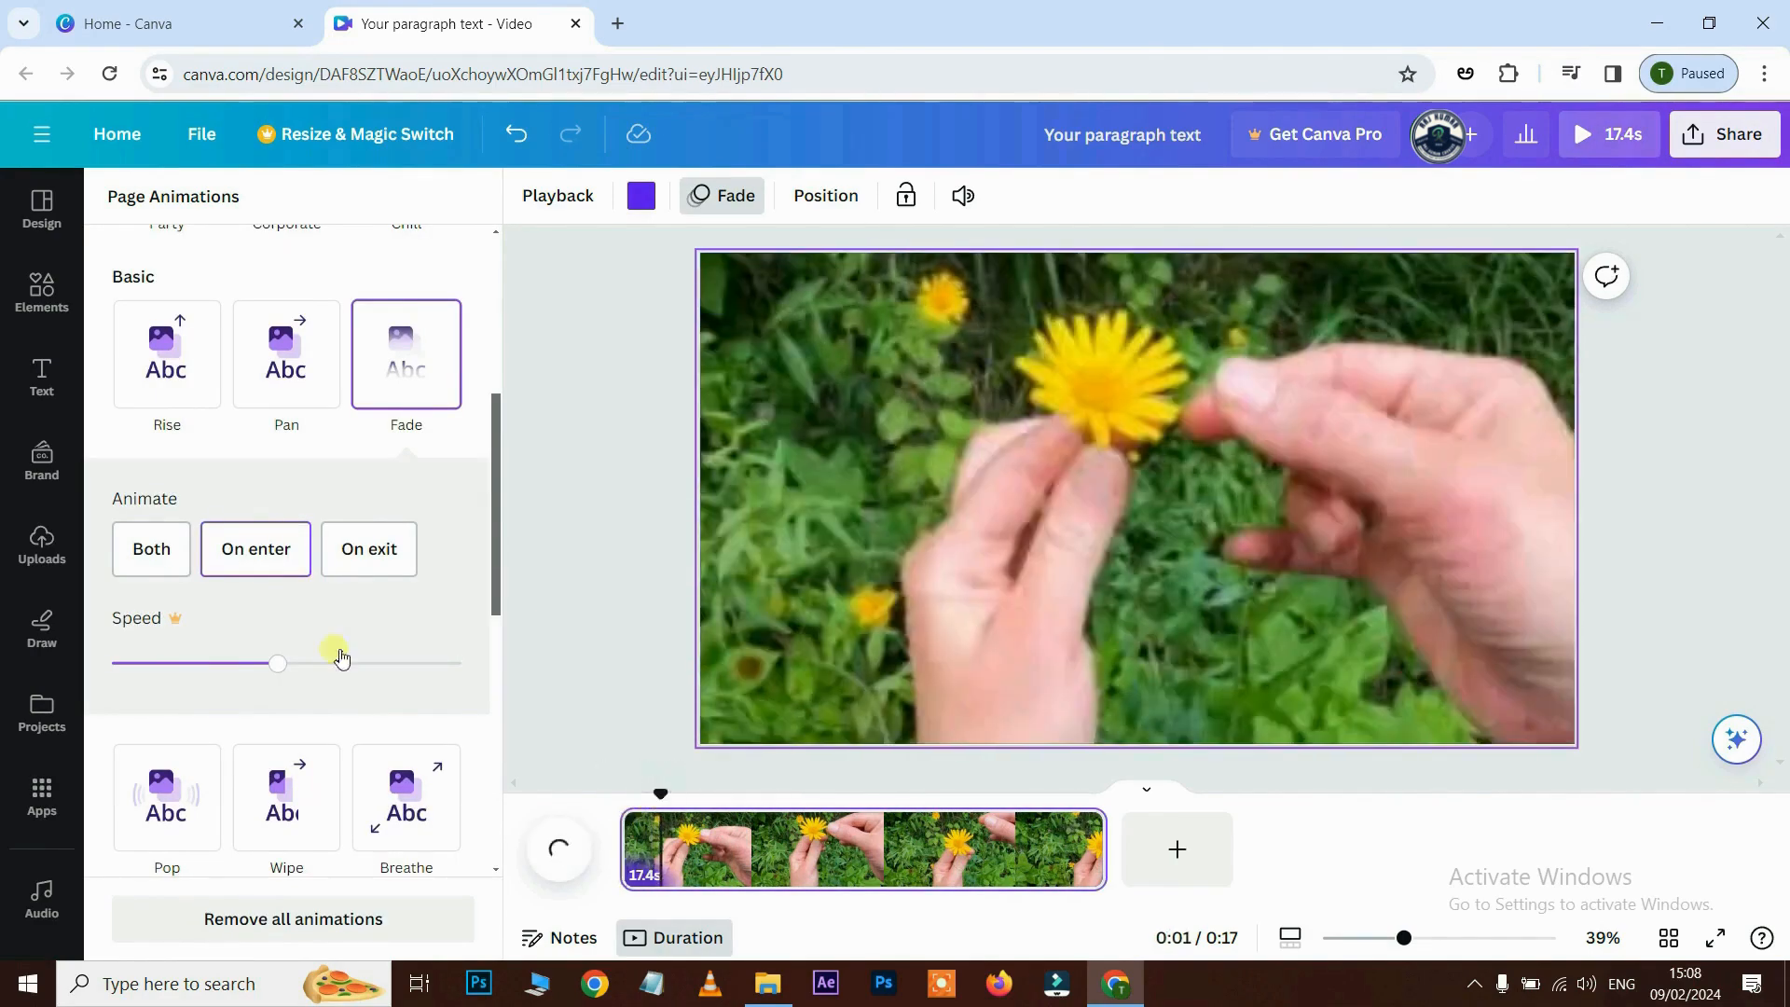
left_click(378, 550)
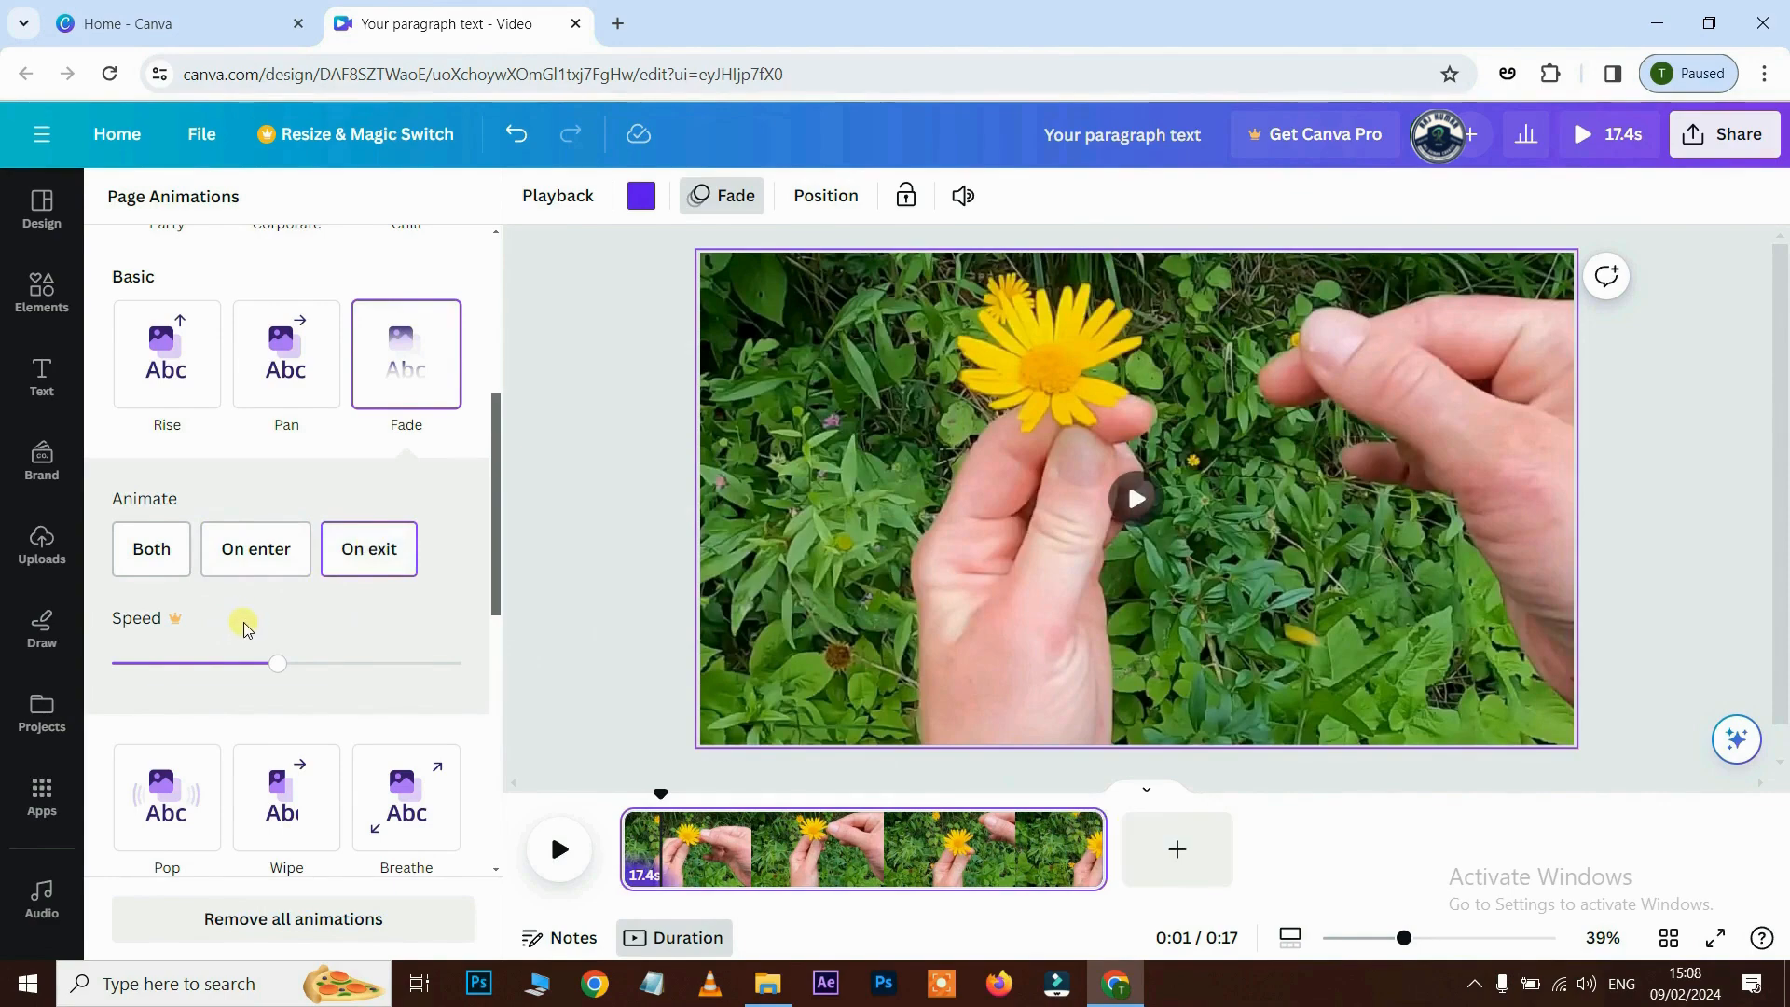
left_click(145, 571)
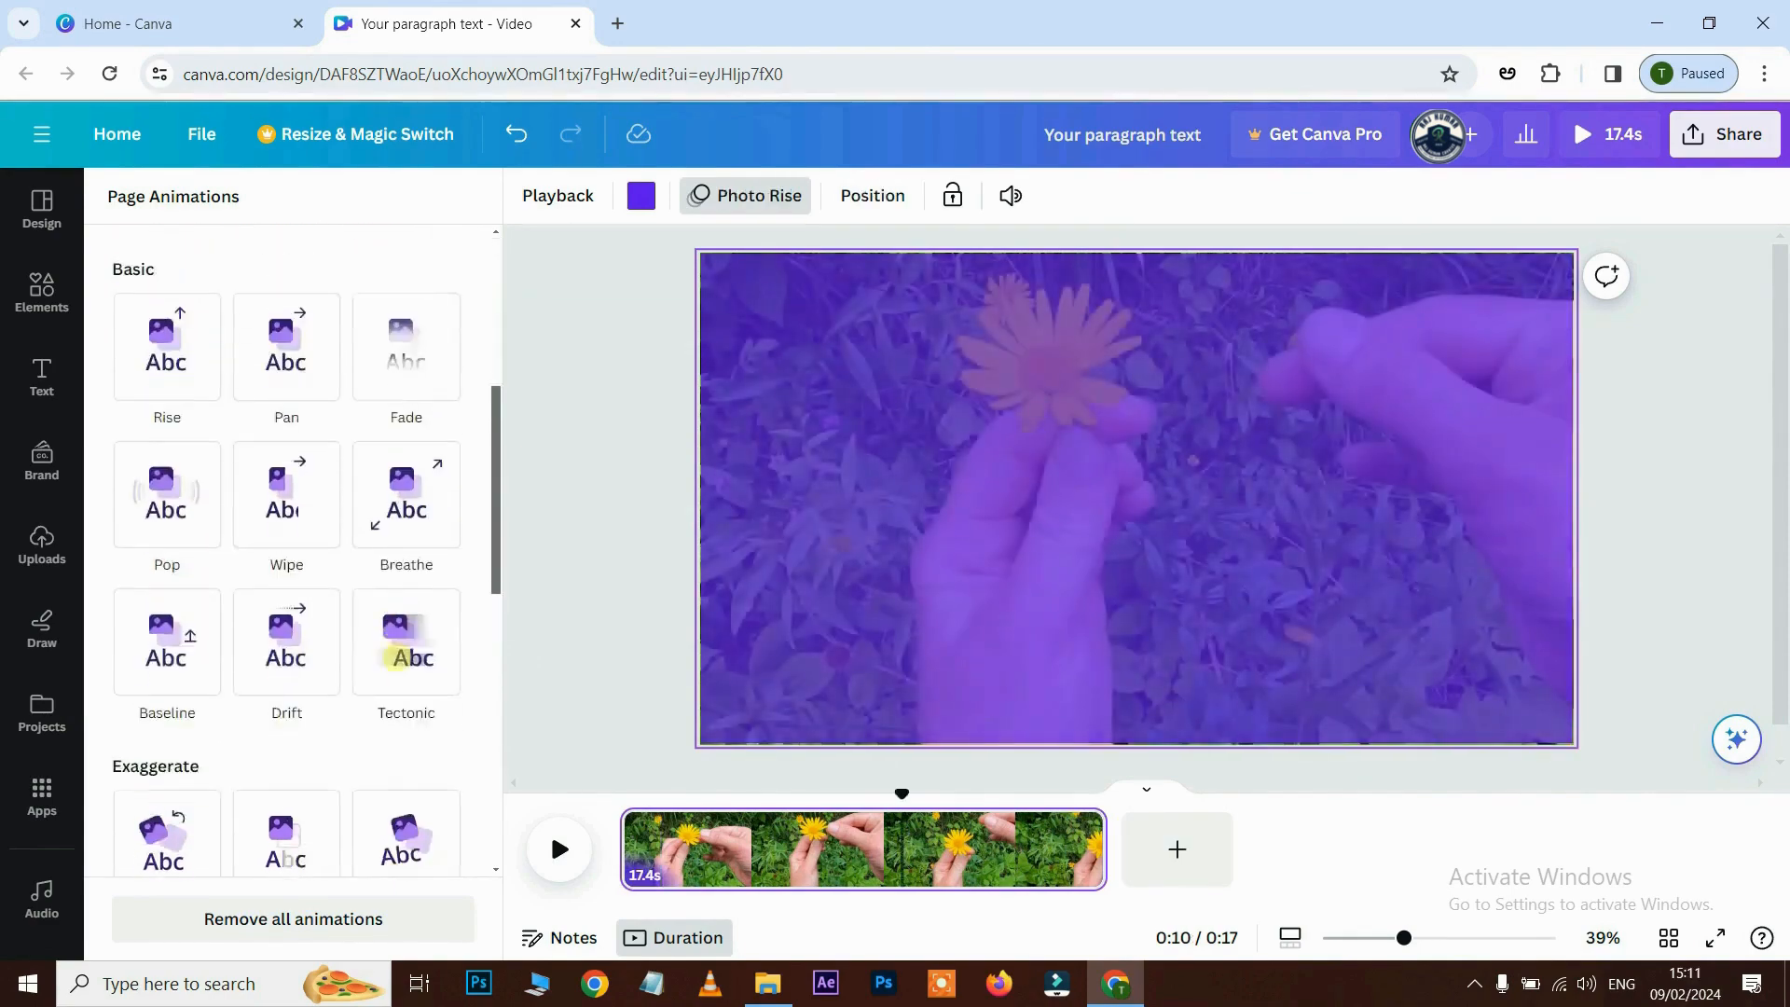
scroll(396, 656, "down", 9)
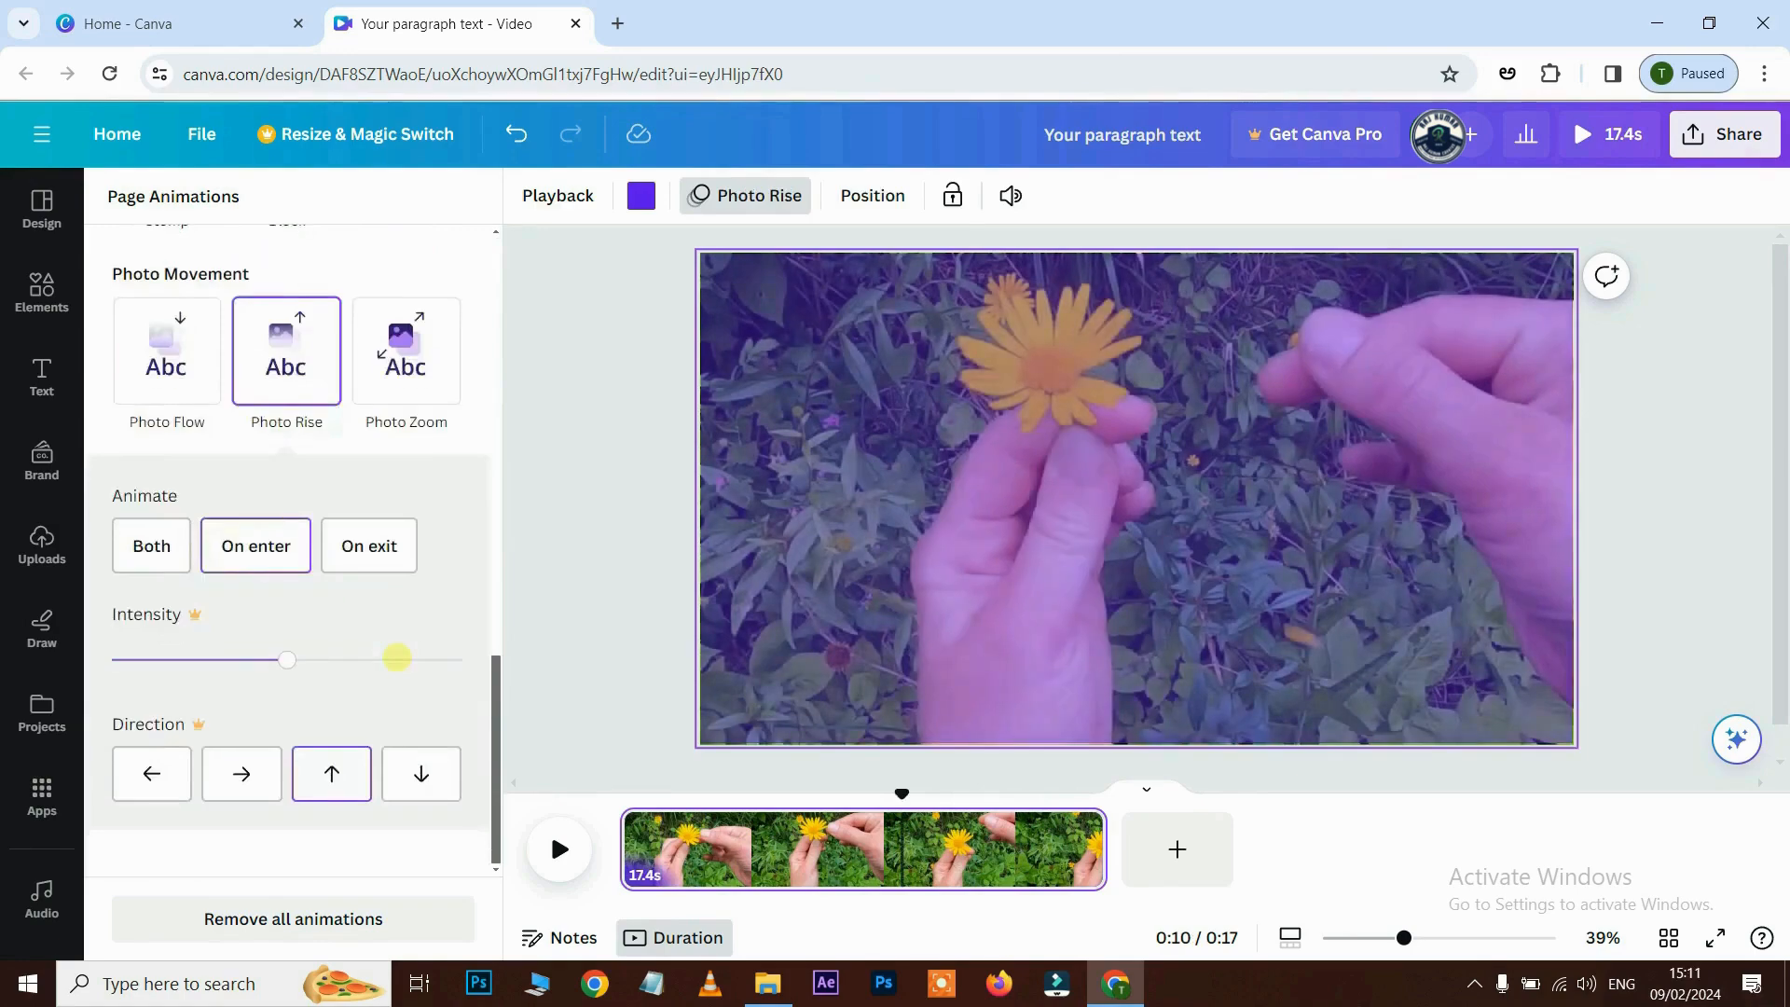
scroll(395, 655, "up", 14)
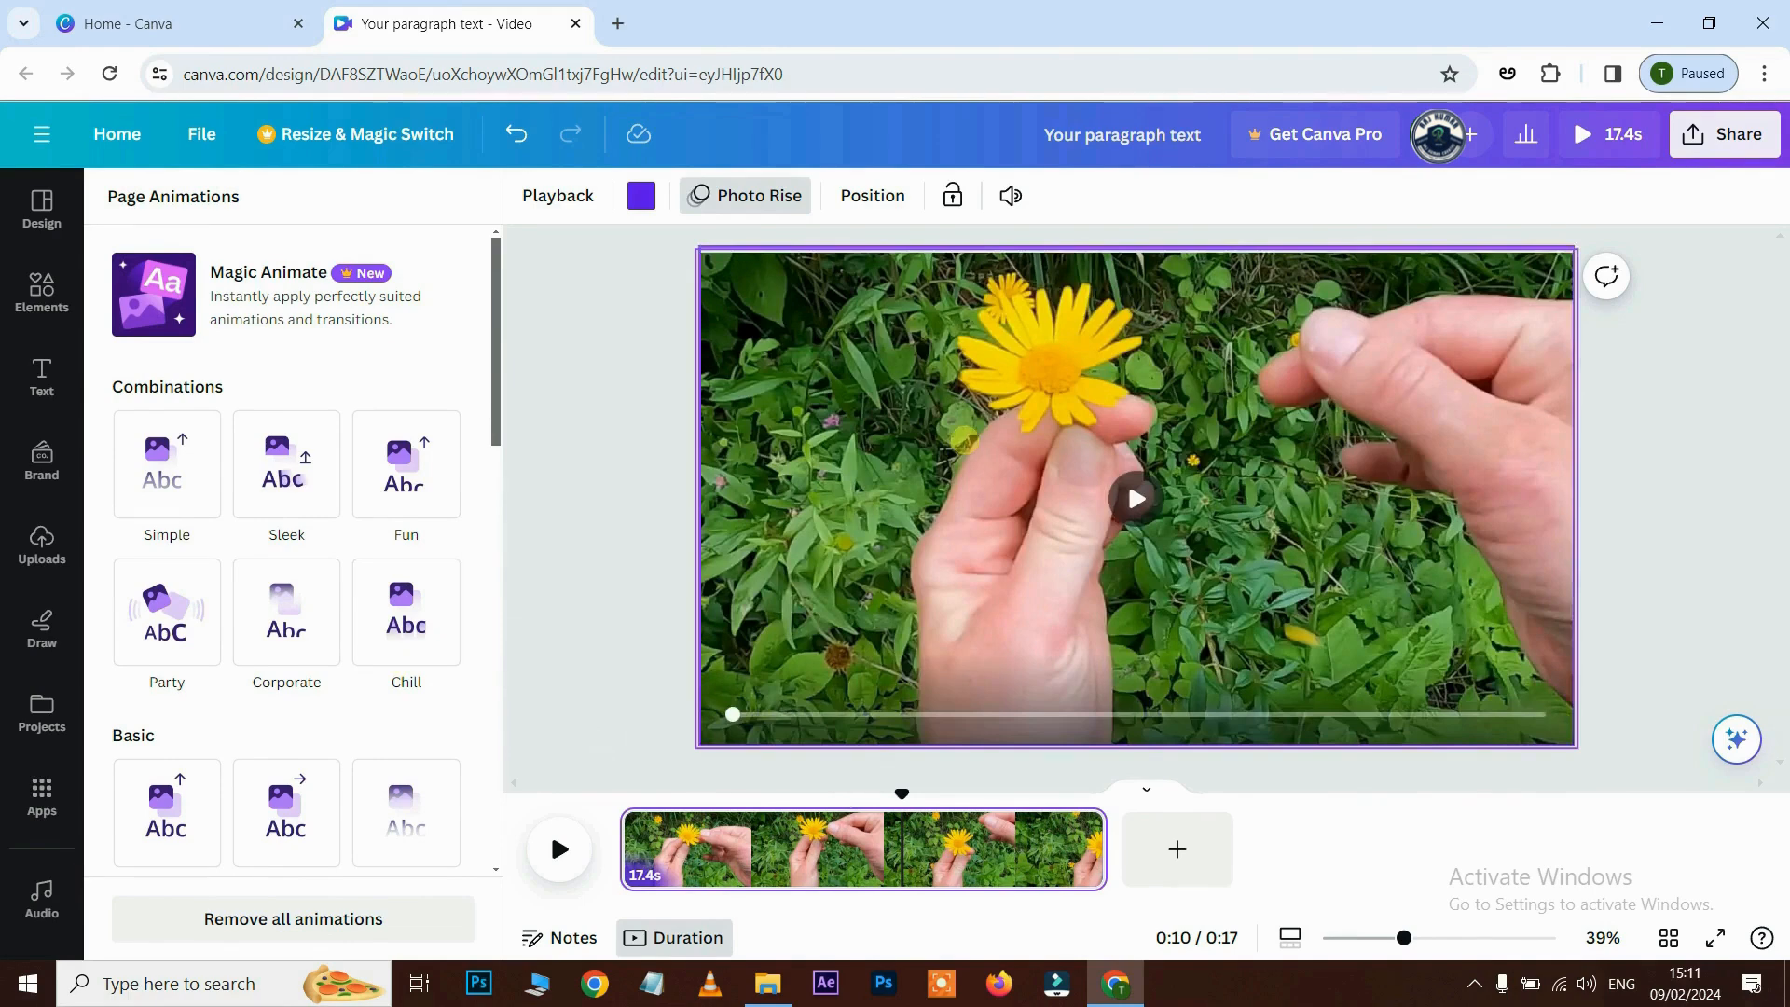
left_click(964, 442)
- Add a paragraph text box and browse the Text panel's styled font combinations
key("t")
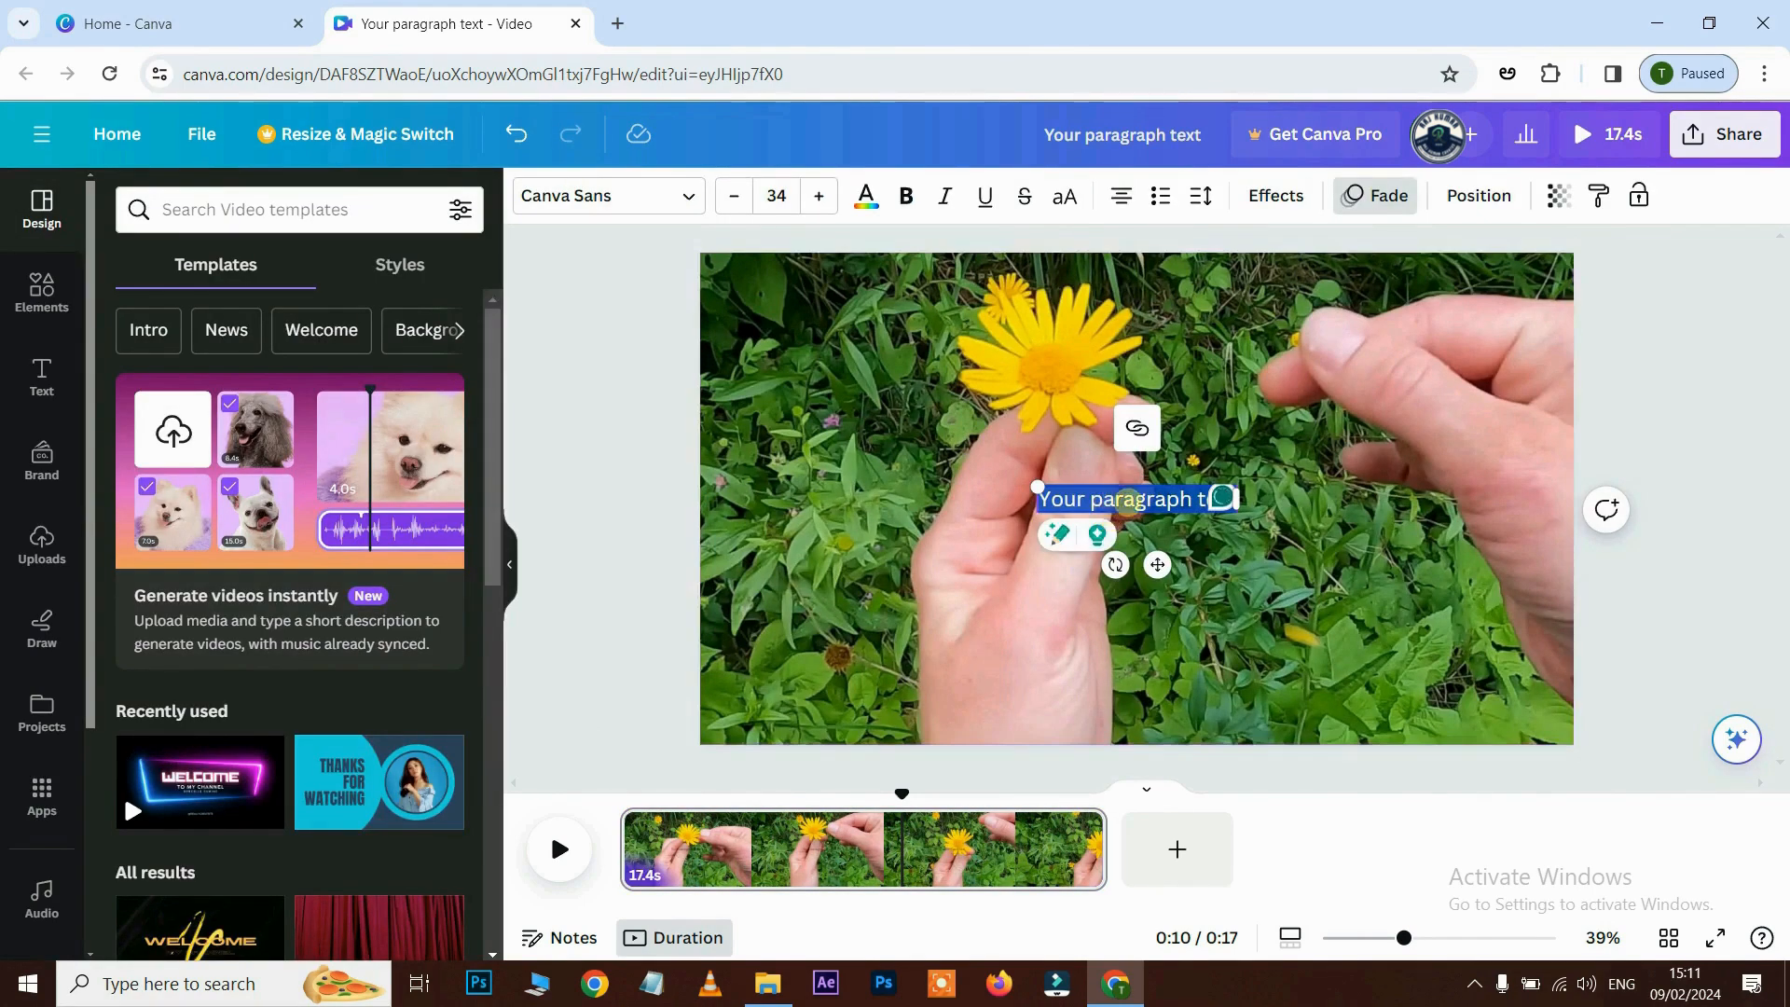
left_click(1161, 498)
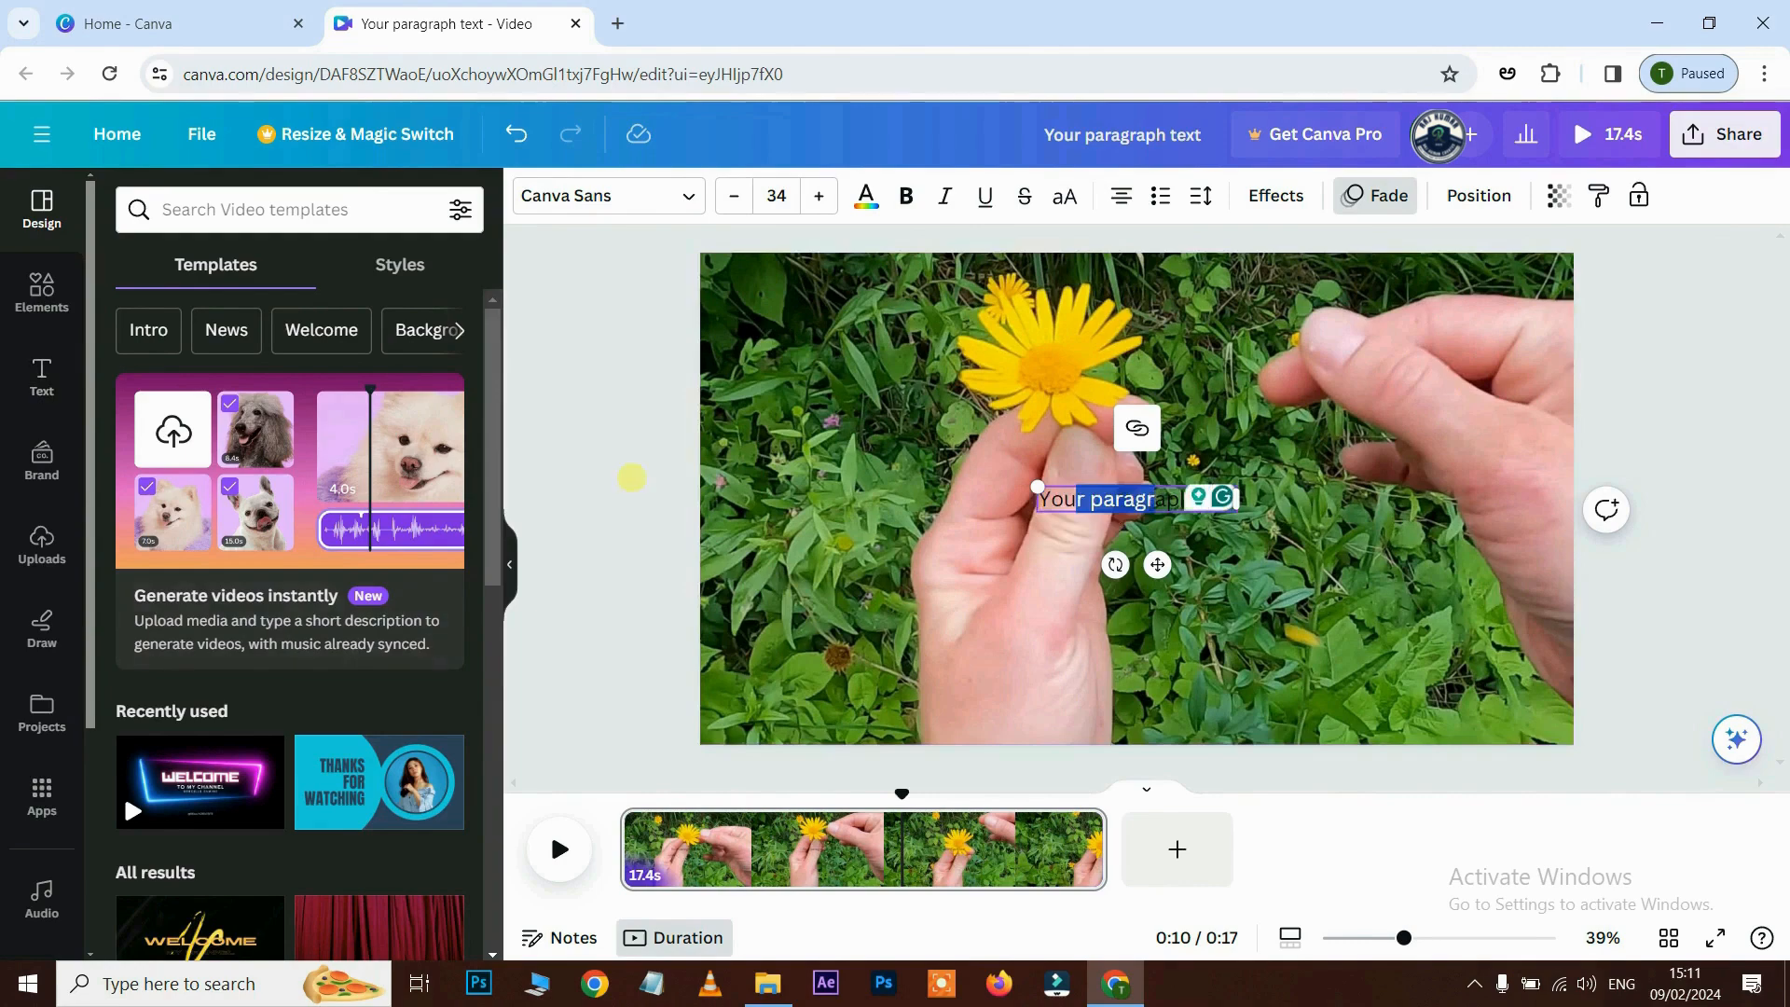
left_click_drag(1160, 500, 1077, 493)
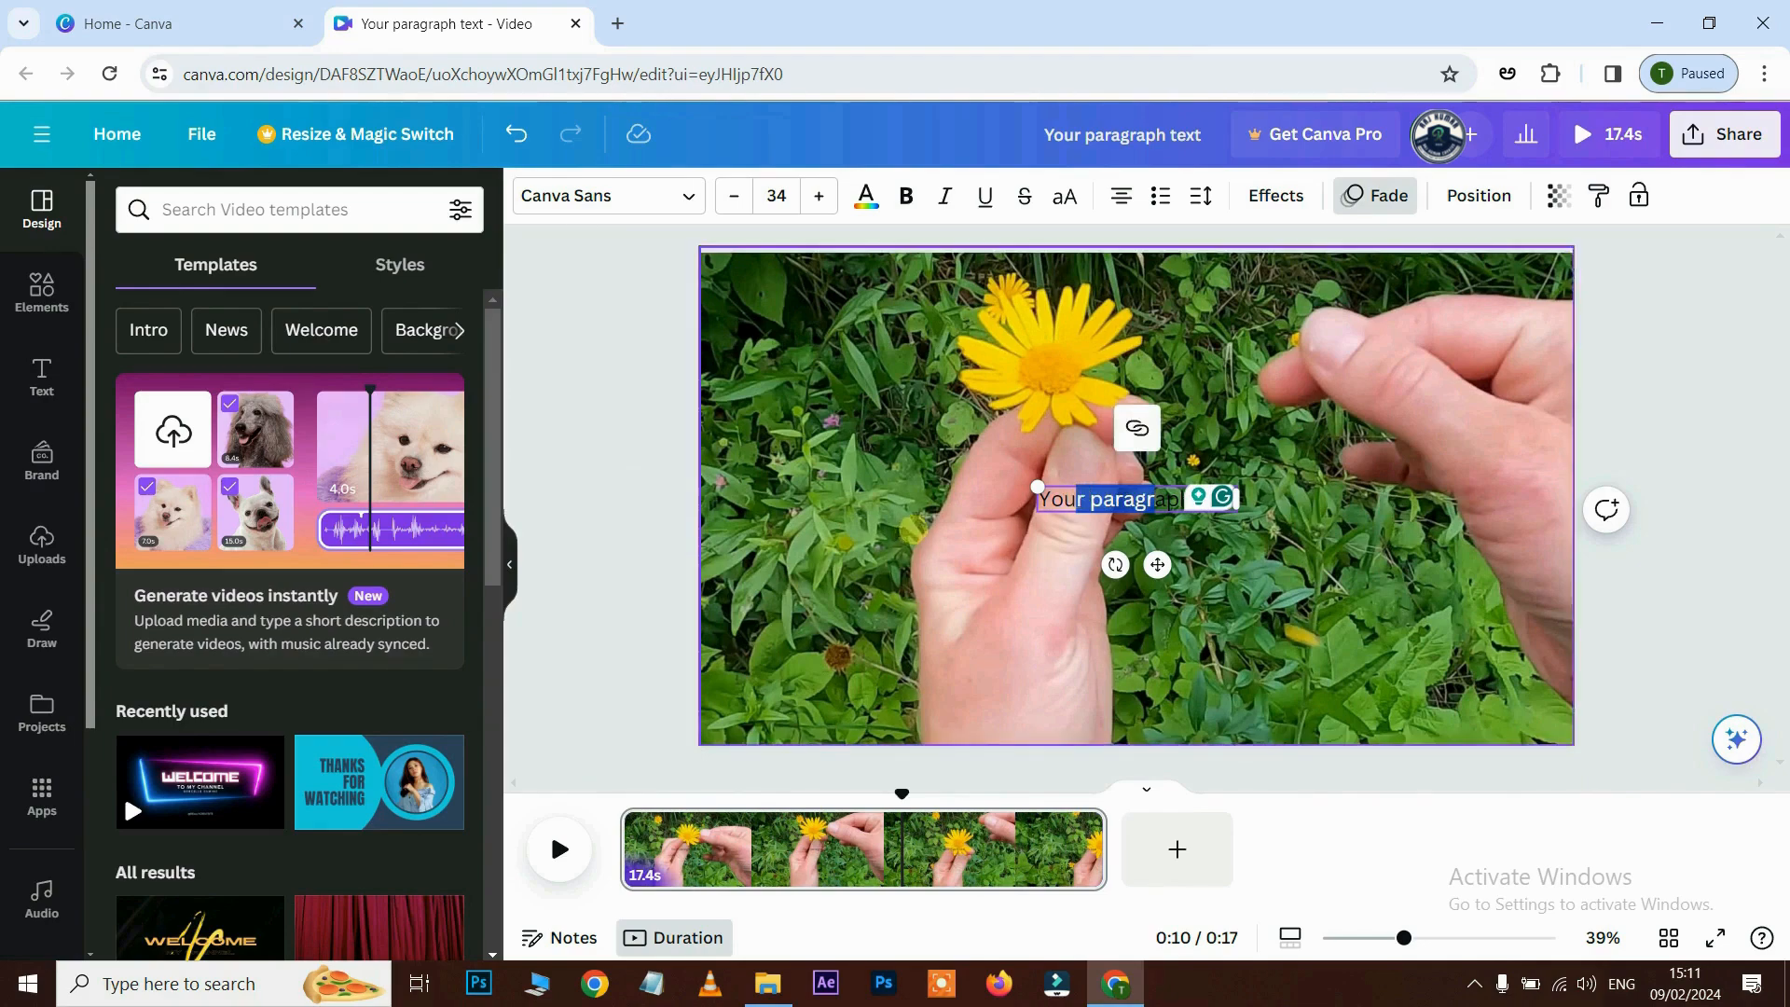
left_click(41, 370)
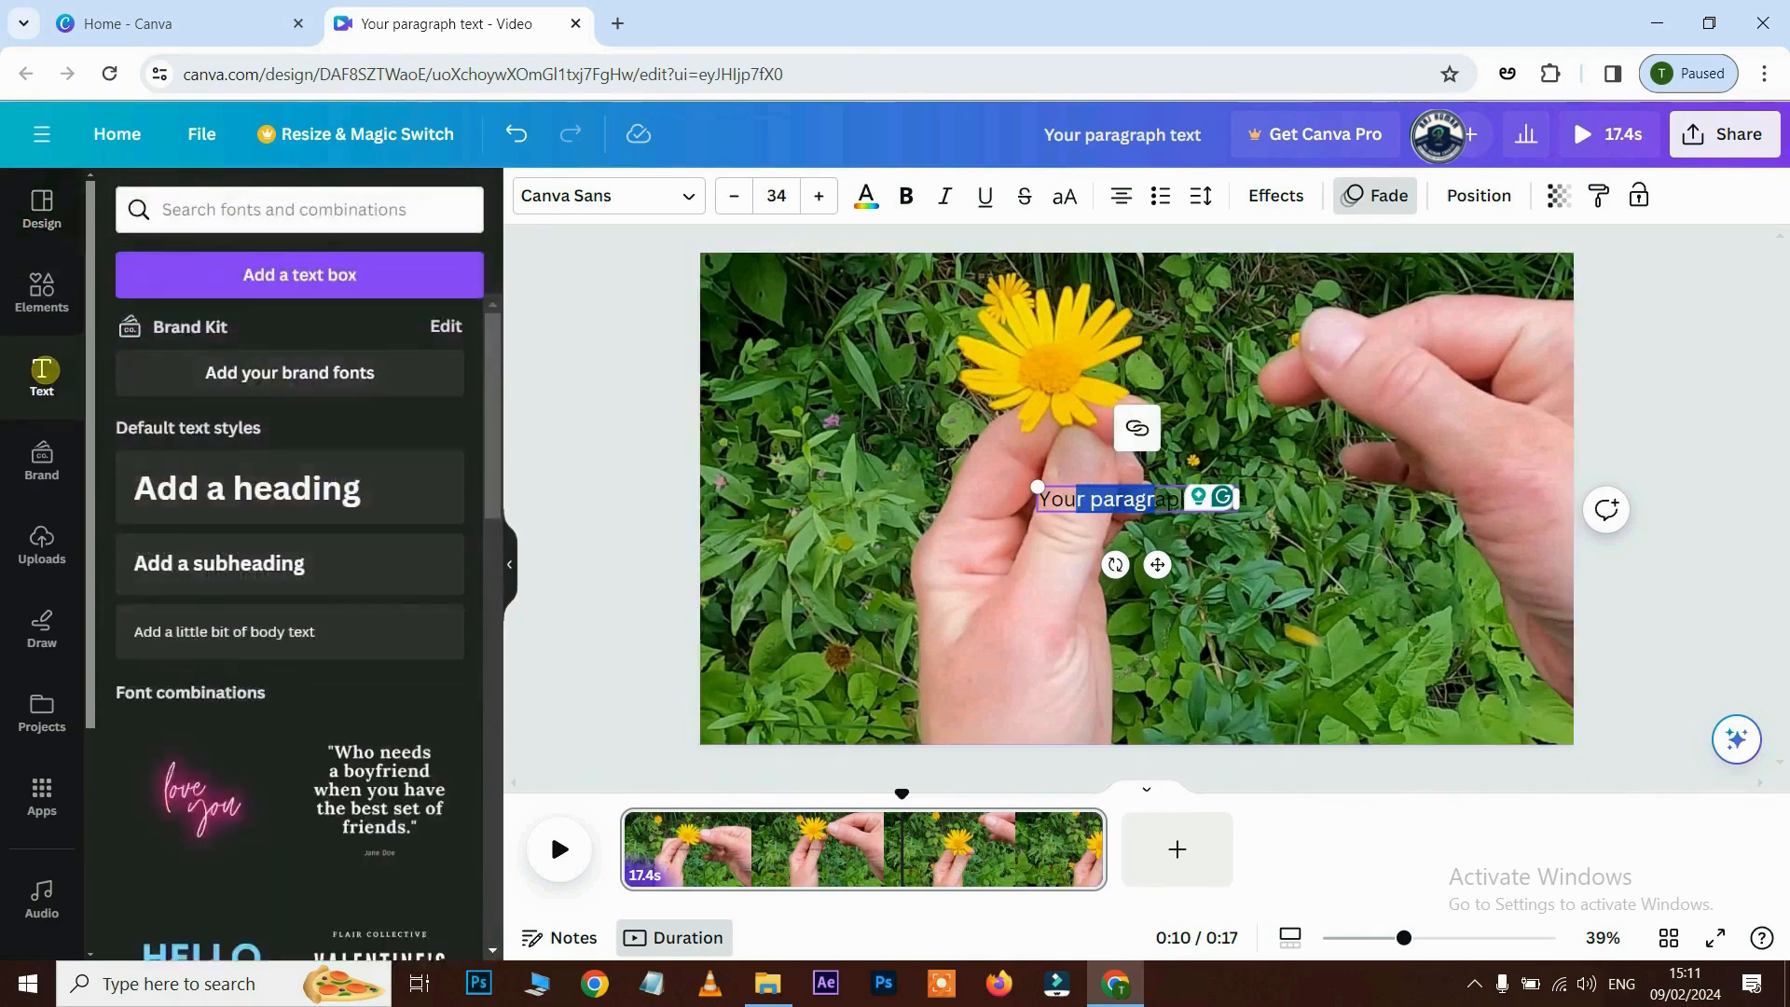
scroll(339, 567, "down", 3)
scroll(341, 570, "down", 10)
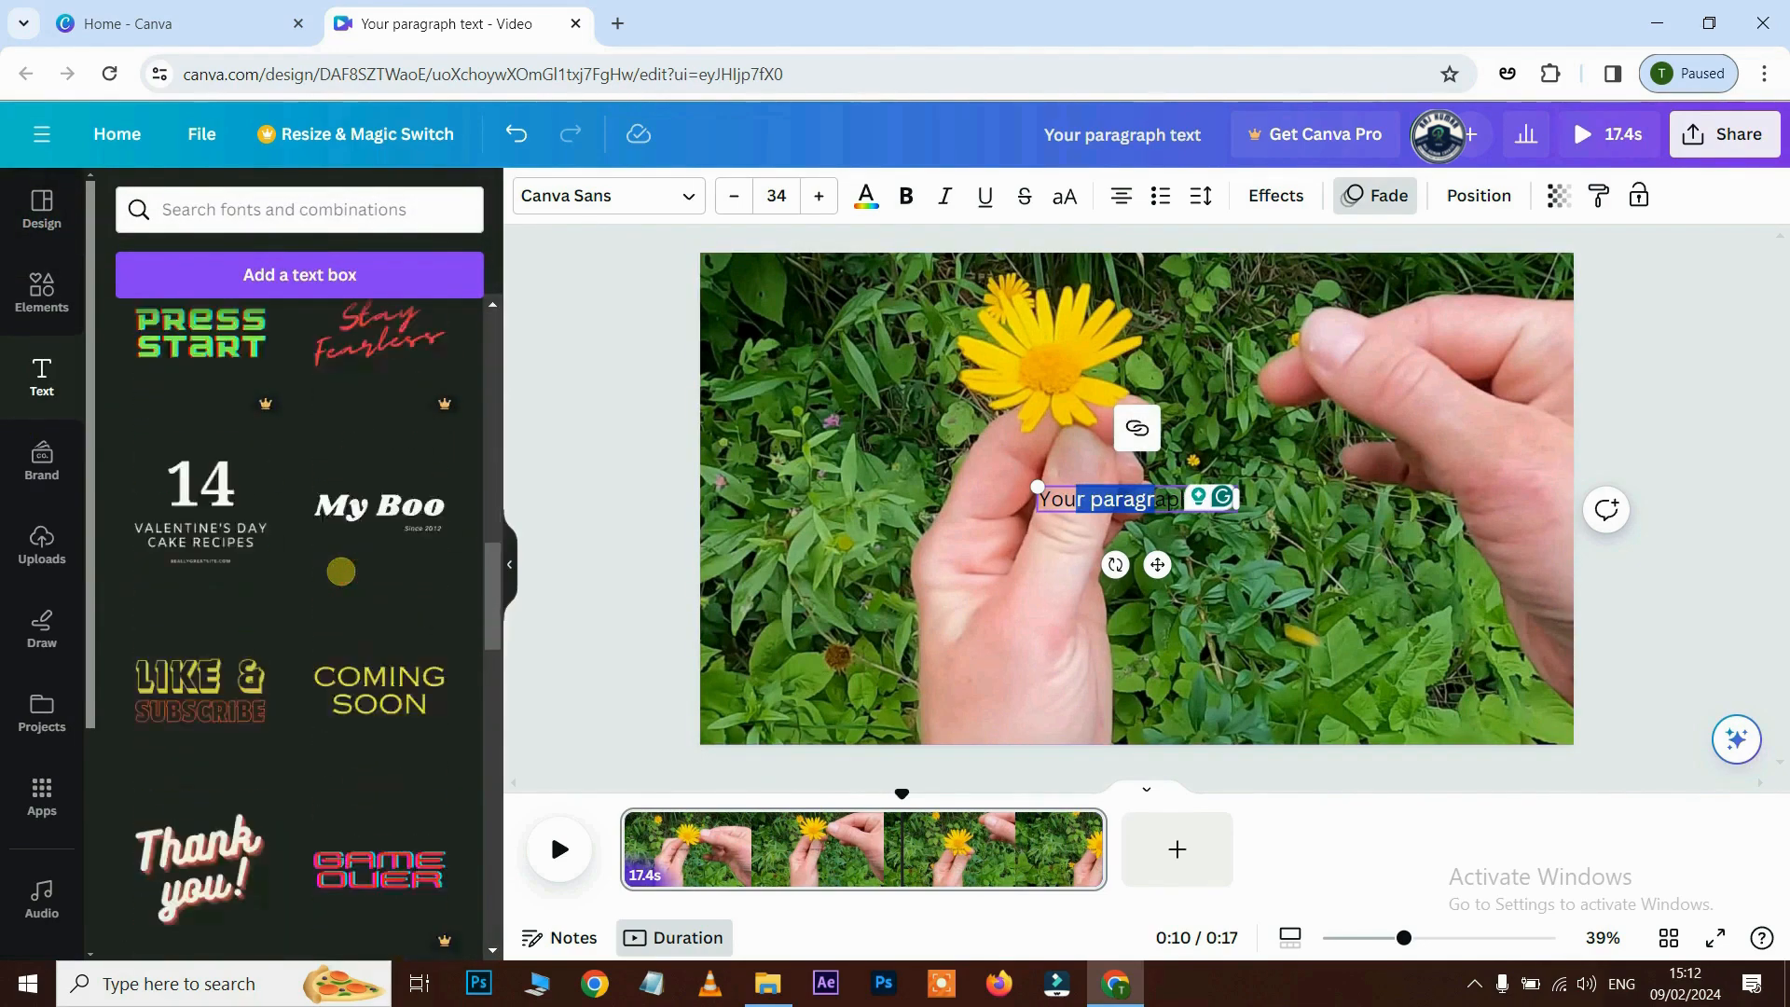
scroll(341, 571, "up", 8)
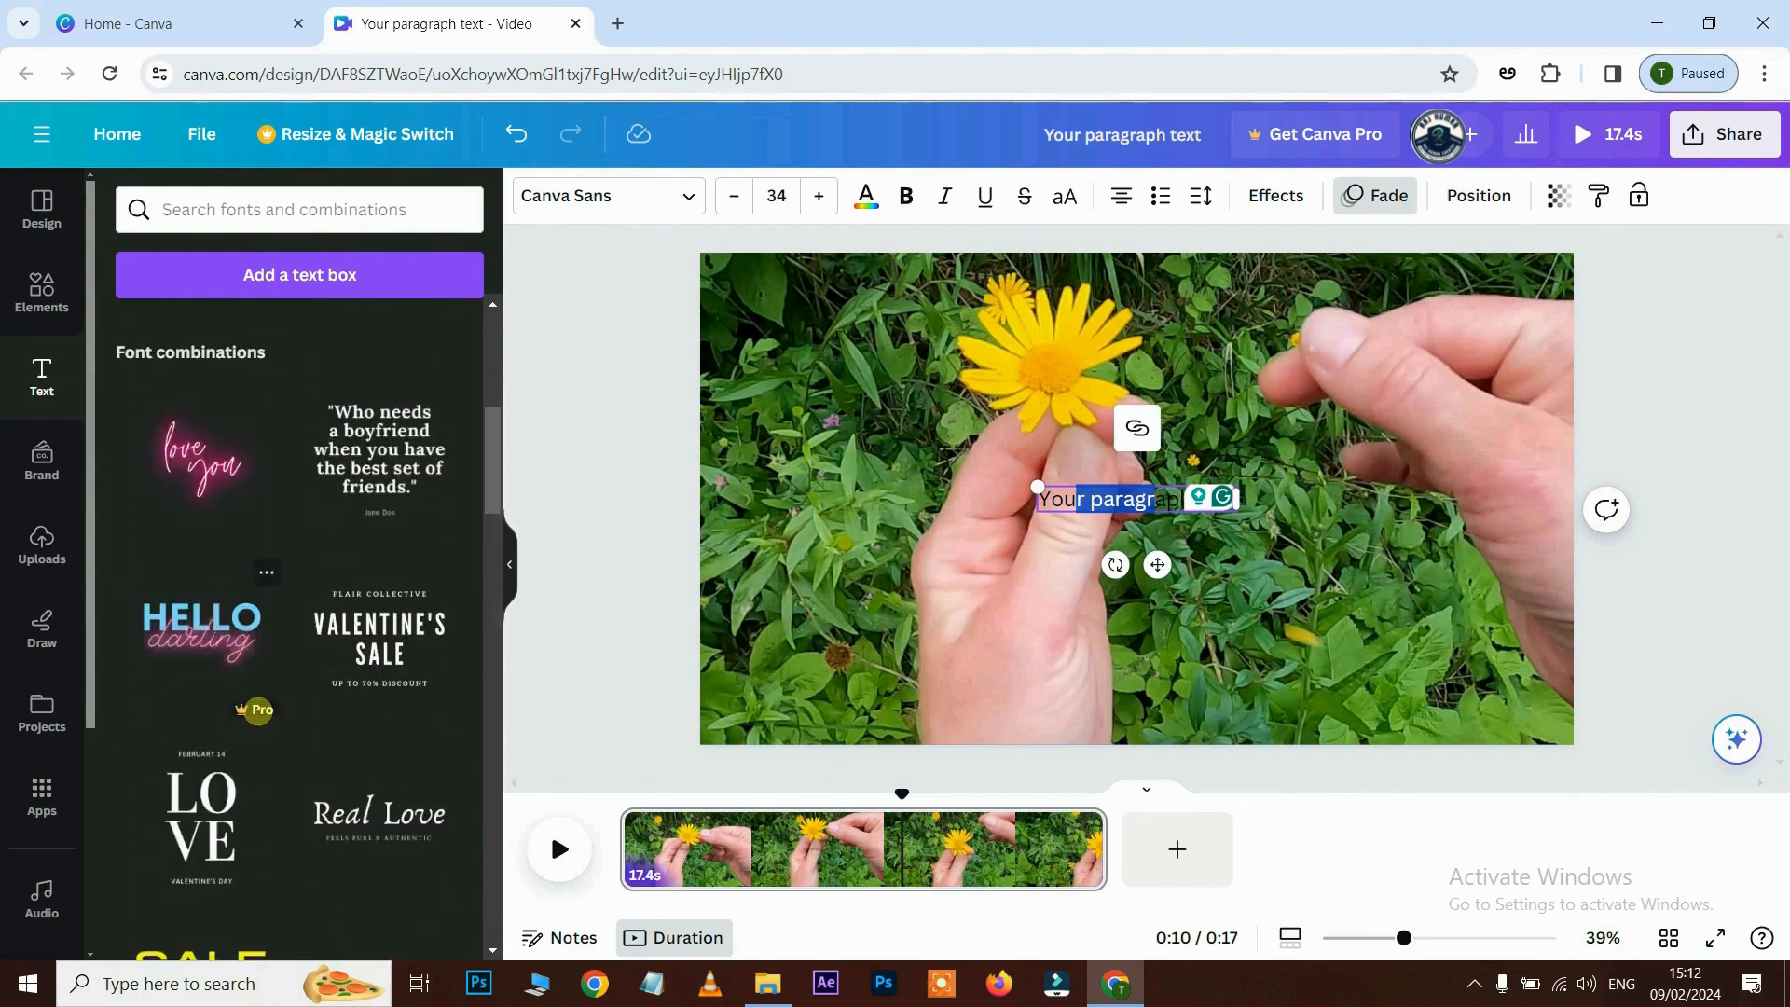
scroll(259, 708, "down", 5)
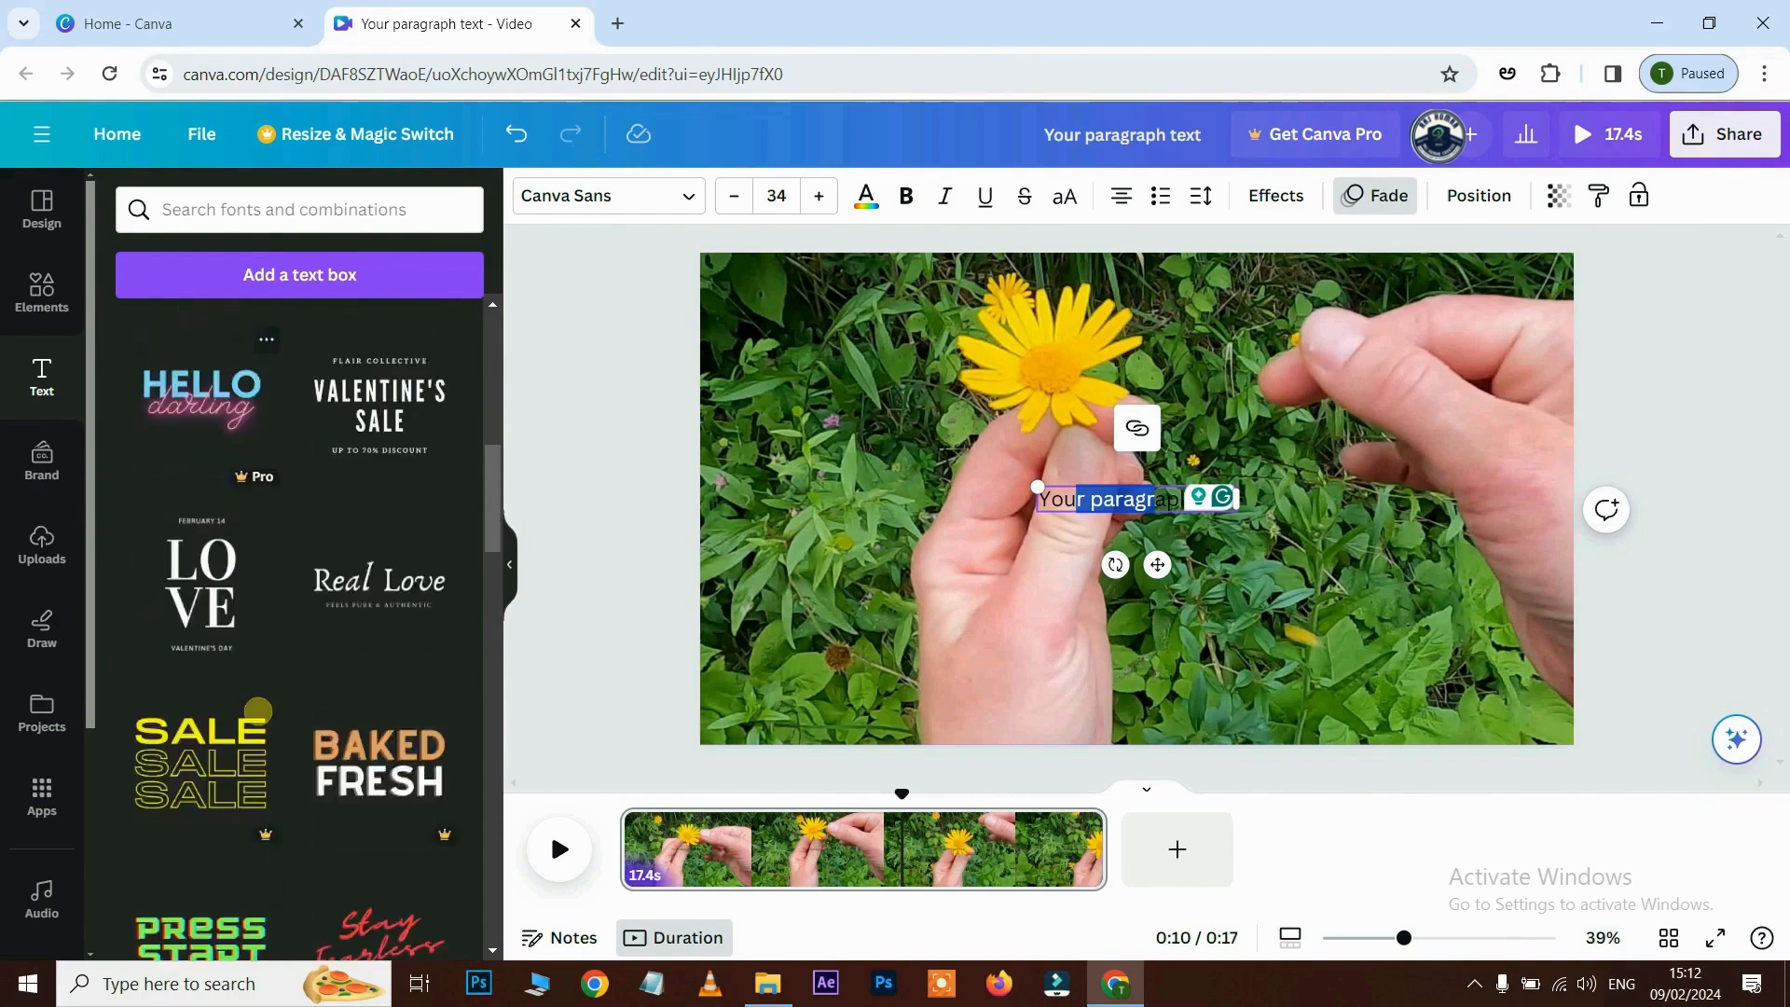
scroll(258, 711, "down", 4)
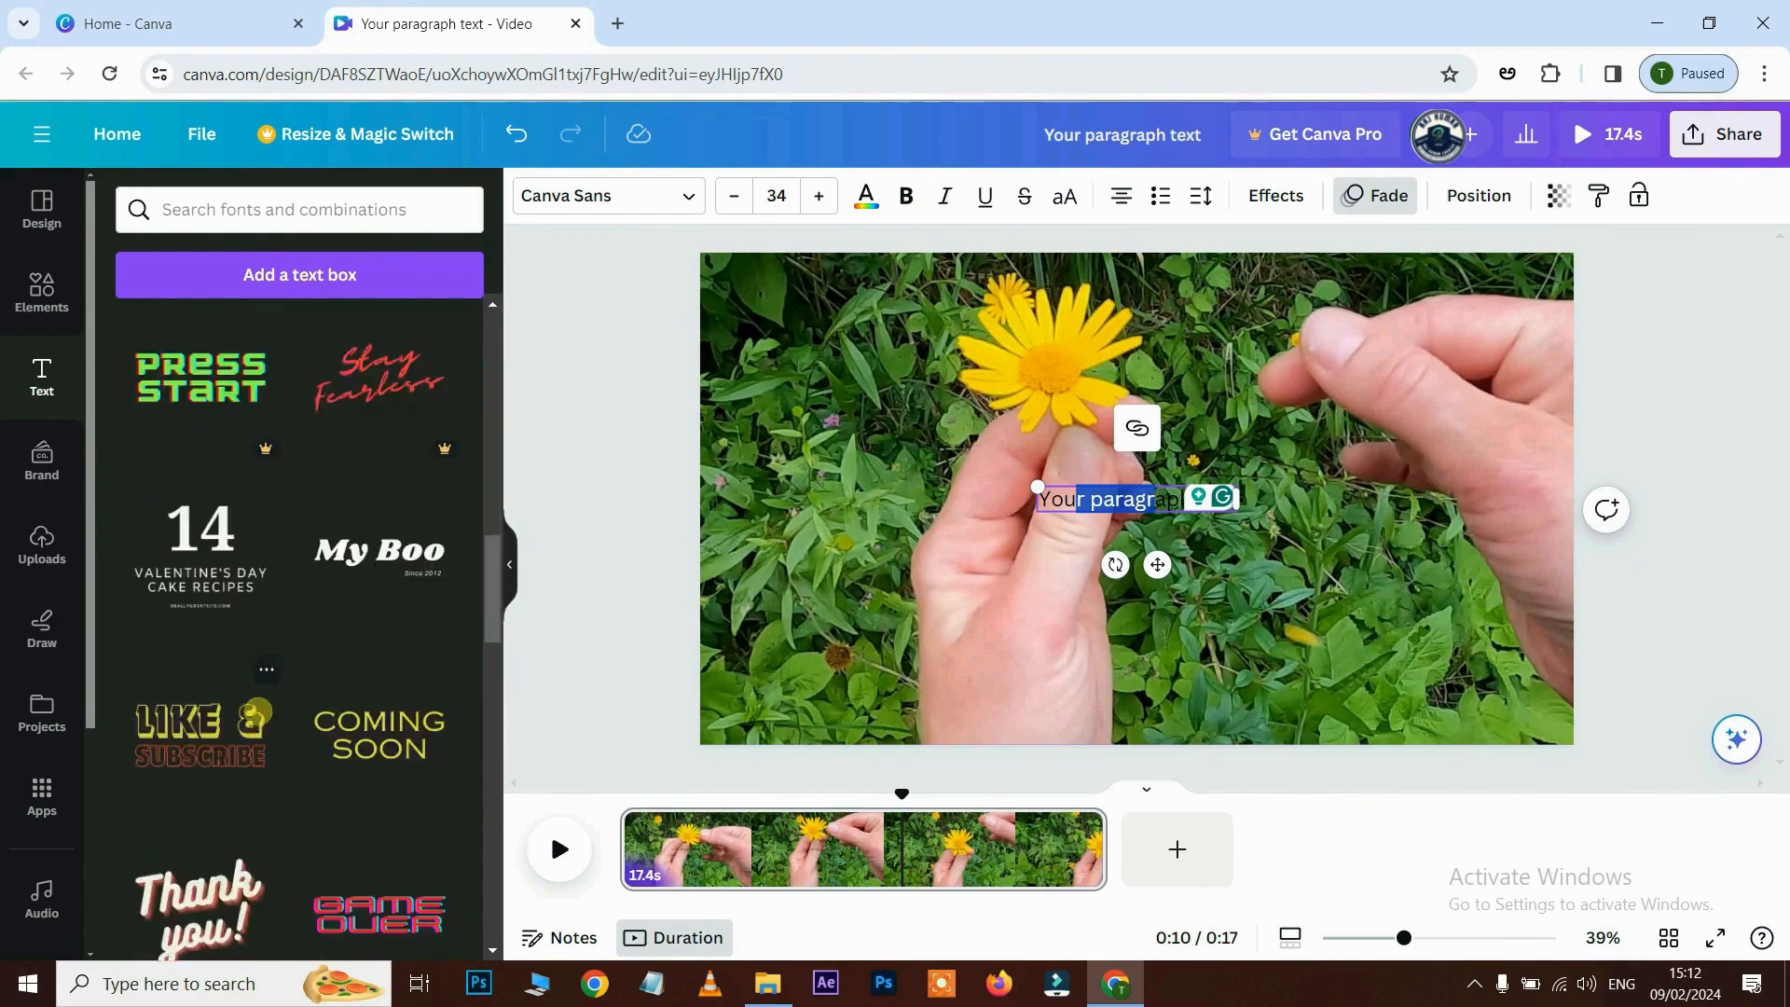
scroll(209, 578, "up", 10)
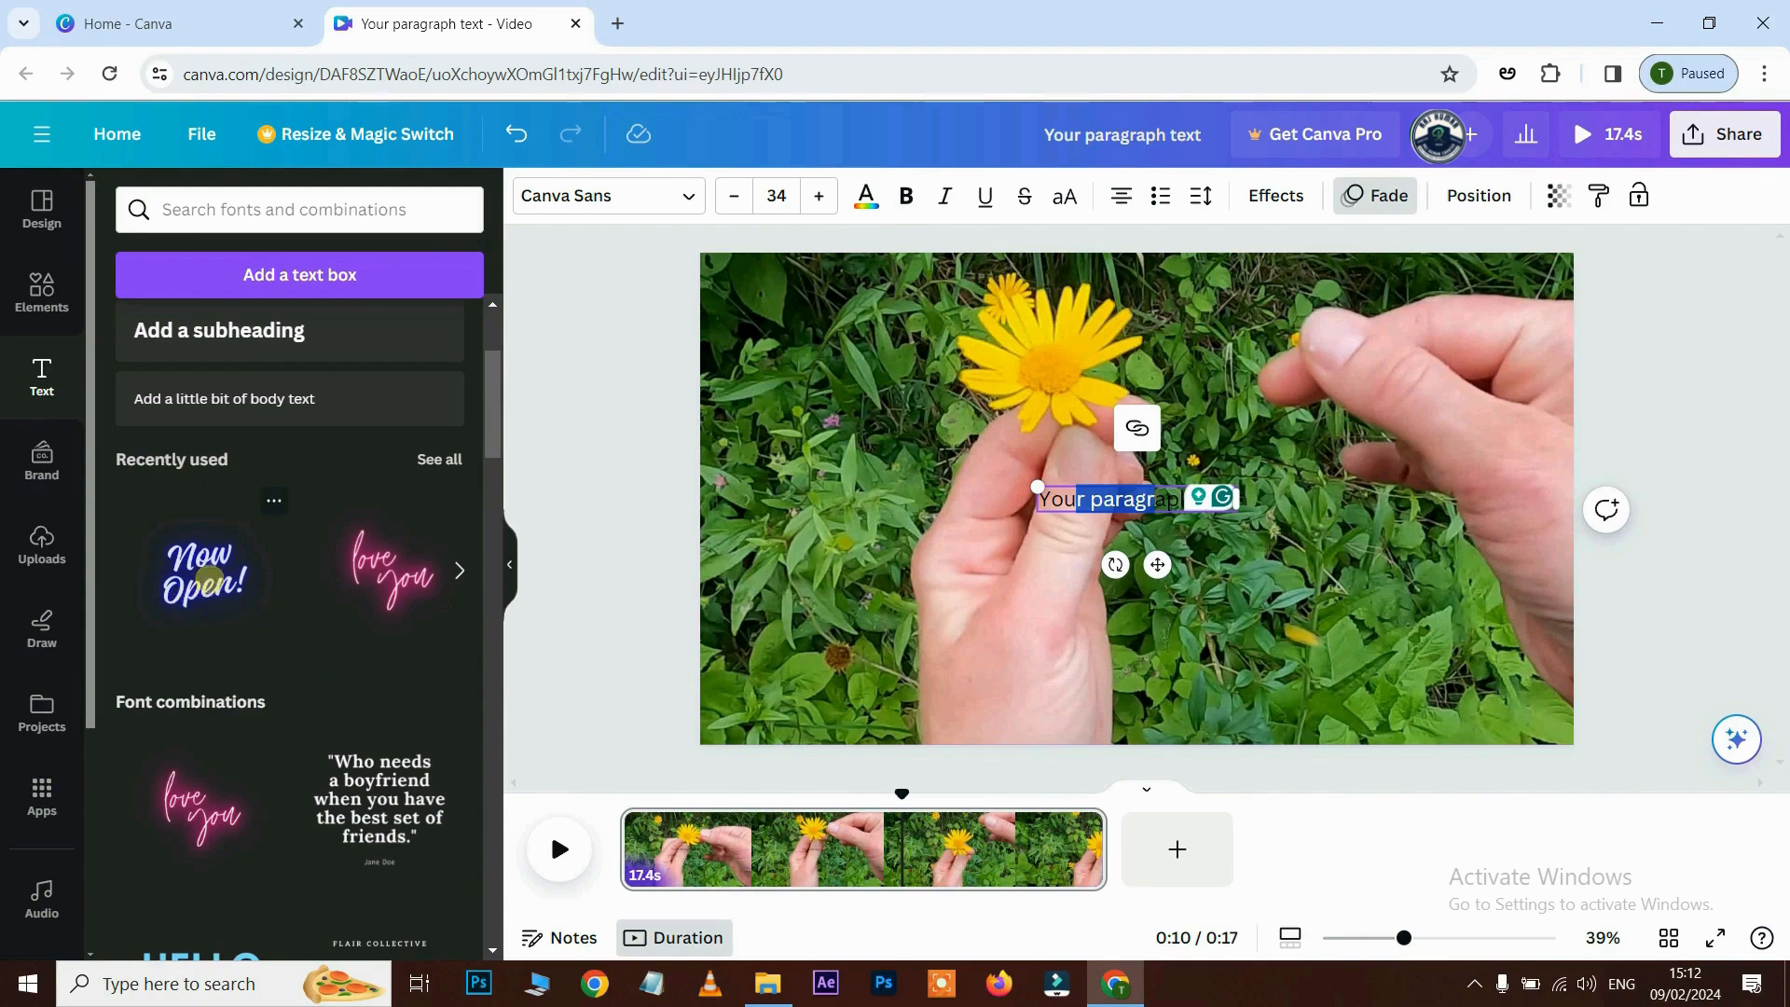
- Add Now Open!, move it onto the hand, retype it as a person's name, and widen it
left_click(209, 569)
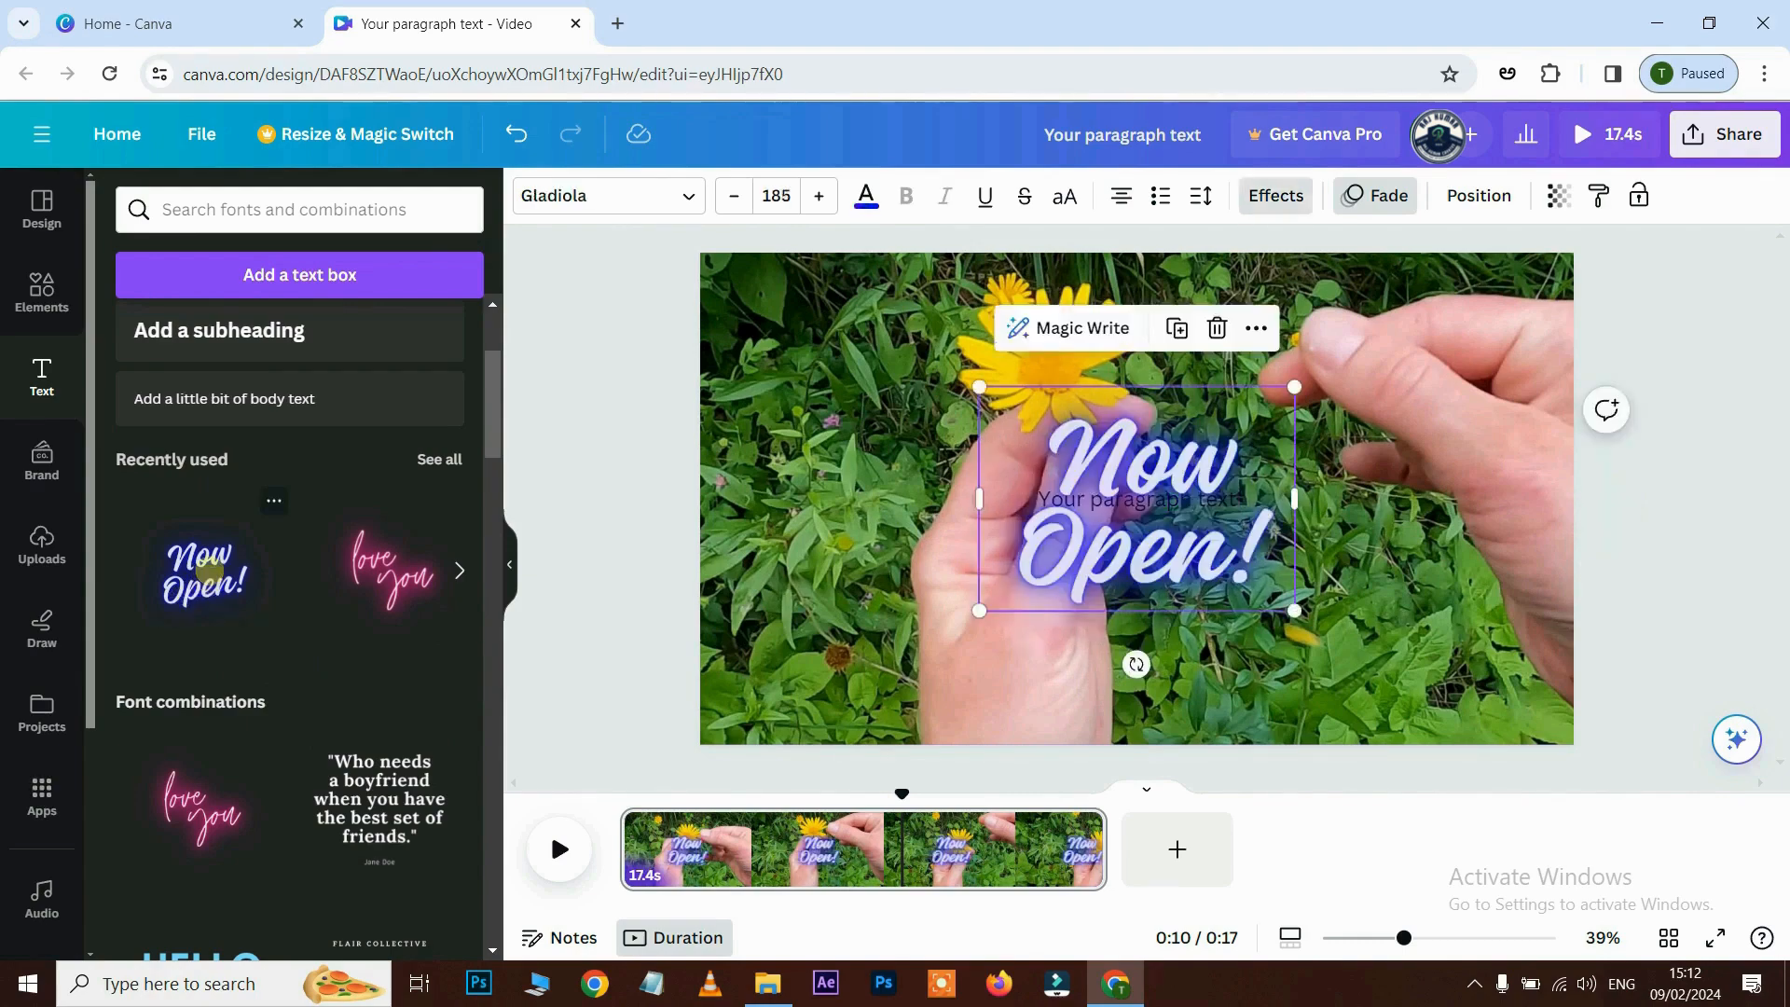
left_click_drag(1072, 500, 806, 576)
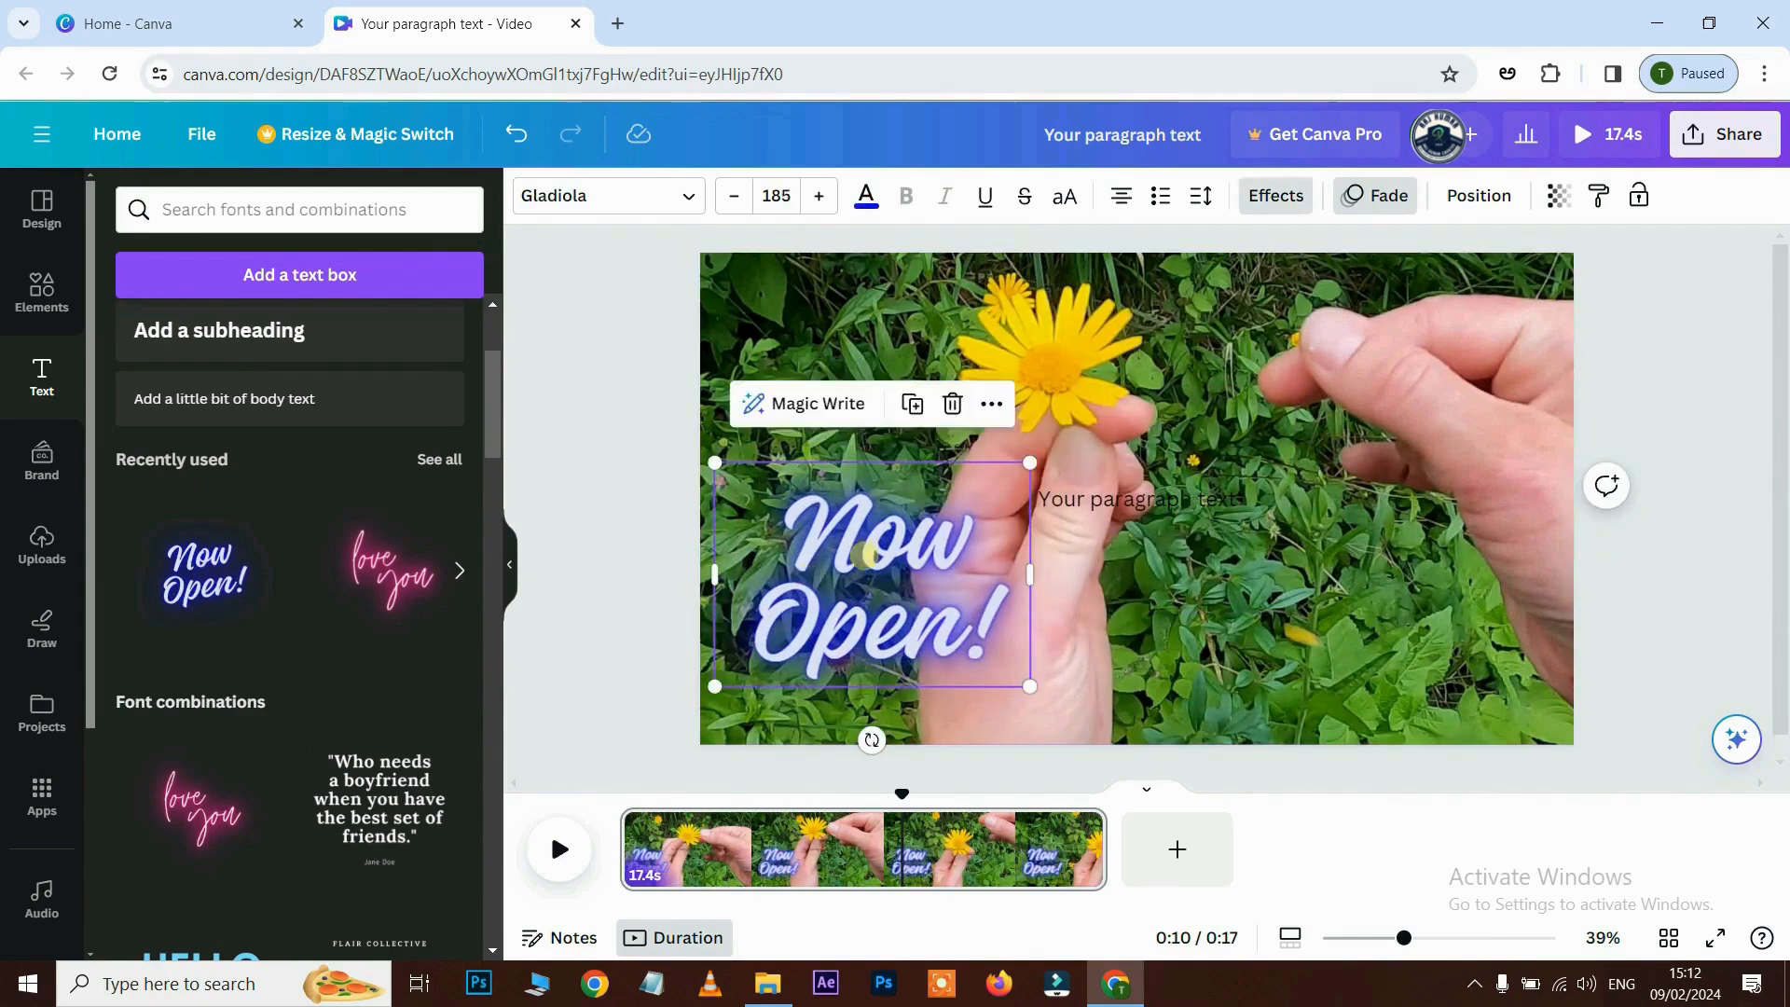
double_click(863, 556)
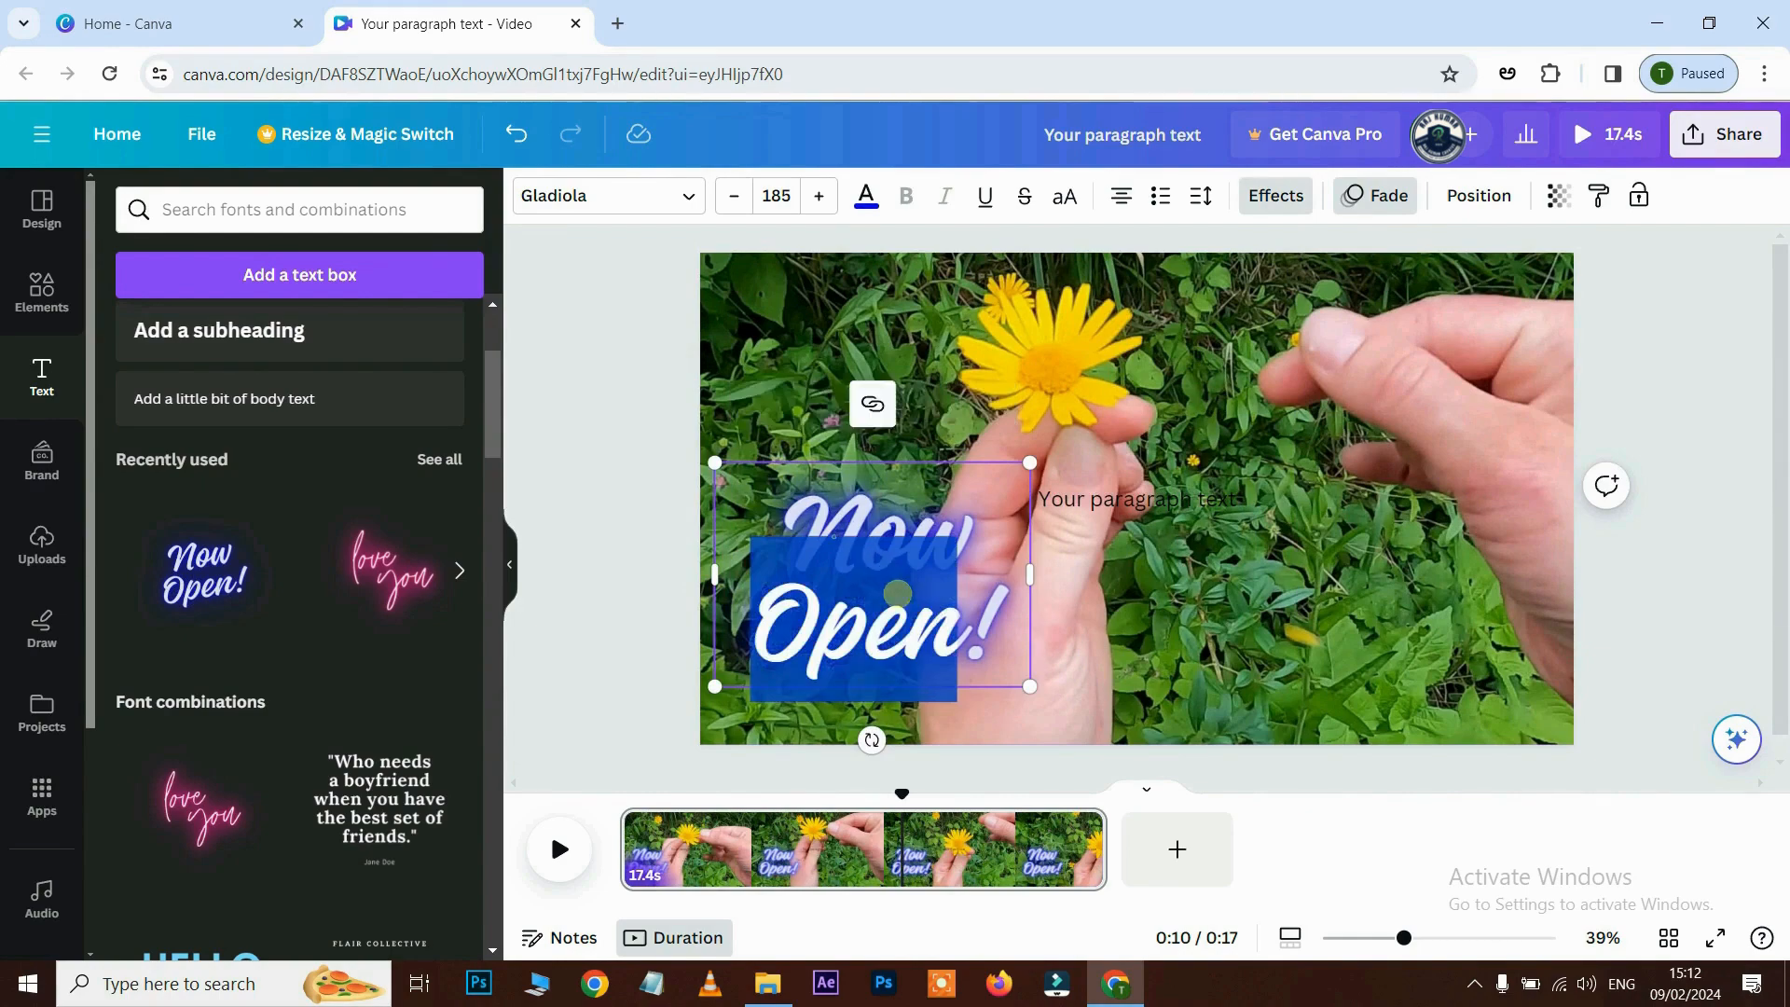
key("ctrl+a")
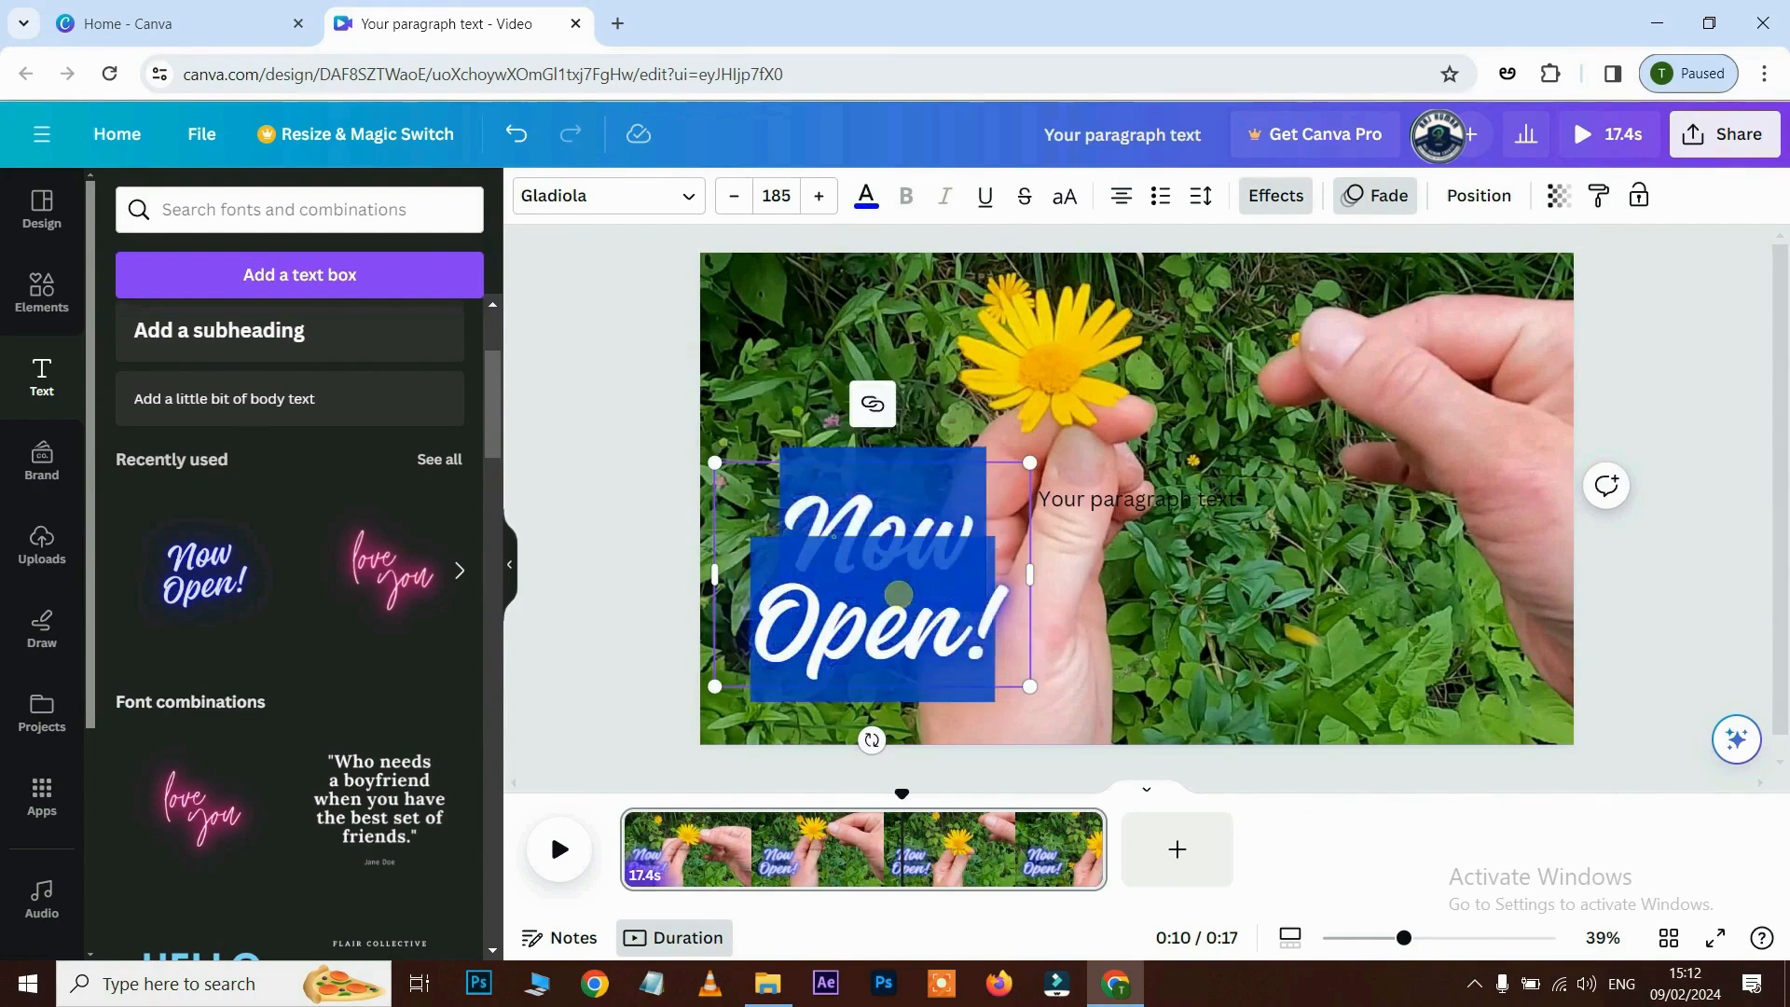
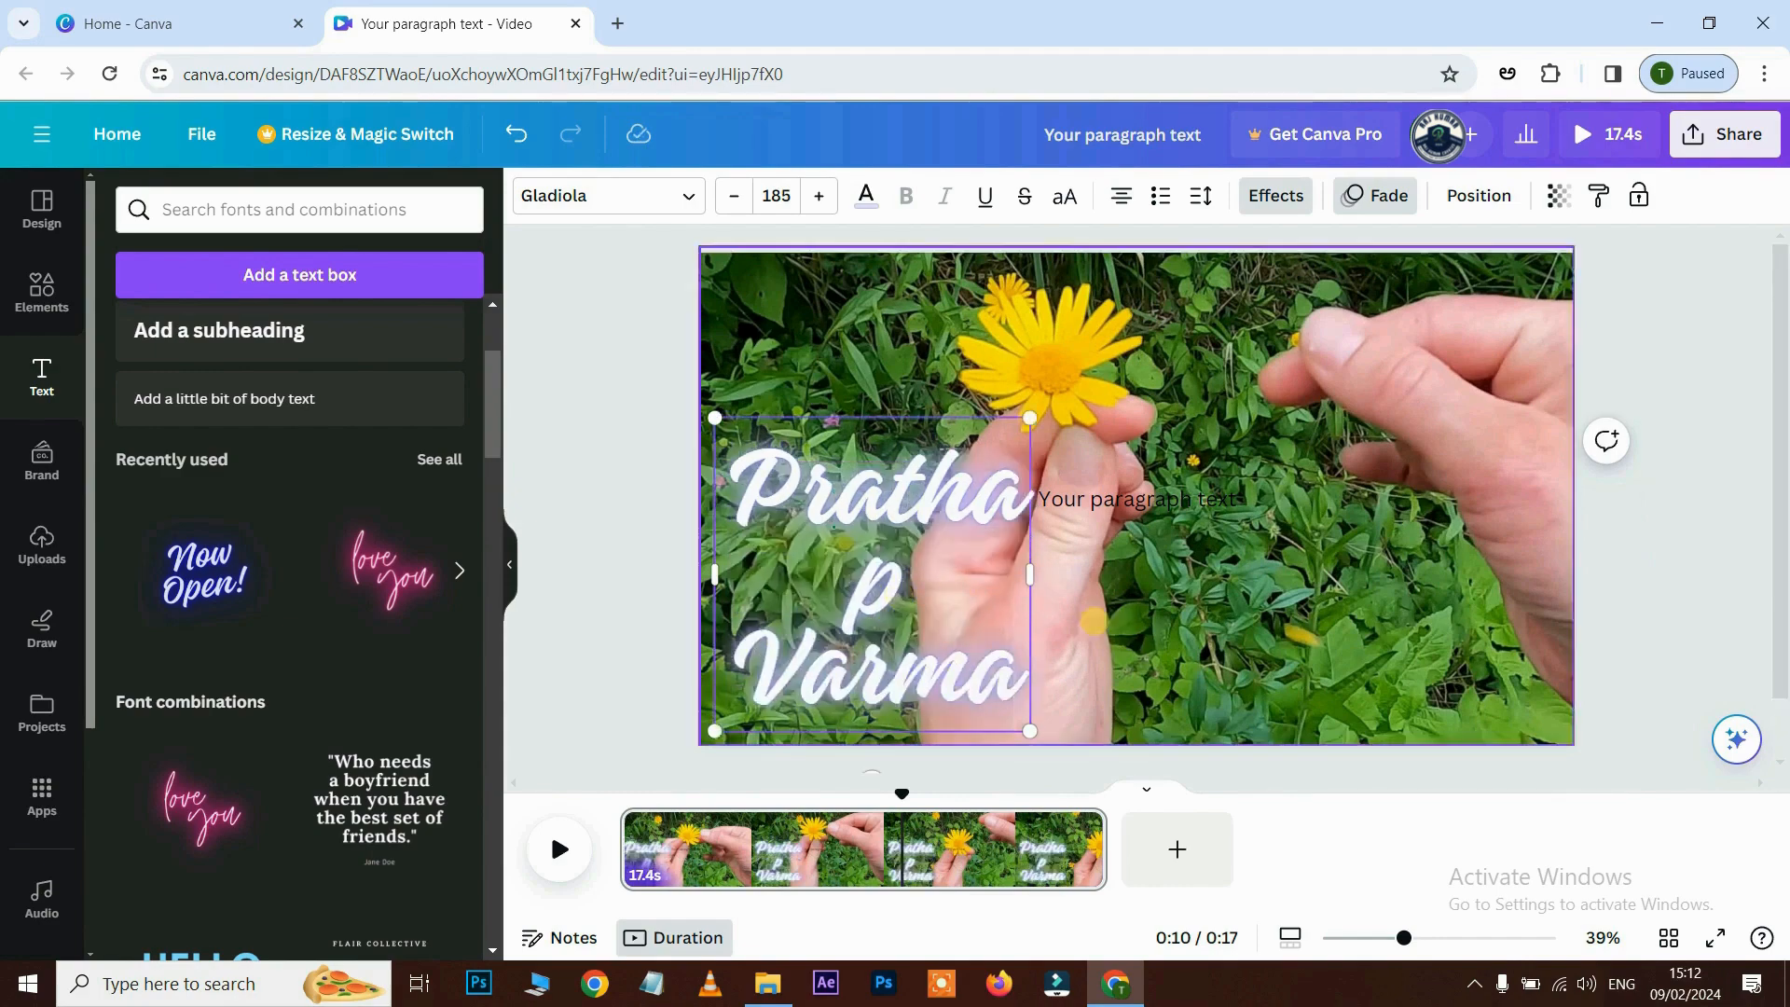
left_click_drag(1030, 574, 1208, 574)
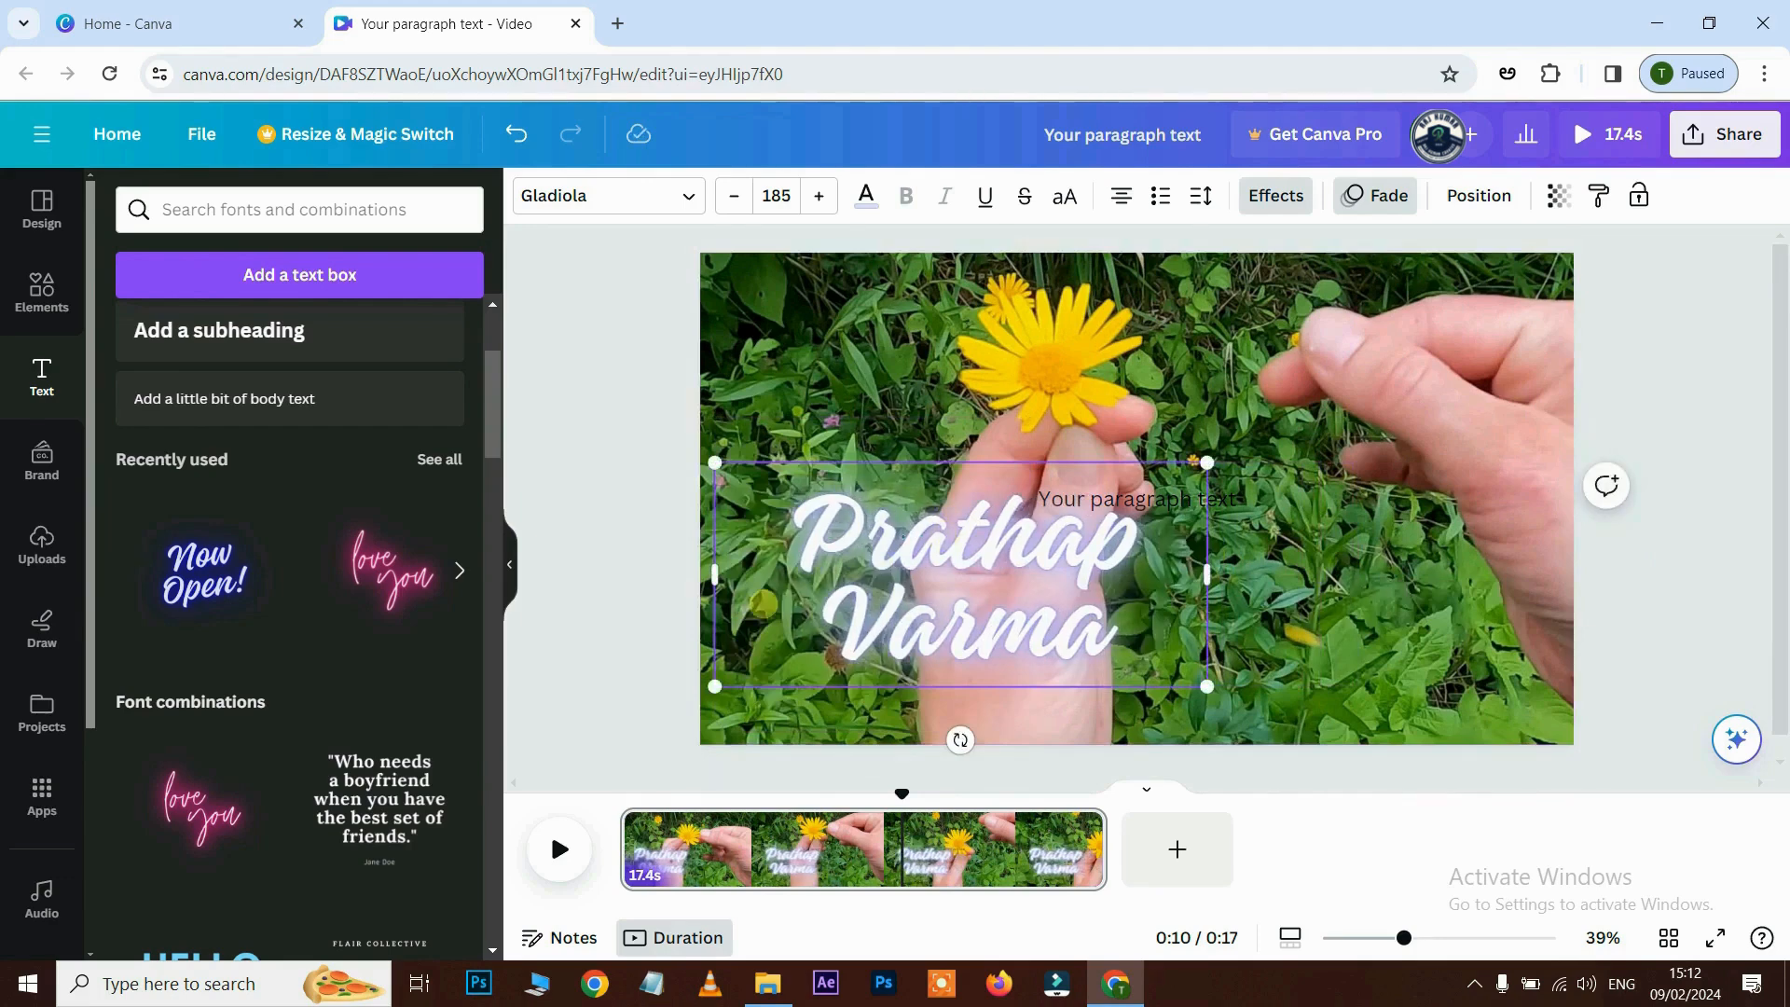
left_click(638, 585)
left_click(964, 580)
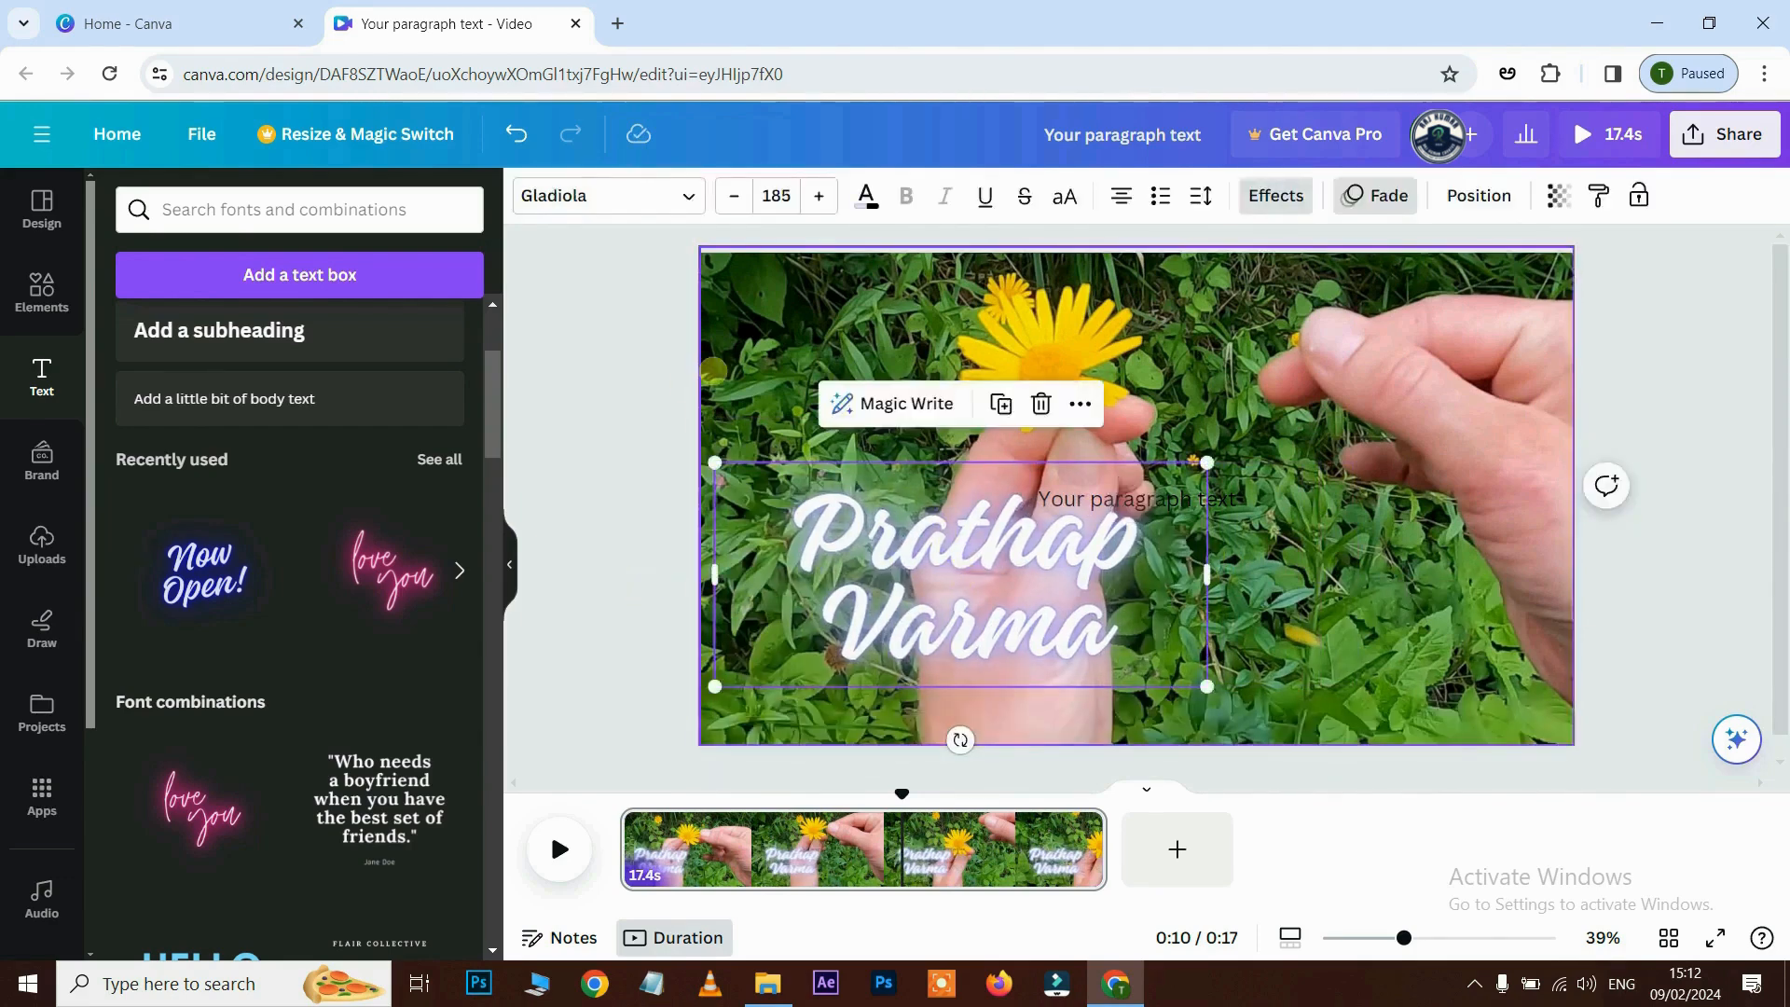
left_click(690, 196)
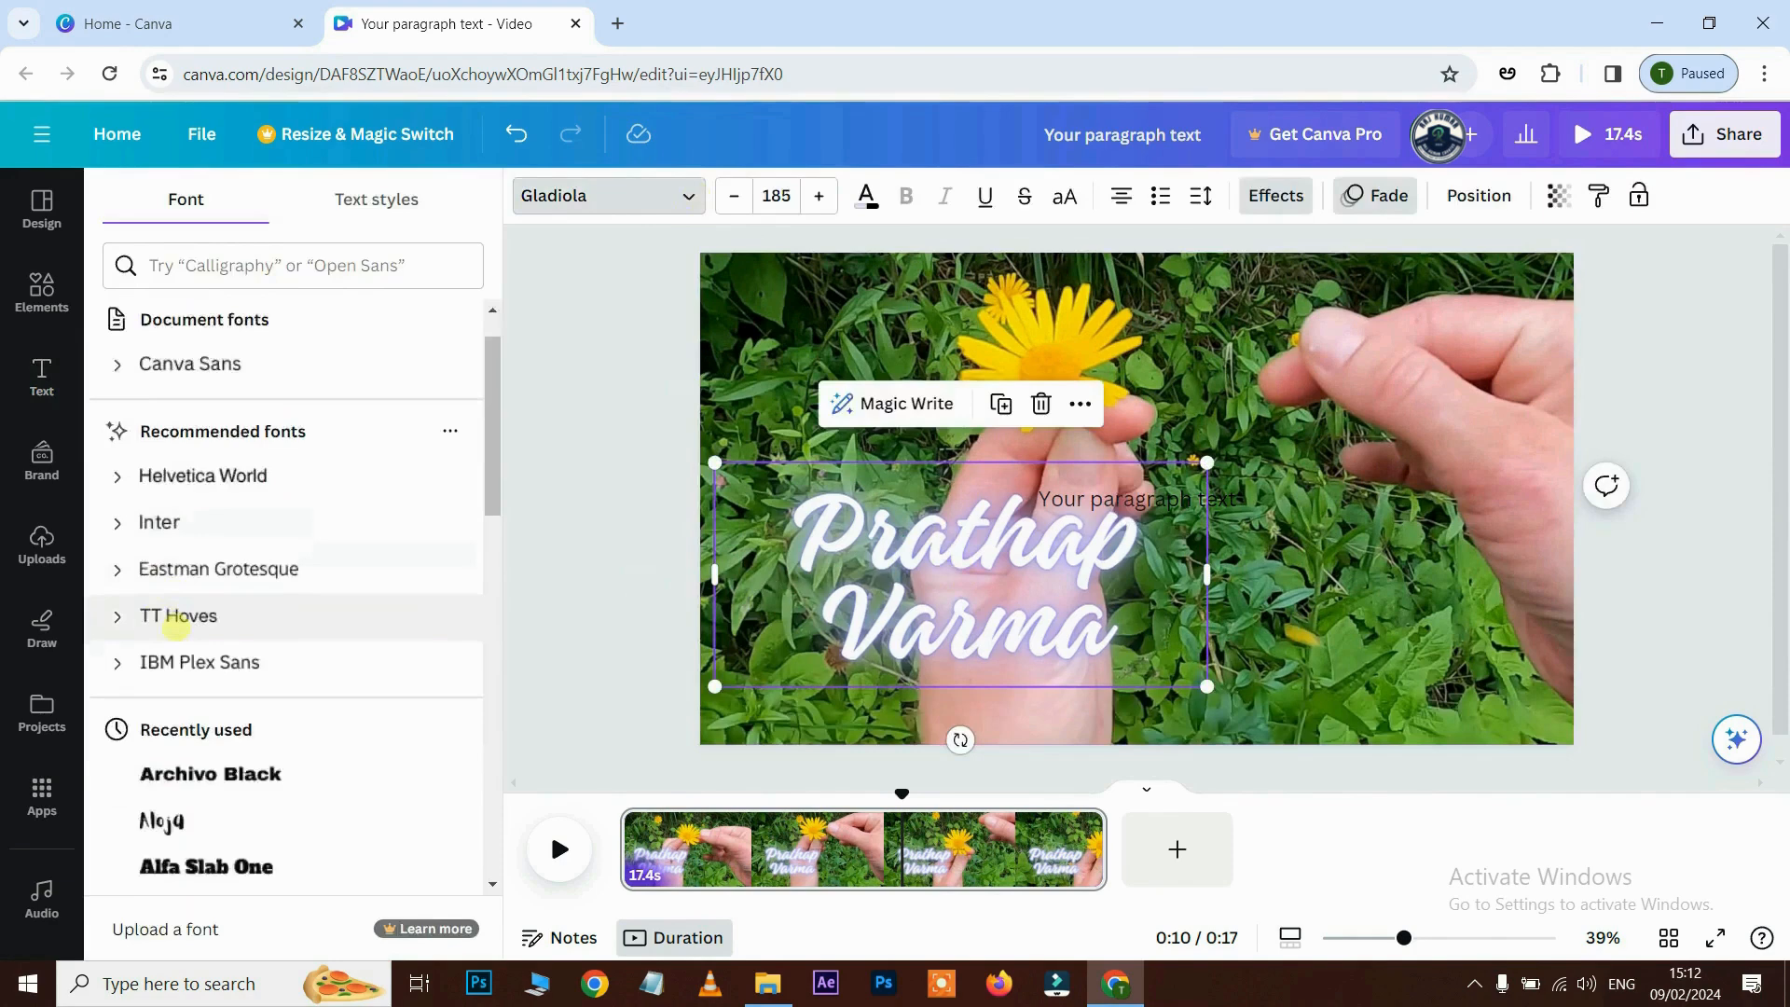
- Set the name's font to Cooper BT after trying Alfa Slab One and Open Sauce
scroll(233, 727, "down", 1)
left_click(233, 739)
left_click(229, 394)
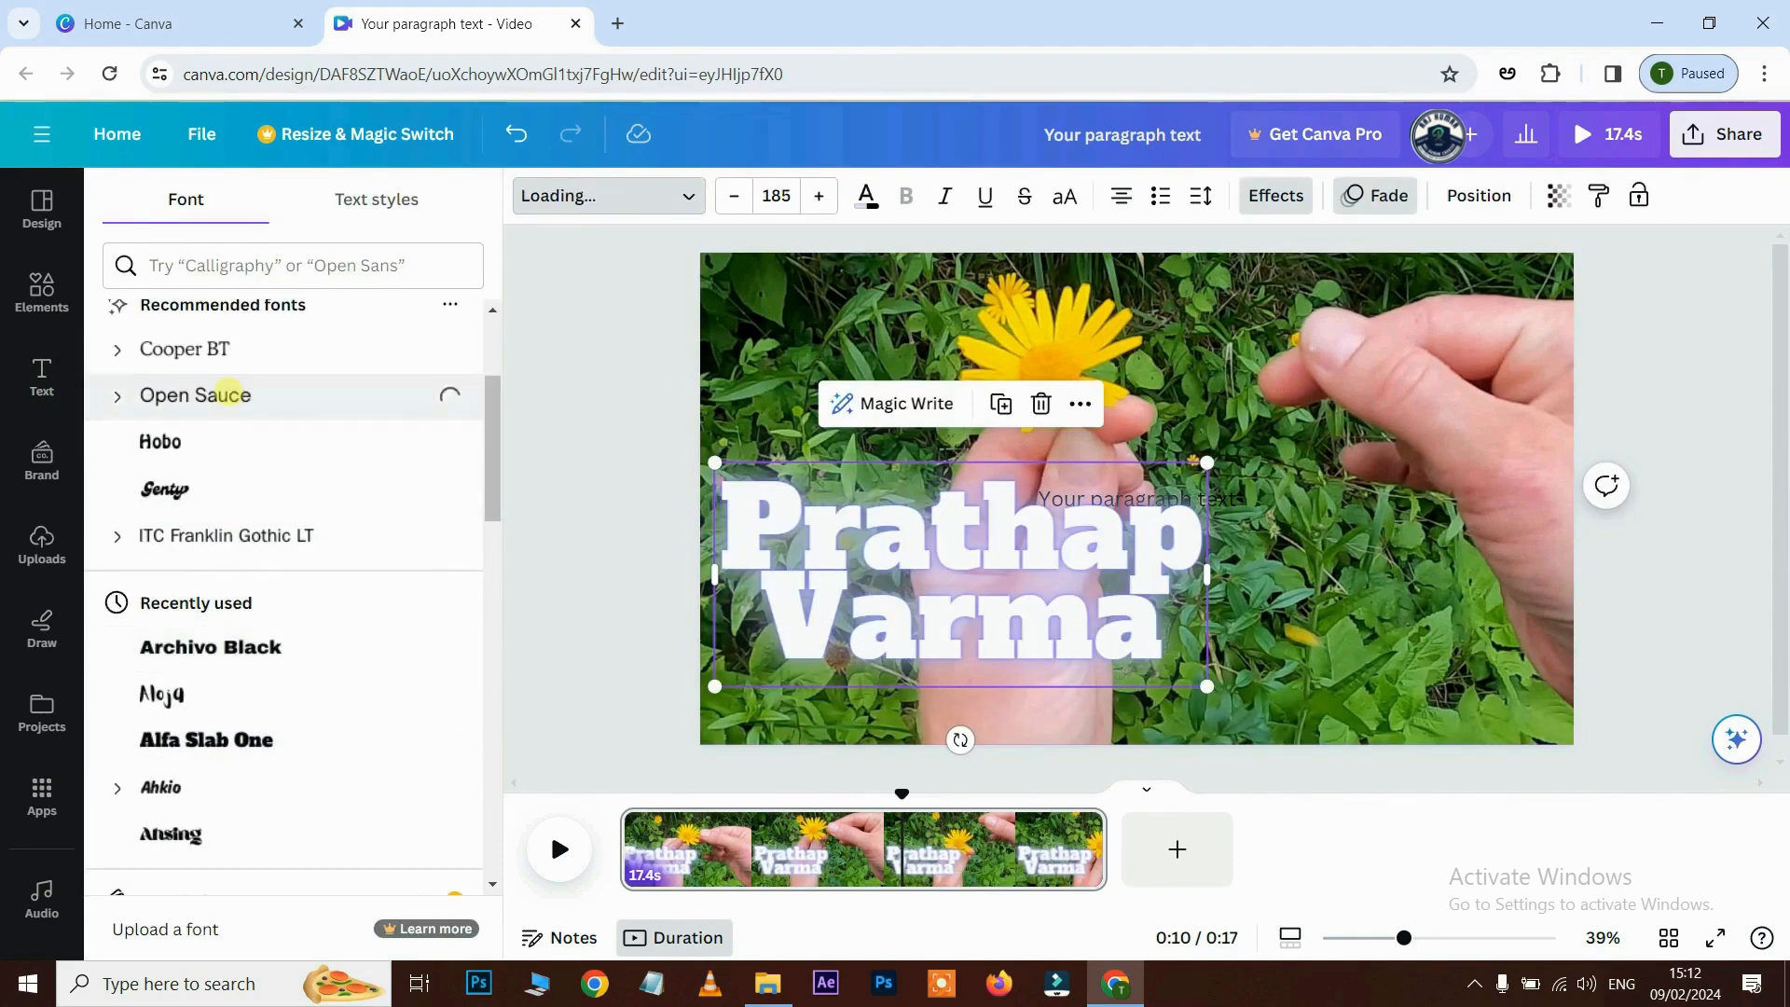
left_click(188, 352)
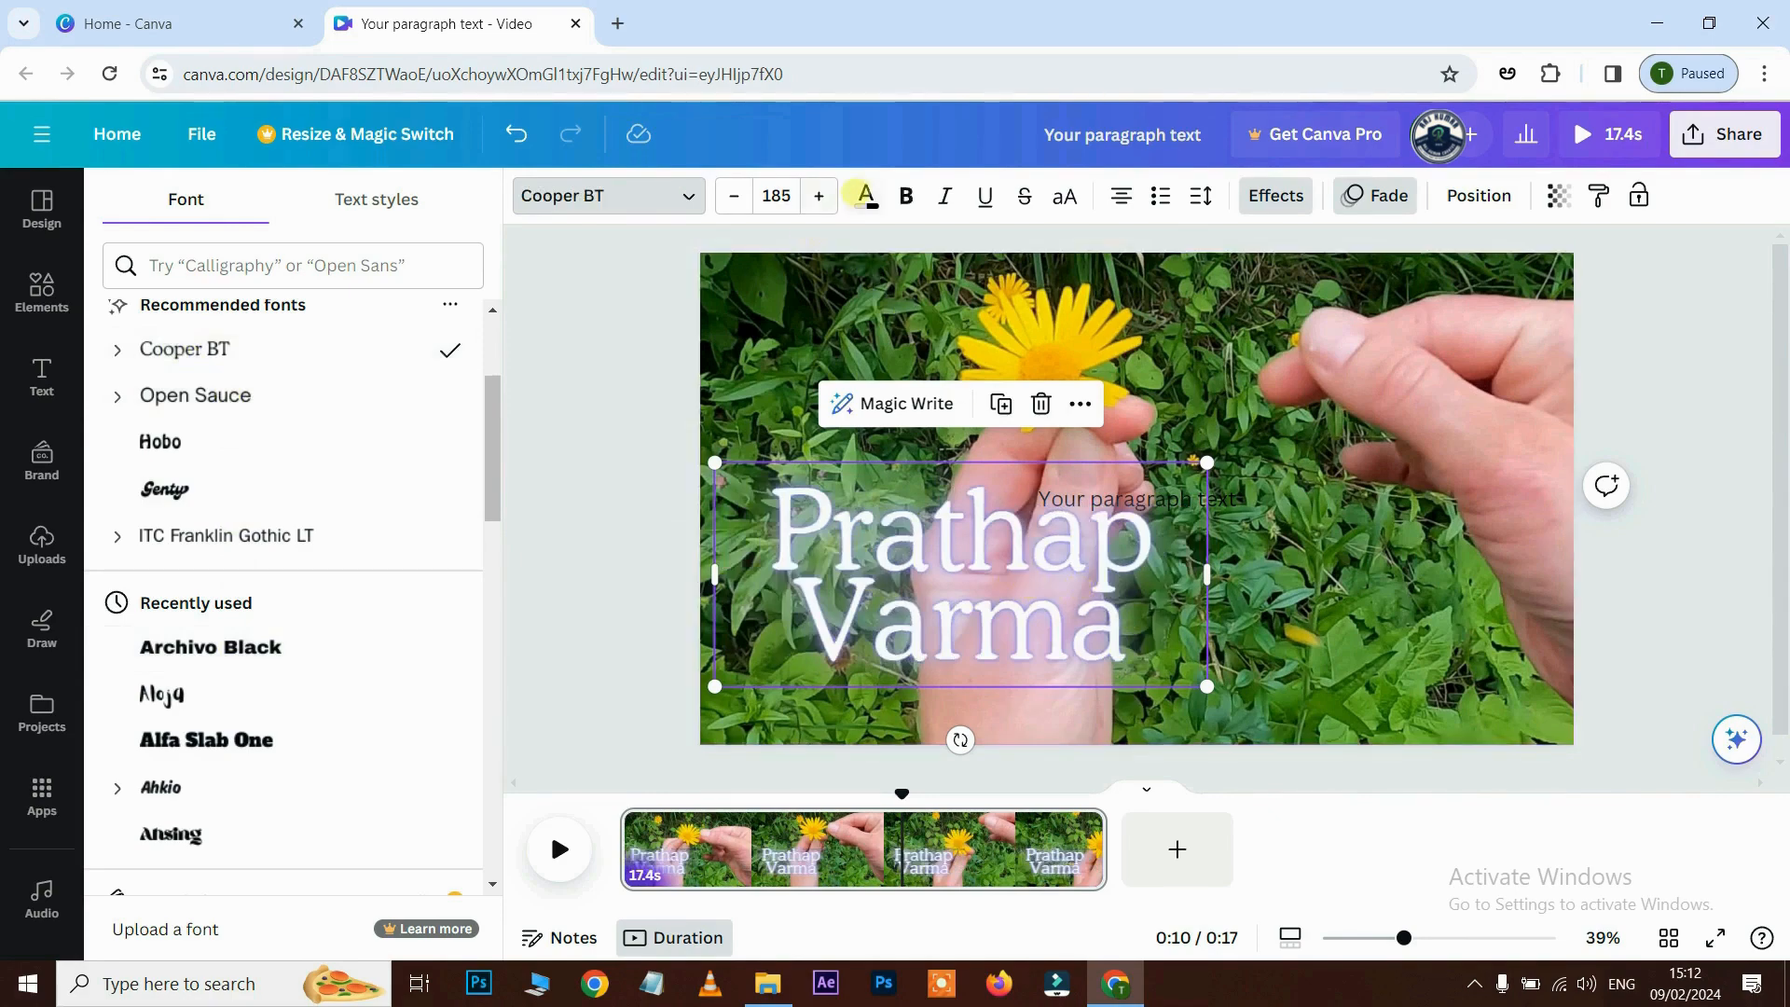
- Colour the name text the default red and rescale it from its corner
left_click(866, 196)
scroll(218, 793, "down", 1)
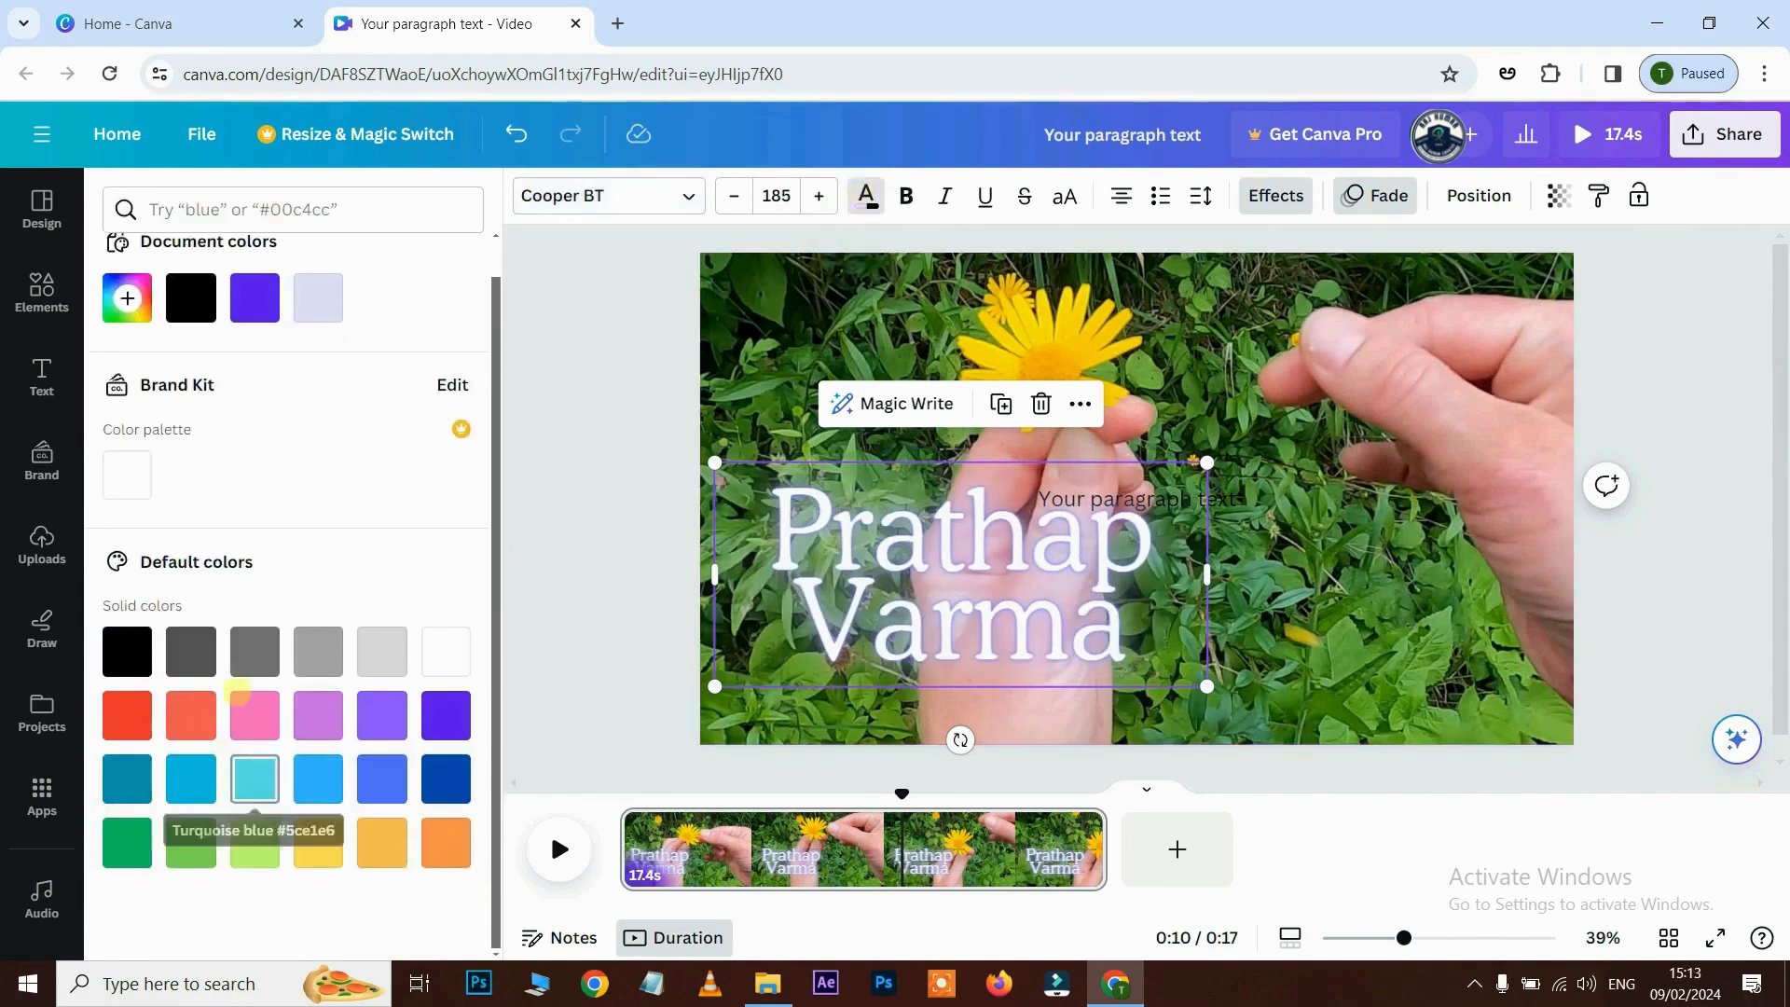
left_click(127, 298)
left_click_drag(371, 379, 474, 350)
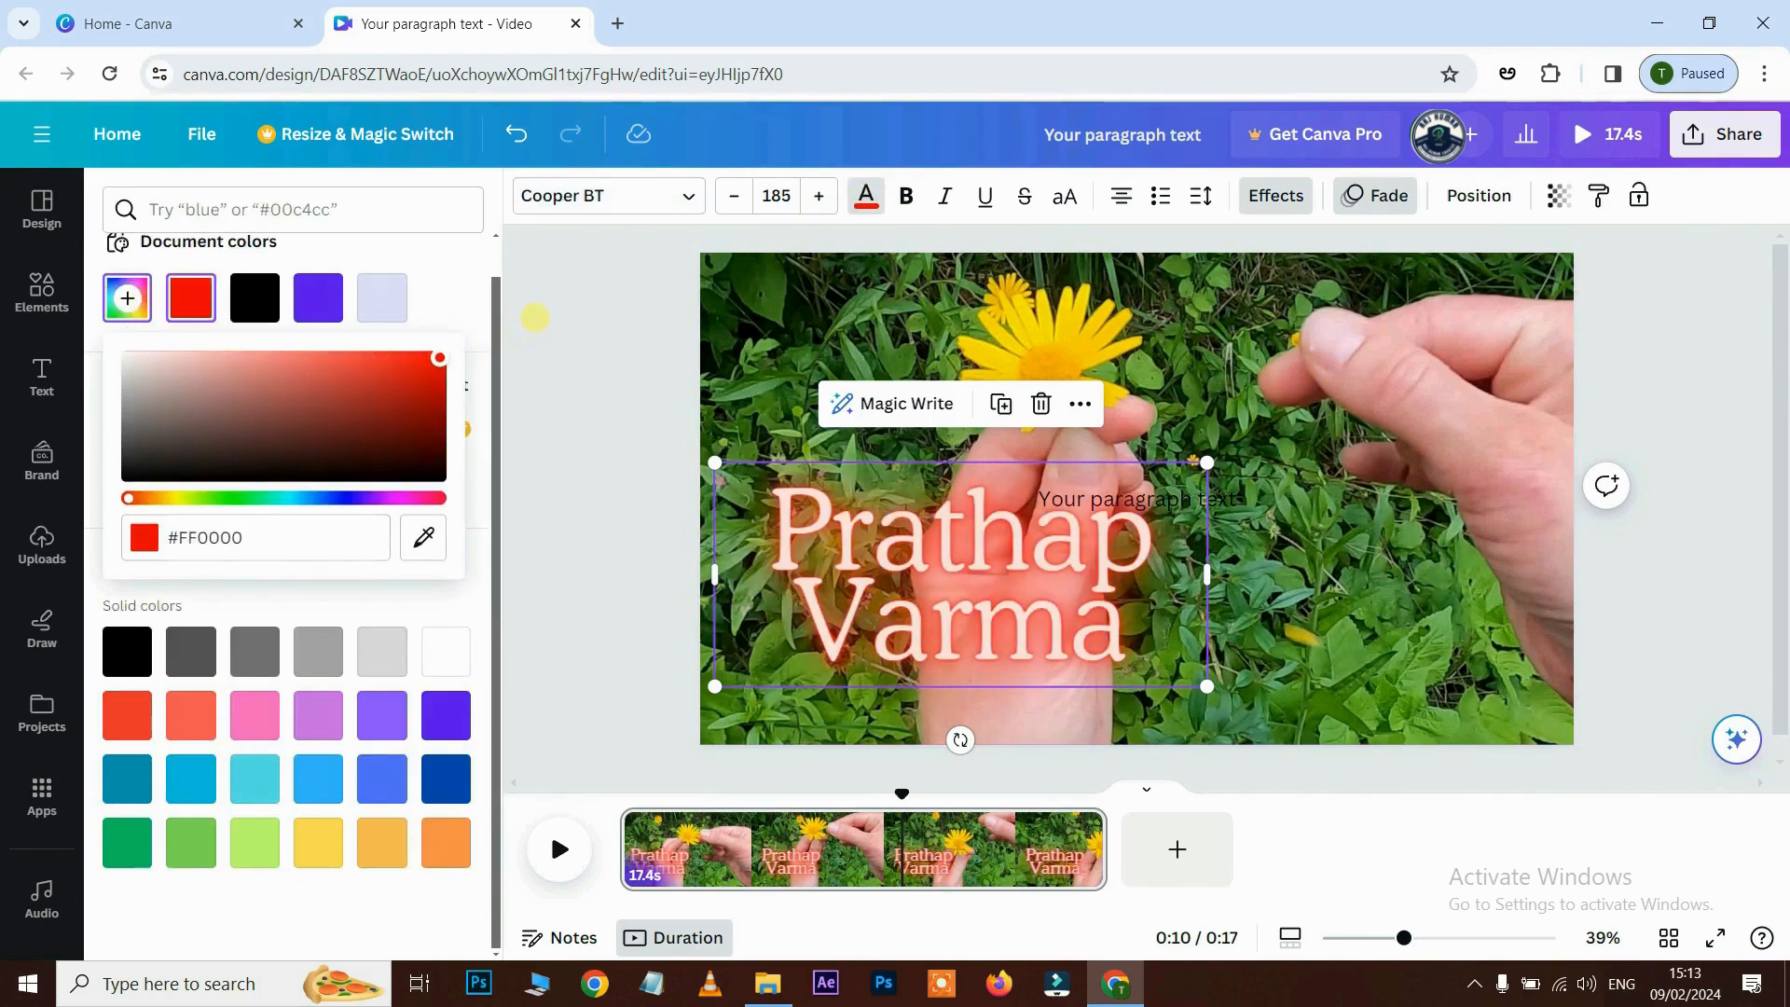
left_click(318, 299)
left_click(127, 715)
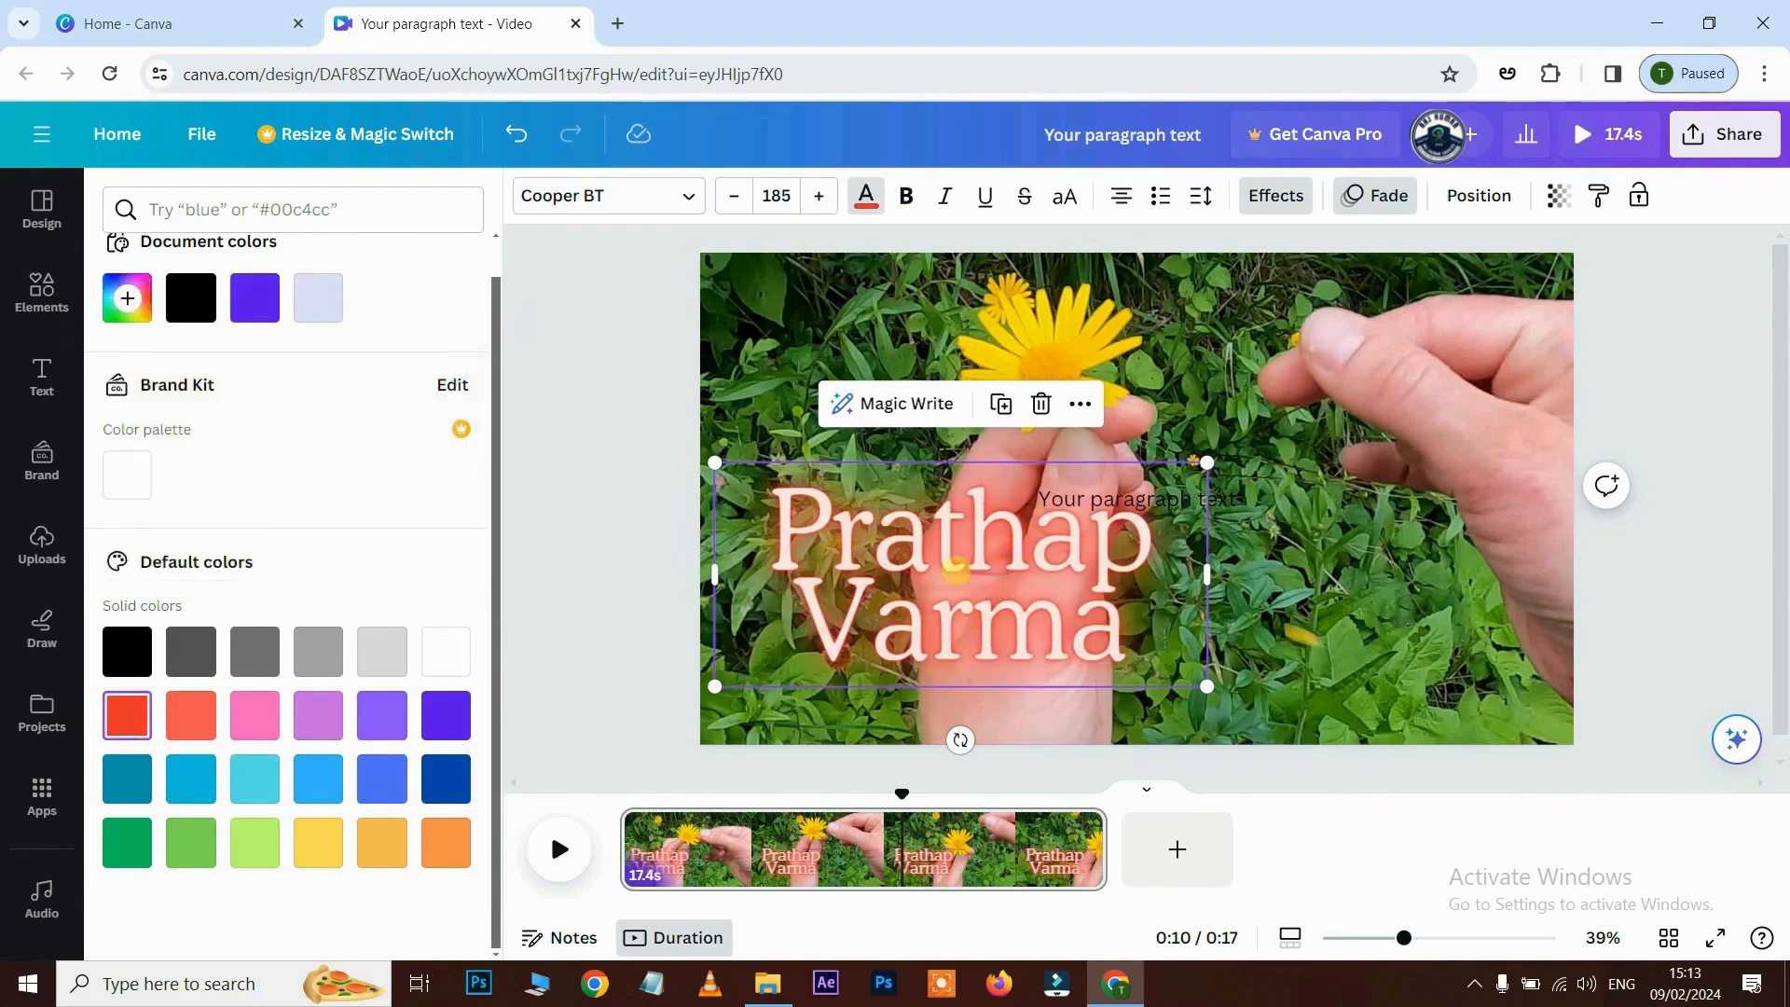
mouse_move(1207, 462)
left_mouse_down()
mouse_move(1060, 529)
mouse_move(1212, 460)
mouse_move(1185, 472)
left_mouse_up()
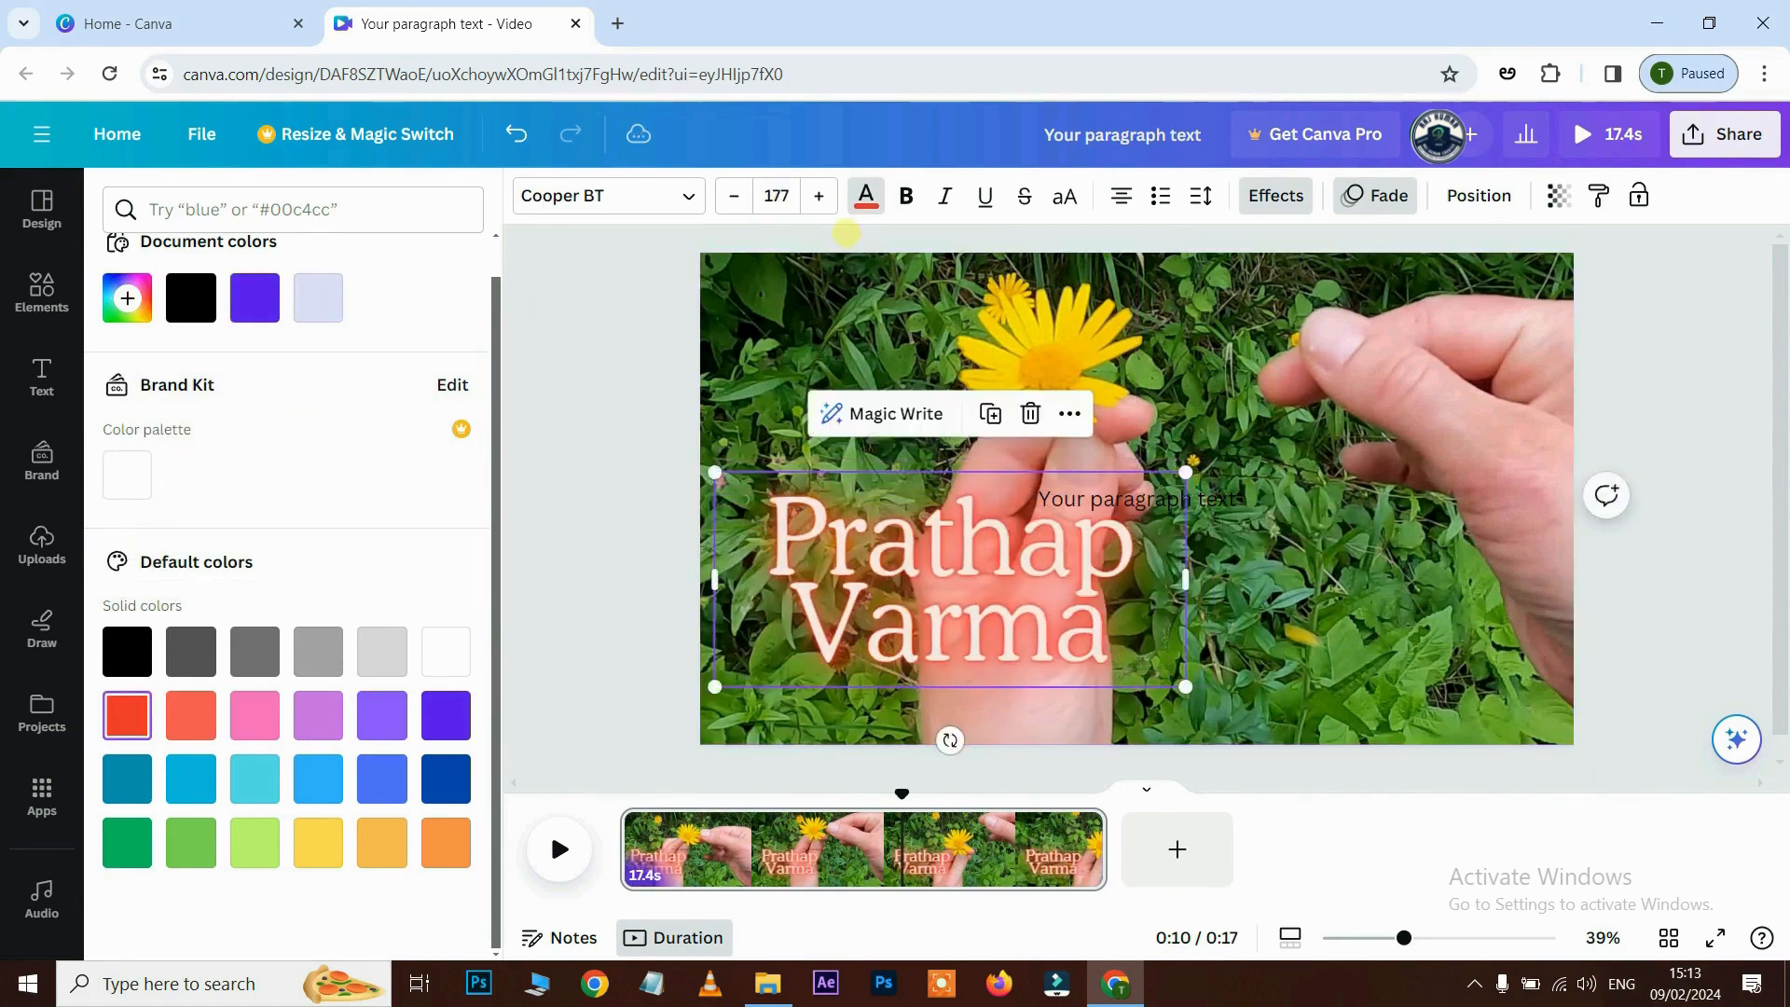
- Set the name text to size 134 and widen its box so it fits on one line
left_click(819, 195)
left_click(818, 195)
left_click(818, 195)
left_click(819, 195)
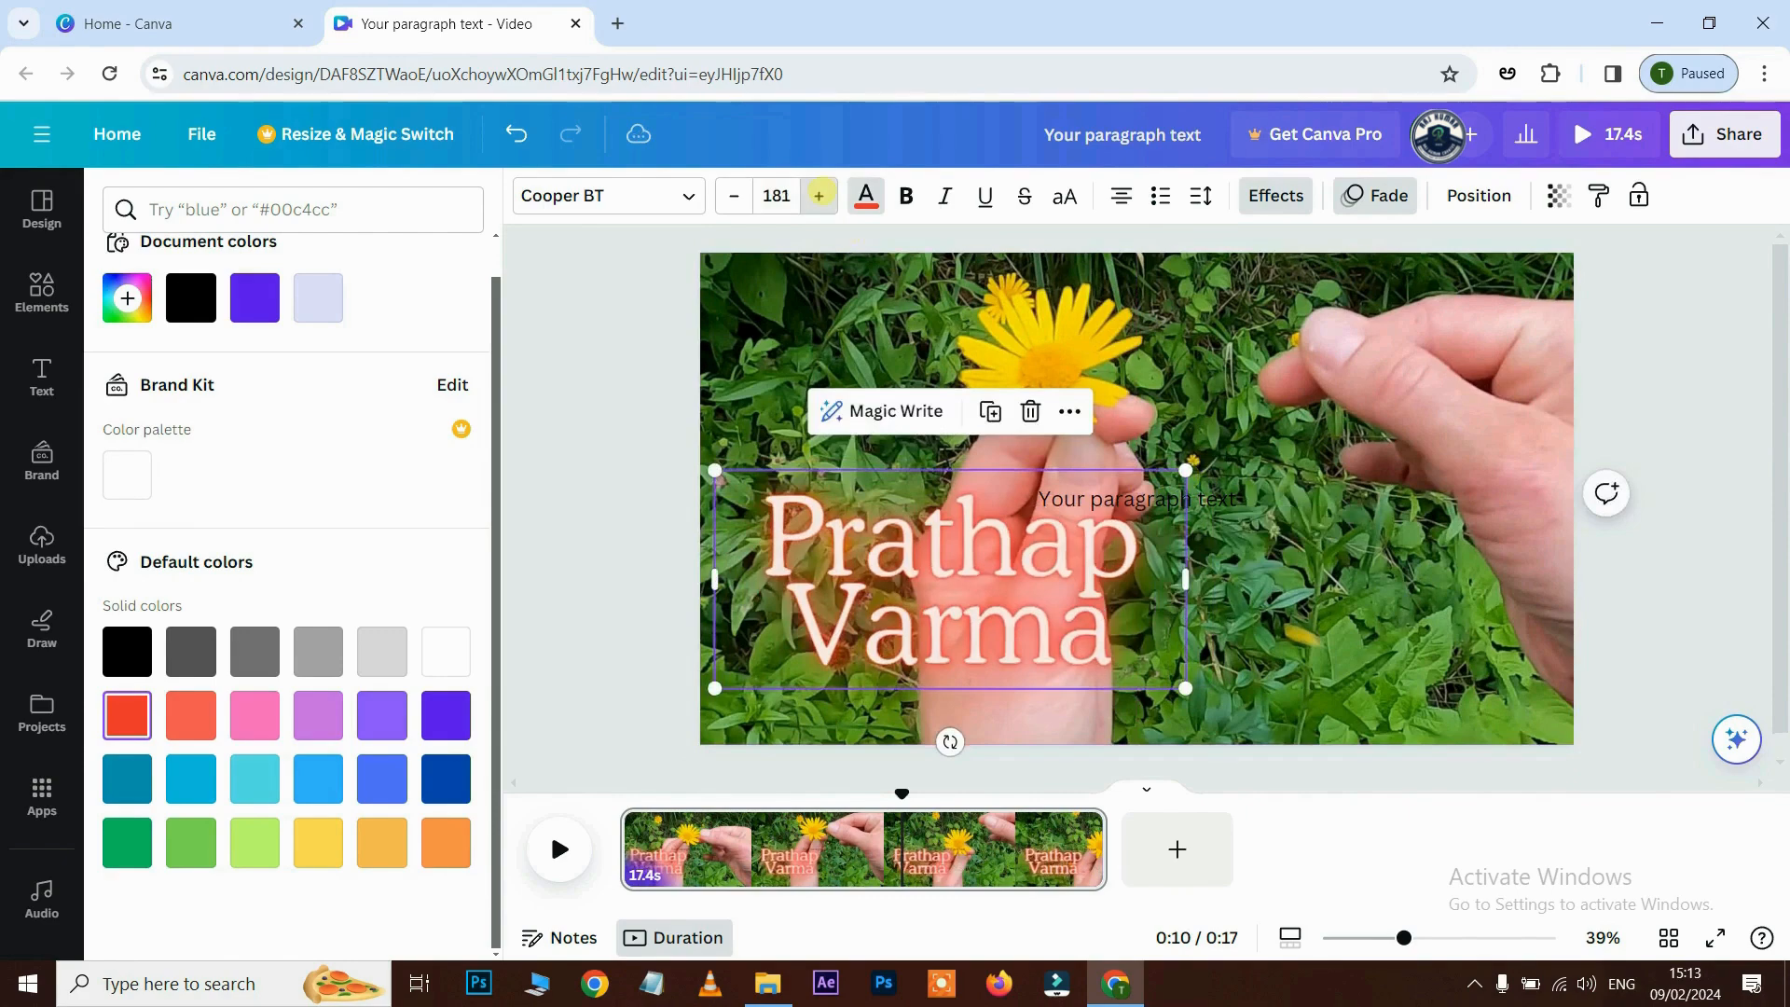
left_click(818, 195)
left_click(819, 195)
left_click(819, 195)
left_click(819, 195)
left_click(734, 195)
left_click(734, 195)
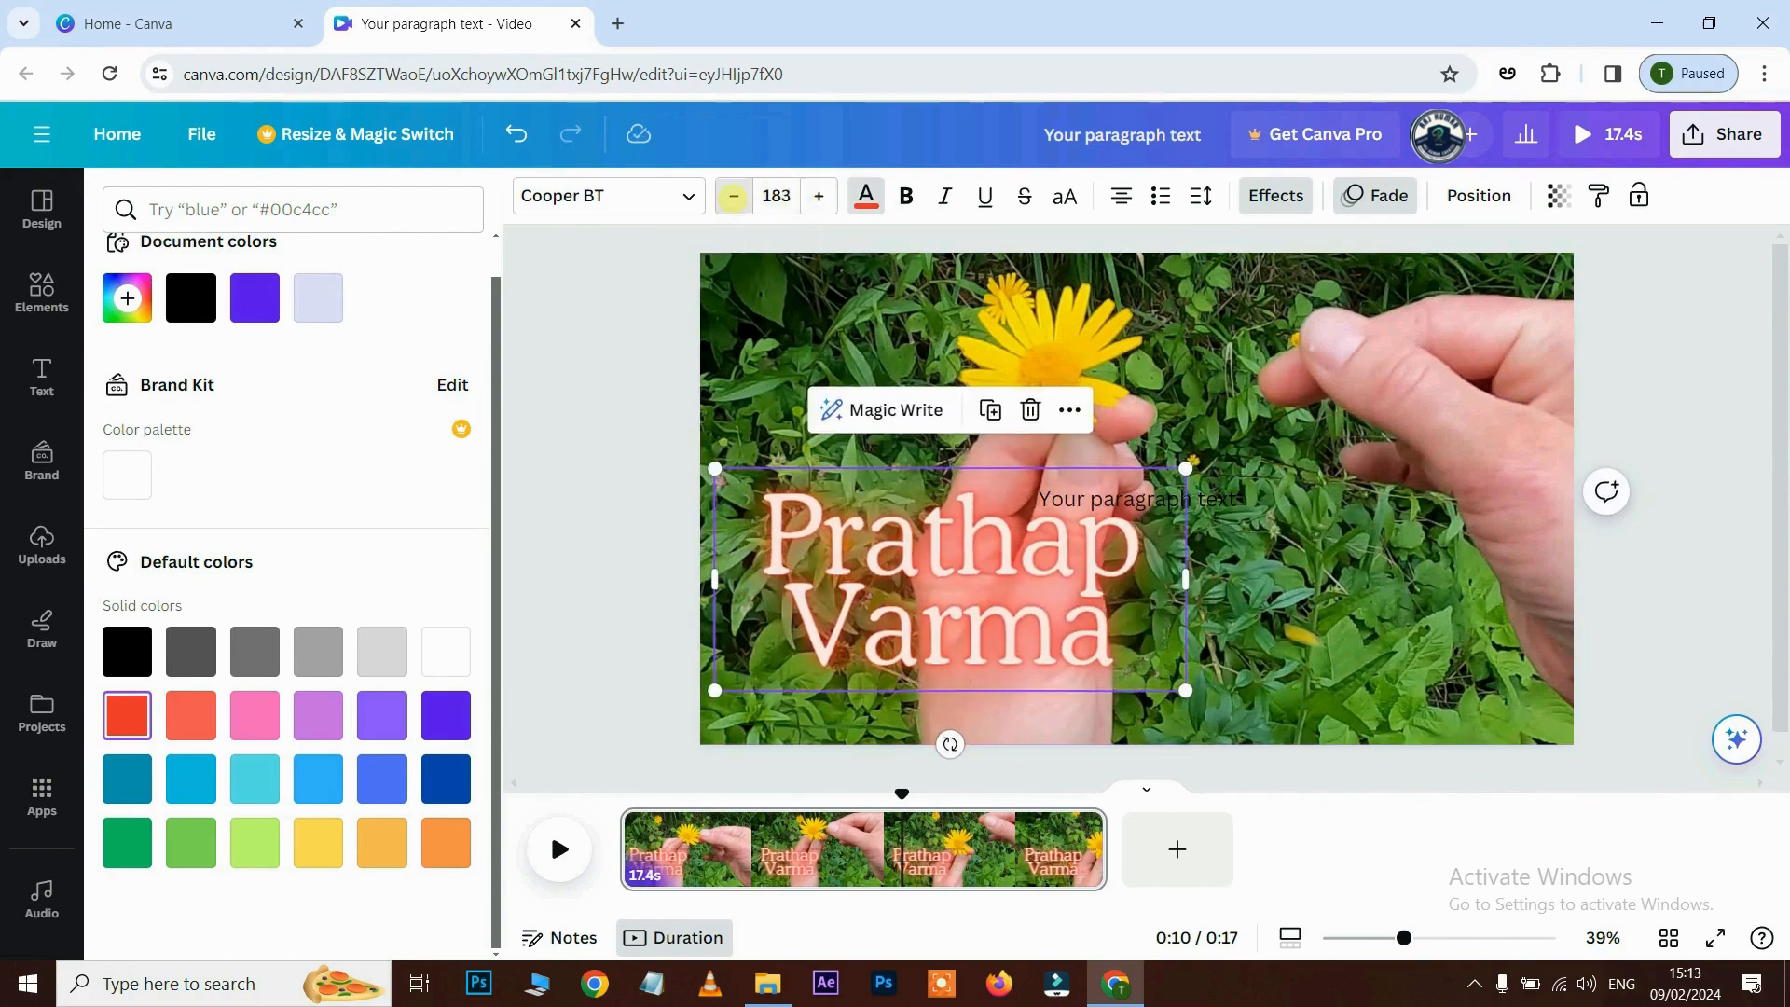
left_click(734, 194)
left_click(734, 195)
left_click(734, 194)
left_click(734, 194)
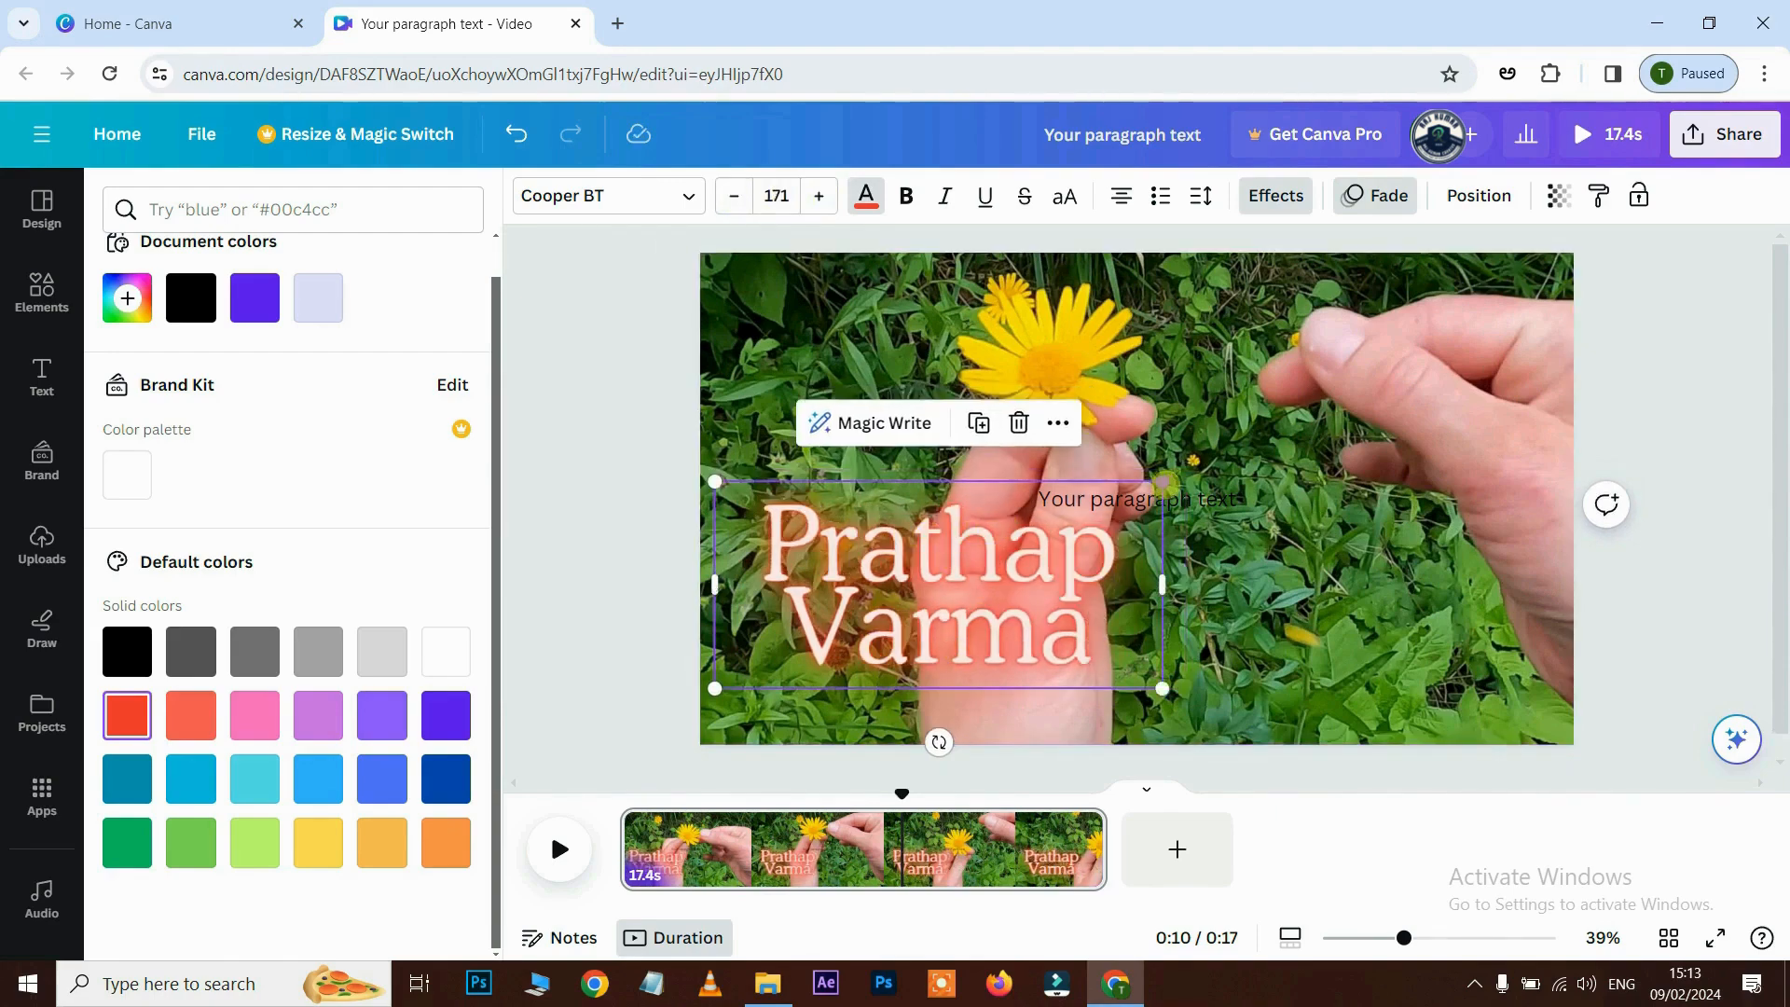
left_click_drag(1163, 481, 1007, 553)
left_click_drag(1007, 619, 1414, 620)
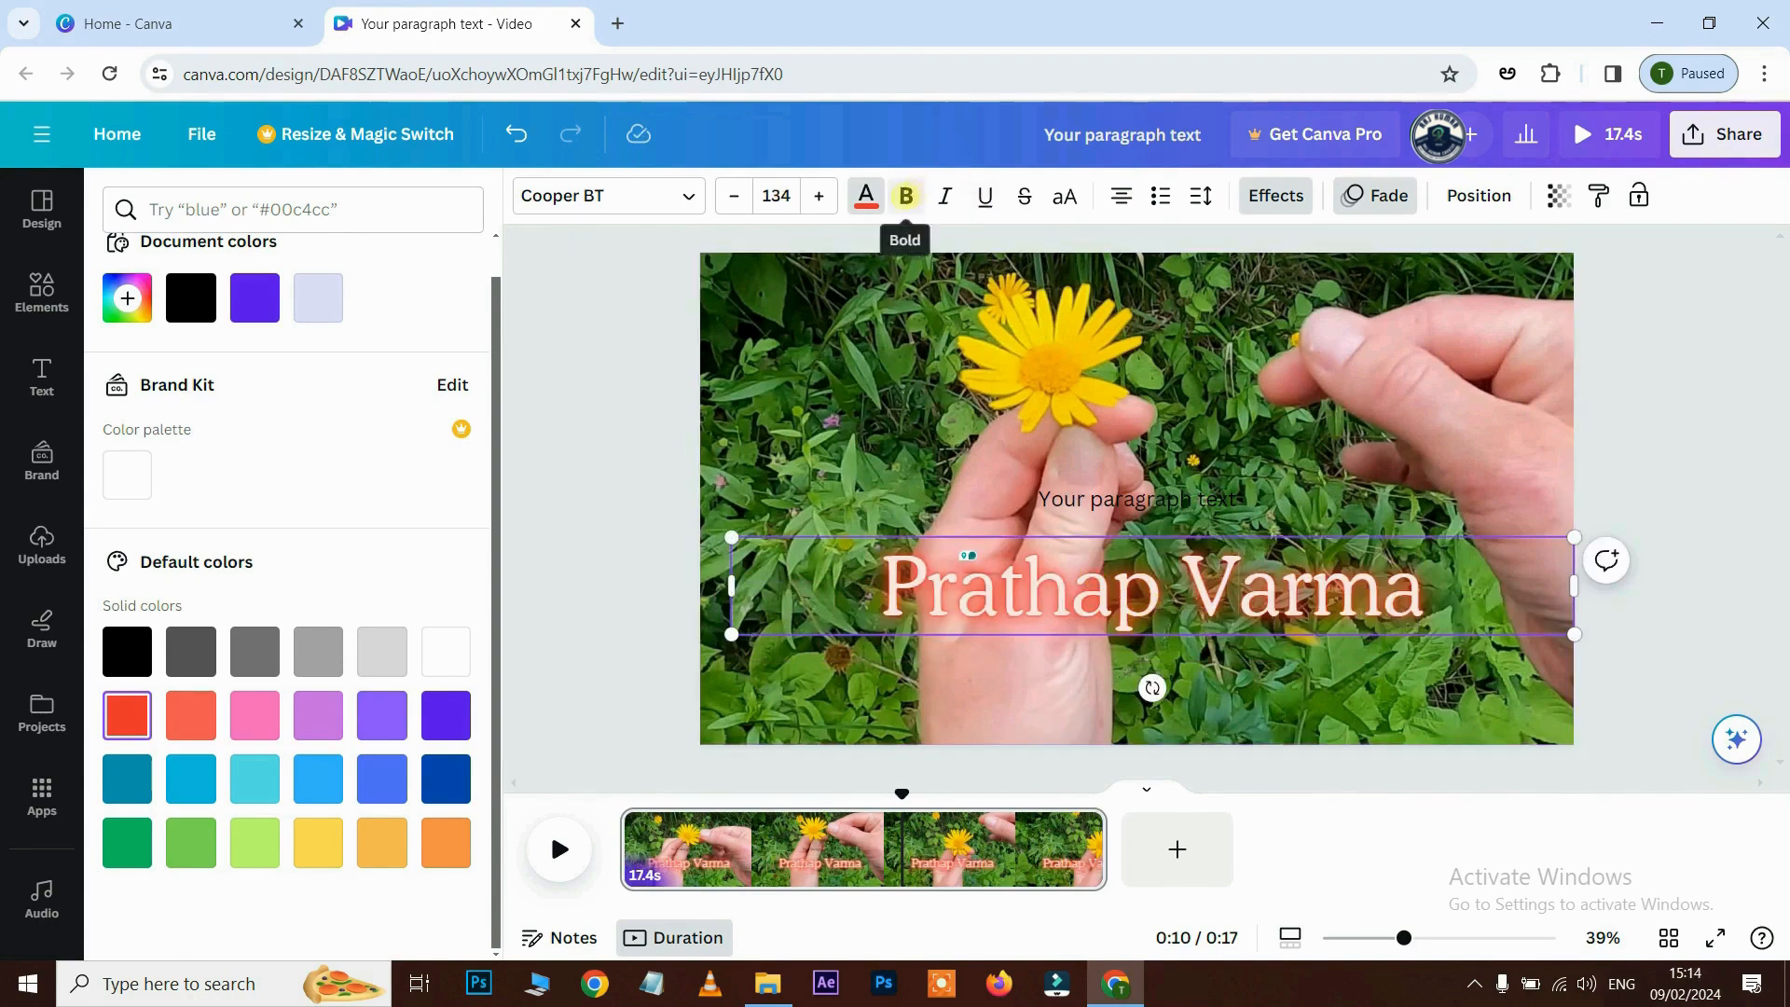
- Make the whole name bold and italic, leaving it without underline
left_click_drag(877, 573, 1473, 573)
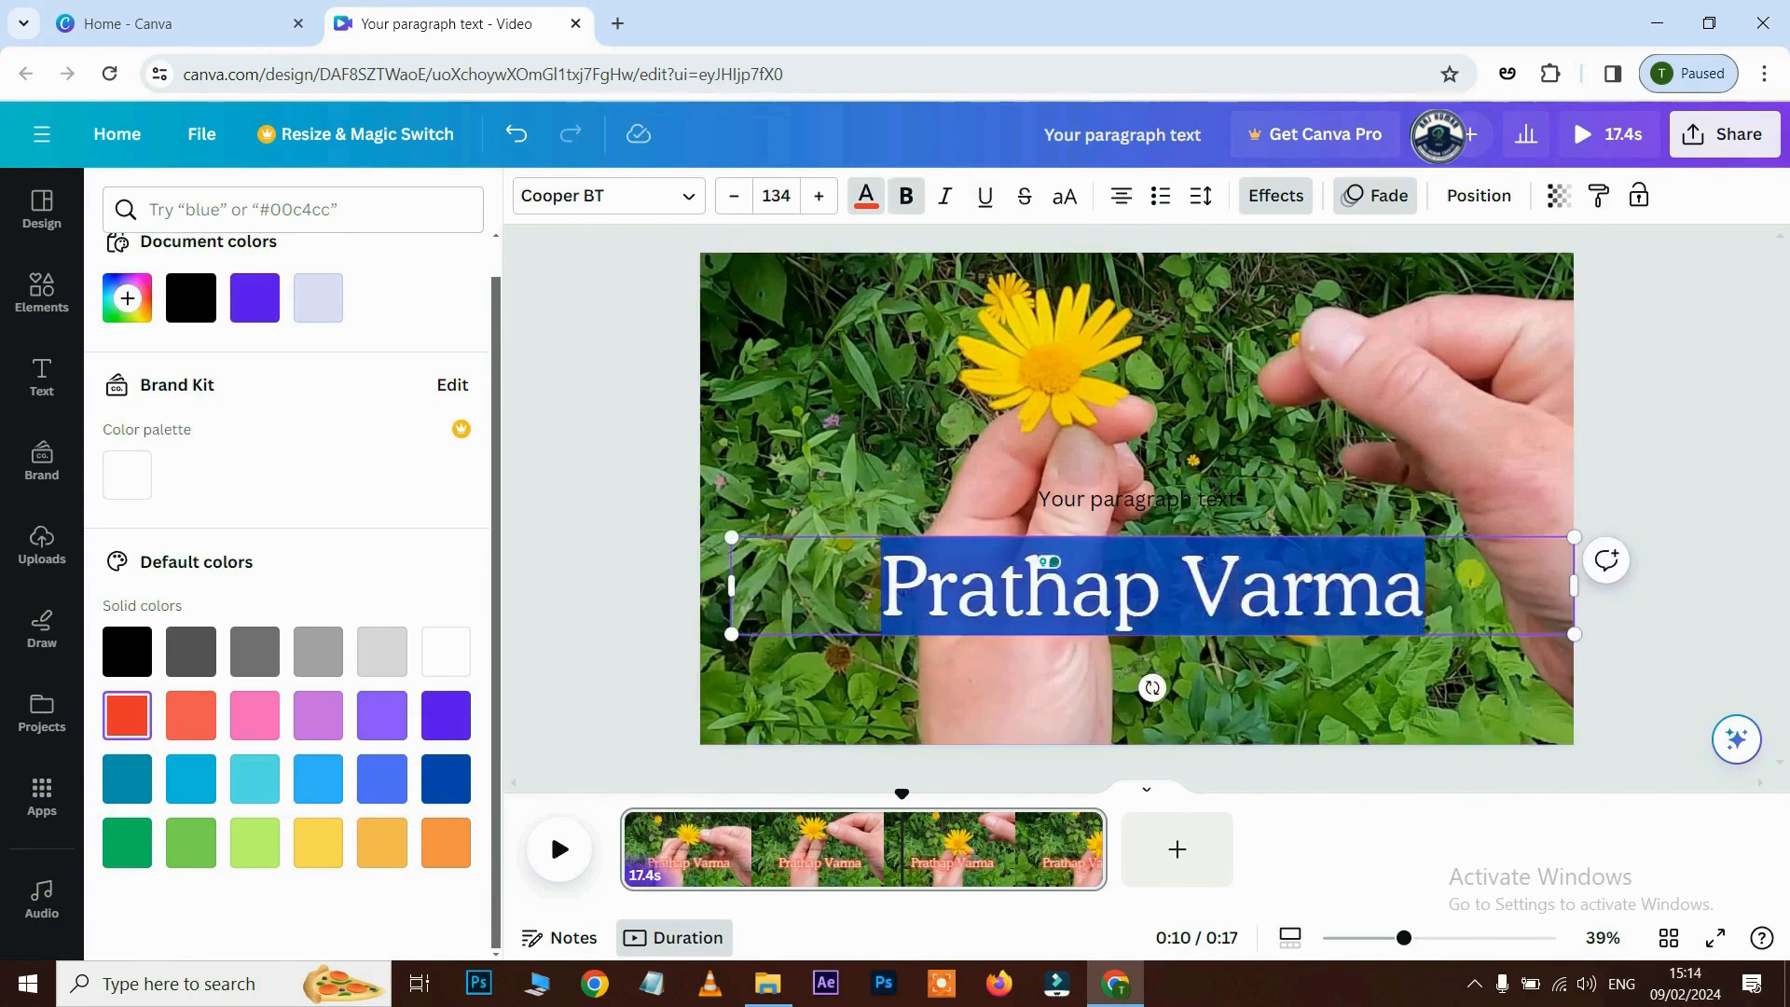
left_click(905, 196)
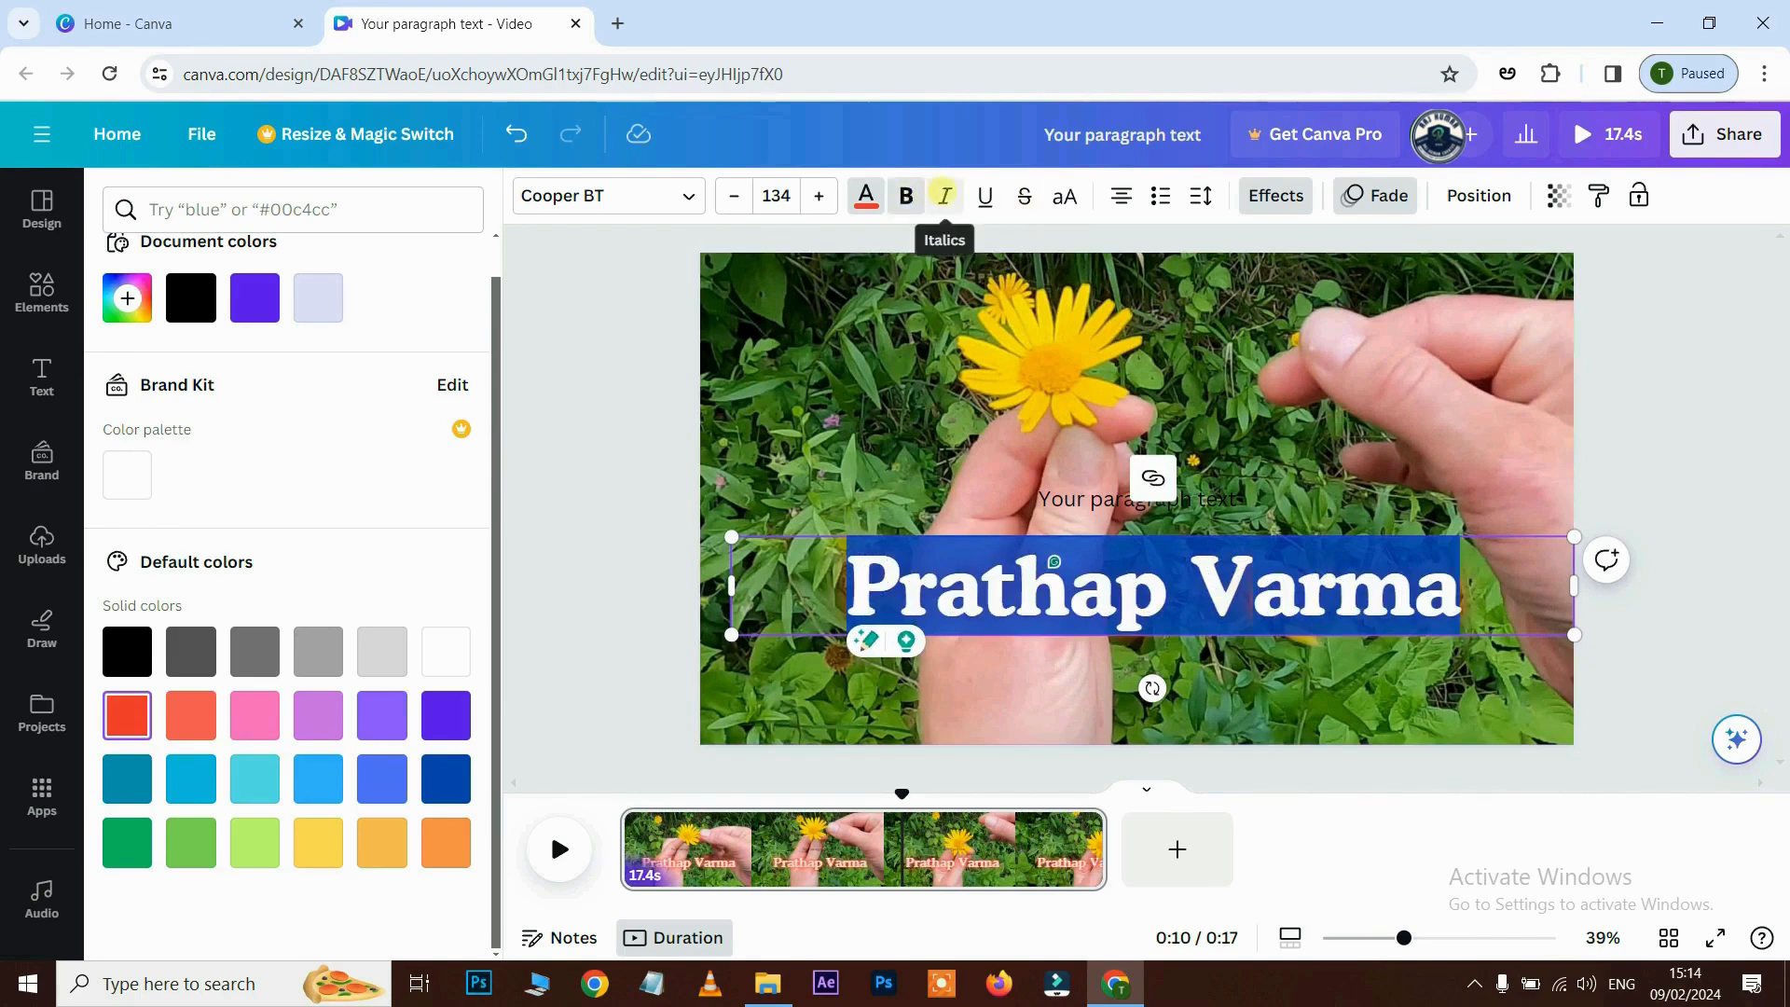
left_click(944, 196)
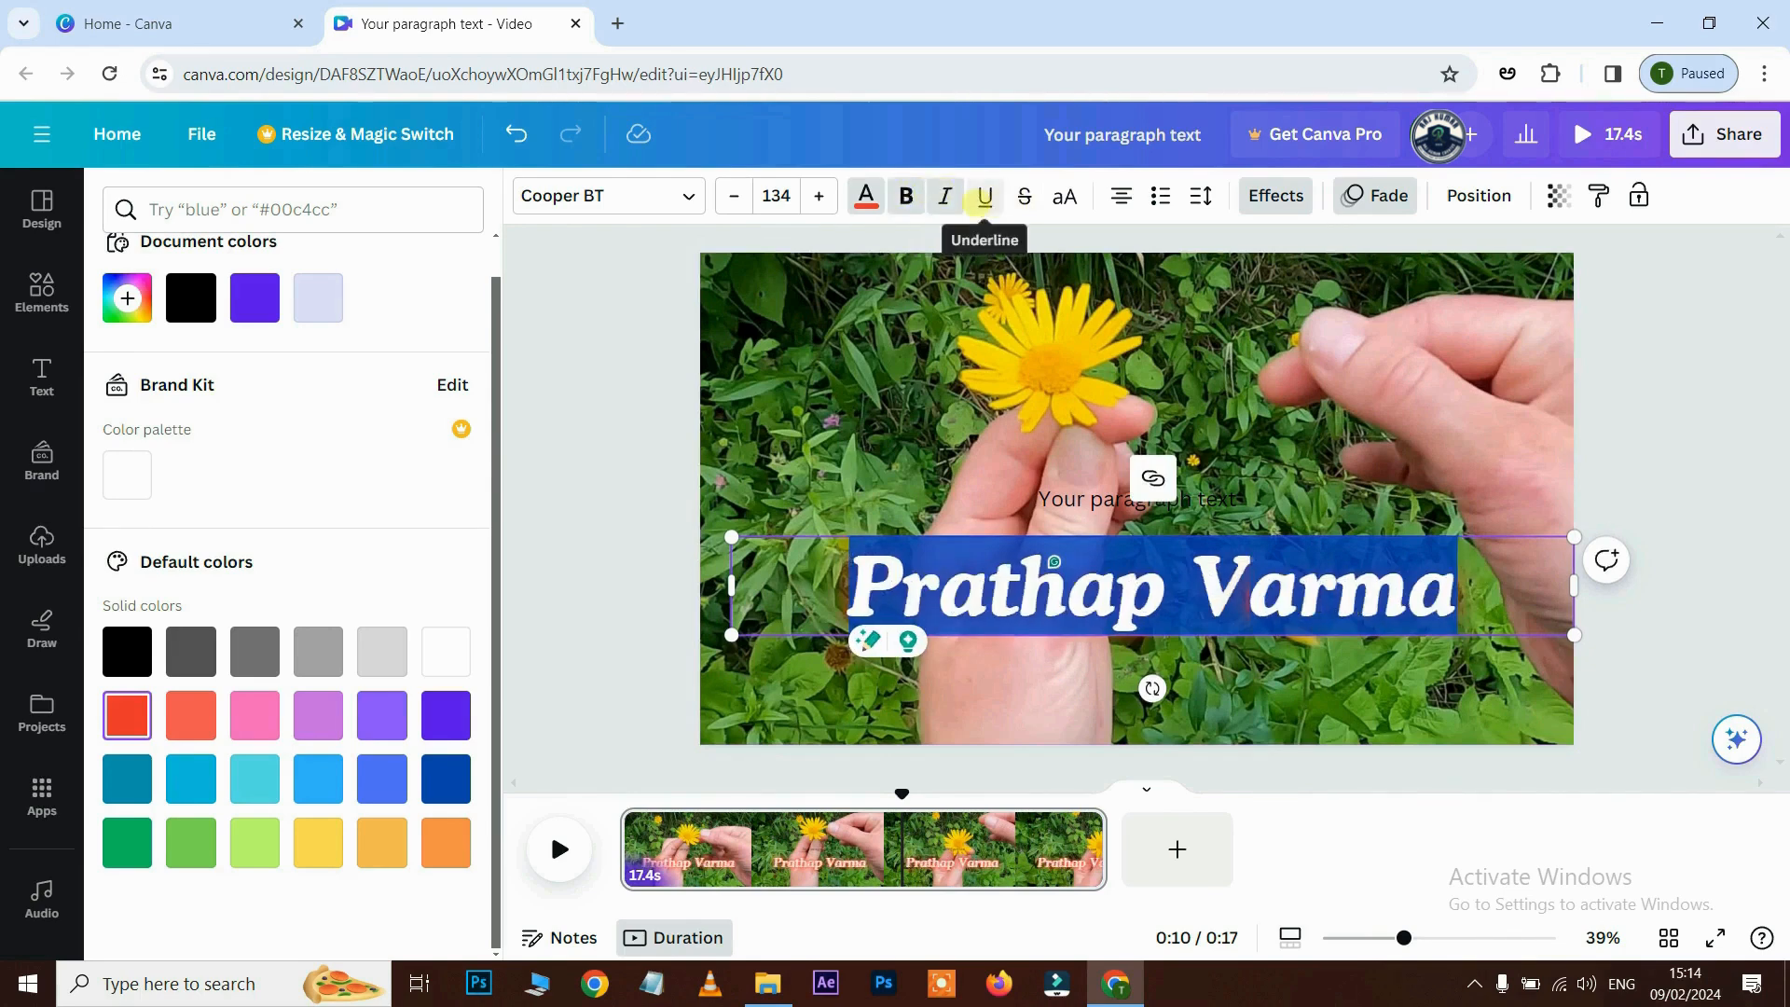
left_click(984, 197)
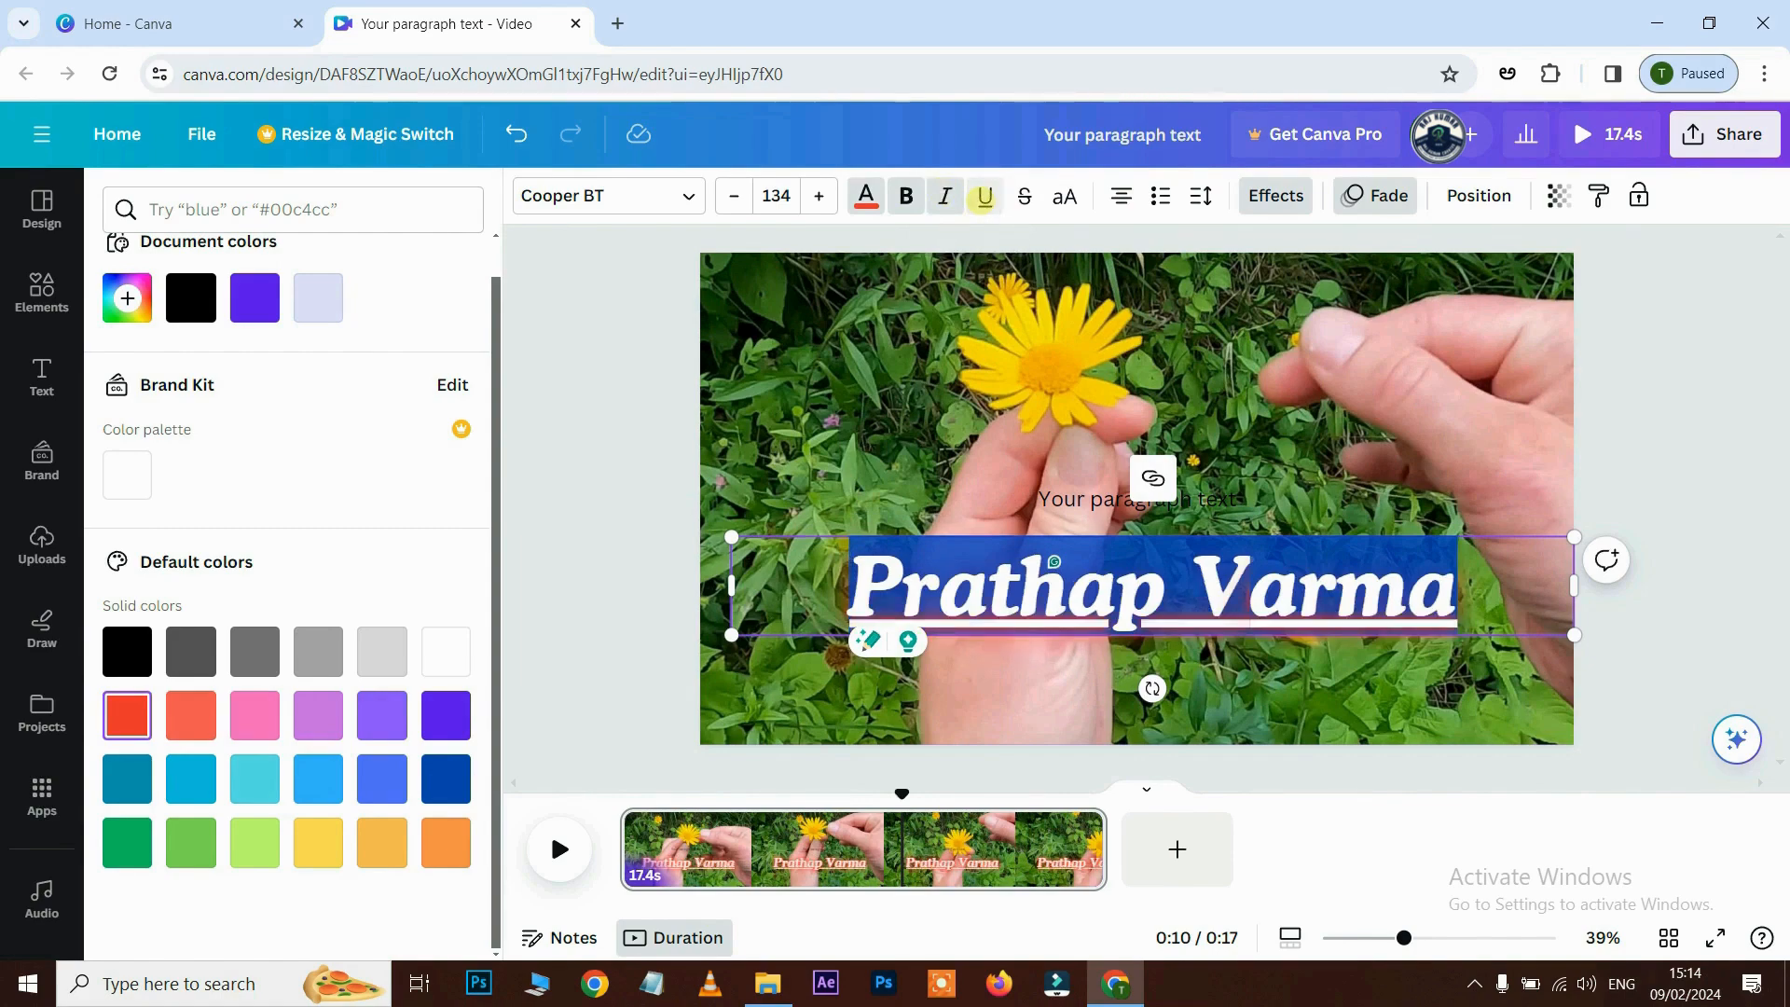
left_click(985, 198)
left_click(1281, 194)
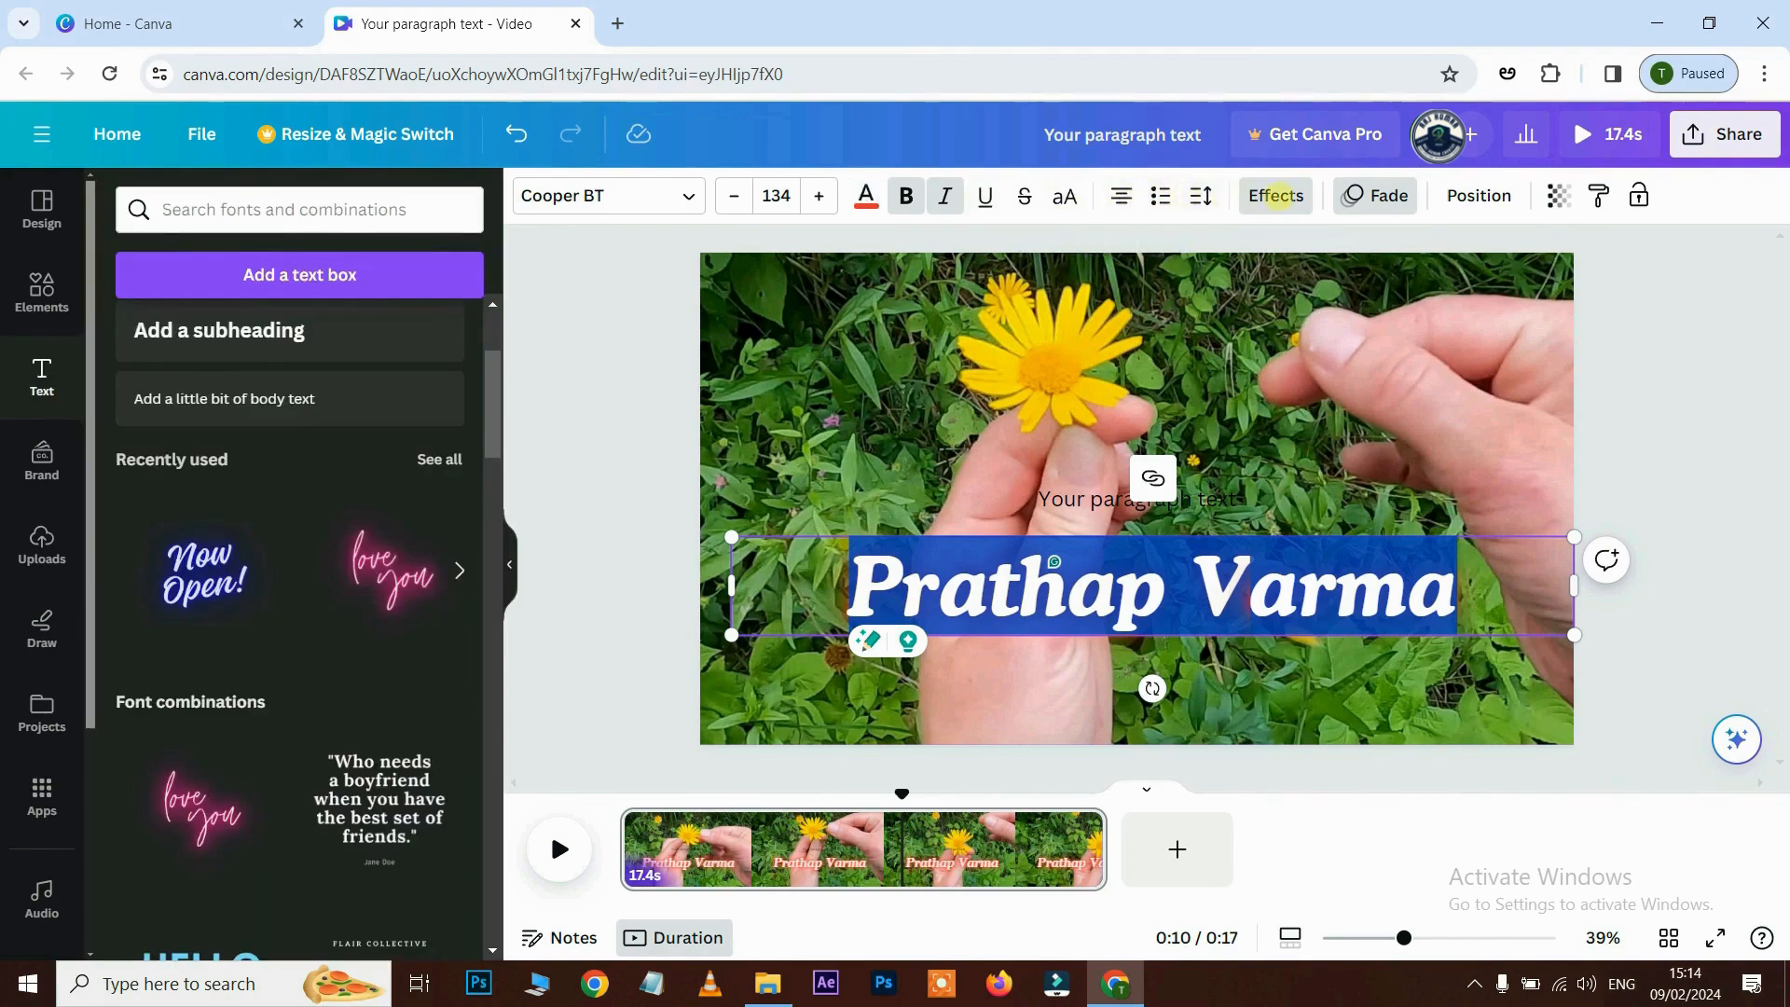
- Try the Outline, Lift, Neon, Glitch, Echo and Curve effects on the title, ending with none
left_click(1277, 195)
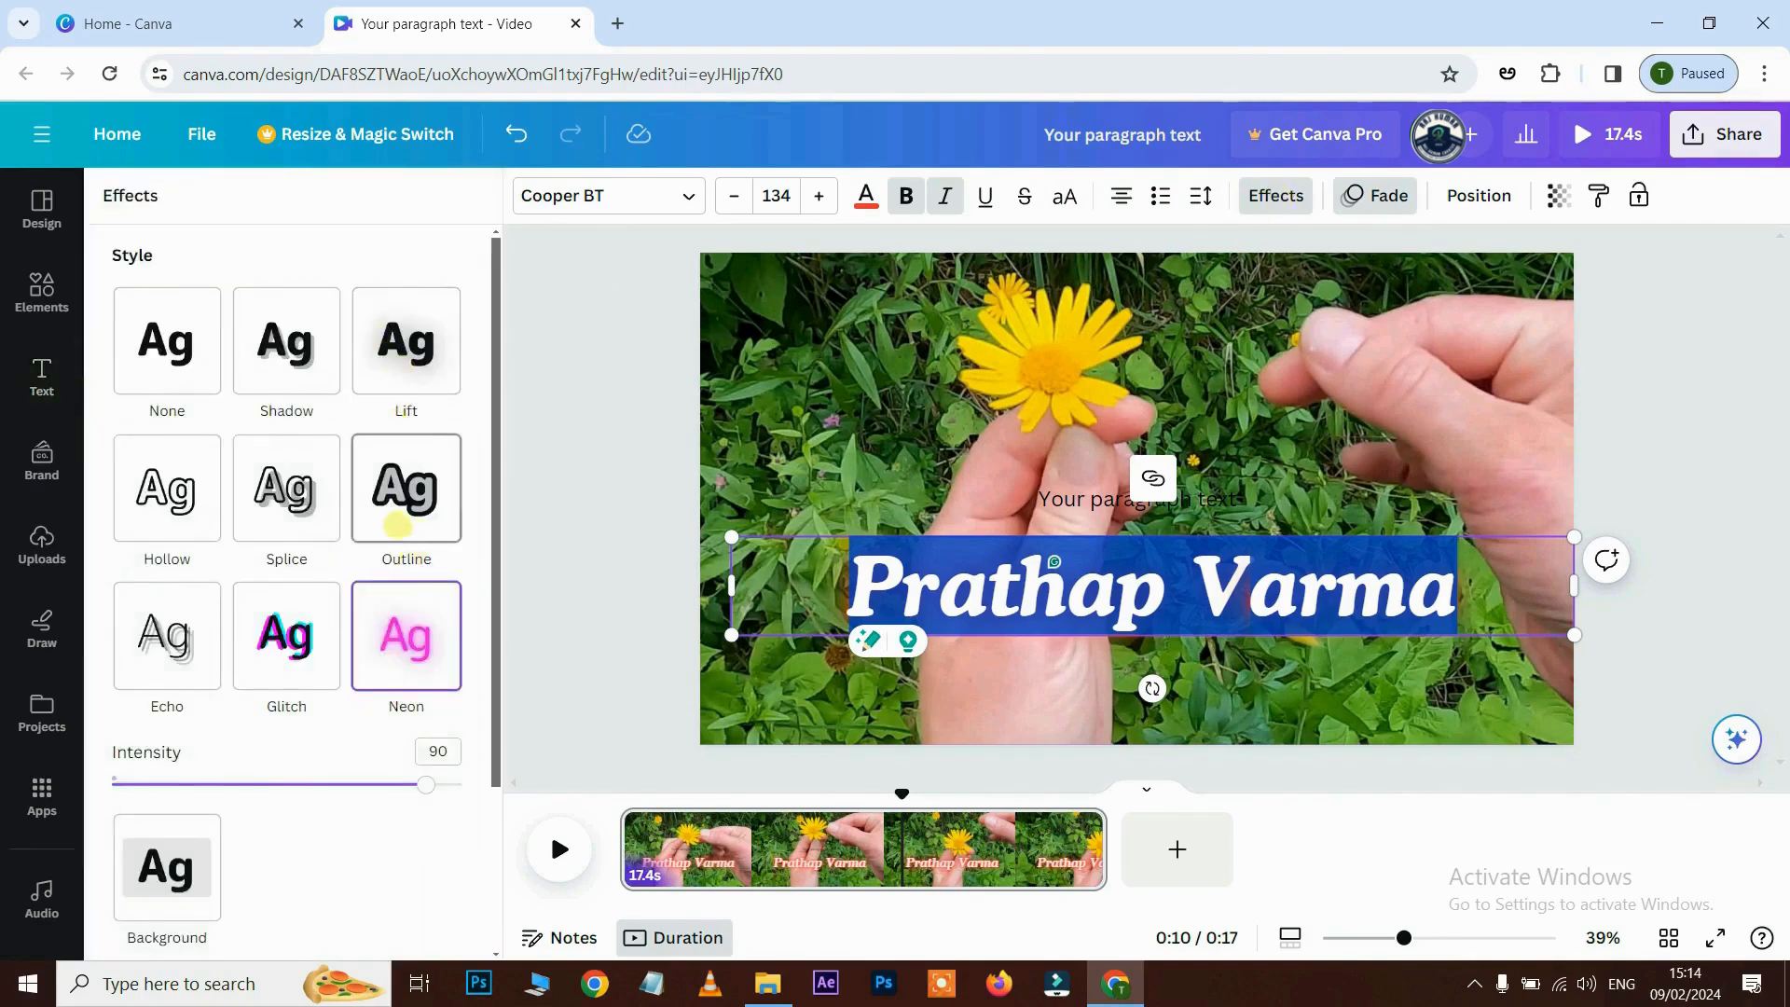
left_click(407, 495)
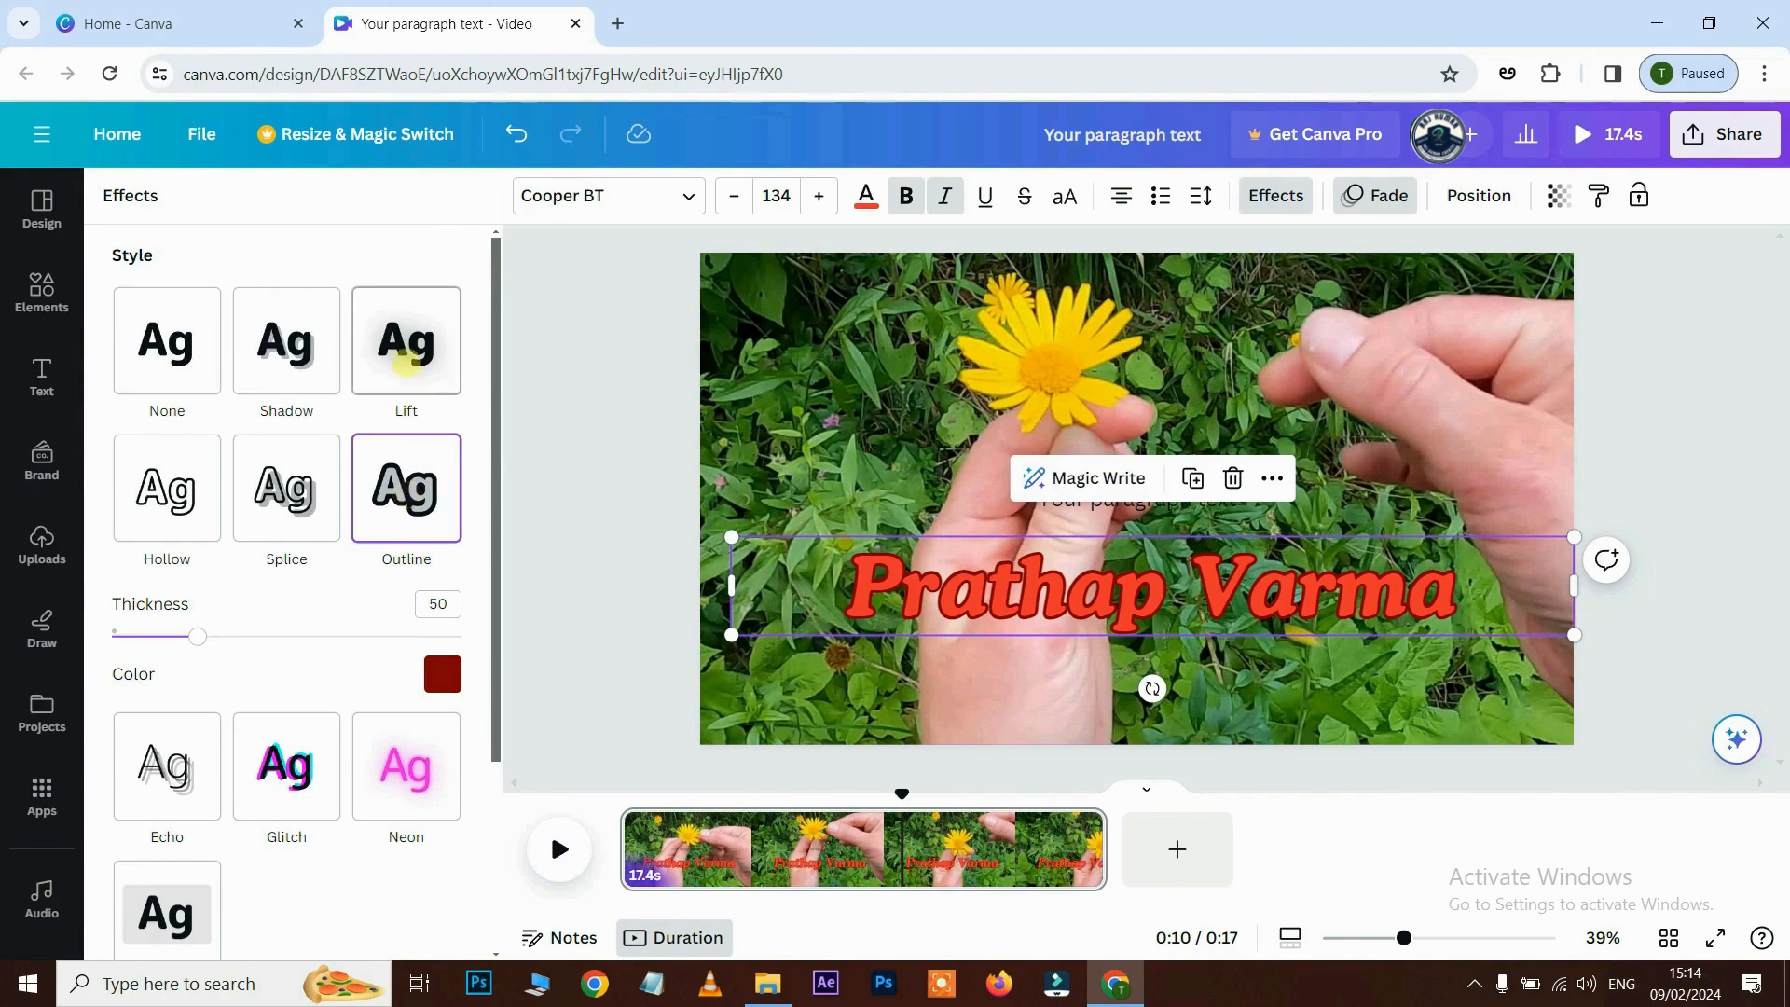
left_click(406, 347)
left_click(166, 340)
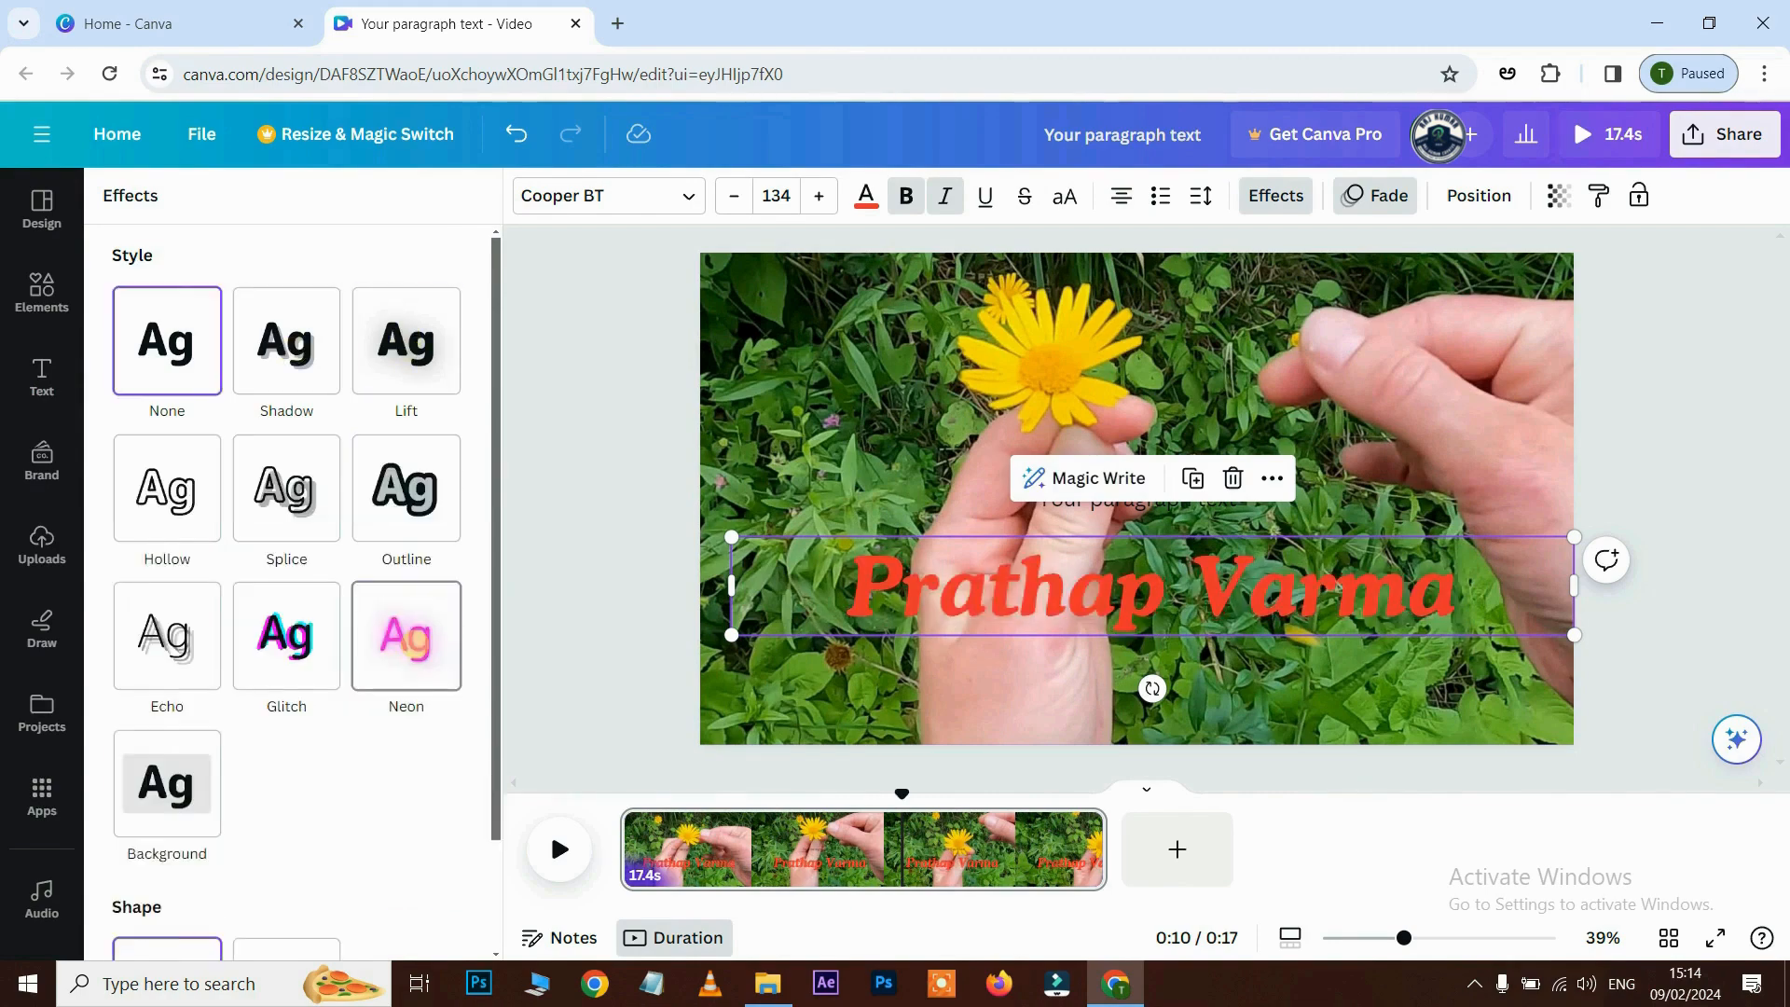
left_click(406, 637)
left_click(286, 637)
left_click(167, 636)
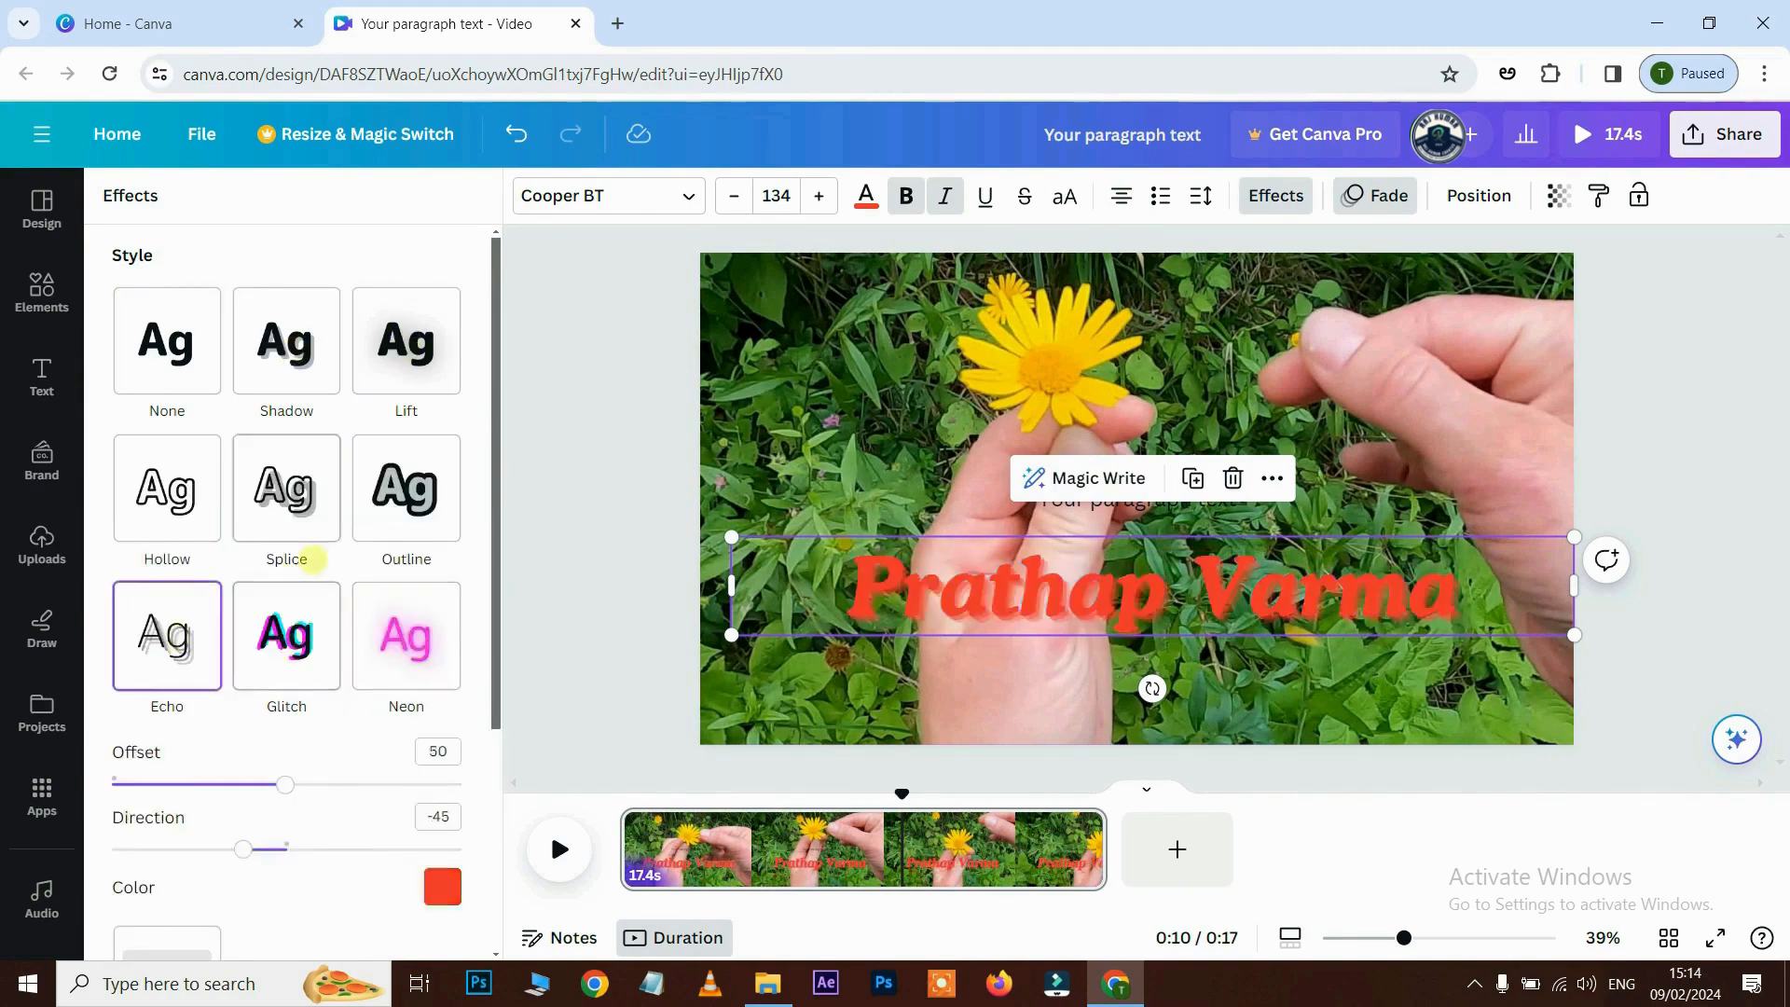
scroll(288, 560, "down", 3)
left_click(284, 883)
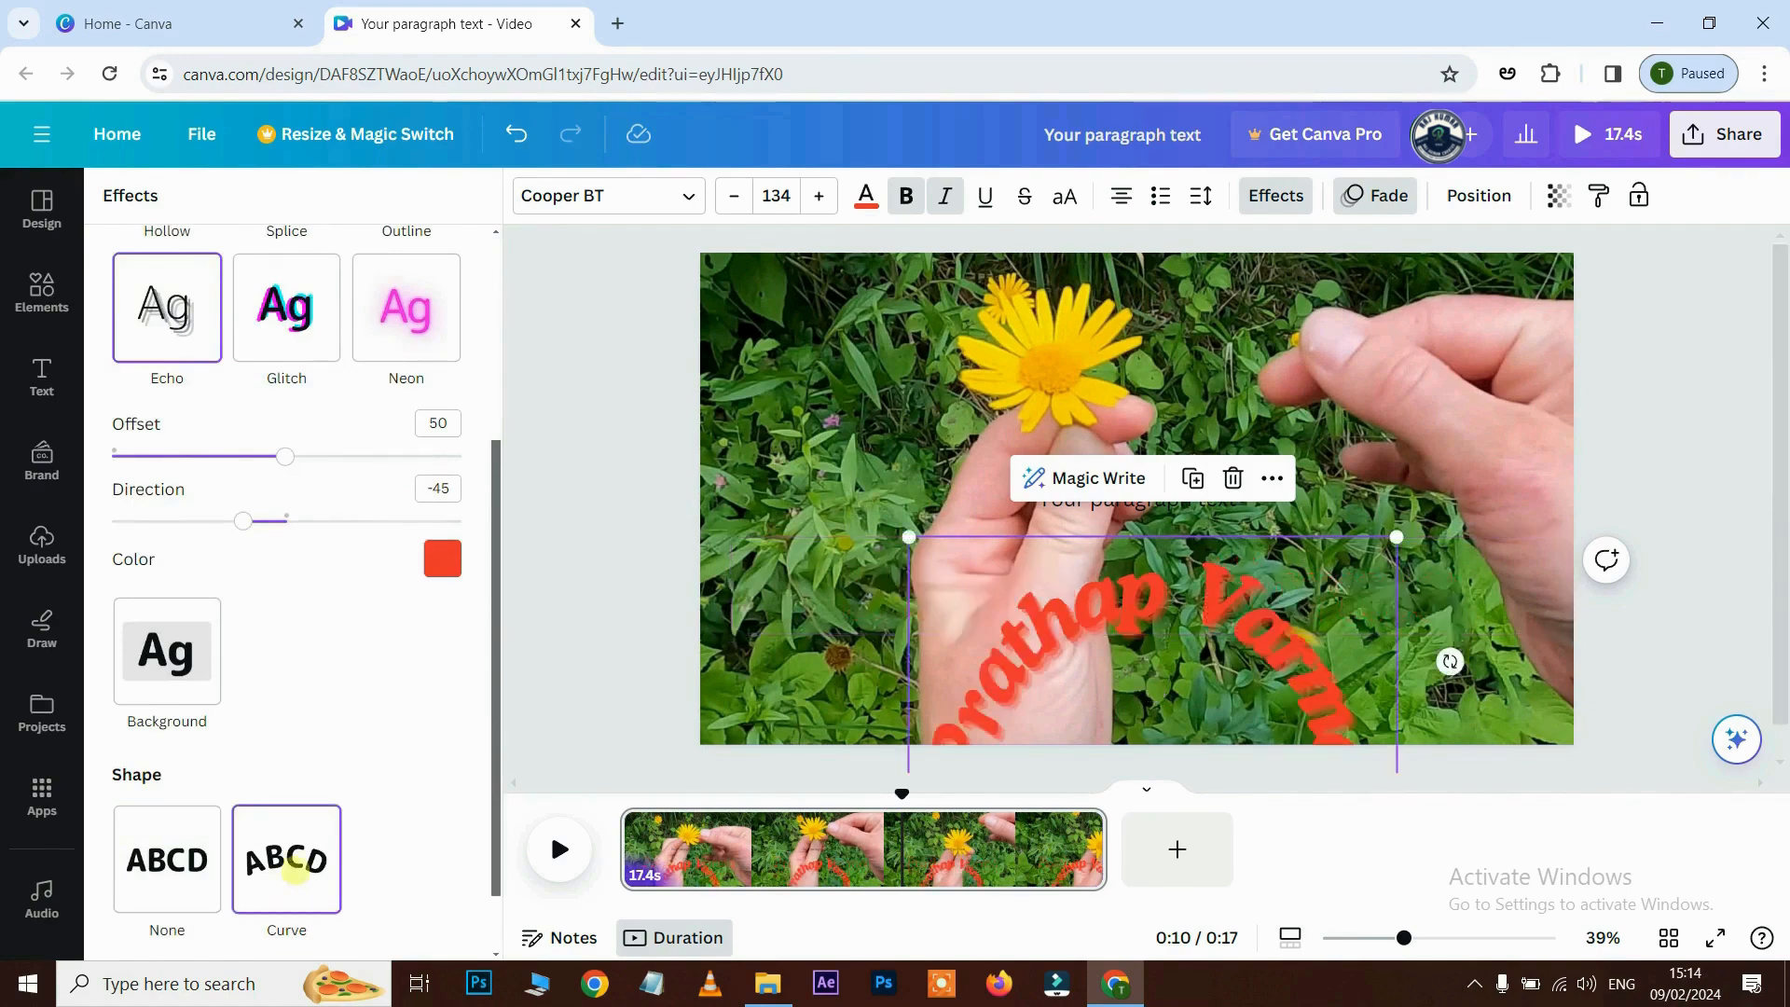
left_click(167, 859)
- Apply the Background effect with Roundness 100 and lowered transparency
left_click(167, 650)
scroll(345, 641, "down", 1)
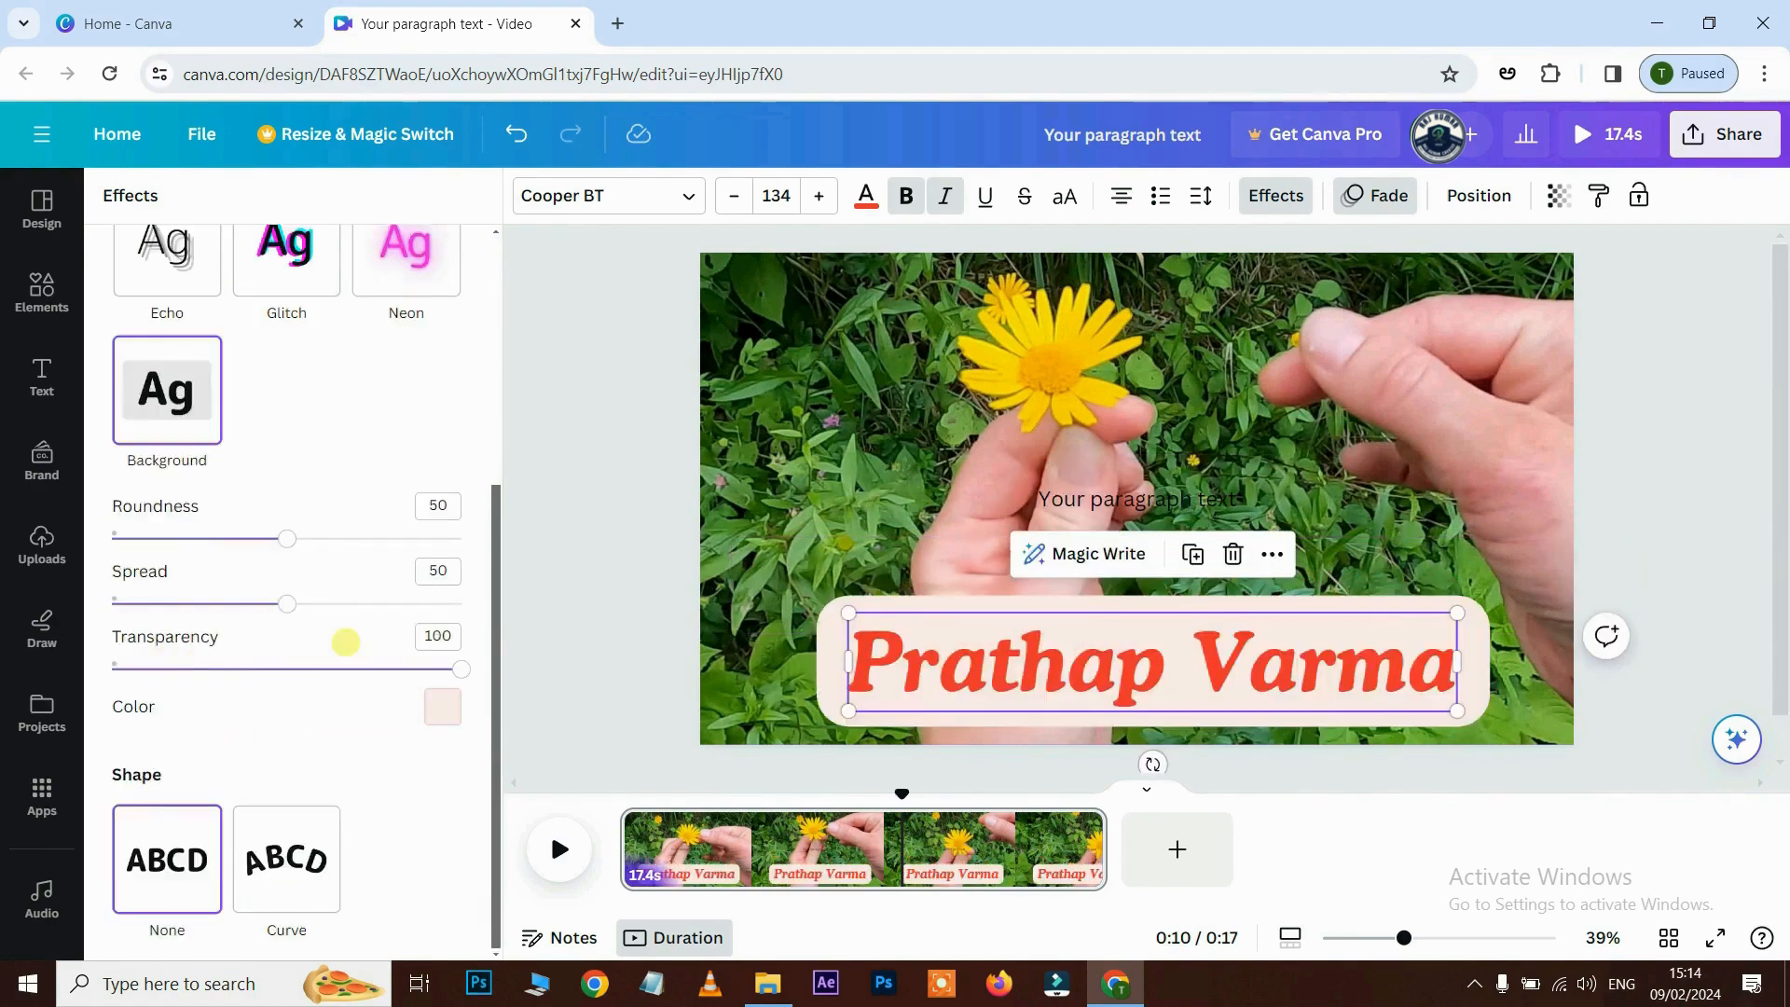
left_click_drag(288, 538, 450, 538)
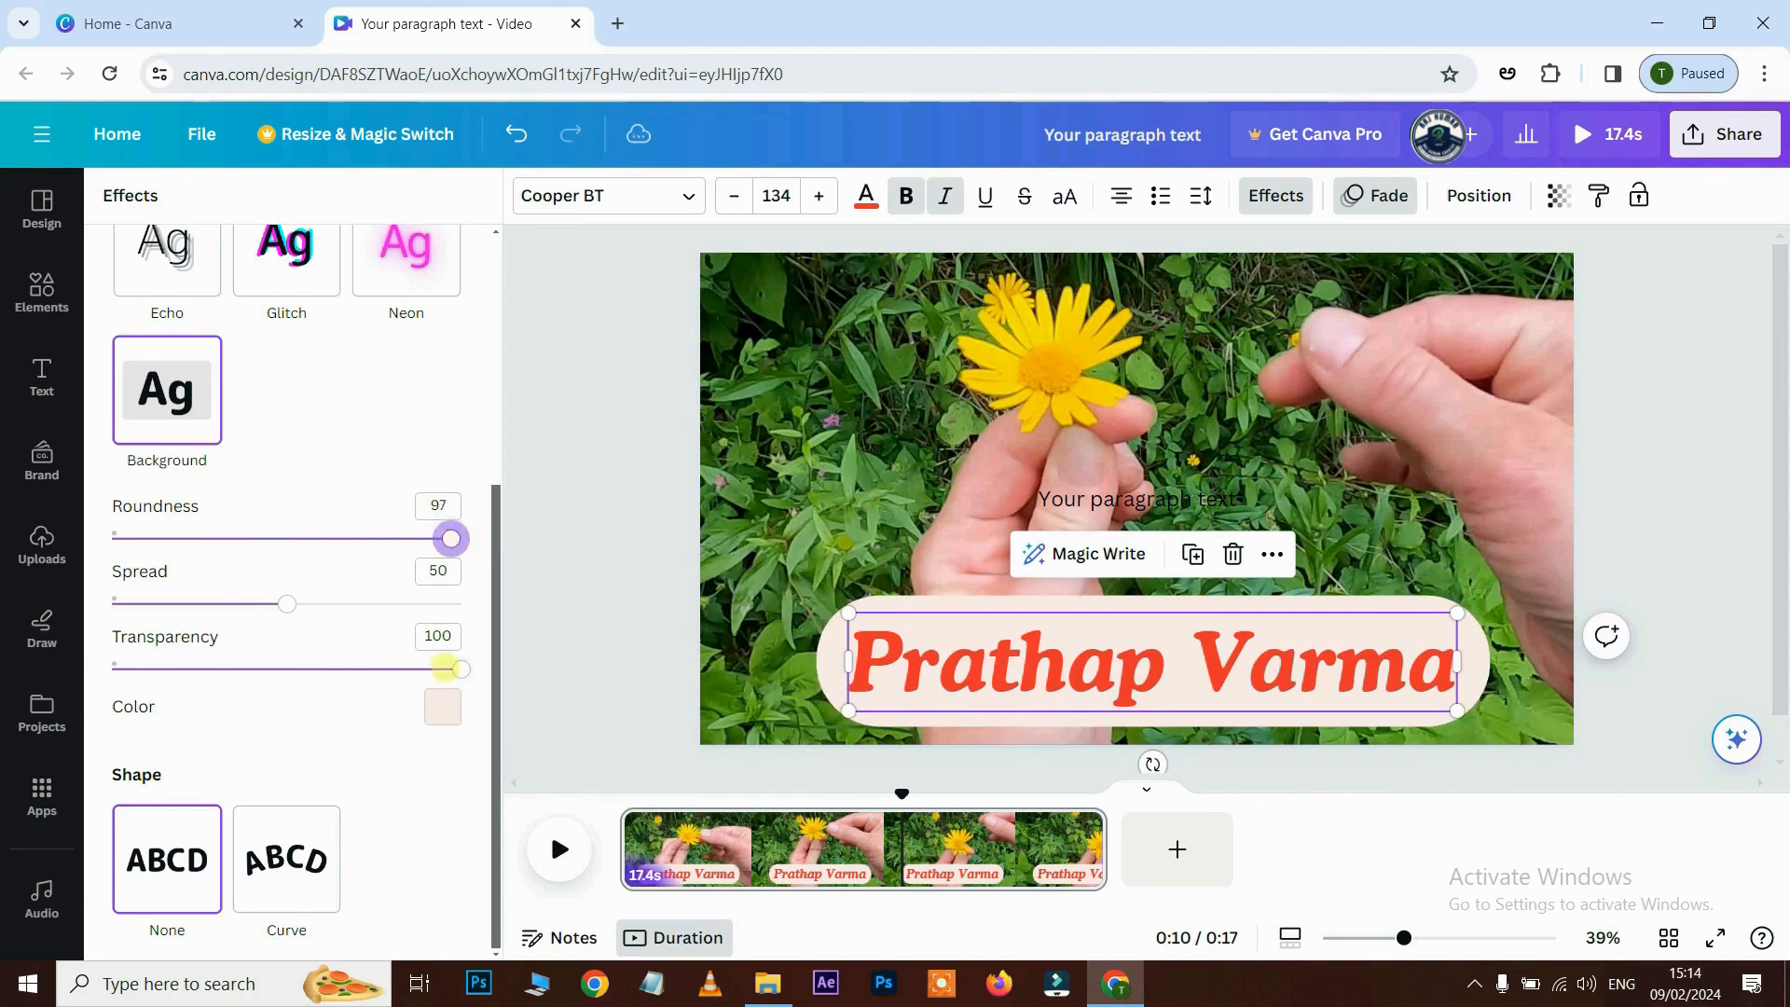
left_click_drag(443, 668, 232, 669)
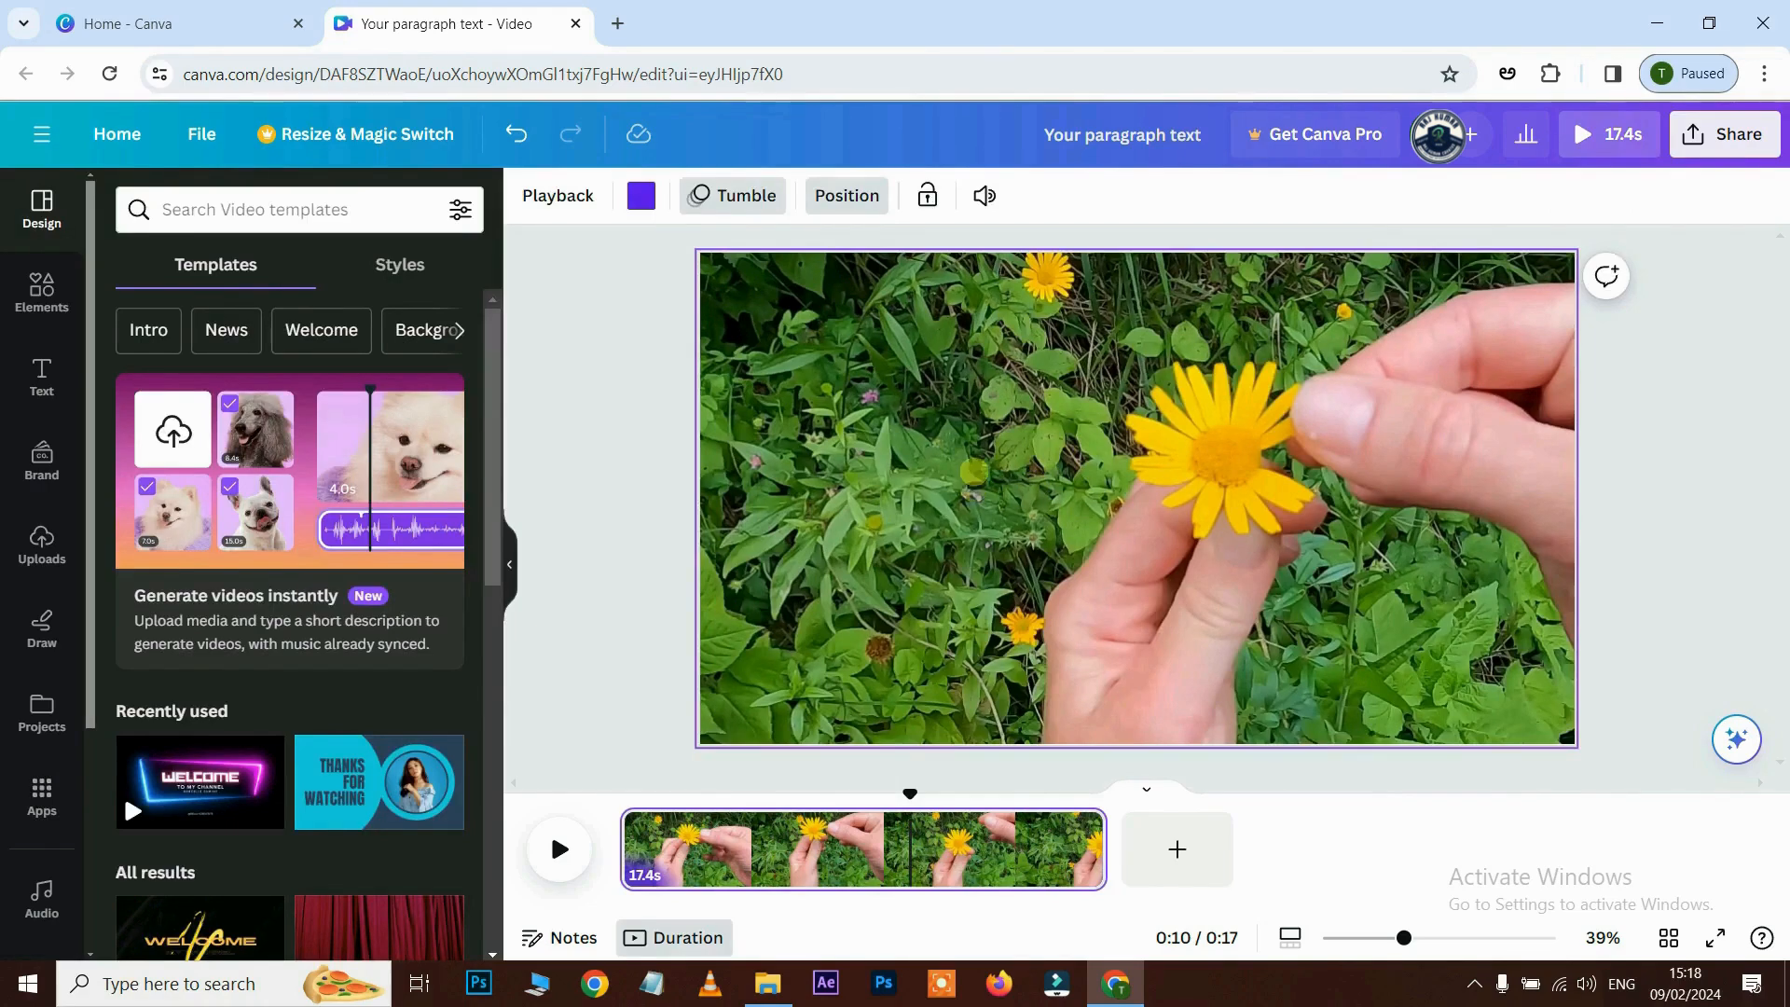
left_click(971, 466)
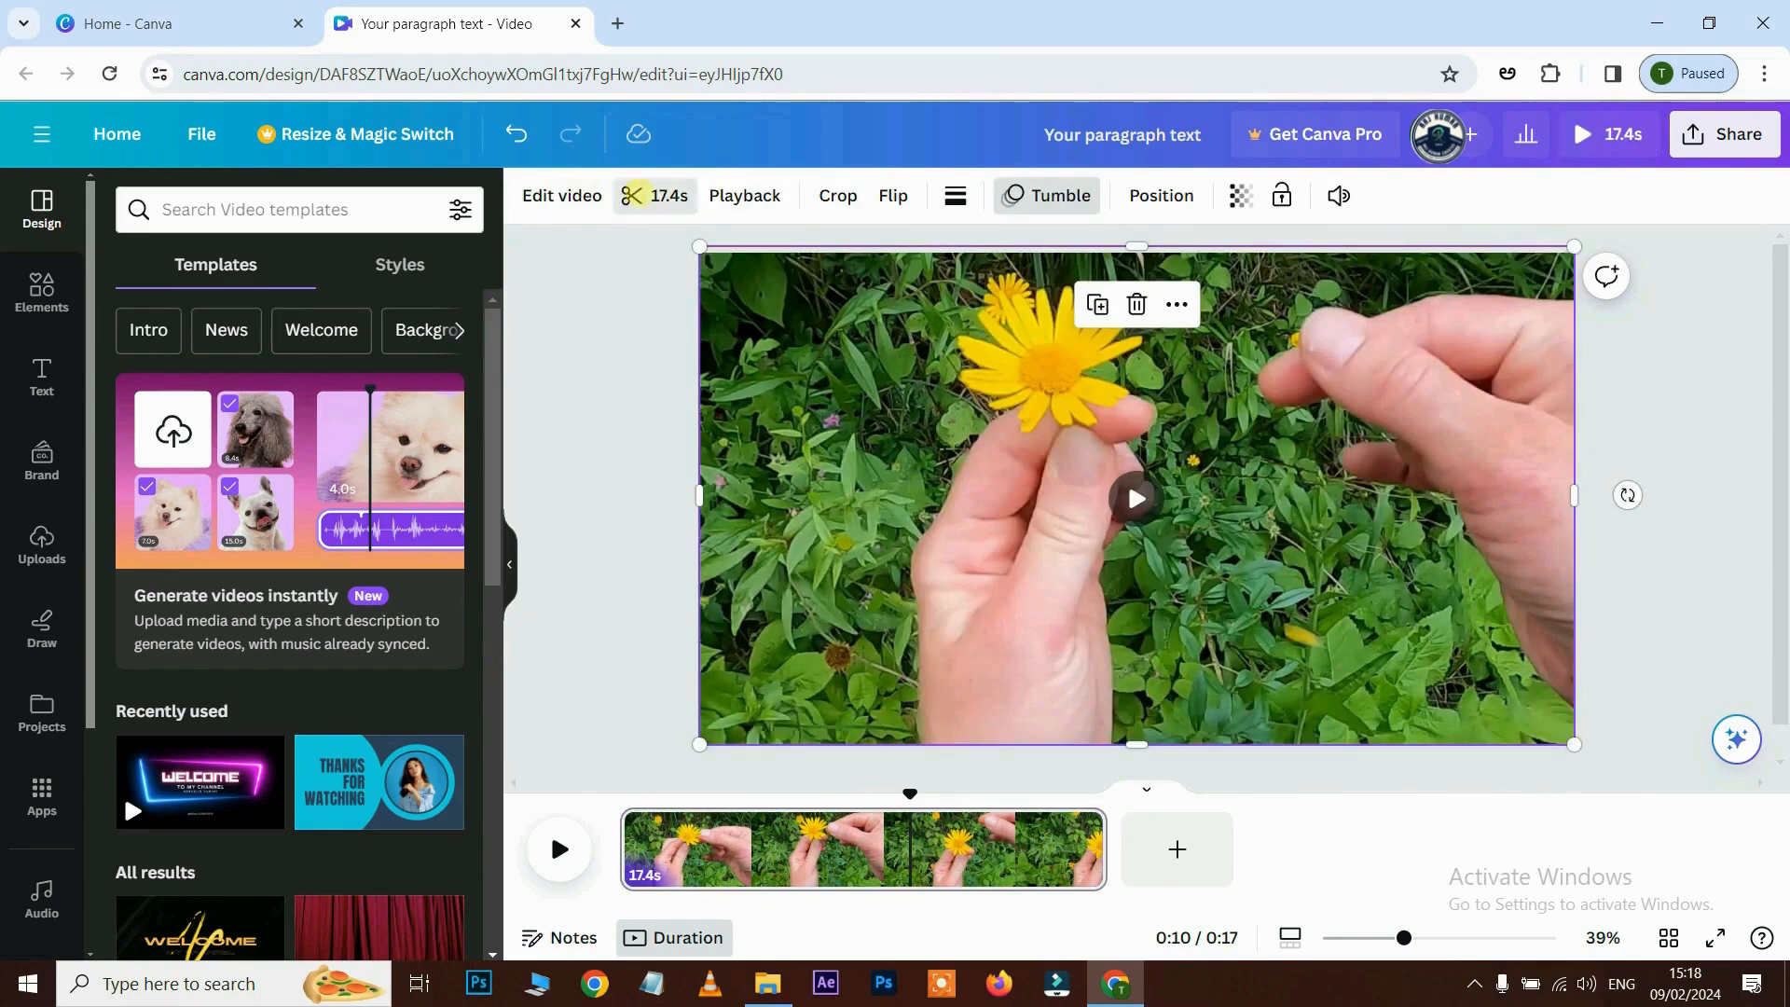
left_click(632, 195)
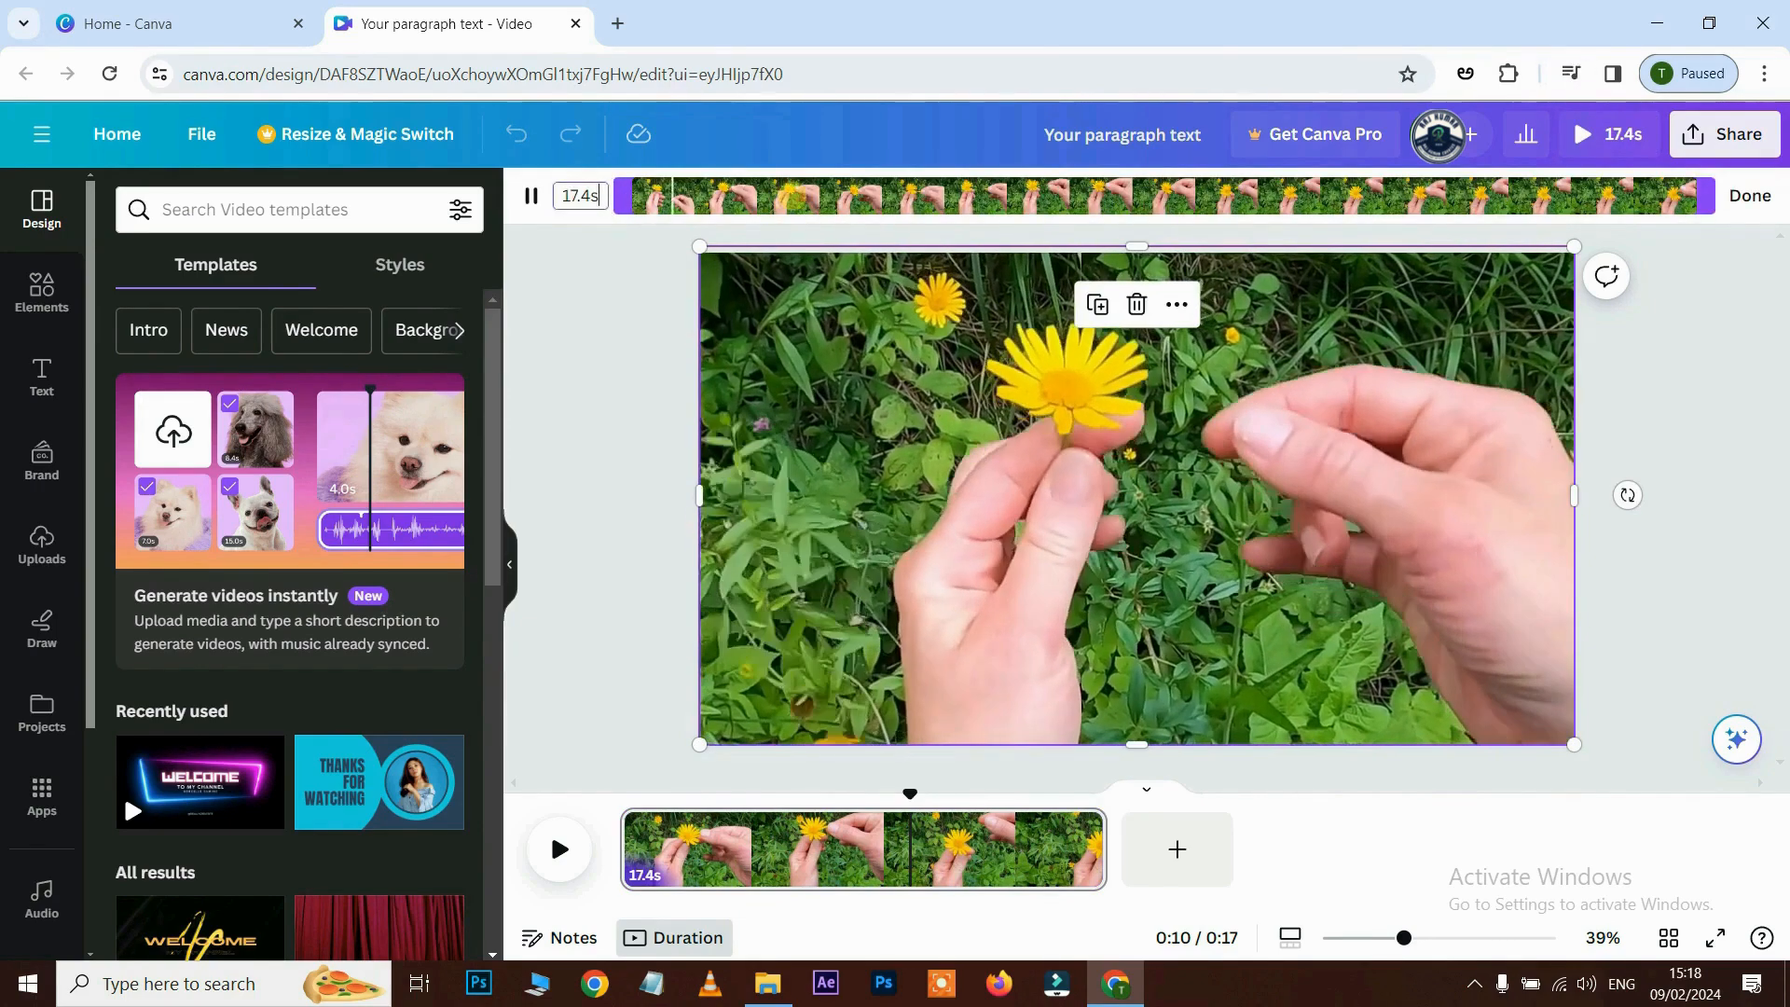
left_click(531, 195)
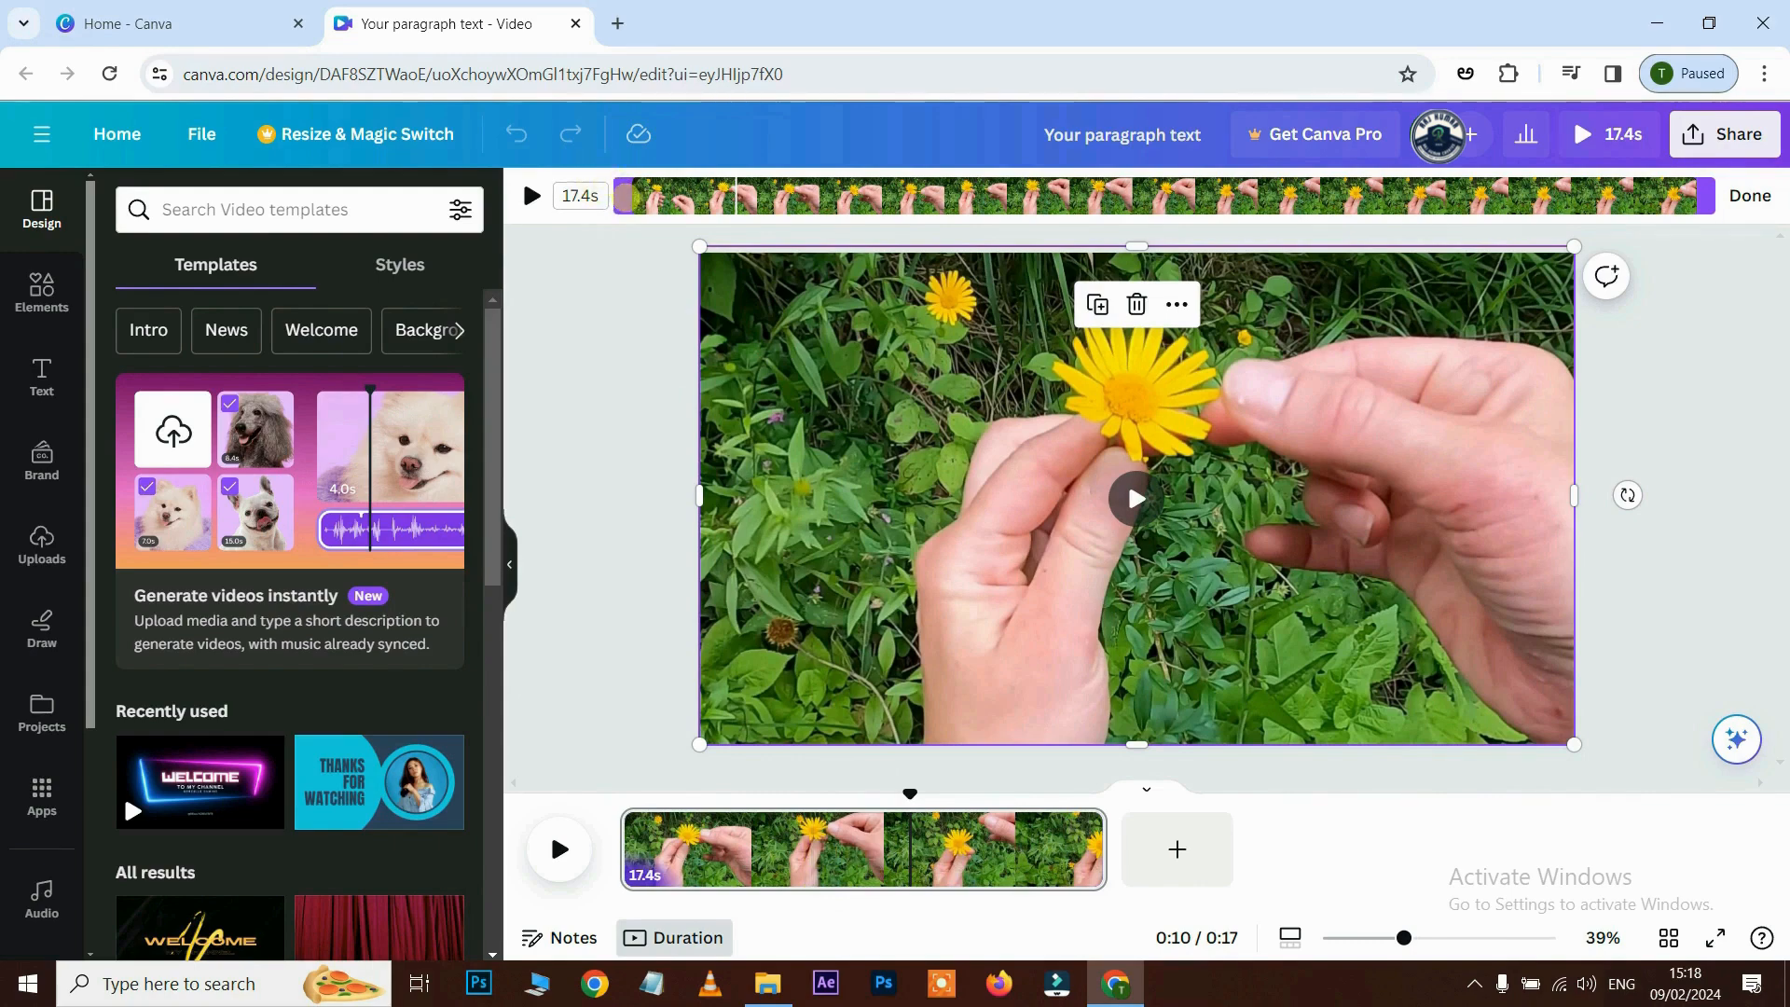
left_click_drag(619, 196, 1124, 196)
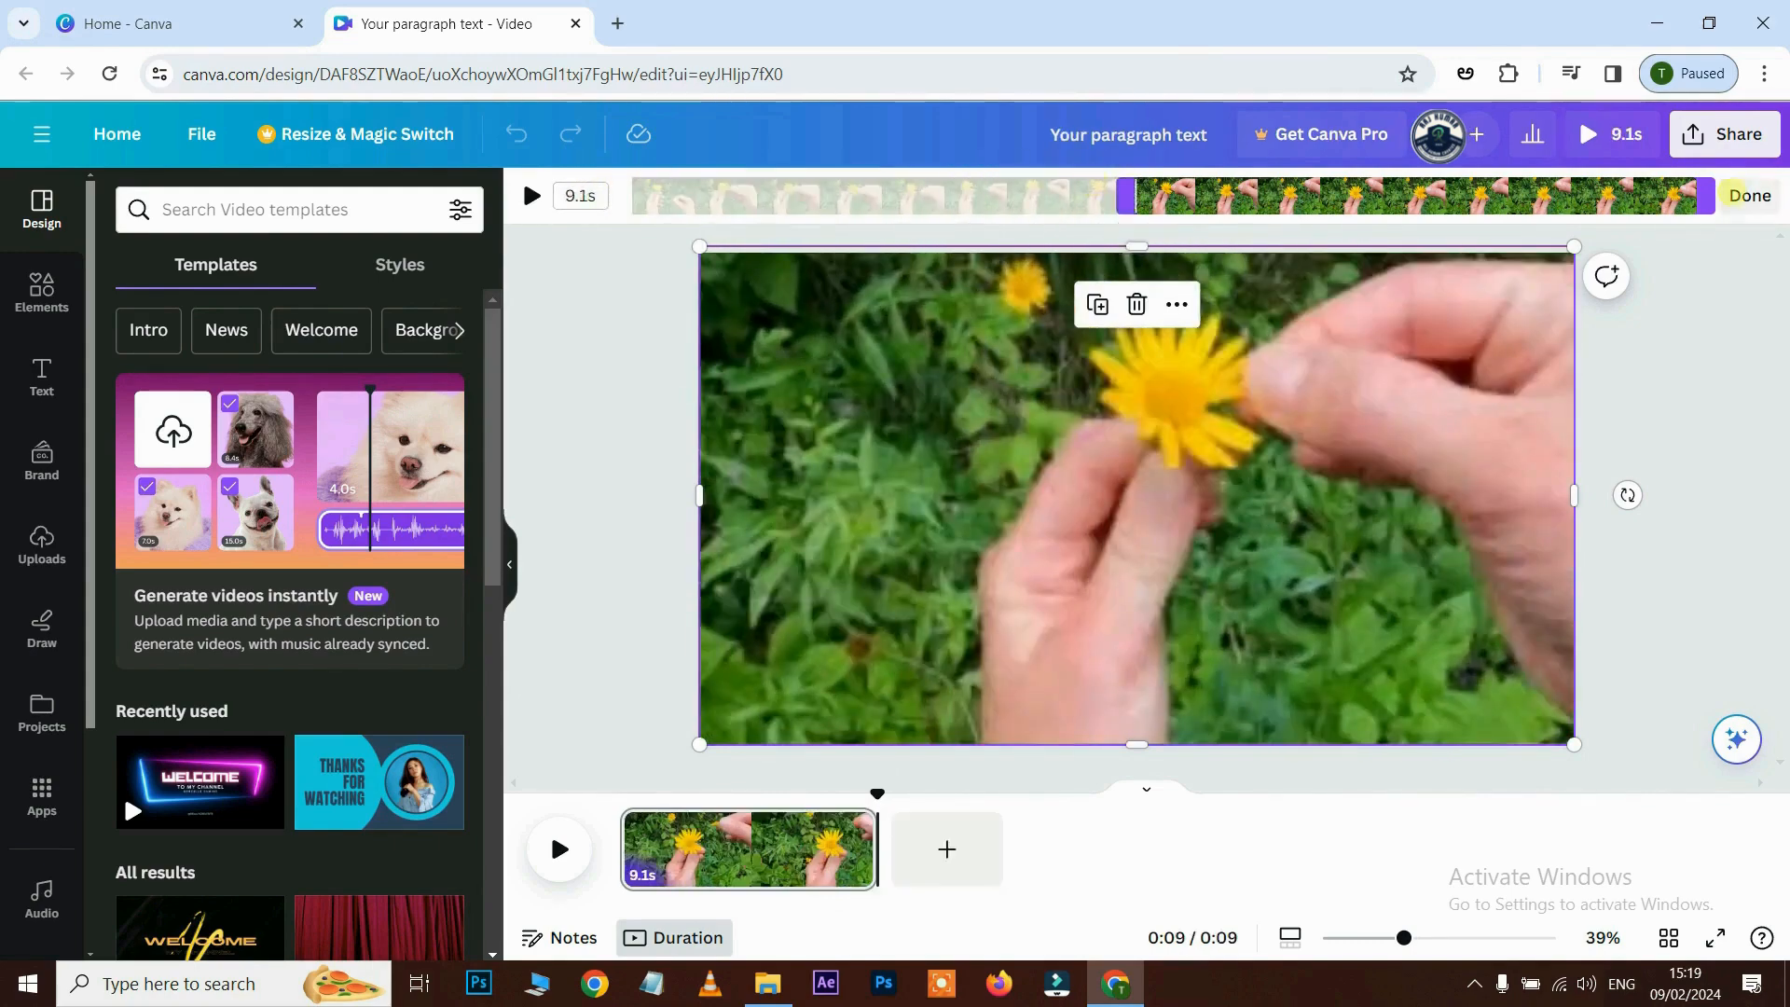
left_click_drag(1708, 194, 1297, 191)
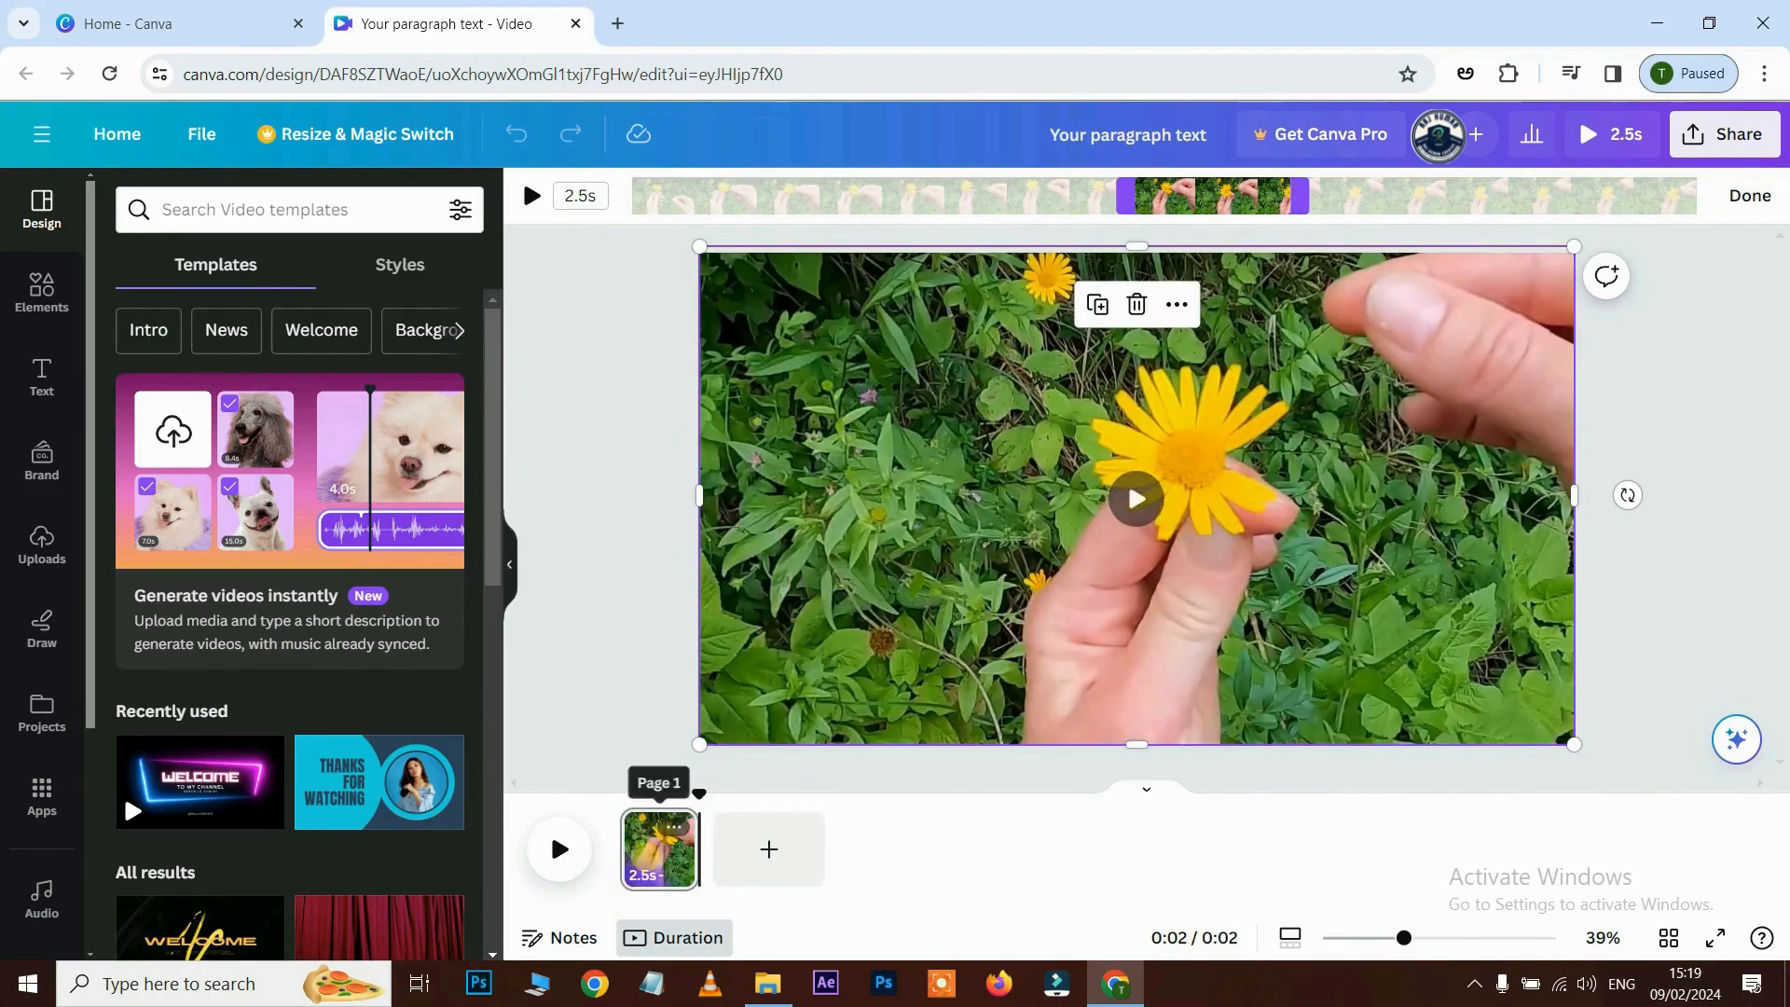
left_click(737, 813)
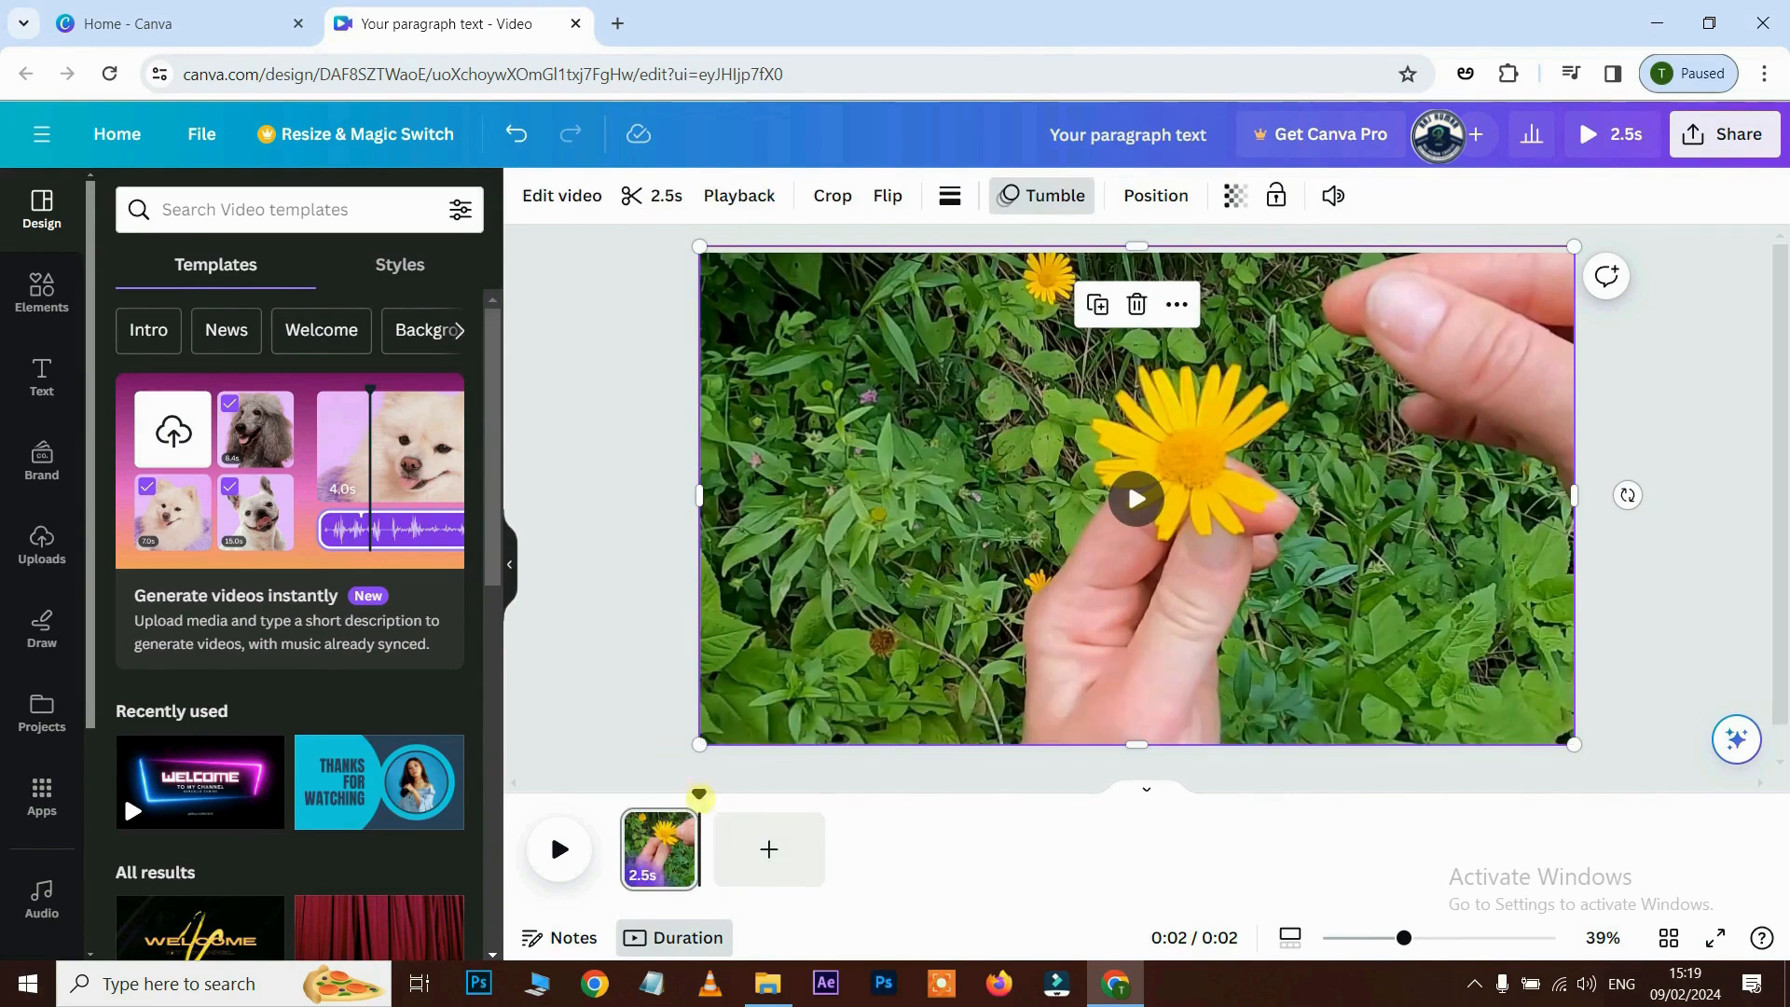
left_click(560, 849)
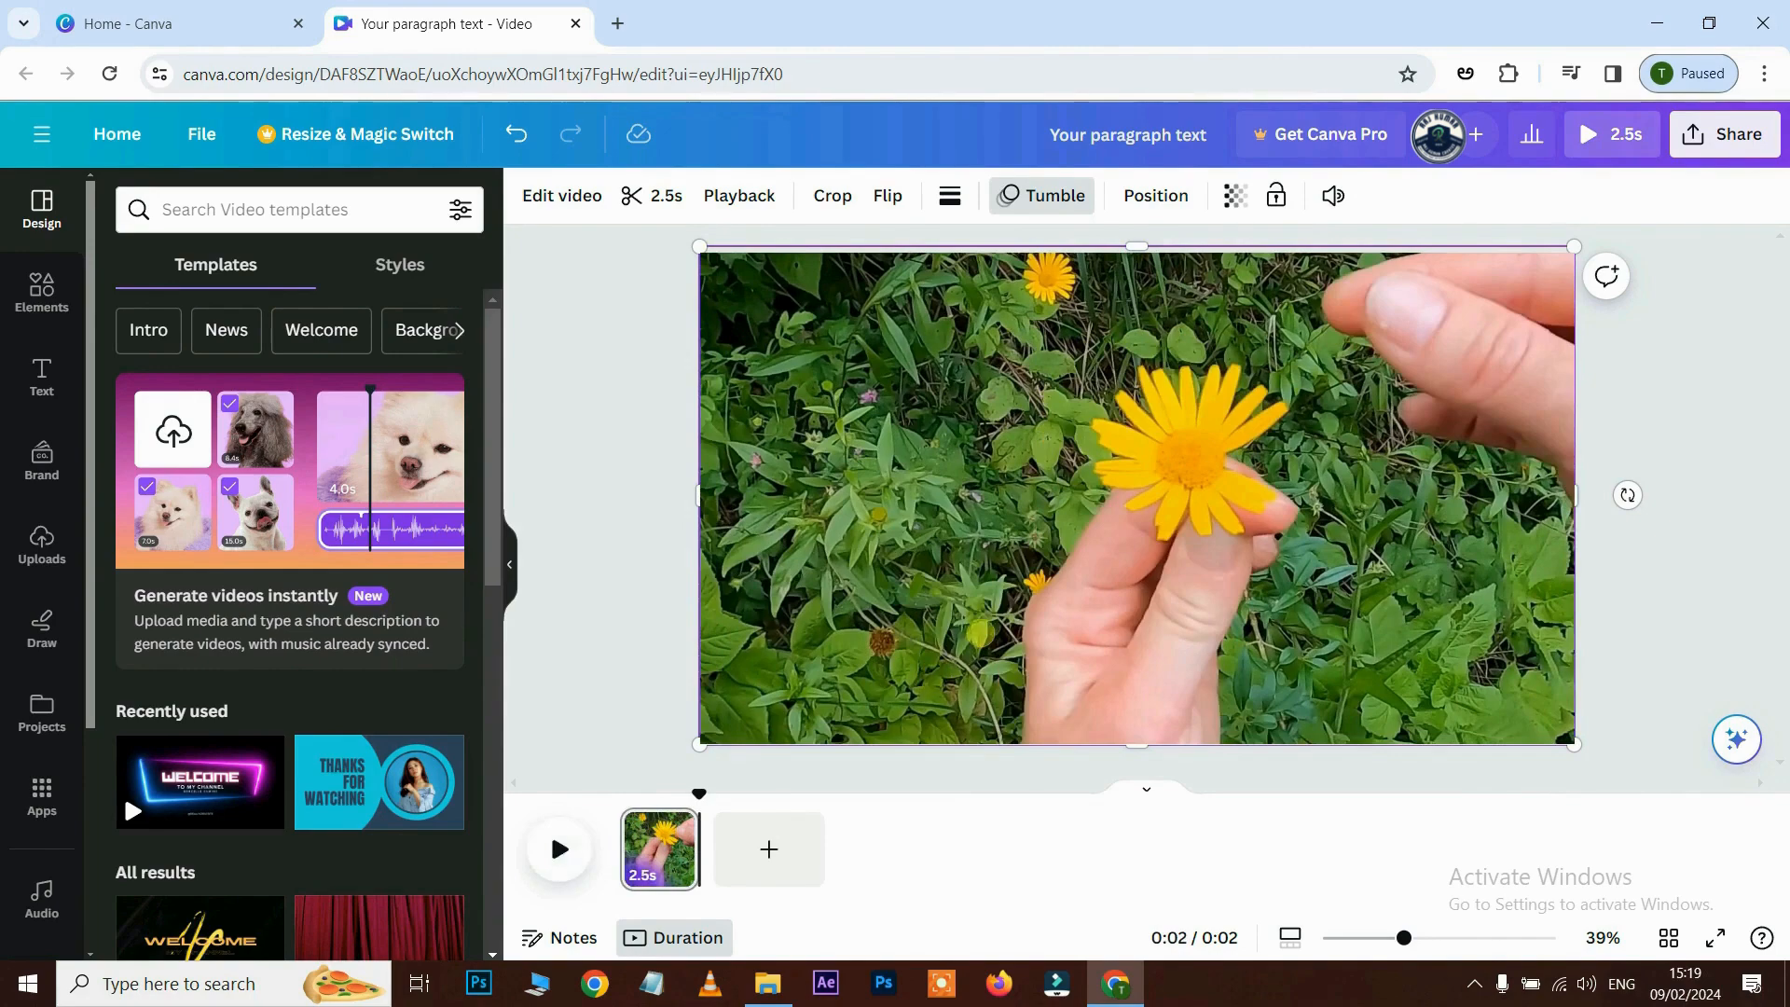
key("ctrl+z")
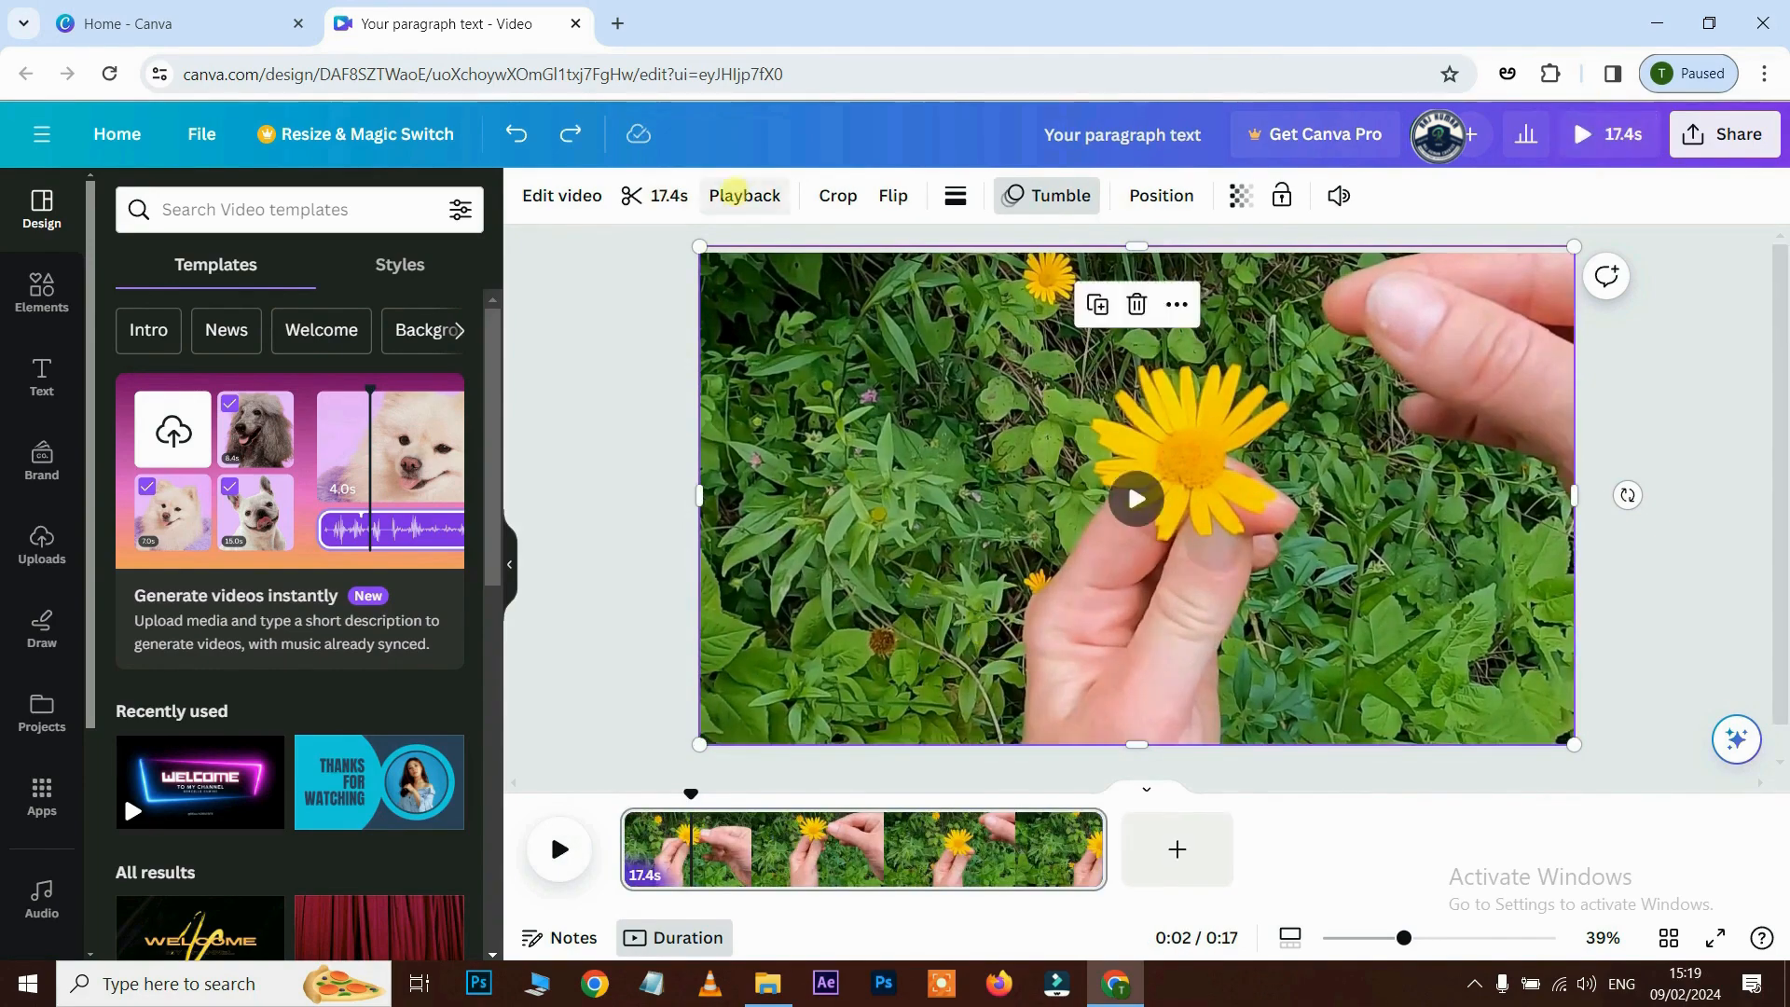
- Try the Street and Peony filters on the flower clip, then settle on None
left_click(593, 196)
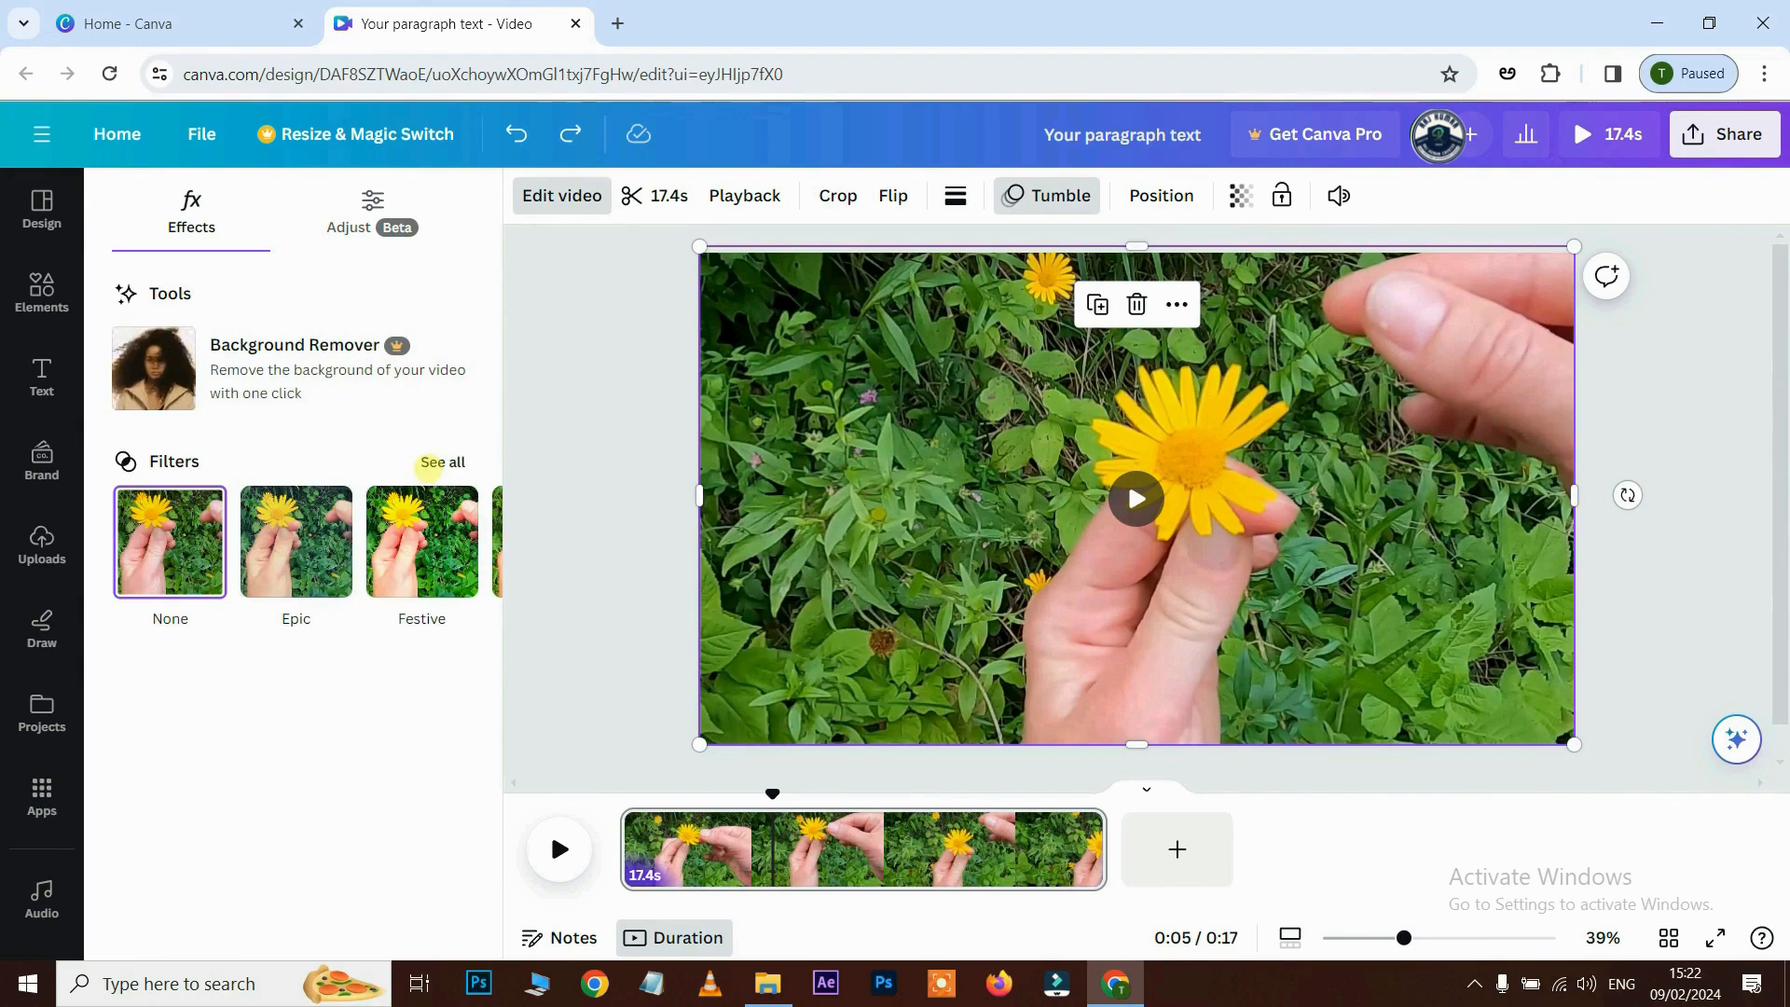
left_click(436, 462)
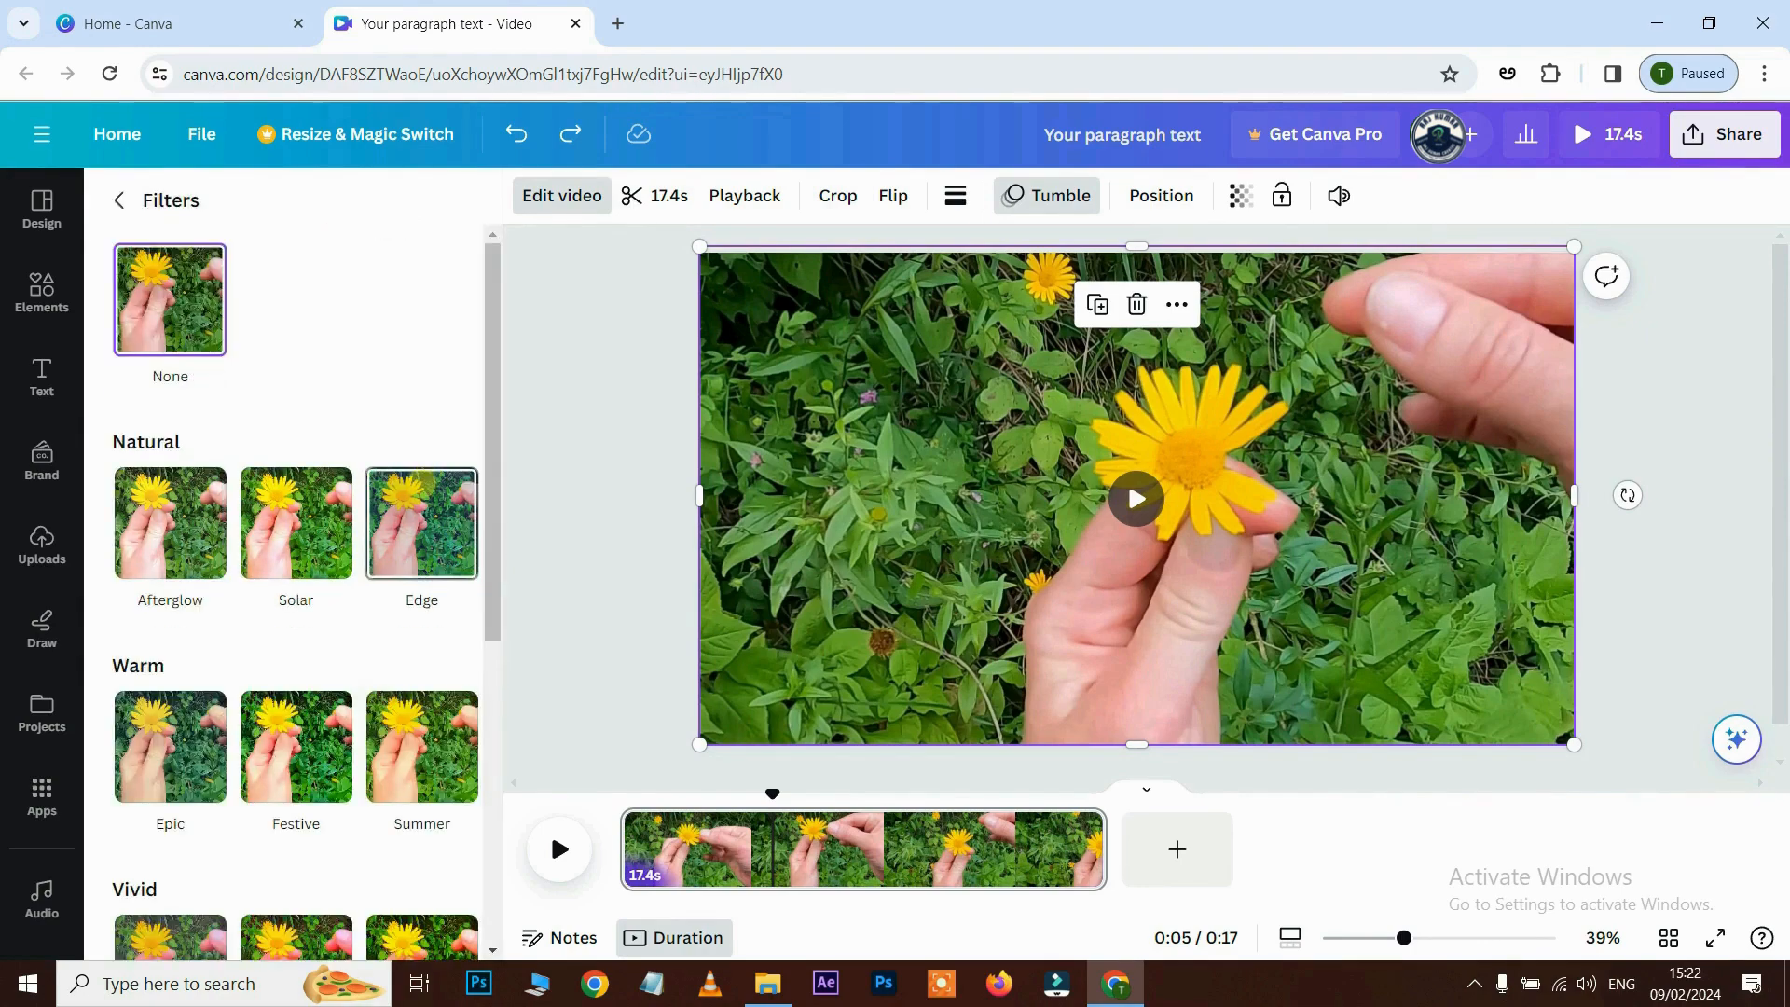
scroll(422, 522, "down", 6)
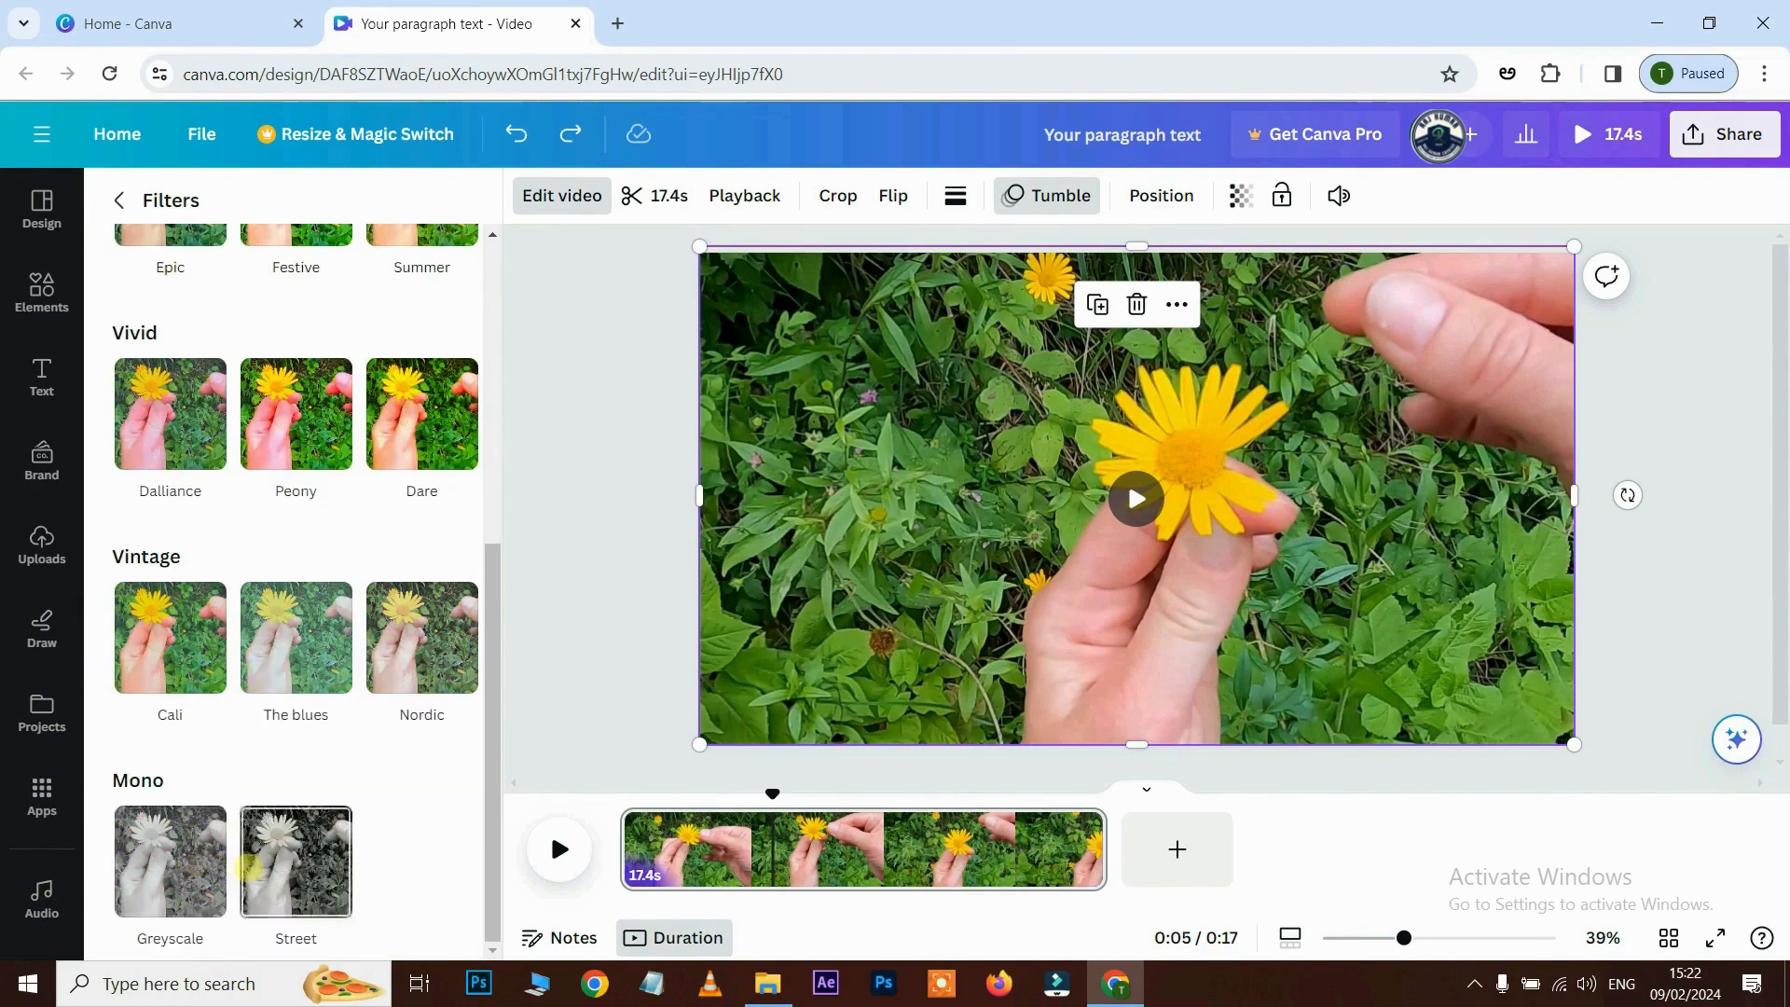
left_click(290, 849)
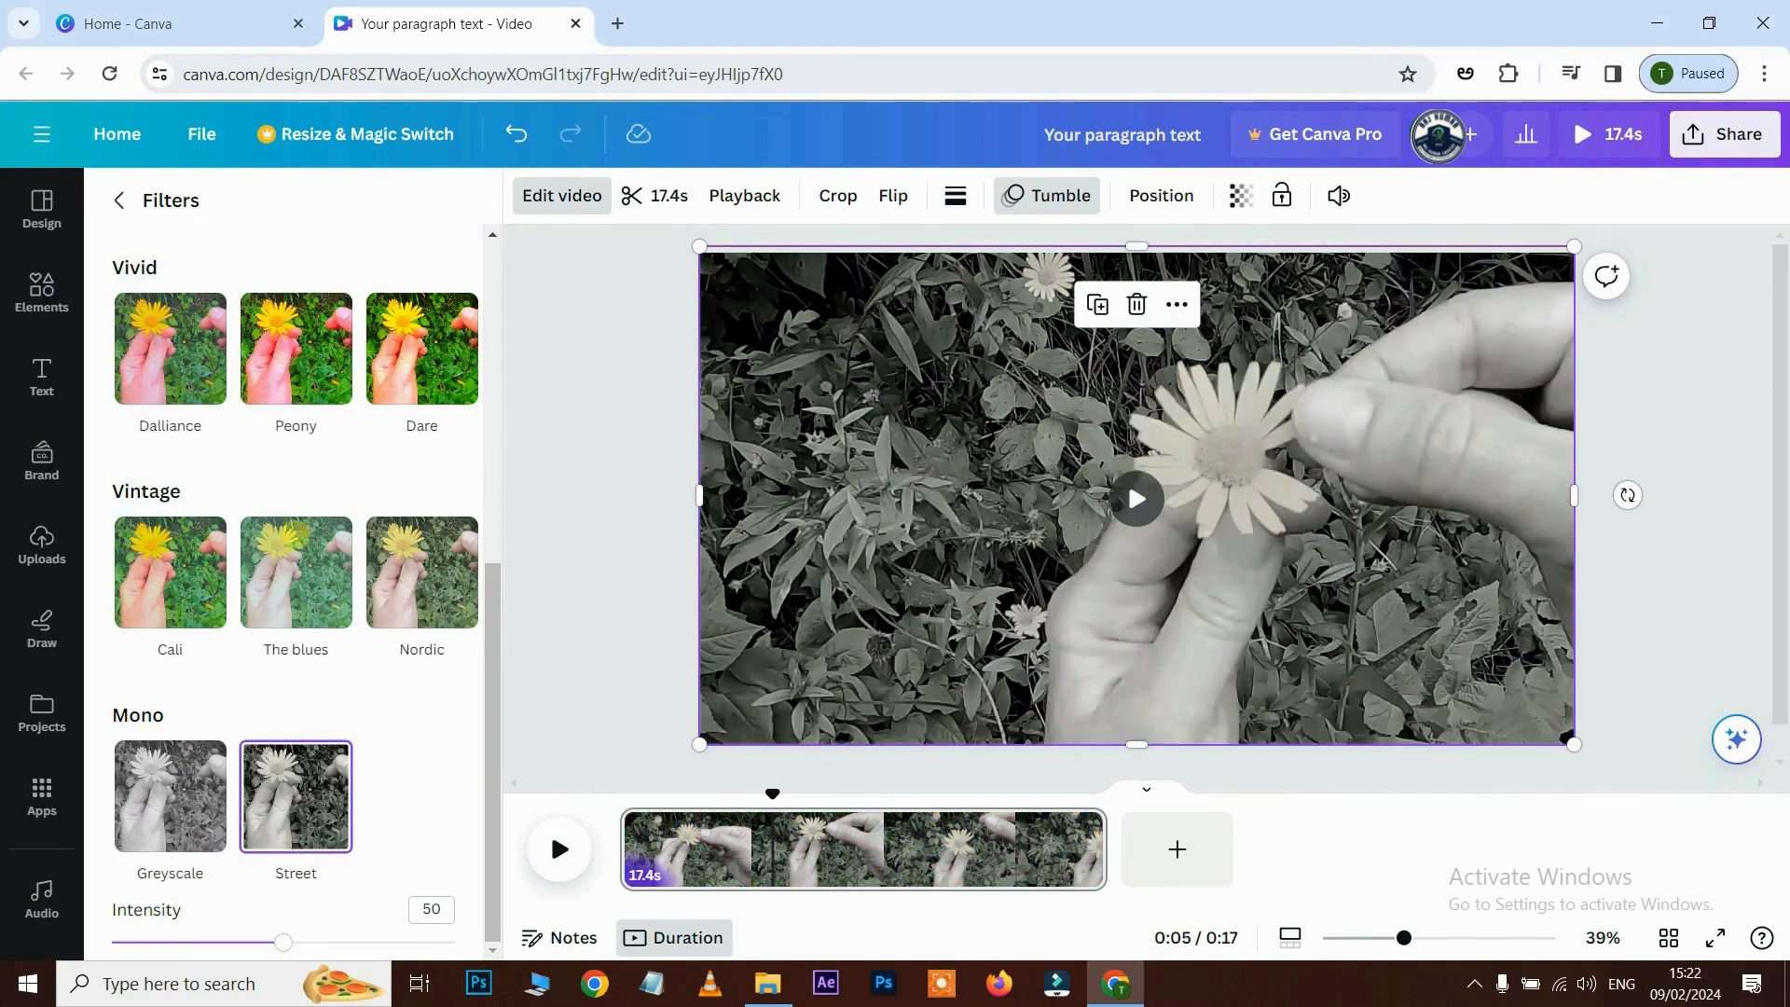
left_click(295, 348)
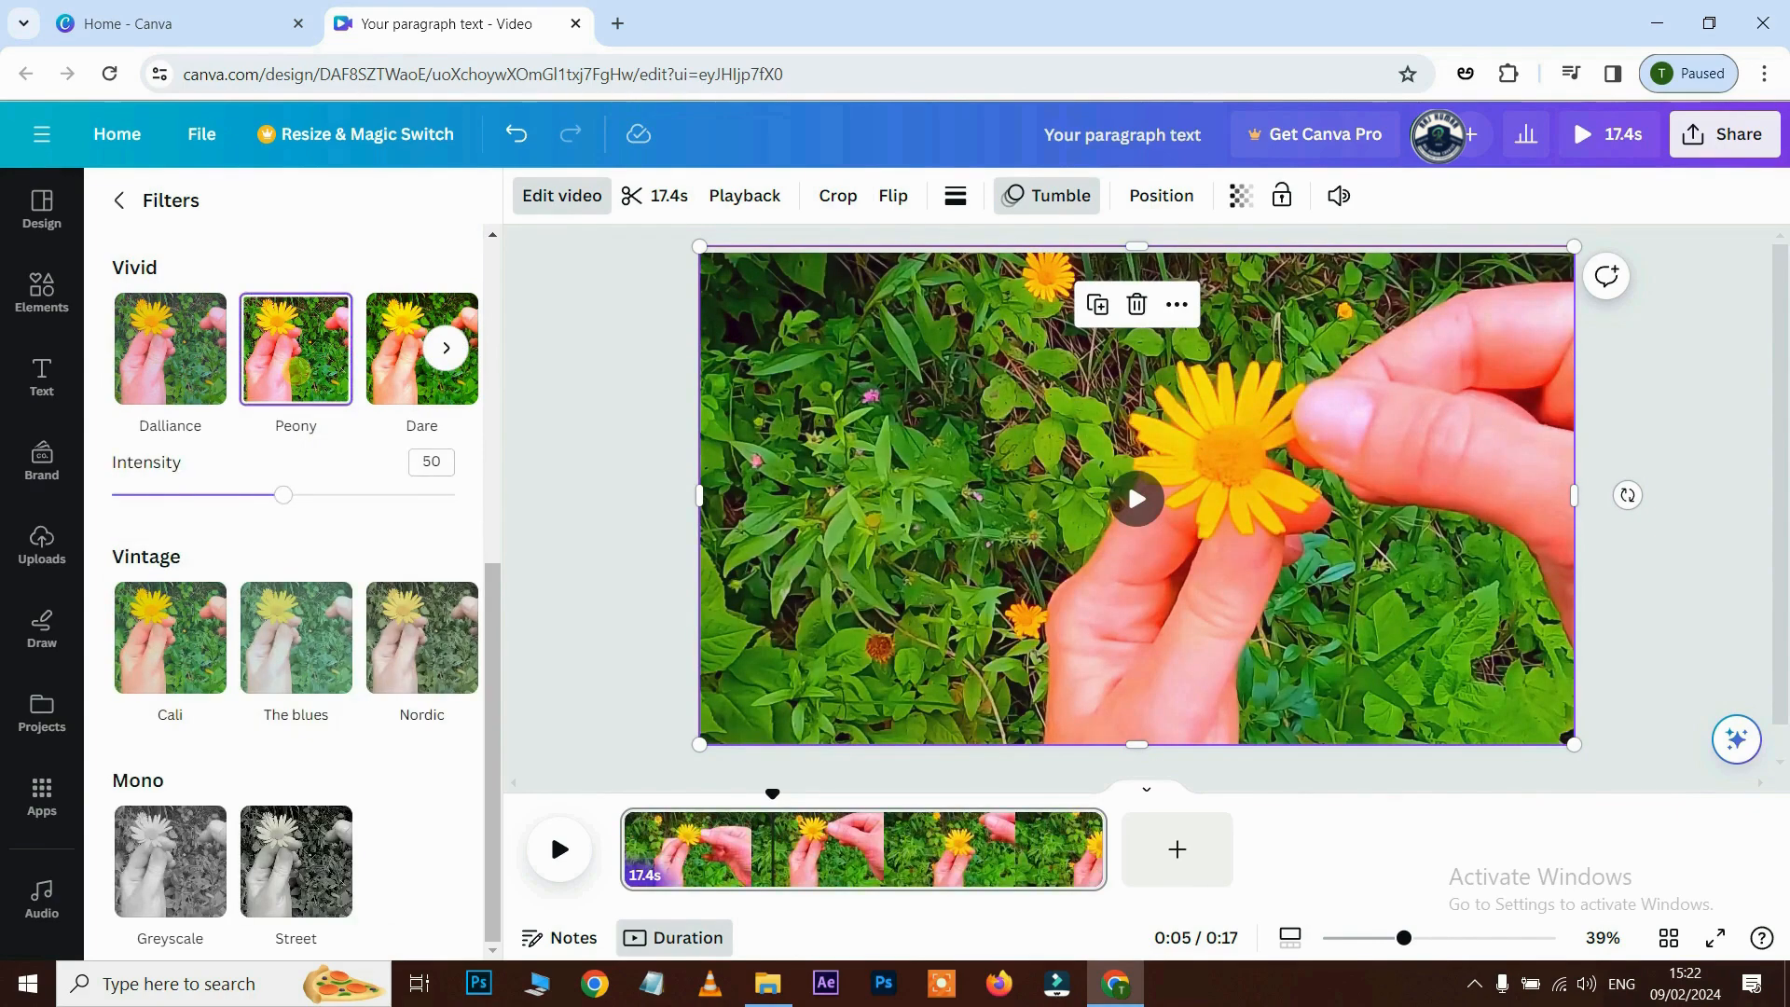
scroll(295, 559, "up", 5)
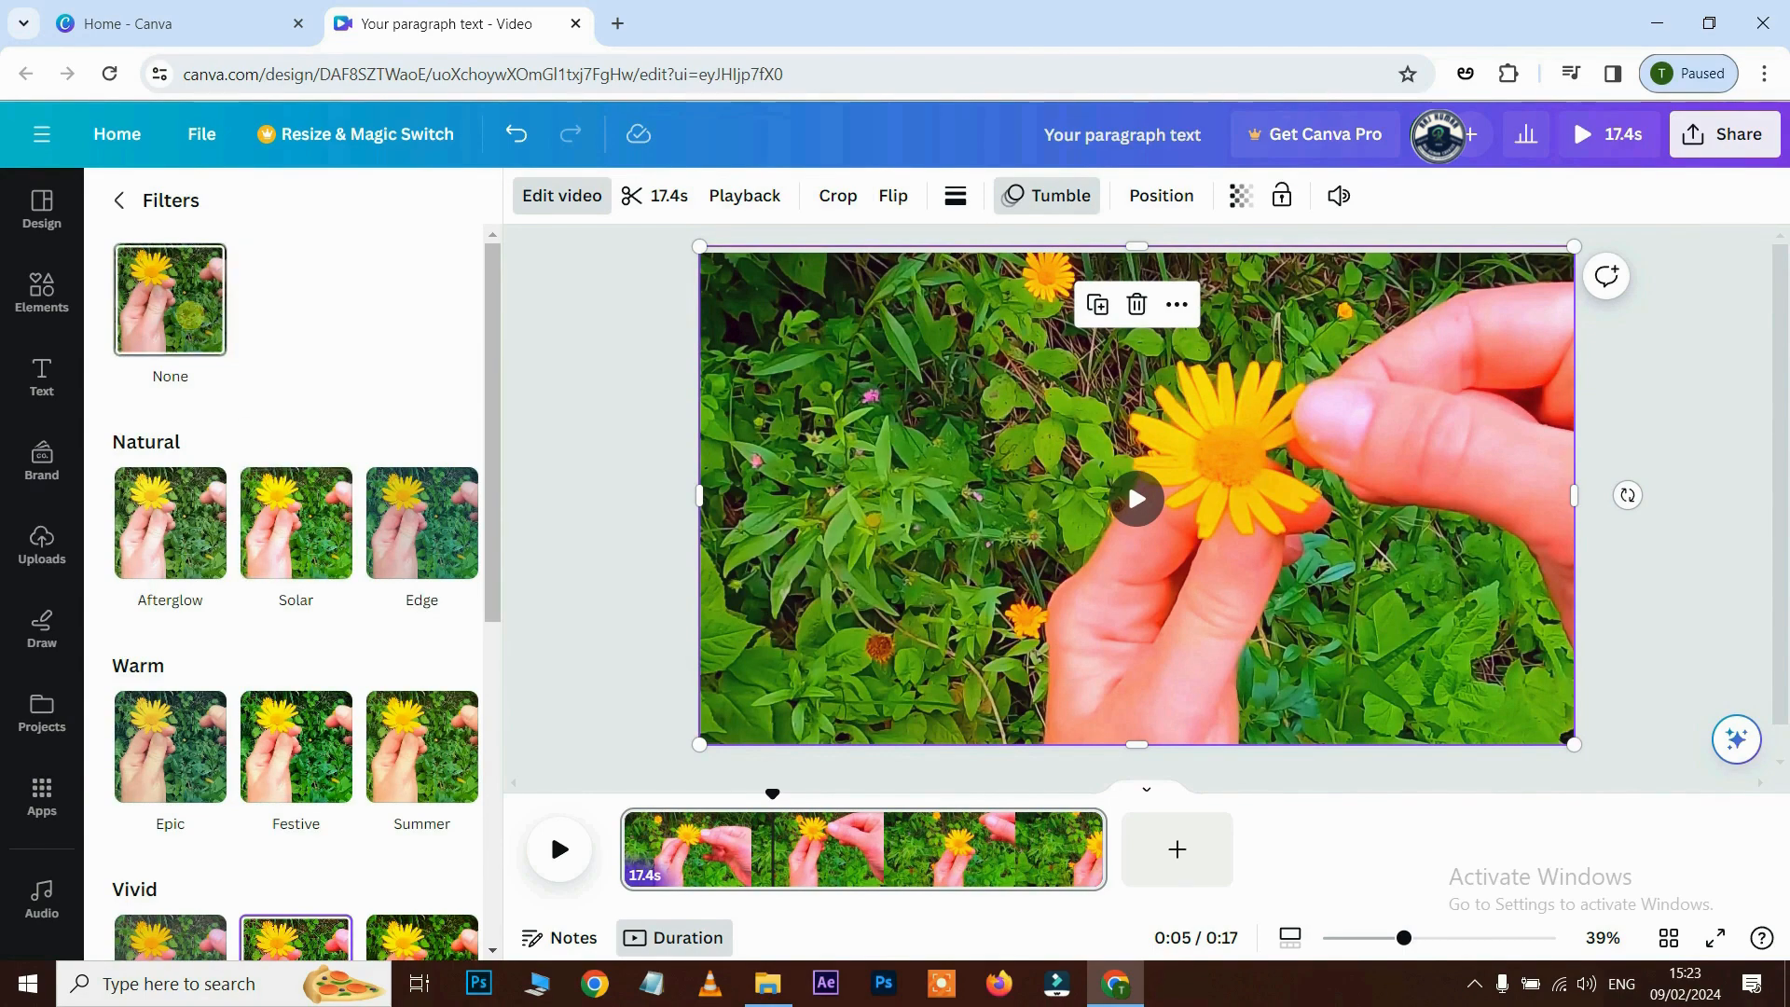
left_click(170, 298)
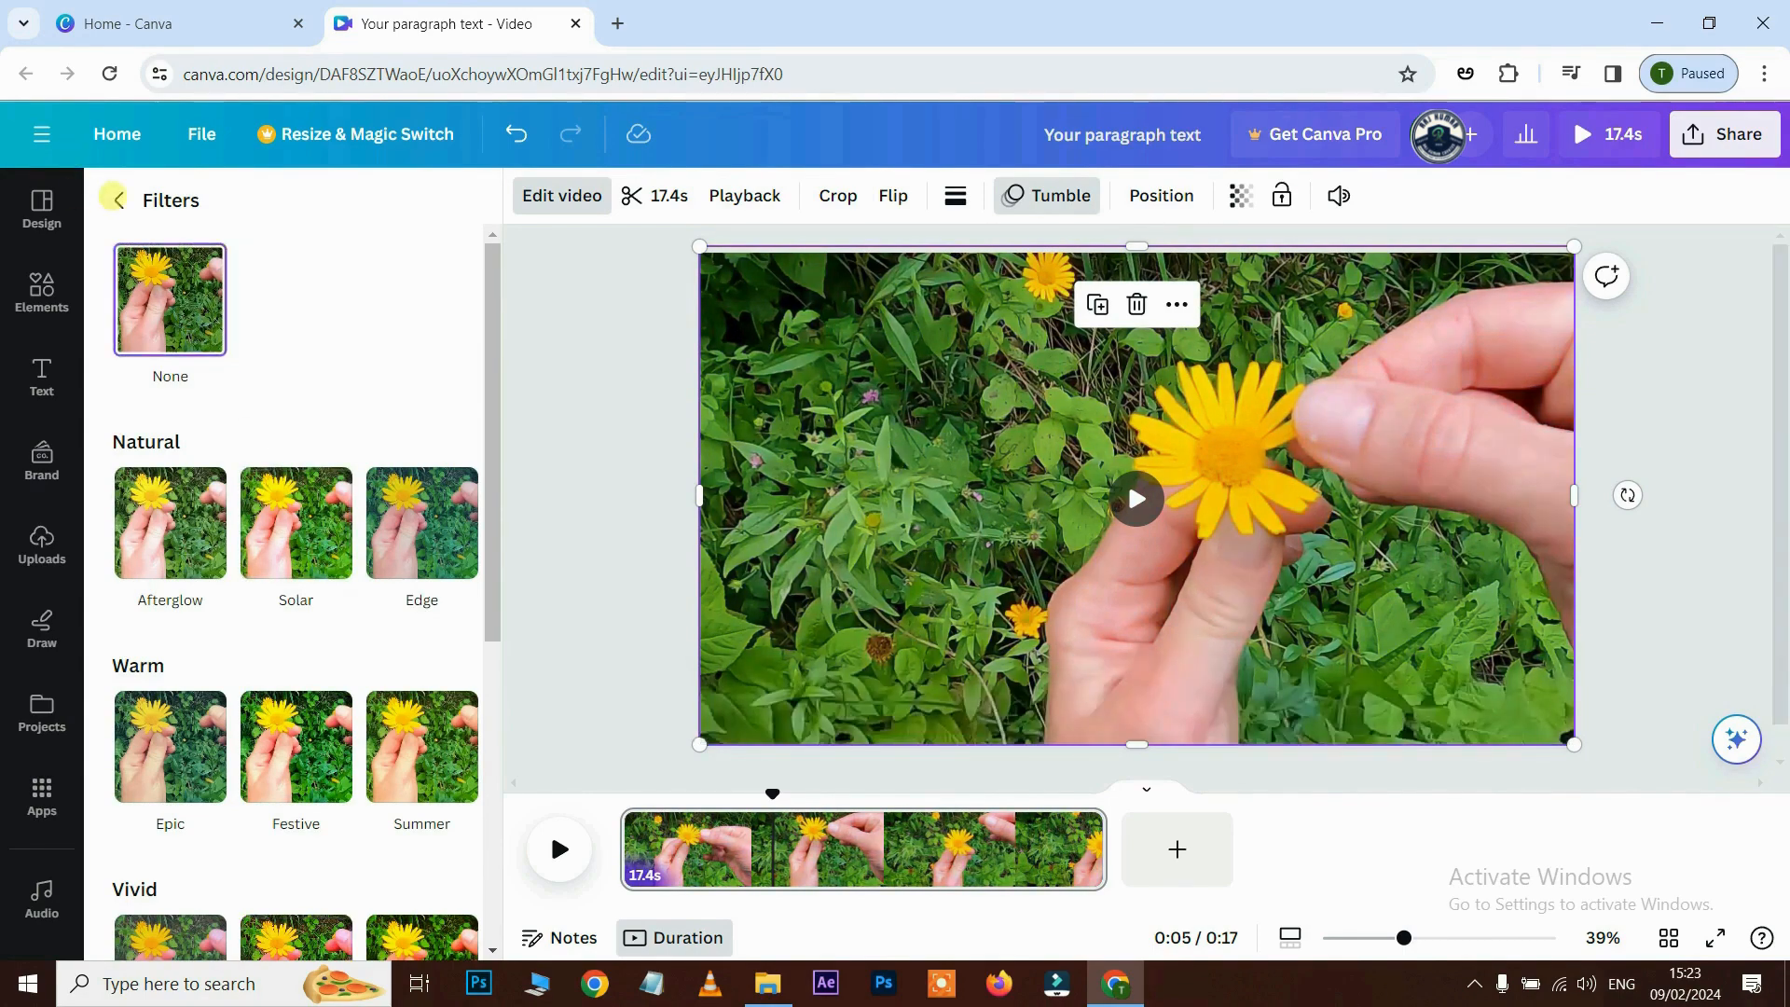
left_click(115, 198)
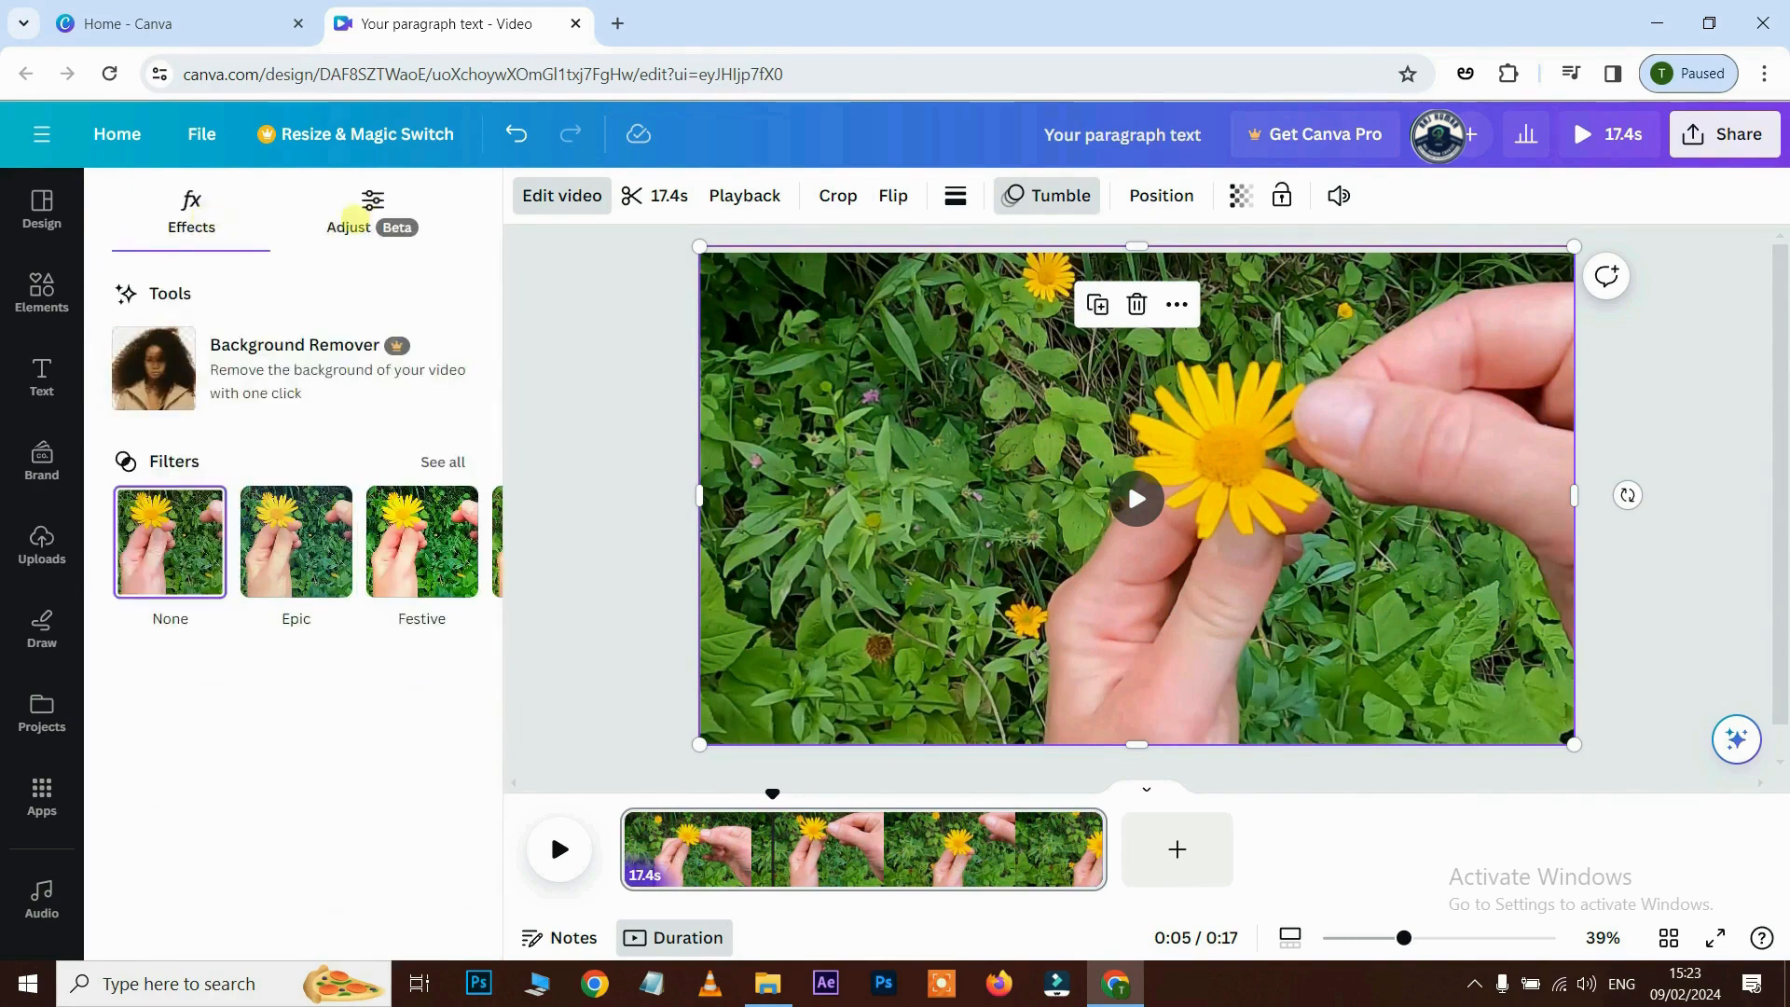
- Adjust the clip's tint, brightness and highlights, and lift shadows to 18, leaving fade at 0
left_click(355, 206)
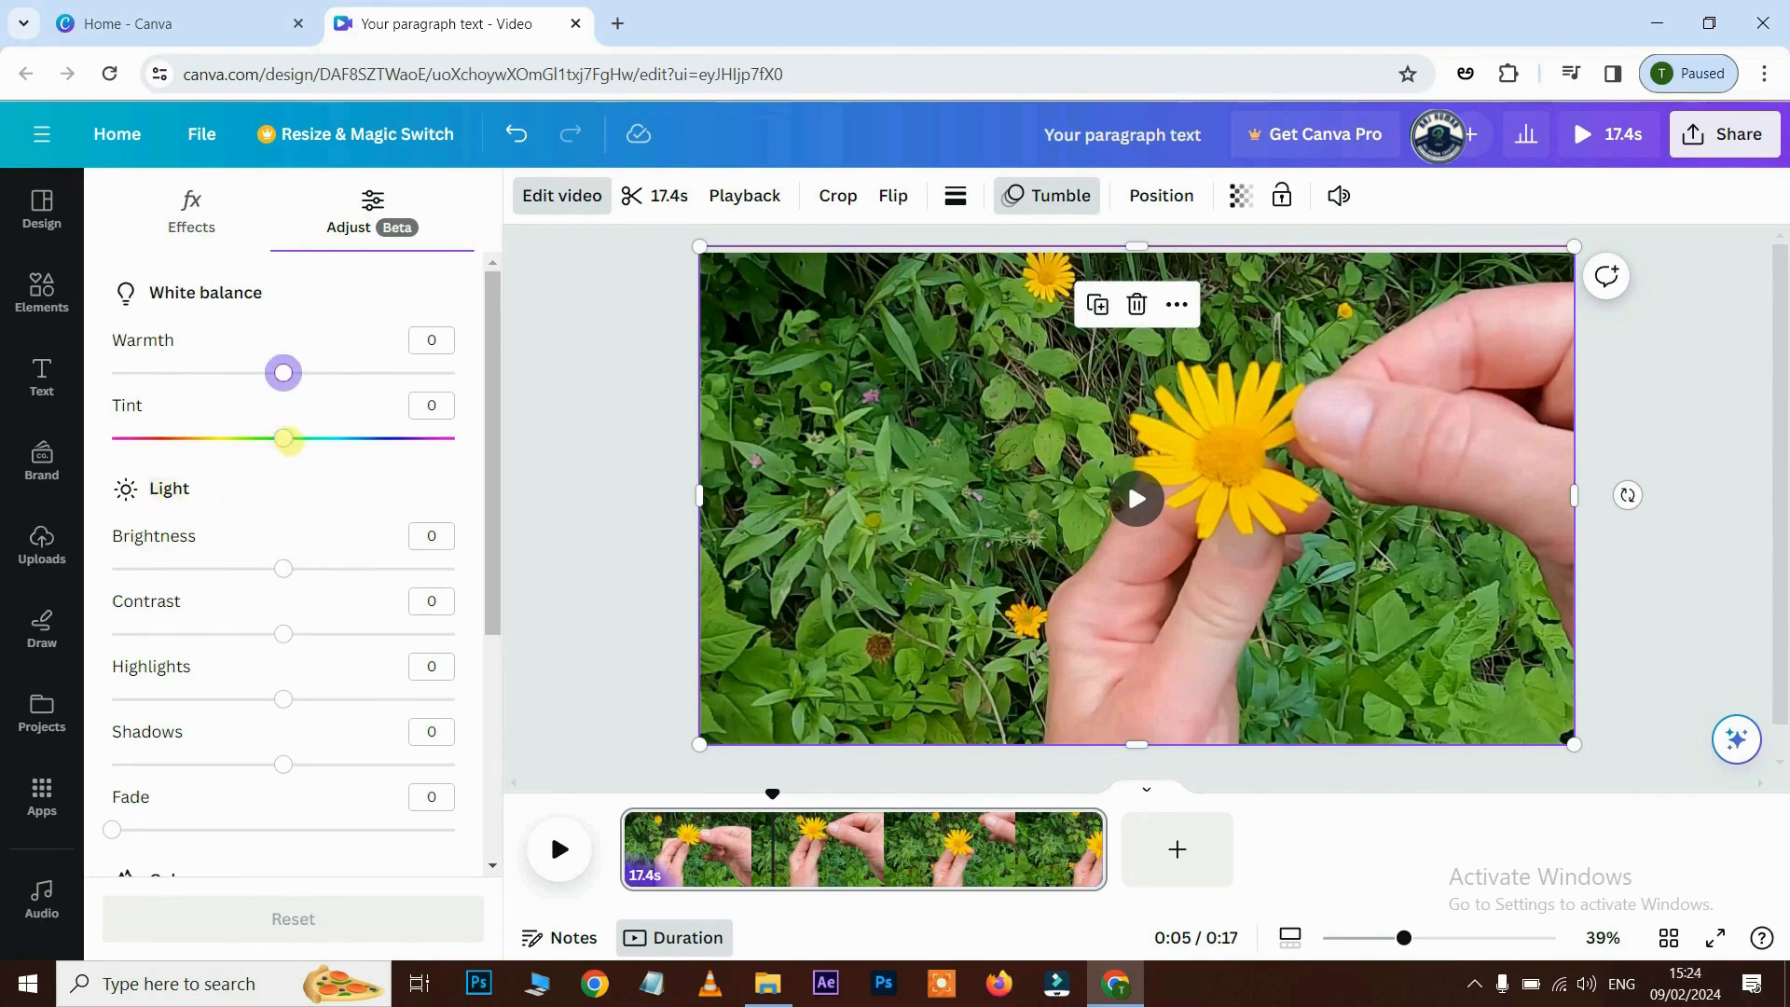
left_click_drag(297, 438, 255, 439)
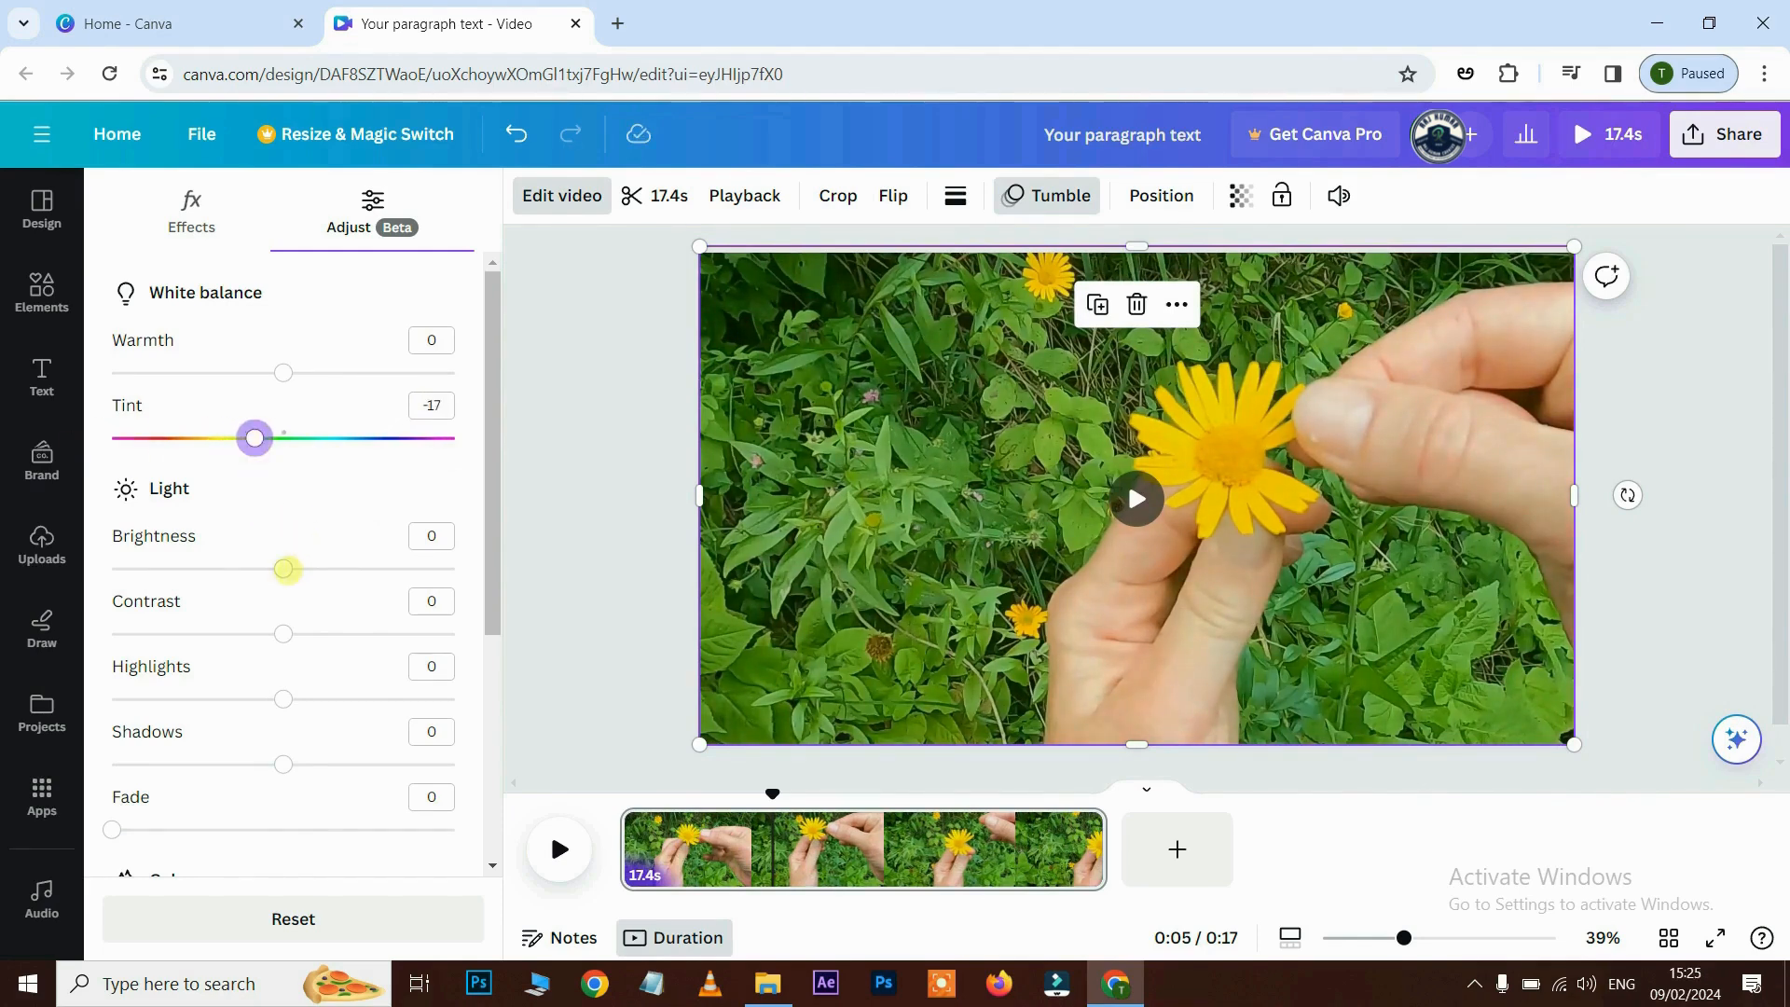
mouse_move(283, 568)
left_mouse_down()
mouse_move(312, 568)
mouse_move(252, 568)
left_mouse_up()
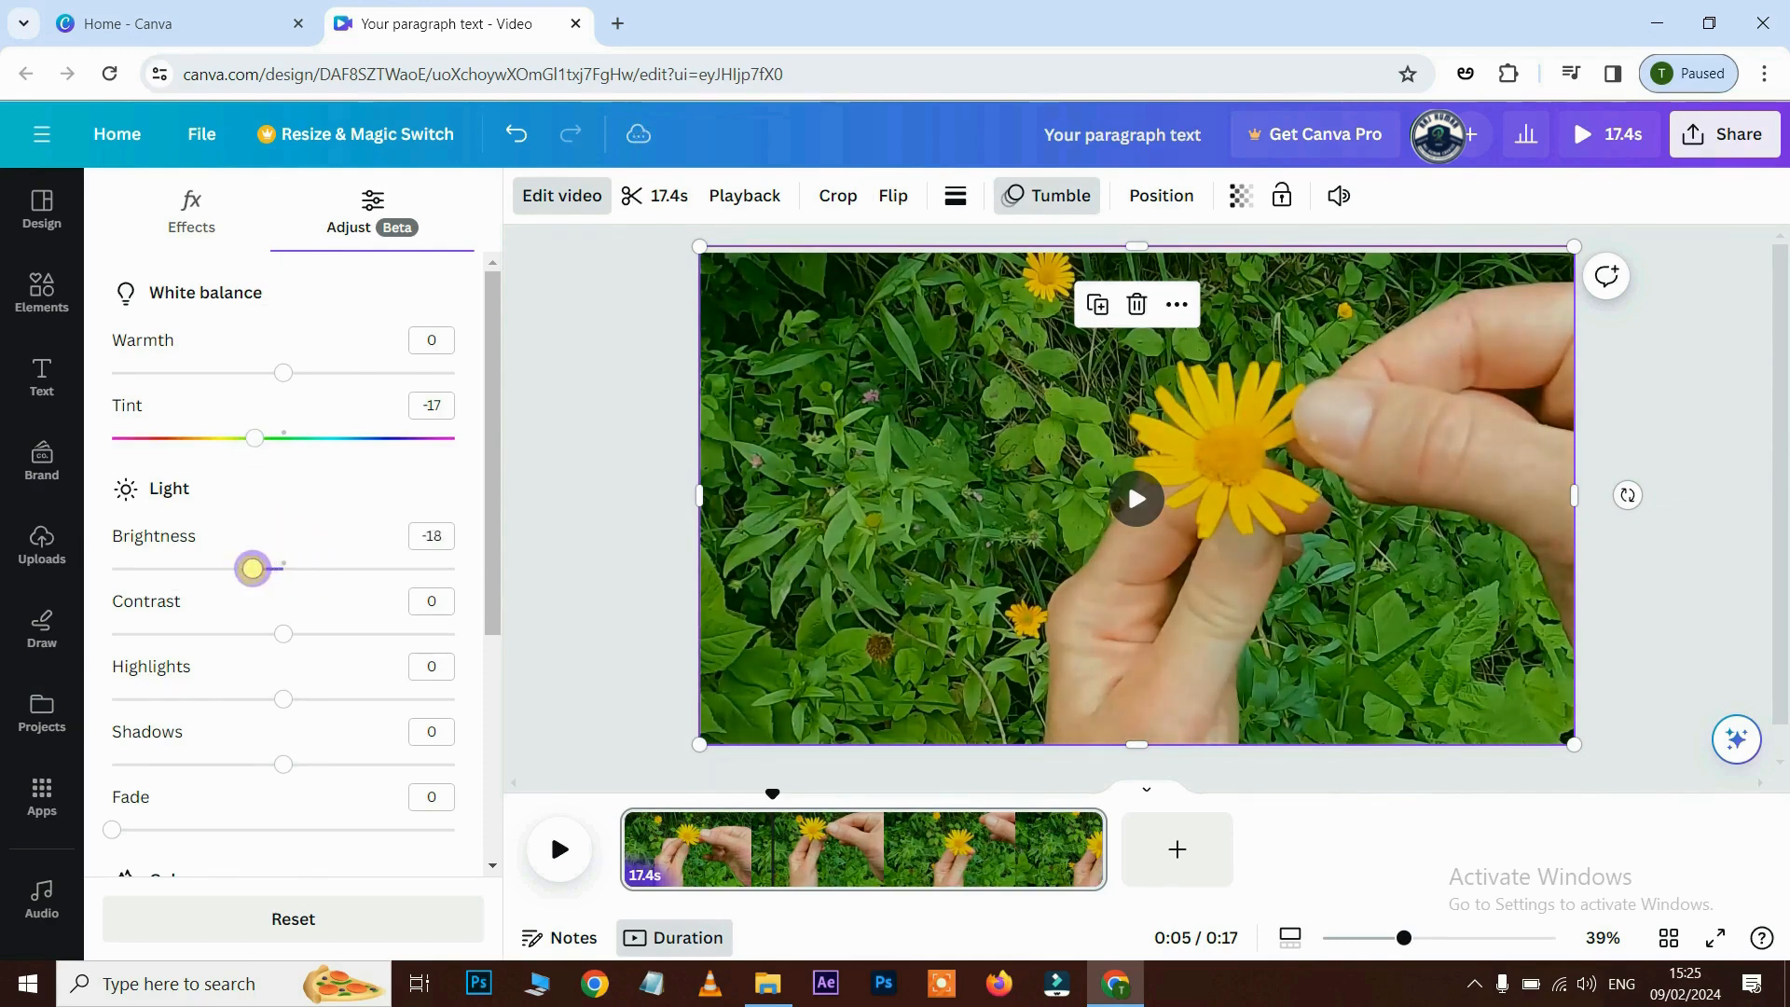
left_click_drag(284, 634, 320, 633)
left_click_drag(288, 699, 319, 699)
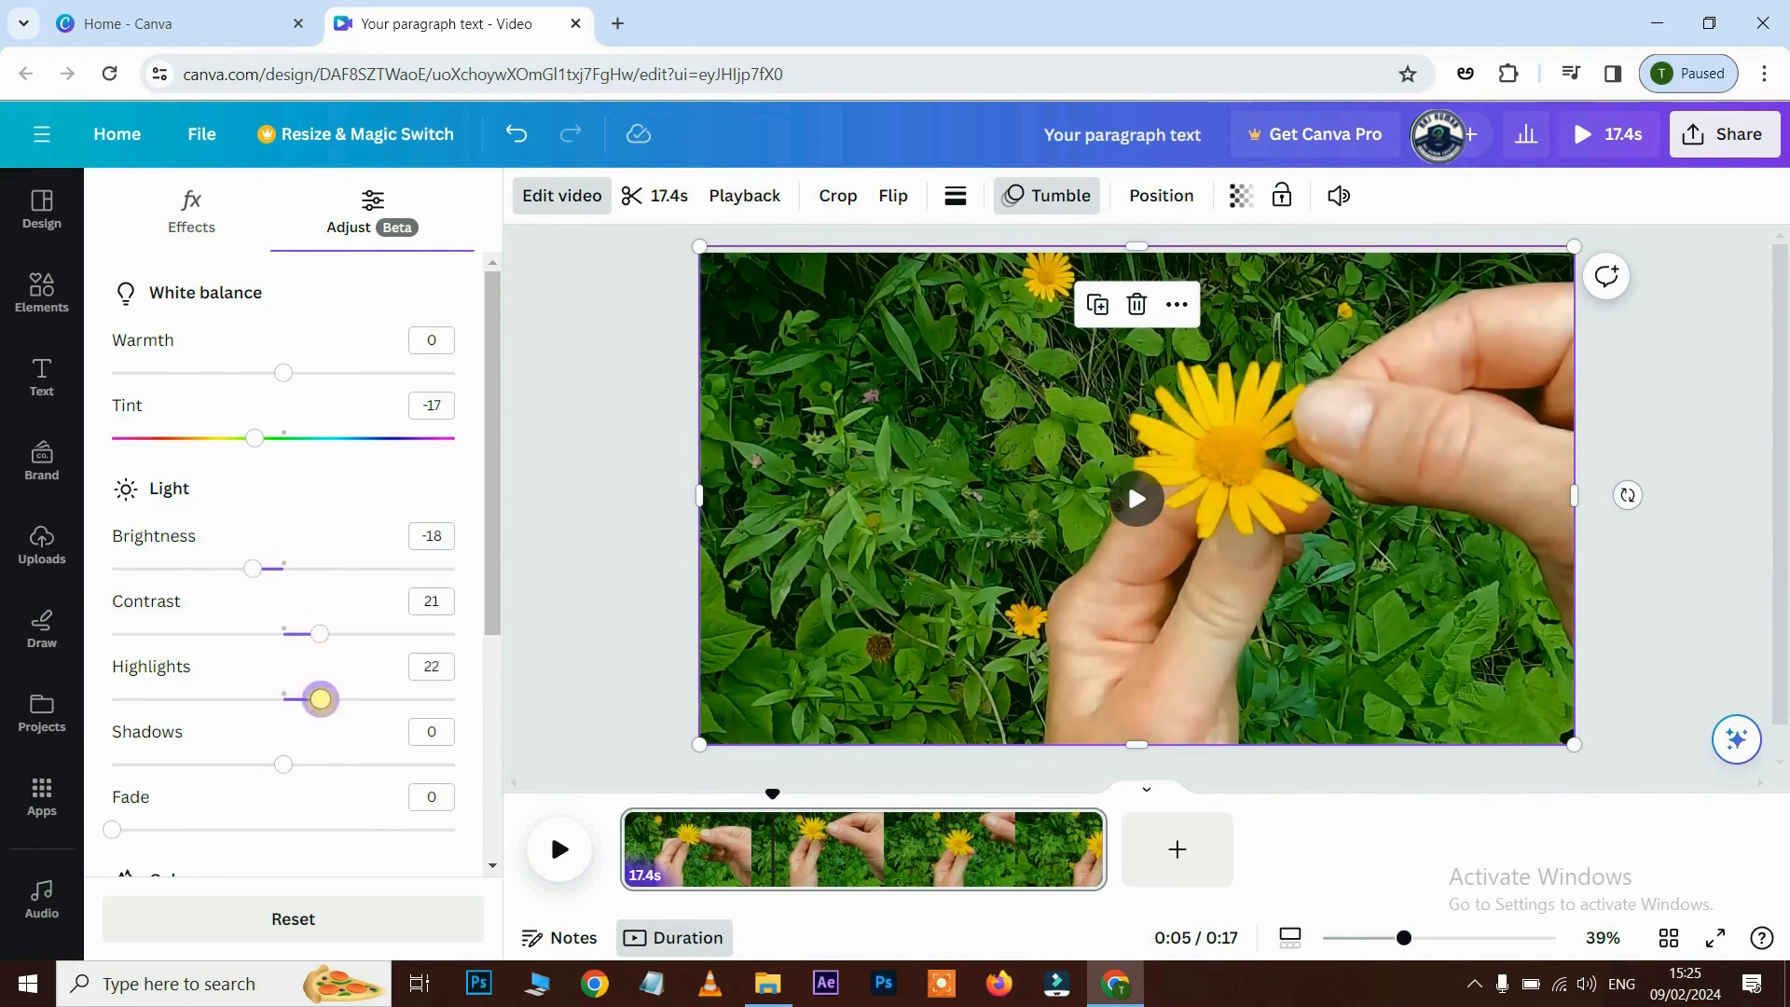
scroll(291, 770, "down", 3)
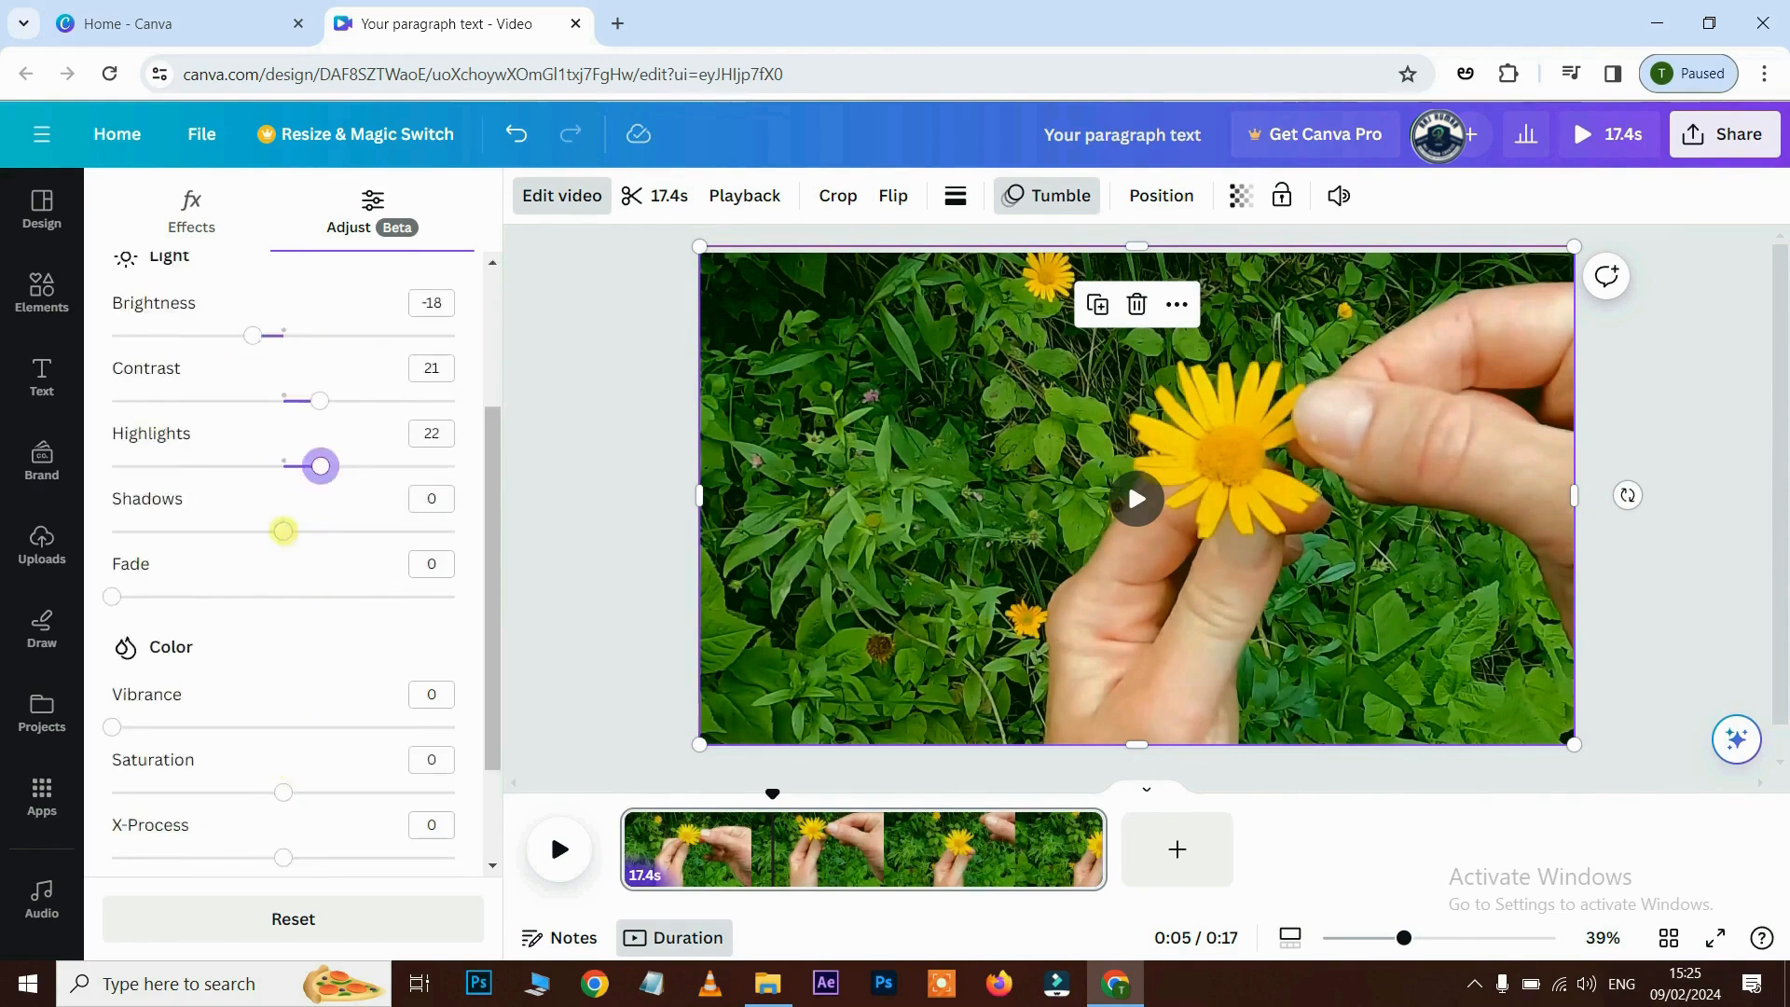
mouse_move(284, 531)
left_mouse_down()
mouse_move(332, 530)
mouse_move(314, 530)
left_mouse_up()
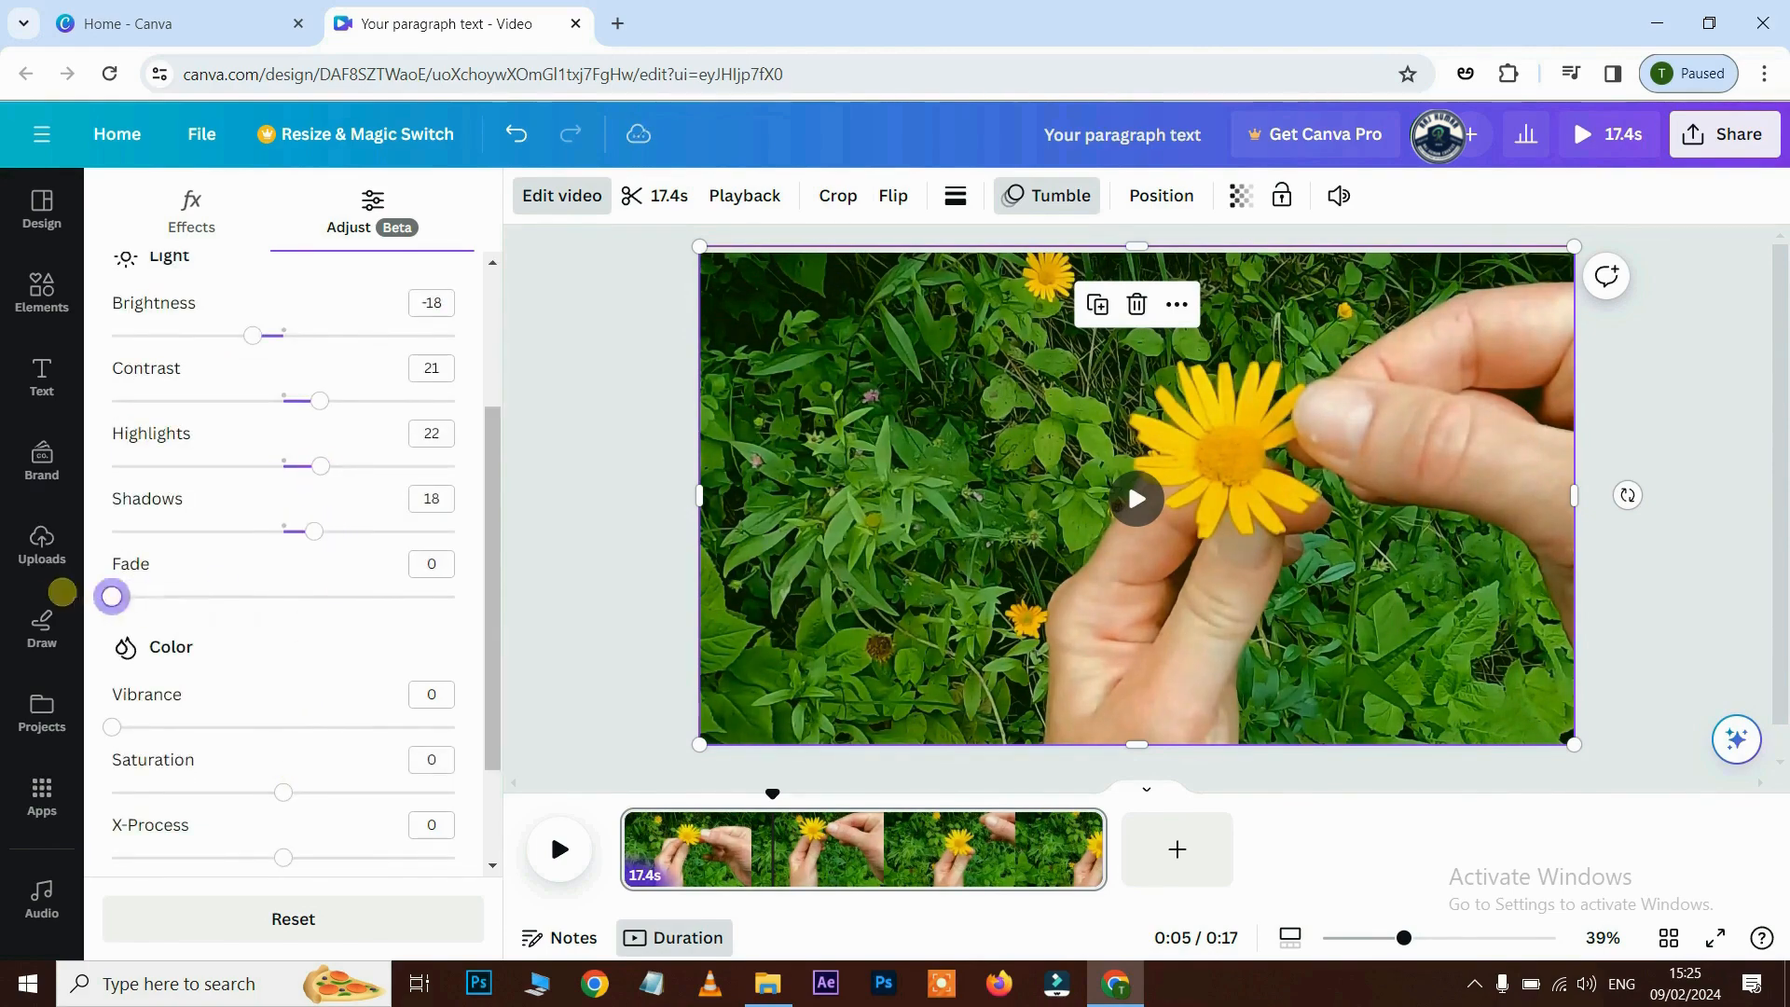
left_click_drag(63, 592, 153, 578)
- Set vibrance 12, saturation 28, X-Process 32 and vignette 100, then preview to 0:02
scroll(187, 757, "down", 2)
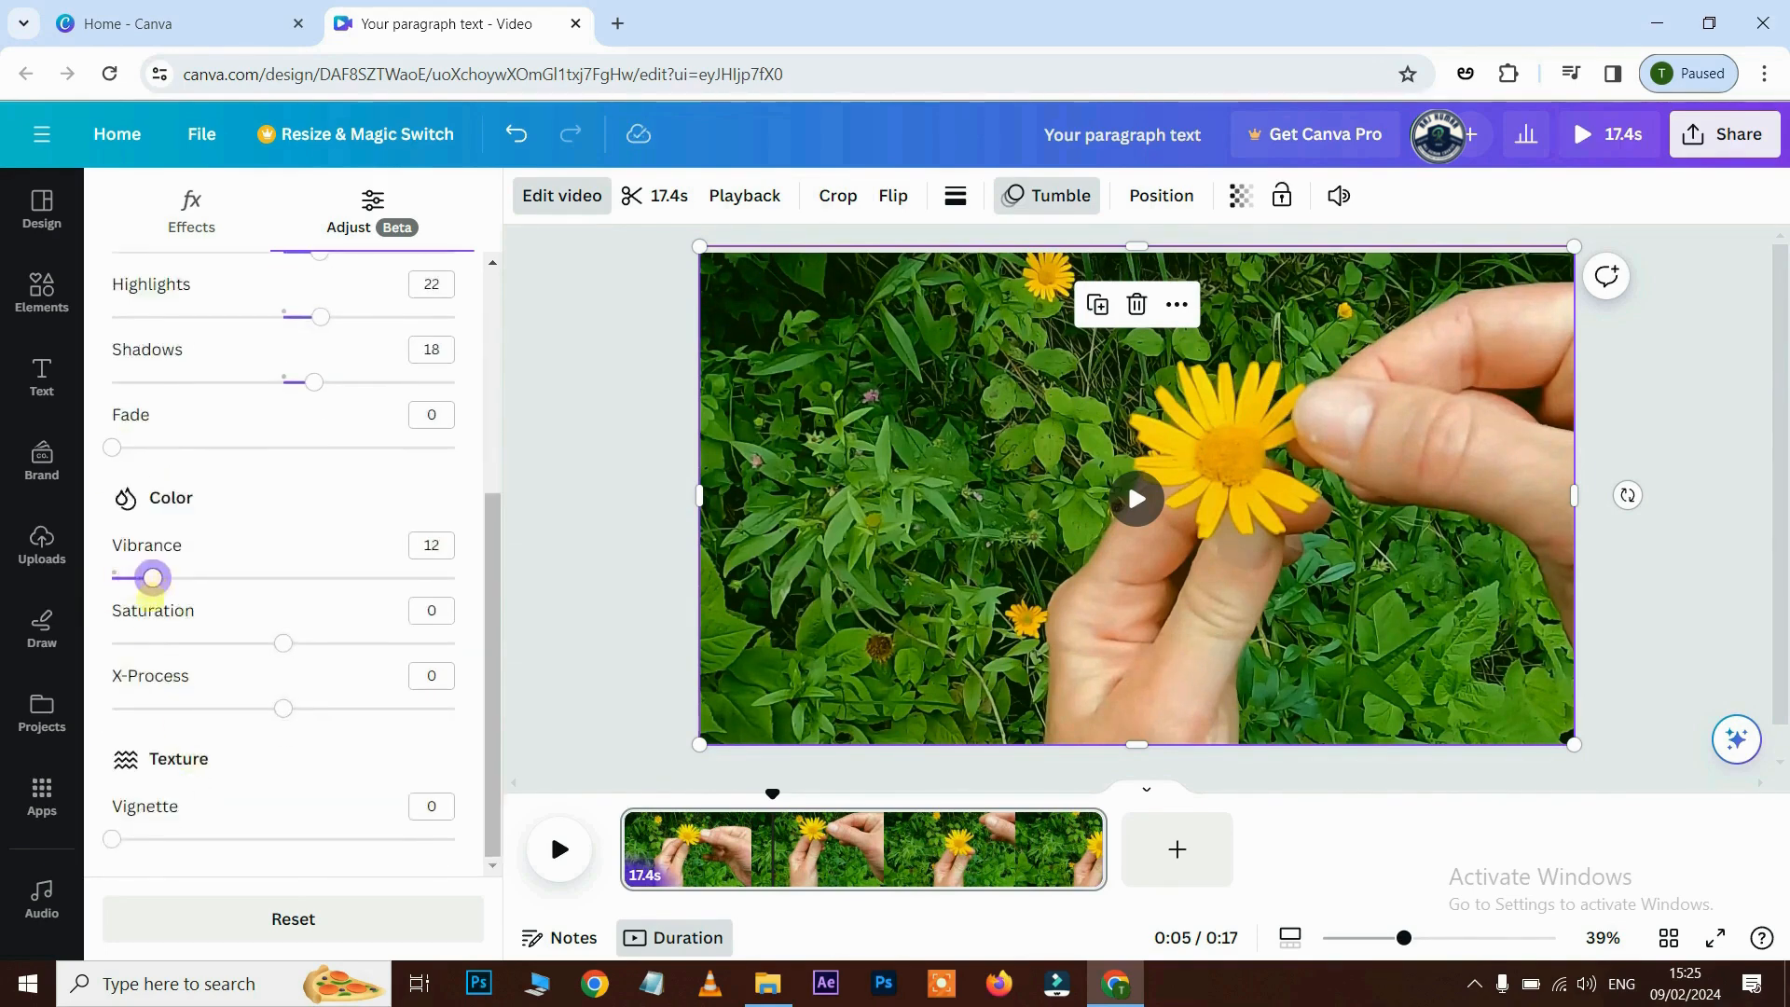
left_click_drag(282, 642, 332, 642)
left_click_drag(283, 708, 338, 707)
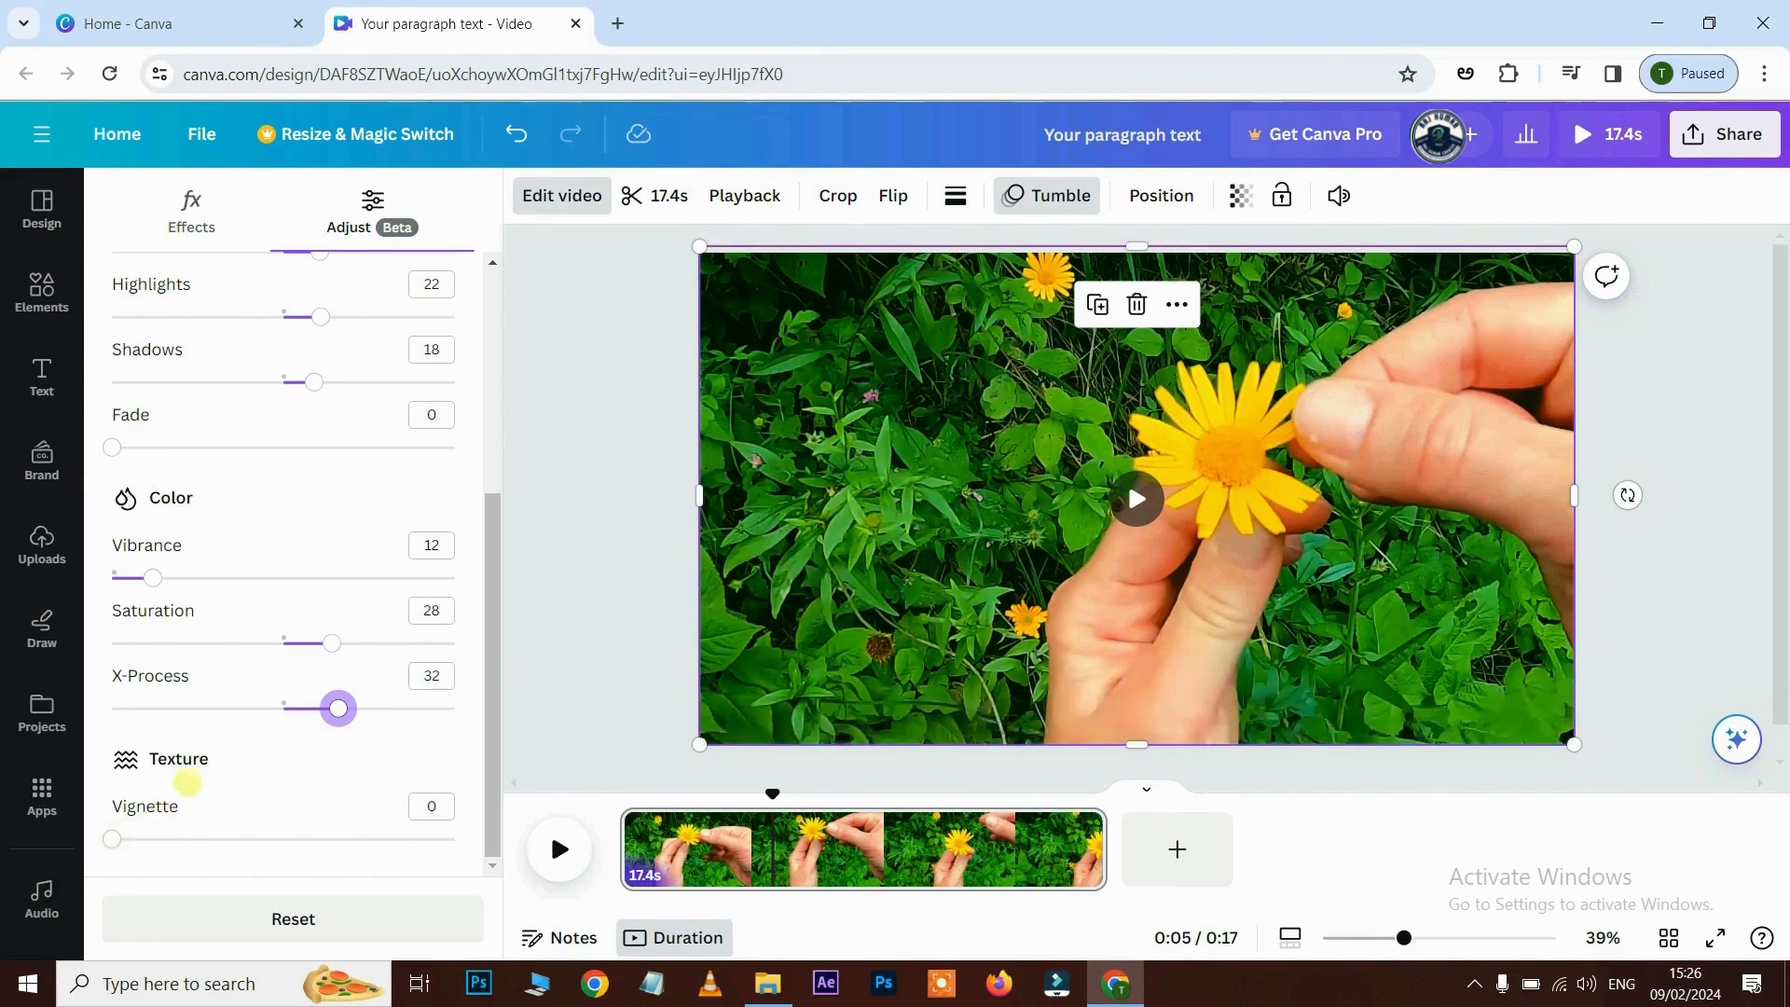
left_click_drag(112, 838, 457, 838)
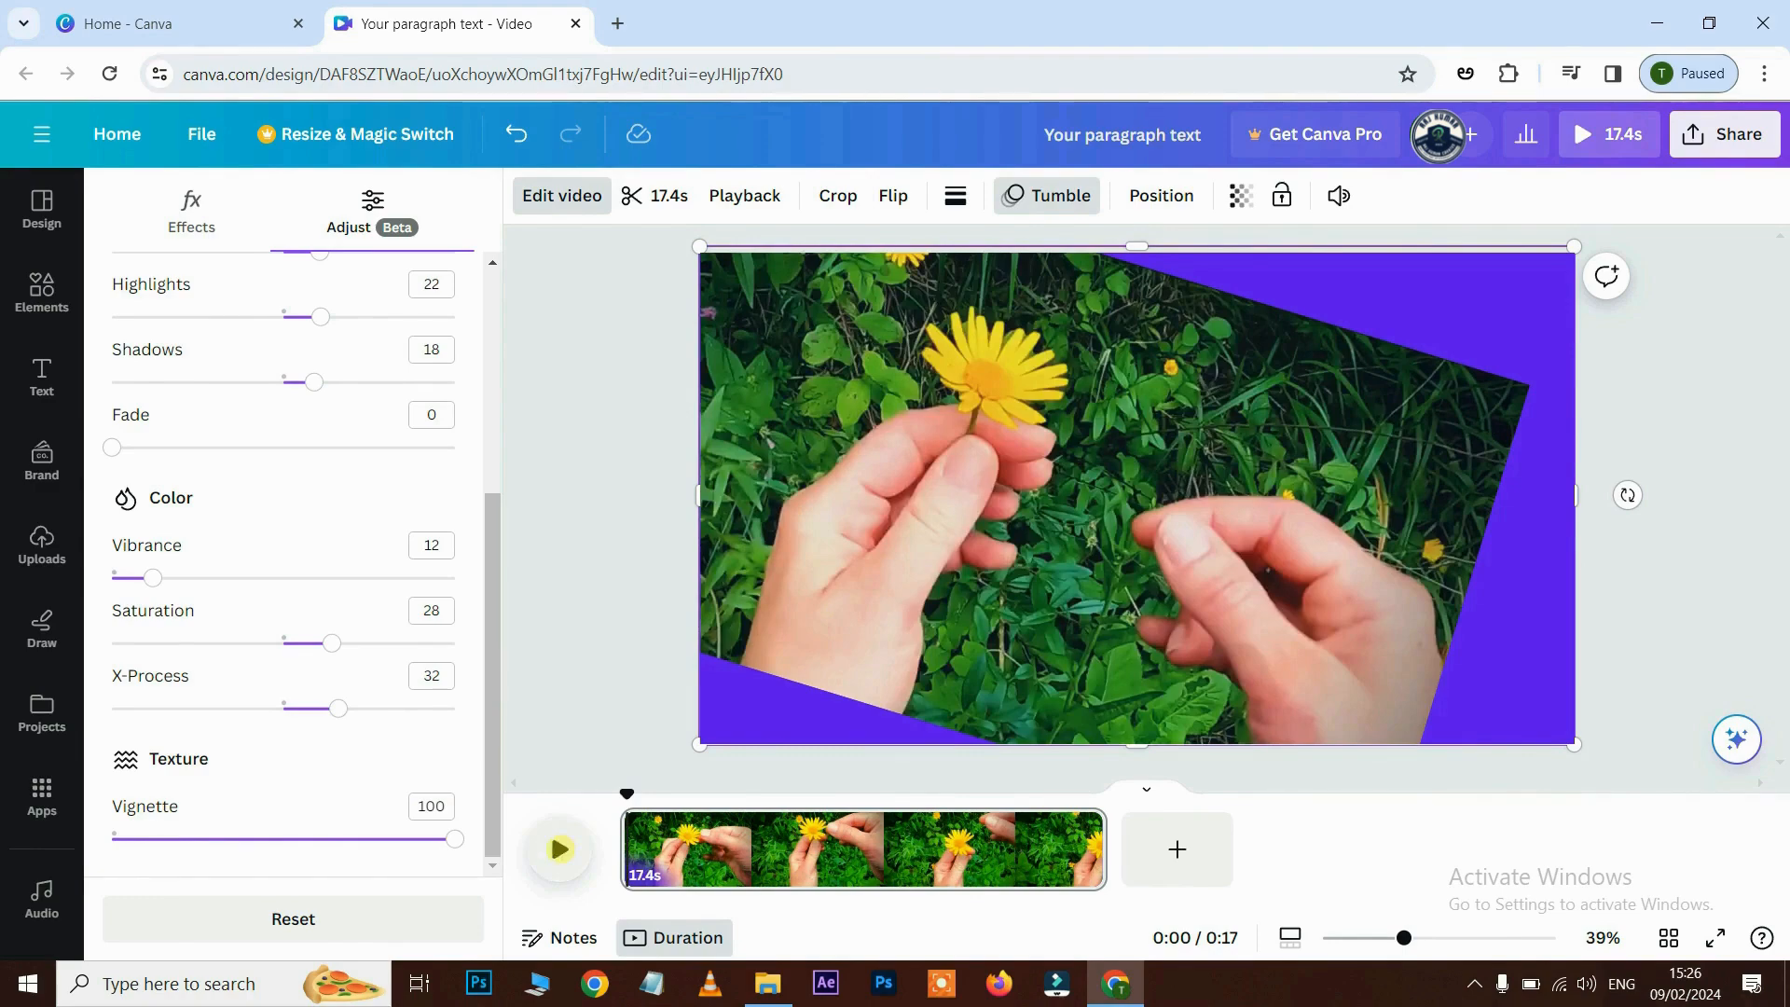
left_click(559, 848)
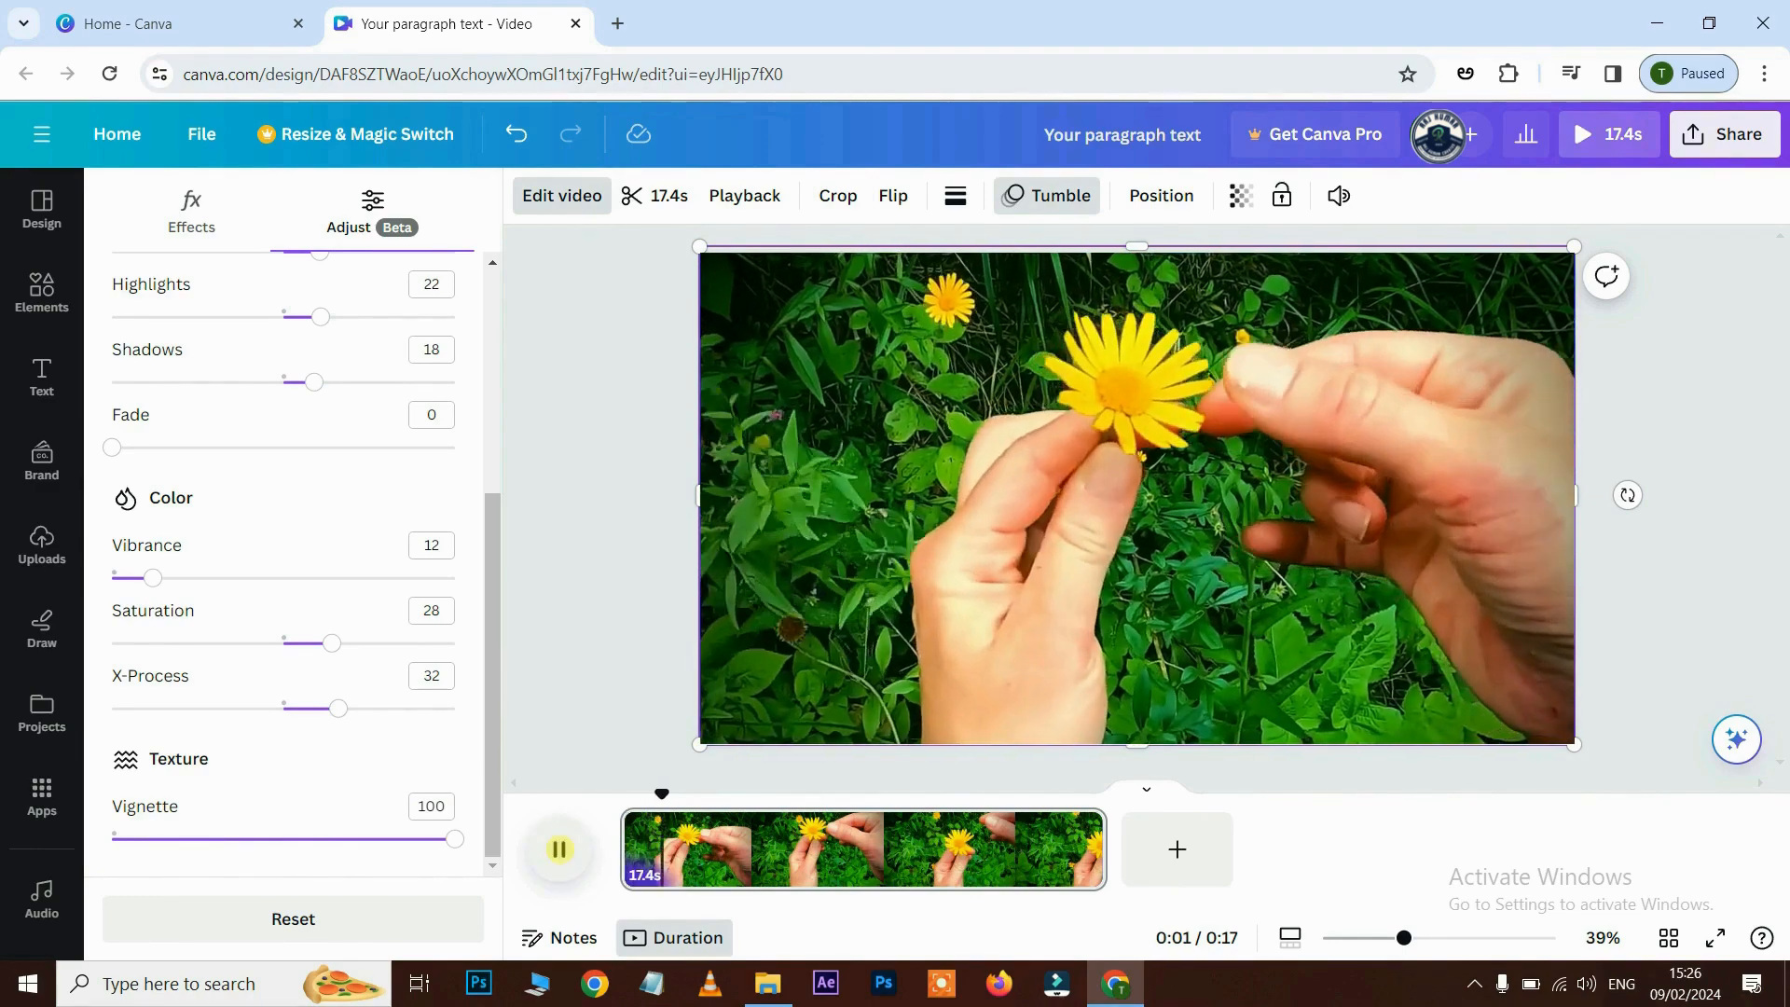
key("space")
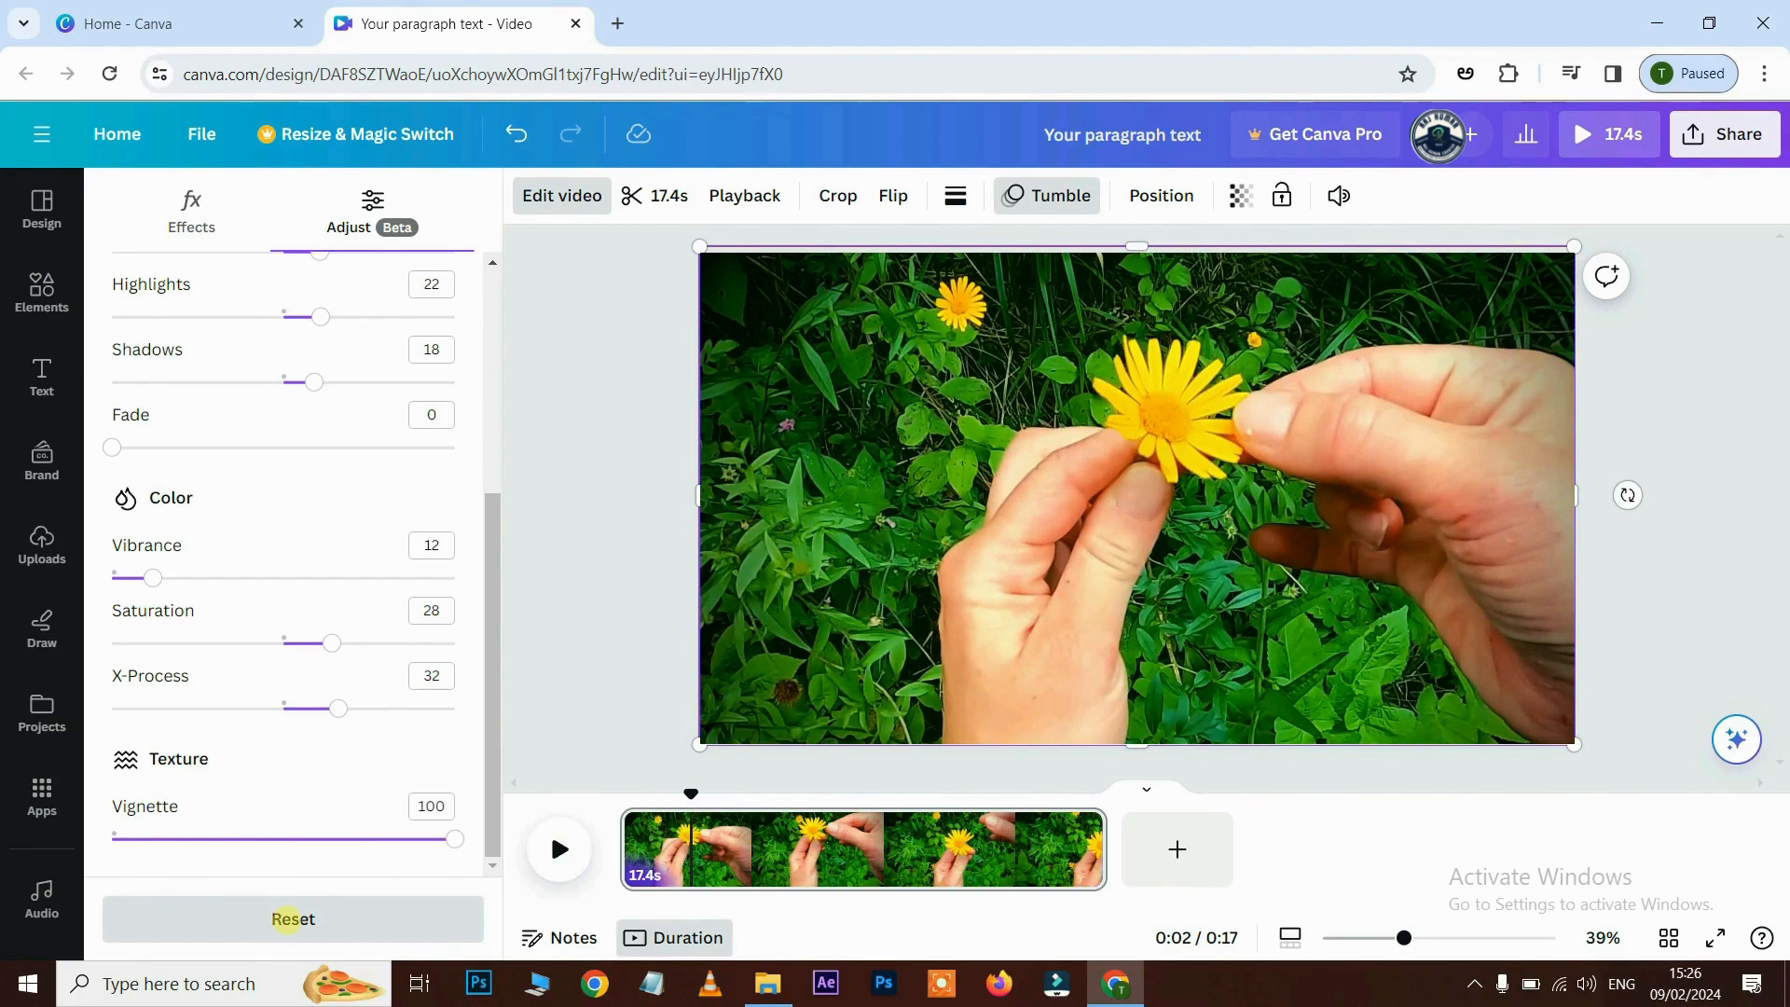
- Reset all colour adjustments to 0 and shrink the video in from all four sides
left_click(293, 919)
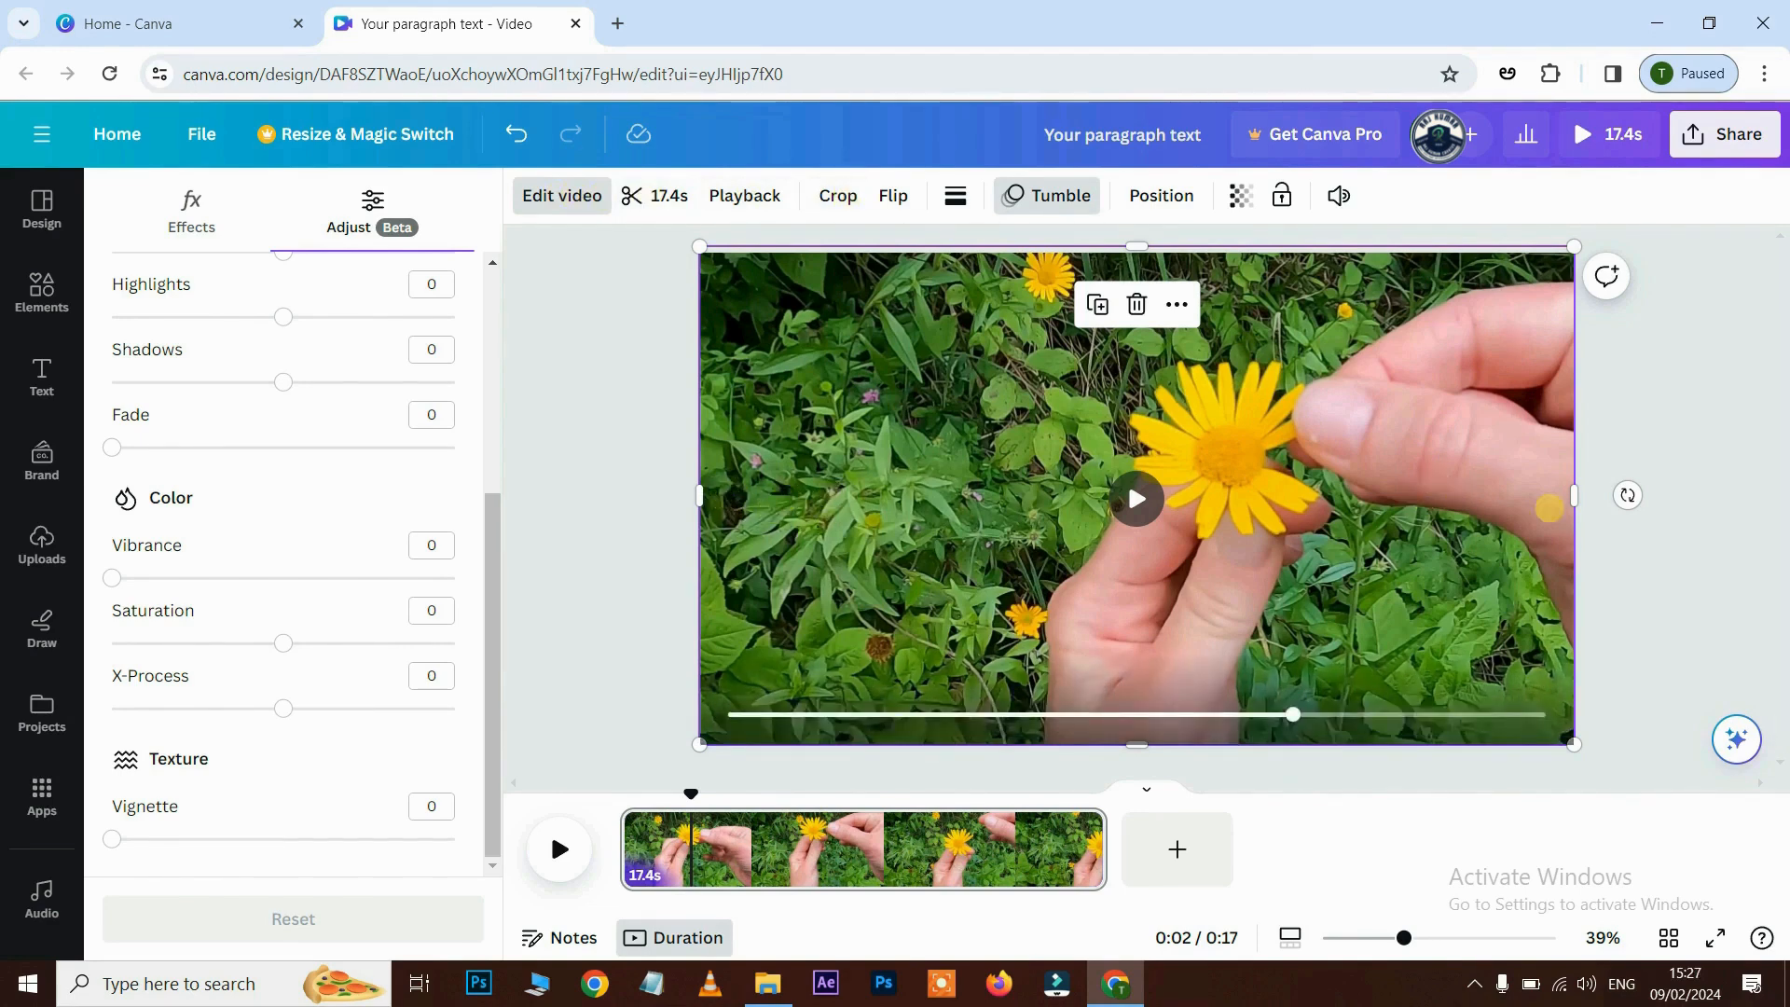
left_click_drag(1574, 495, 1447, 496)
left_click_drag(700, 495, 819, 495)
left_click_drag(1133, 246, 1139, 342)
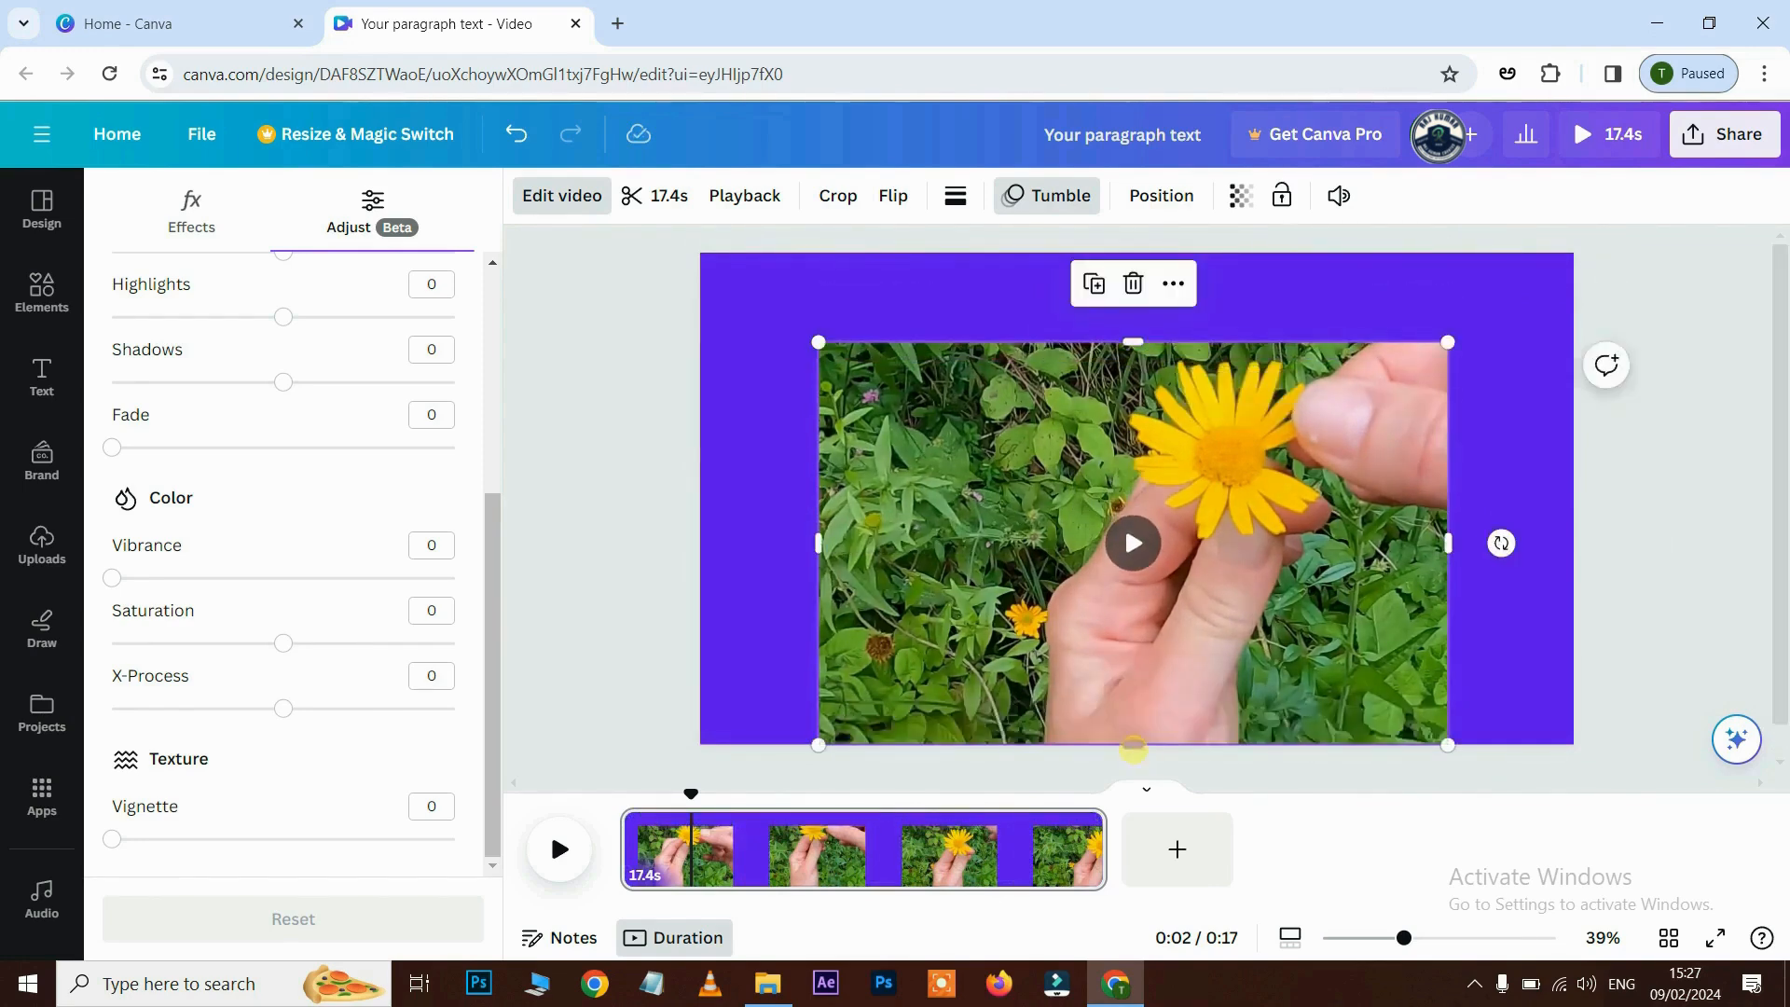
left_click_drag(1136, 743, 1139, 704)
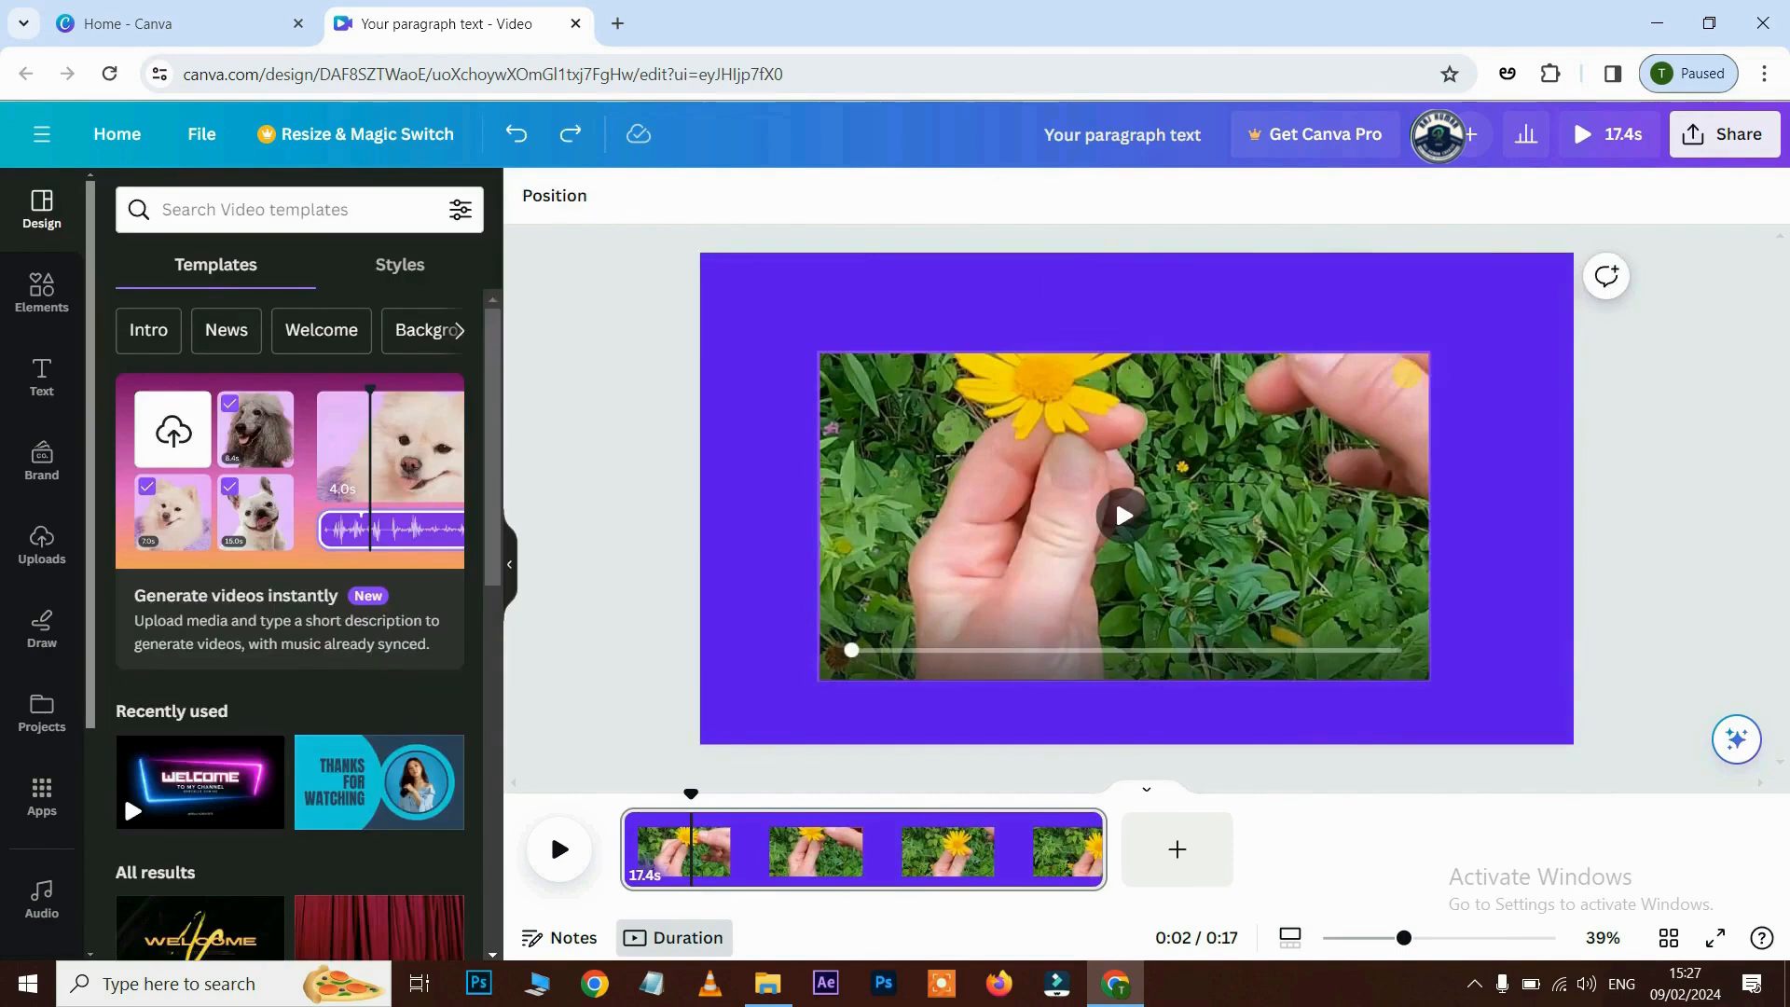
- Enlarge the video to fill the purple frame, undoing two resizes to restore full width
left_click(1417, 367)
left_click_drag(1427, 351, 1611, 238)
left_click_drag(819, 681, 687, 750)
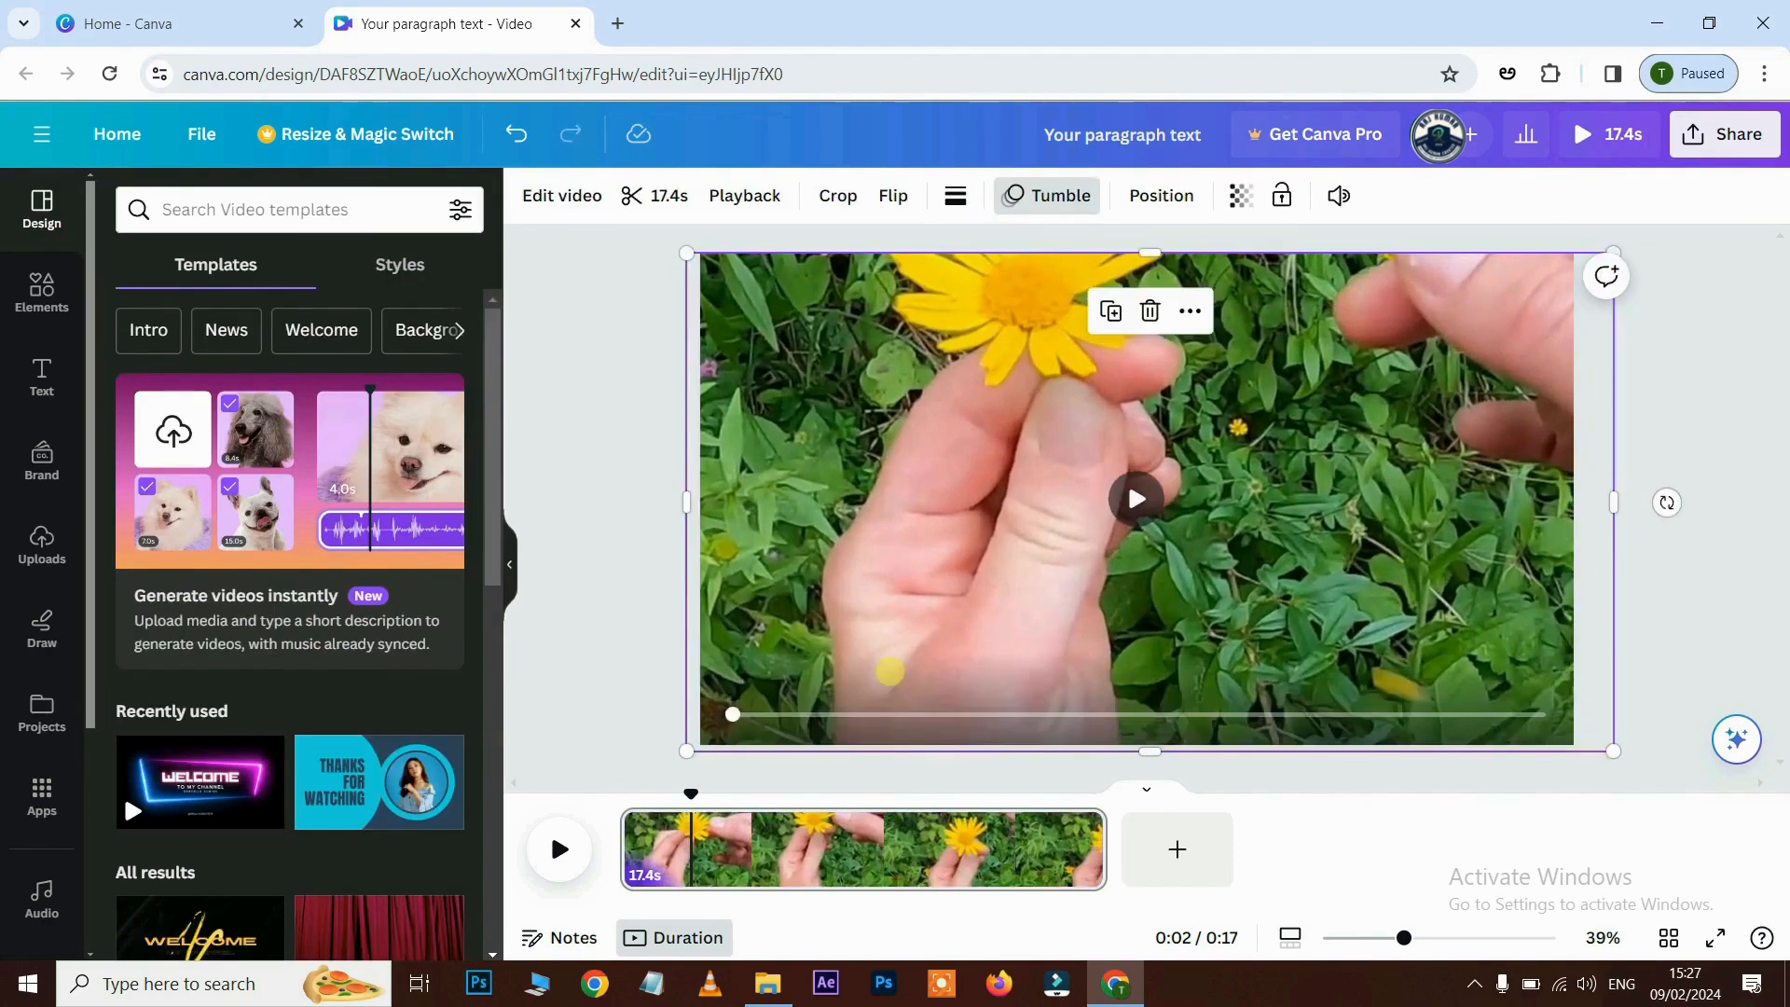
key("ctrl+z")
key("ctrl+z")
key("ctrl+z")
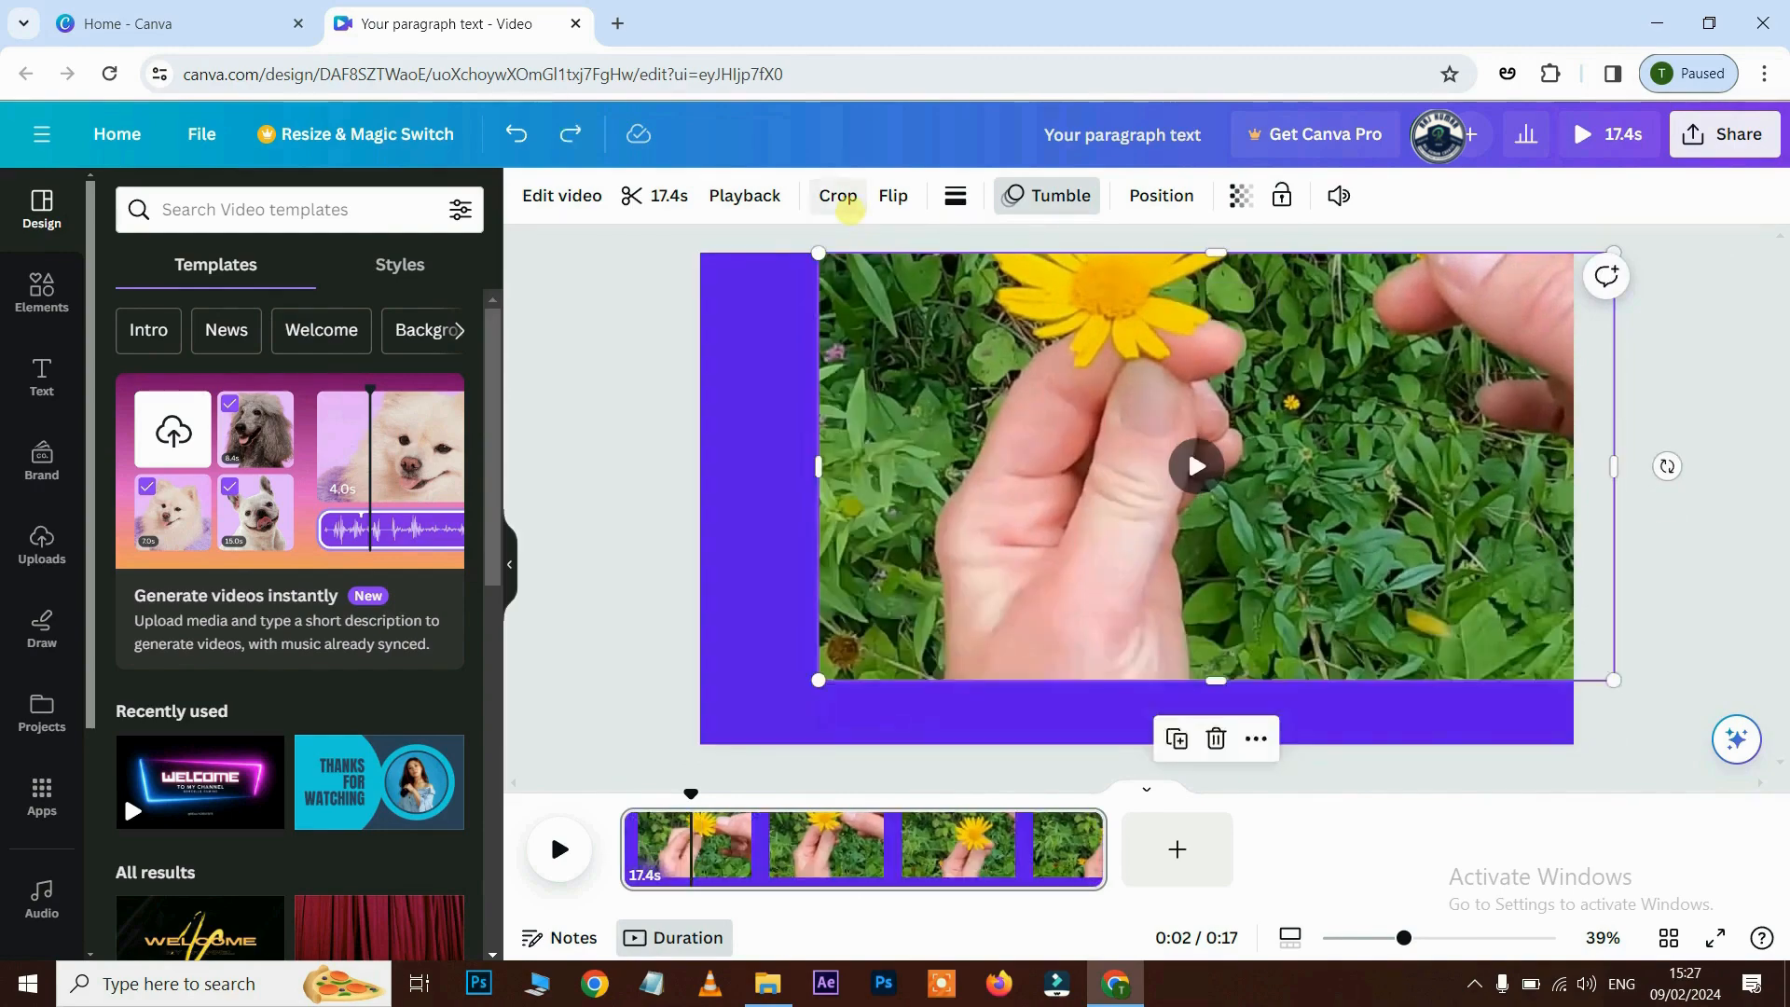
key("ctrl+z")
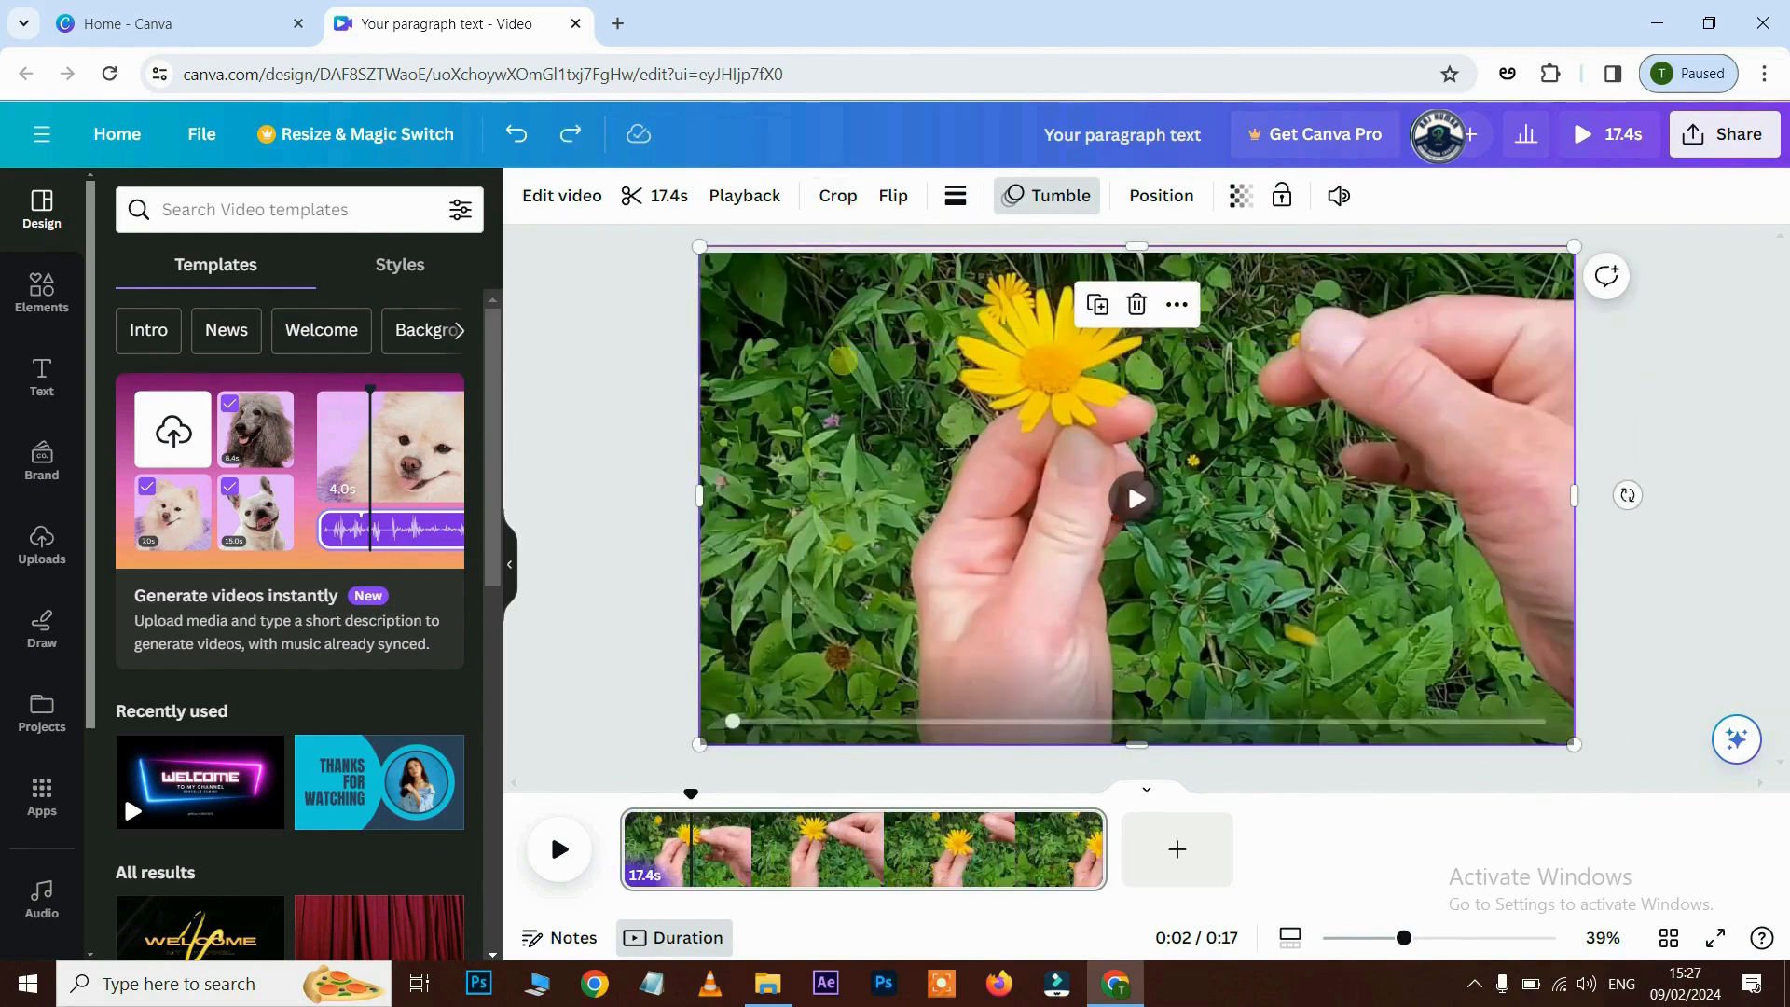
left_click(838, 193)
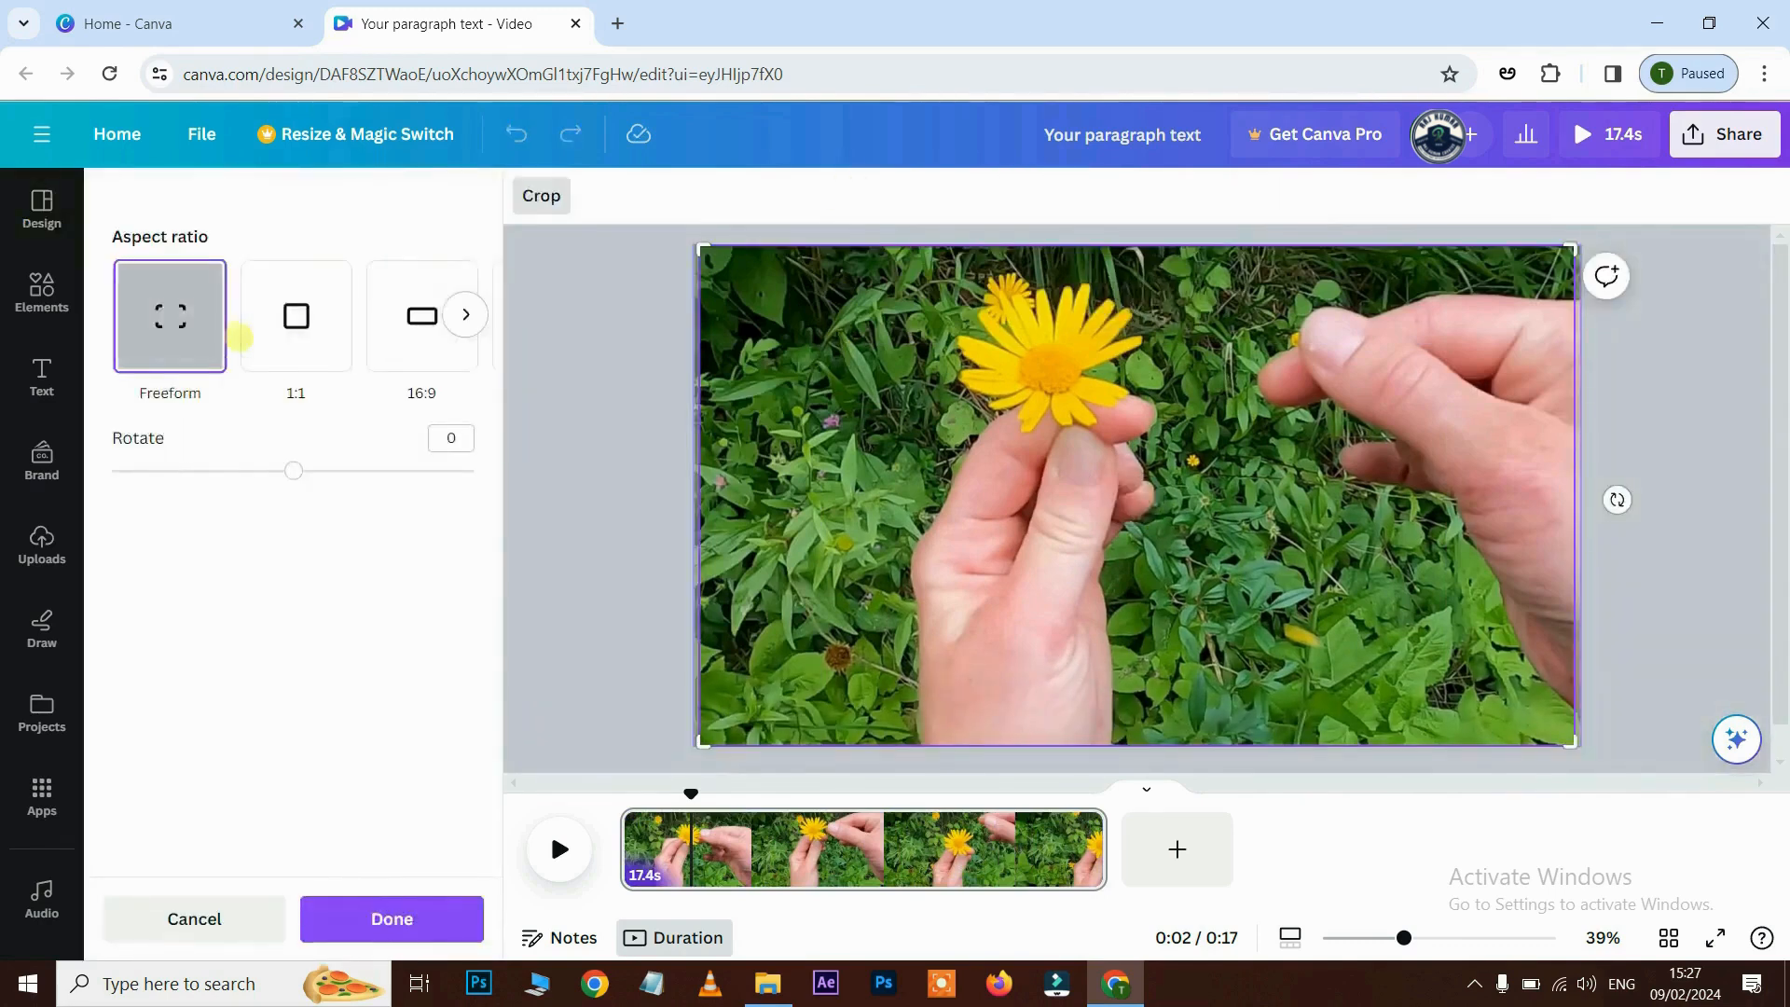
left_click(317, 306)
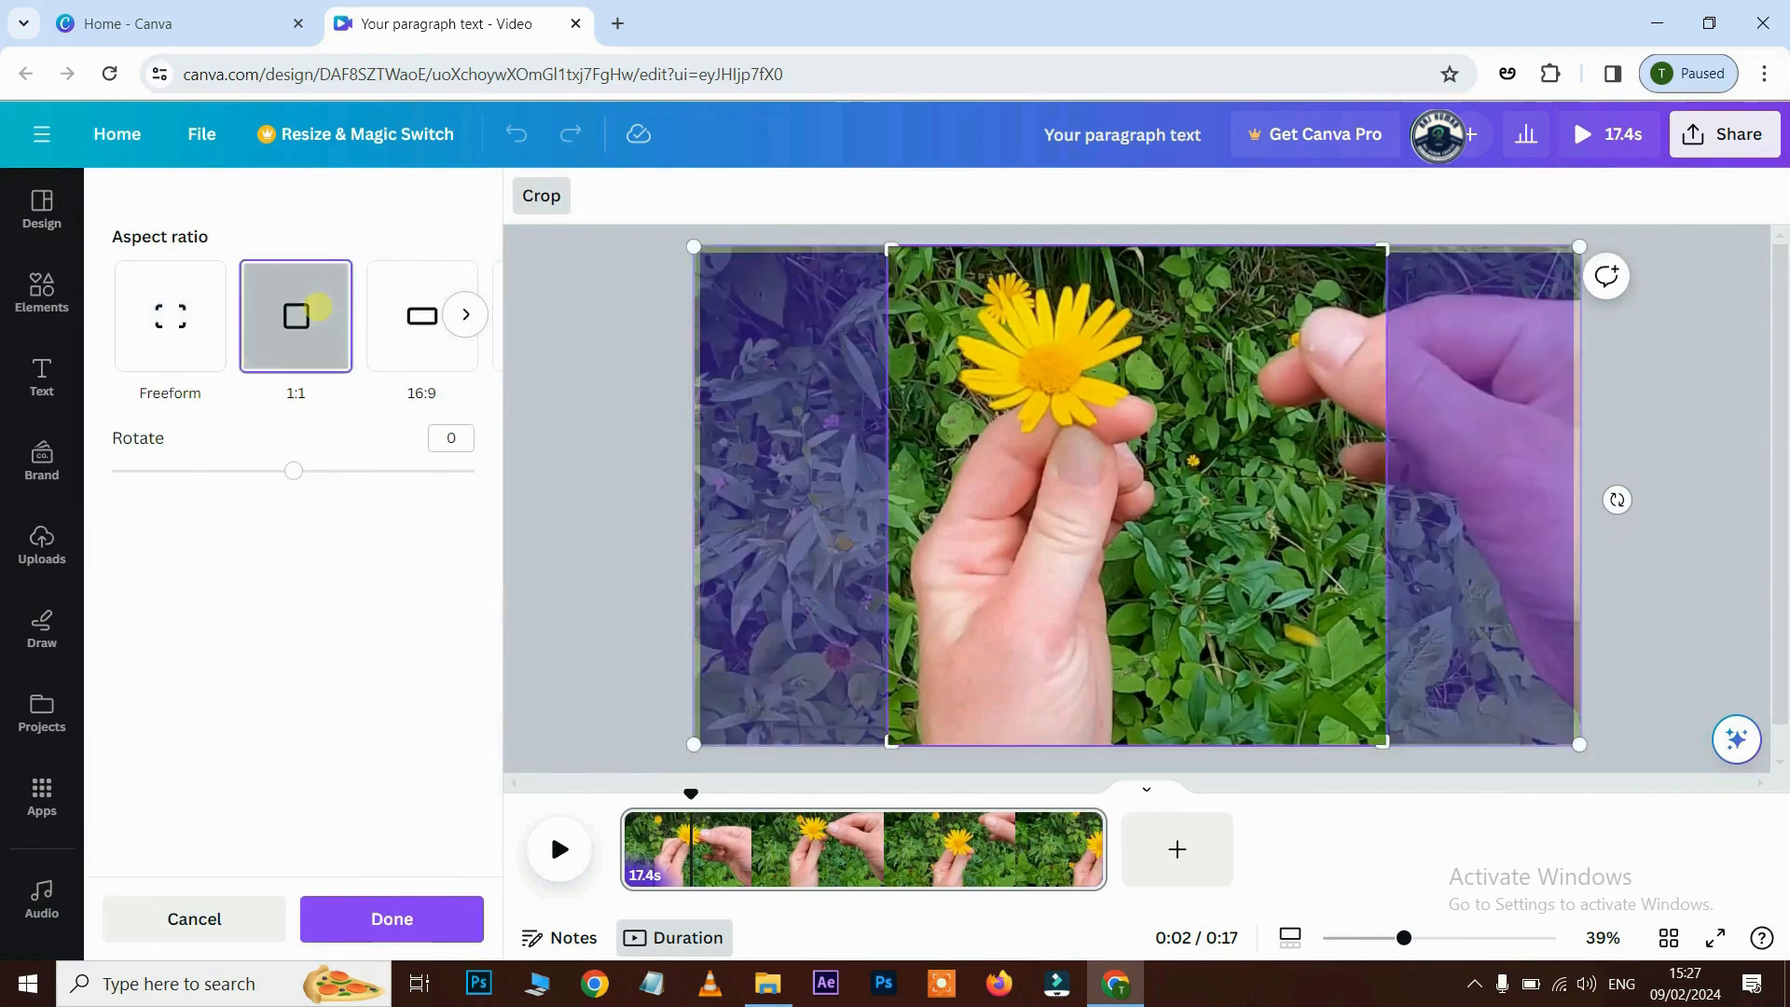
left_click(410, 330)
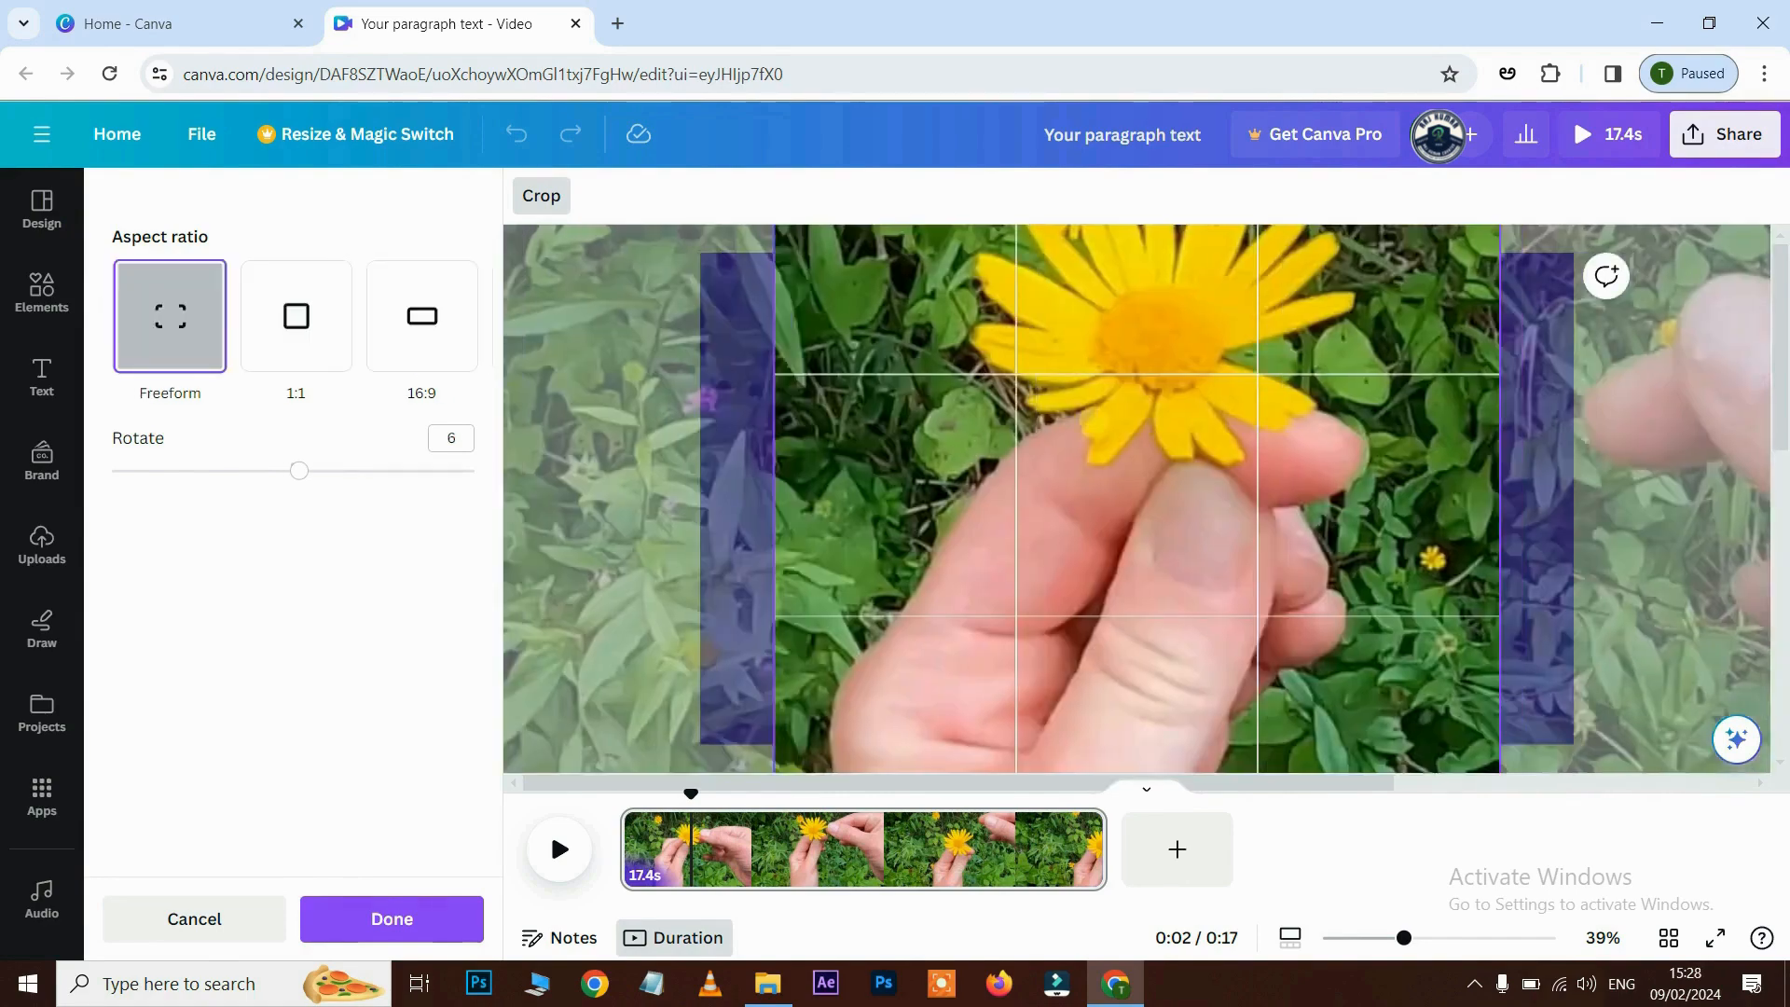
left_click_drag(1445, 639, 1327, 634)
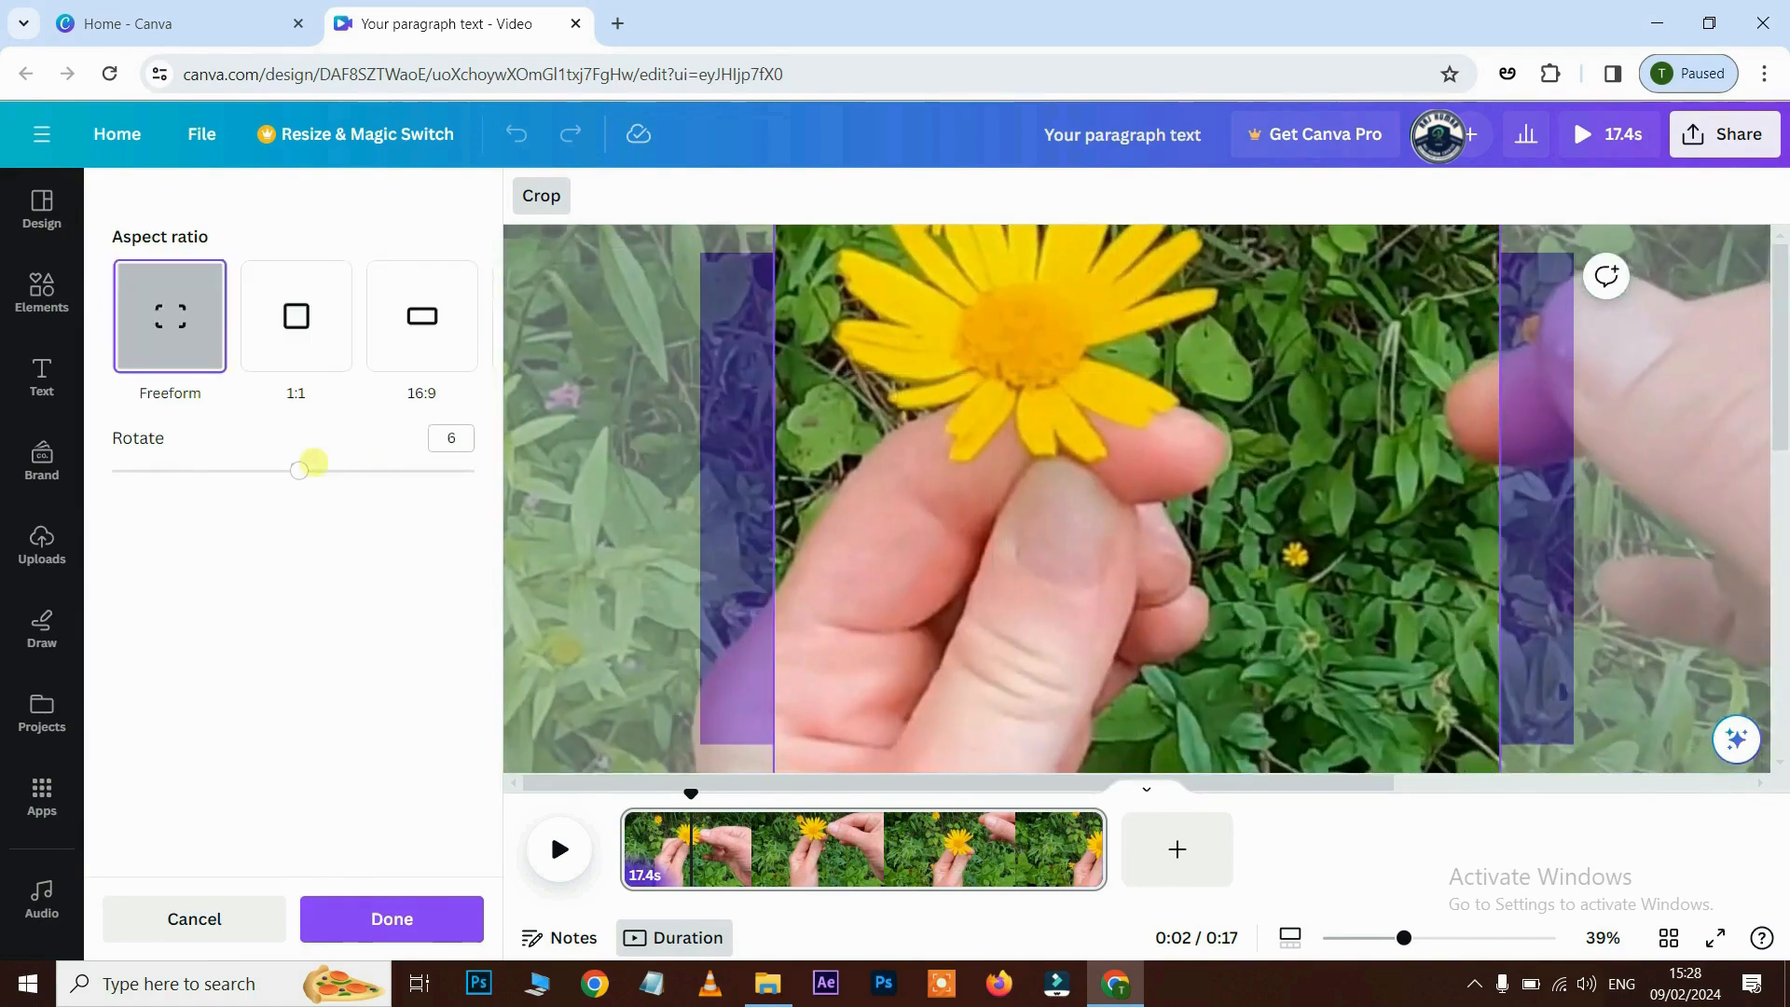
left_click_drag(299, 469, 309, 470)
left_click_drag(1133, 391, 1163, 541)
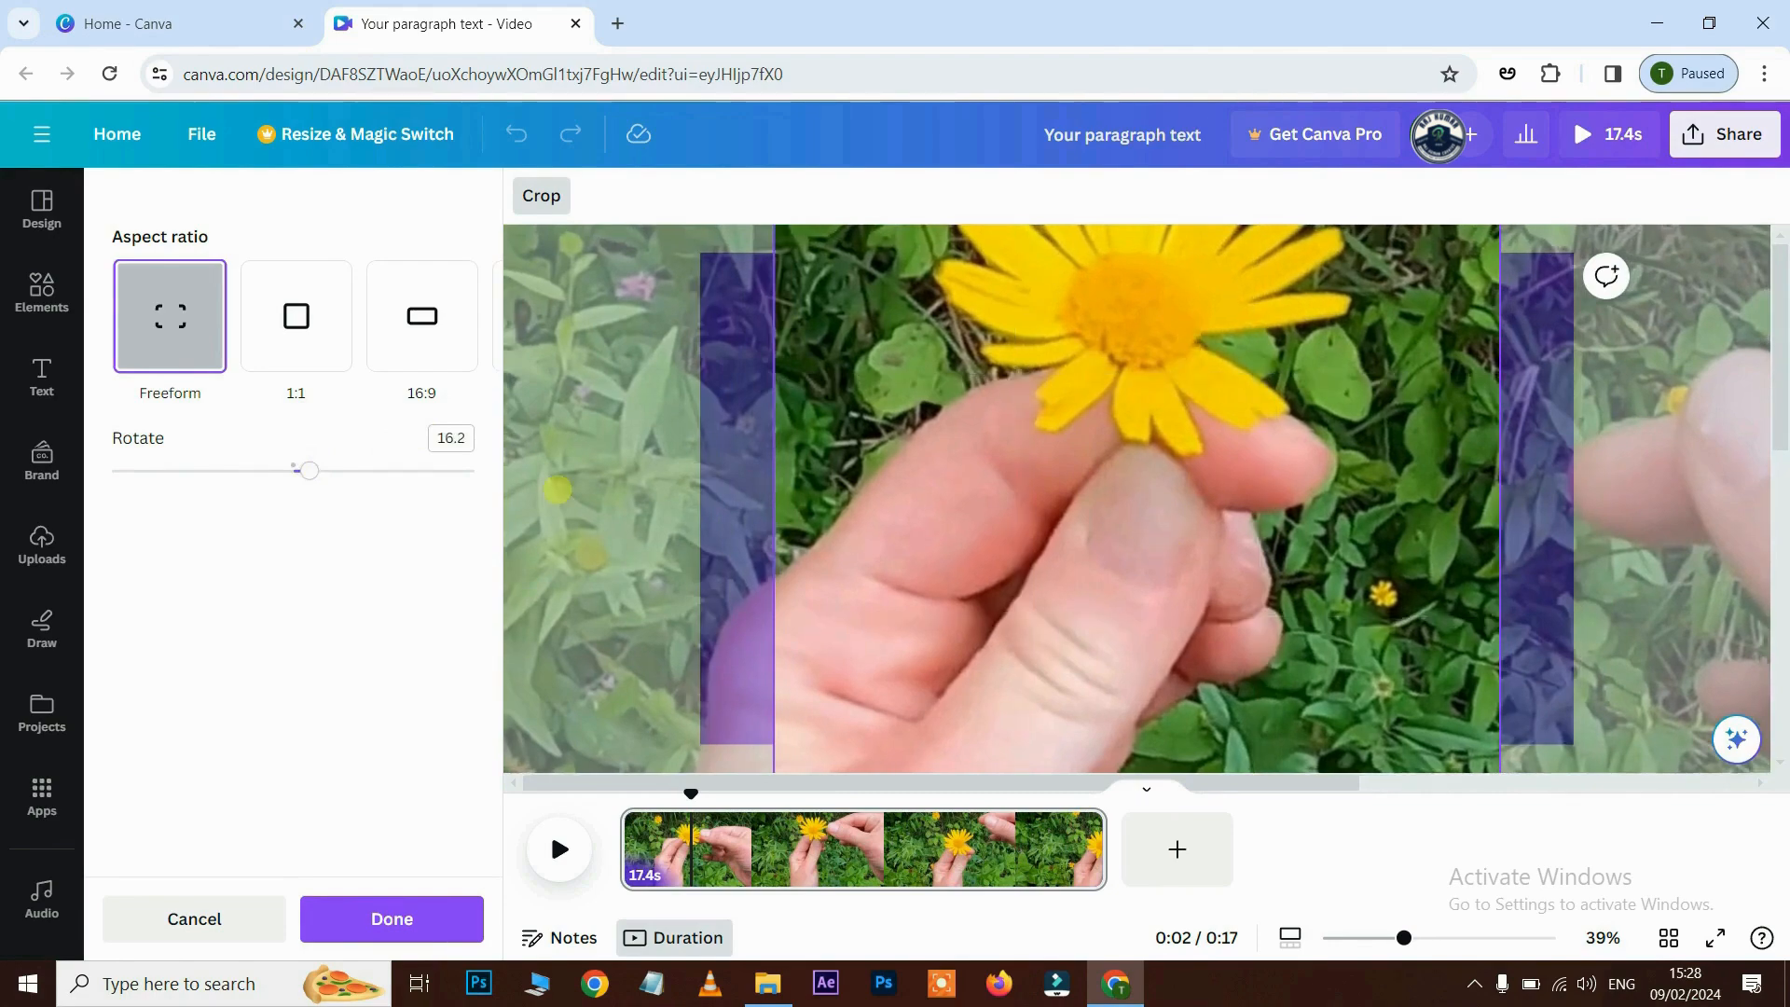
left_click(191, 919)
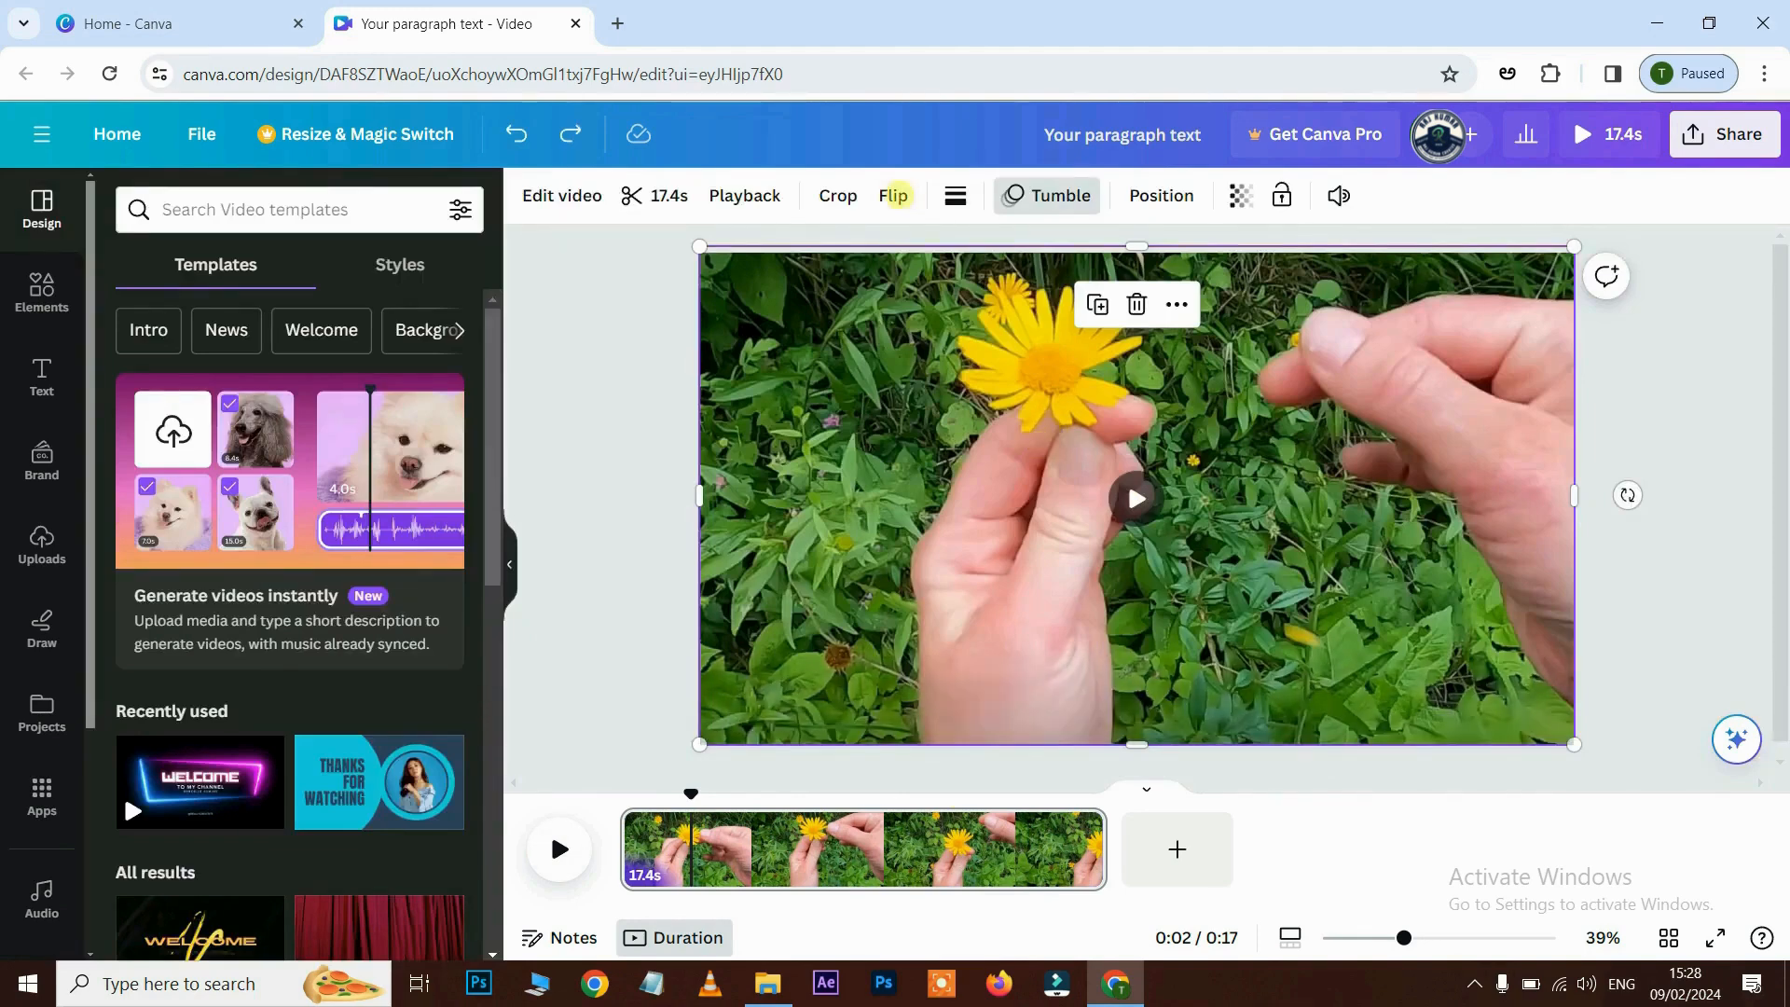
- Flip the flower clip horizontally and vertically and back, then bring up its animation choices
left_click(894, 195)
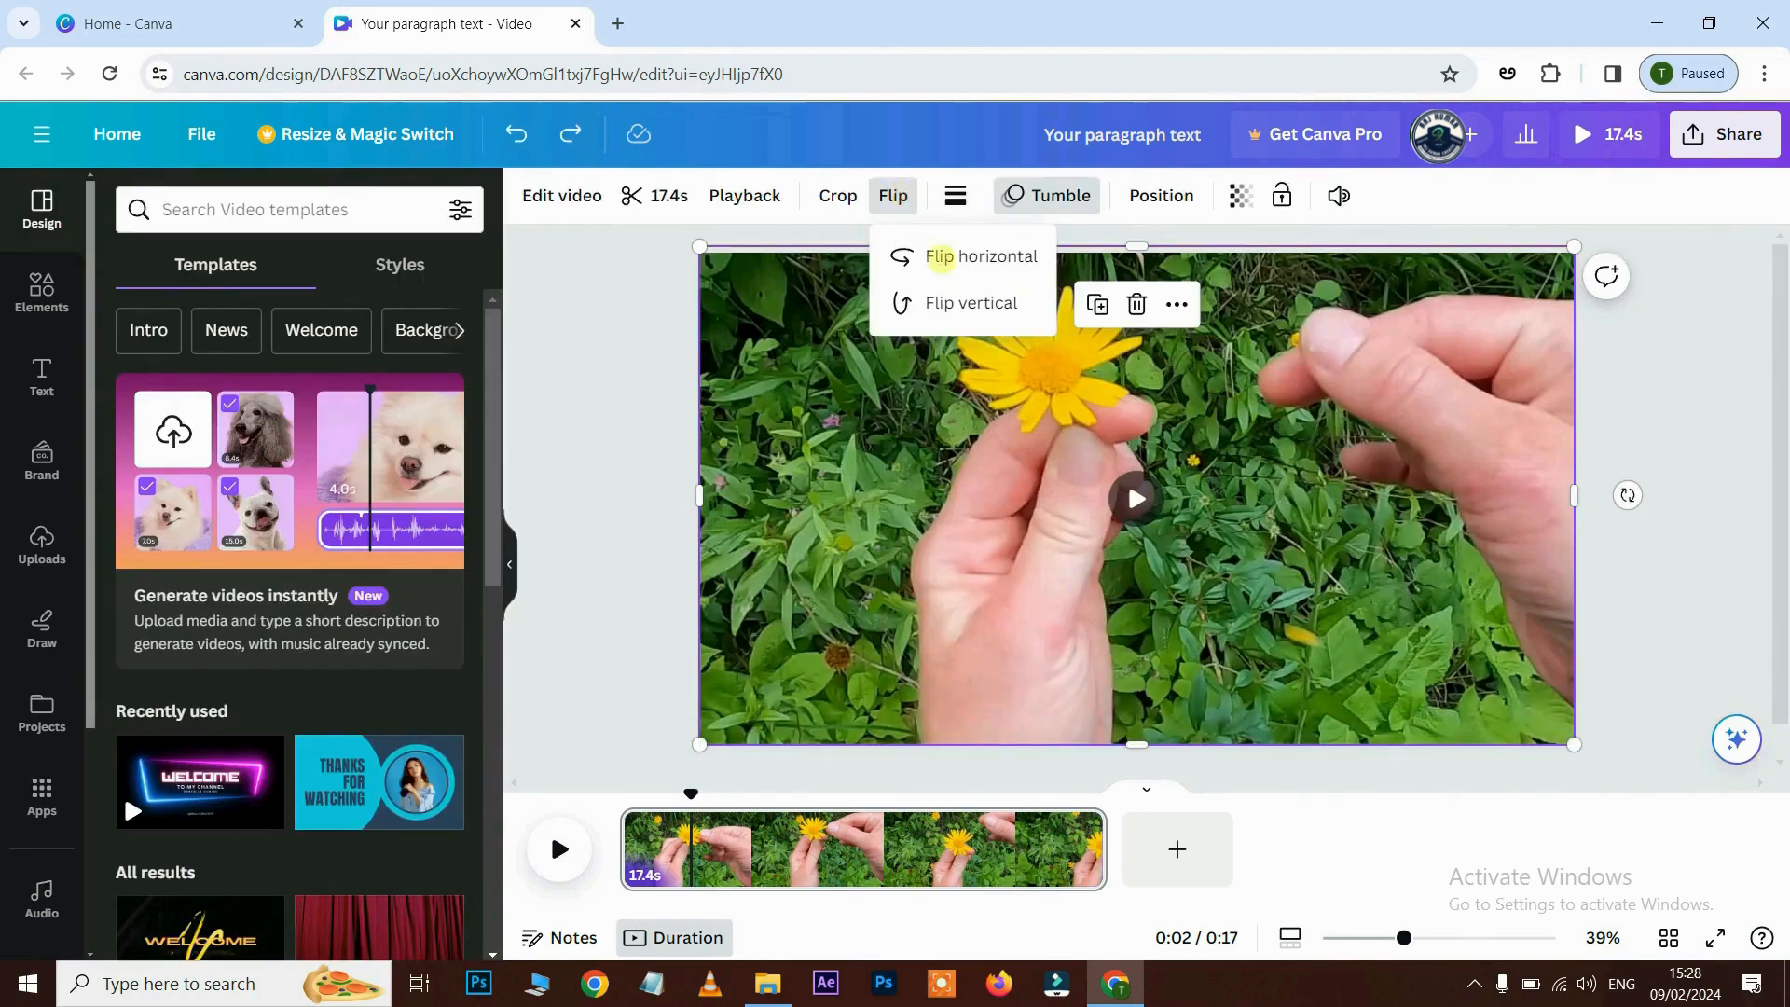
left_click(939, 255)
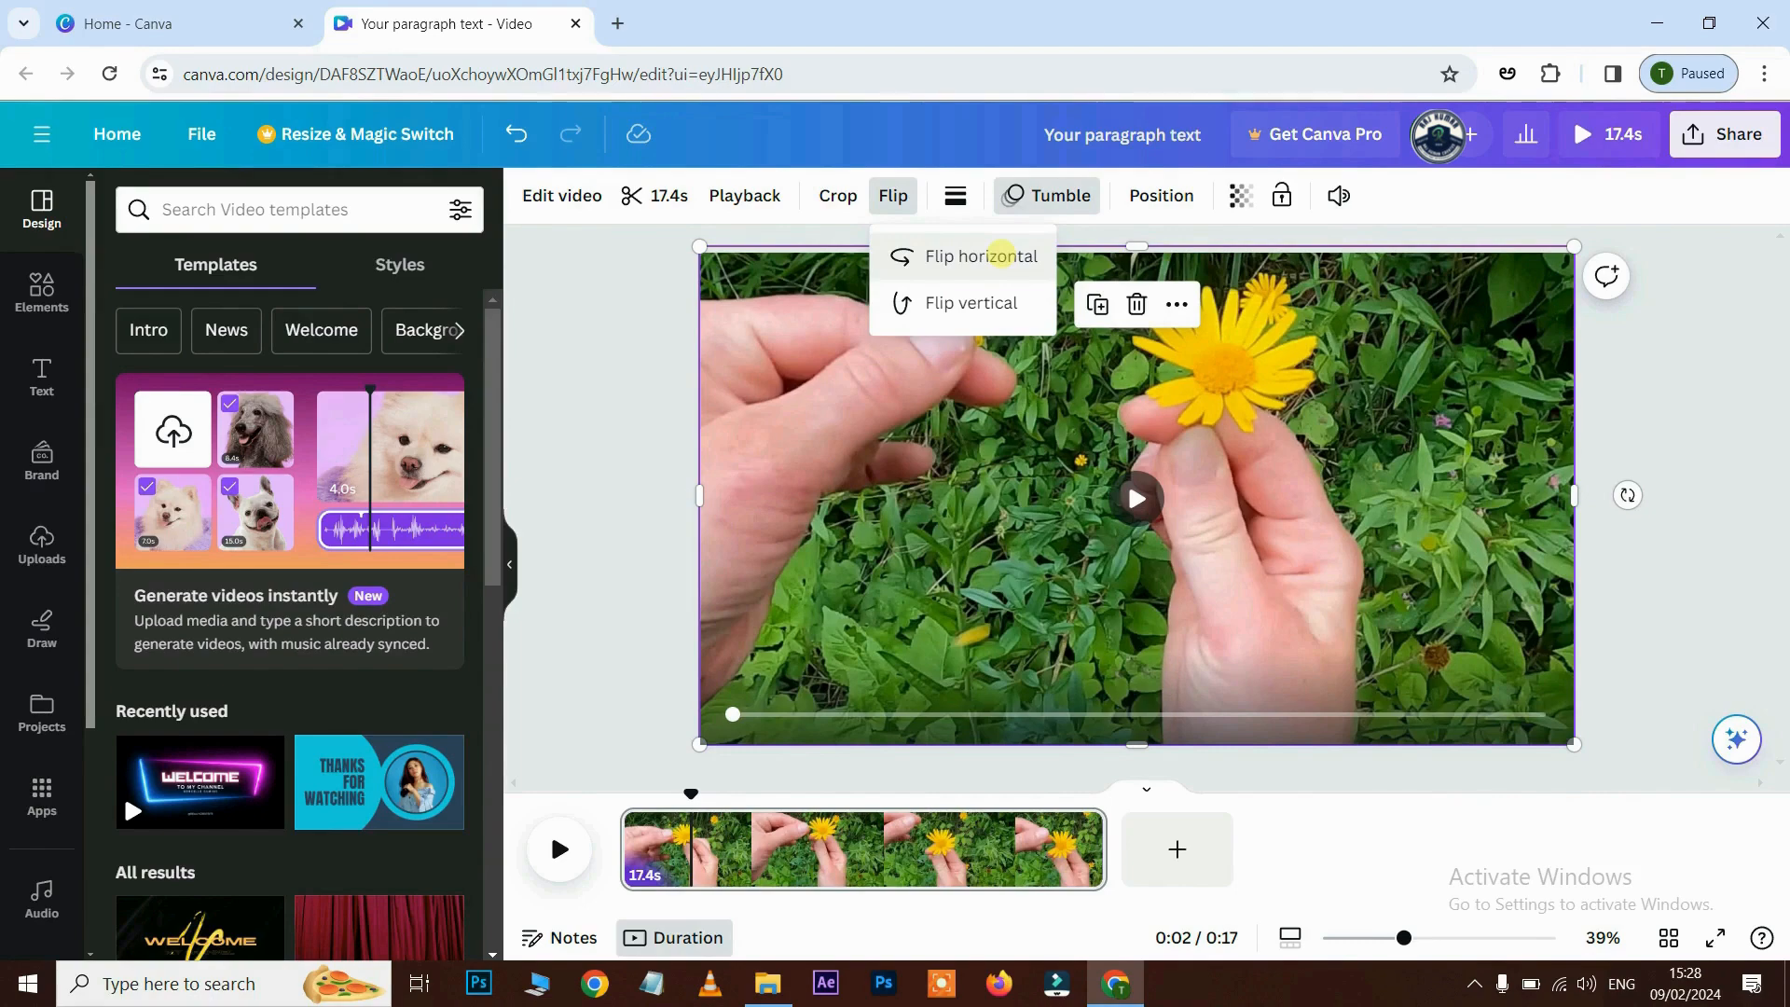
left_click(1001, 255)
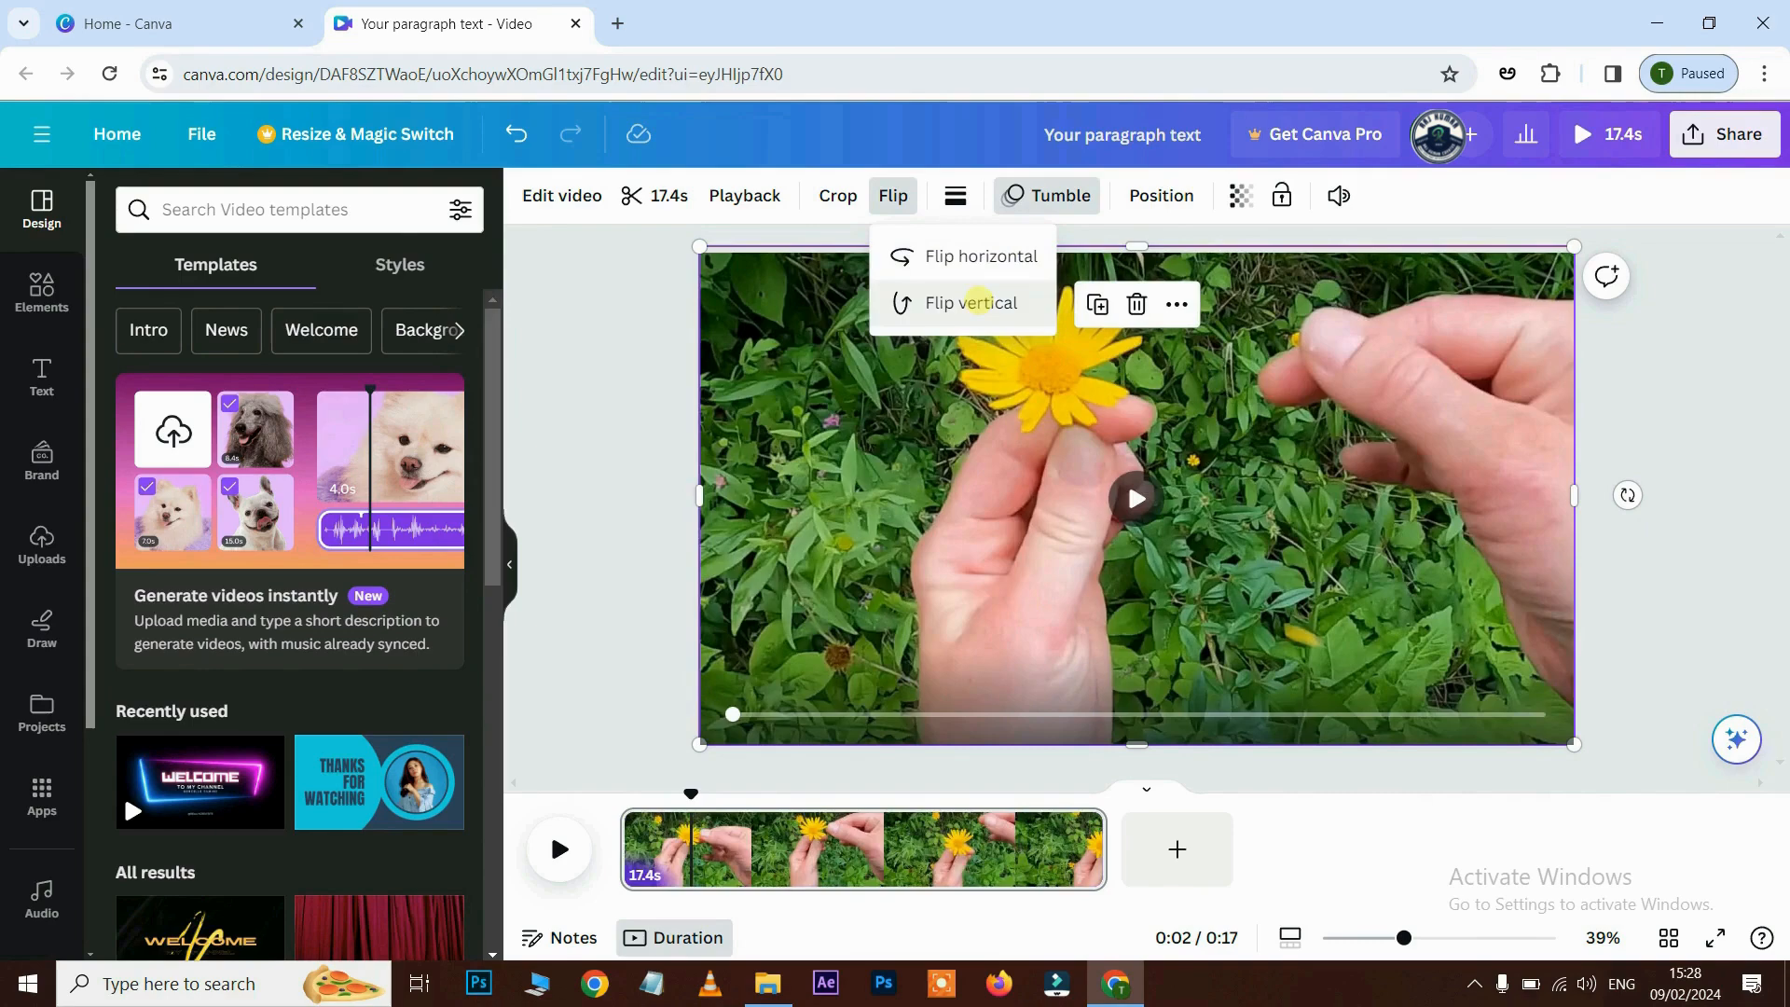
left_click(976, 300)
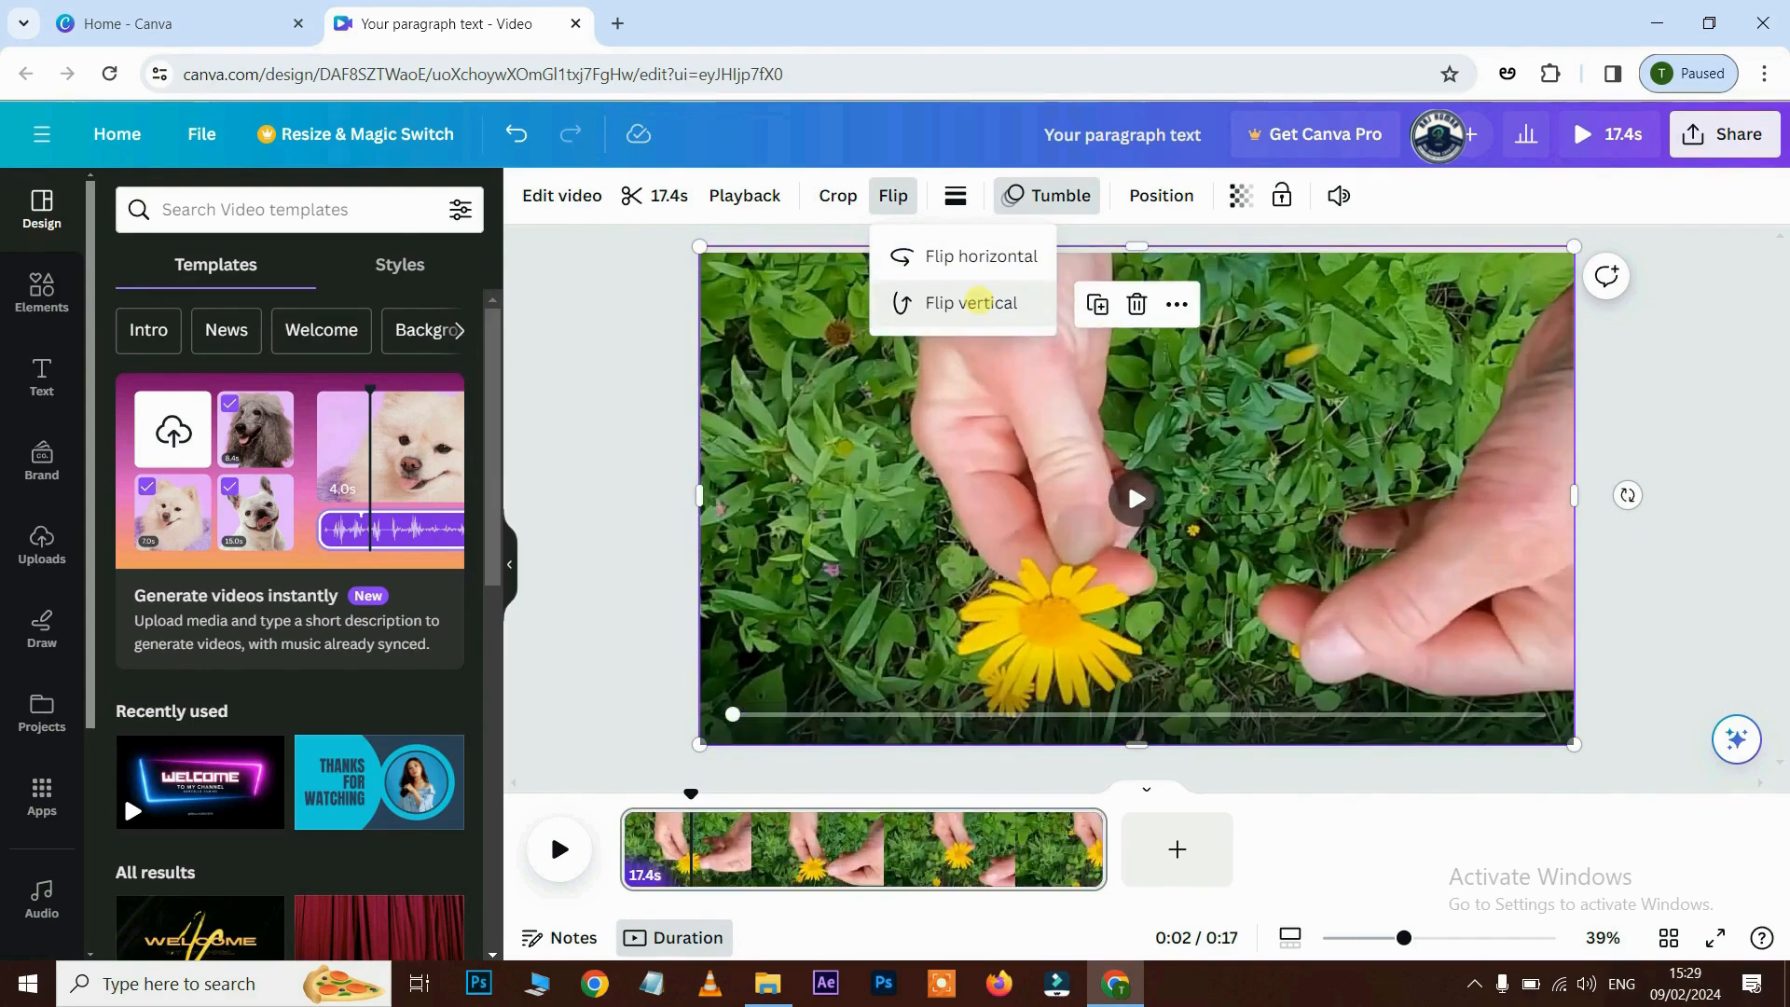
left_click(976, 302)
left_click(1047, 196)
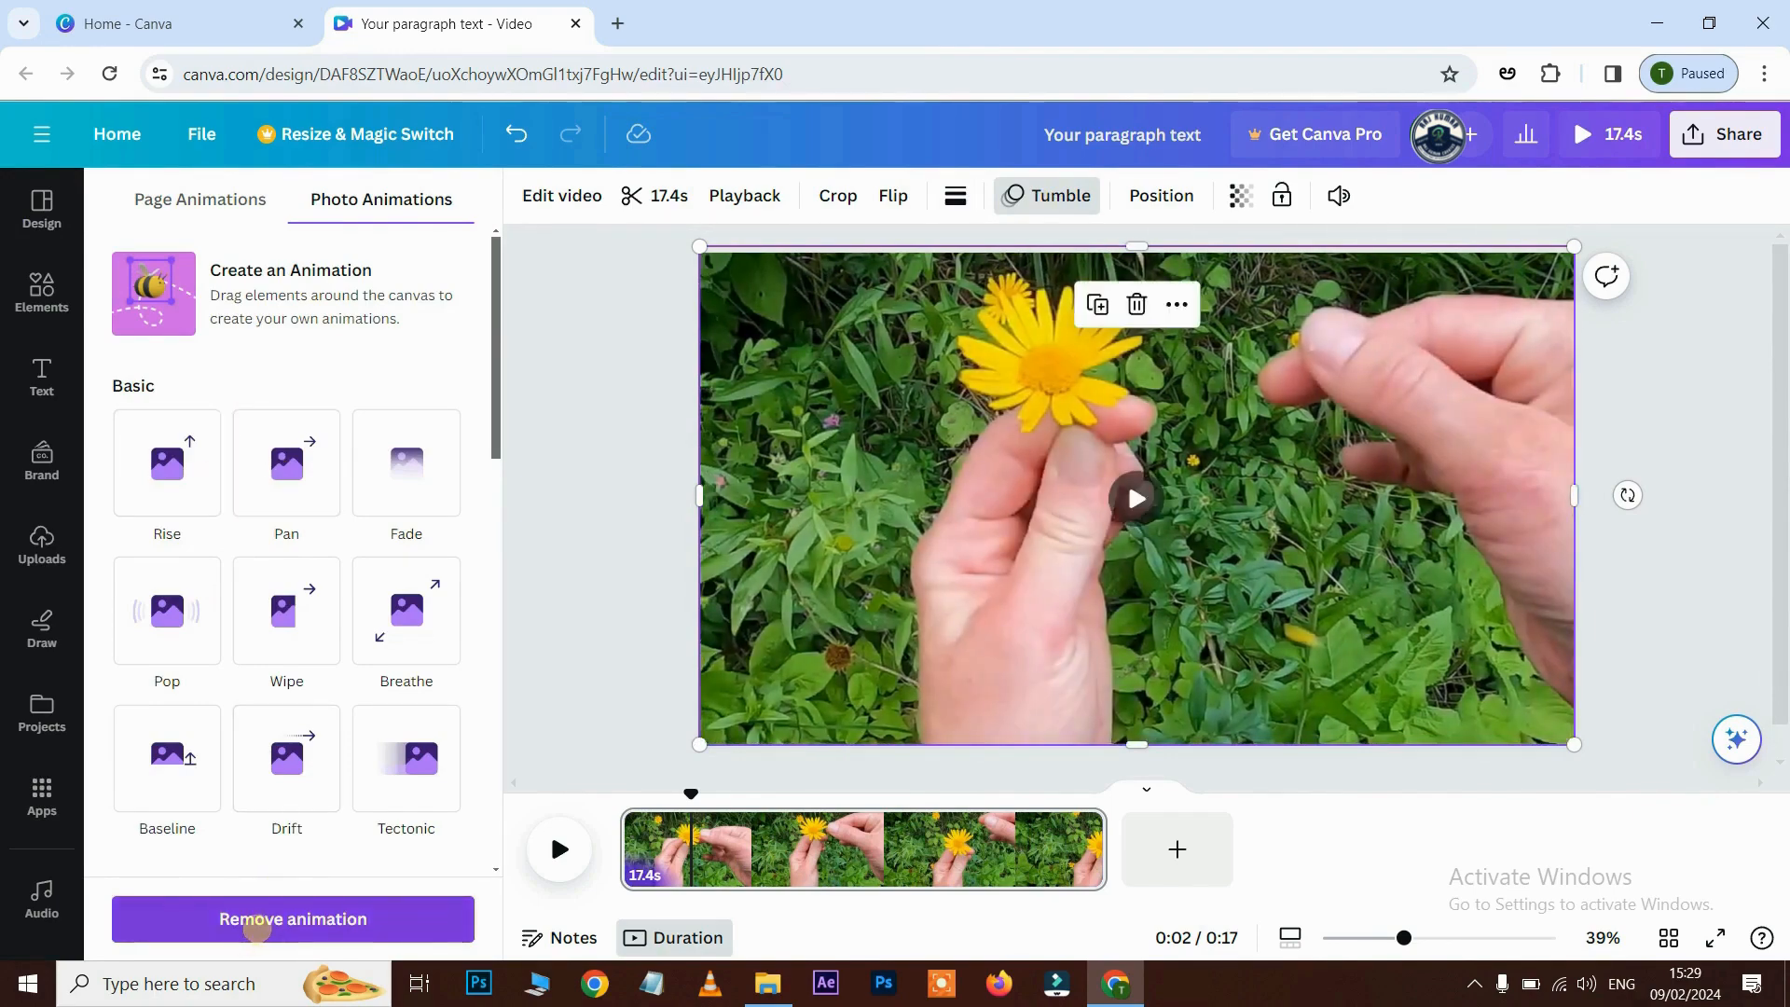
- Remove the Tumble animation from the clip and show the Position panel's Layers list
left_click(264, 920)
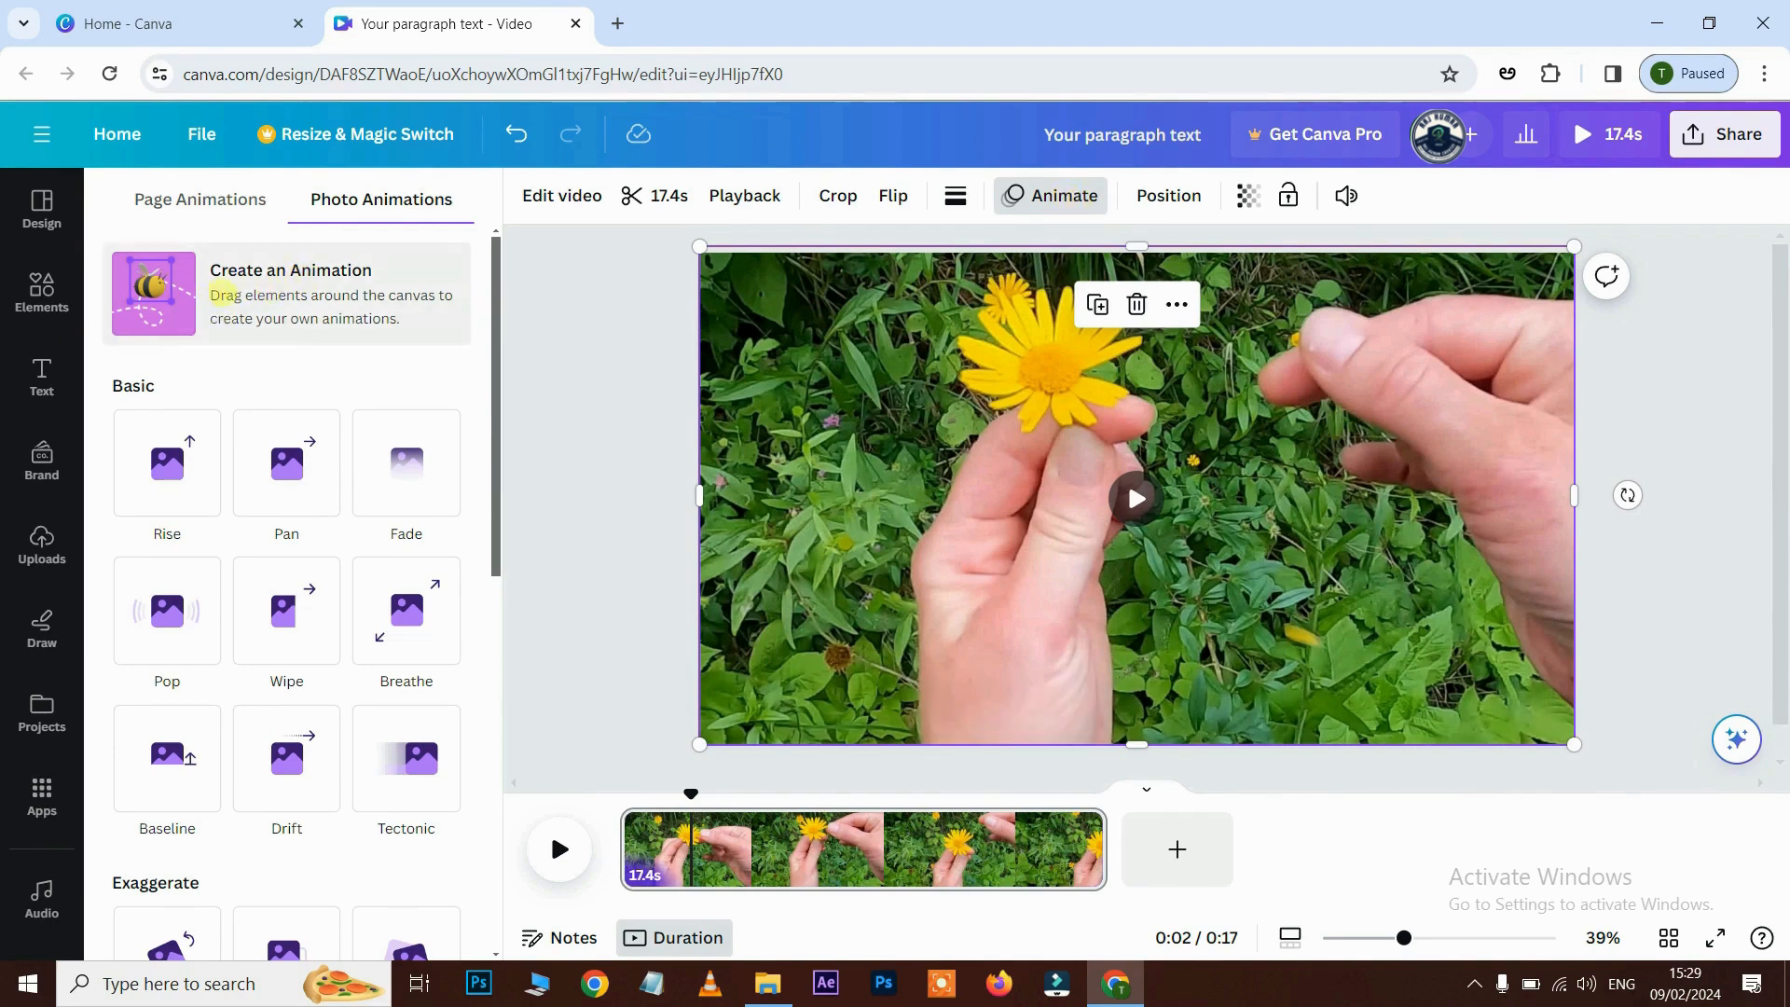
left_click(1169, 196)
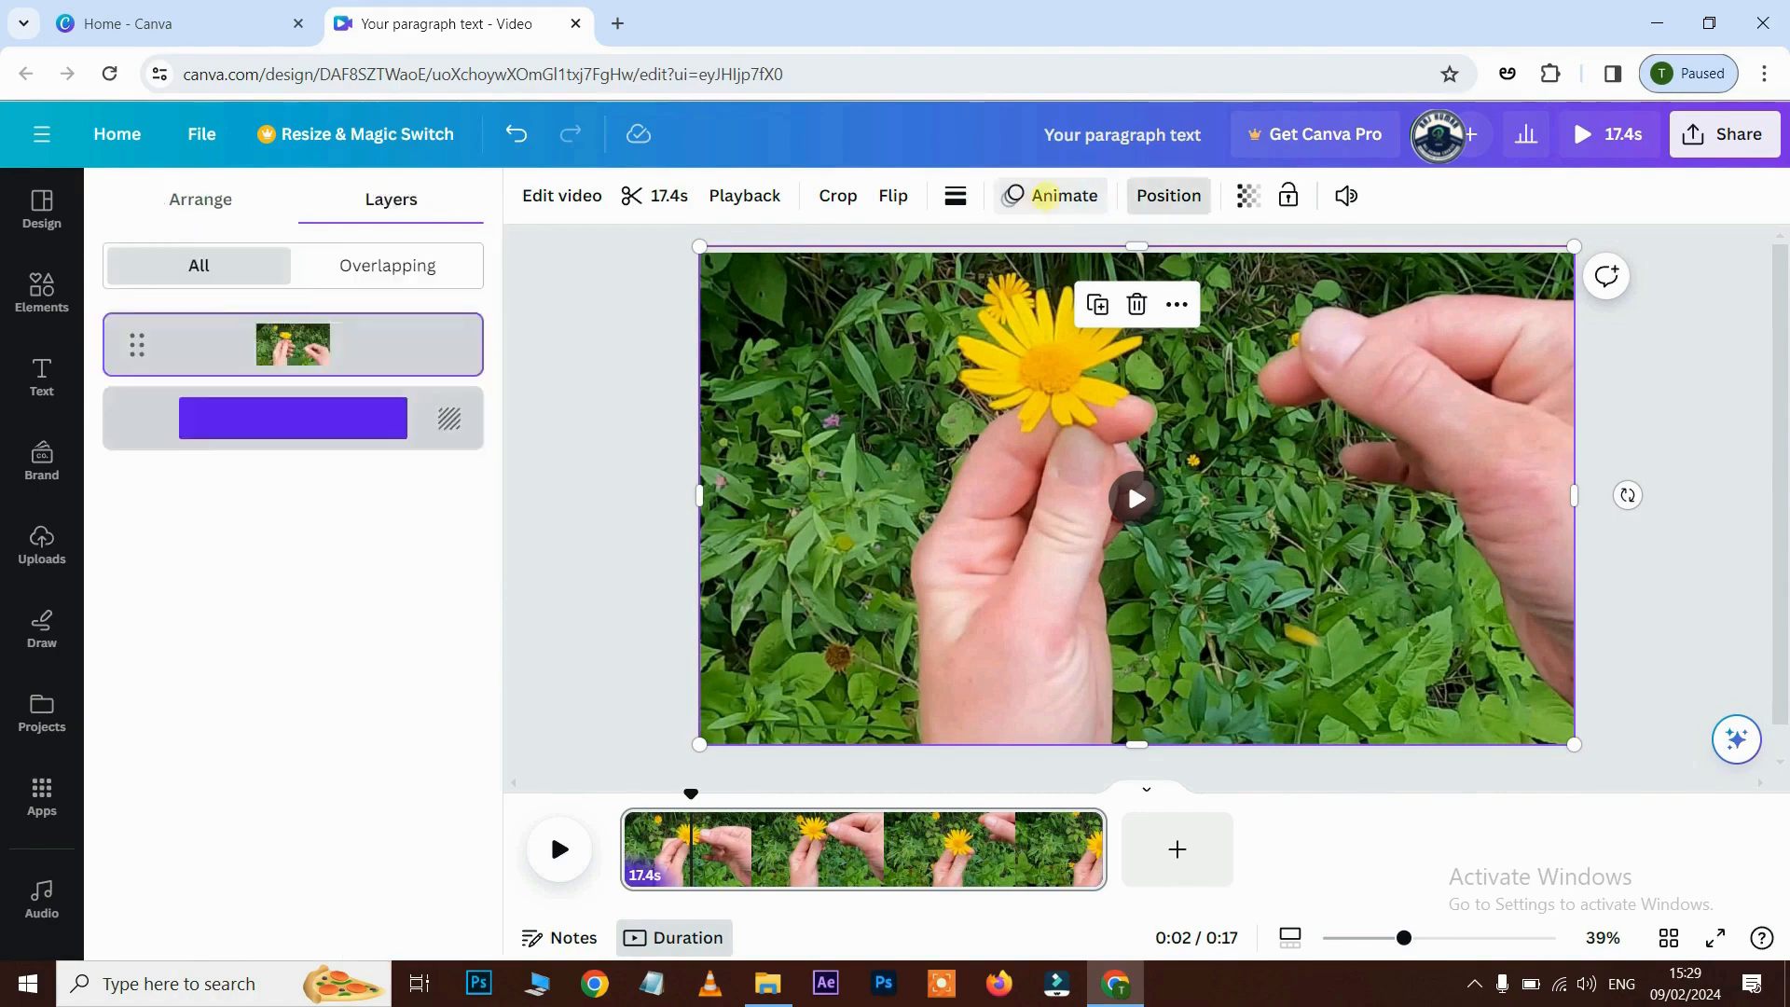
left_click(1170, 201)
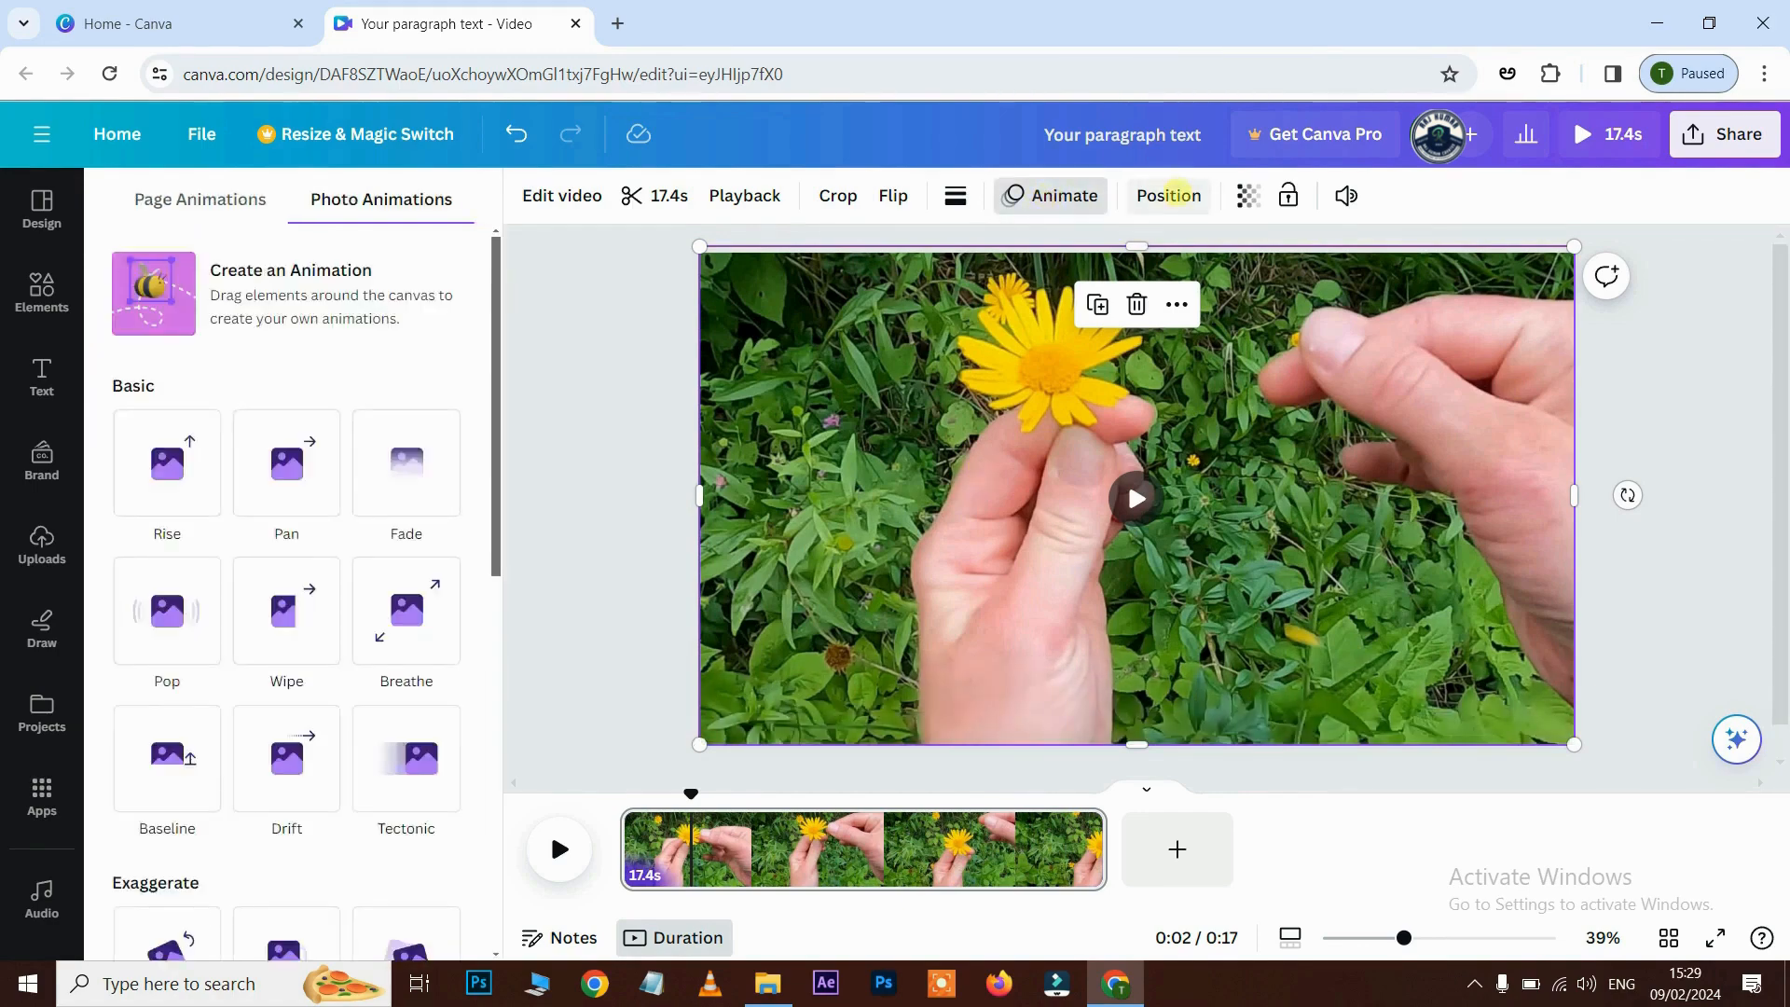
left_click(1171, 198)
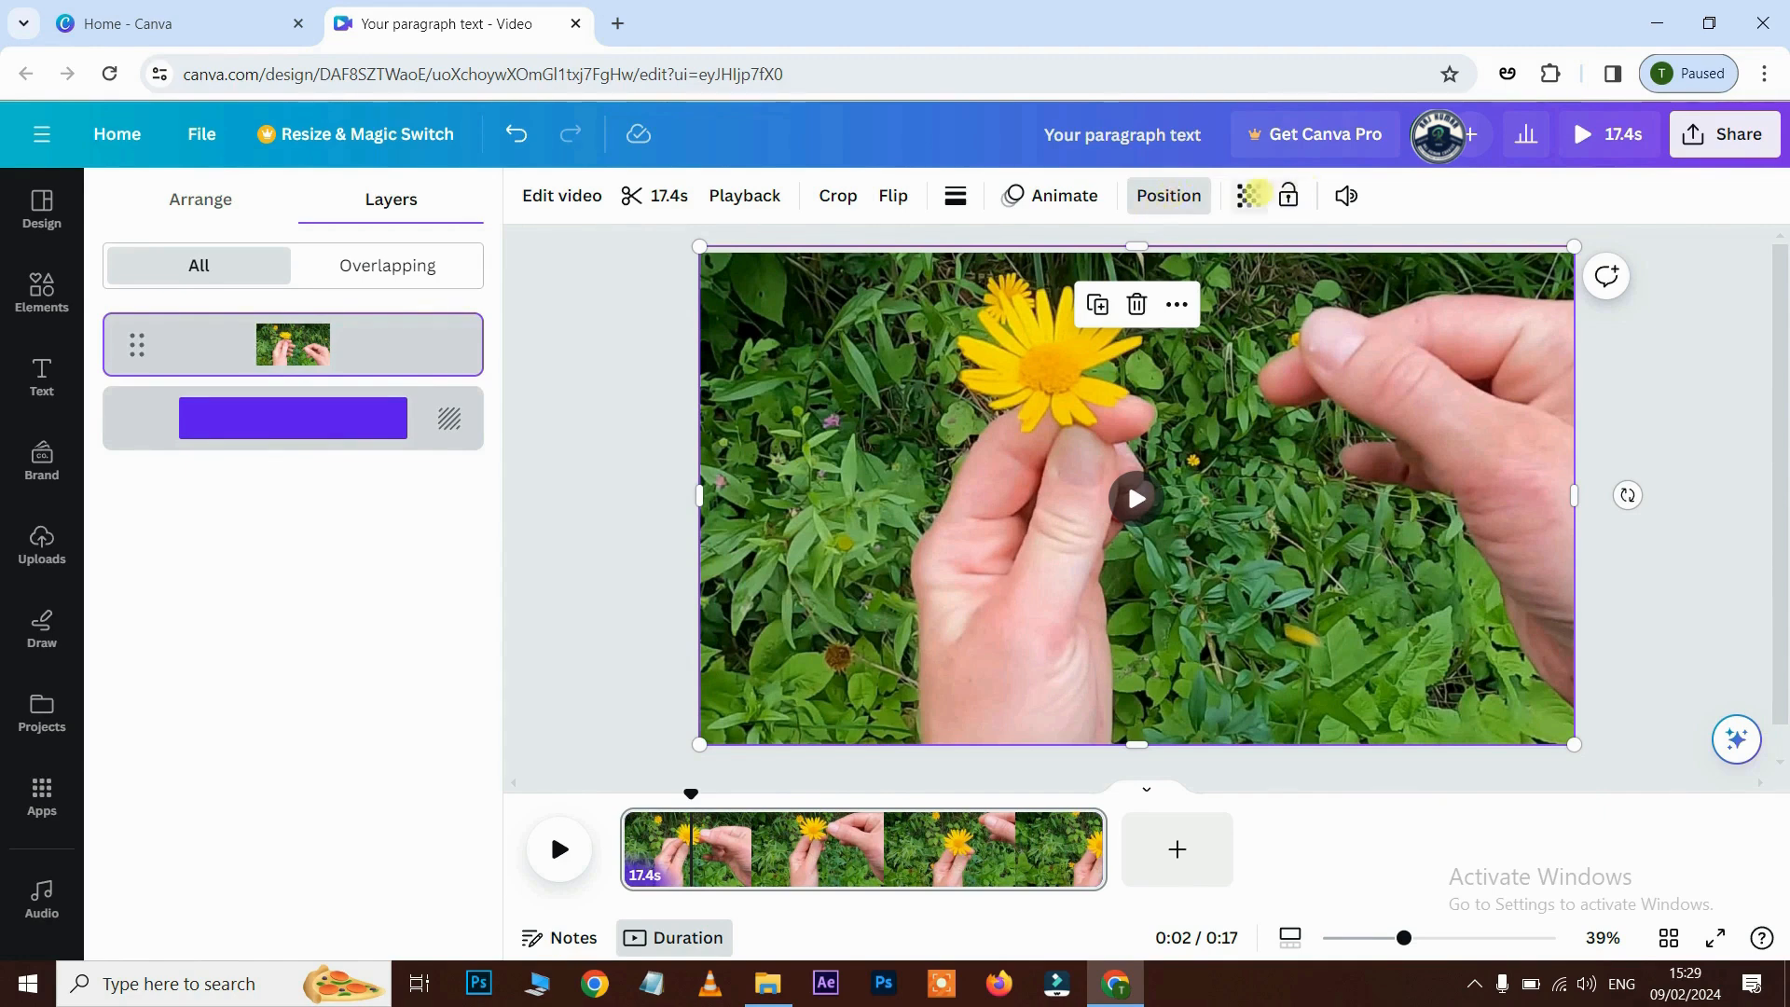
left_click(1249, 196)
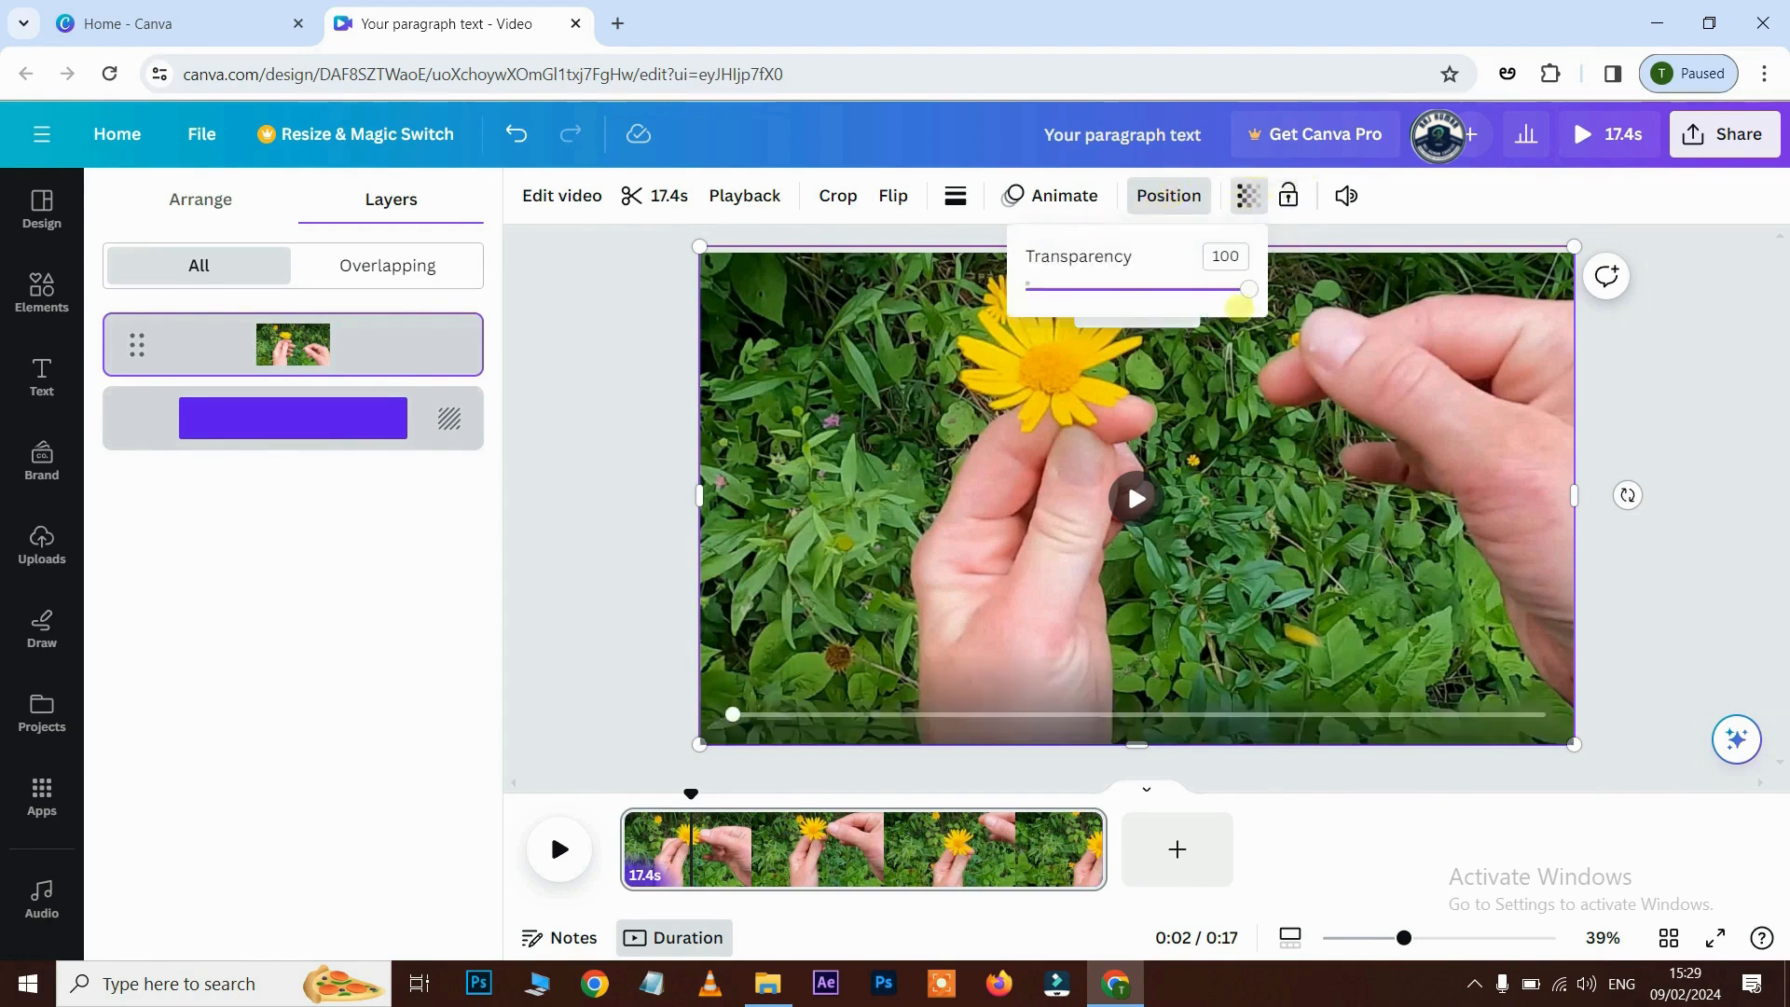
left_click_drag(1250, 289, 1051, 289)
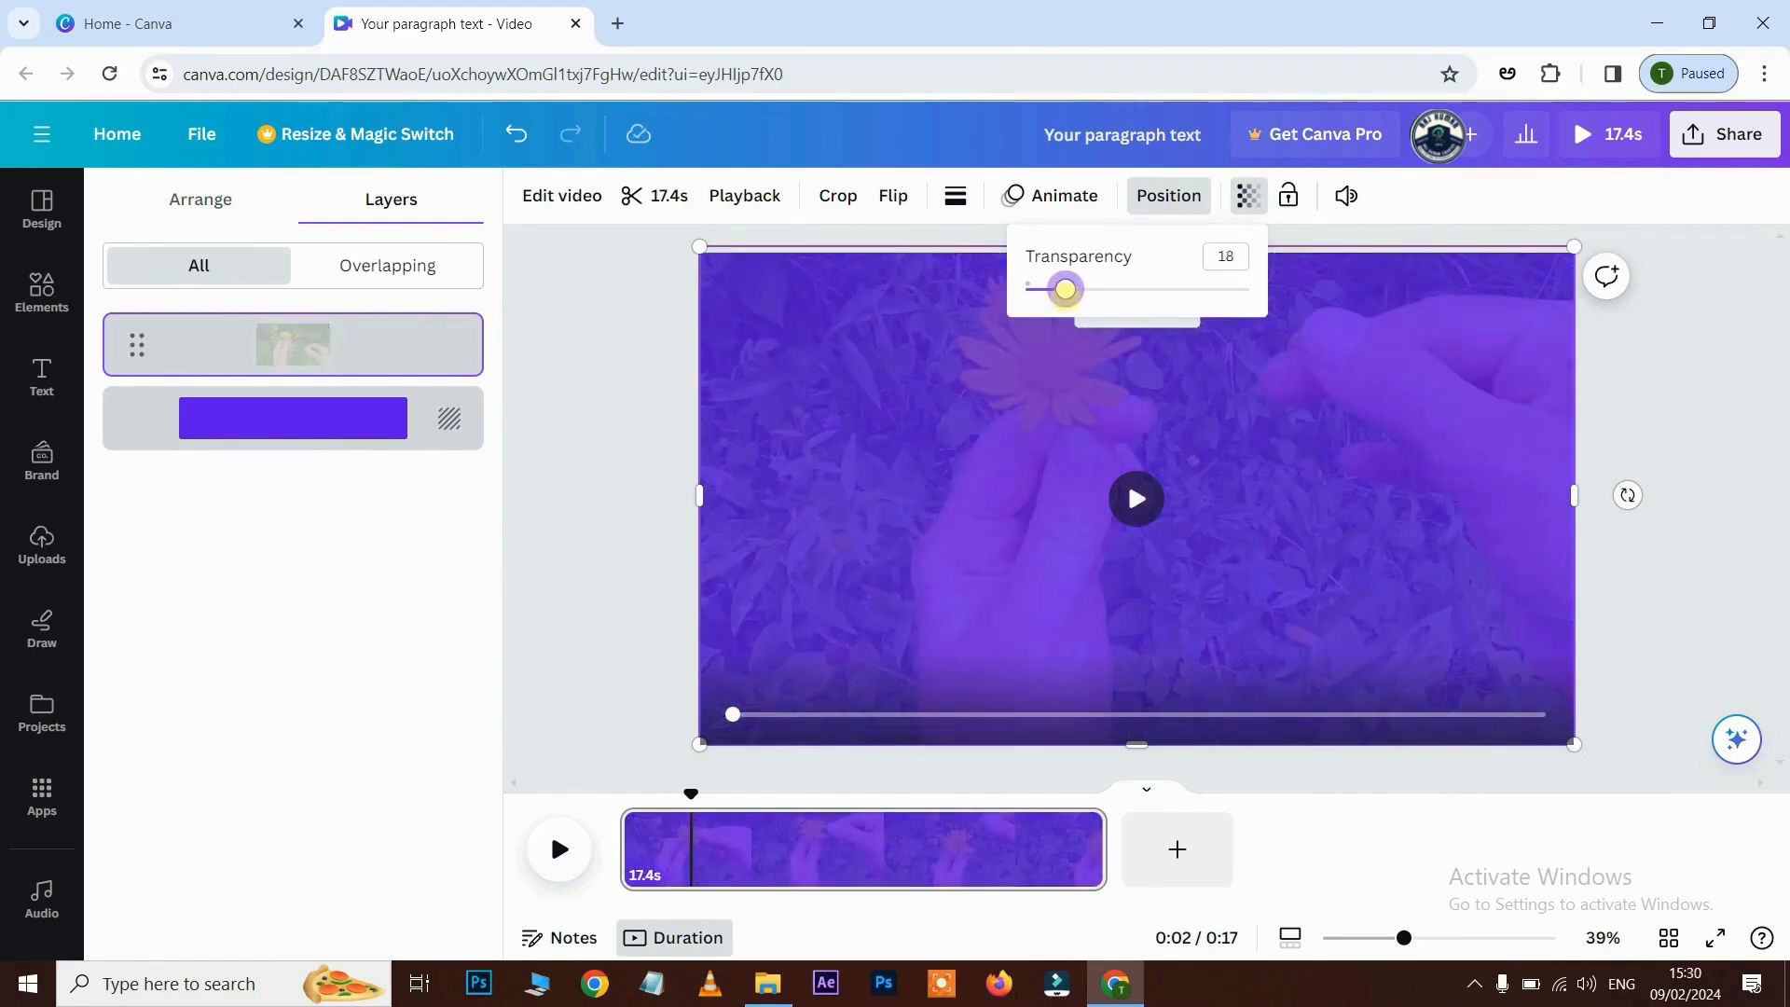
left_click_drag(1112, 295, 1273, 293)
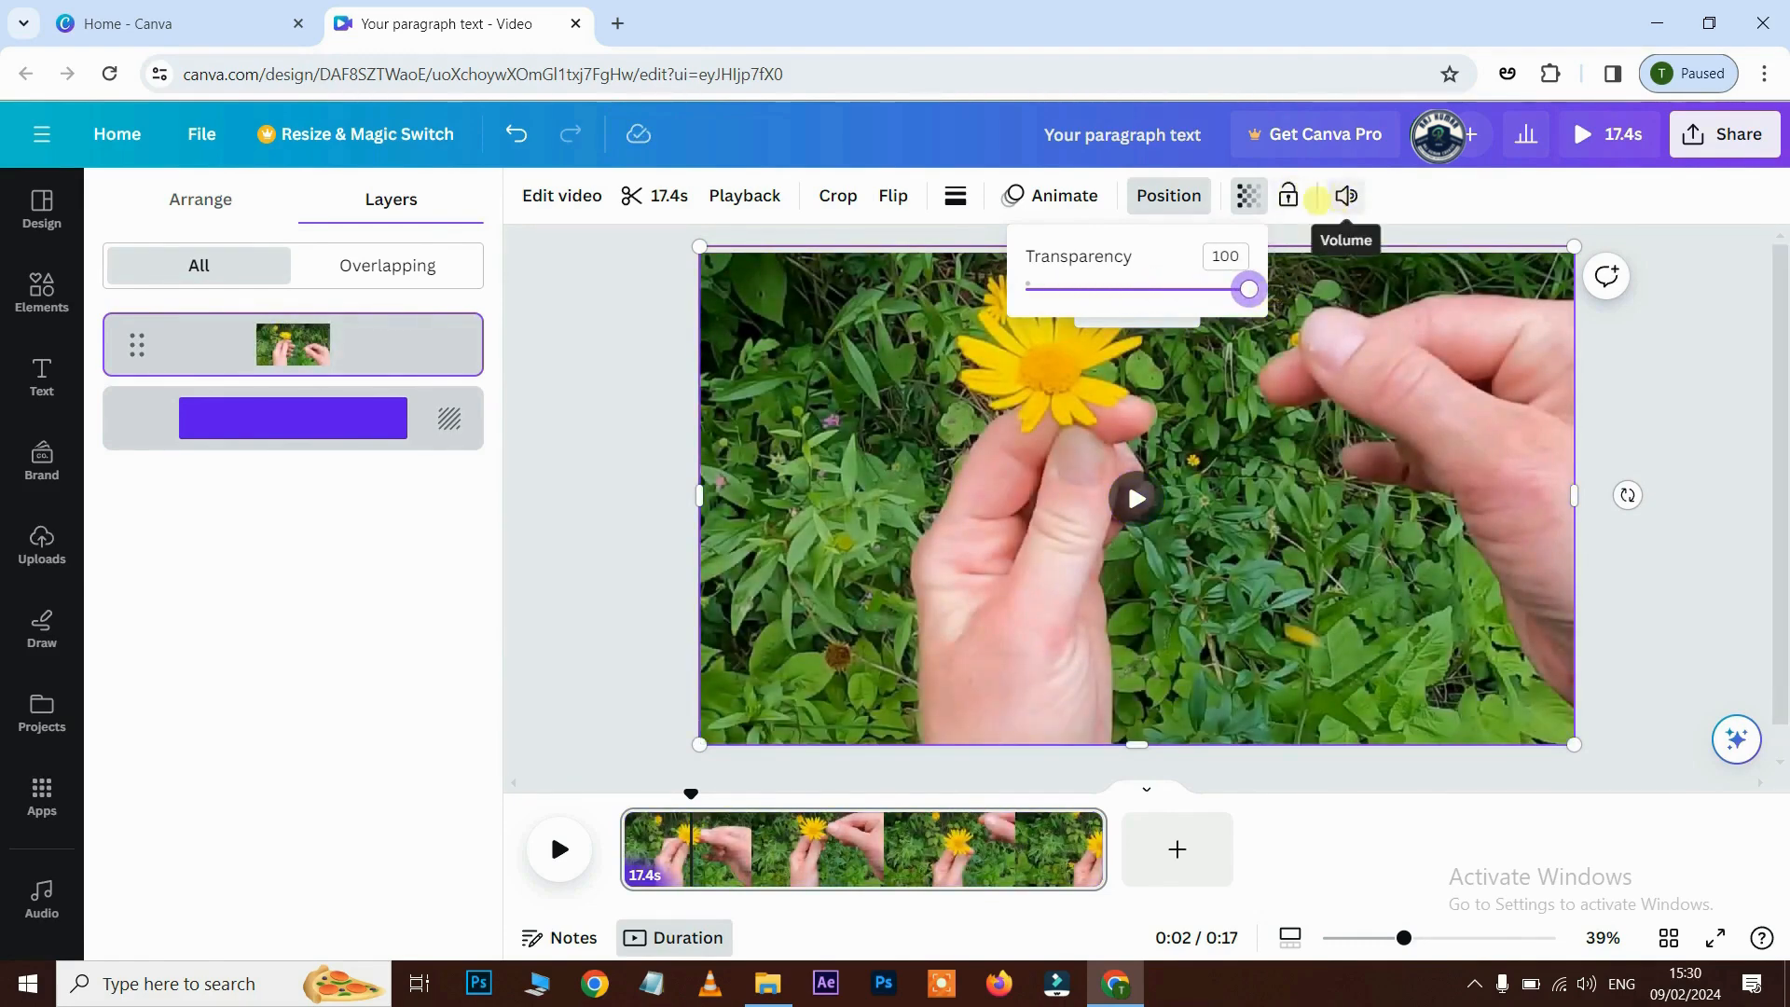
left_click(1346, 196)
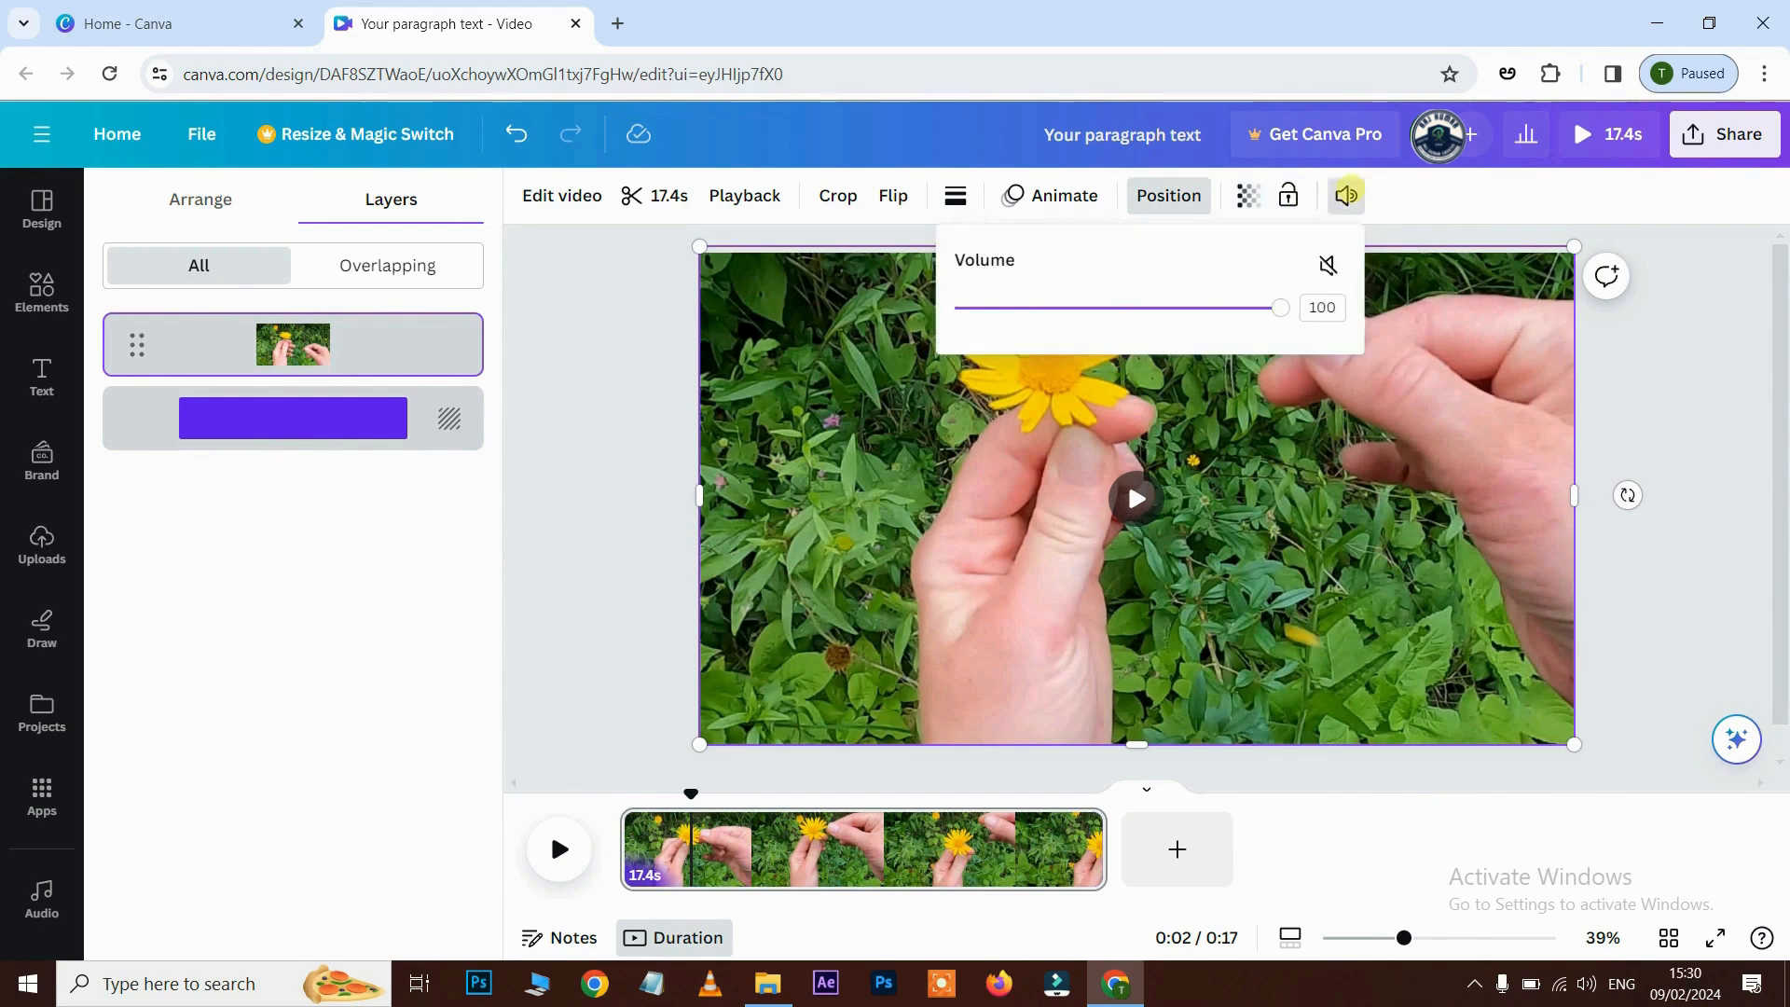
left_click(1345, 194)
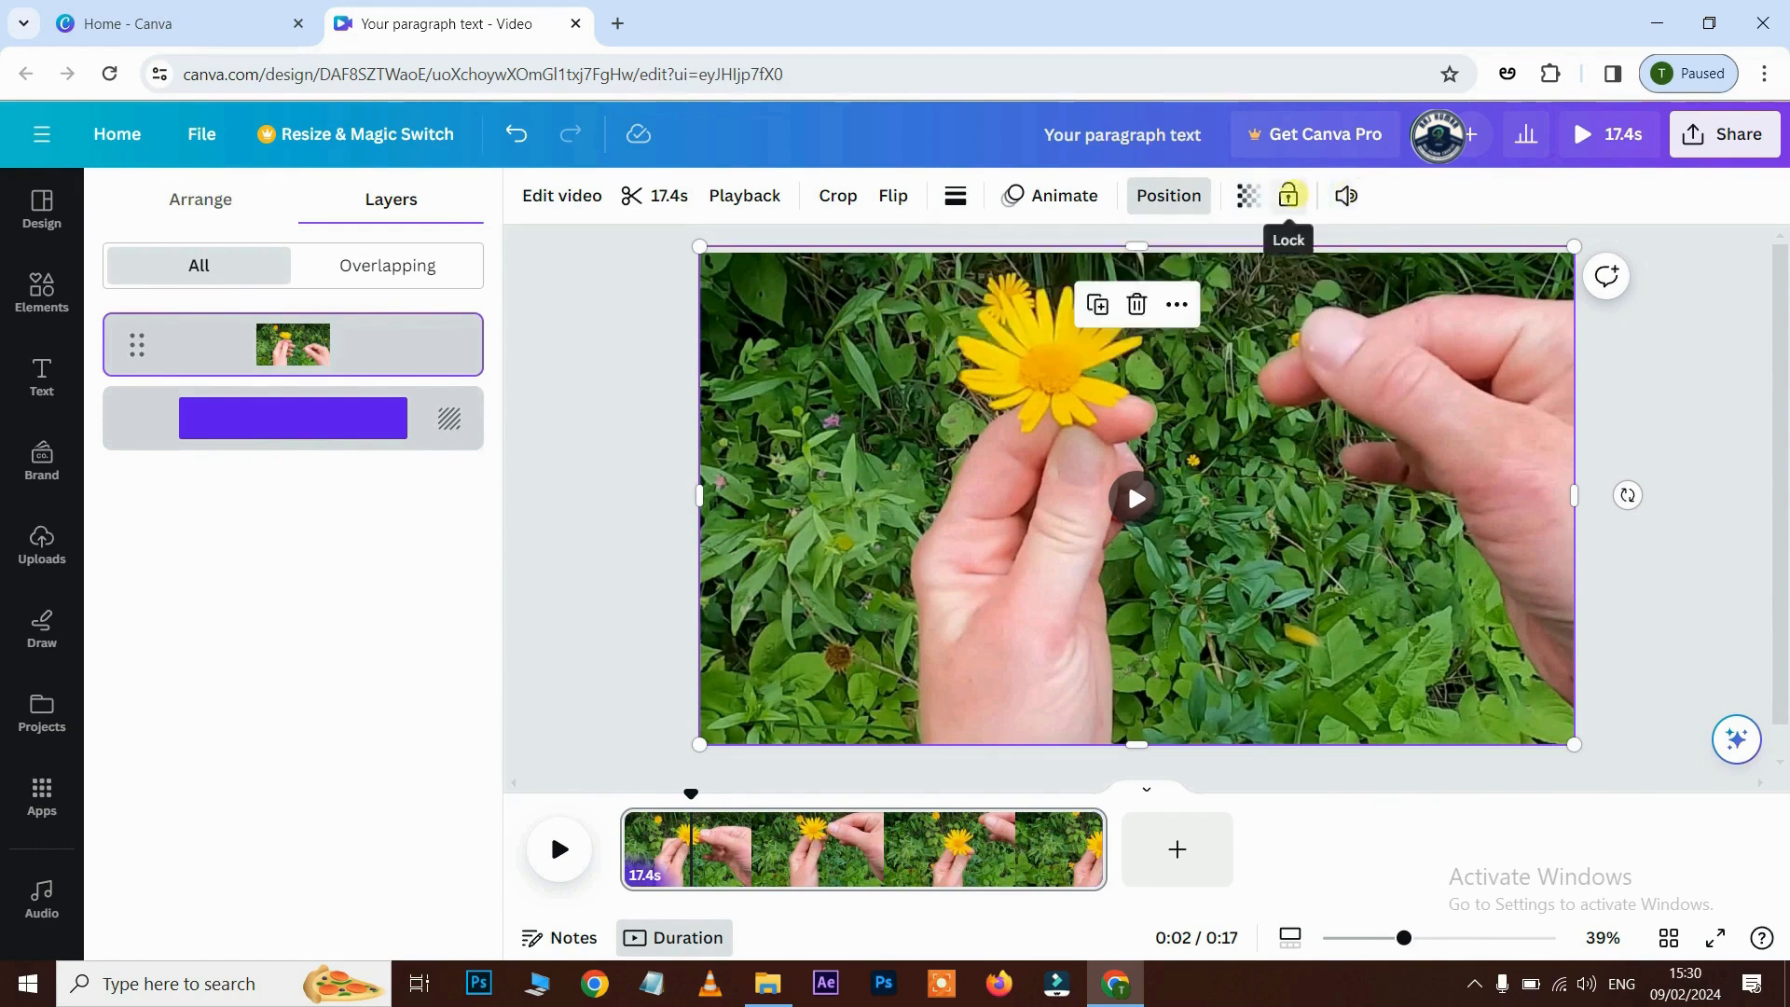
- Lock the flower video, check it won't move, then unlock it and nudge it into place
left_click(1288, 195)
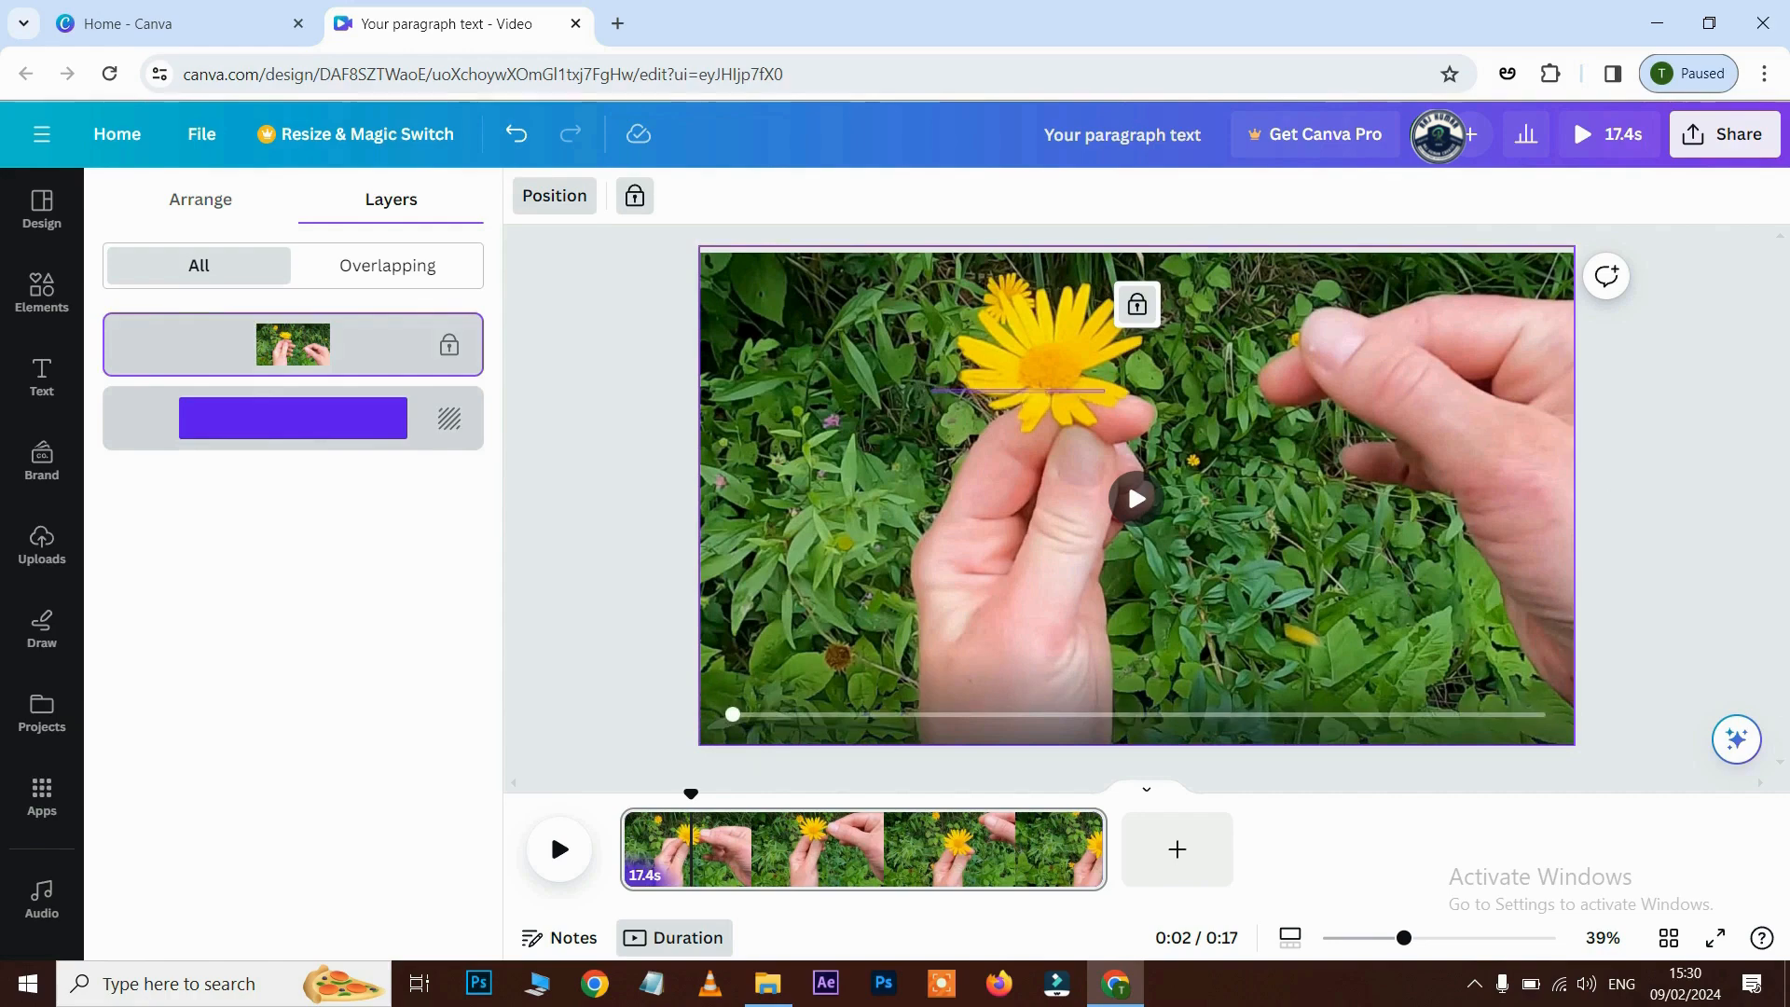
left_click_drag(749, 347, 974, 404)
left_click(812, 358)
left_click(832, 512)
left_click(916, 471)
left_click(912, 369)
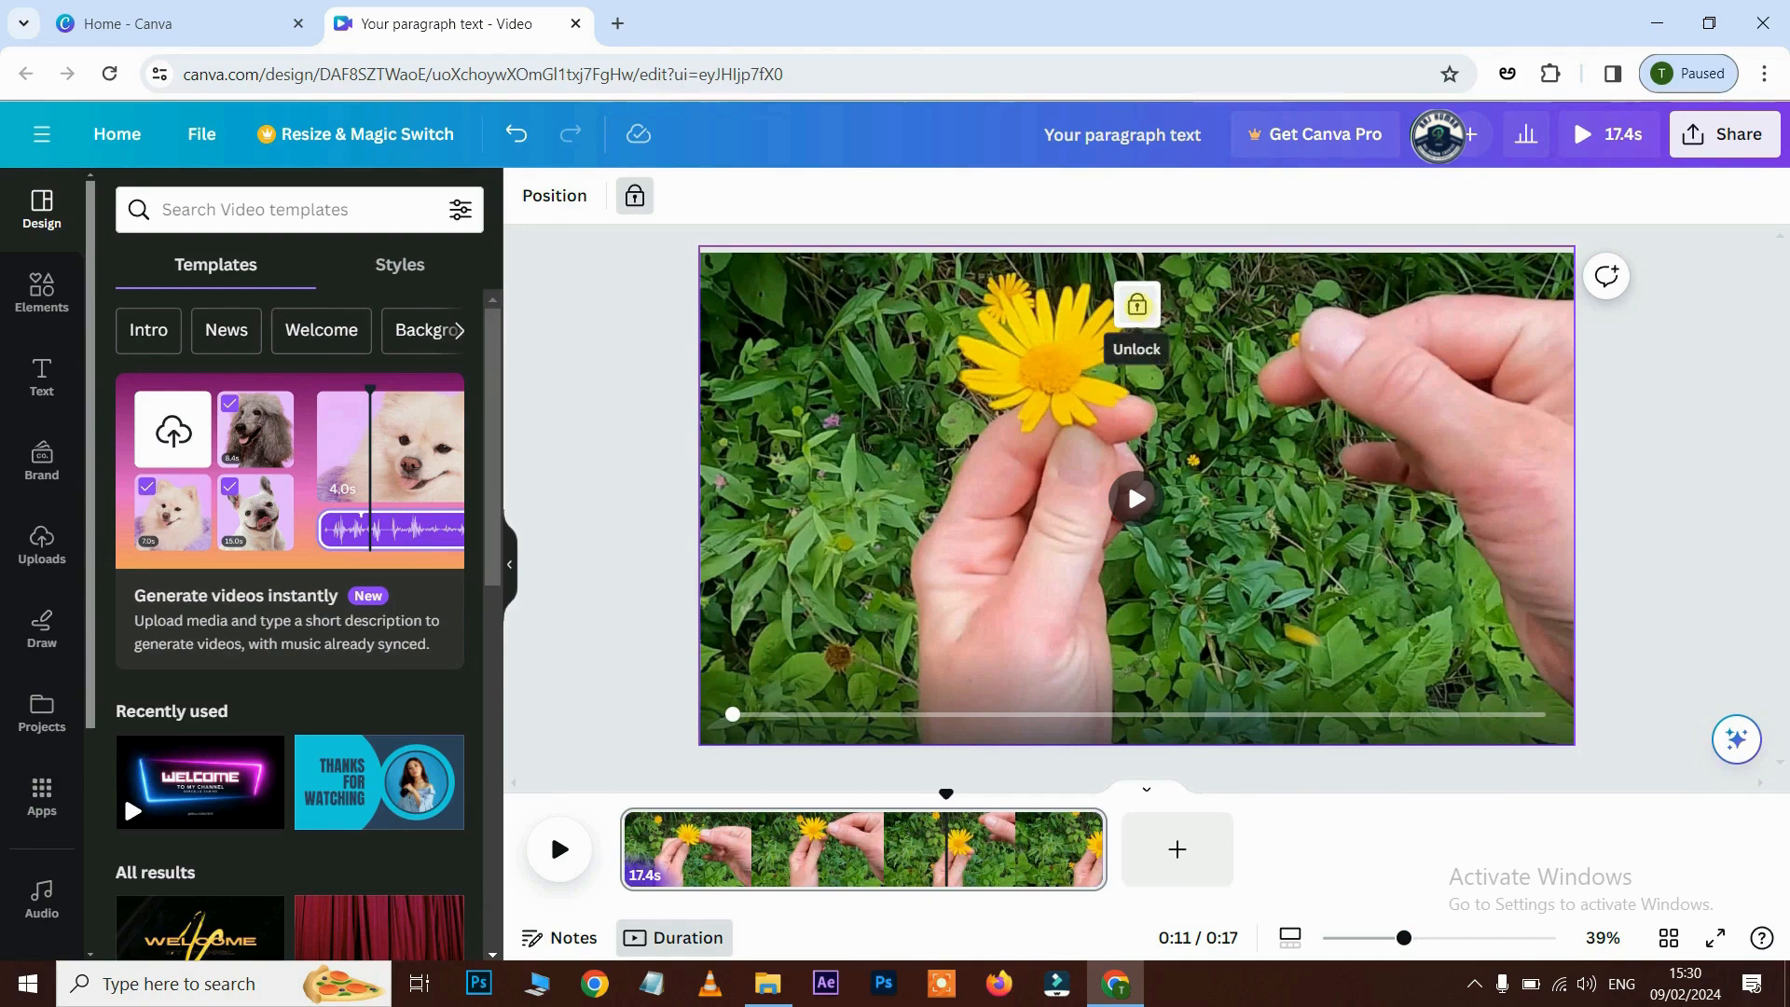
left_click(1137, 305)
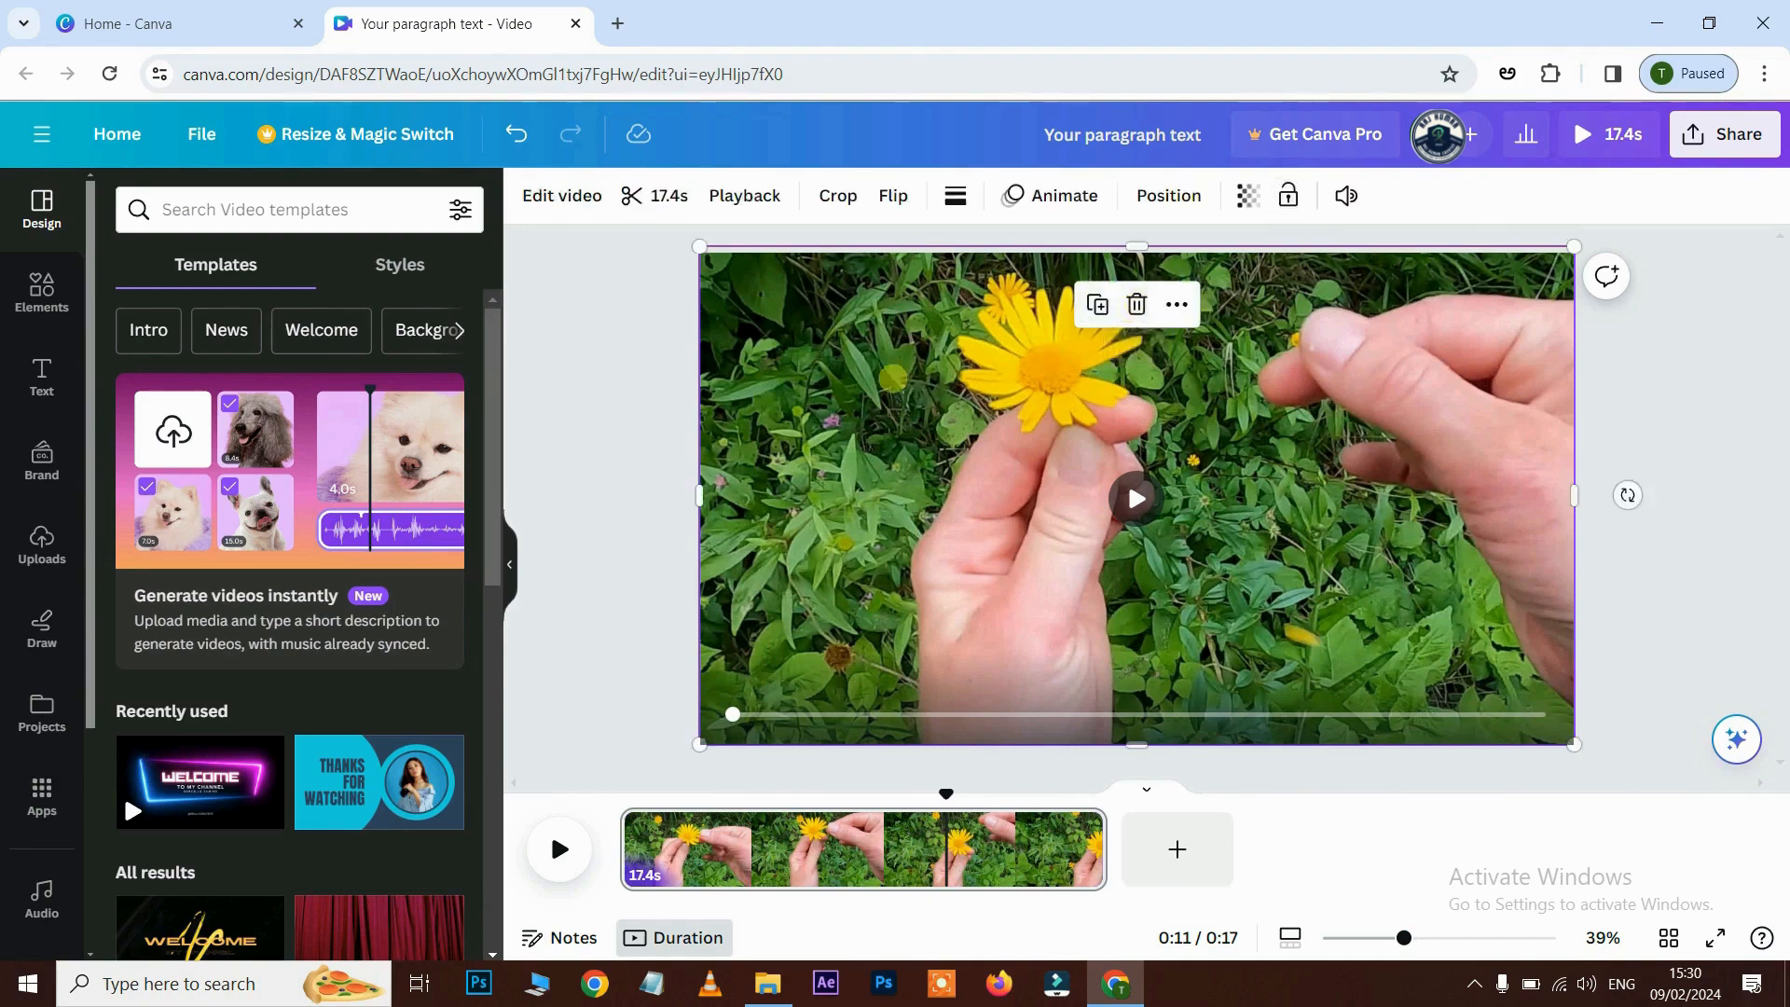
mouse_move(1031, 419)
left_mouse_down()
mouse_move(1158, 410)
mouse_move(1031, 424)
left_mouse_up()
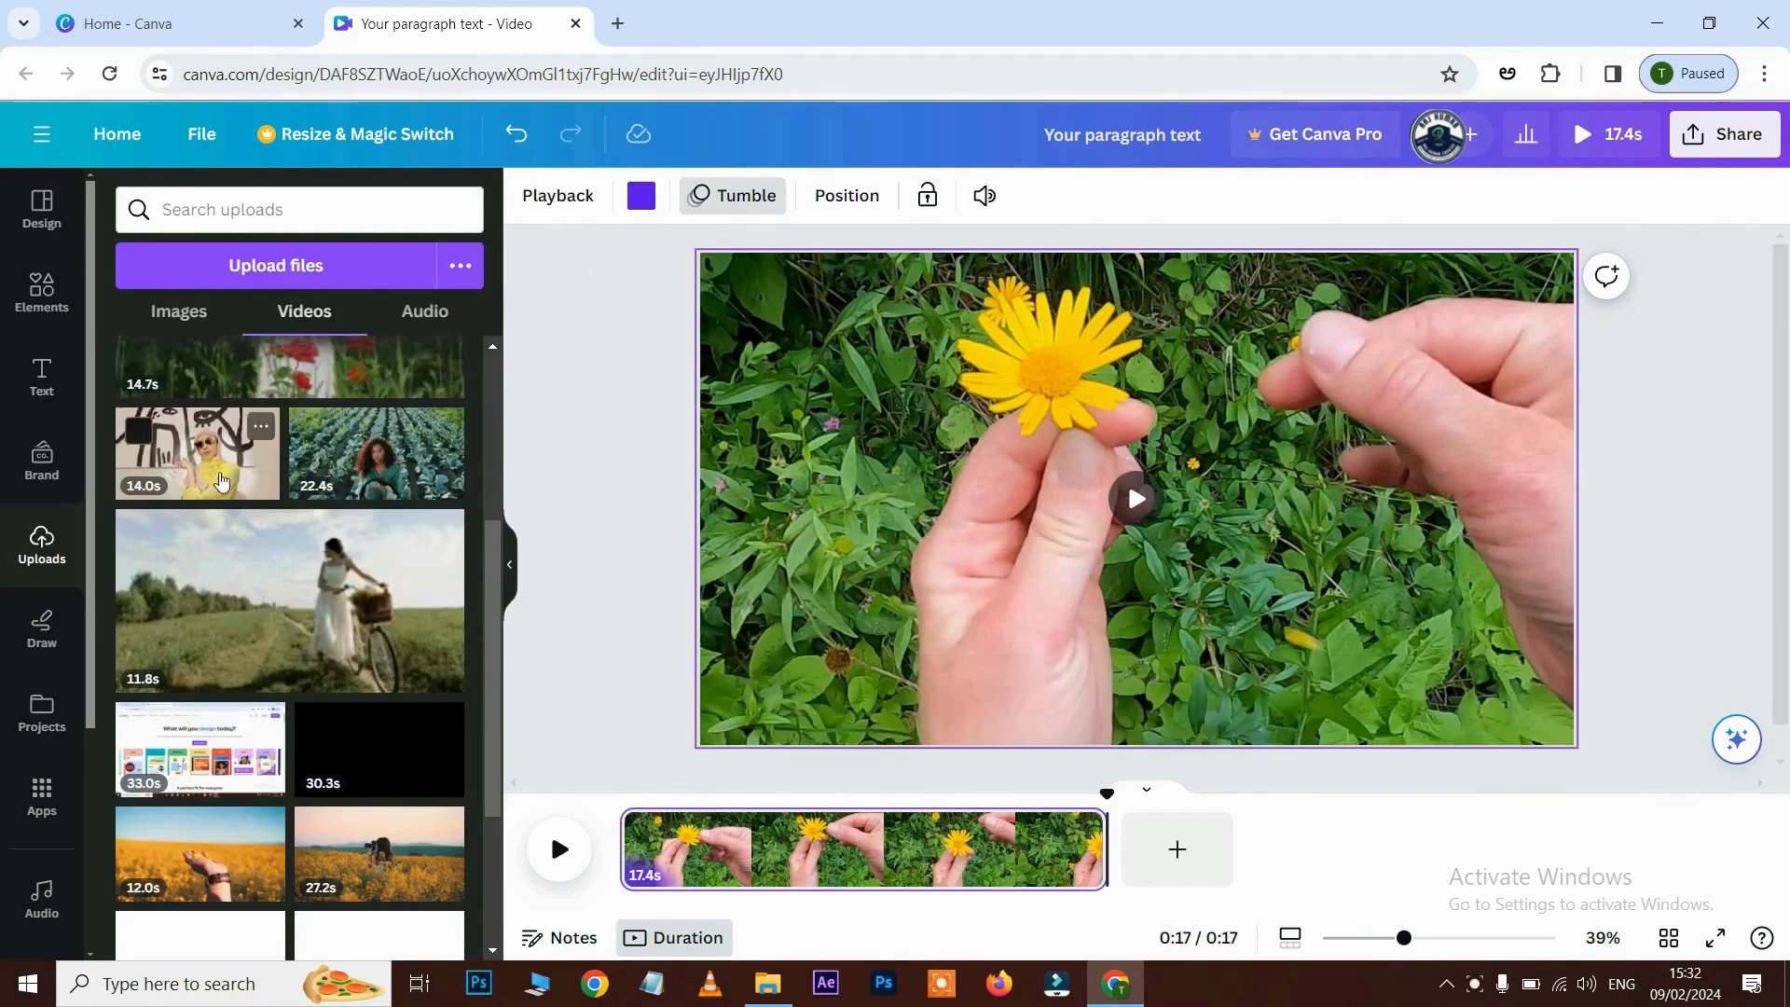
- Preview the 14.0s woman clip as a lower-left overlay, undo it, and set the playhead to 7.7s
left_click_drag(202, 460, 852, 391)
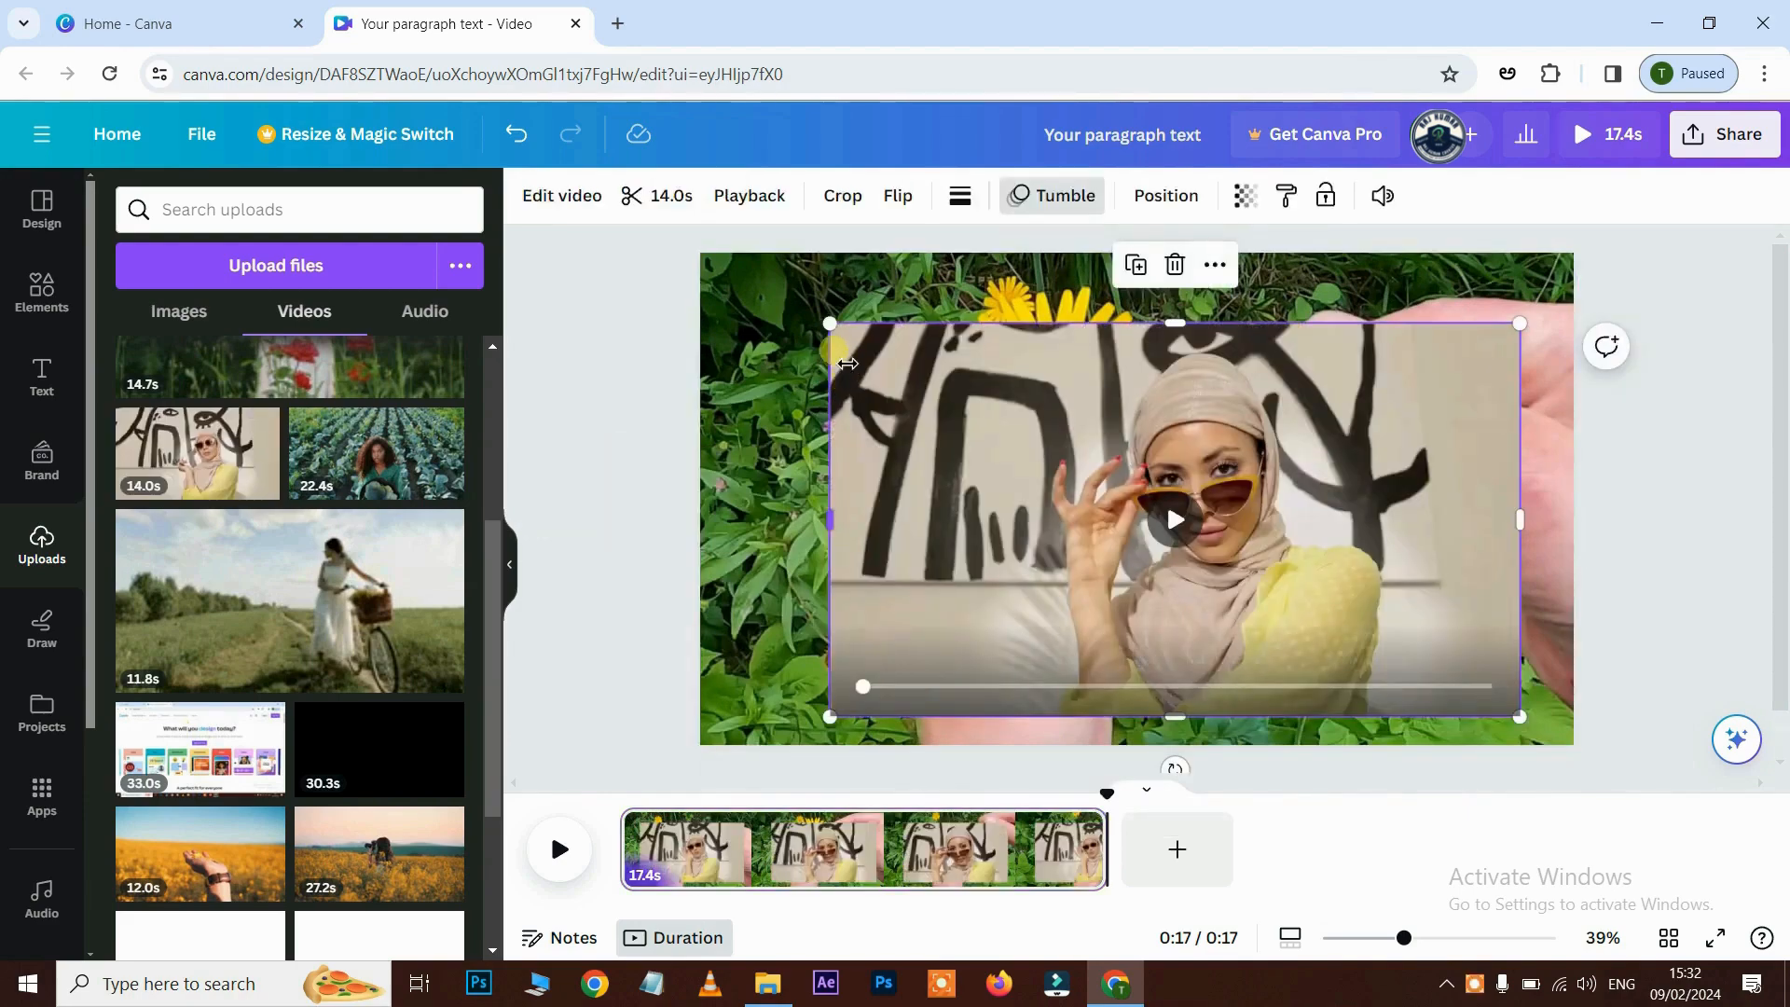
left_click_drag(830, 324, 1179, 523)
left_click_drag(1259, 624, 756, 651)
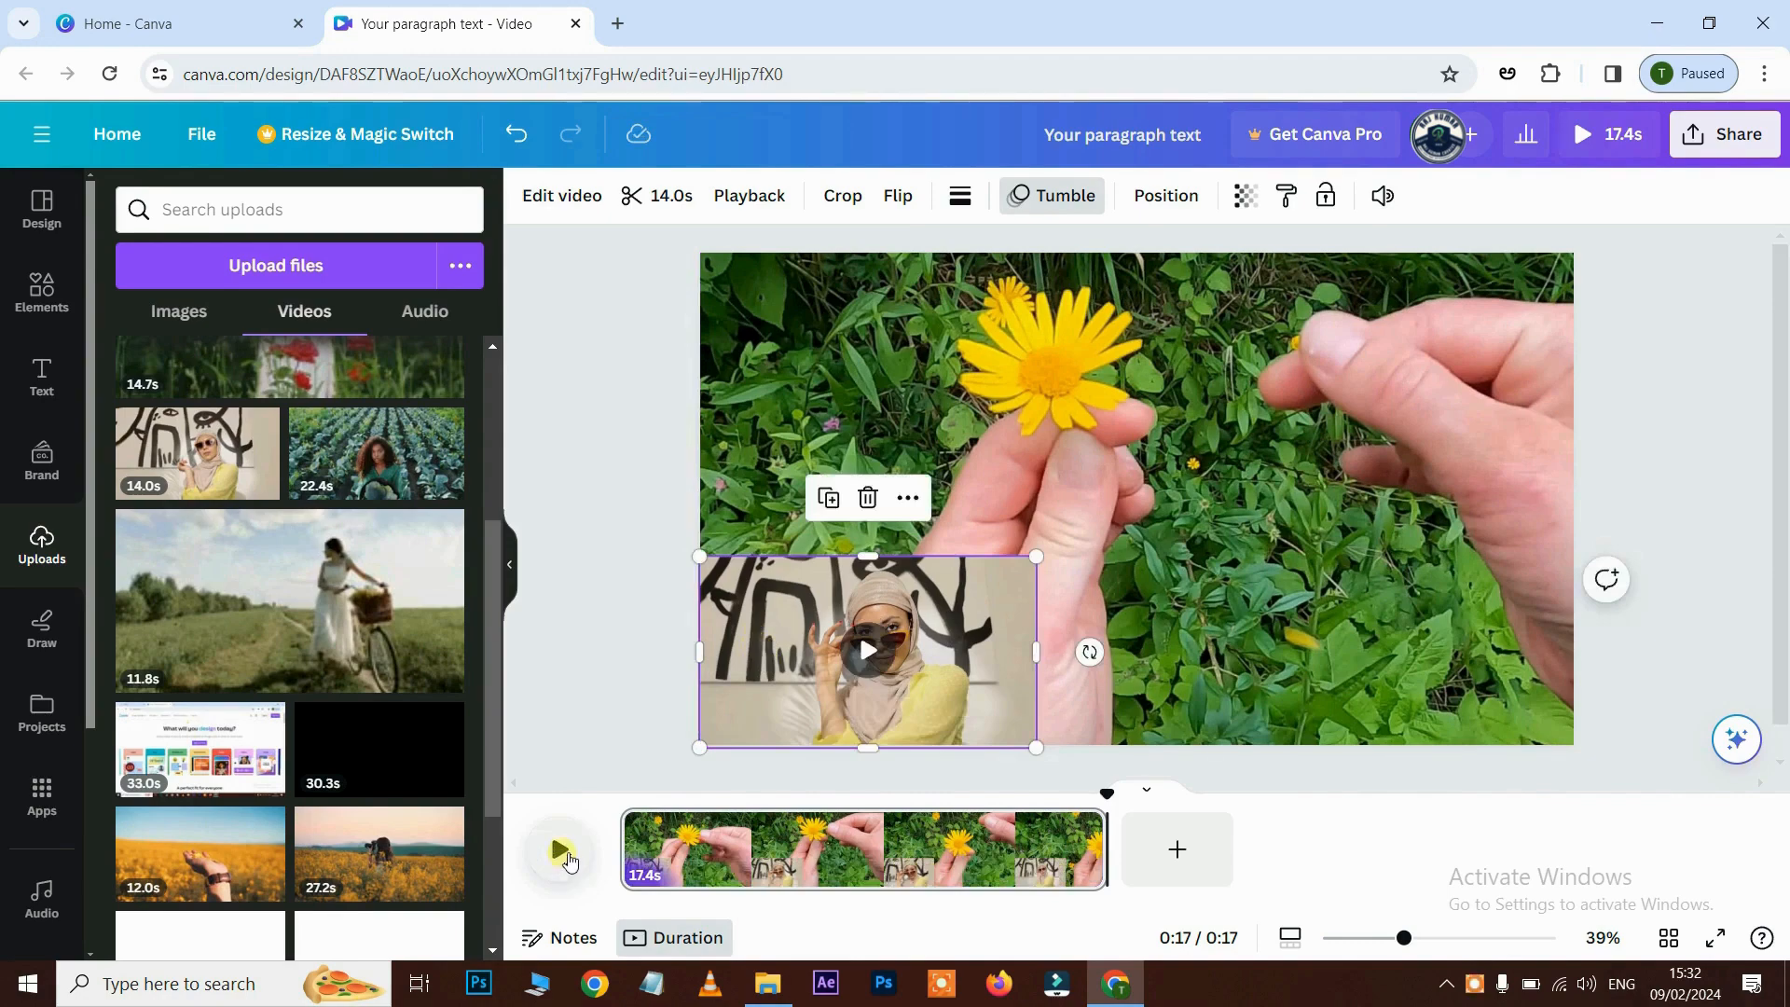
left_click(562, 853)
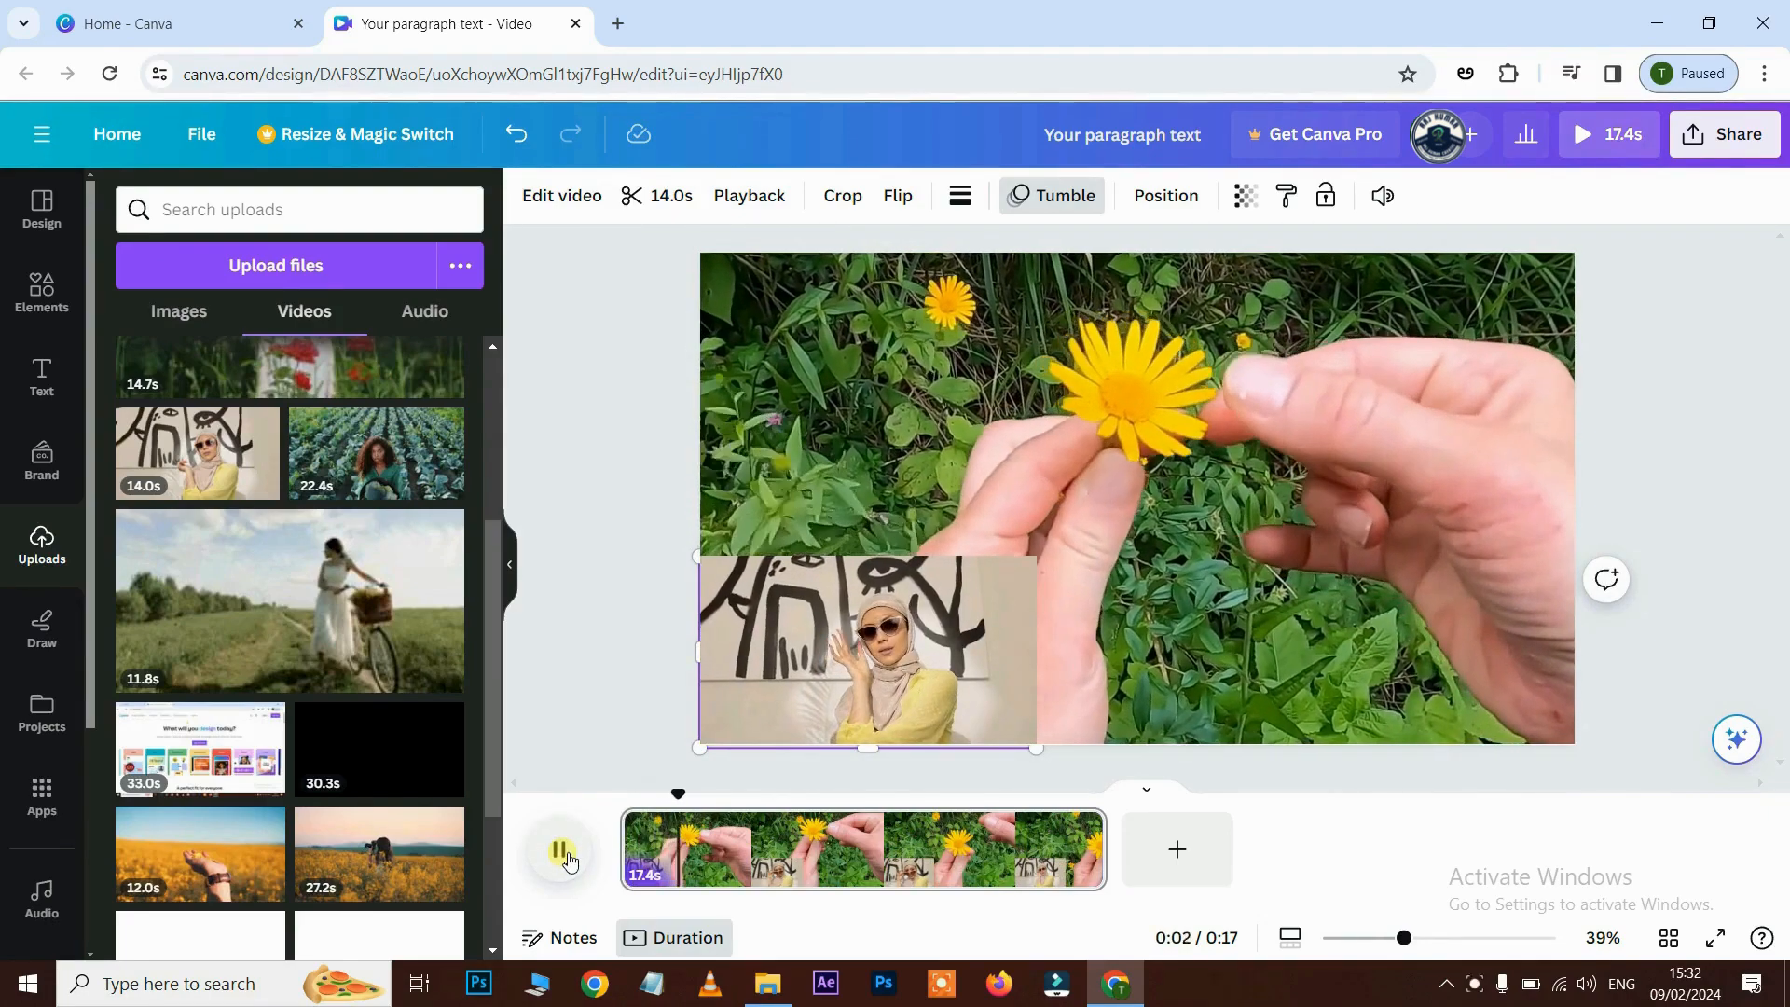
left_click(562, 851)
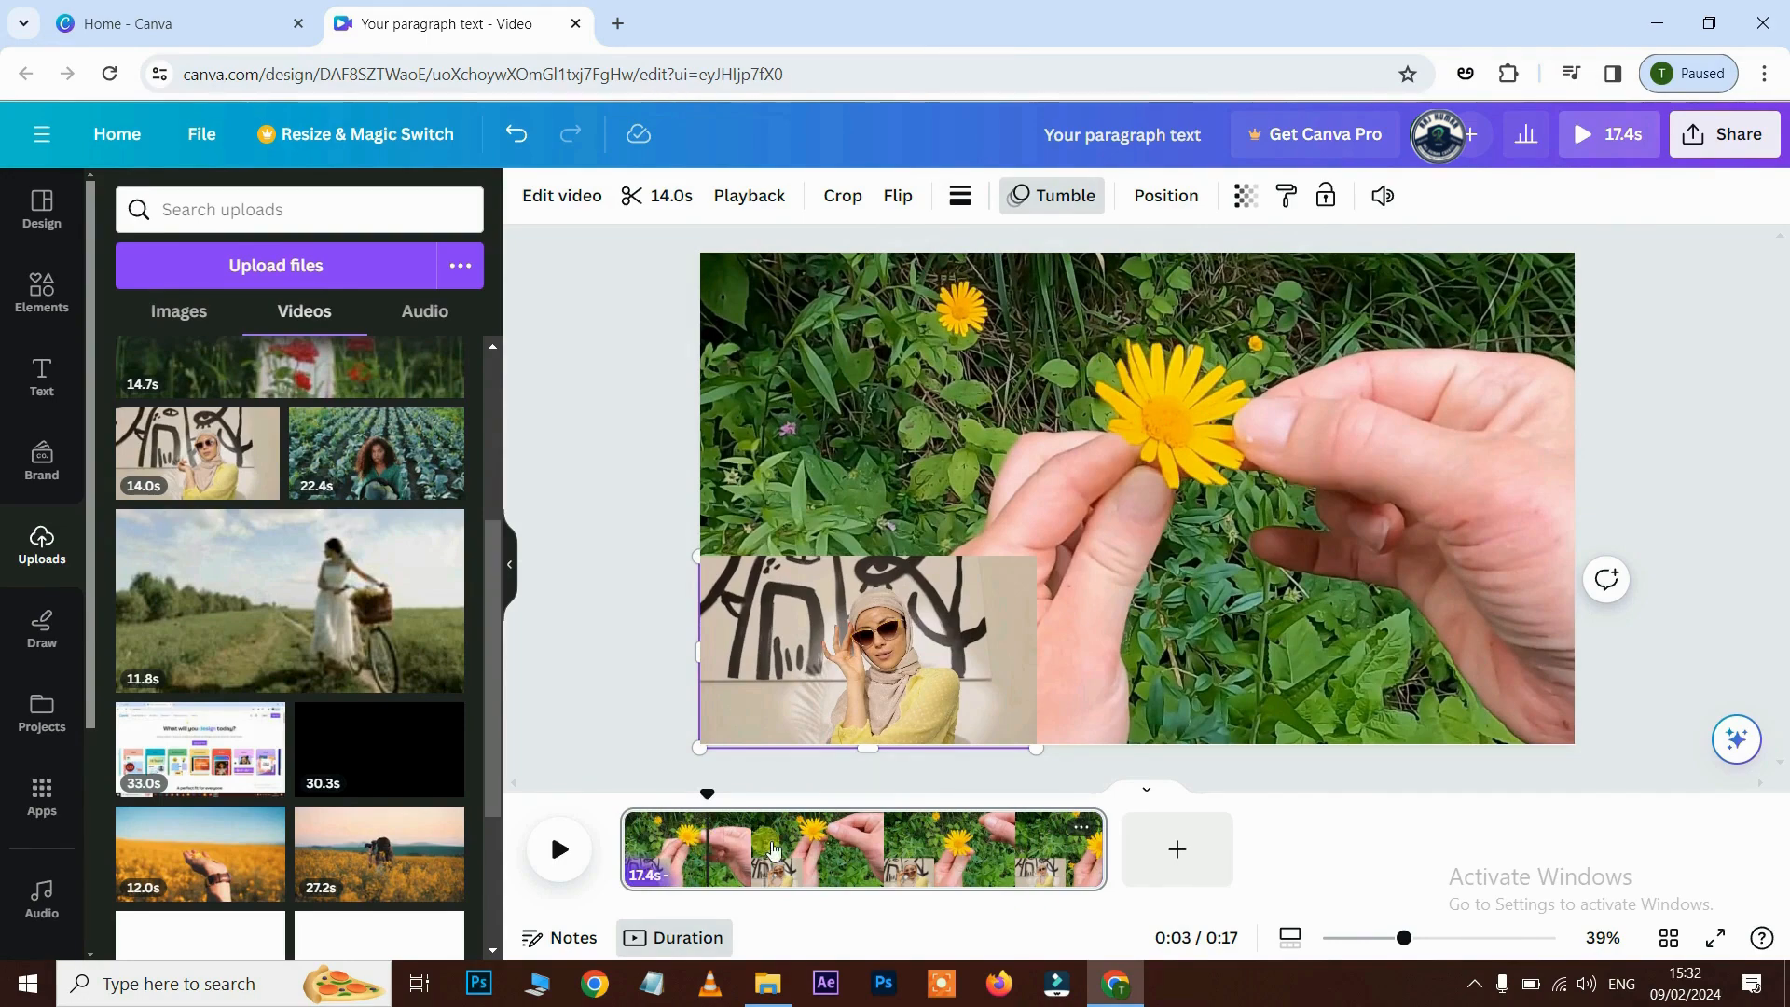
key("ctrl+z")
left_click_drag(707, 796, 846, 820)
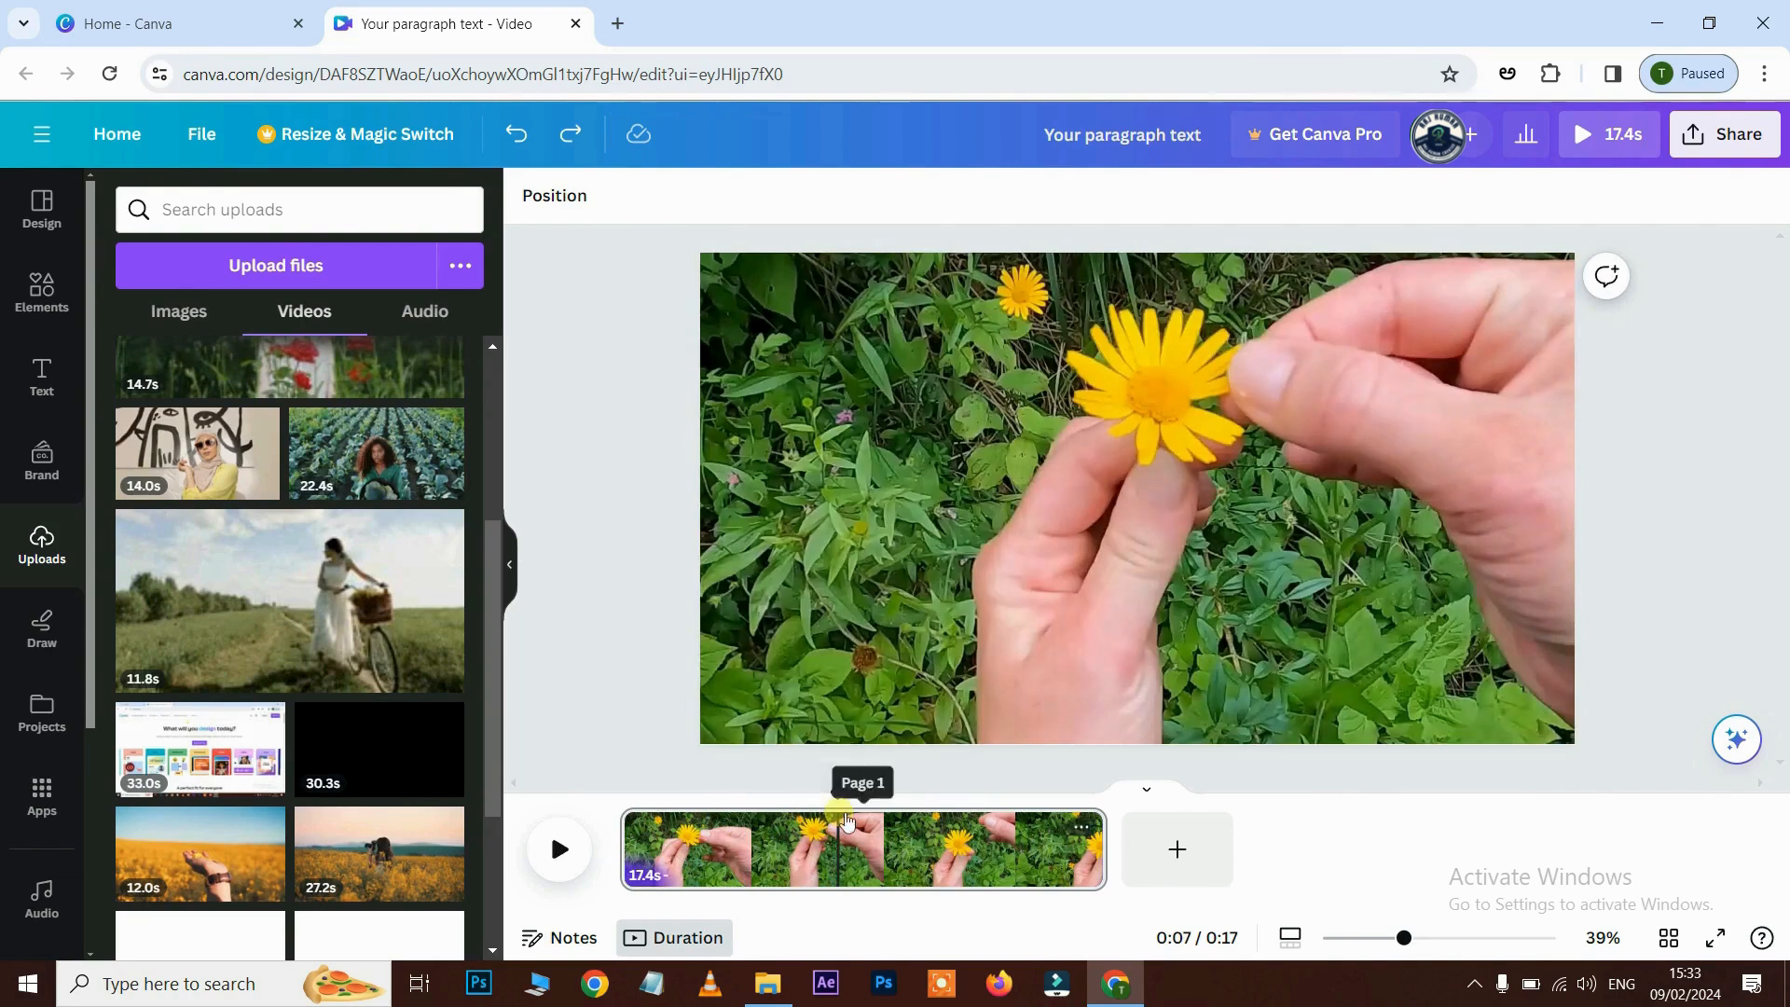
key("s")
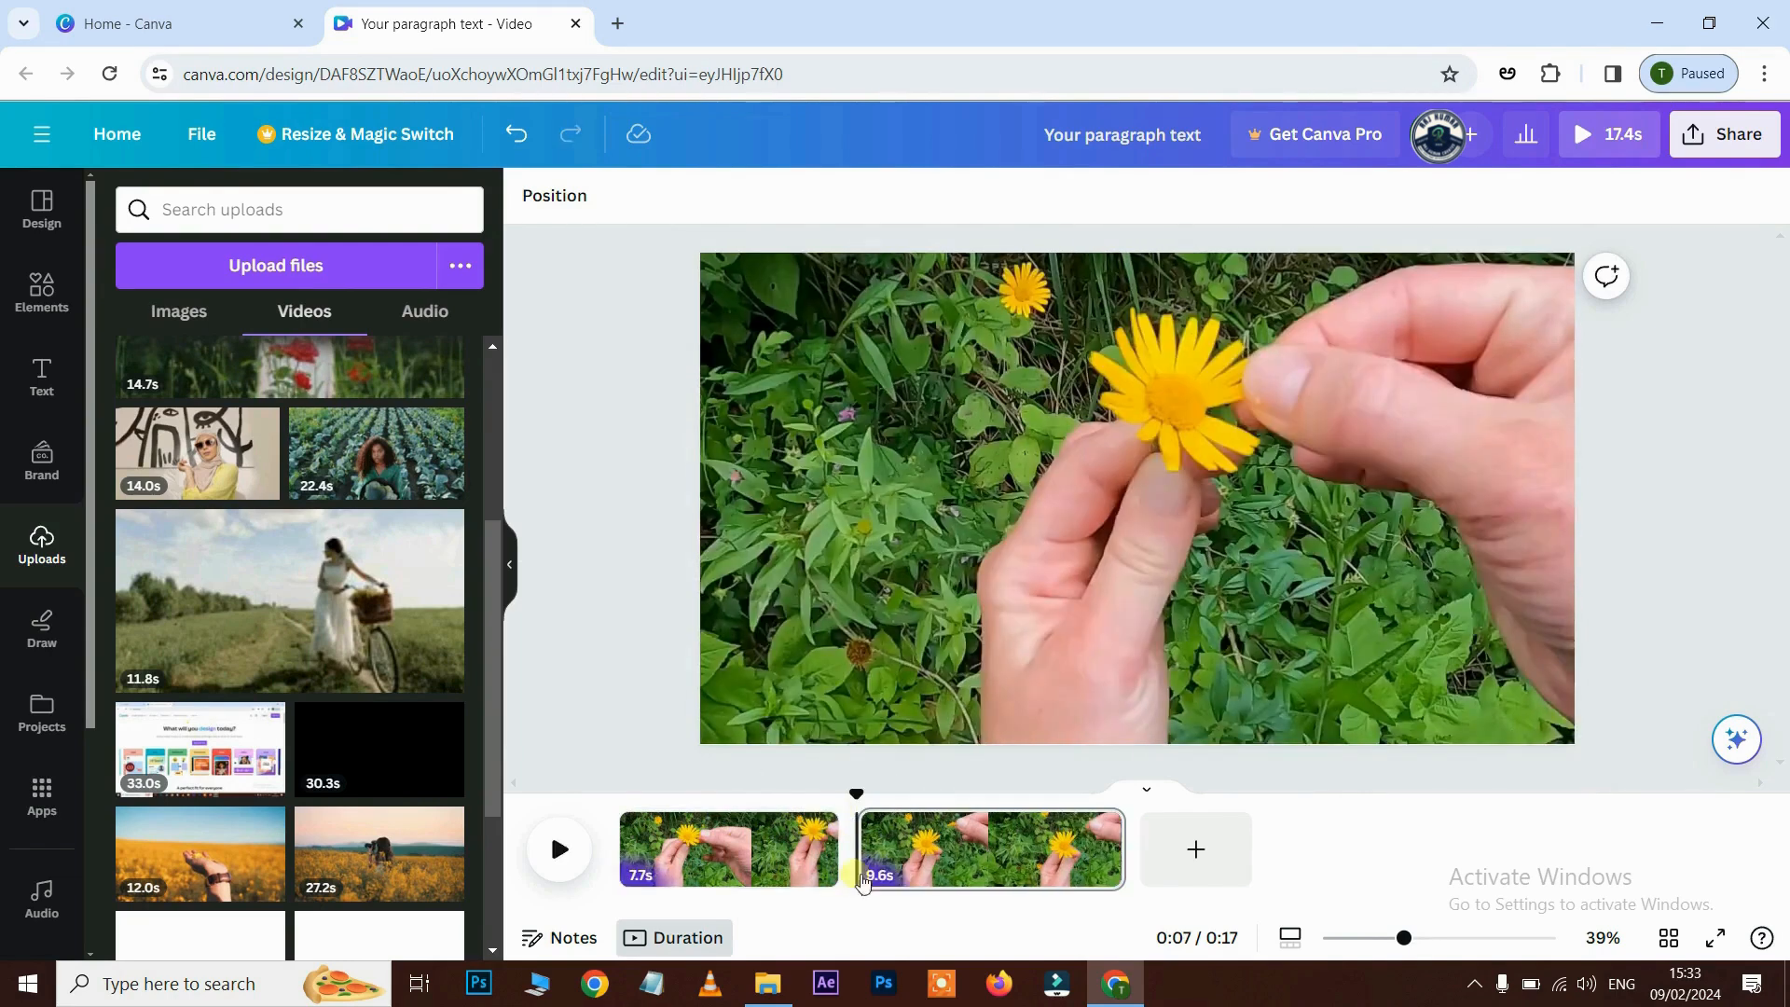
left_click(941, 844)
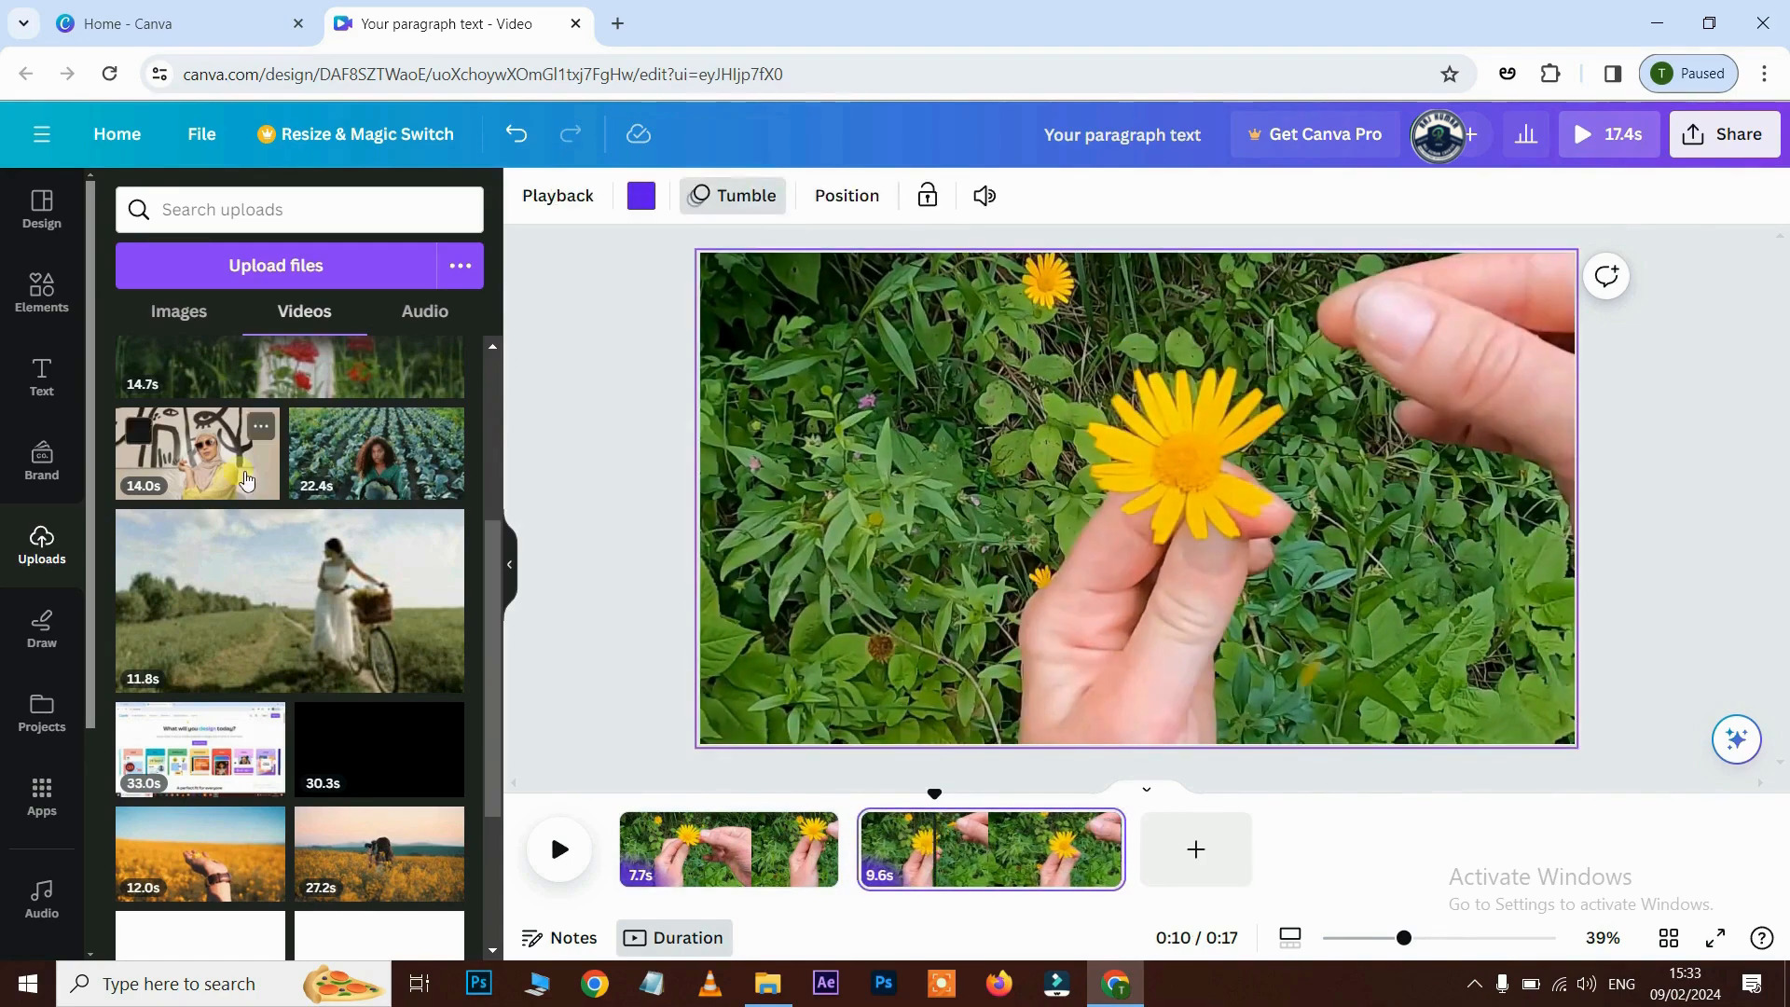
left_click(865, 803)
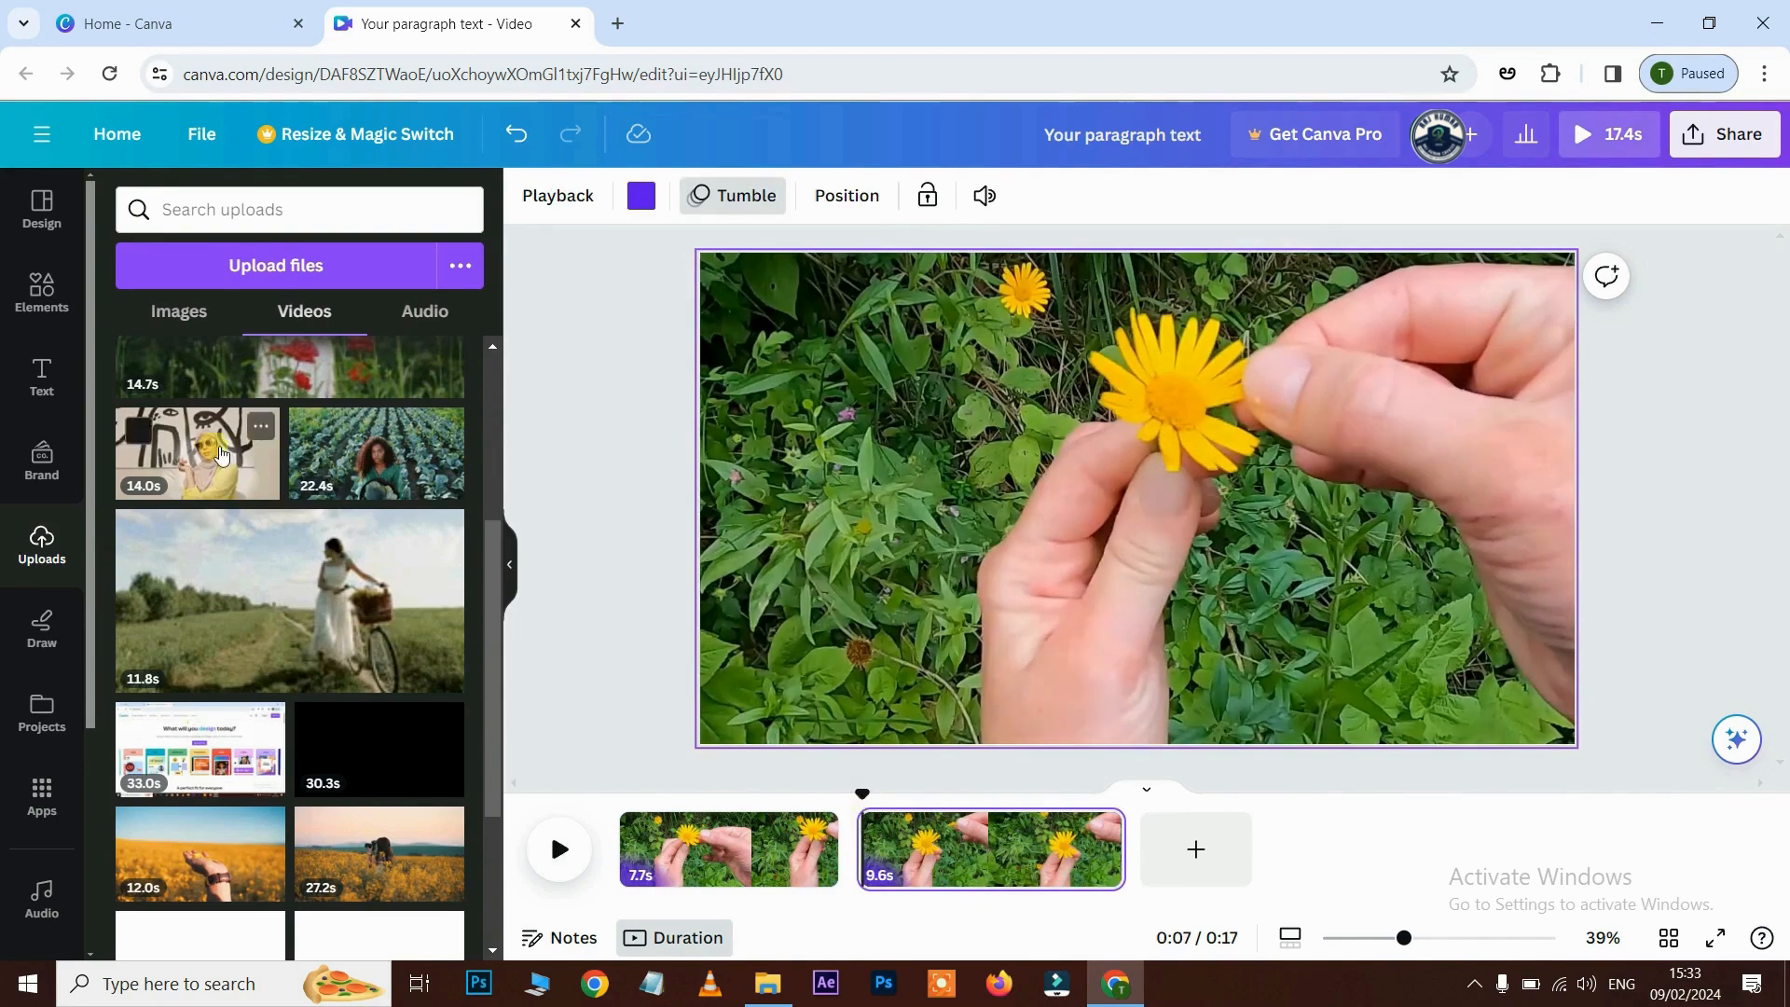
left_click_drag(197, 453, 858, 643)
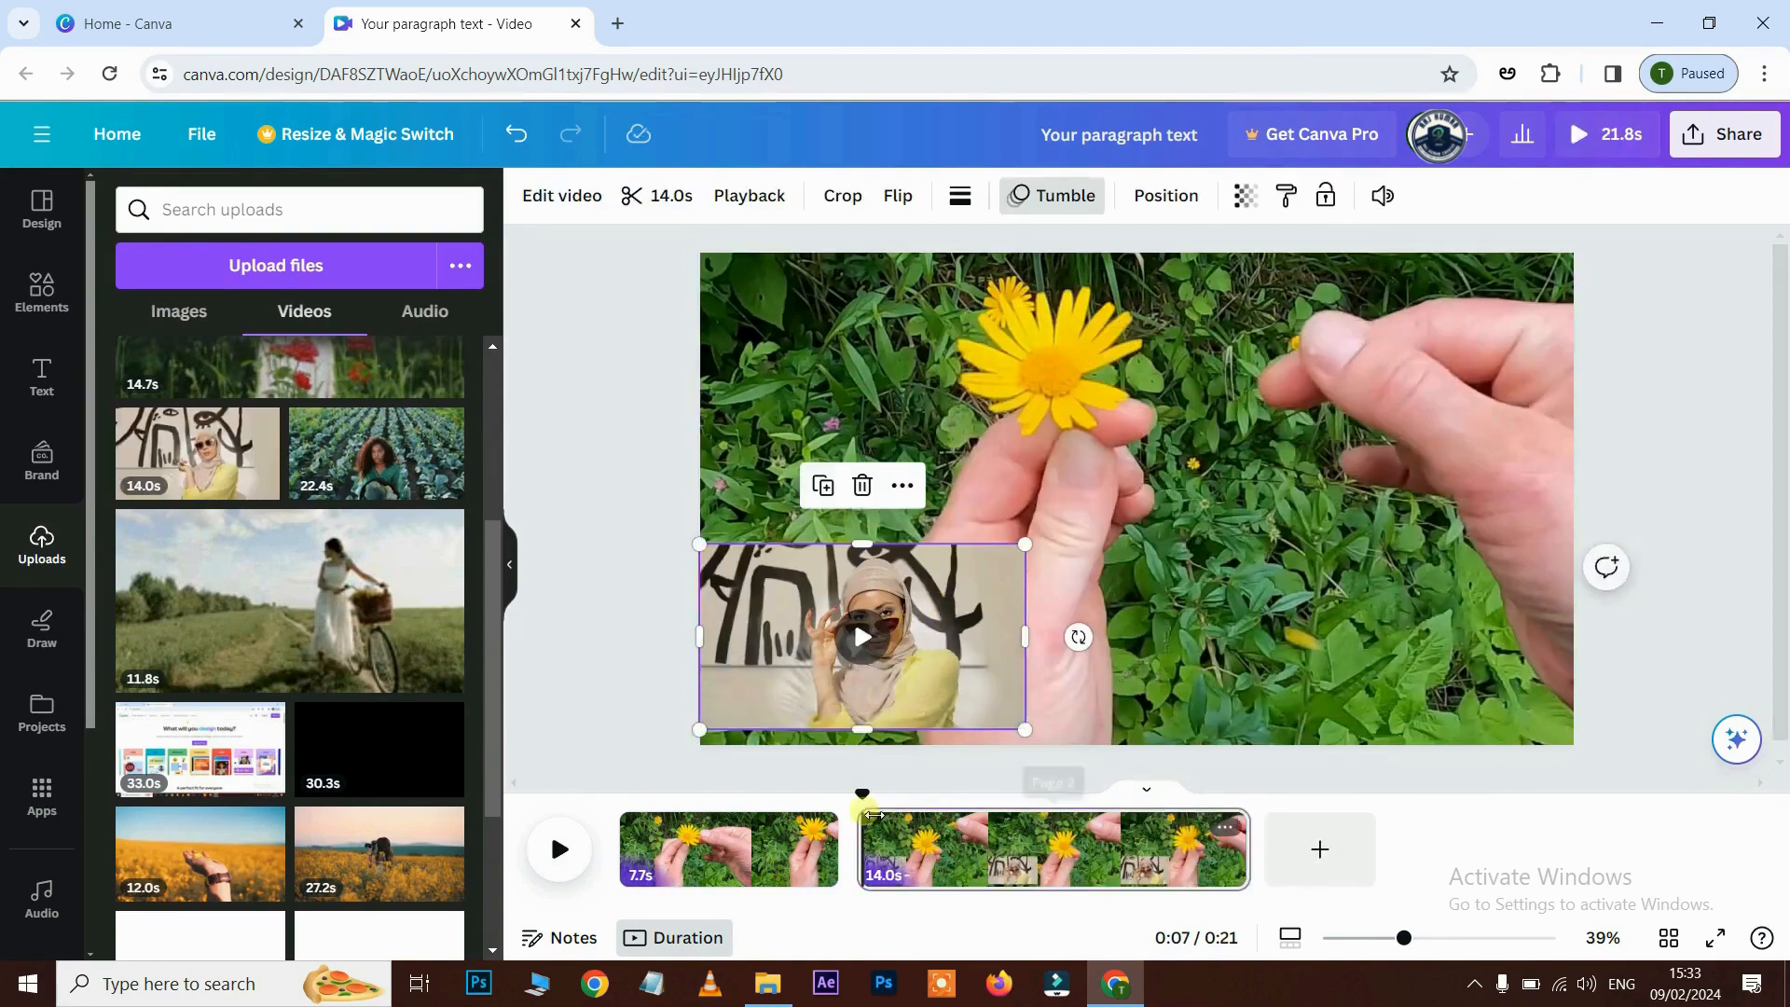
left_click(804, 853)
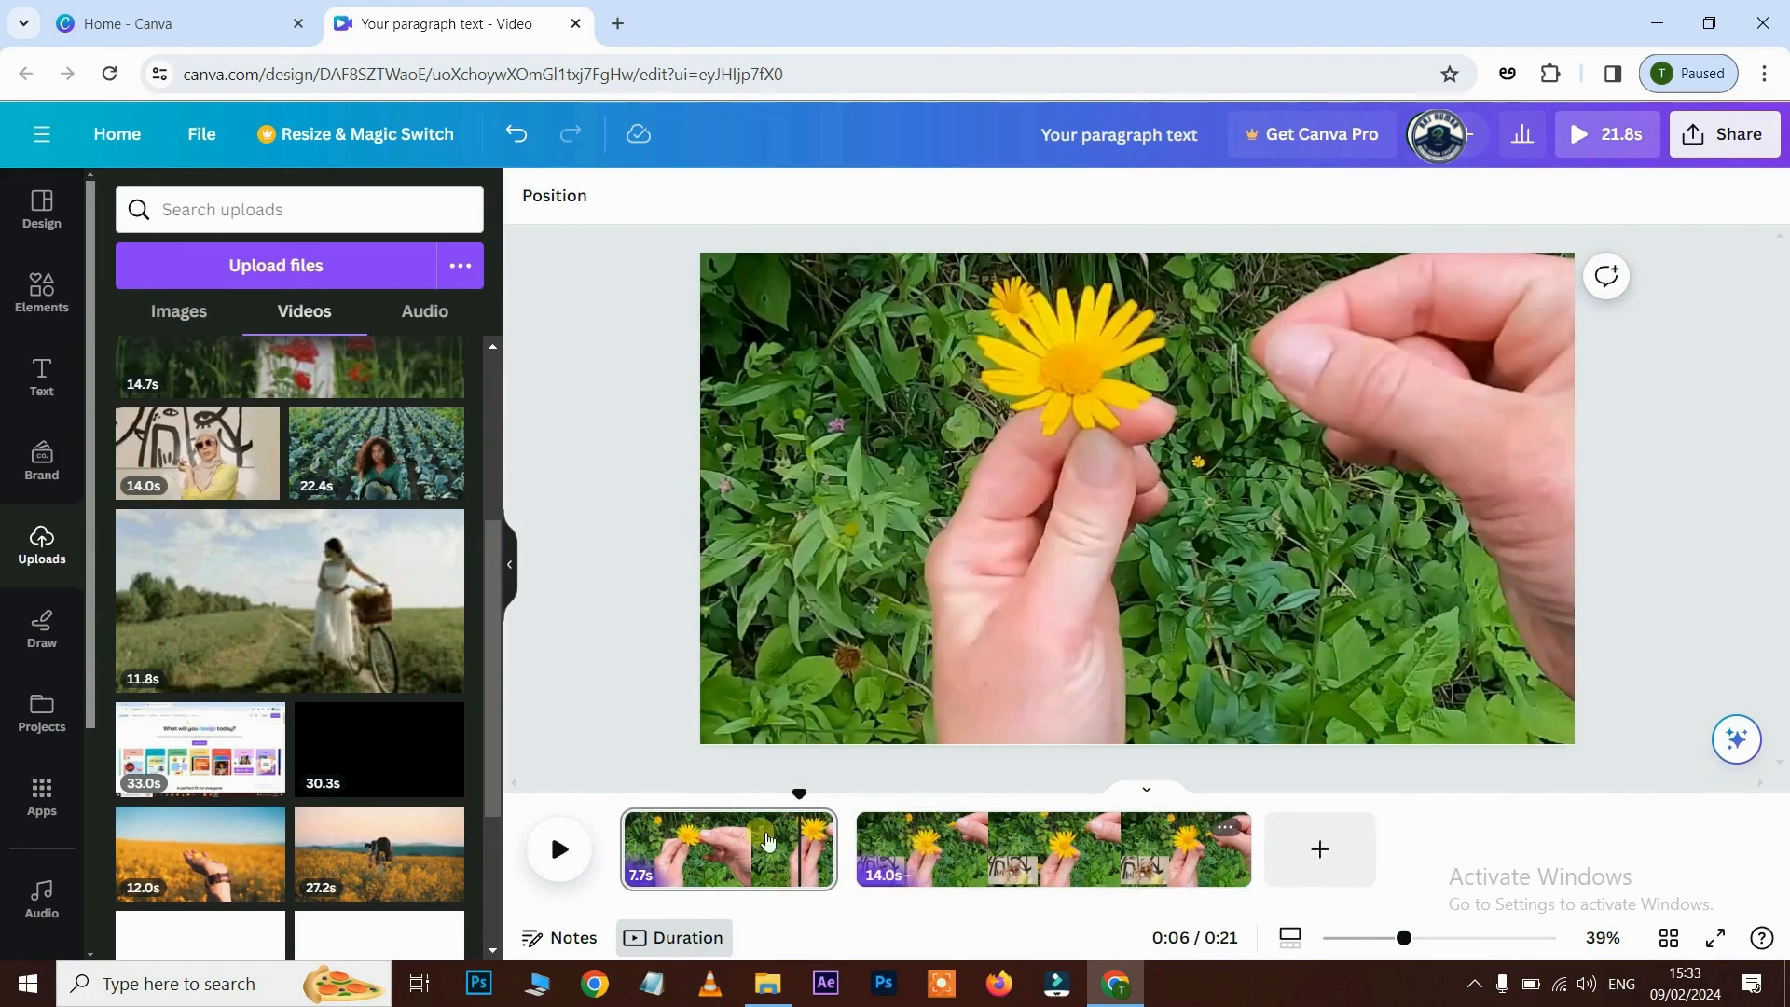
left_click(559, 849)
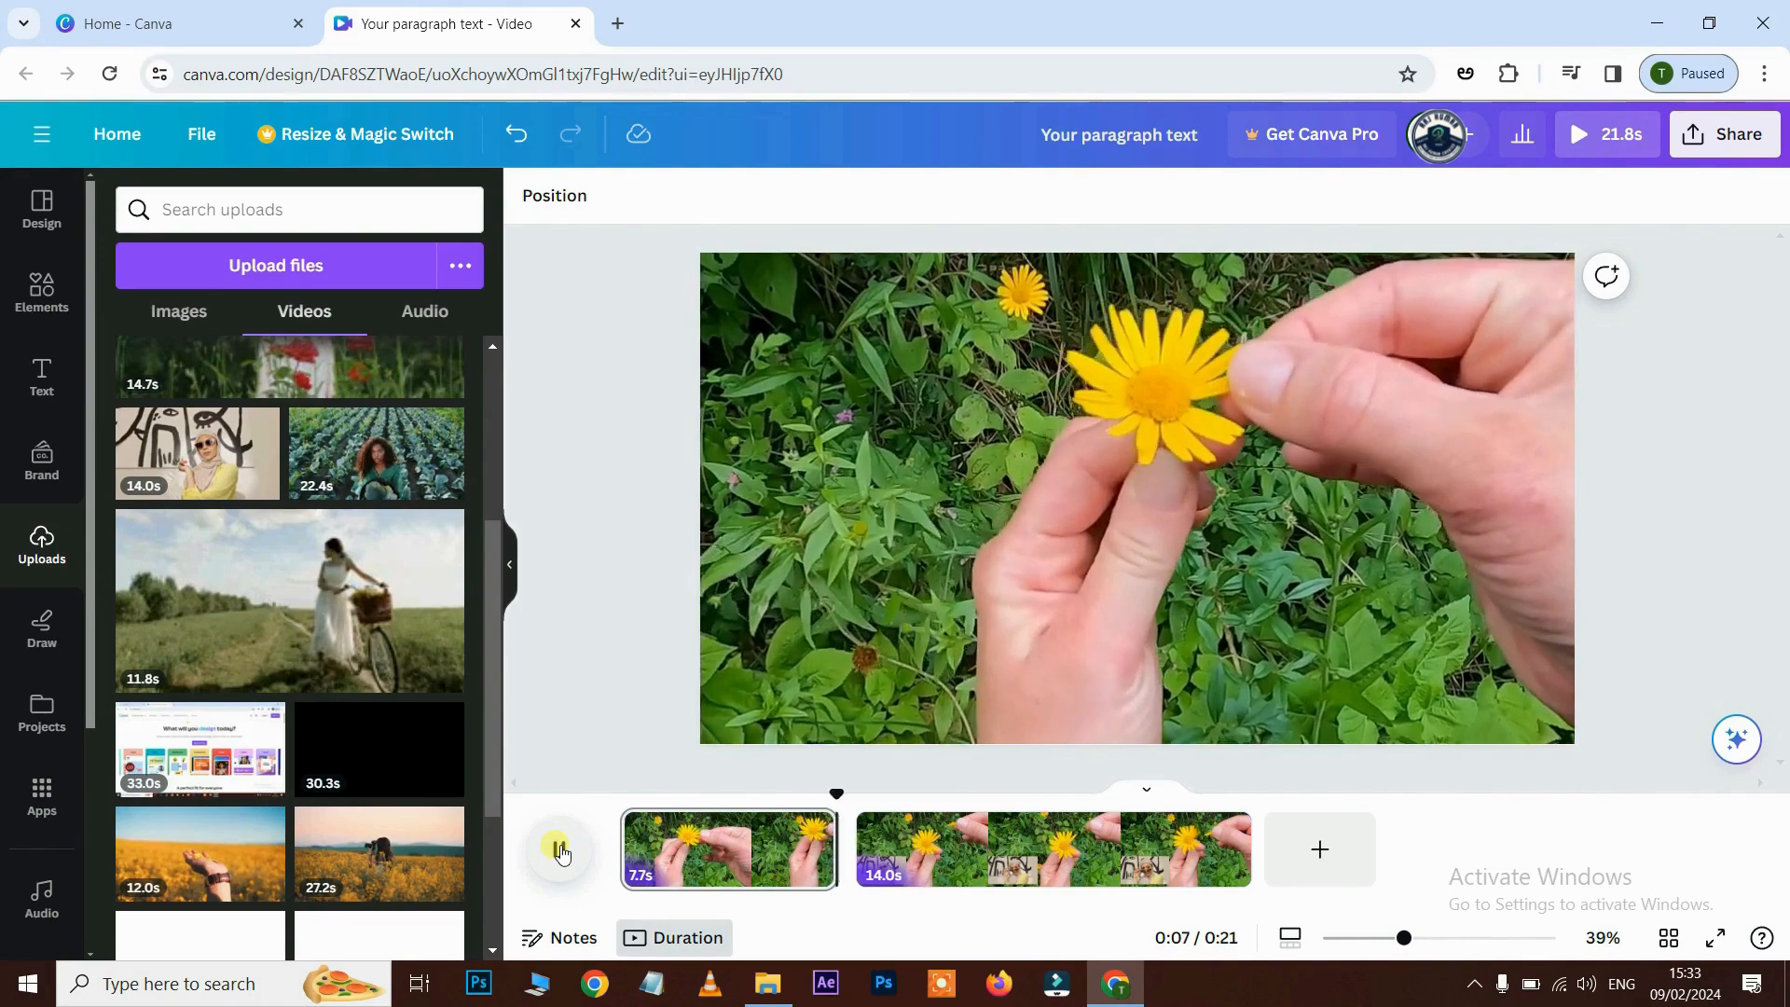
left_click(560, 850)
left_click(887, 837)
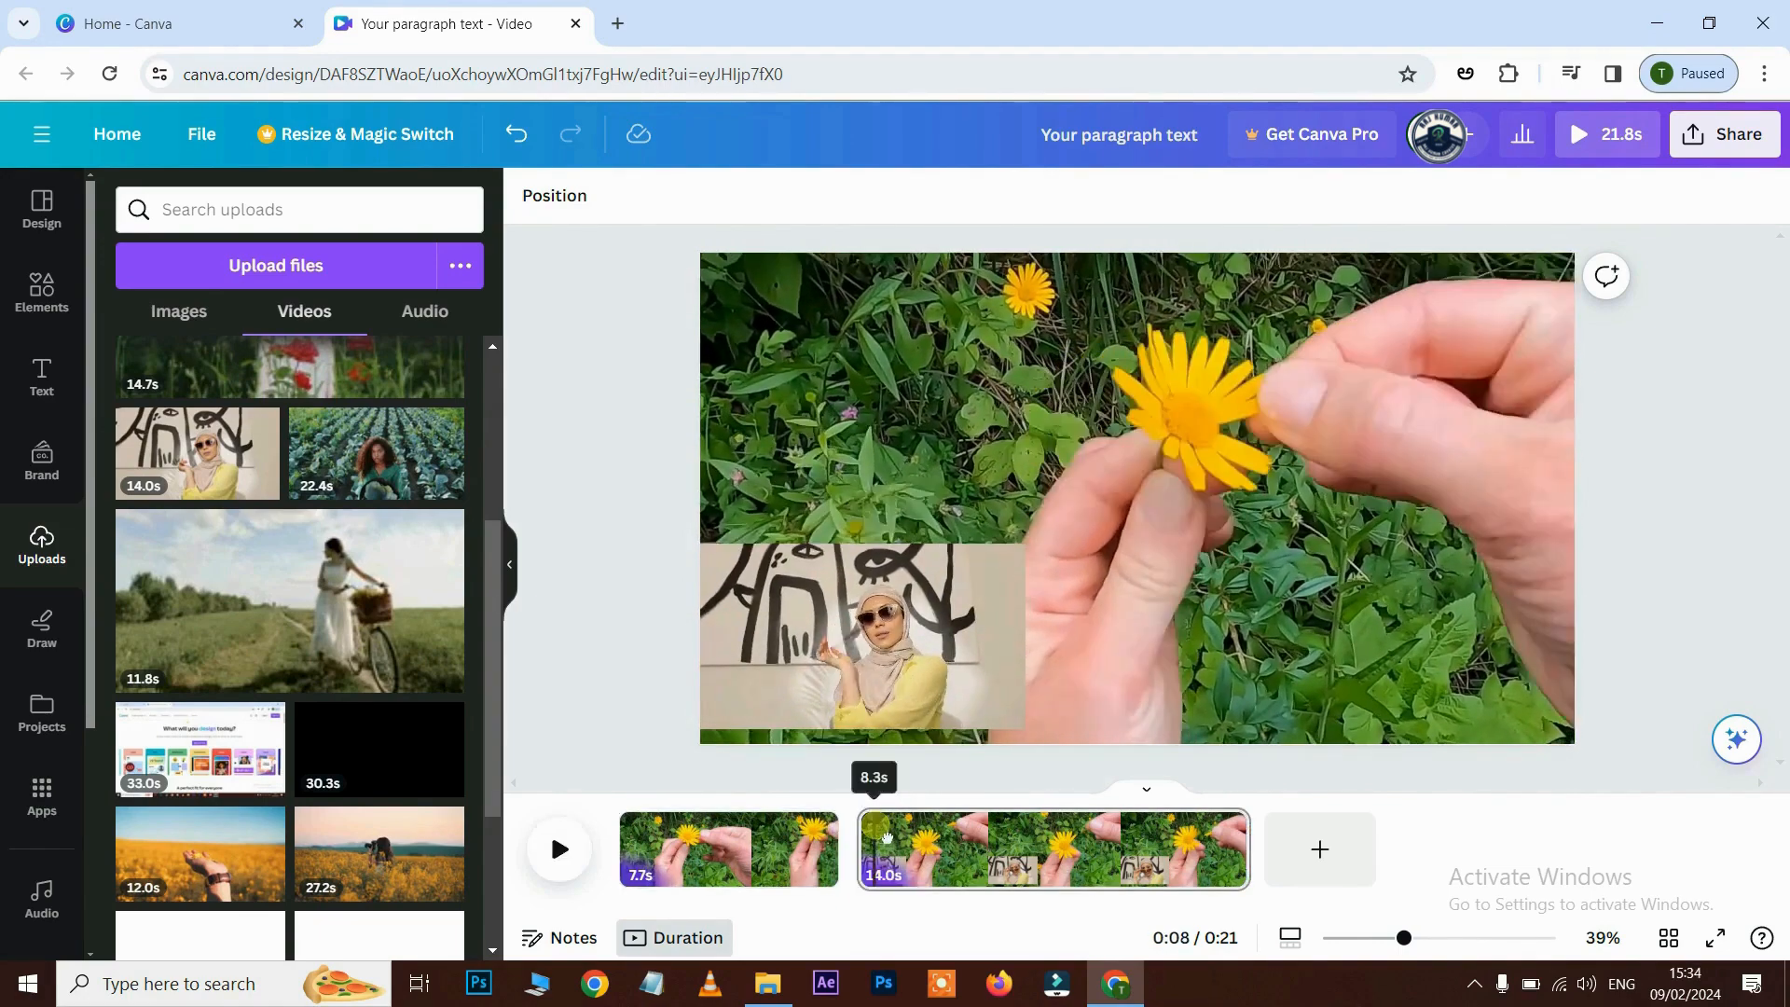
left_click_drag(887, 837, 1077, 844)
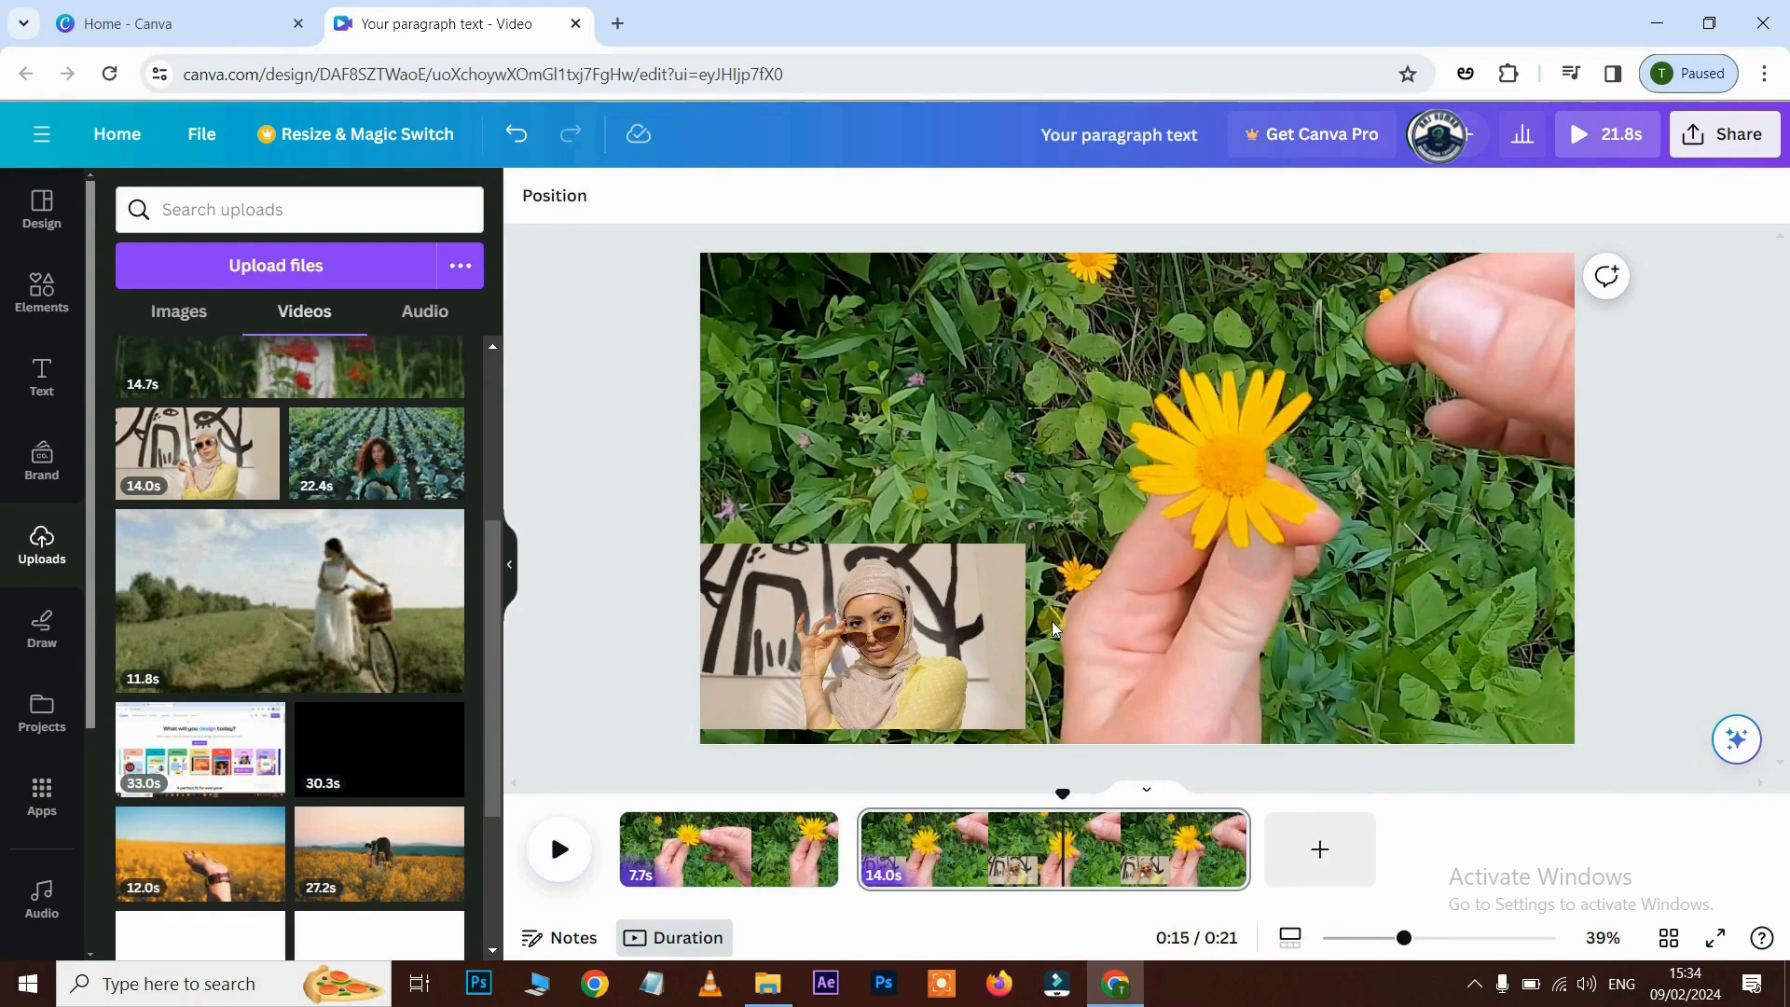
left_click(908, 636)
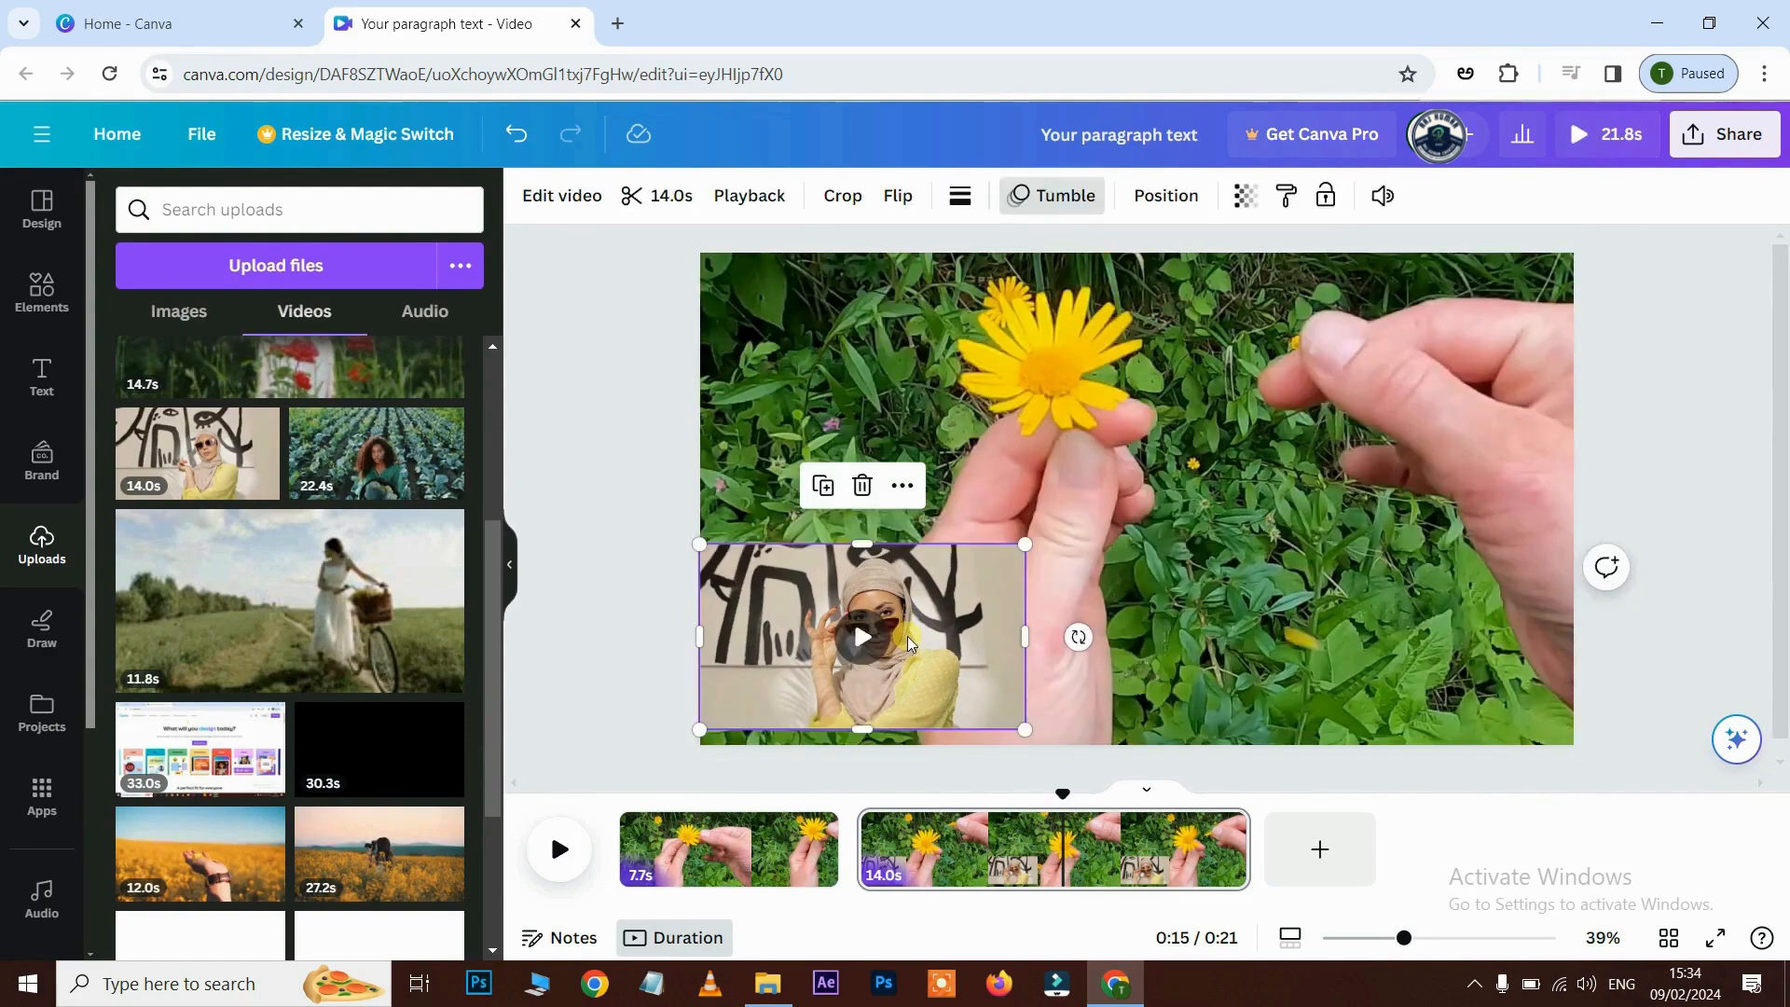
key("Delete")
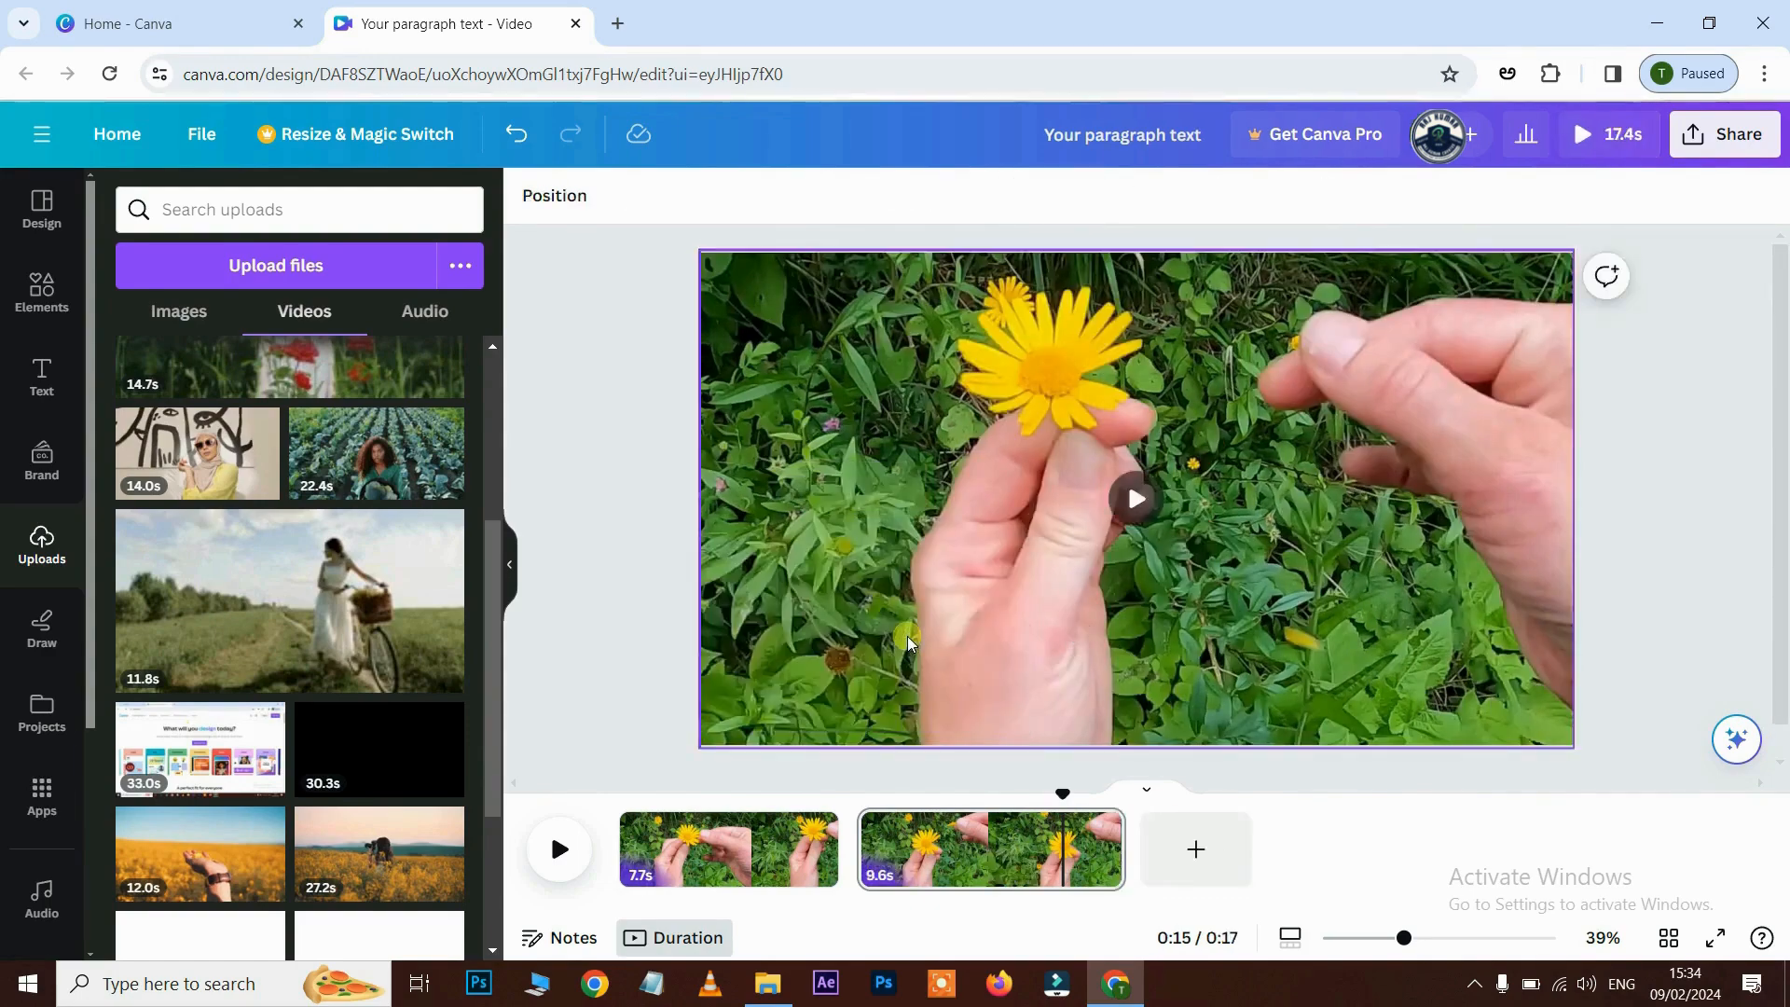
key("ctrl+z")
key("ctrl+z")
key("ctrl+z")
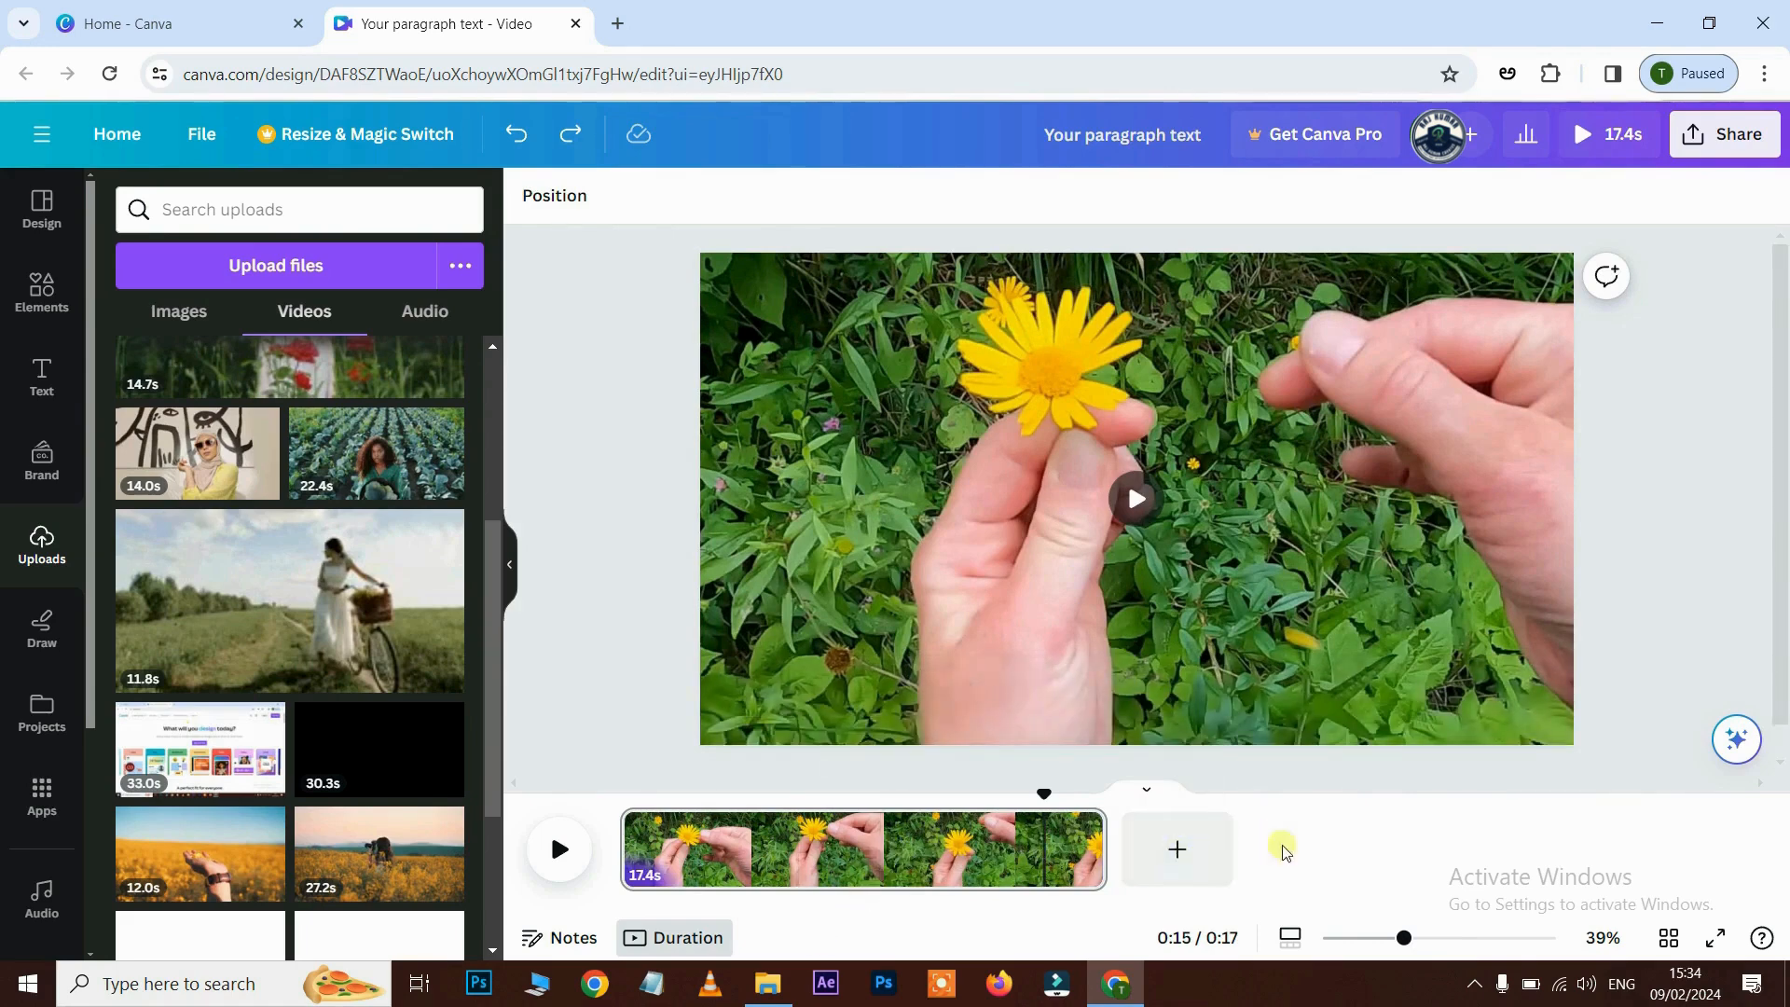
- Add the 14.0s woman clip as a page after the 17.4s flower clip and show the transitions between them
left_click_drag(197, 449, 1182, 850)
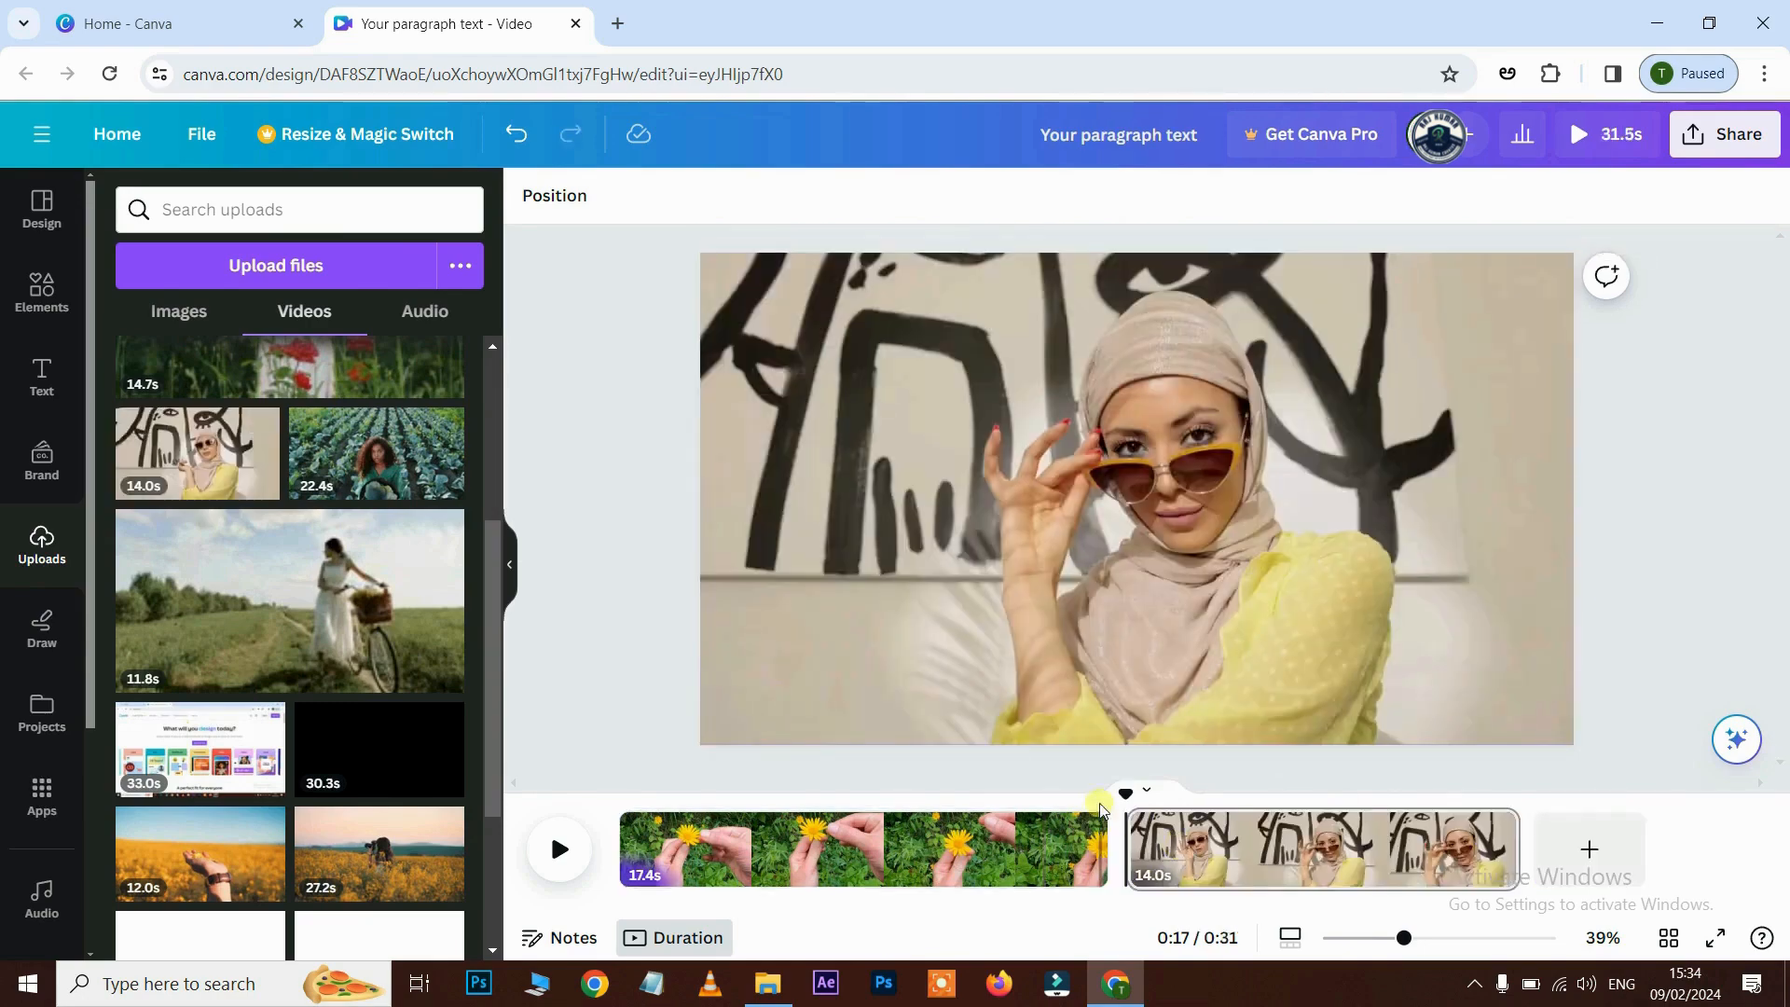
left_click(1068, 821)
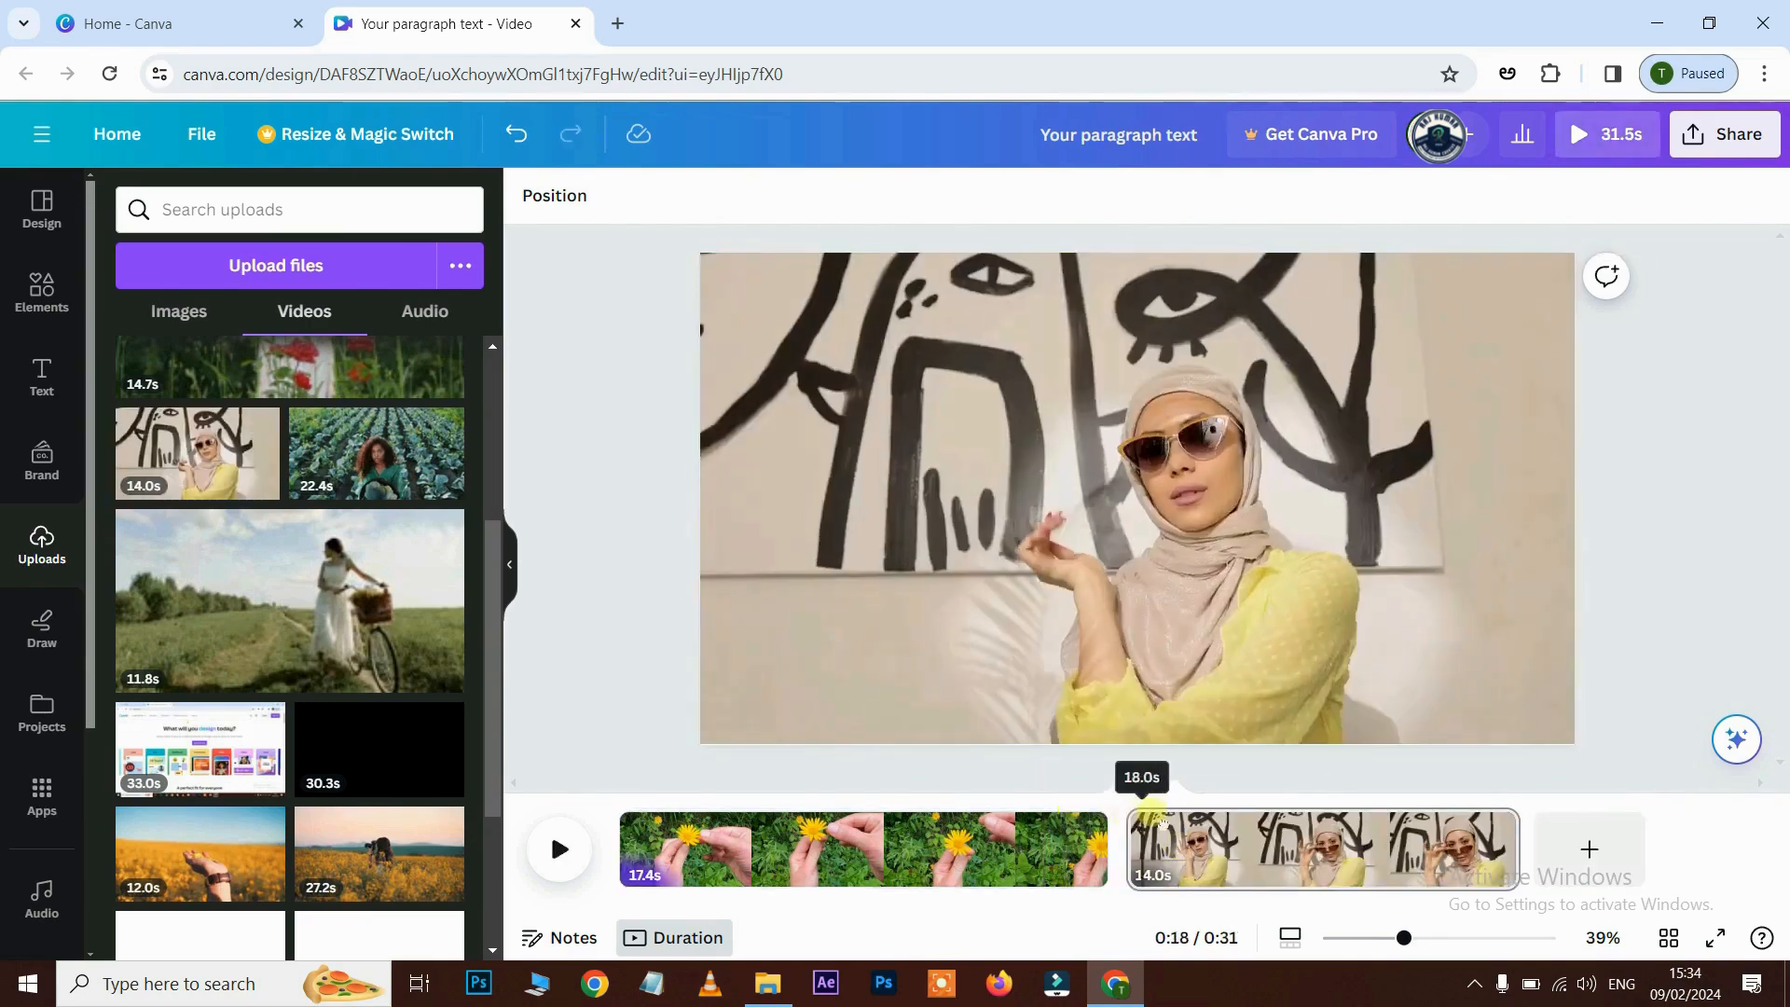
left_click(1081, 822)
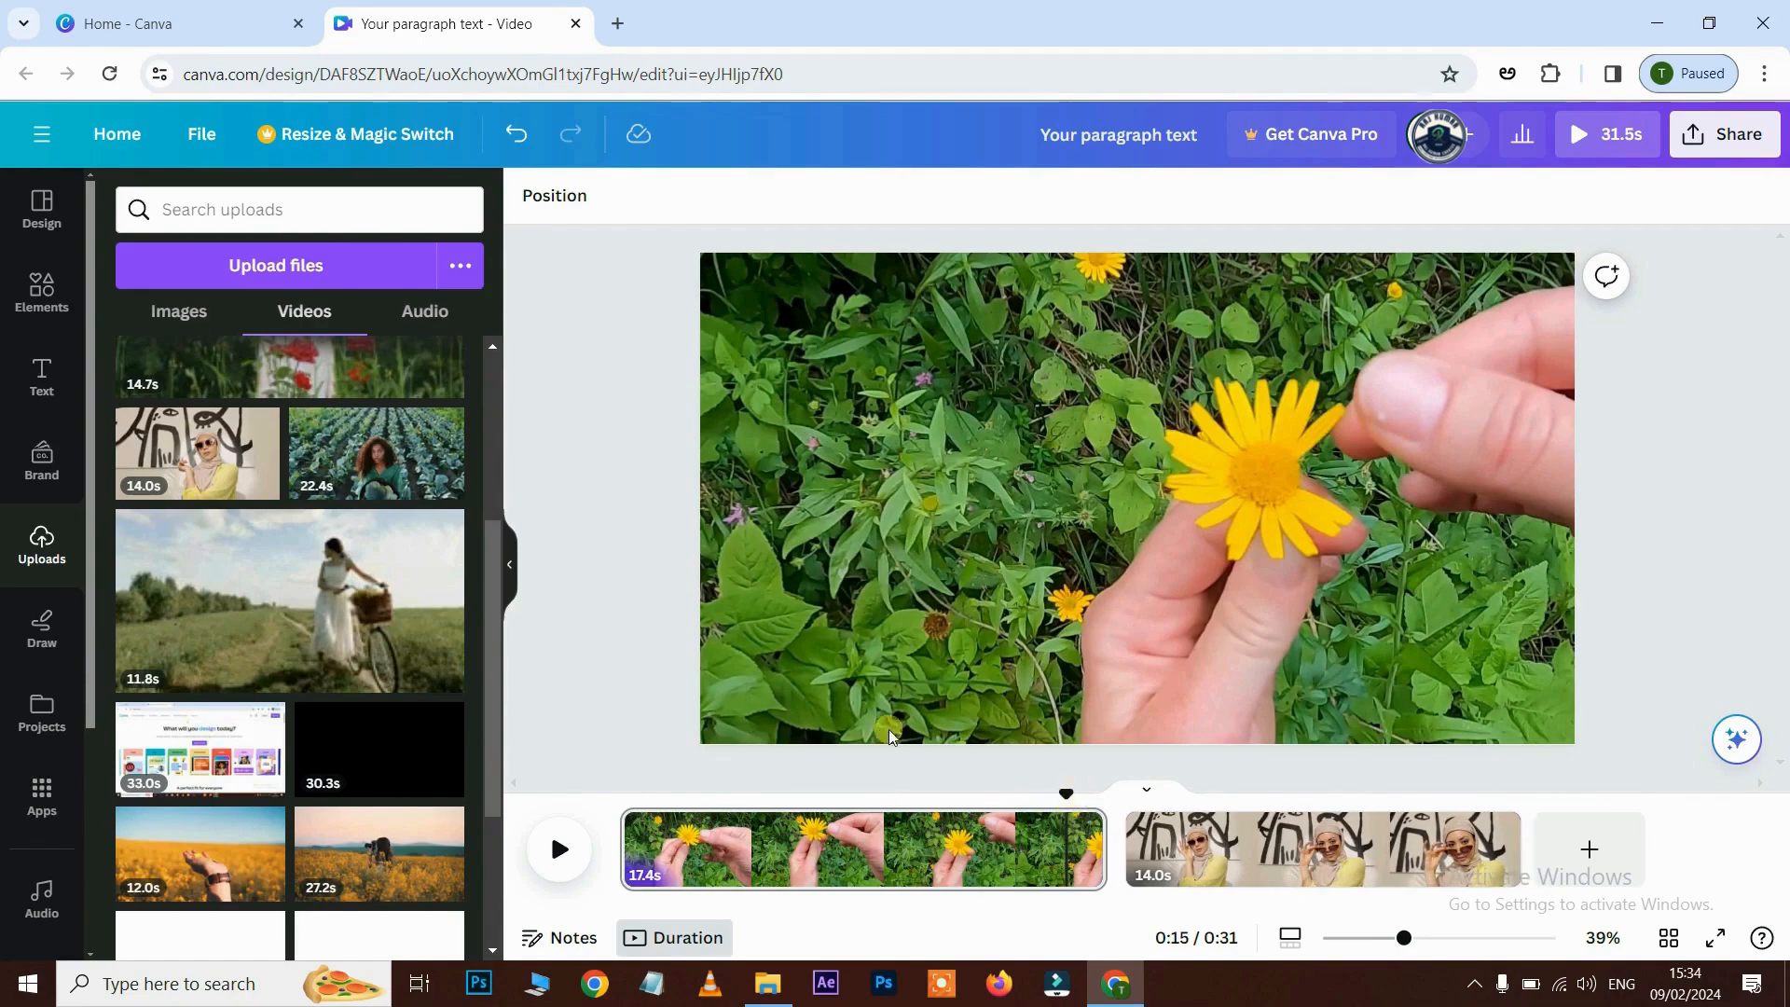
mouse_move(1135, 870)
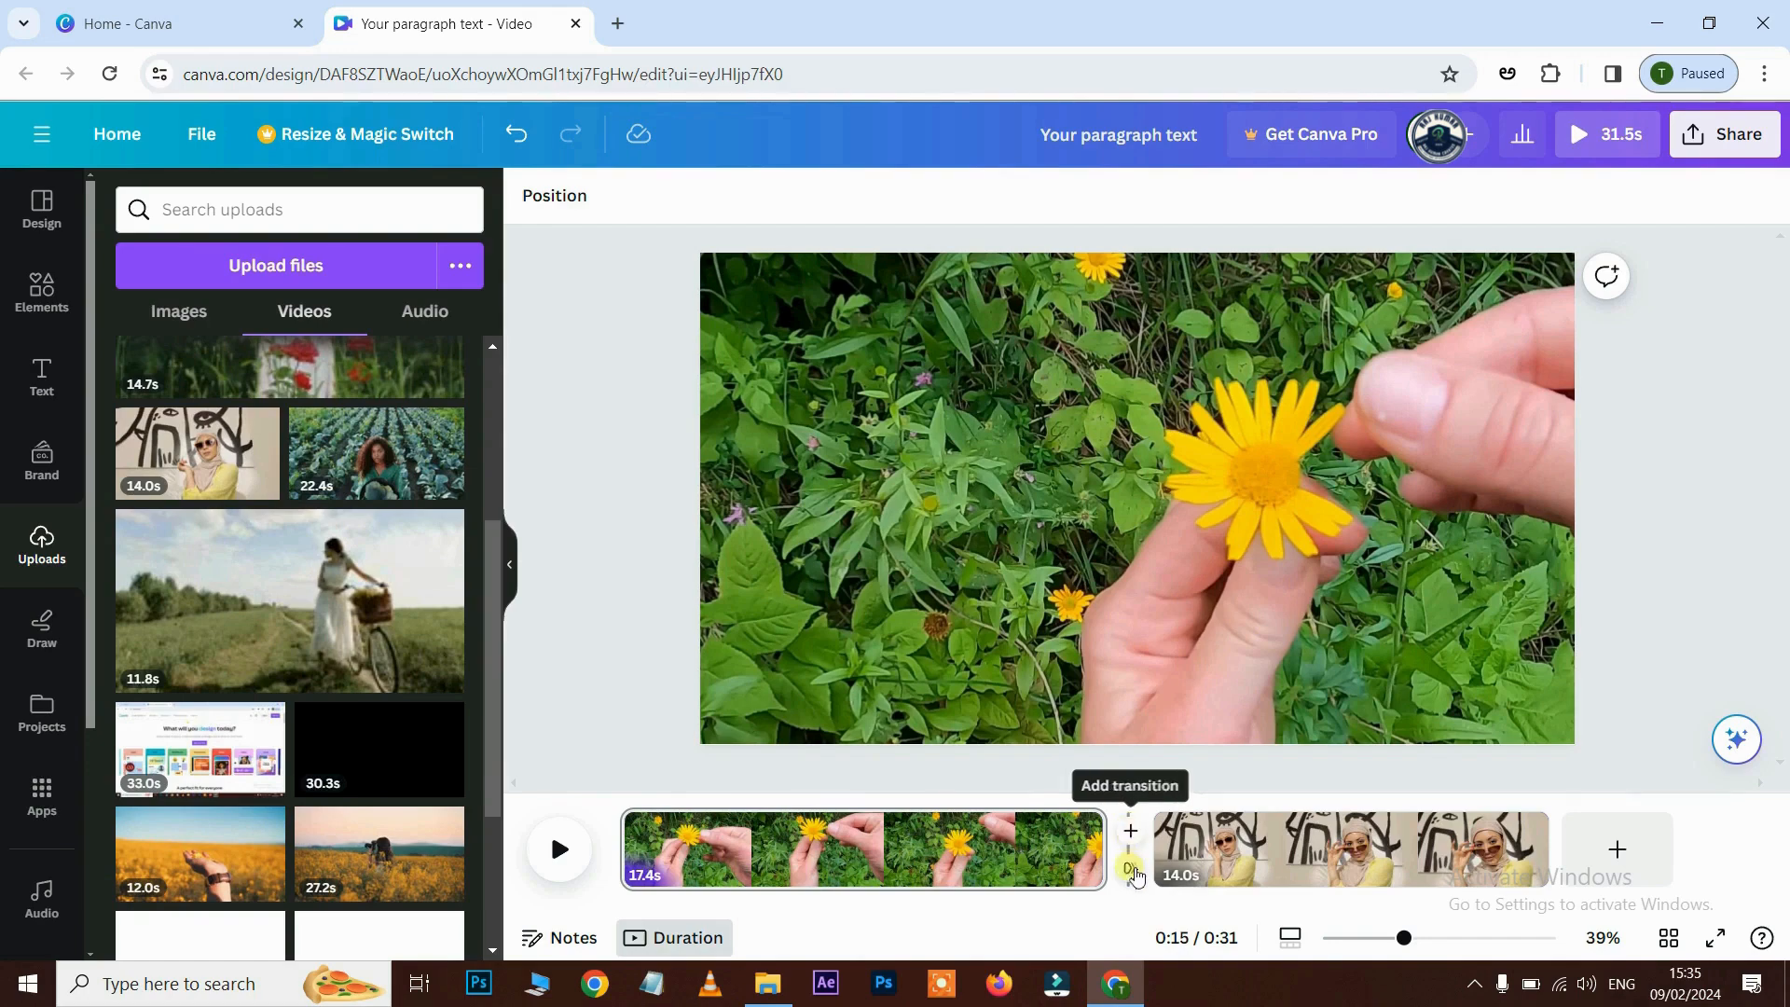
left_click(1131, 872)
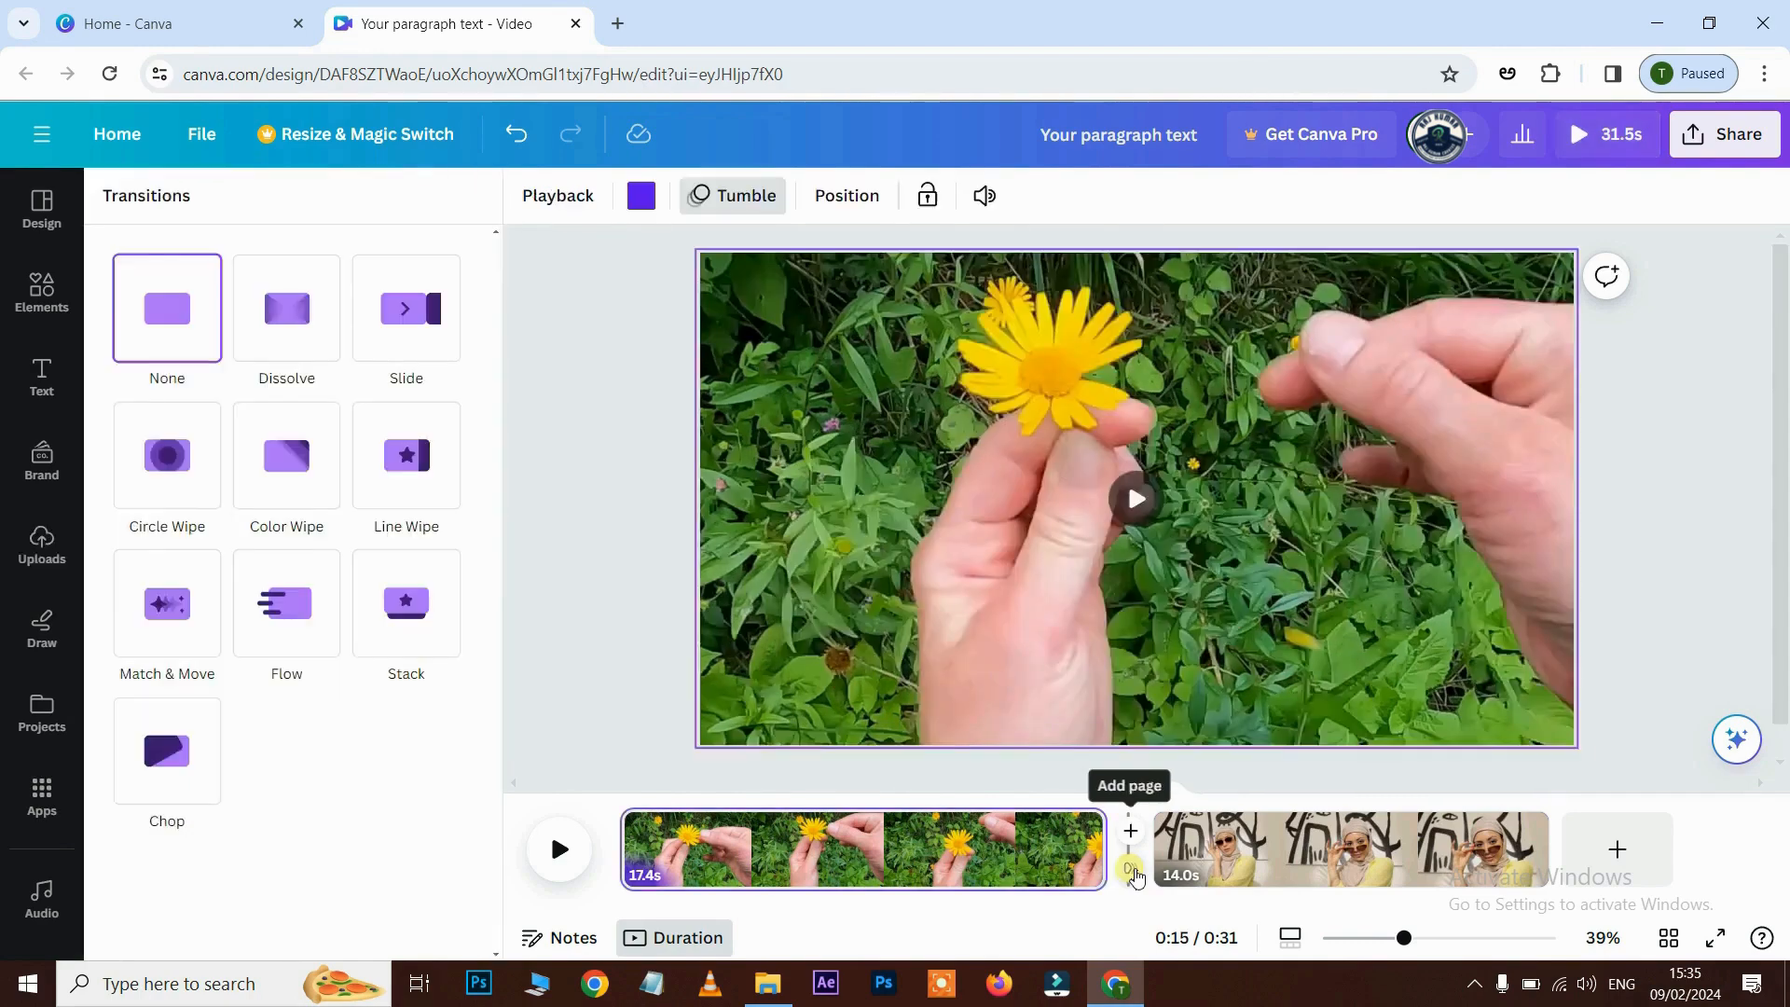
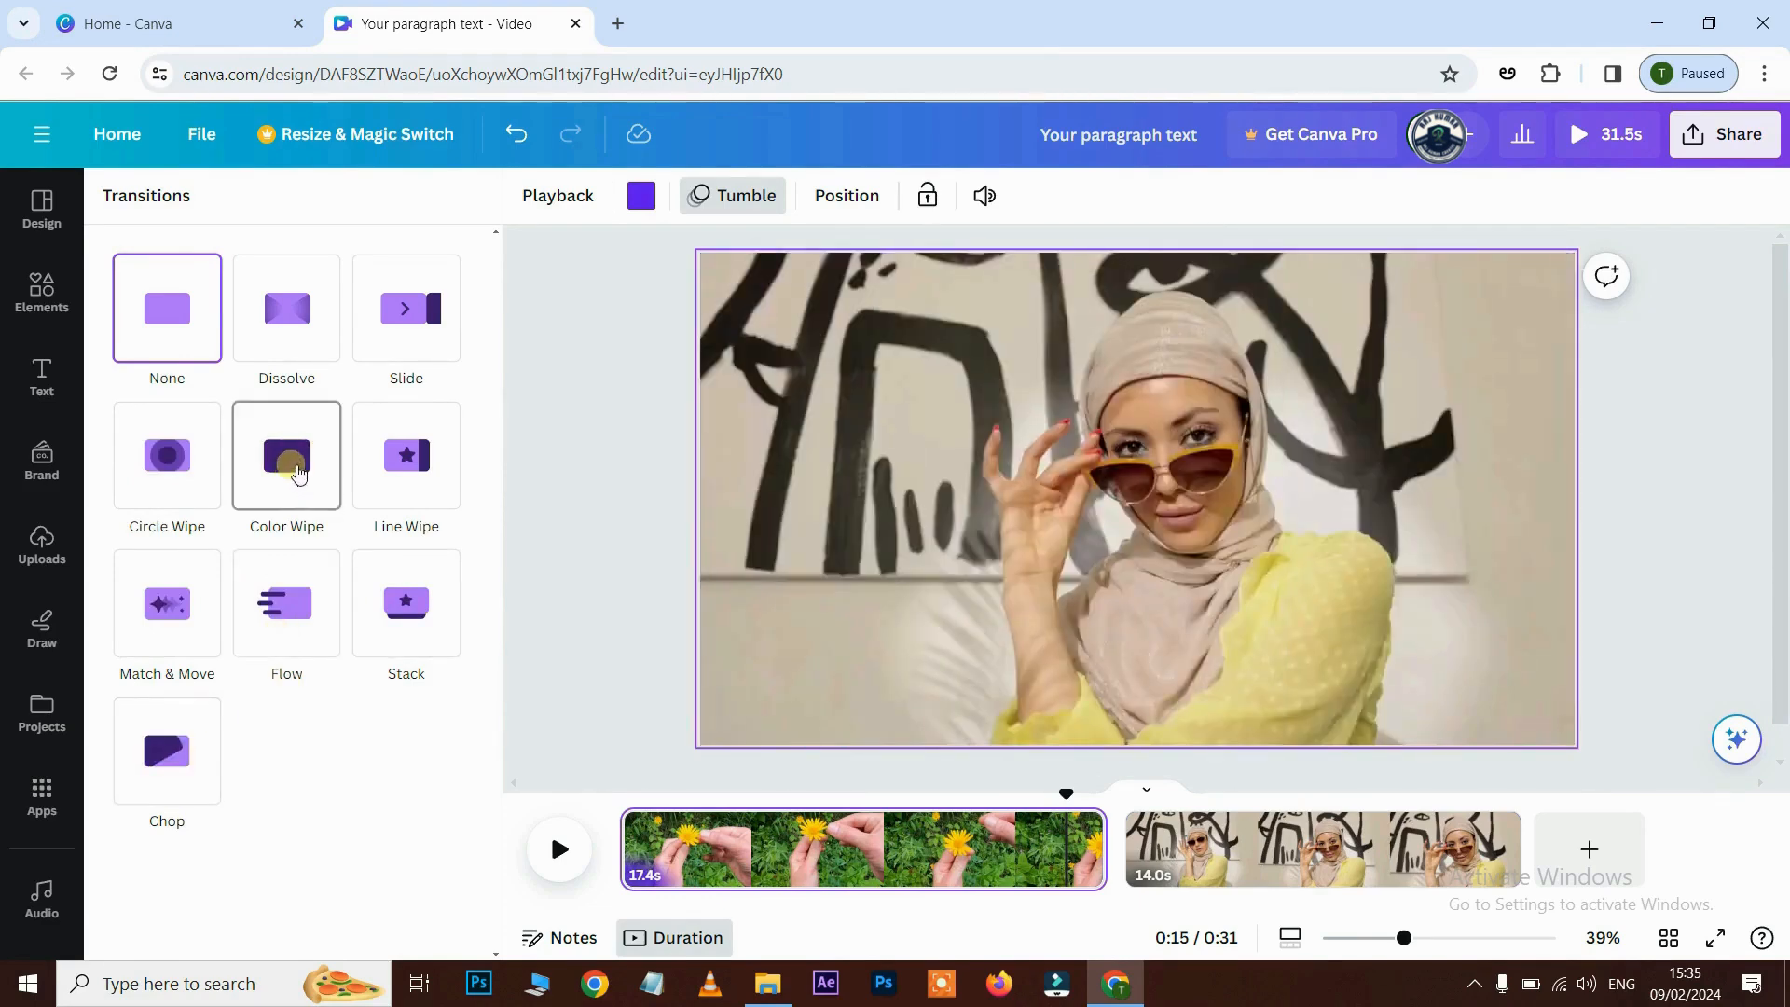
- Apply a Color Wipe transition between the flower and woman clips and preview it
left_click(303, 480)
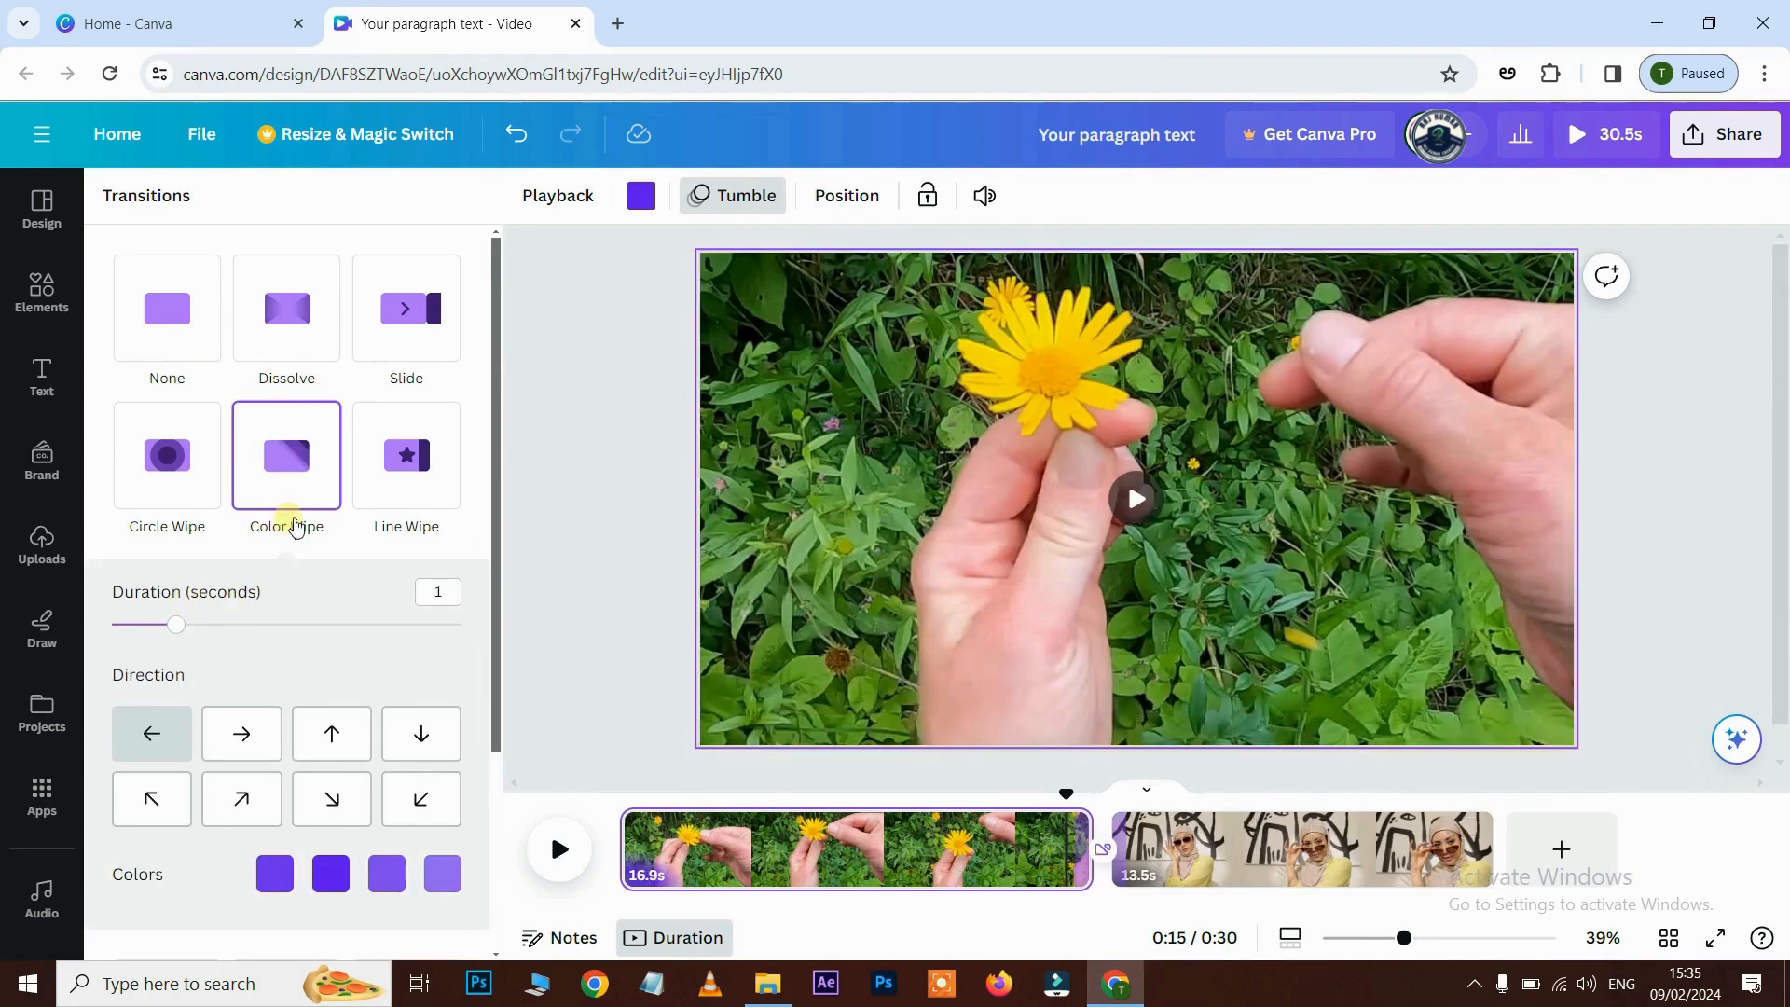
scroll(292, 676, "down", 1)
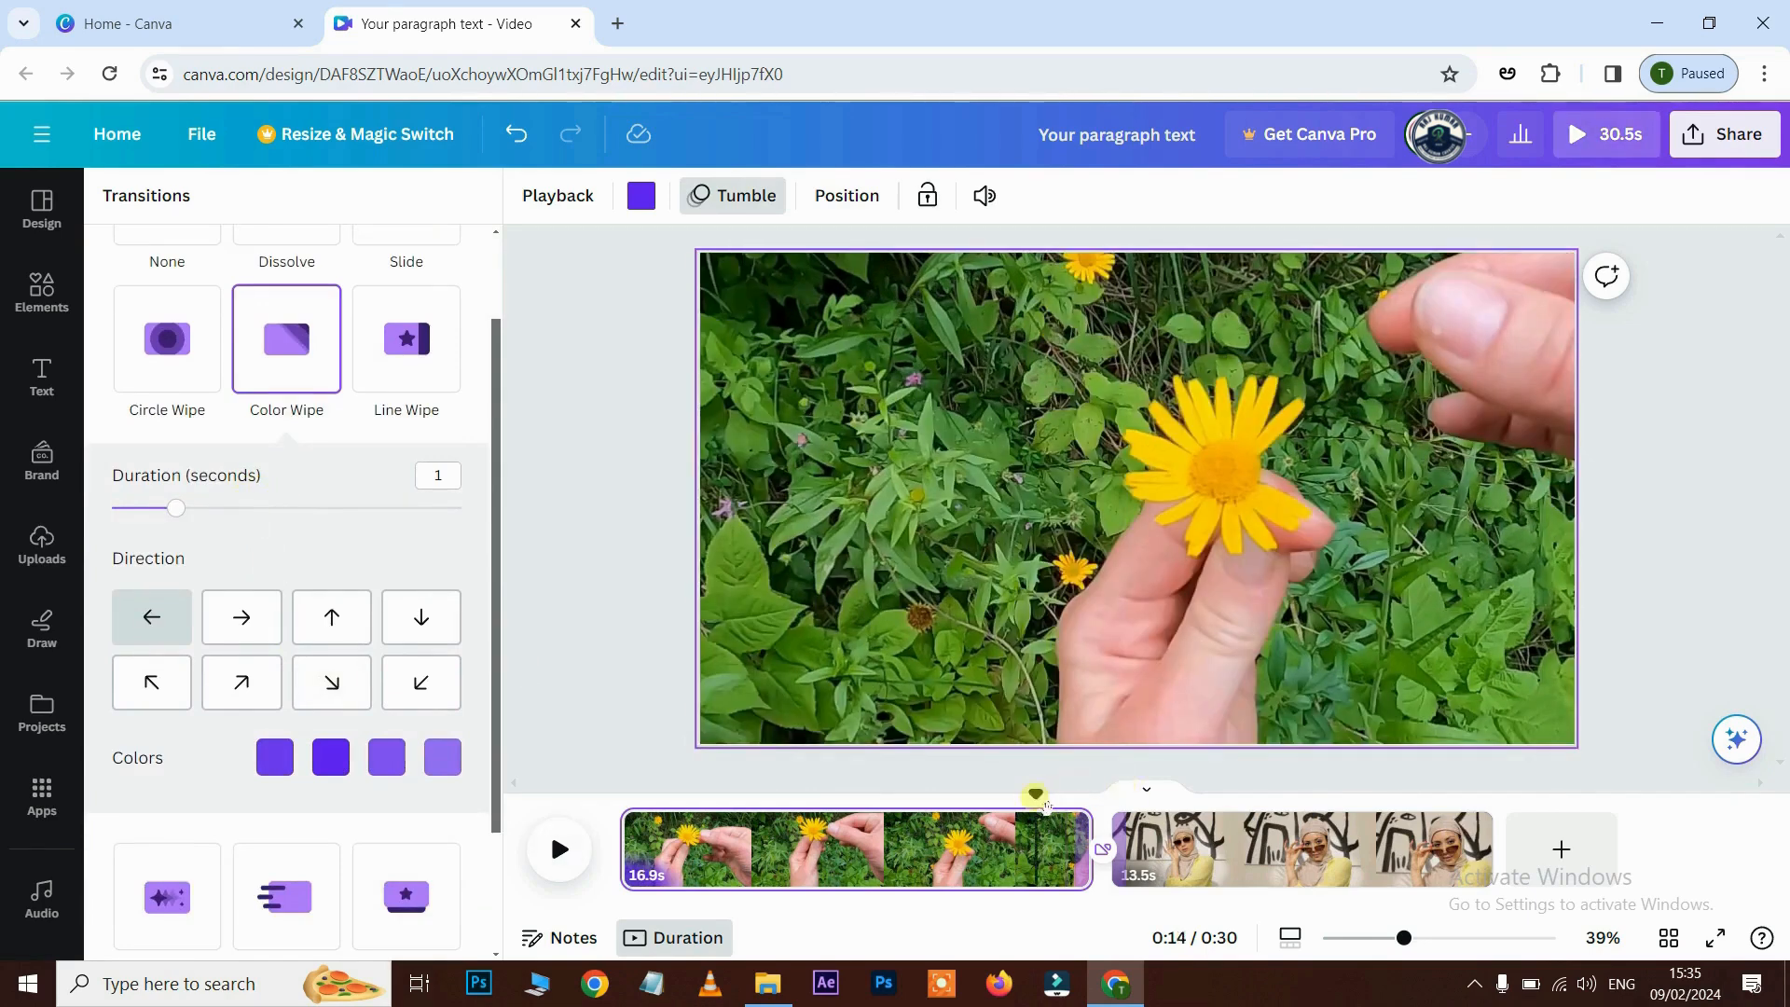
left_click(561, 856)
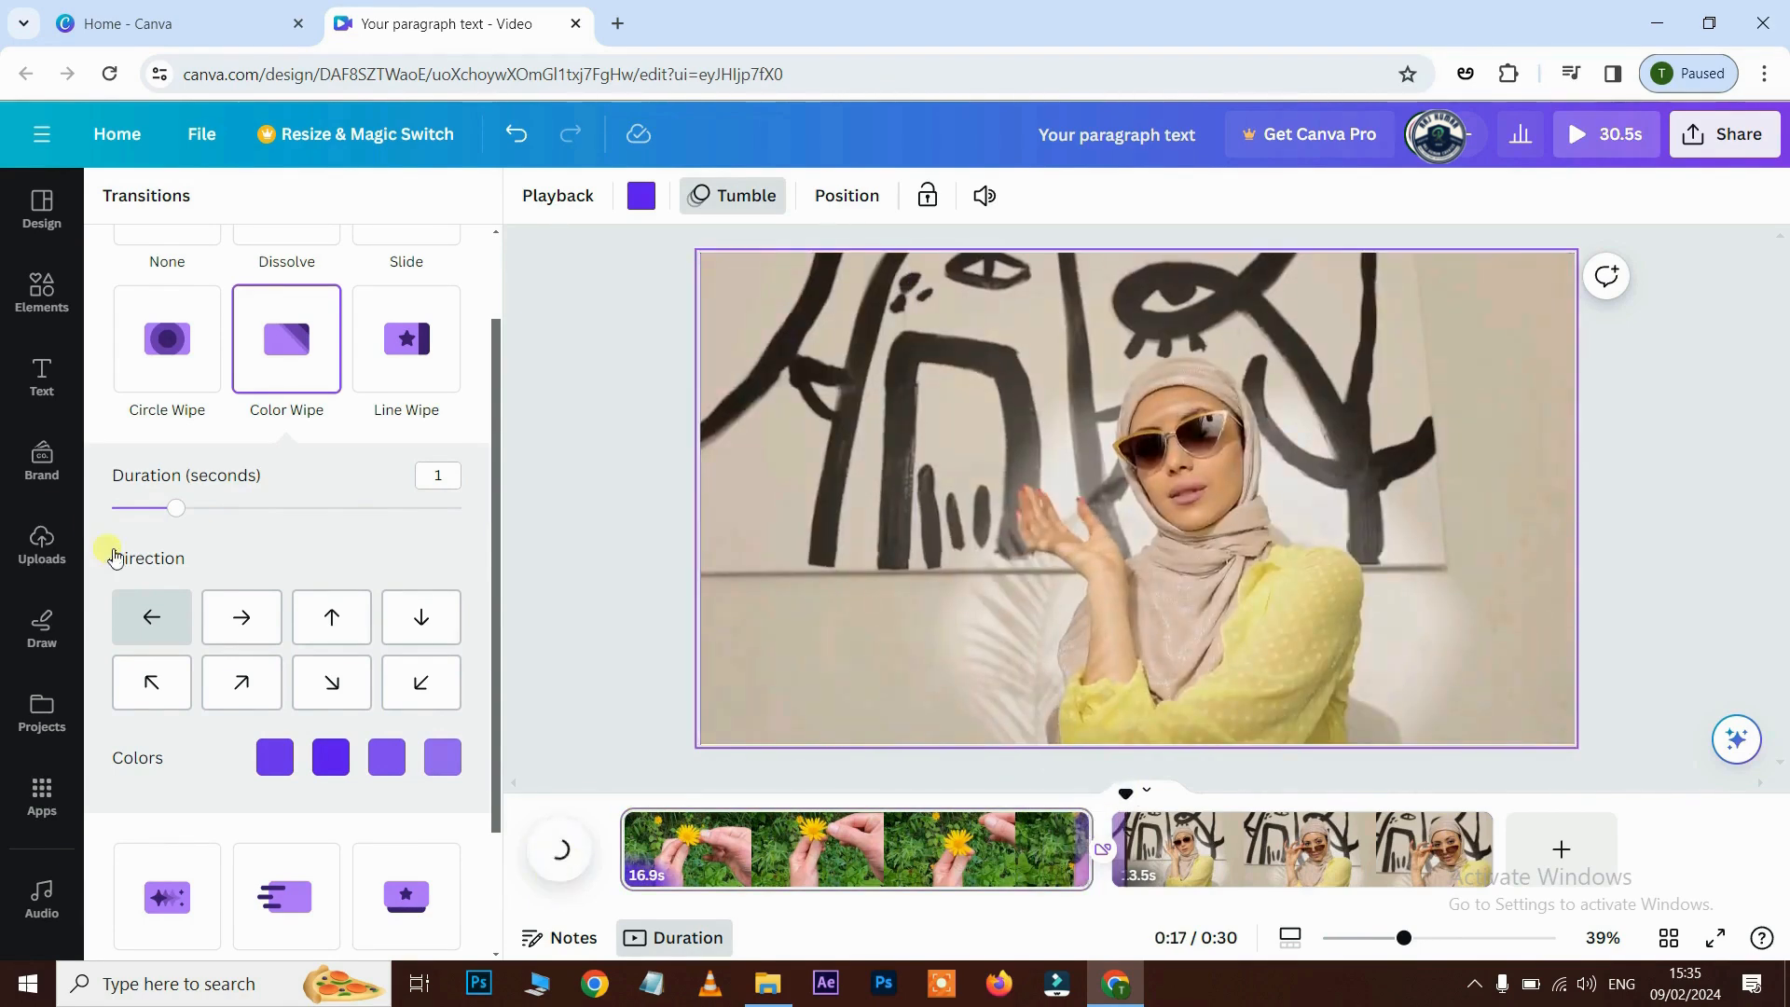
- Lengthen the Color Wipe to 1.5 seconds and preview the longer transition
left_click_drag(173, 515, 214, 520)
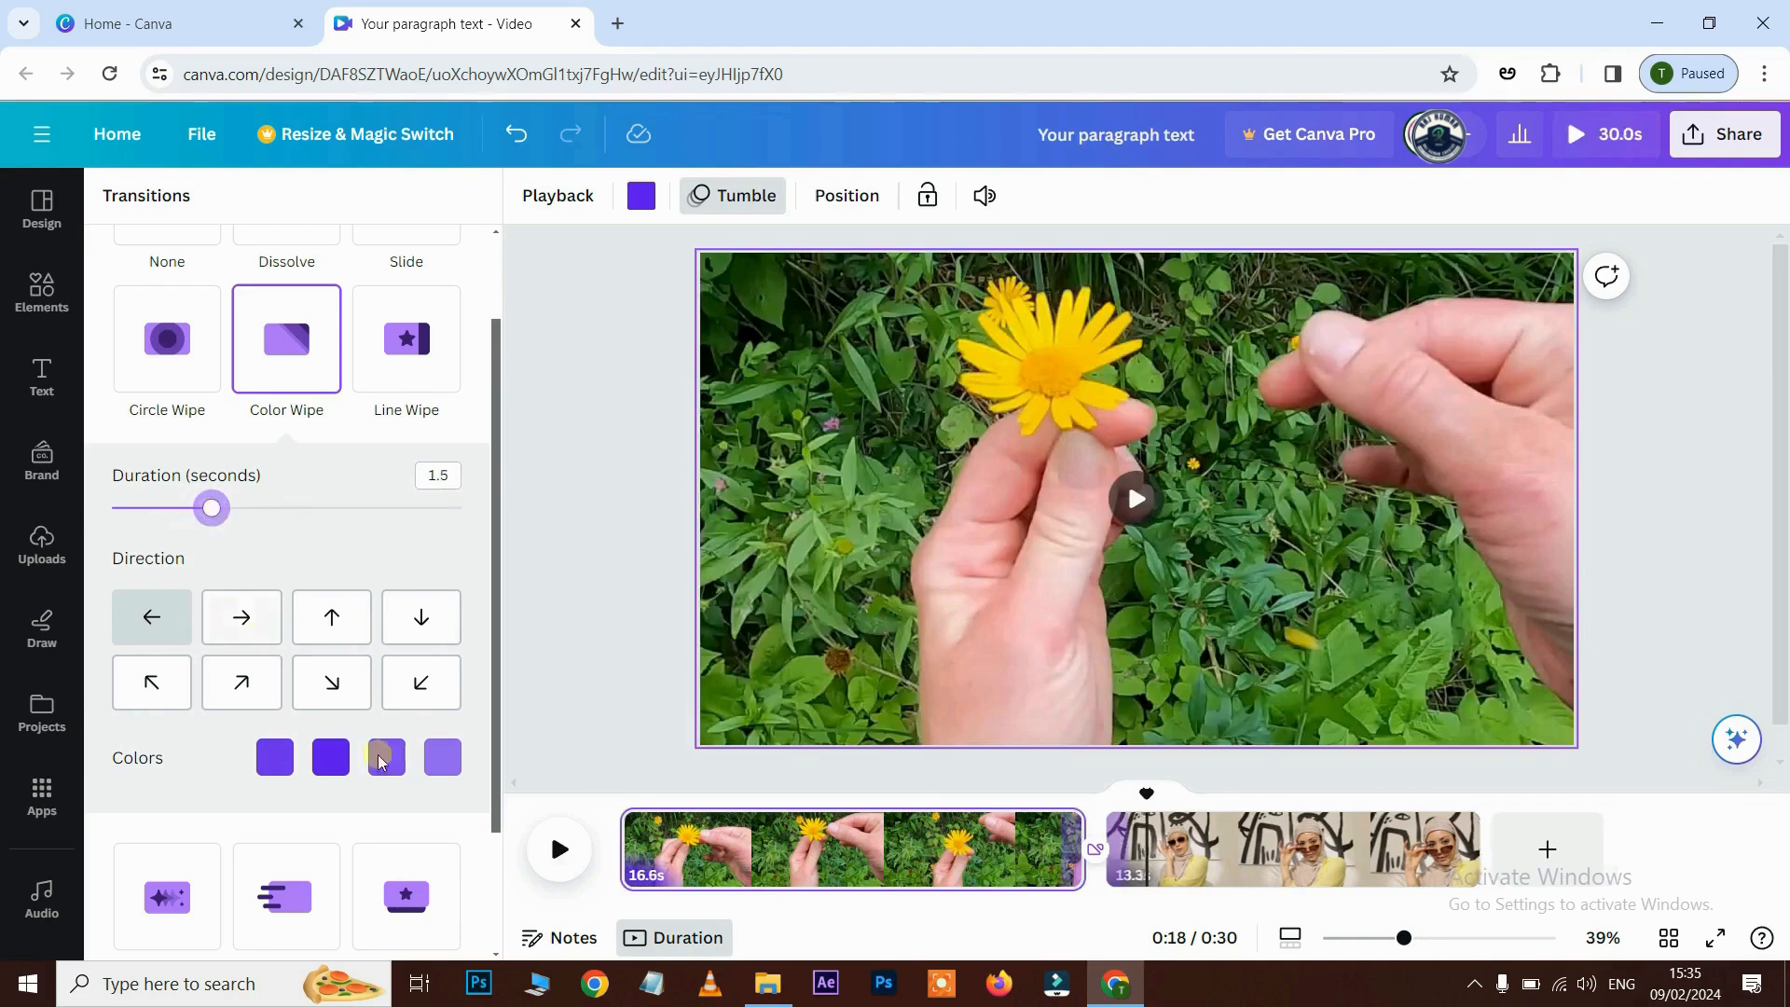
left_click(557, 844)
left_click(560, 850)
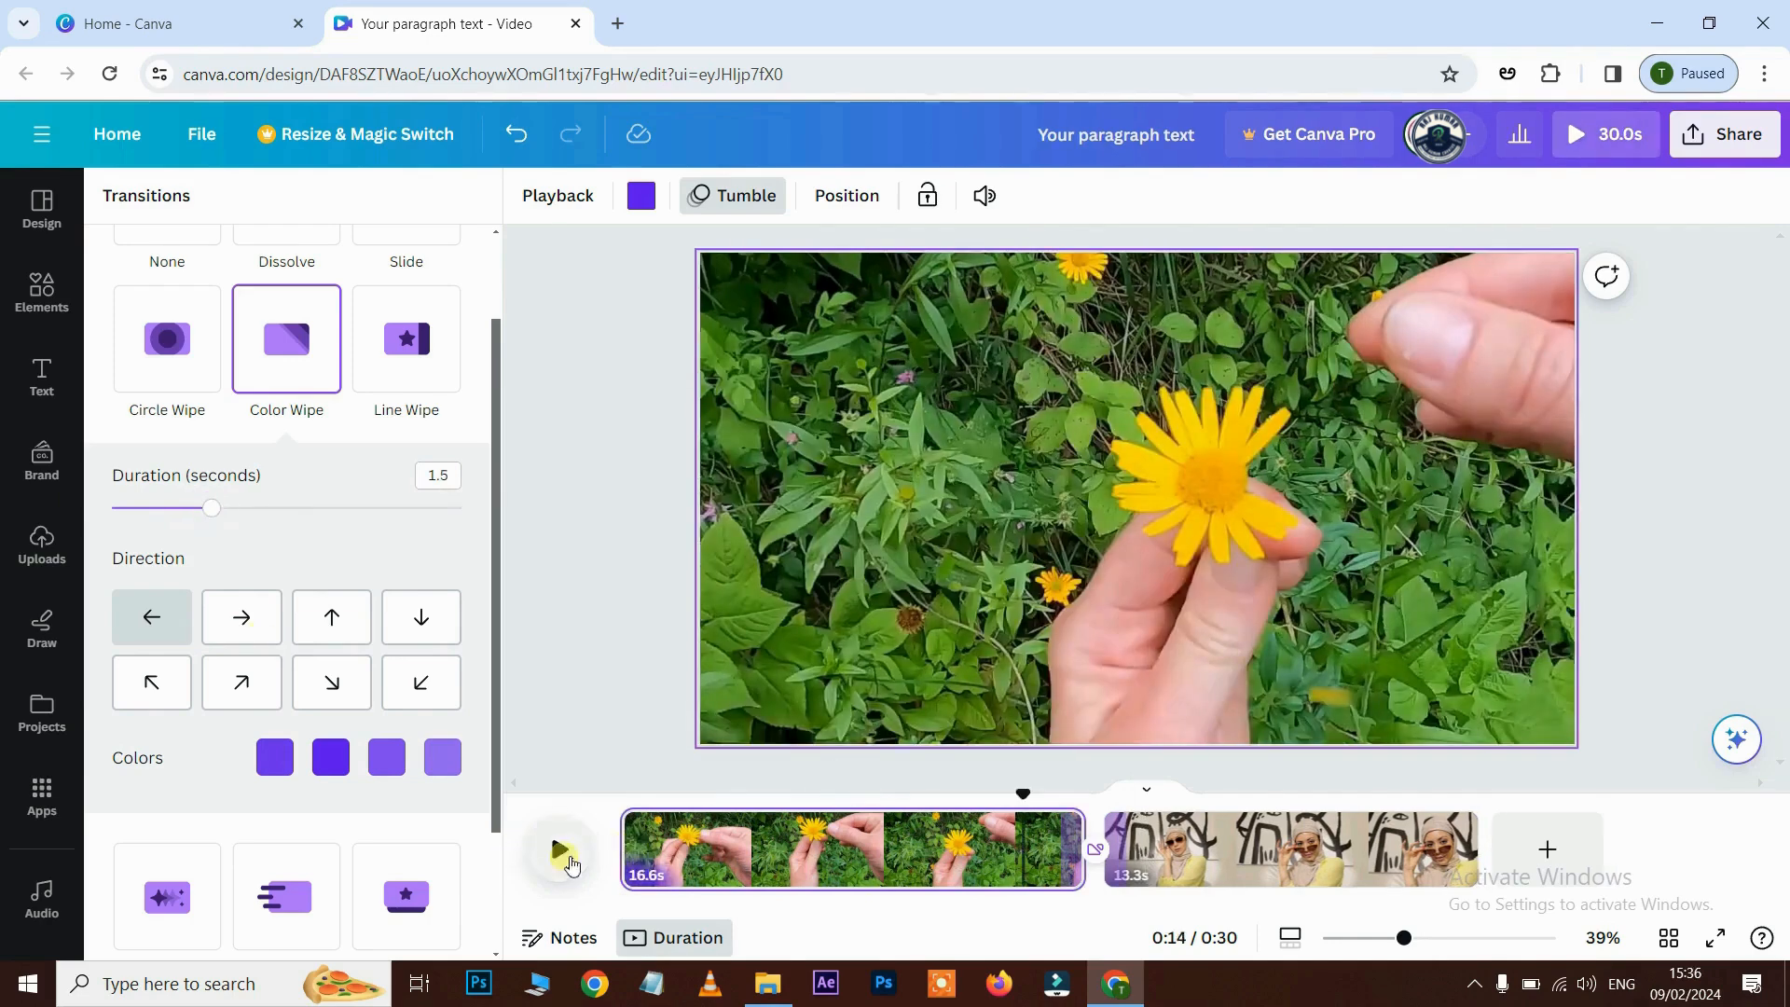
left_click(563, 850)
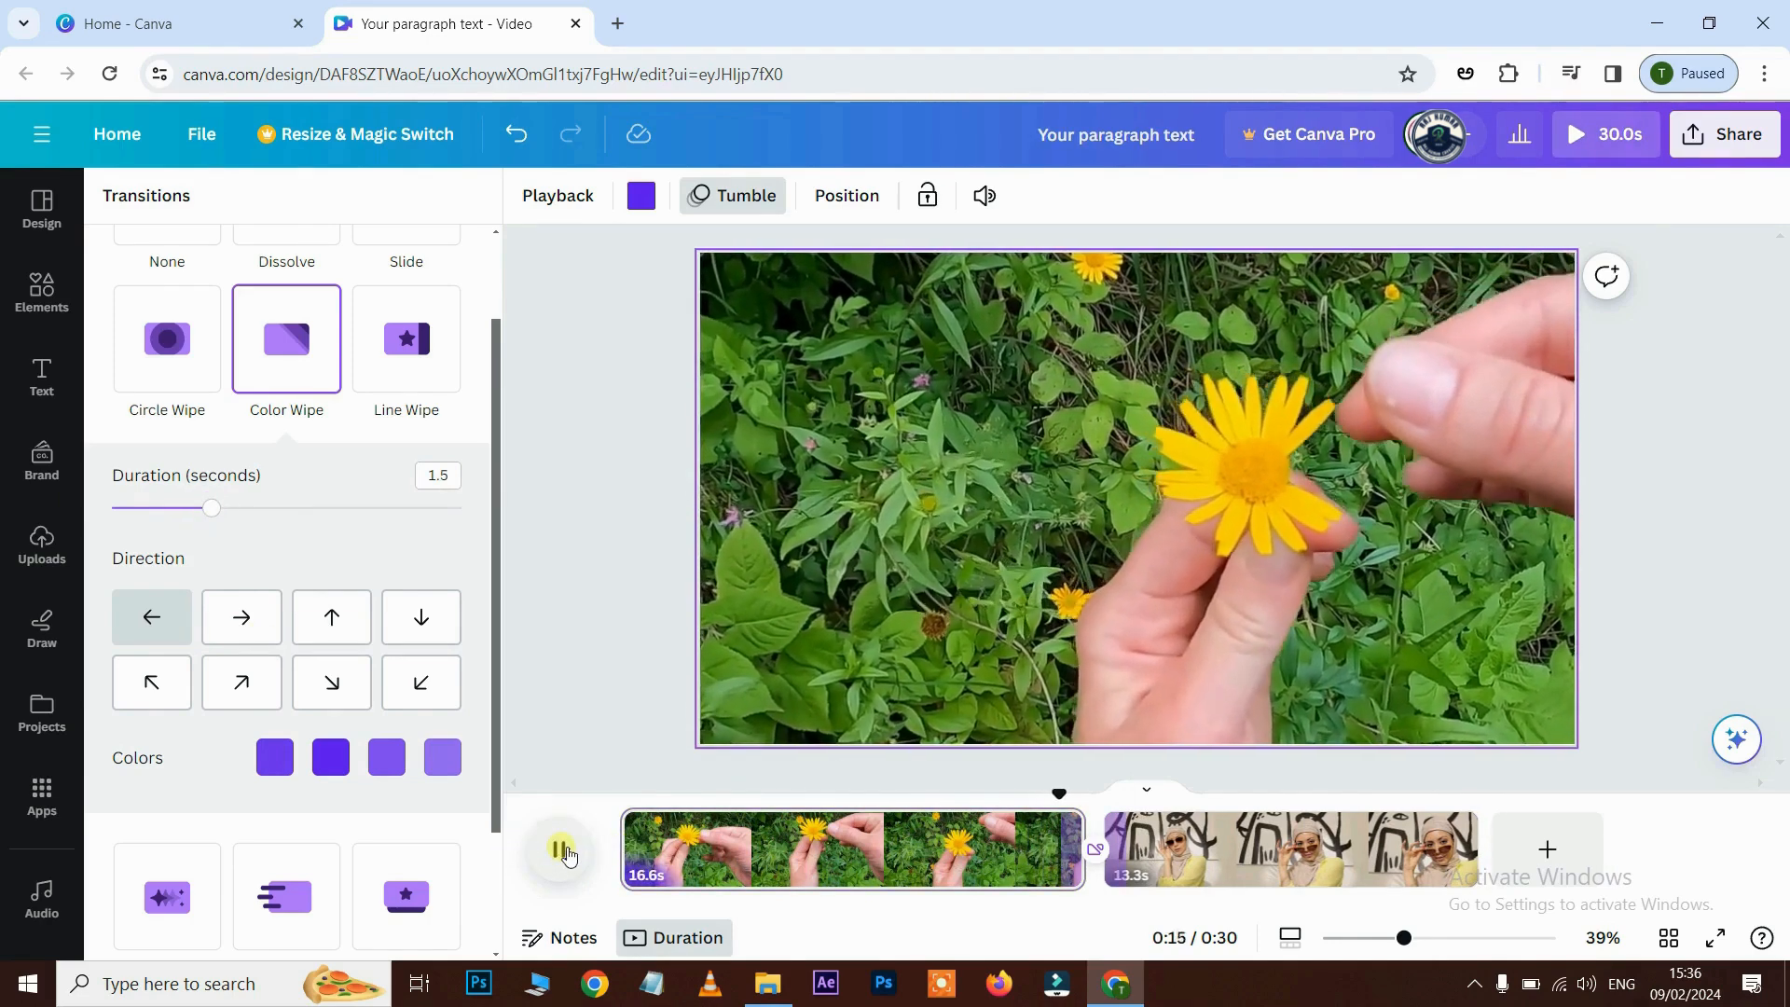
left_click(598, 595)
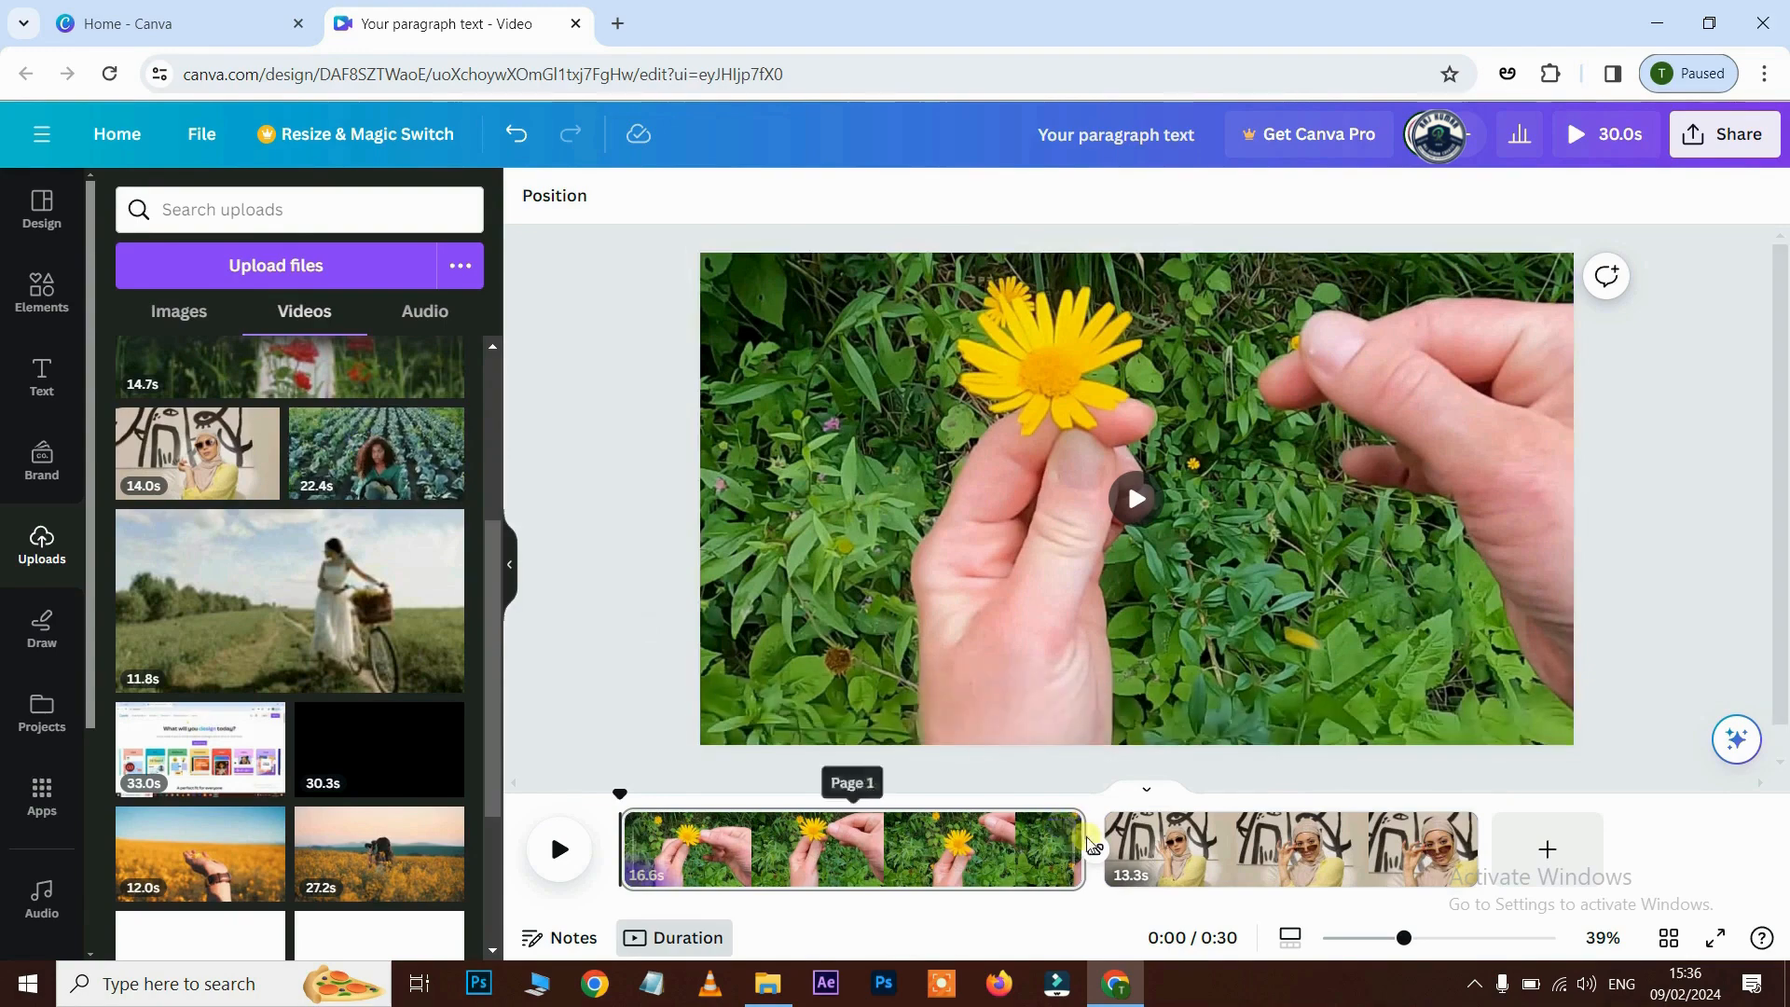
left_click(1097, 851)
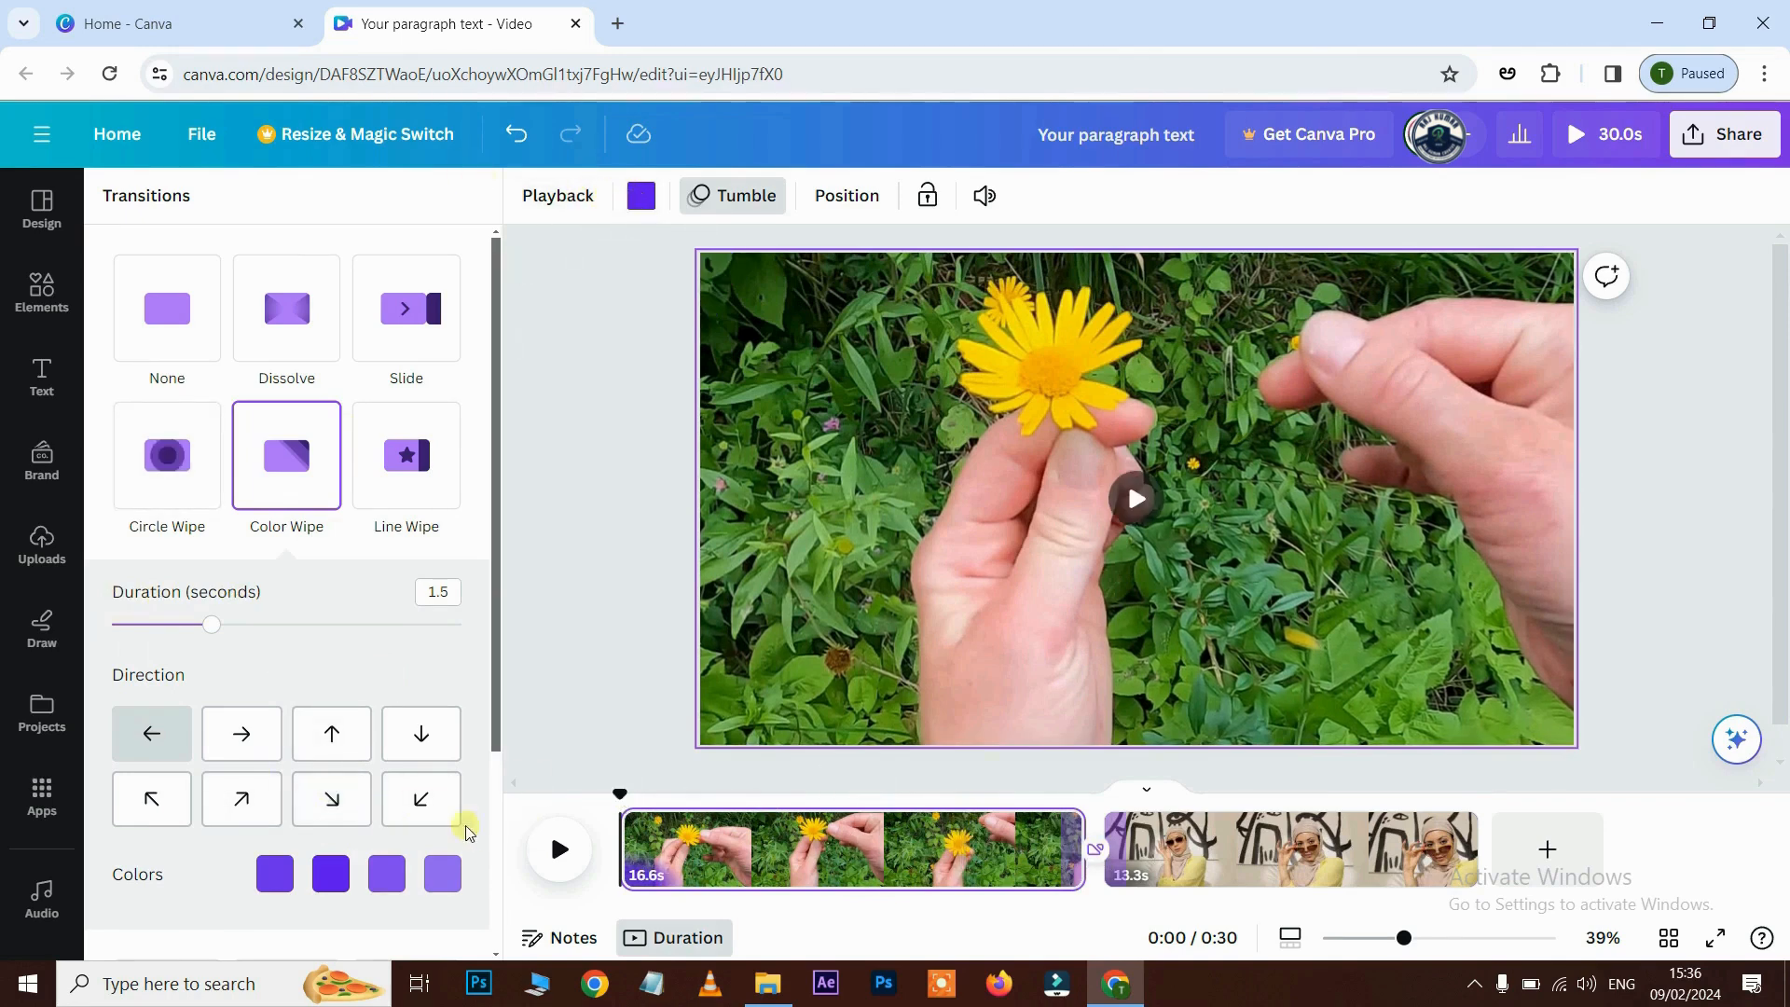
- Change the first two Color Wipe colours to orange and yellow #EBB617
left_click(274, 877)
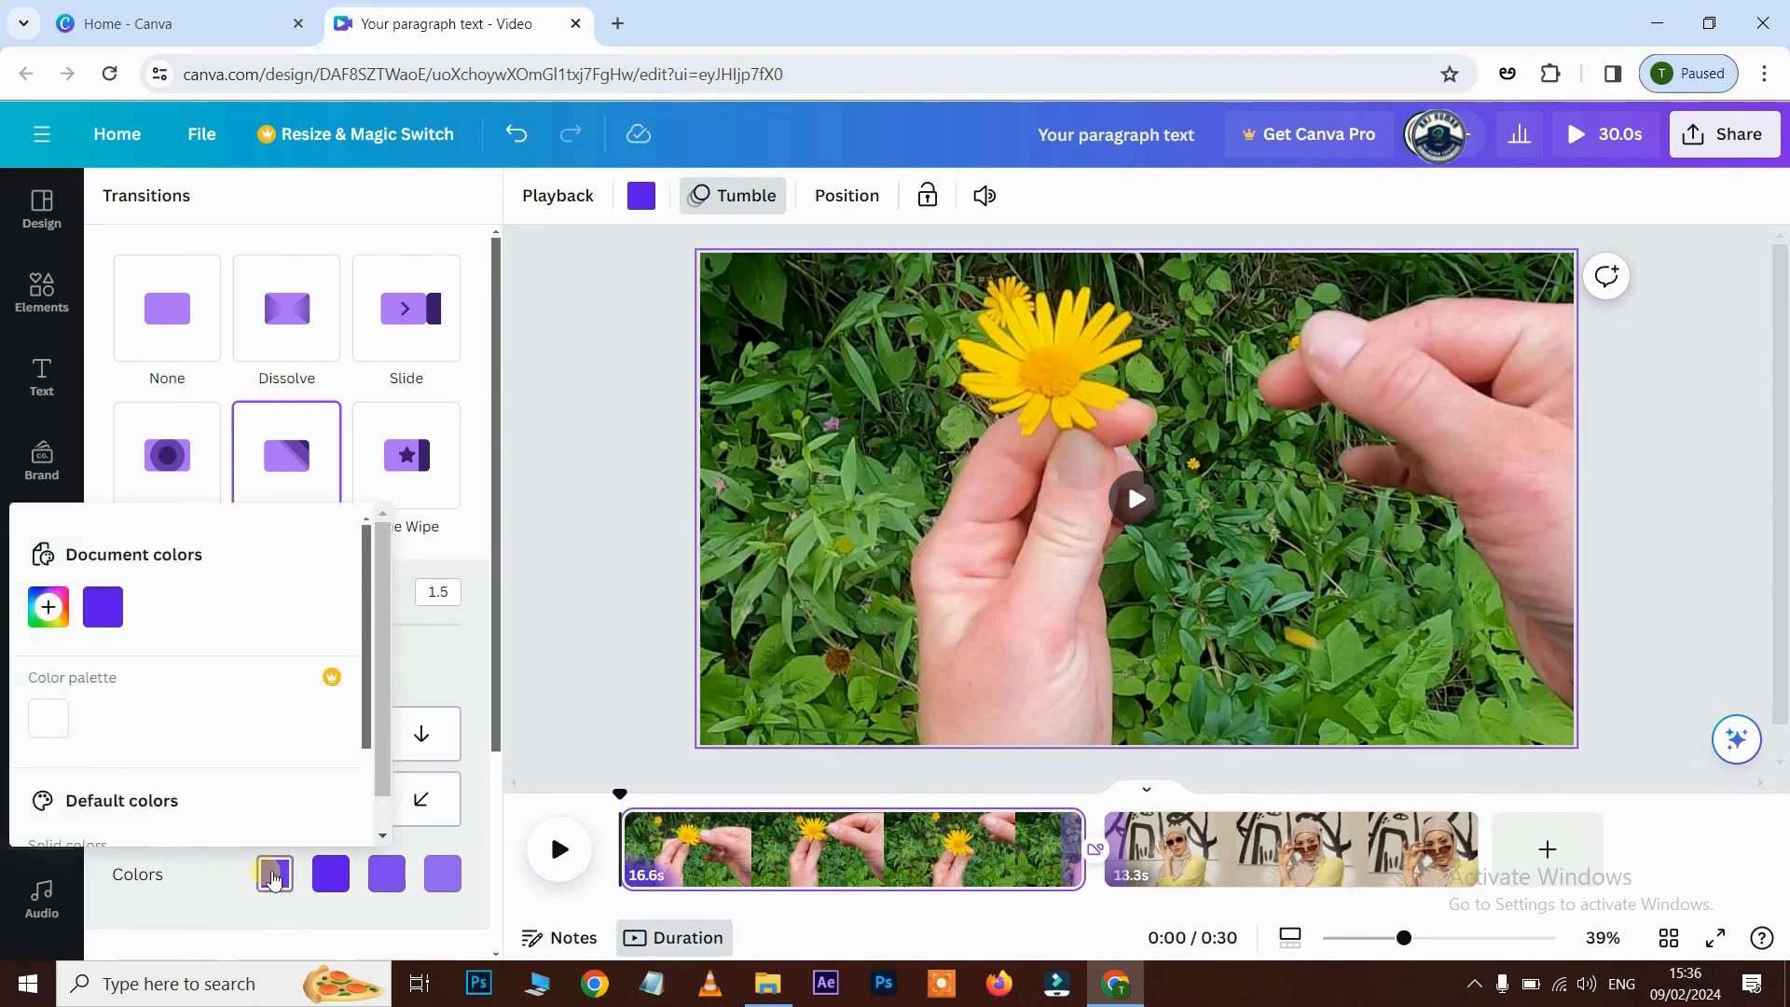
left_click(49, 615)
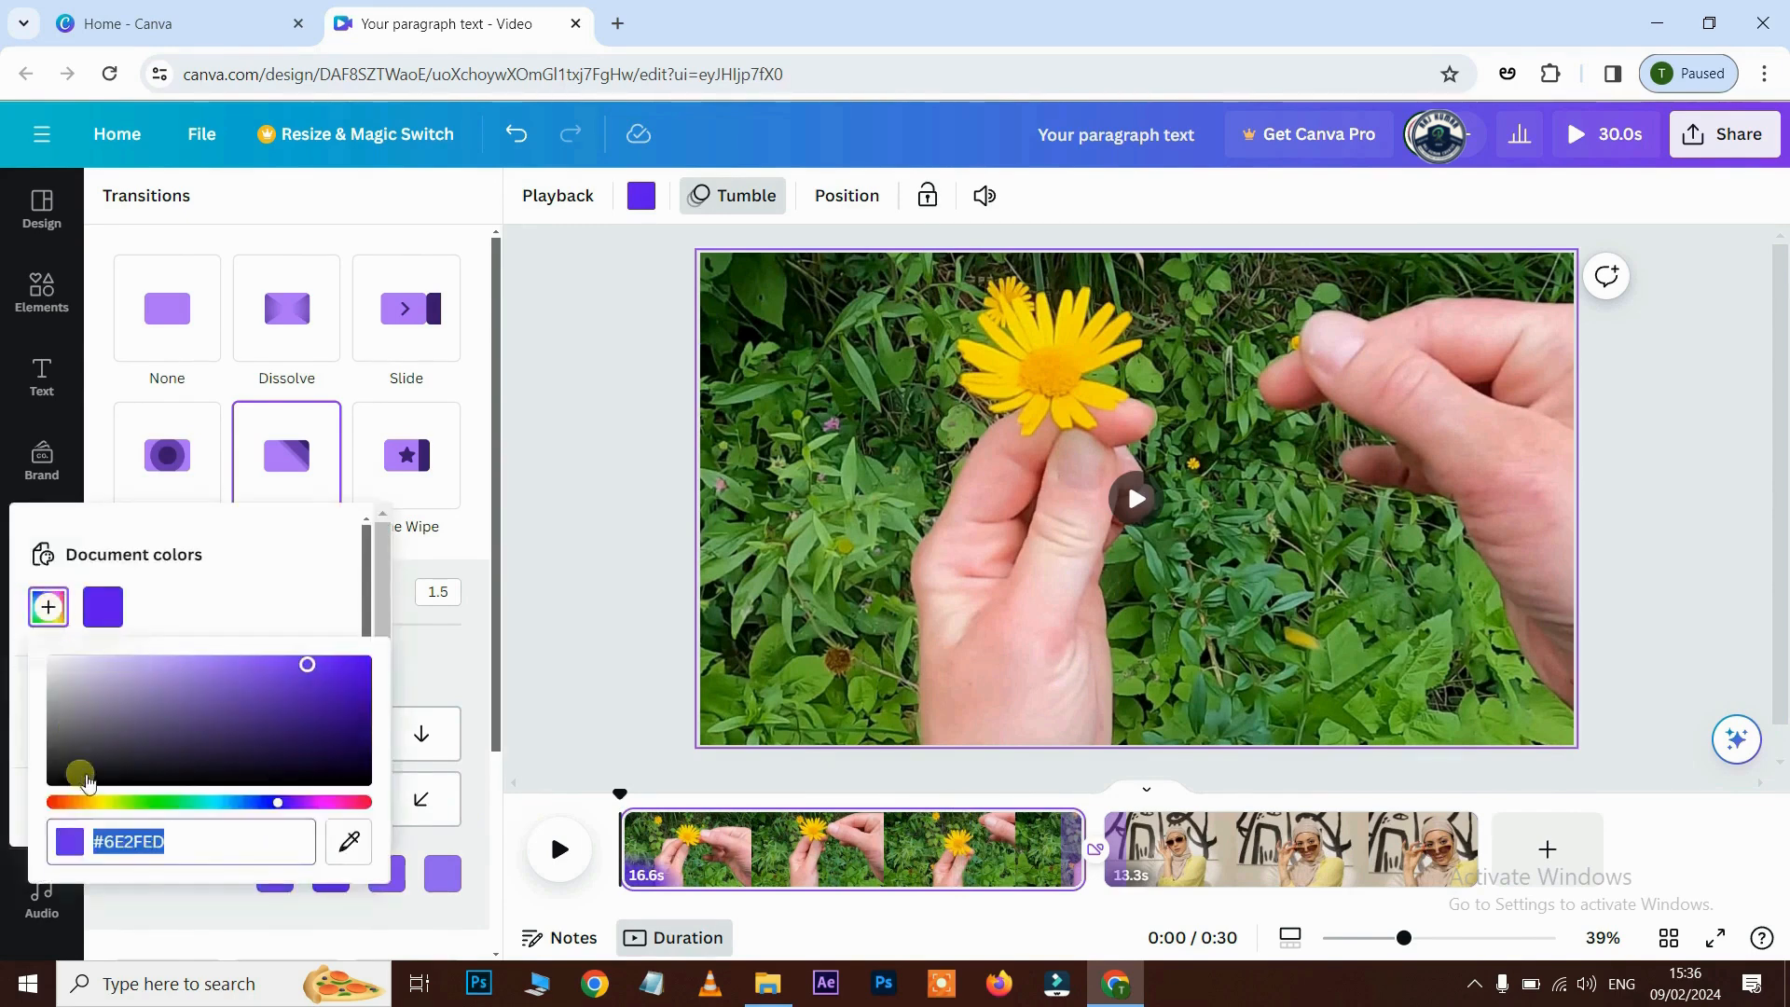
left_click(82, 803)
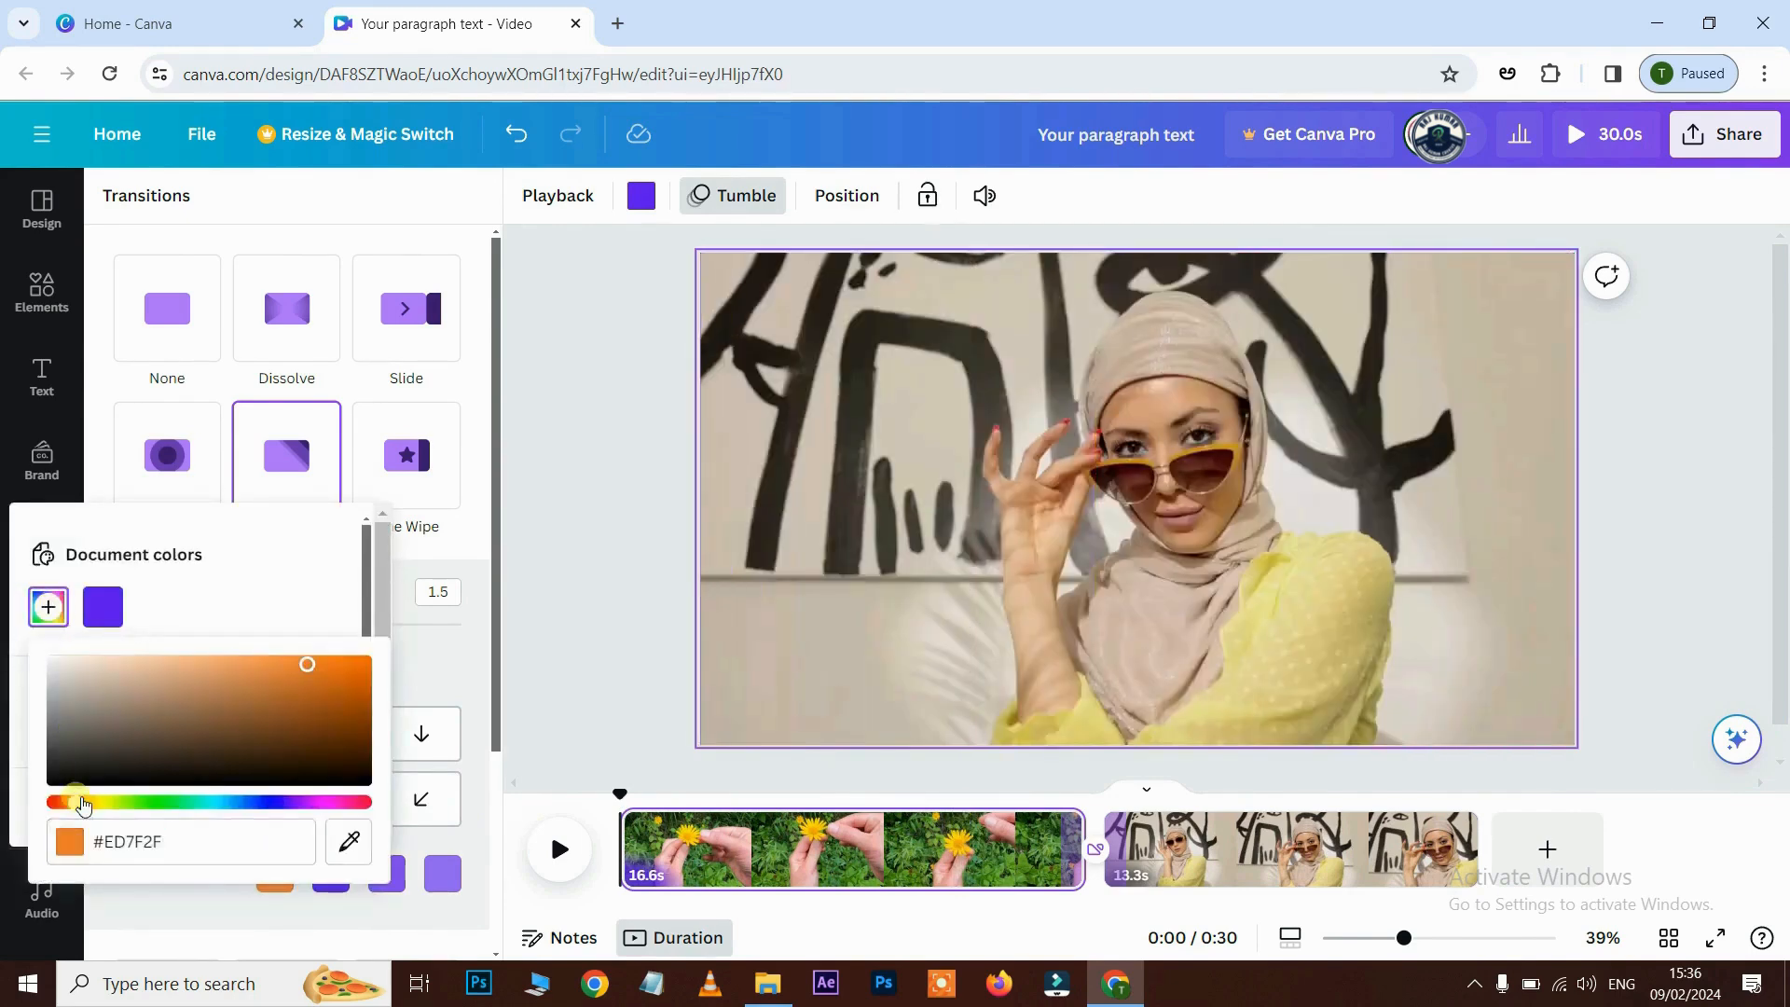
left_click(321, 909)
left_click(331, 874)
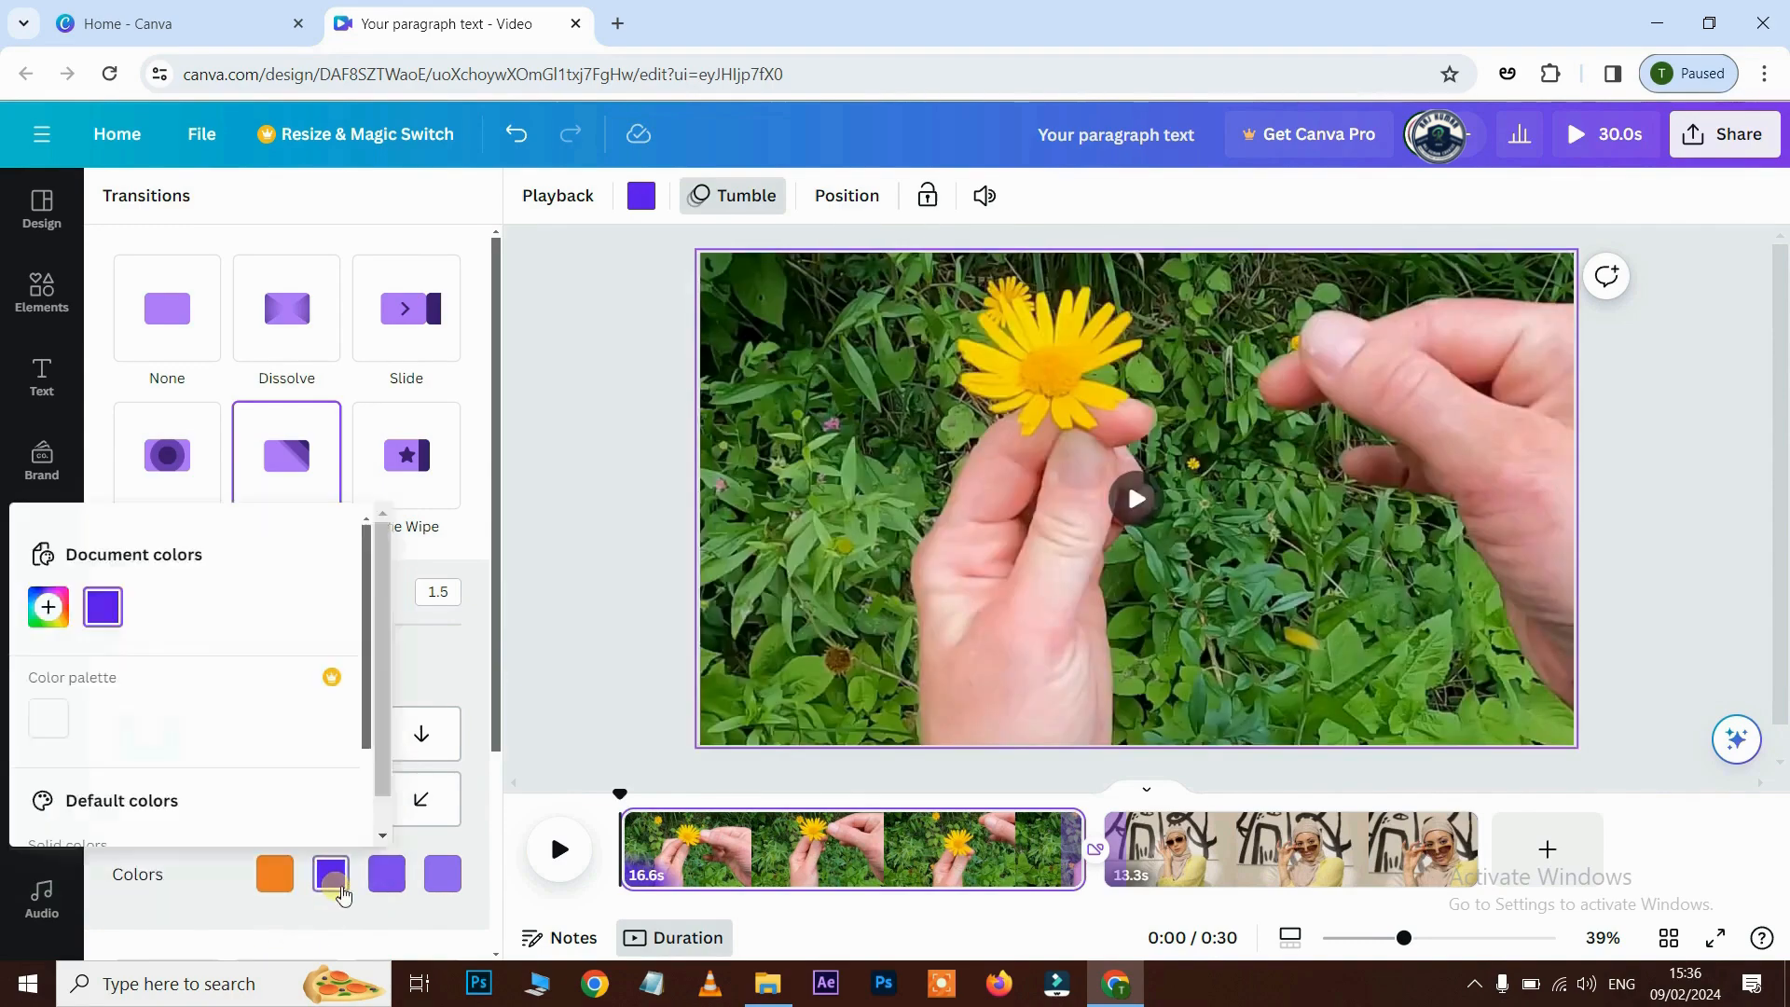
left_click(49, 607)
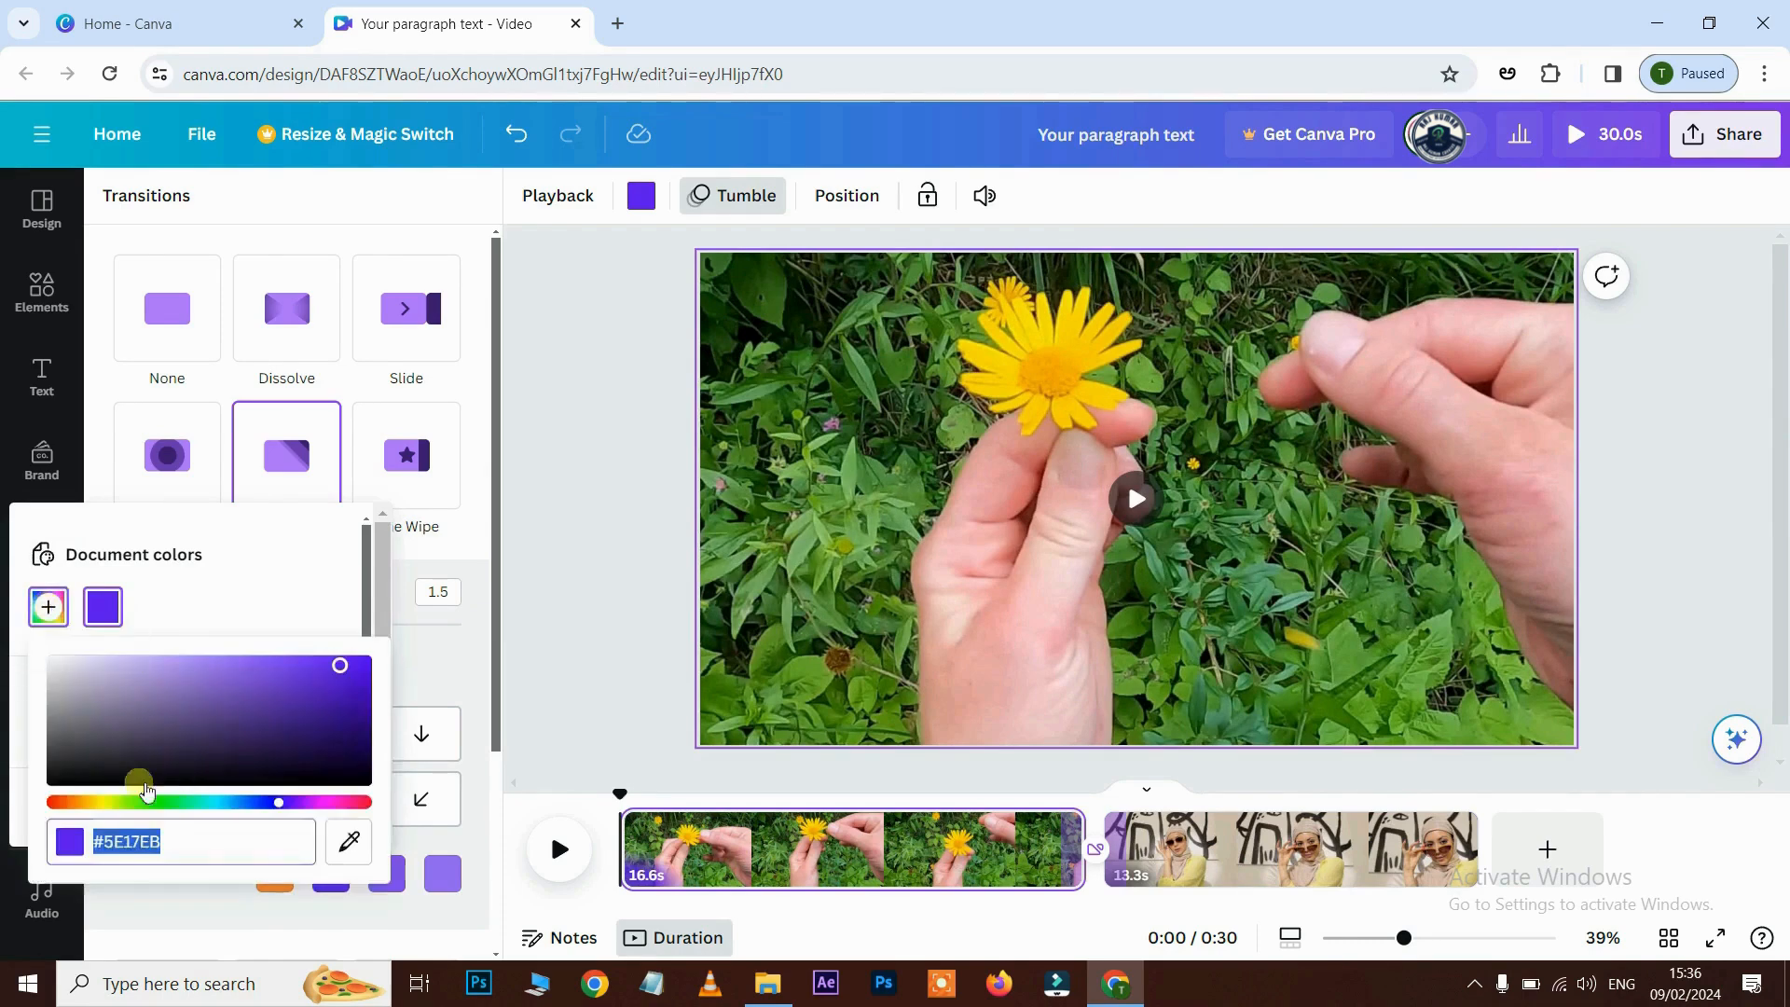
left_click(101, 804)
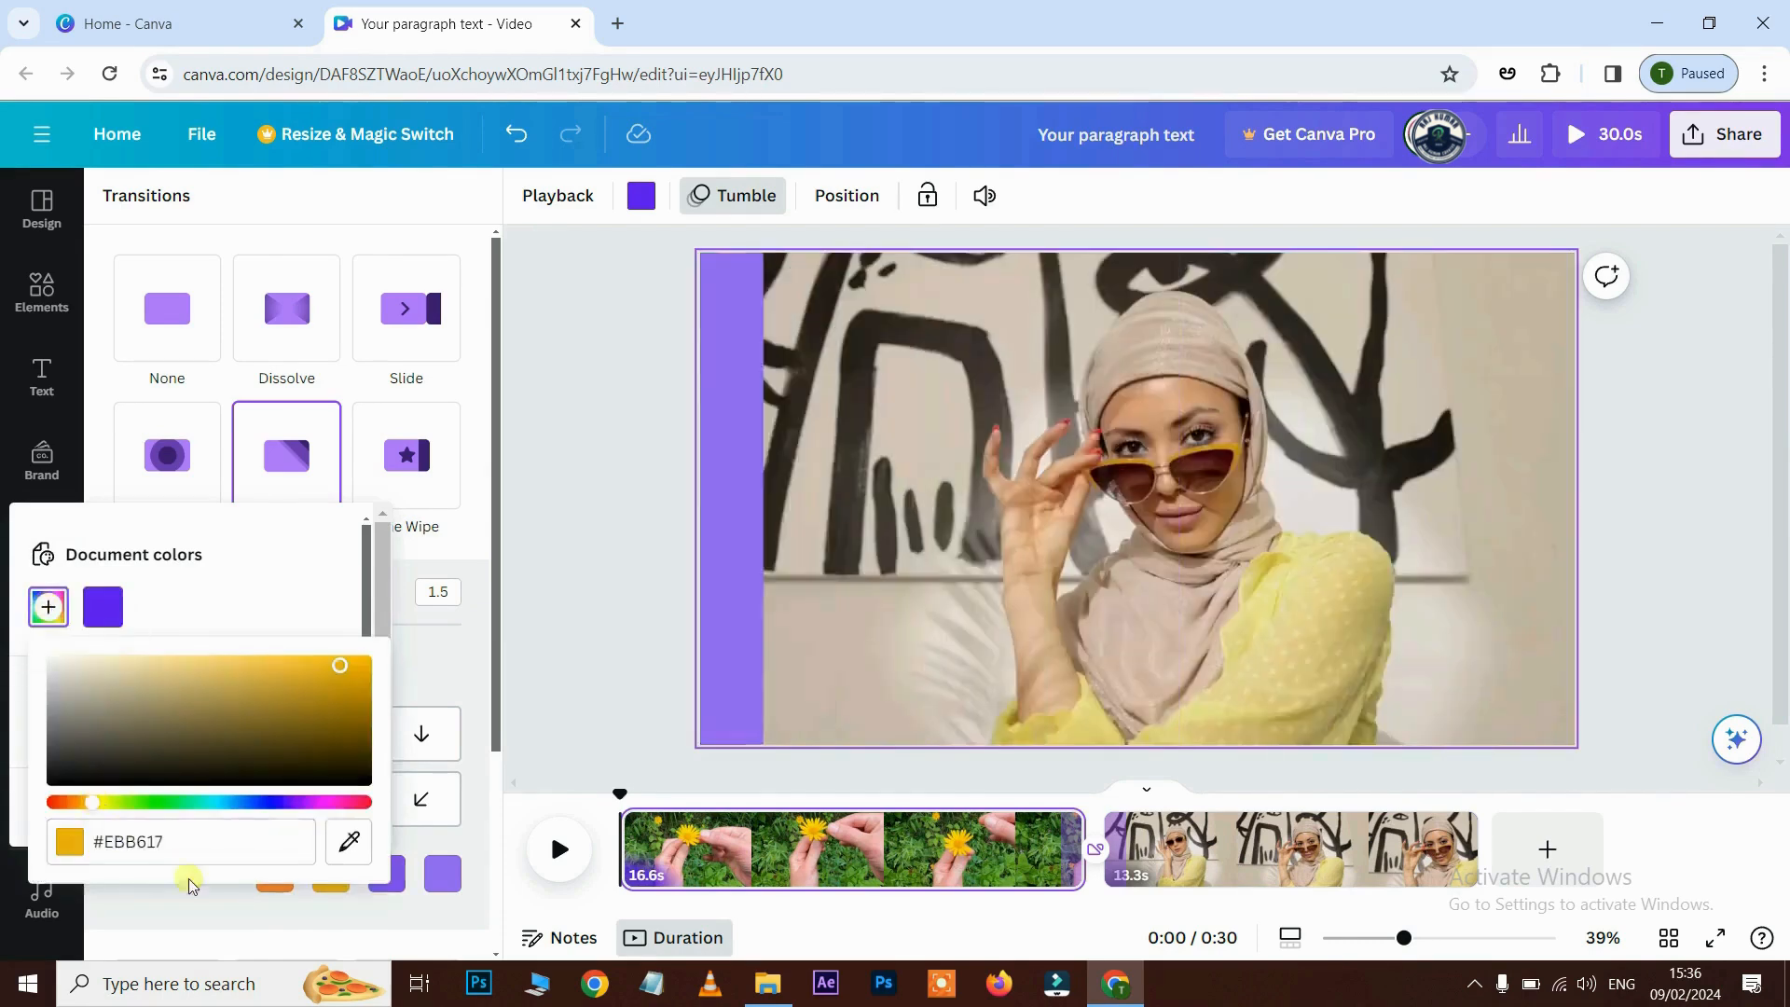
- Change the third and fourth wipe colours to red #EB1717 and green #75F266
left_click(387, 876)
left_click(387, 877)
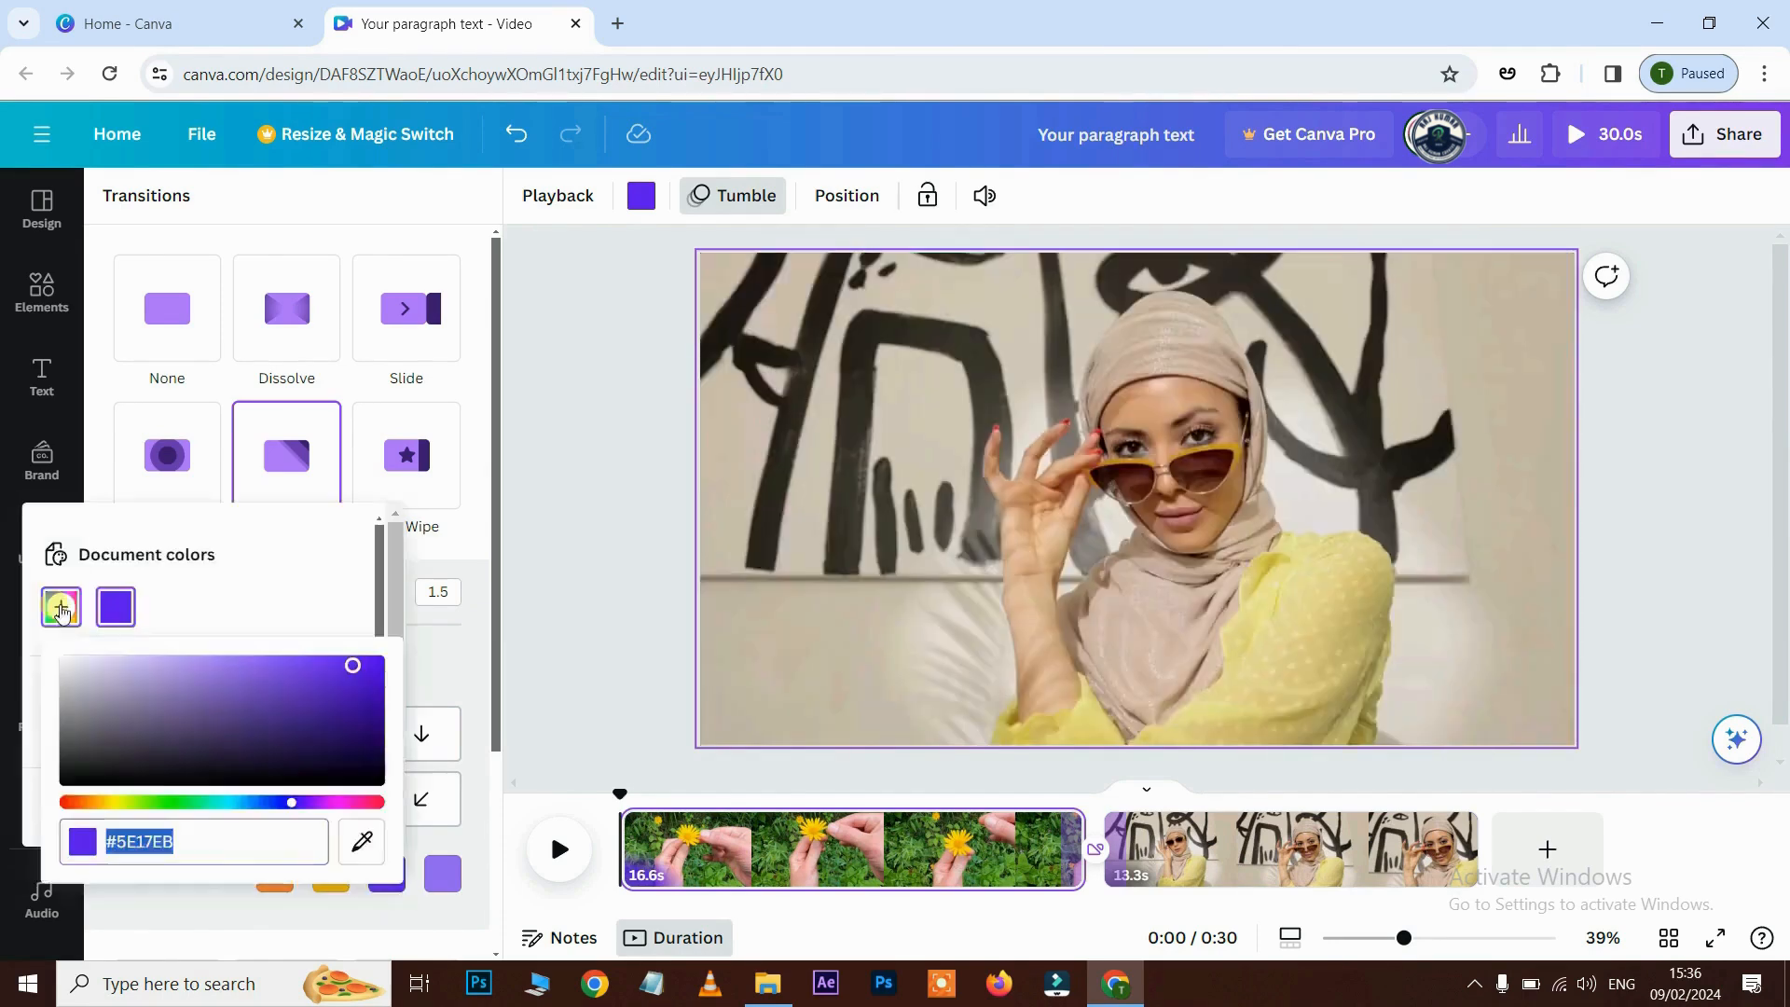
left_click(59, 802)
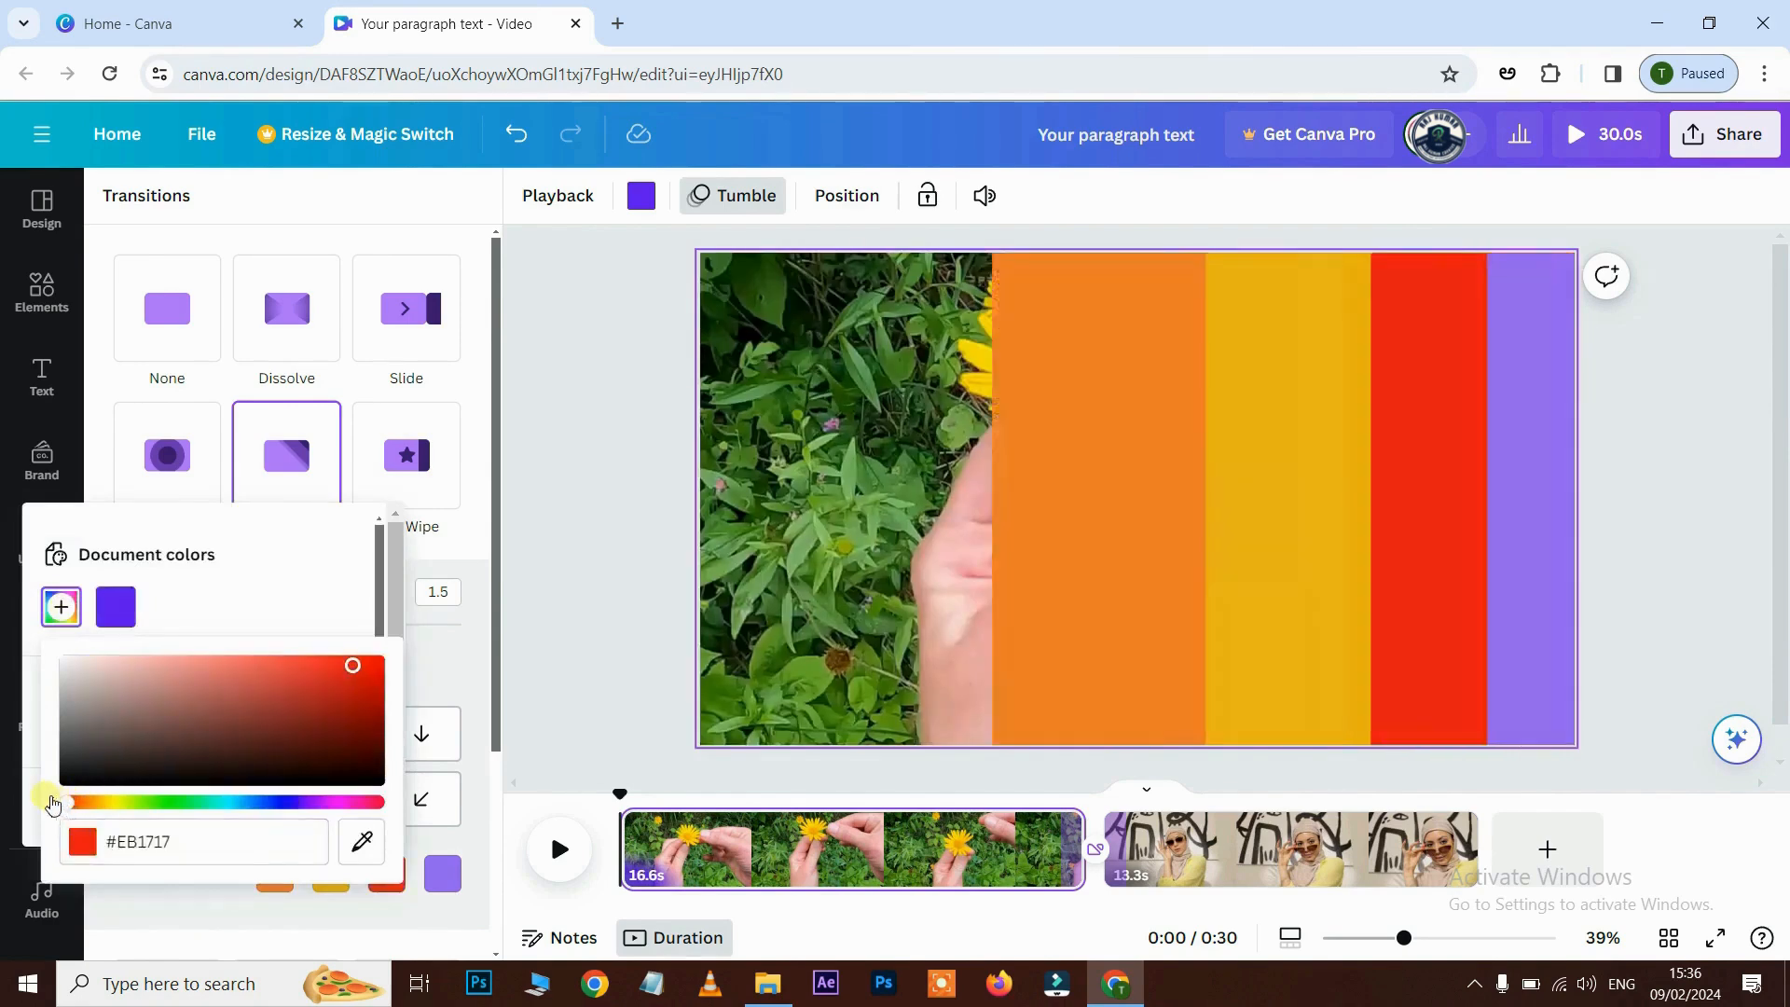
left_click(443, 873)
left_click(117, 607)
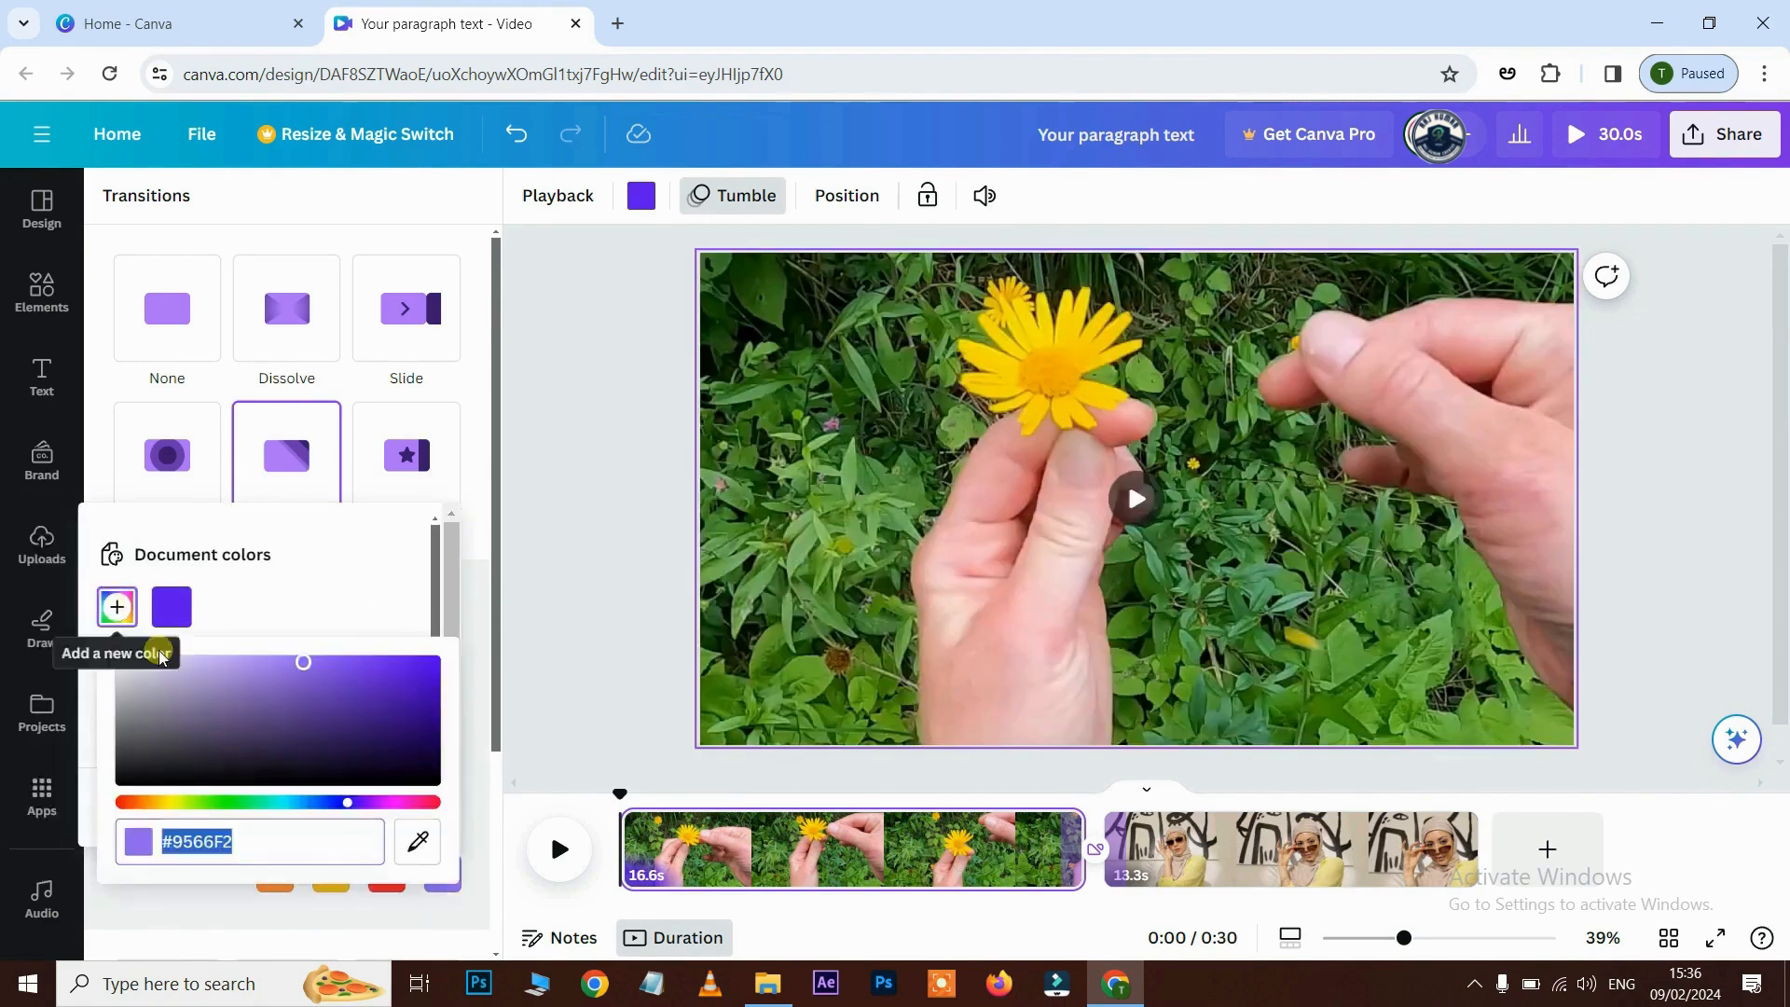
left_click(220, 803)
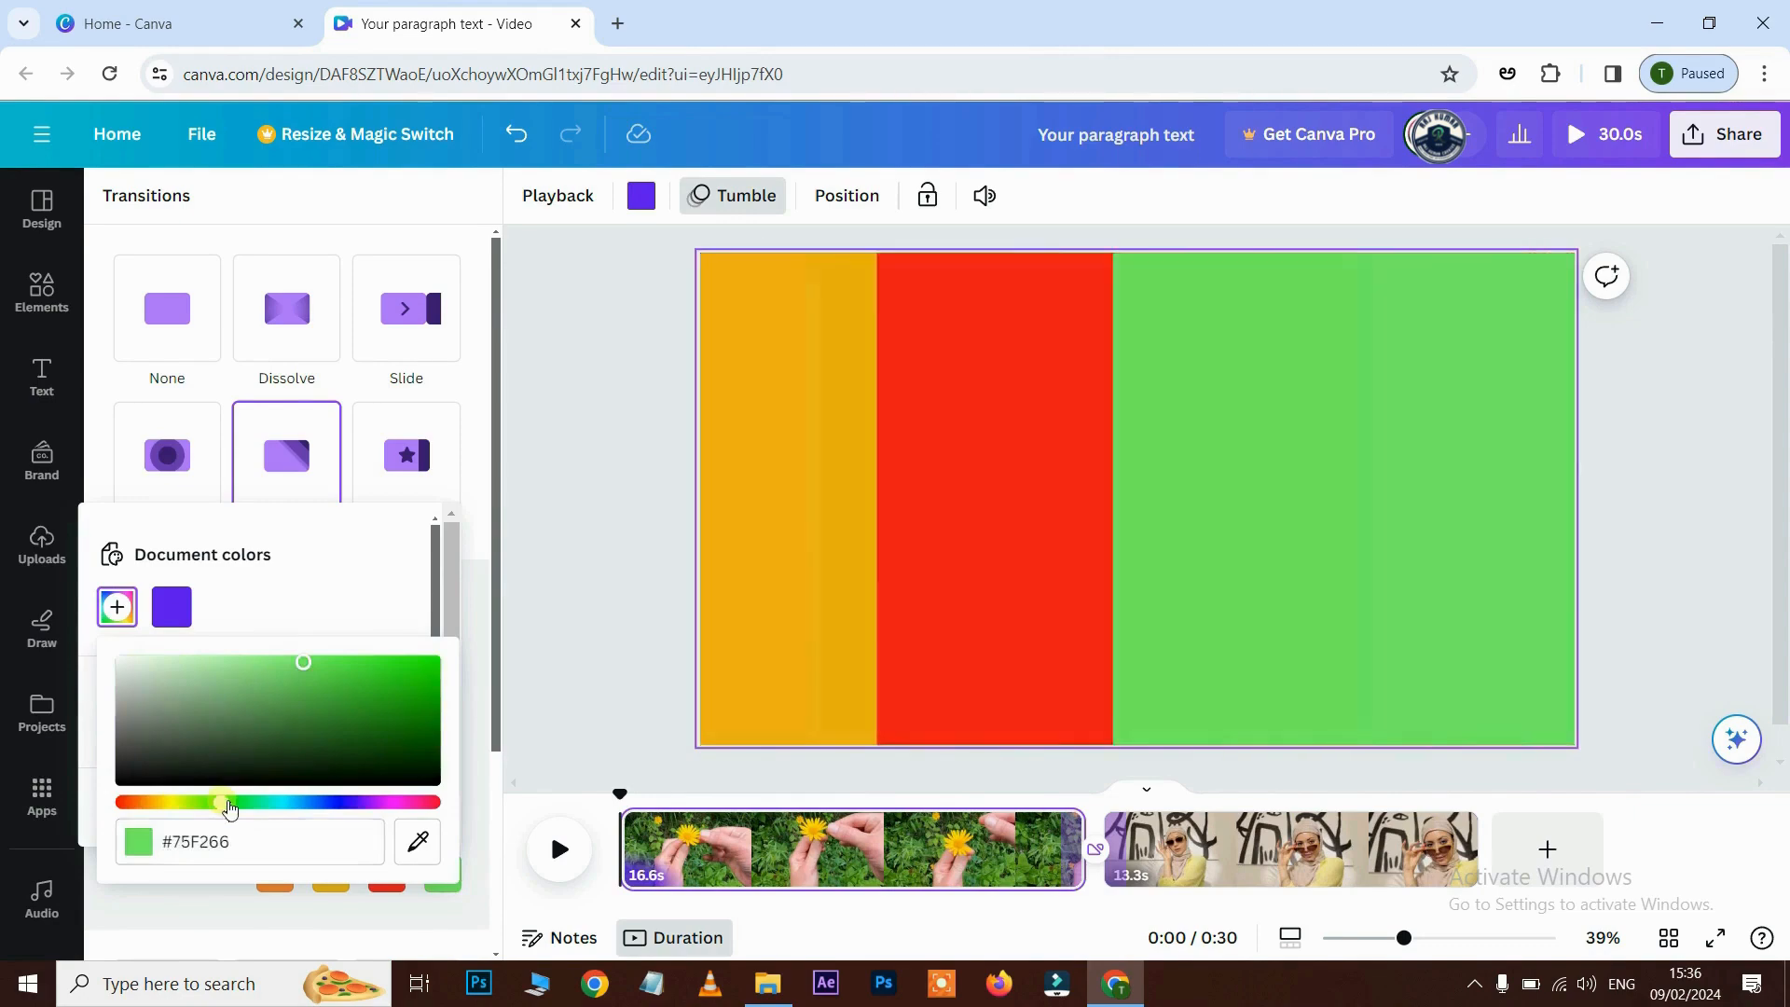
left_click(1053, 795)
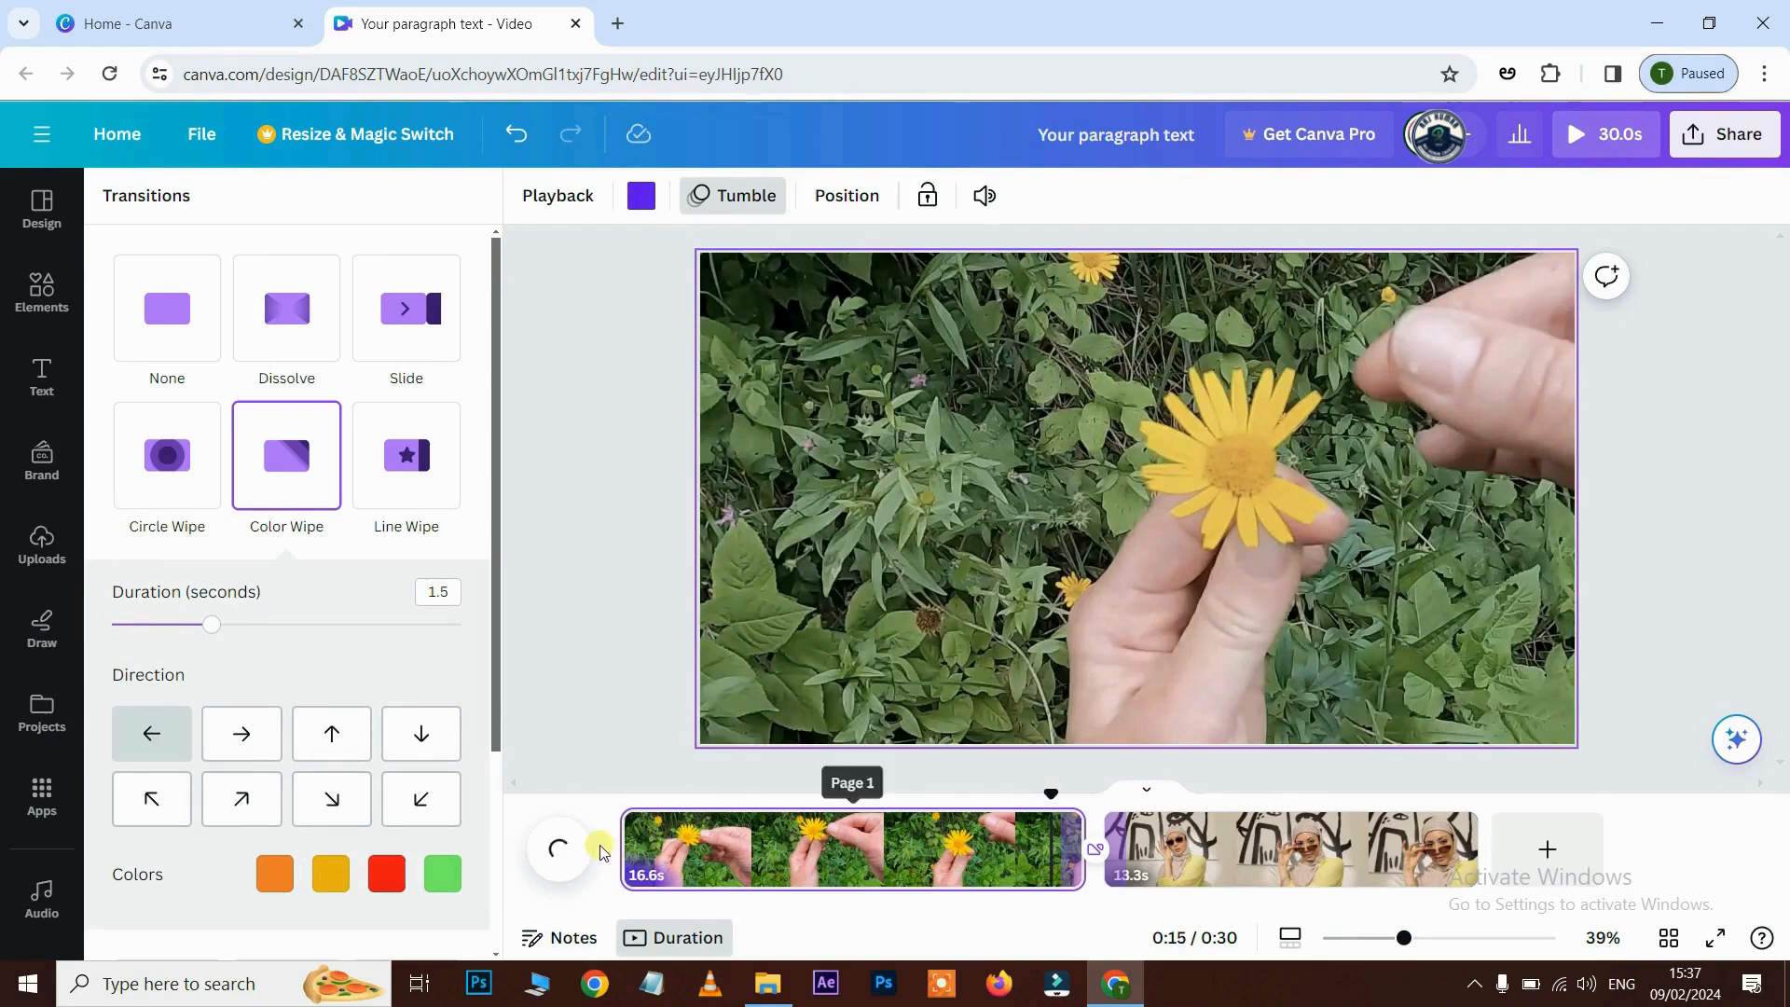
- Preview the new wipe colours, then switch the Color Wipe direction to diagonal up-right
left_click(559, 849)
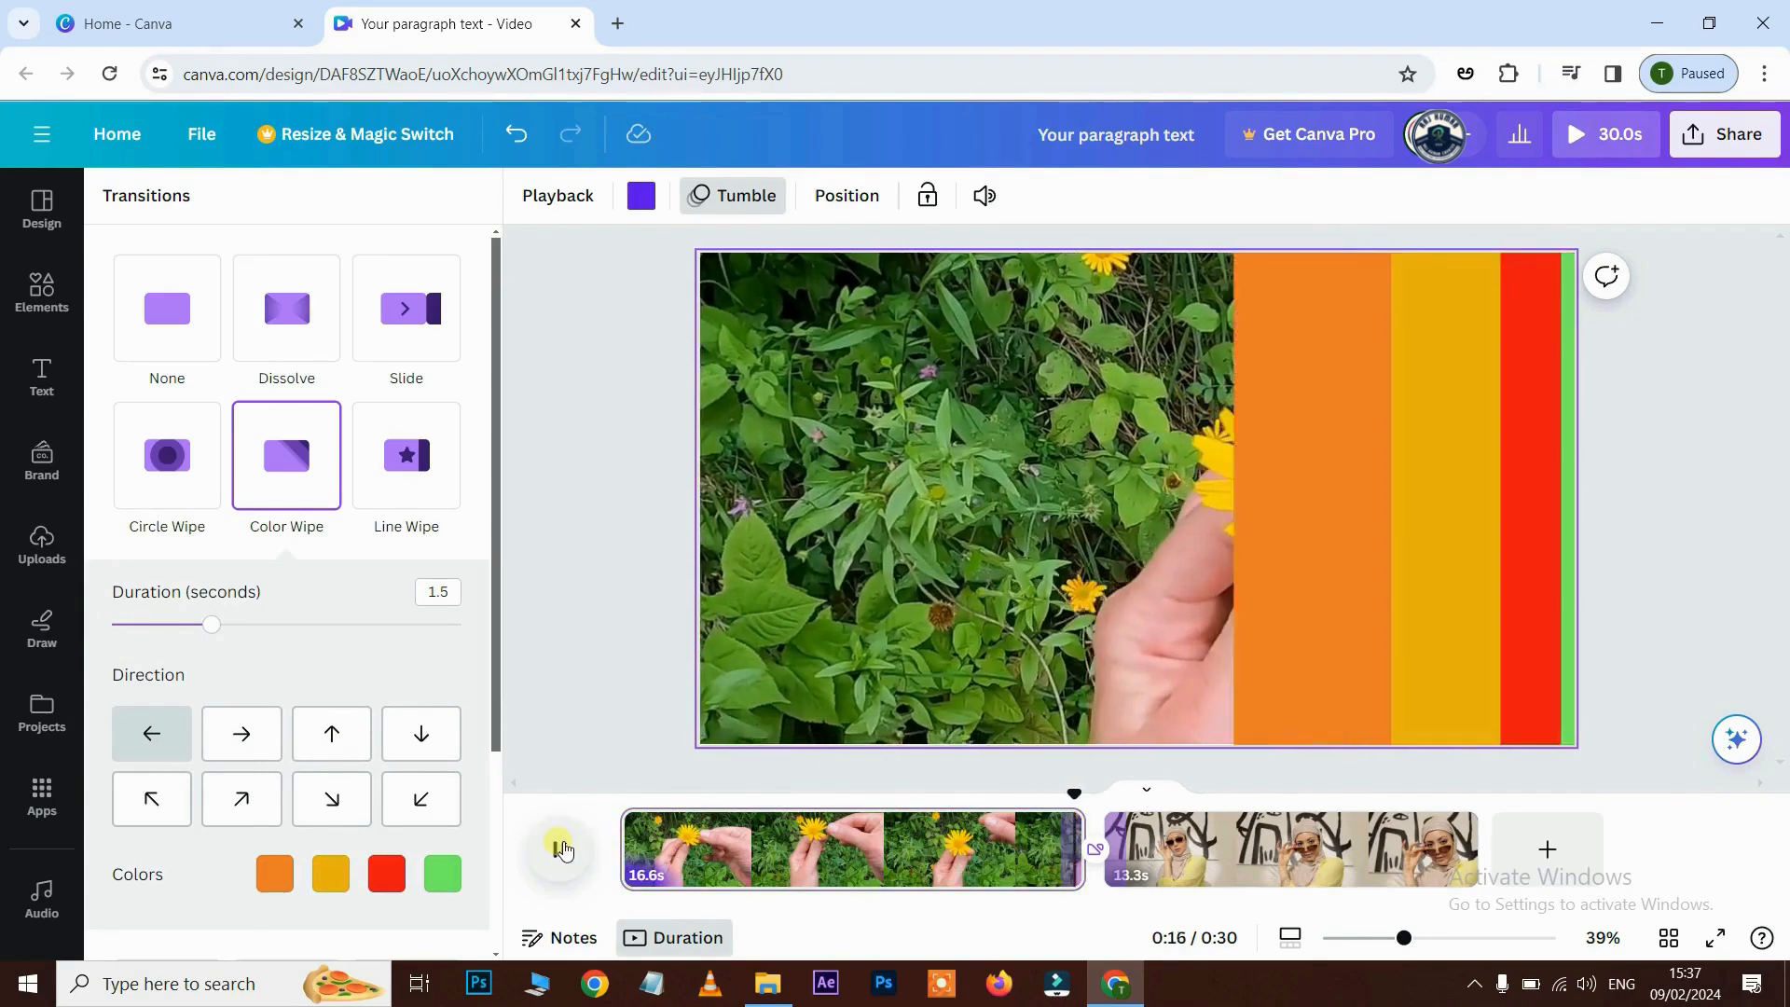
left_click(562, 848)
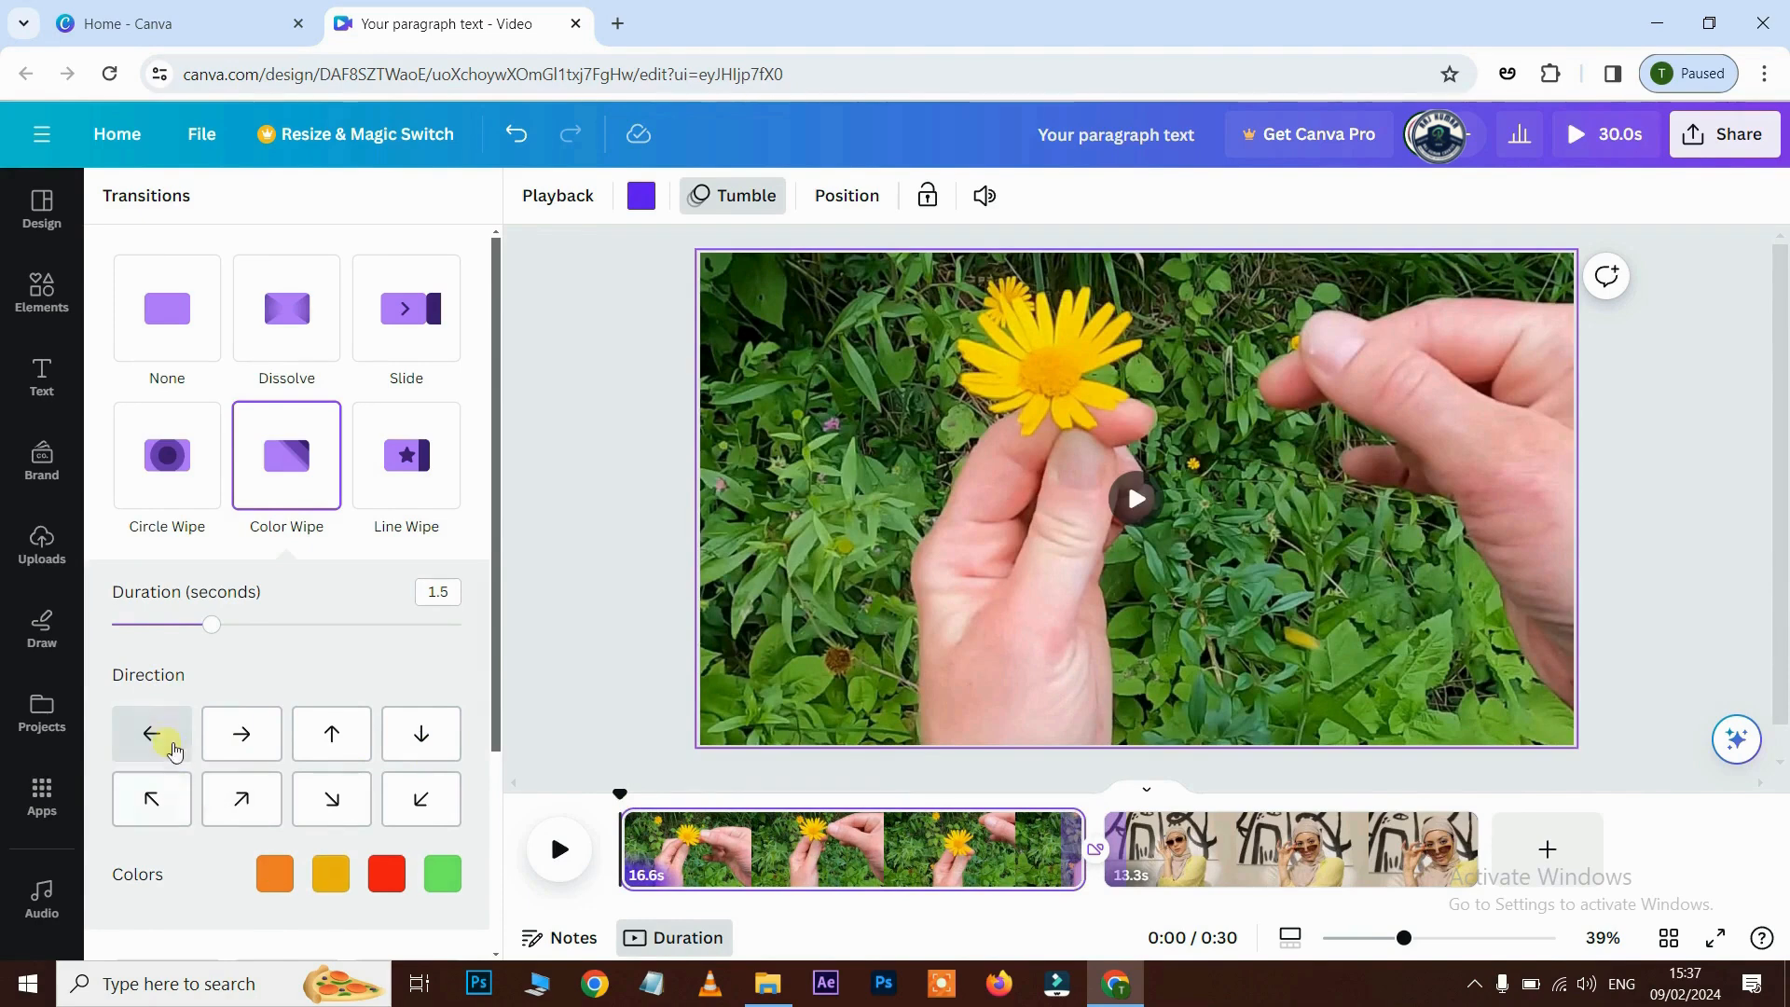
left_click(163, 739)
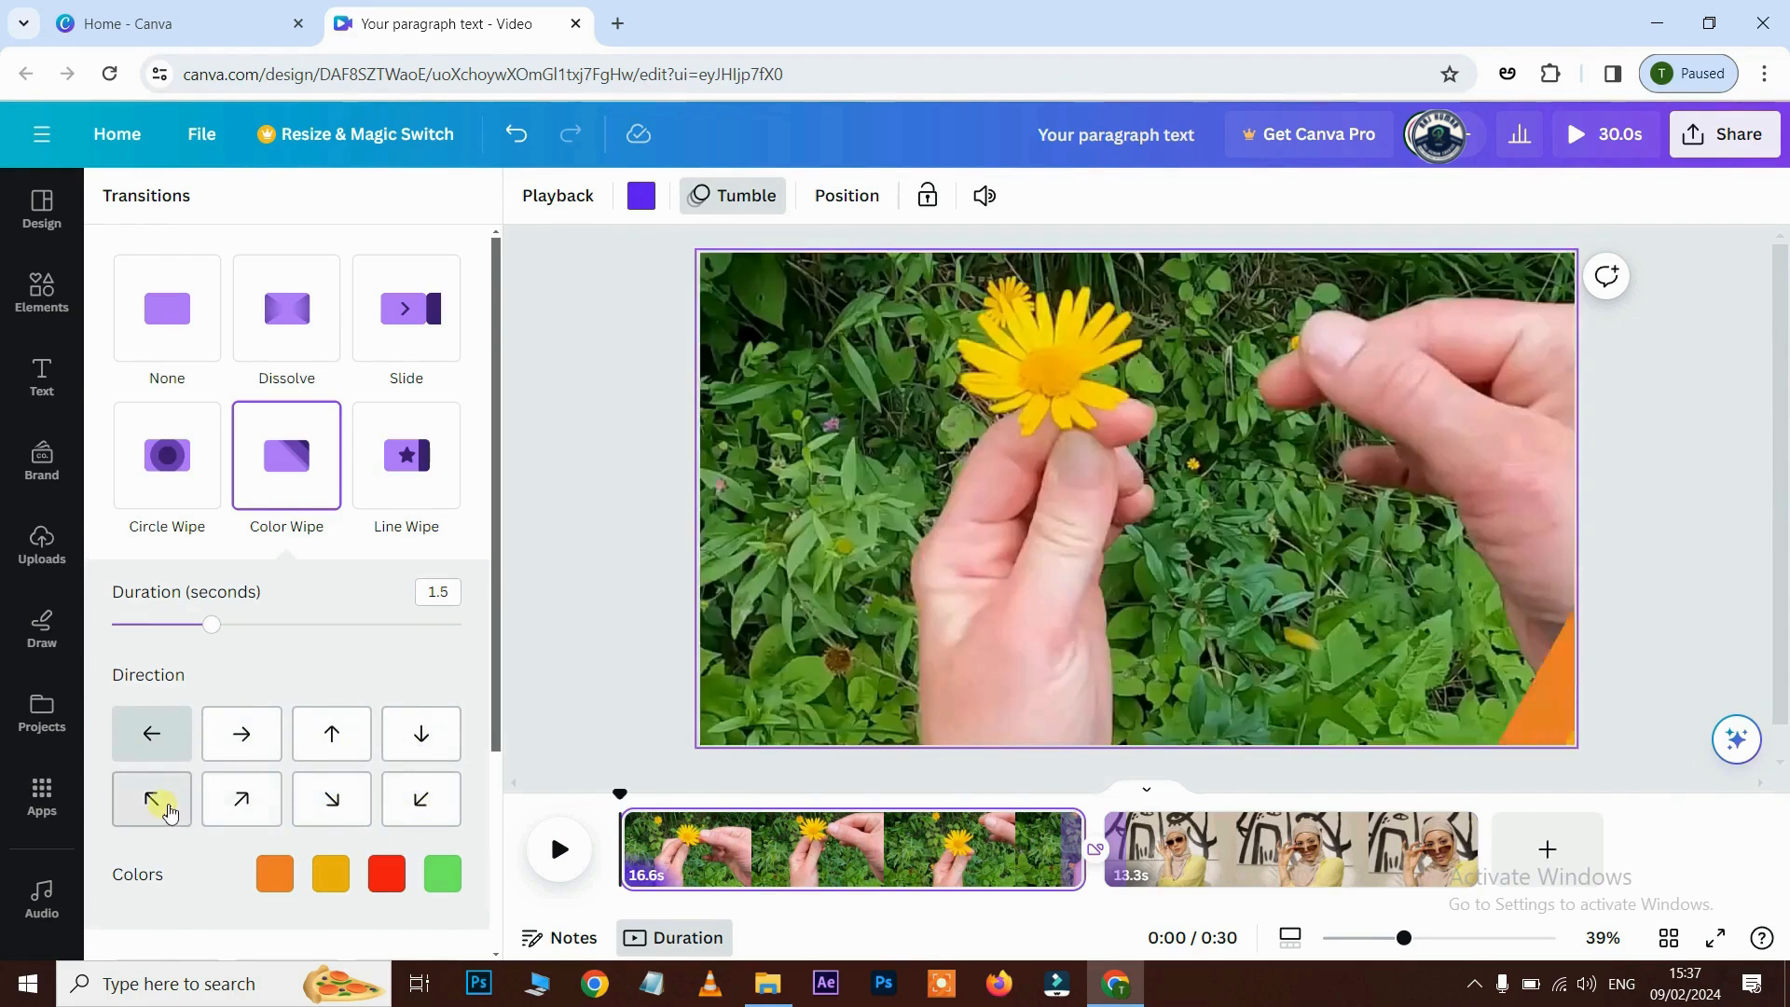
left_click(232, 800)
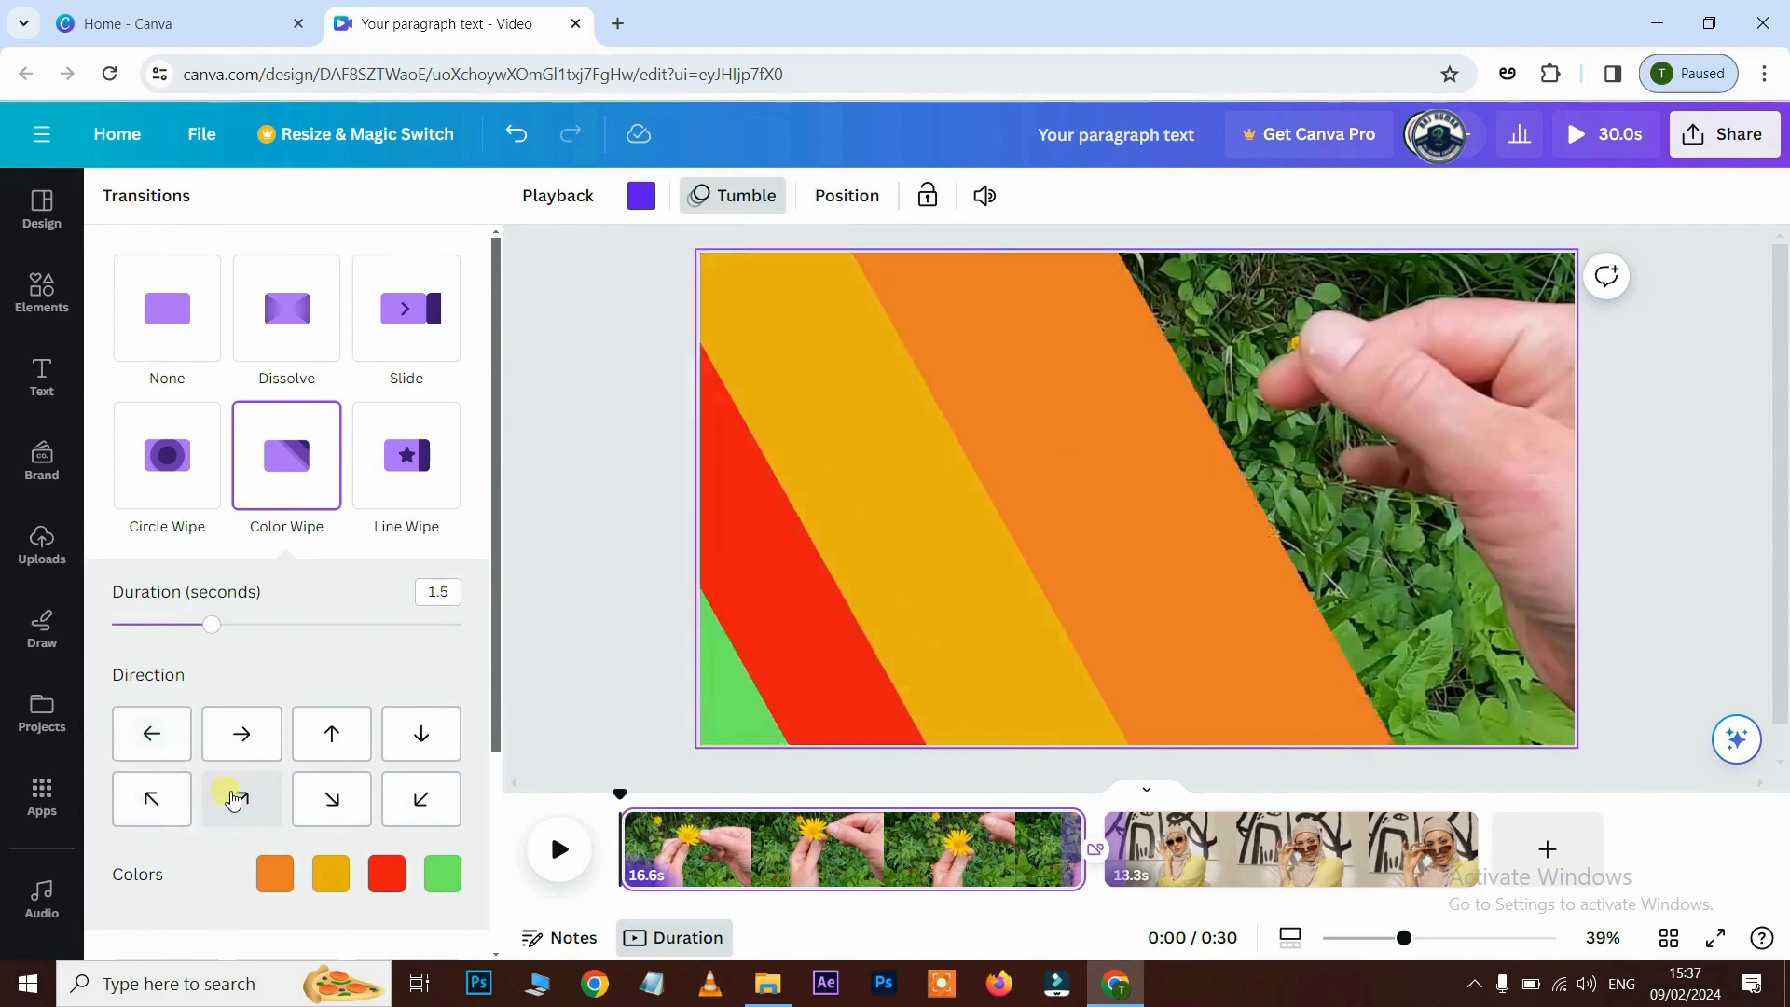
scroll(337, 778, "down", 3)
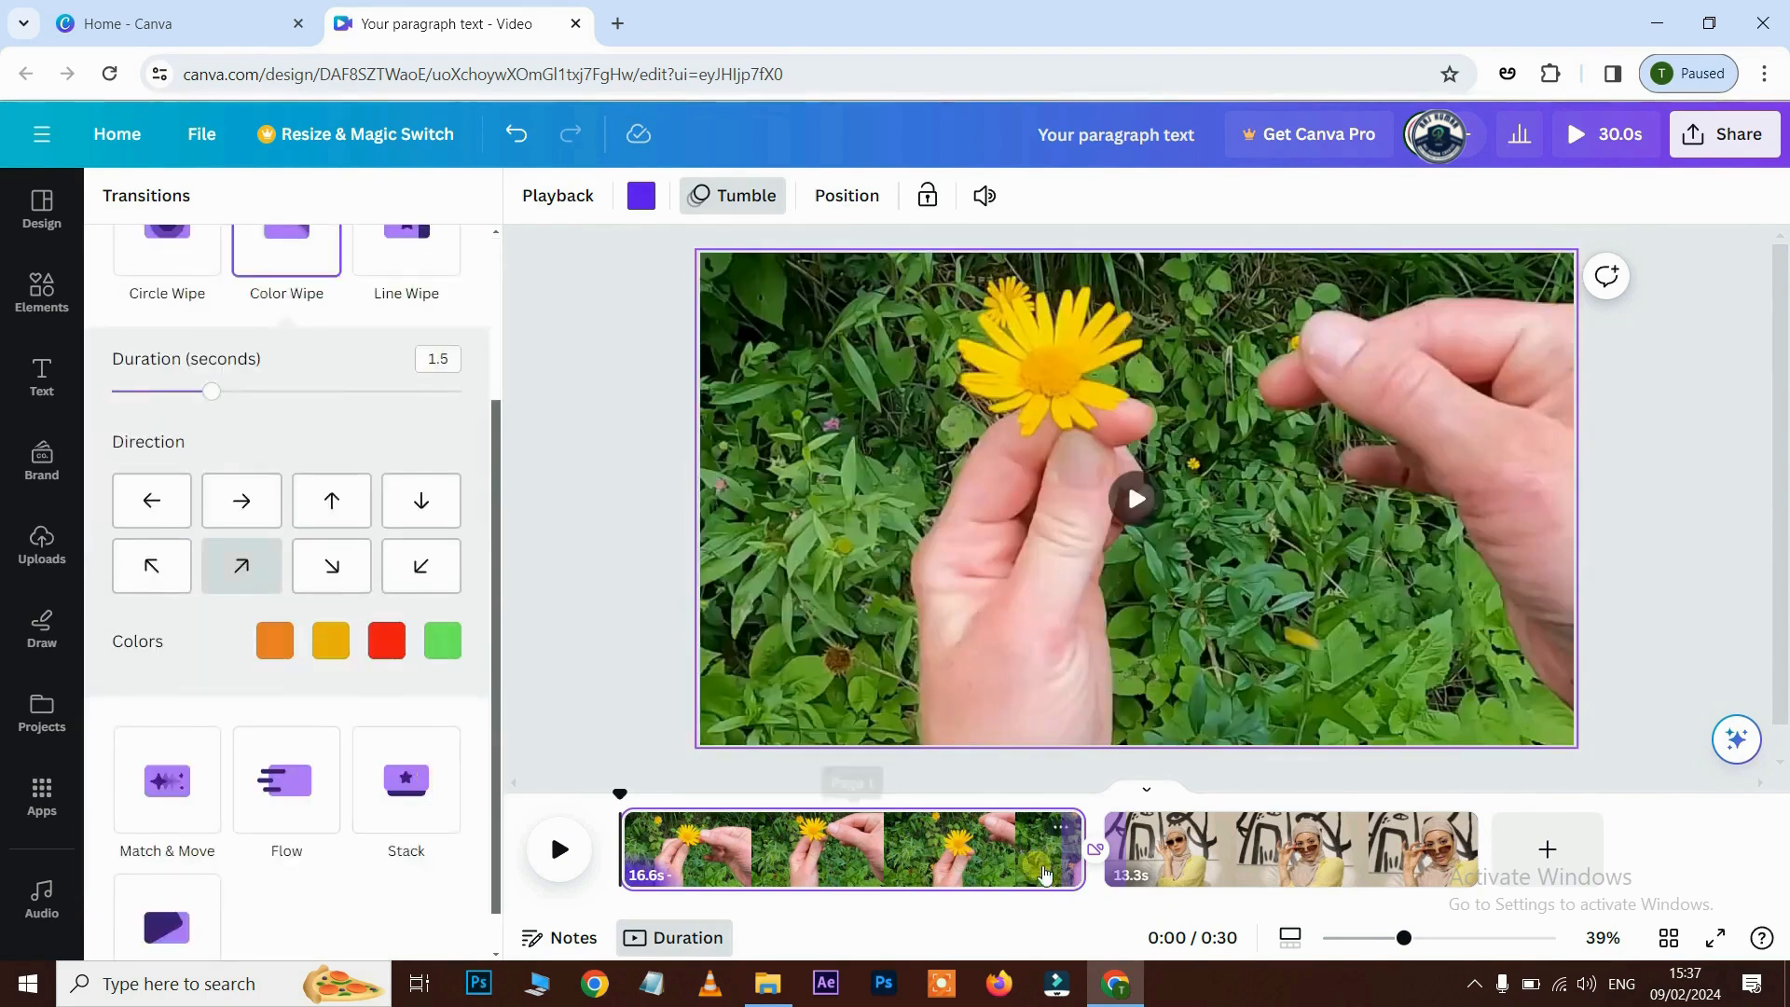
scroll(231, 660, "up", 3)
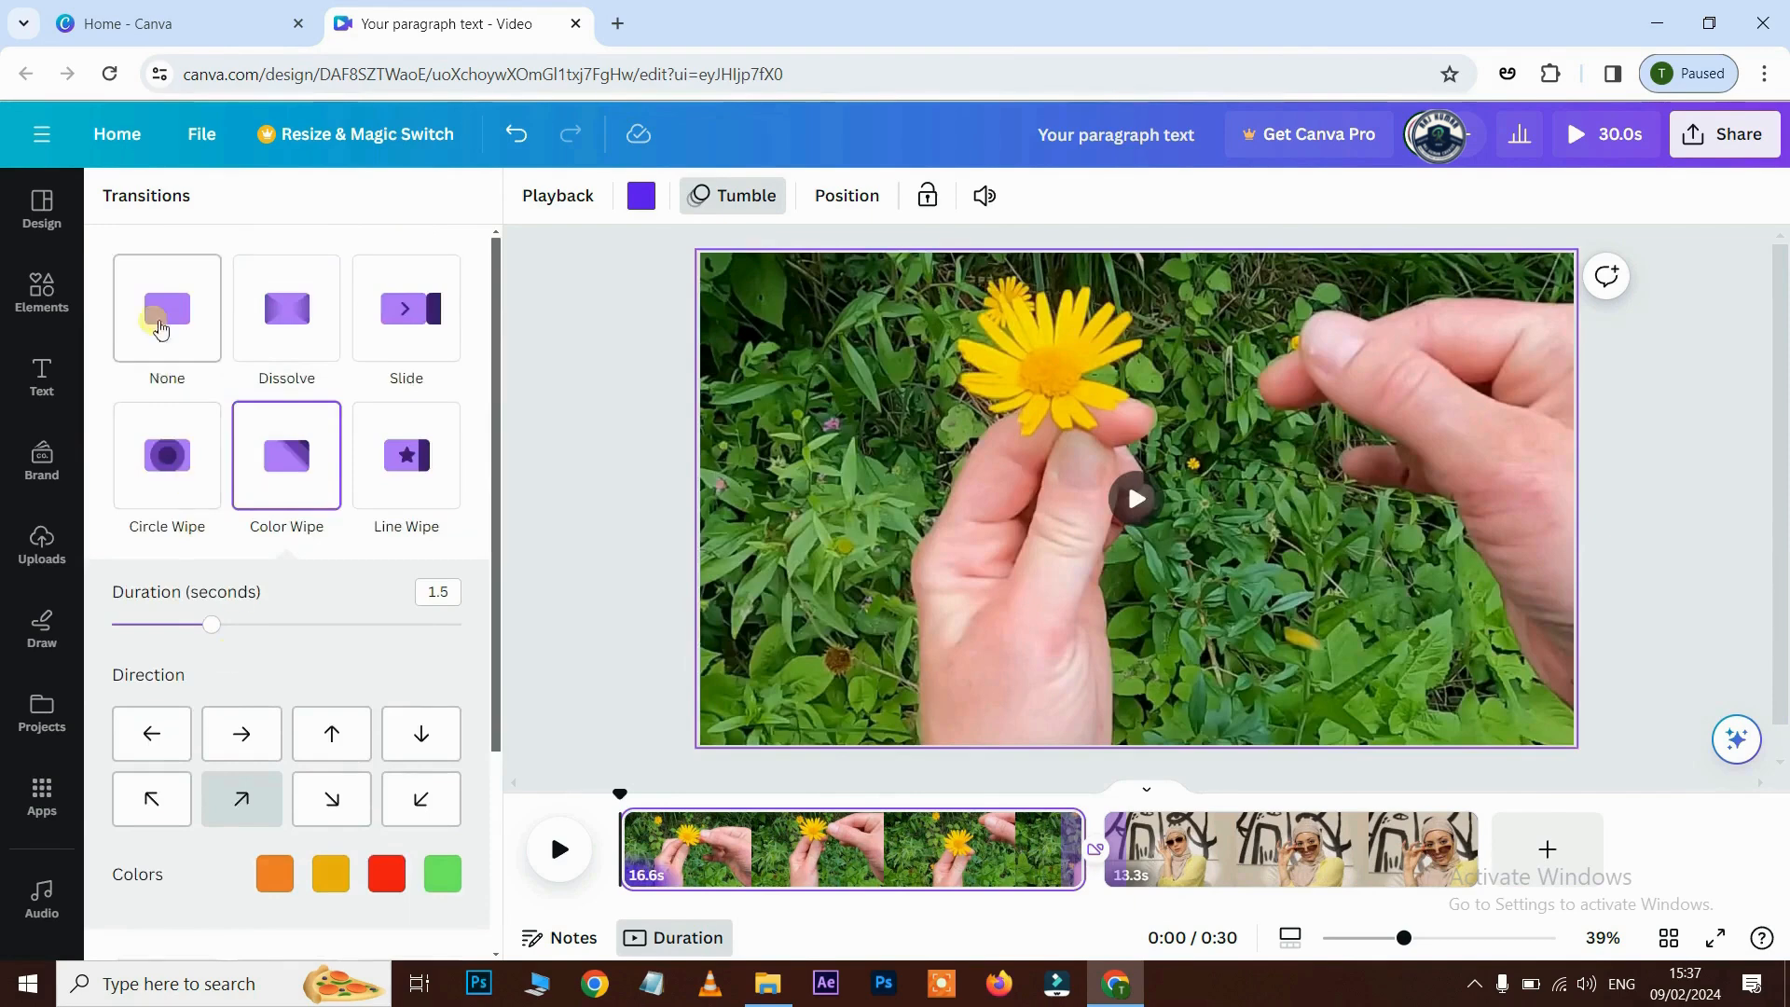
- Remove the Color Wipe and split the flower clip near 8 s into 8.2 s and 9.1 s parts
left_click(177, 319)
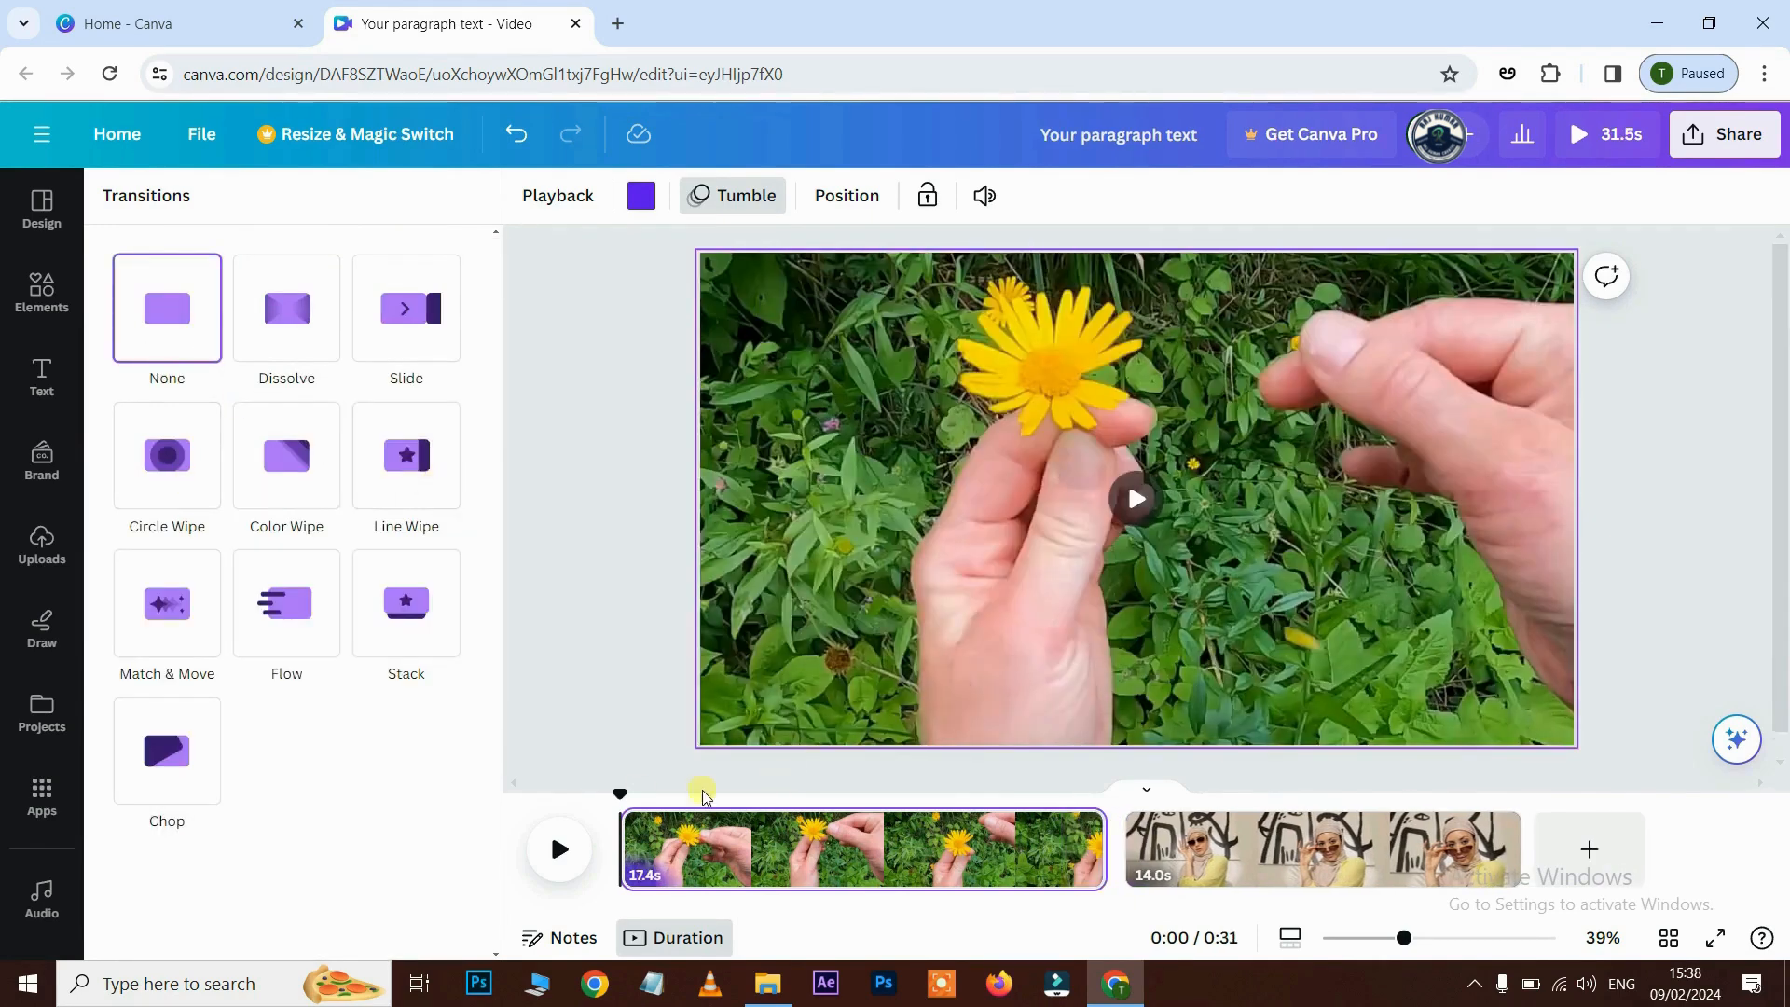
left_click_drag(638, 804, 850, 802)
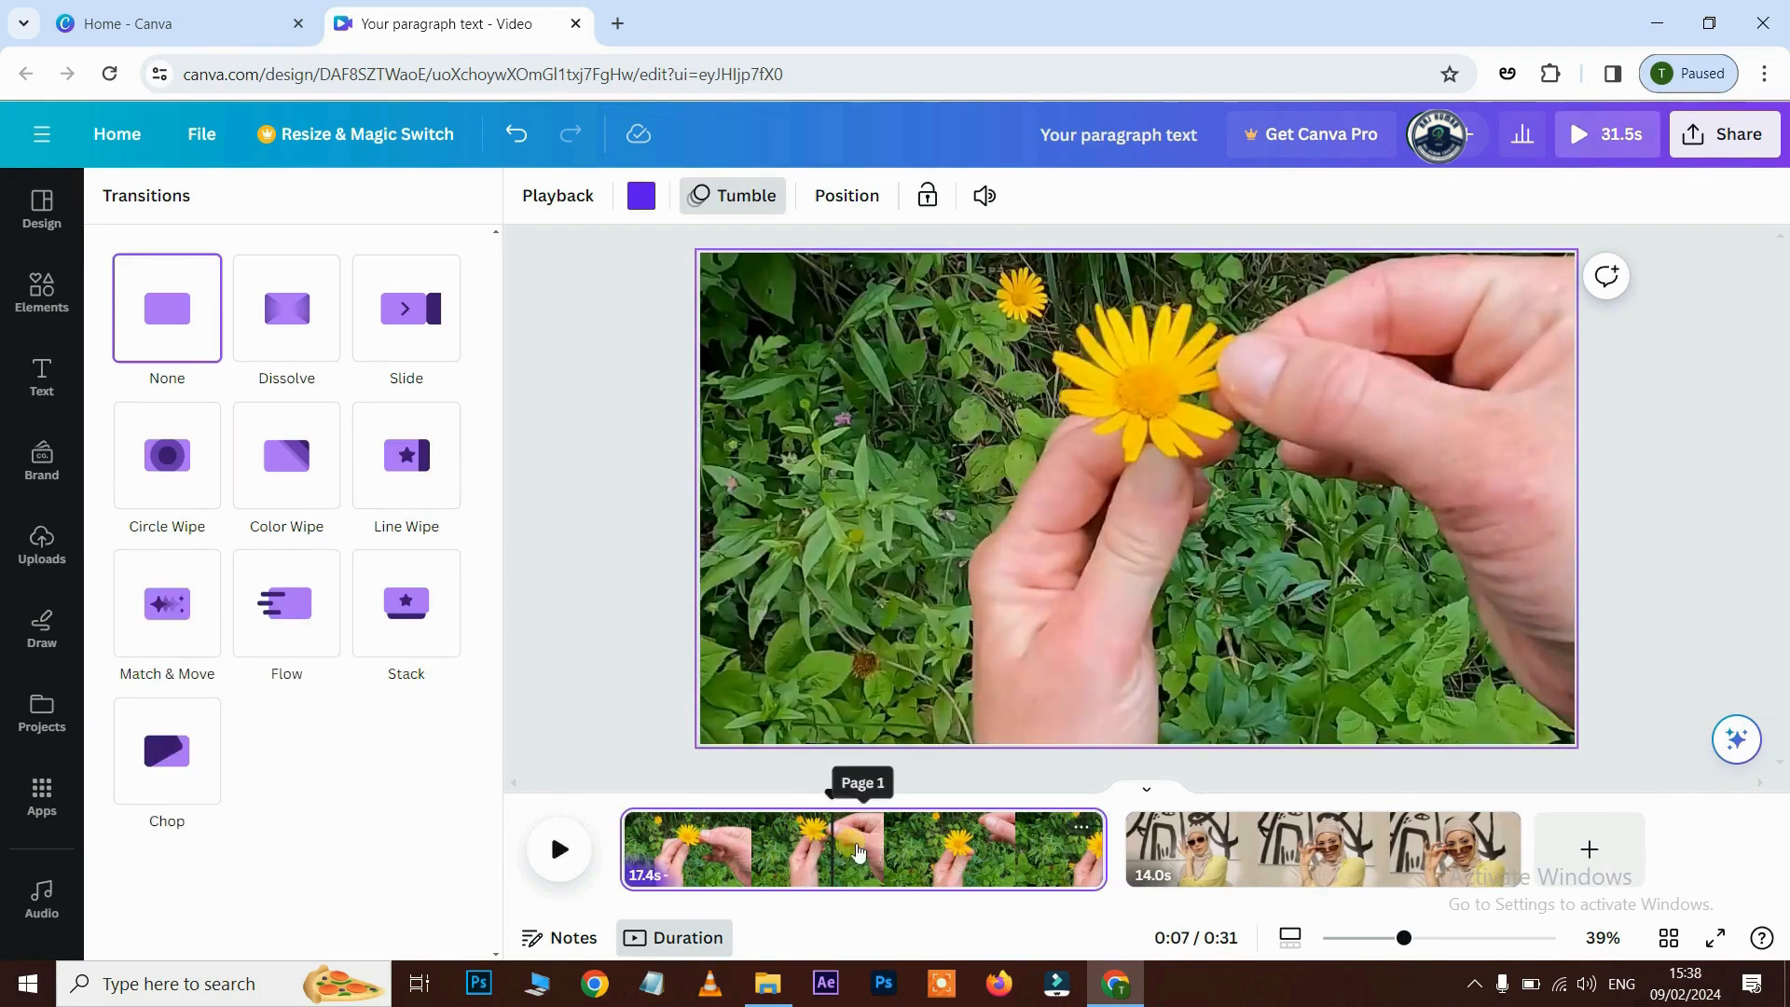
key("ctrl+z")
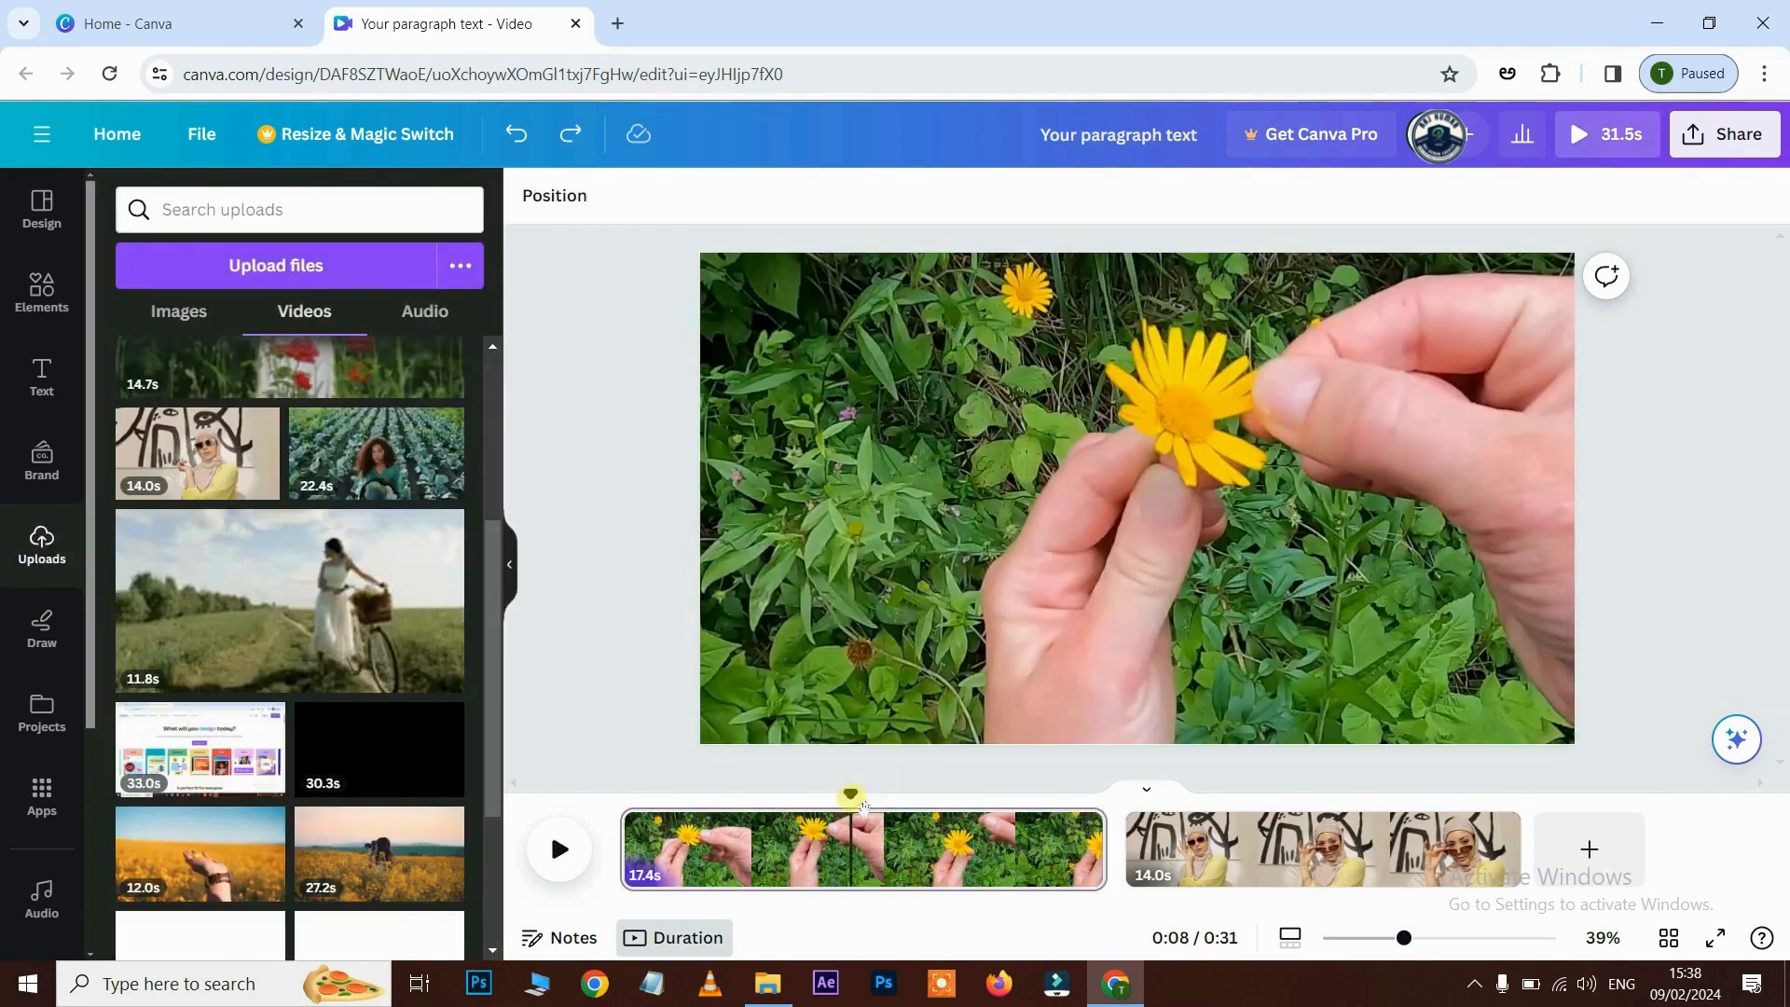
key("s")
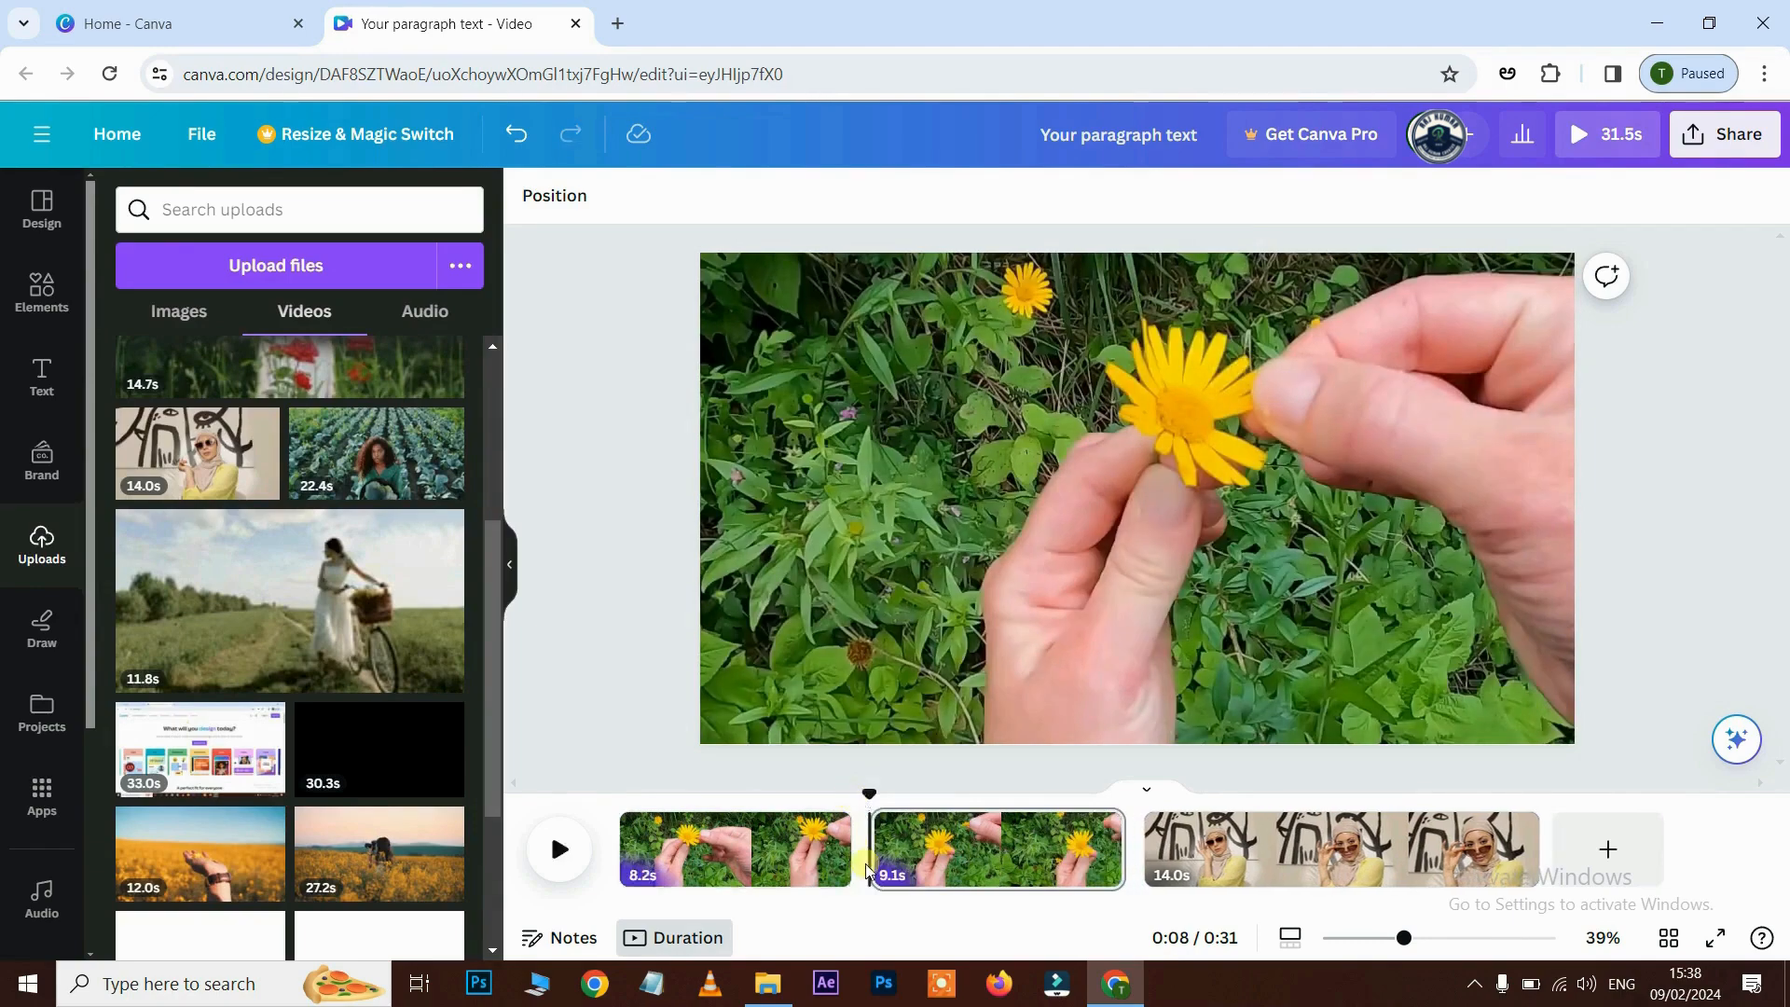
- Try a Flow transition between the split halves, remove it, and browse the video templates
left_click(873, 869)
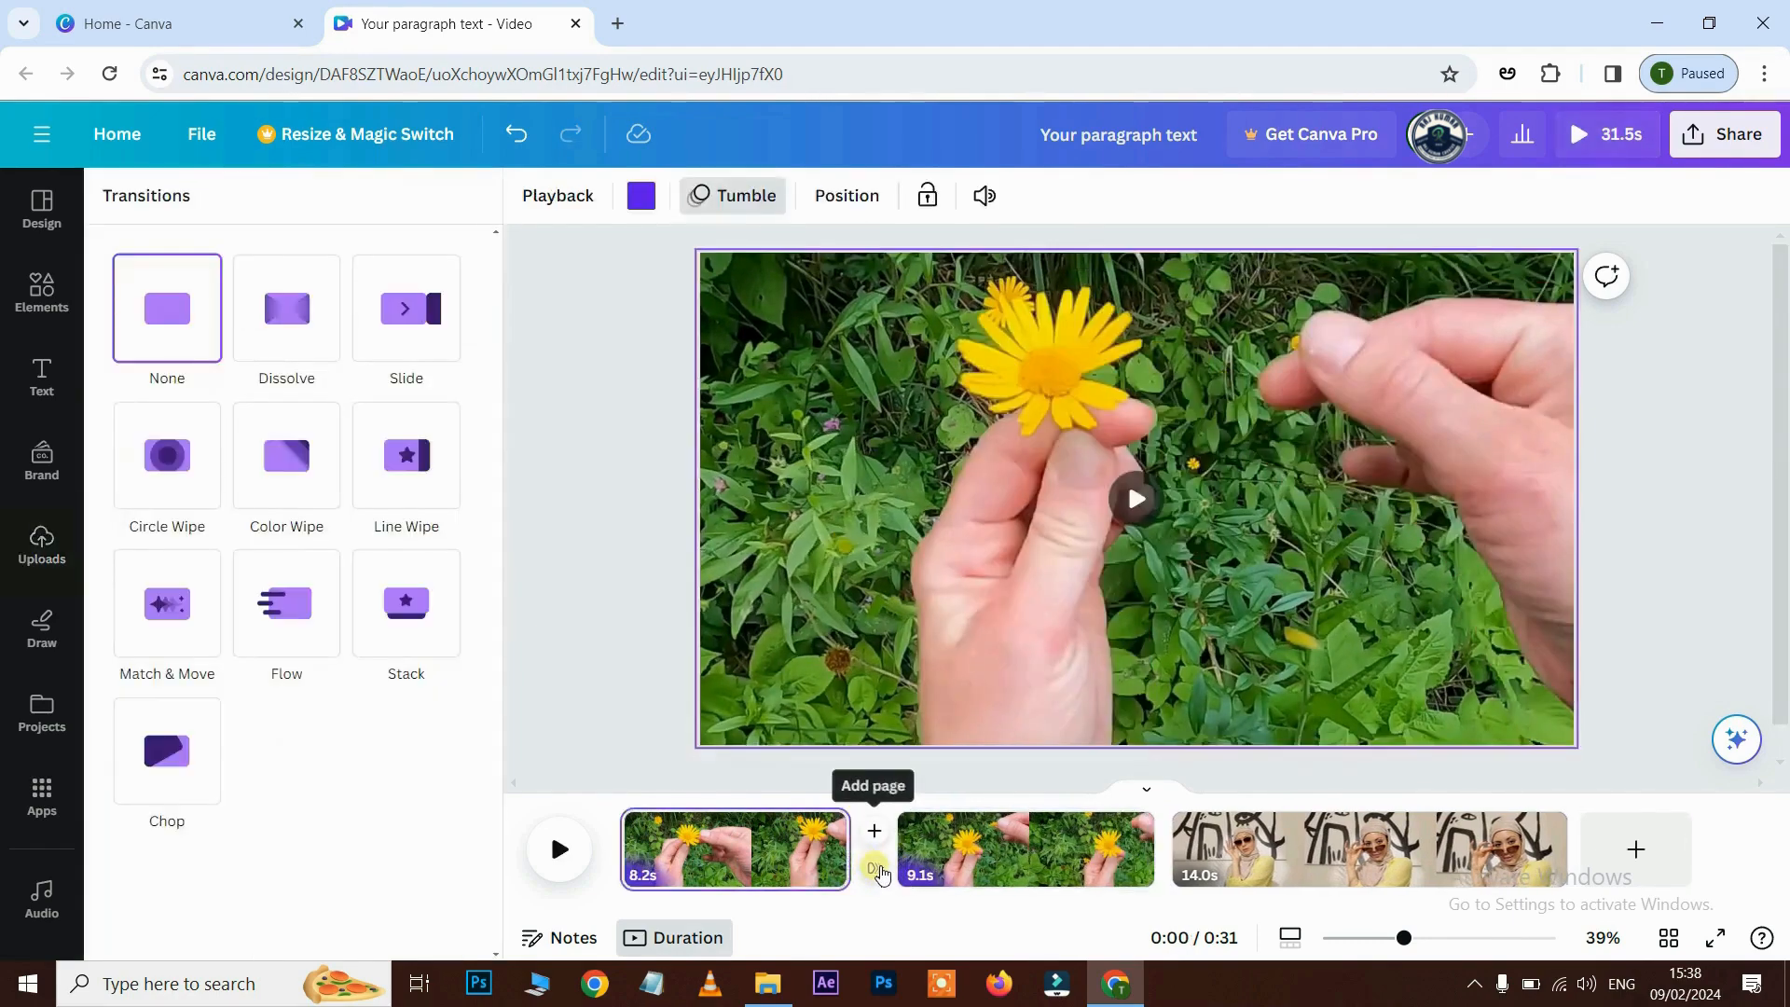
left_click(291, 617)
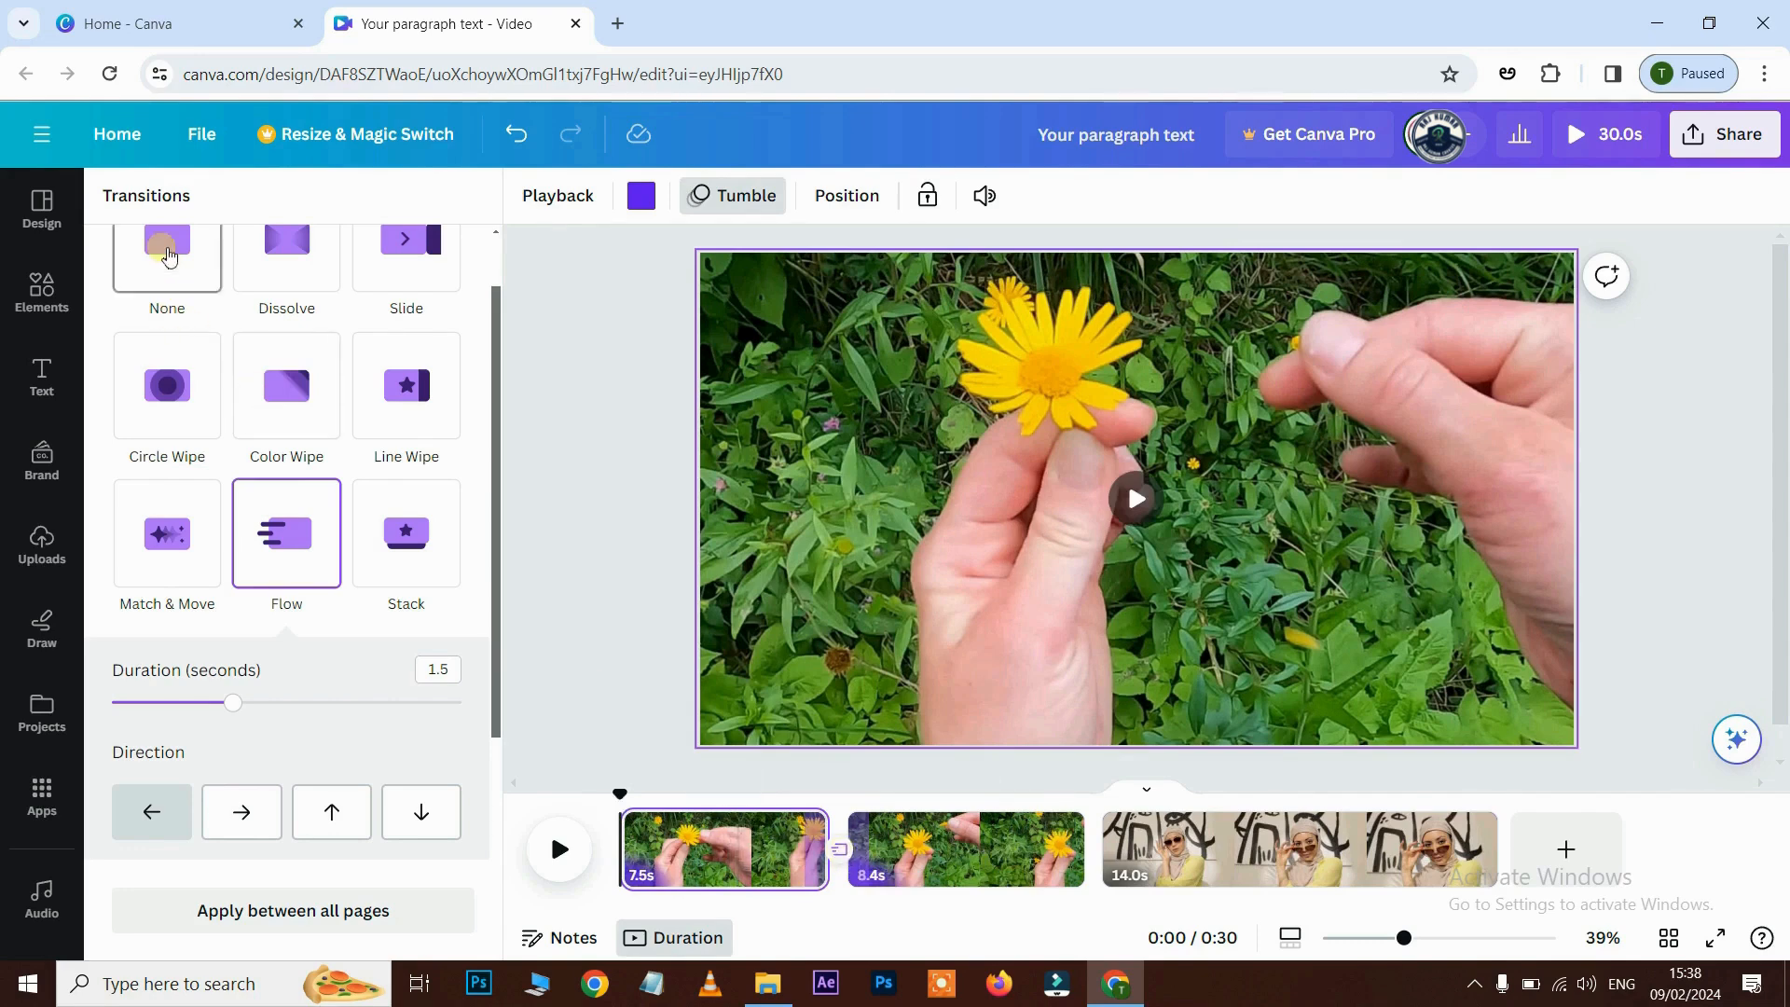
left_click(168, 258)
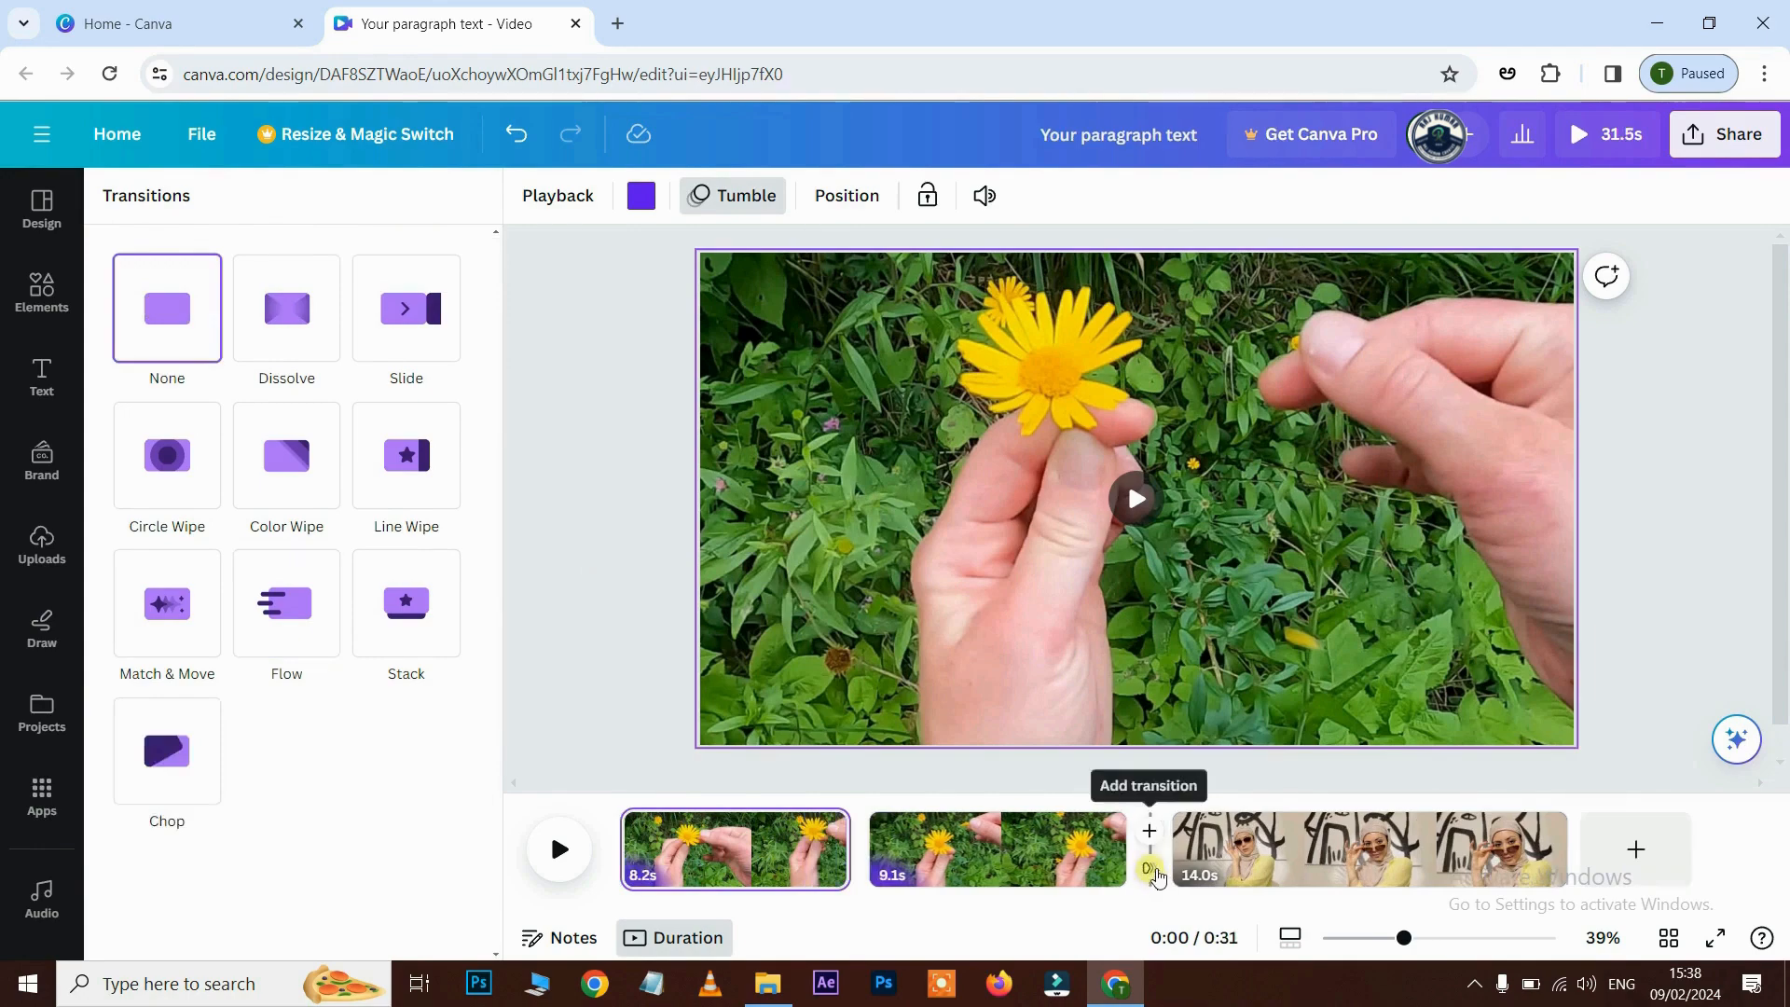
left_click(1151, 872)
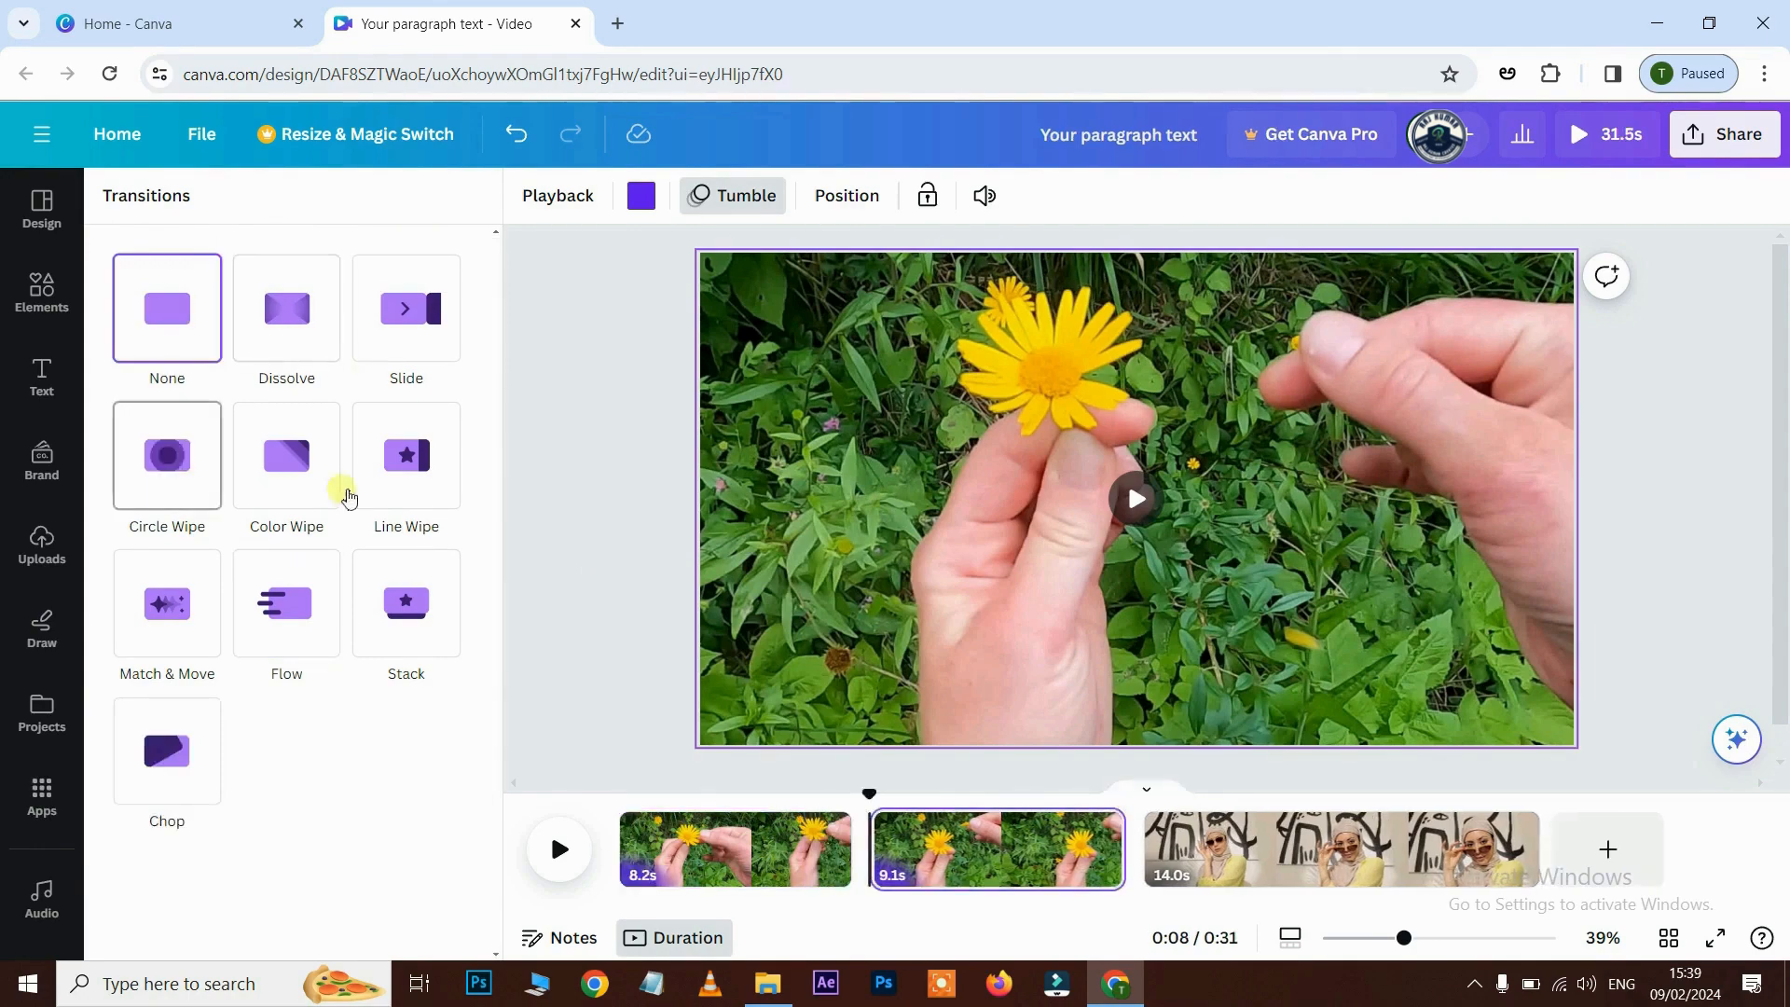
left_click(42, 207)
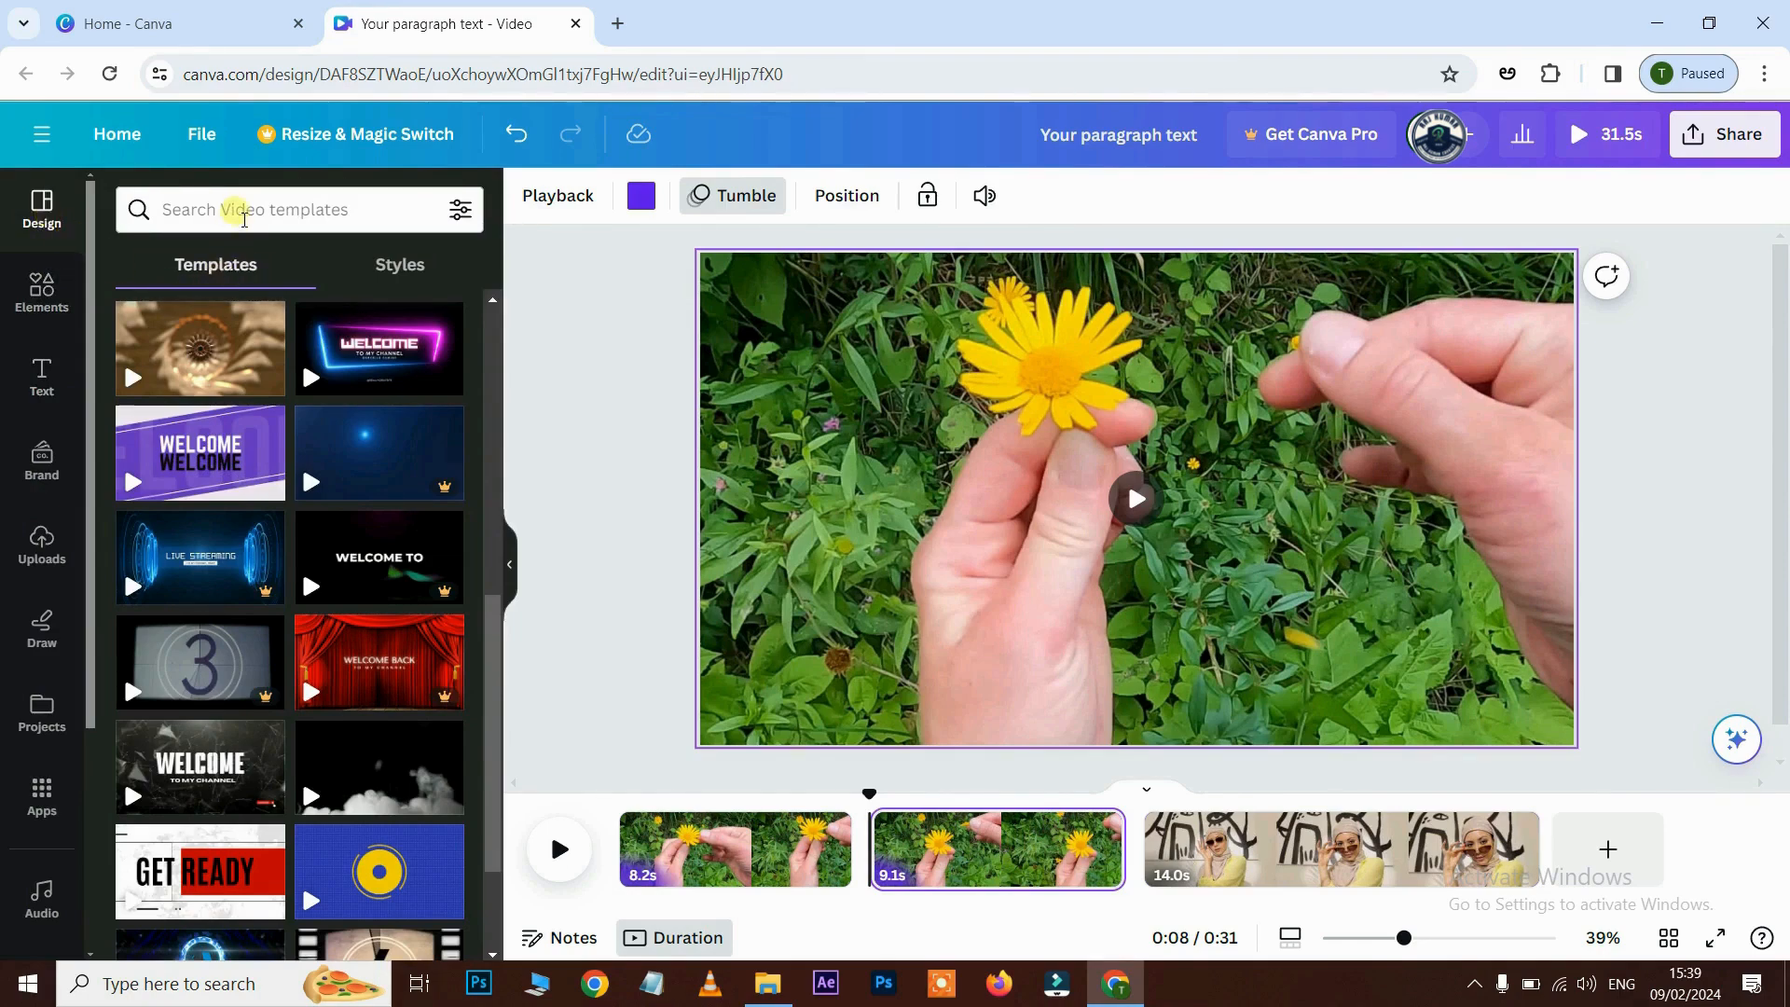
- Search the video templates for 'youtube intro'
left_click(244, 217)
type("yout")
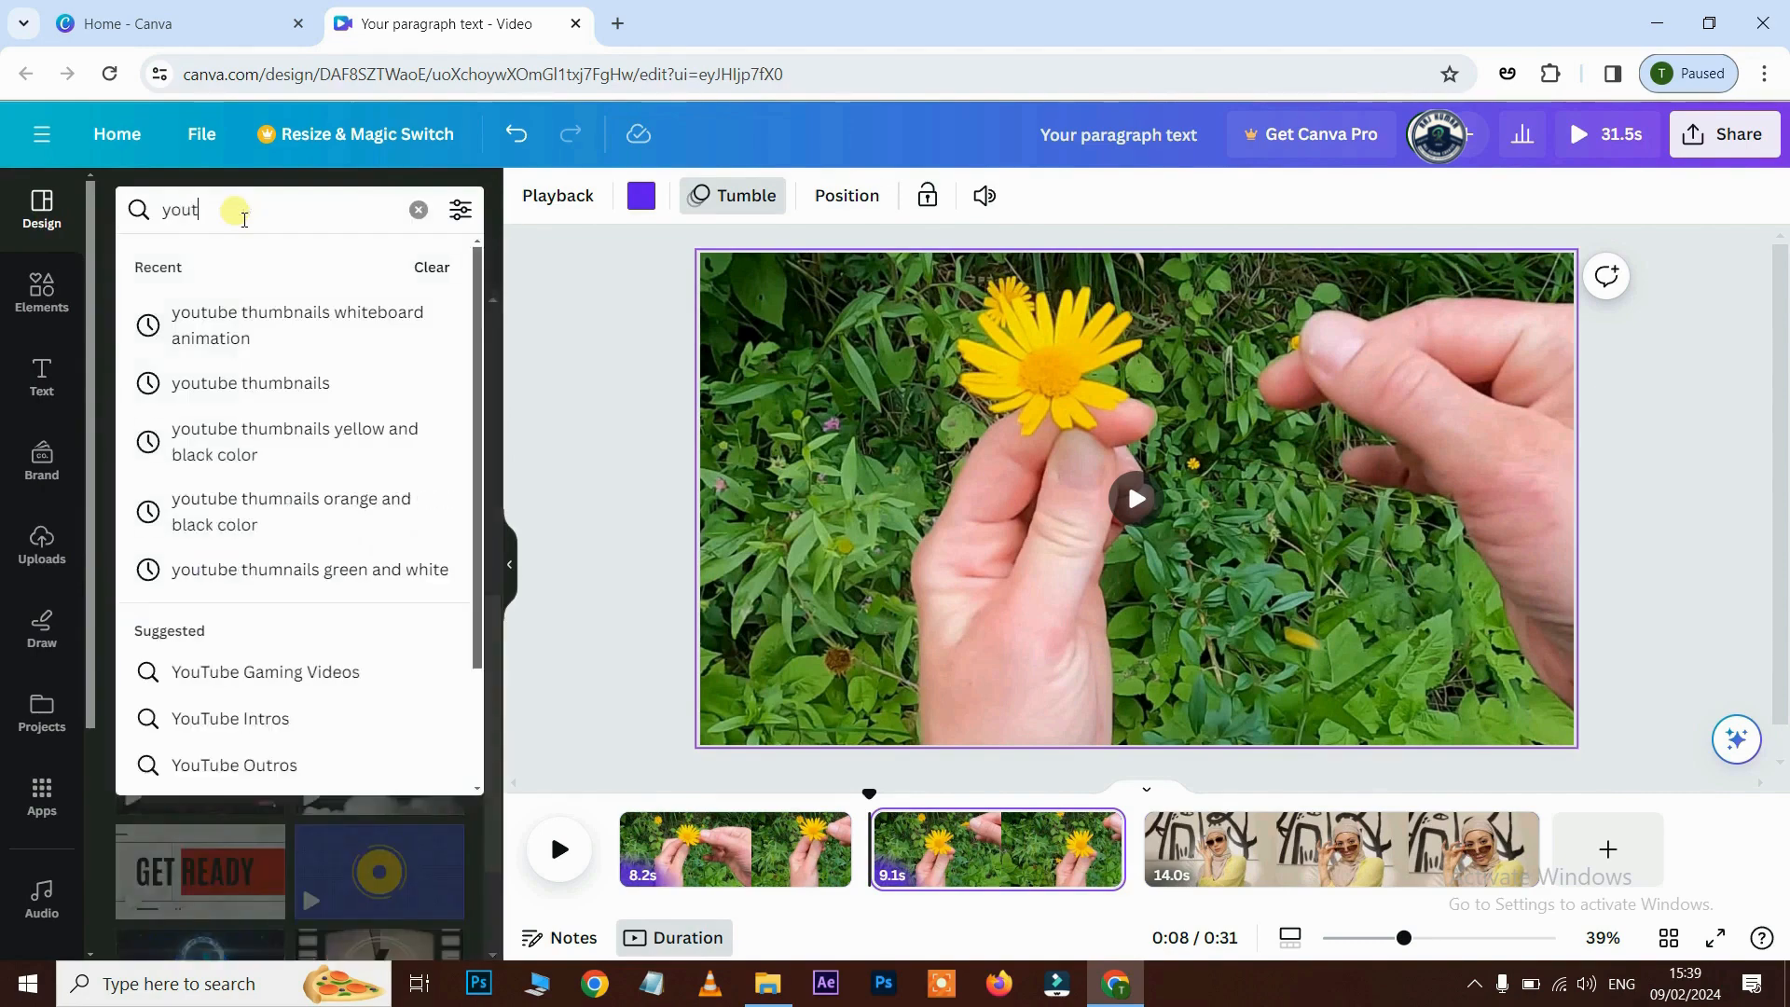
type("ube intro")
key("Return")
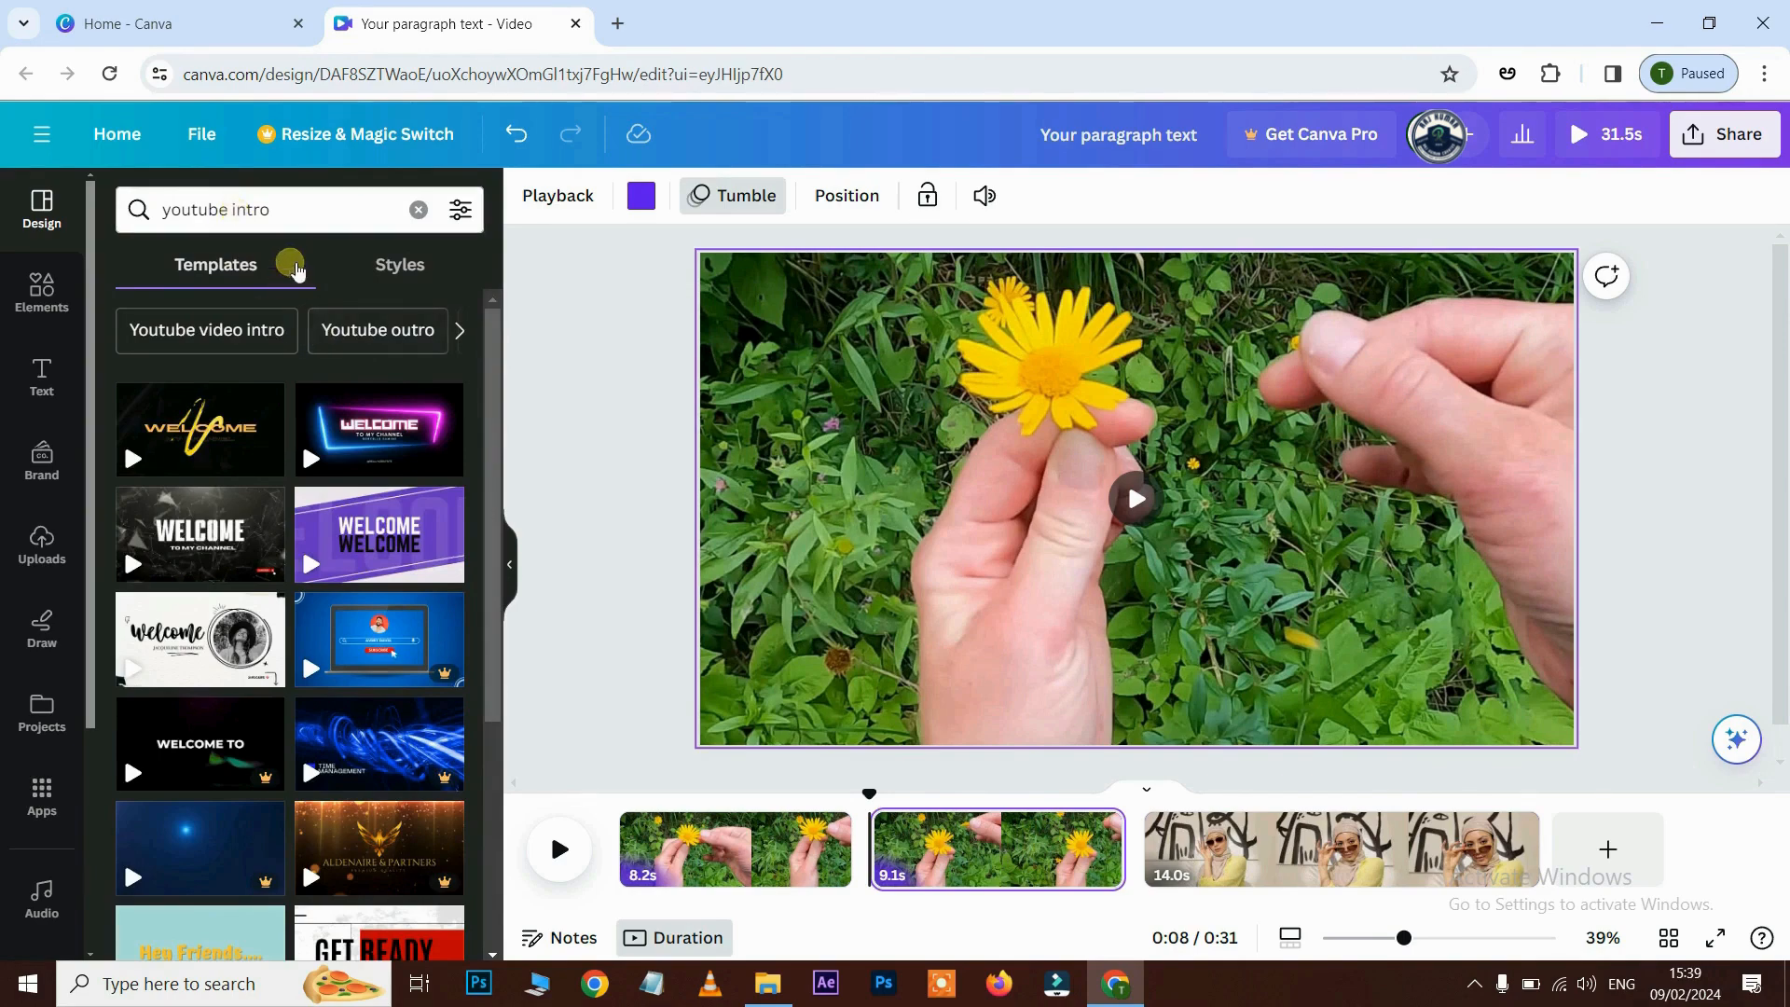
mouse_move(308, 434)
scroll(309, 434, "down", 3)
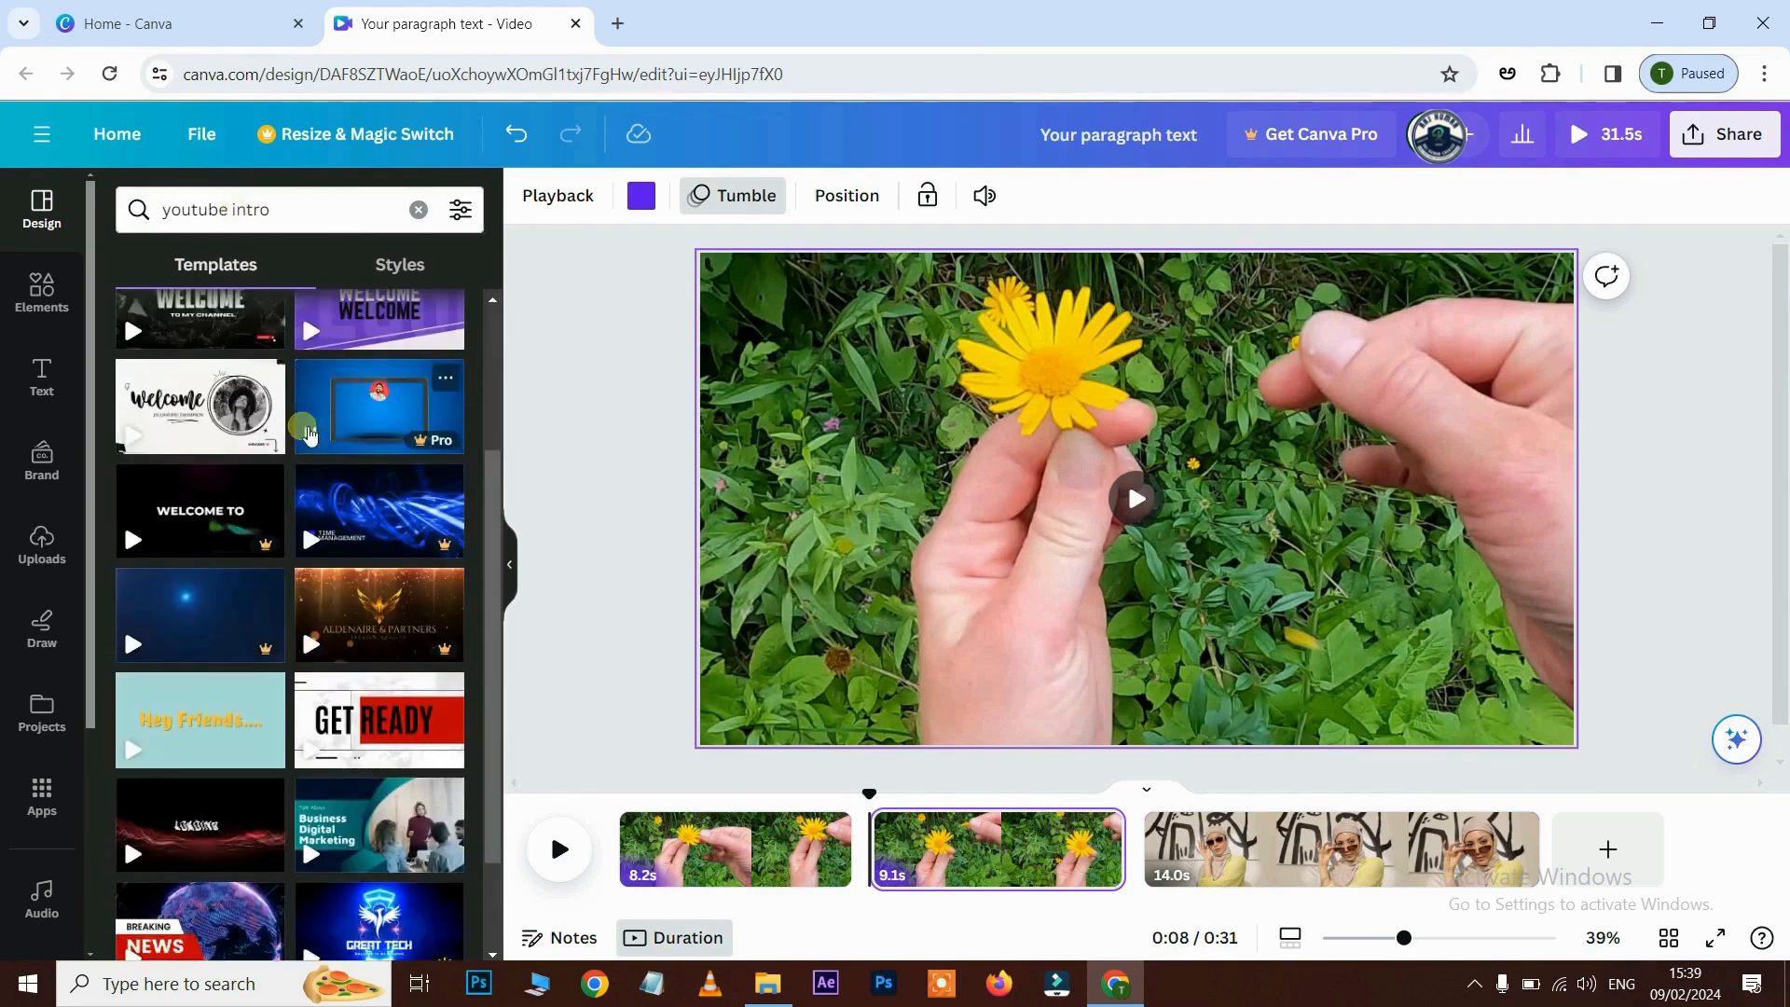
scroll(308, 434, "up", 3)
- Move the 14.0 s woman clip to the start, ahead of both flower clips
mouse_move(447, 689)
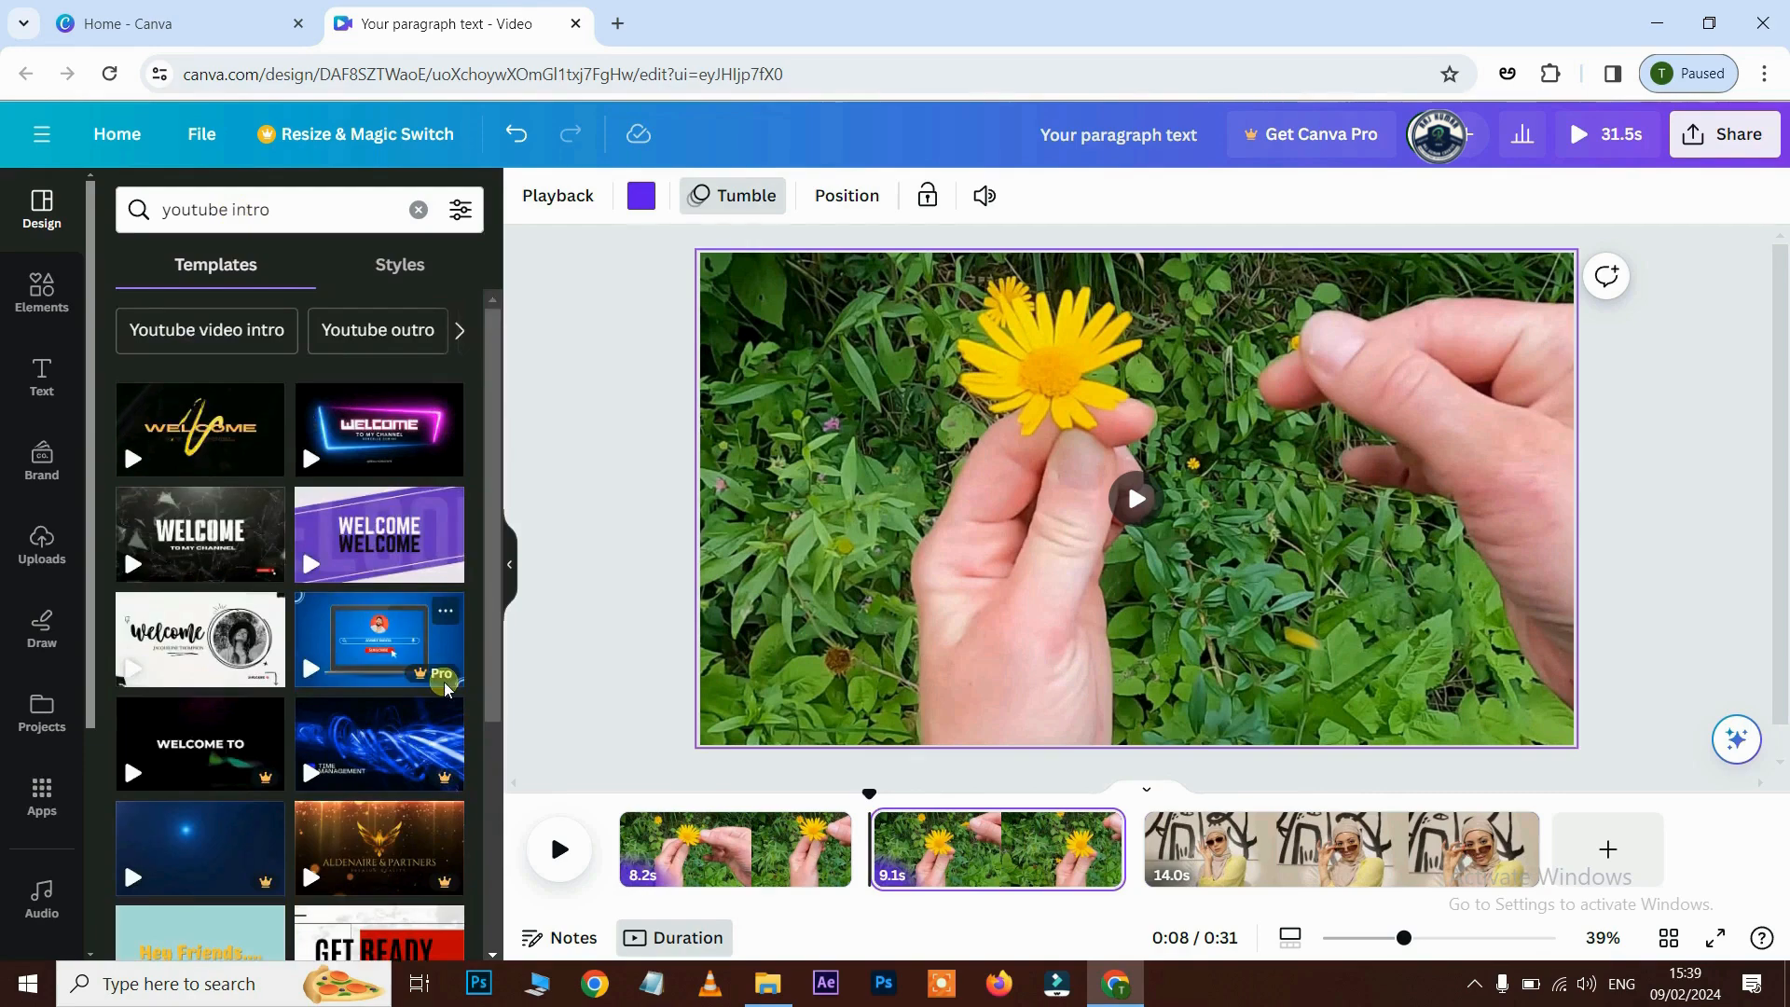
scroll(357, 629, "down", 3)
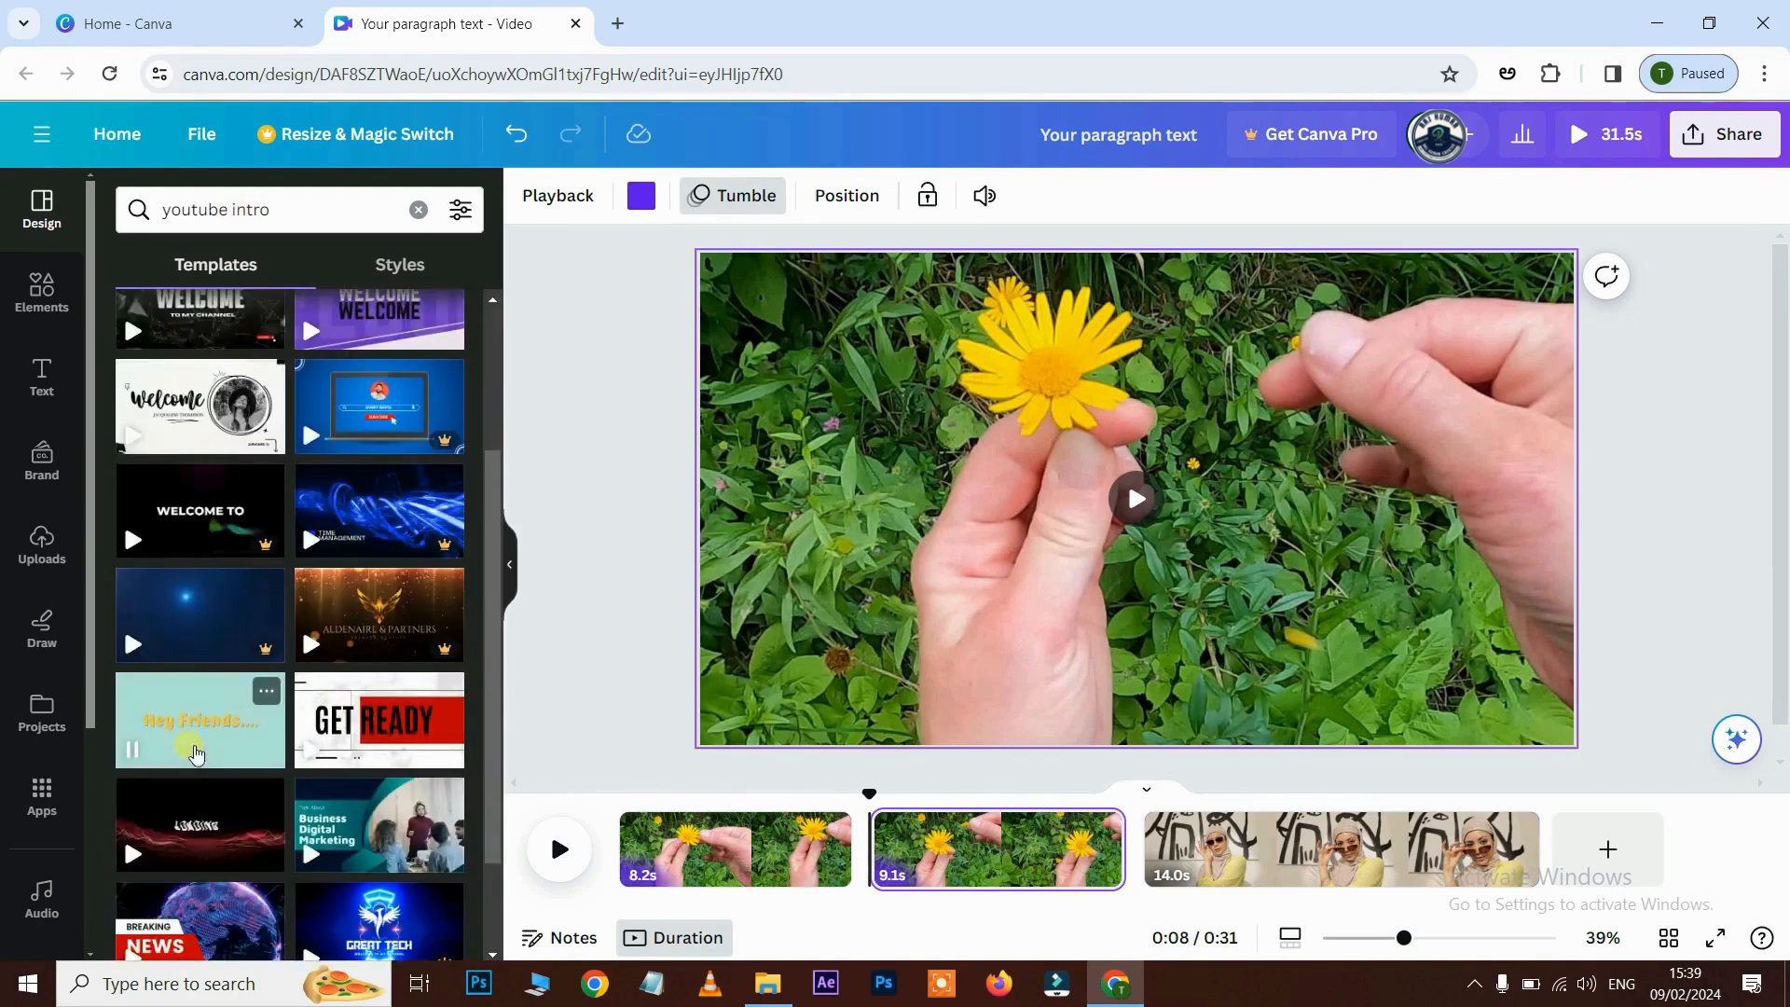
scroll(207, 401, "down", 8)
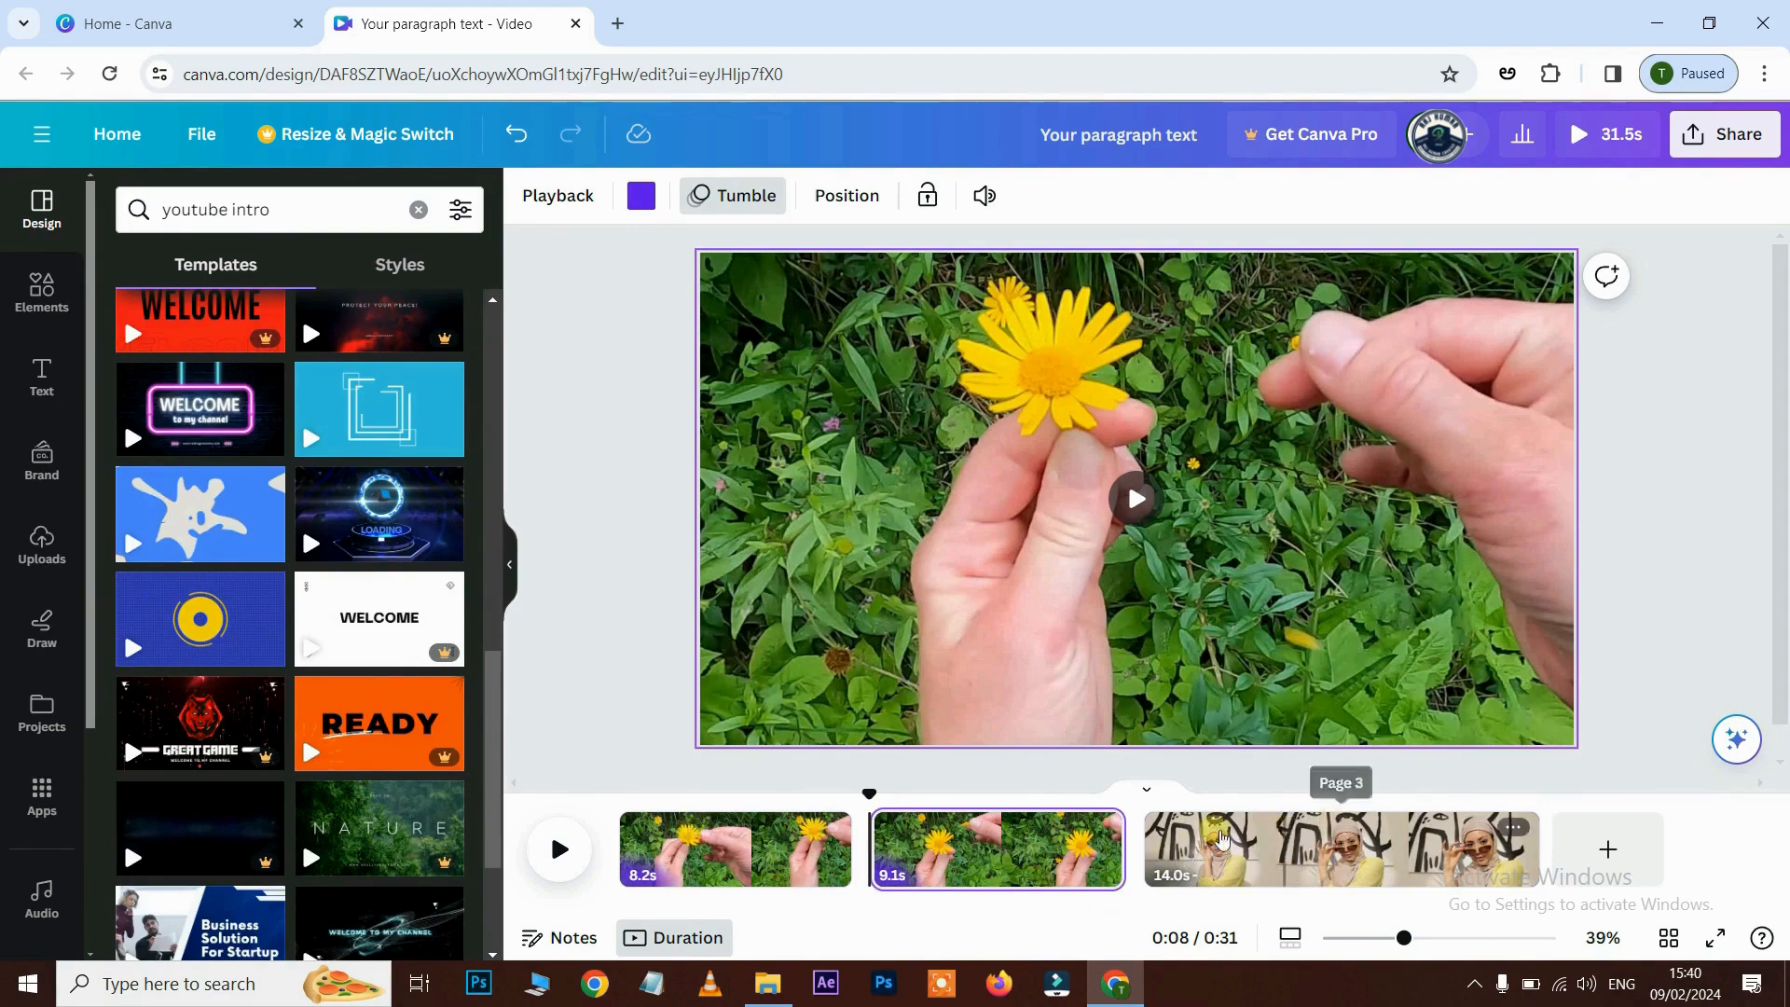
left_click_drag(1289, 833, 966, 854)
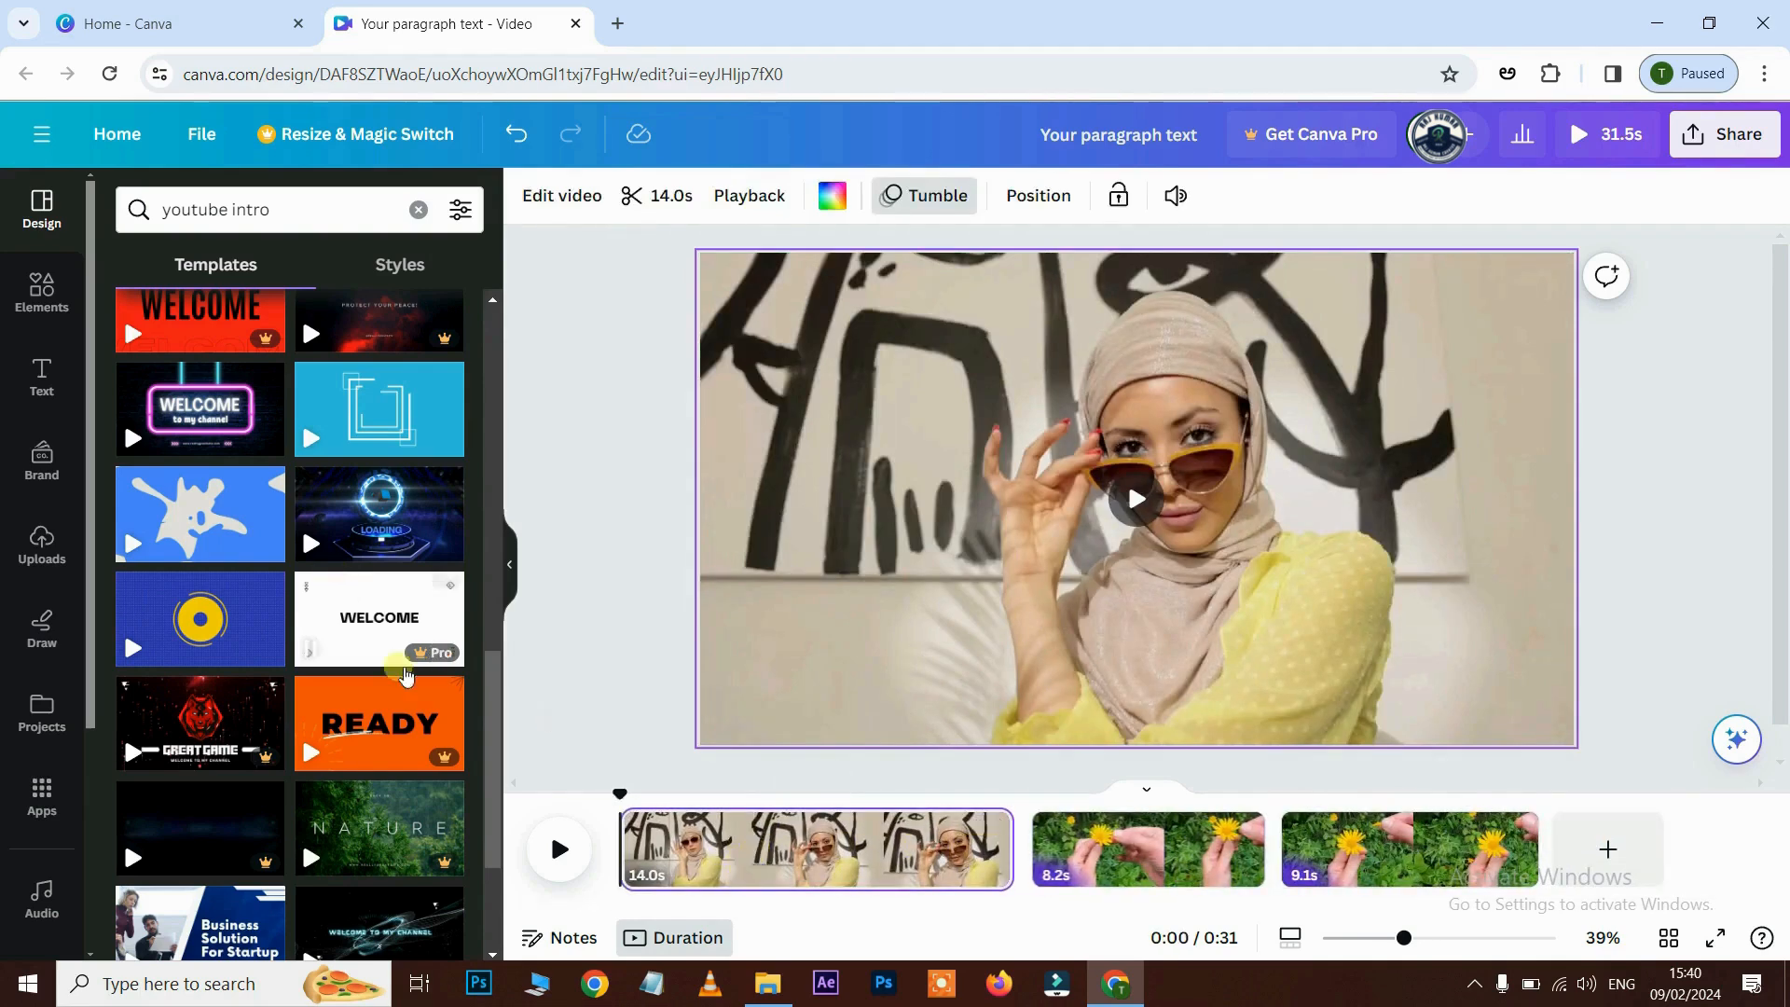
- Insert the neon 'Welcome to my channel' template page at the video start and play it
left_click(209, 410)
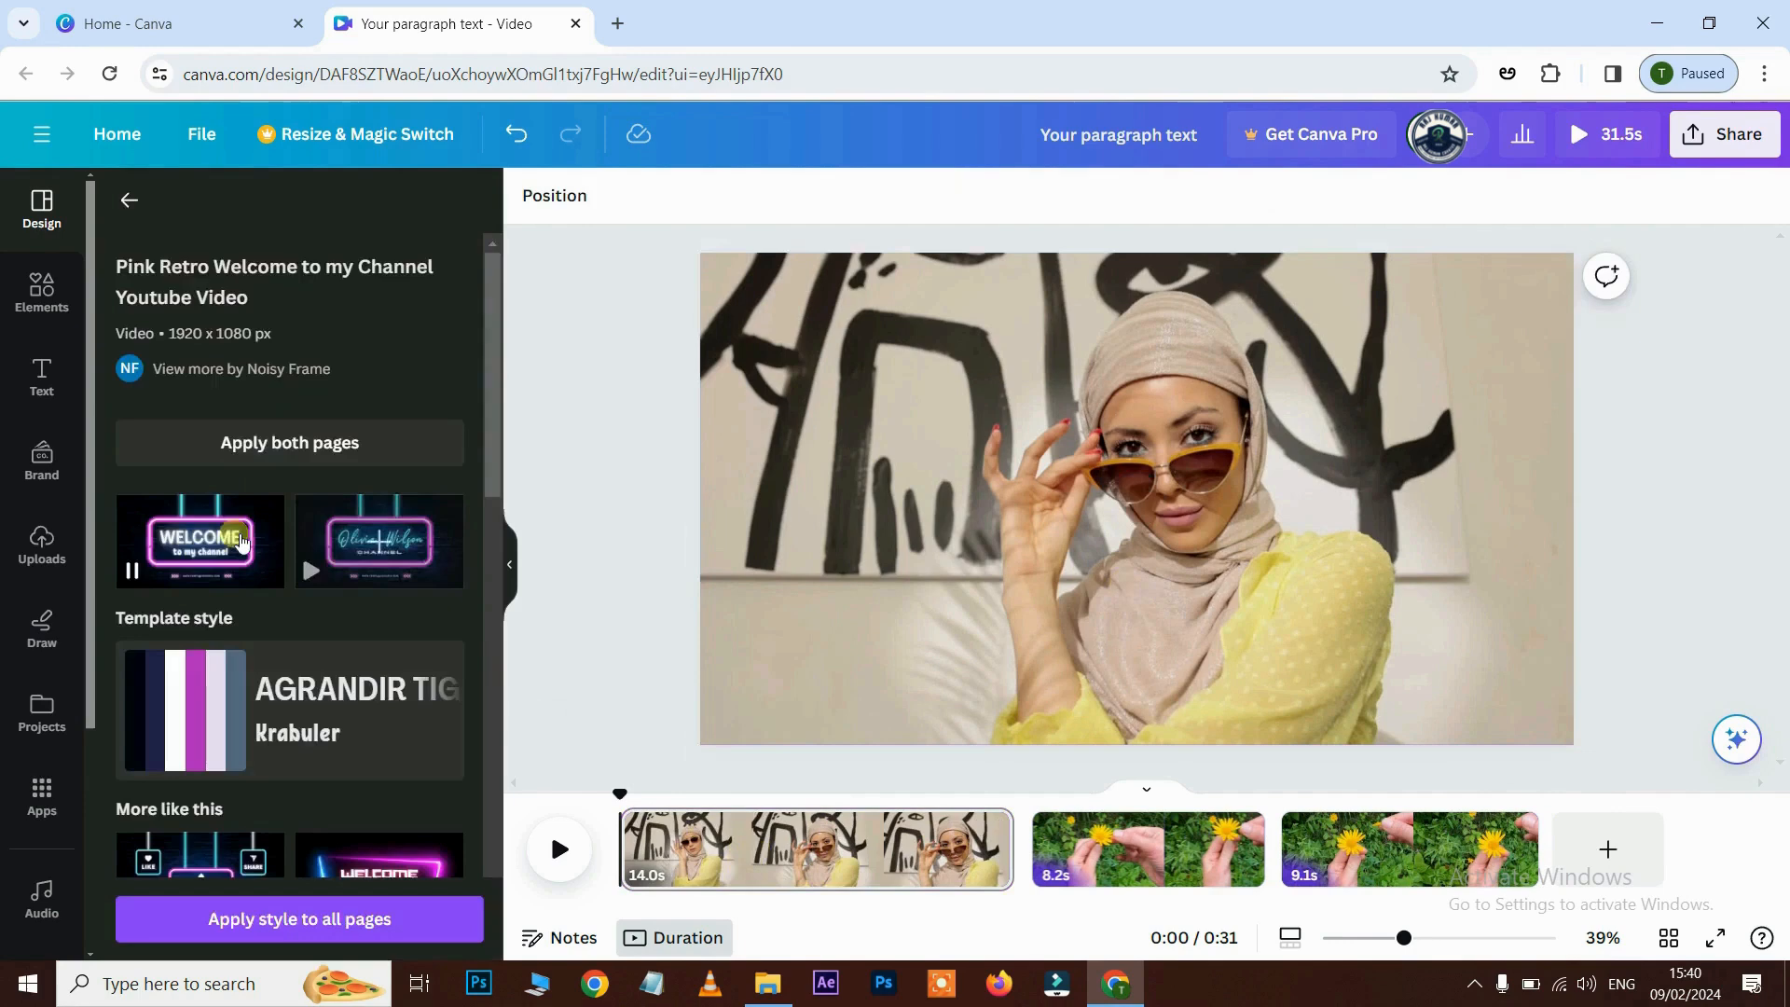
left_click_drag(231, 540, 616, 863)
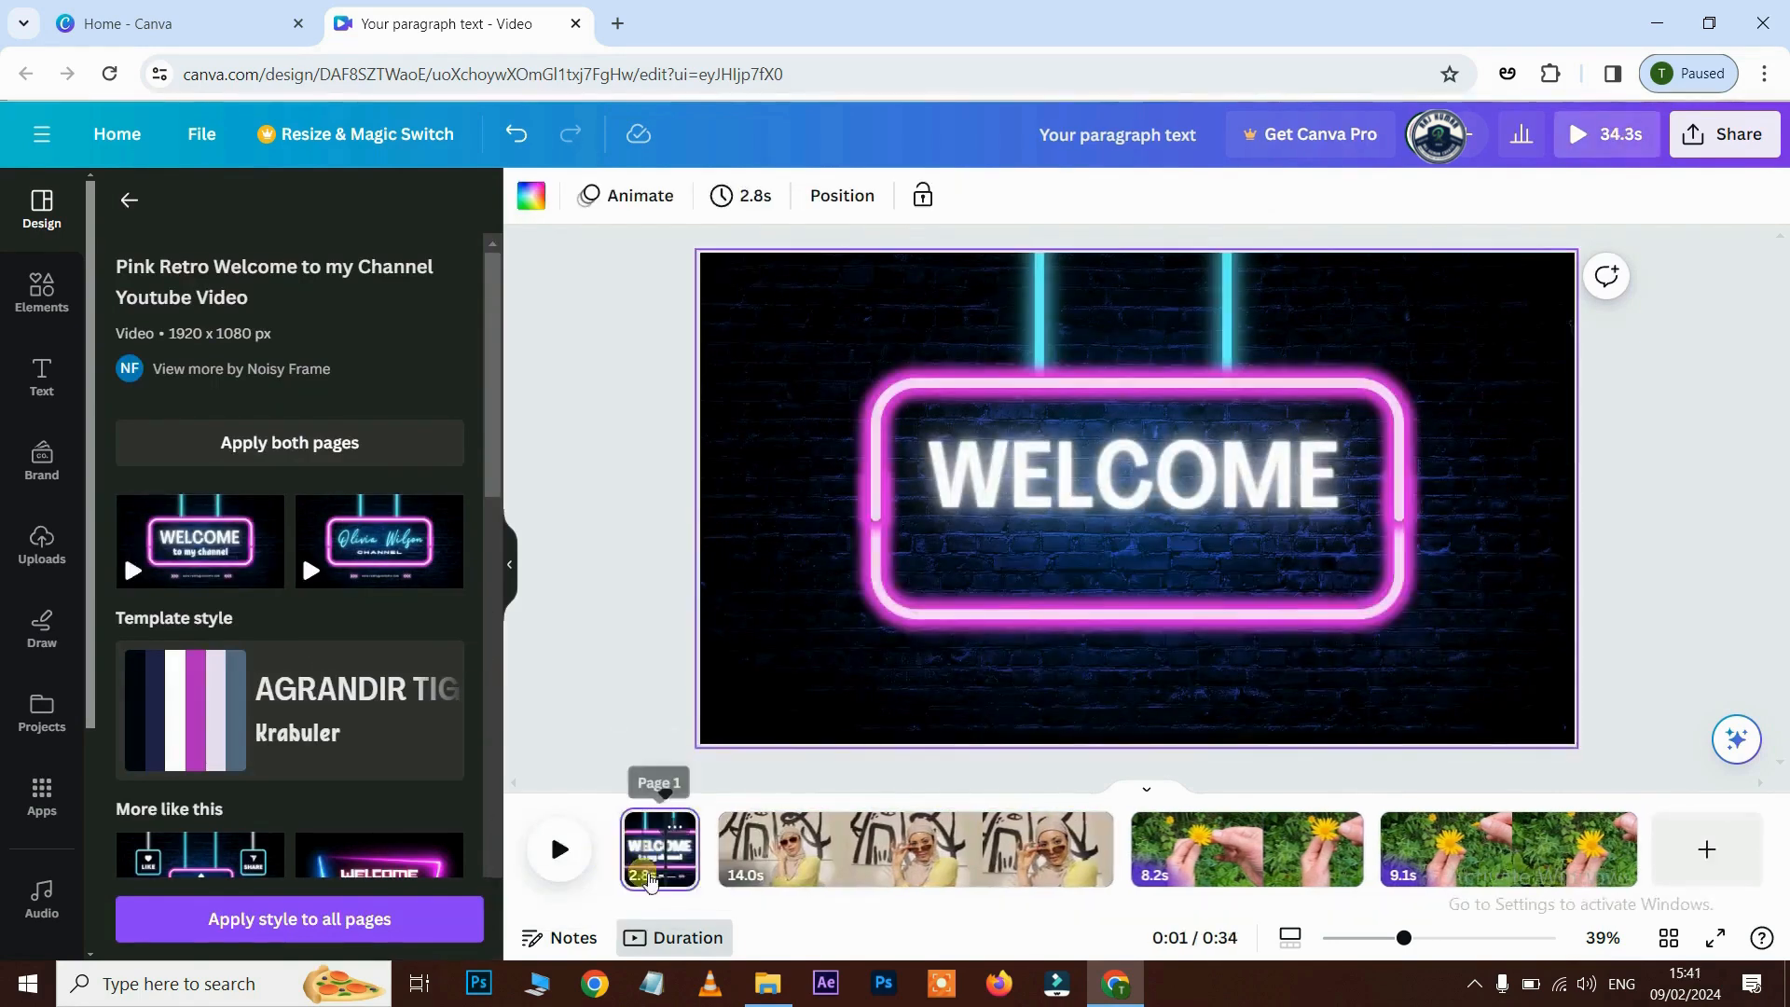
left_click(650, 869)
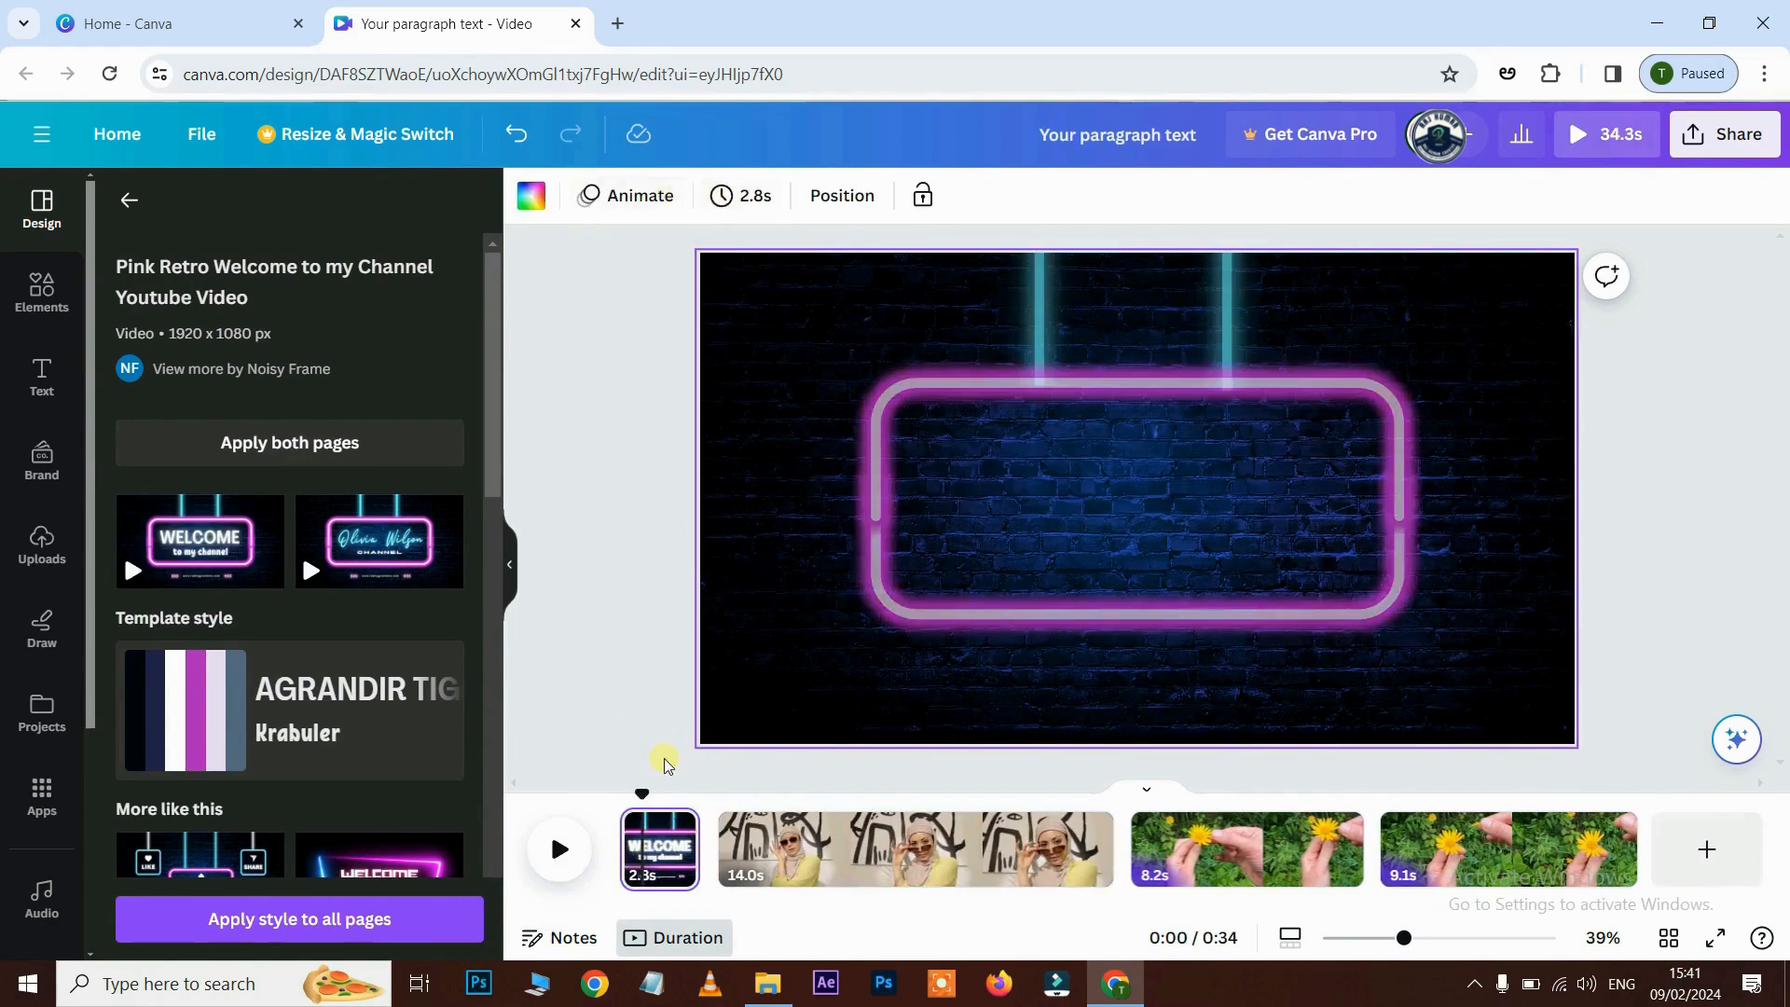
left_click(563, 858)
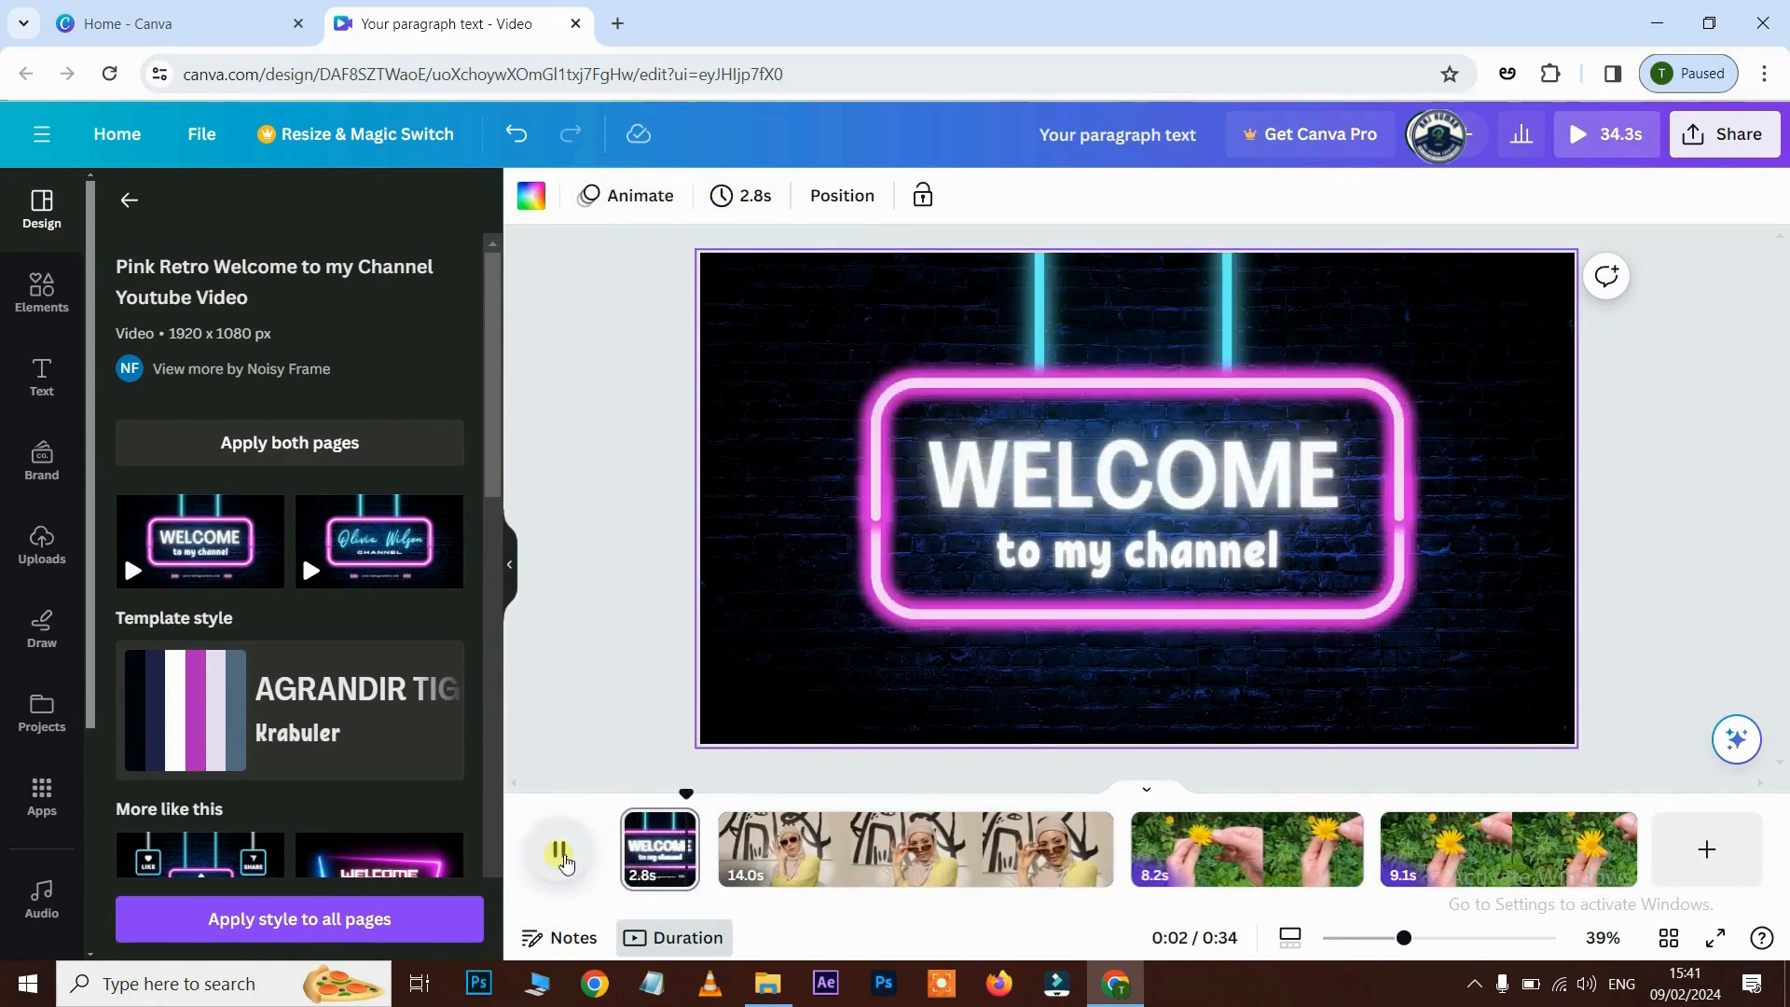
- Select the WELCOME heading and start retyping it with 'P'
left_click(1243, 483)
double_click(1250, 485)
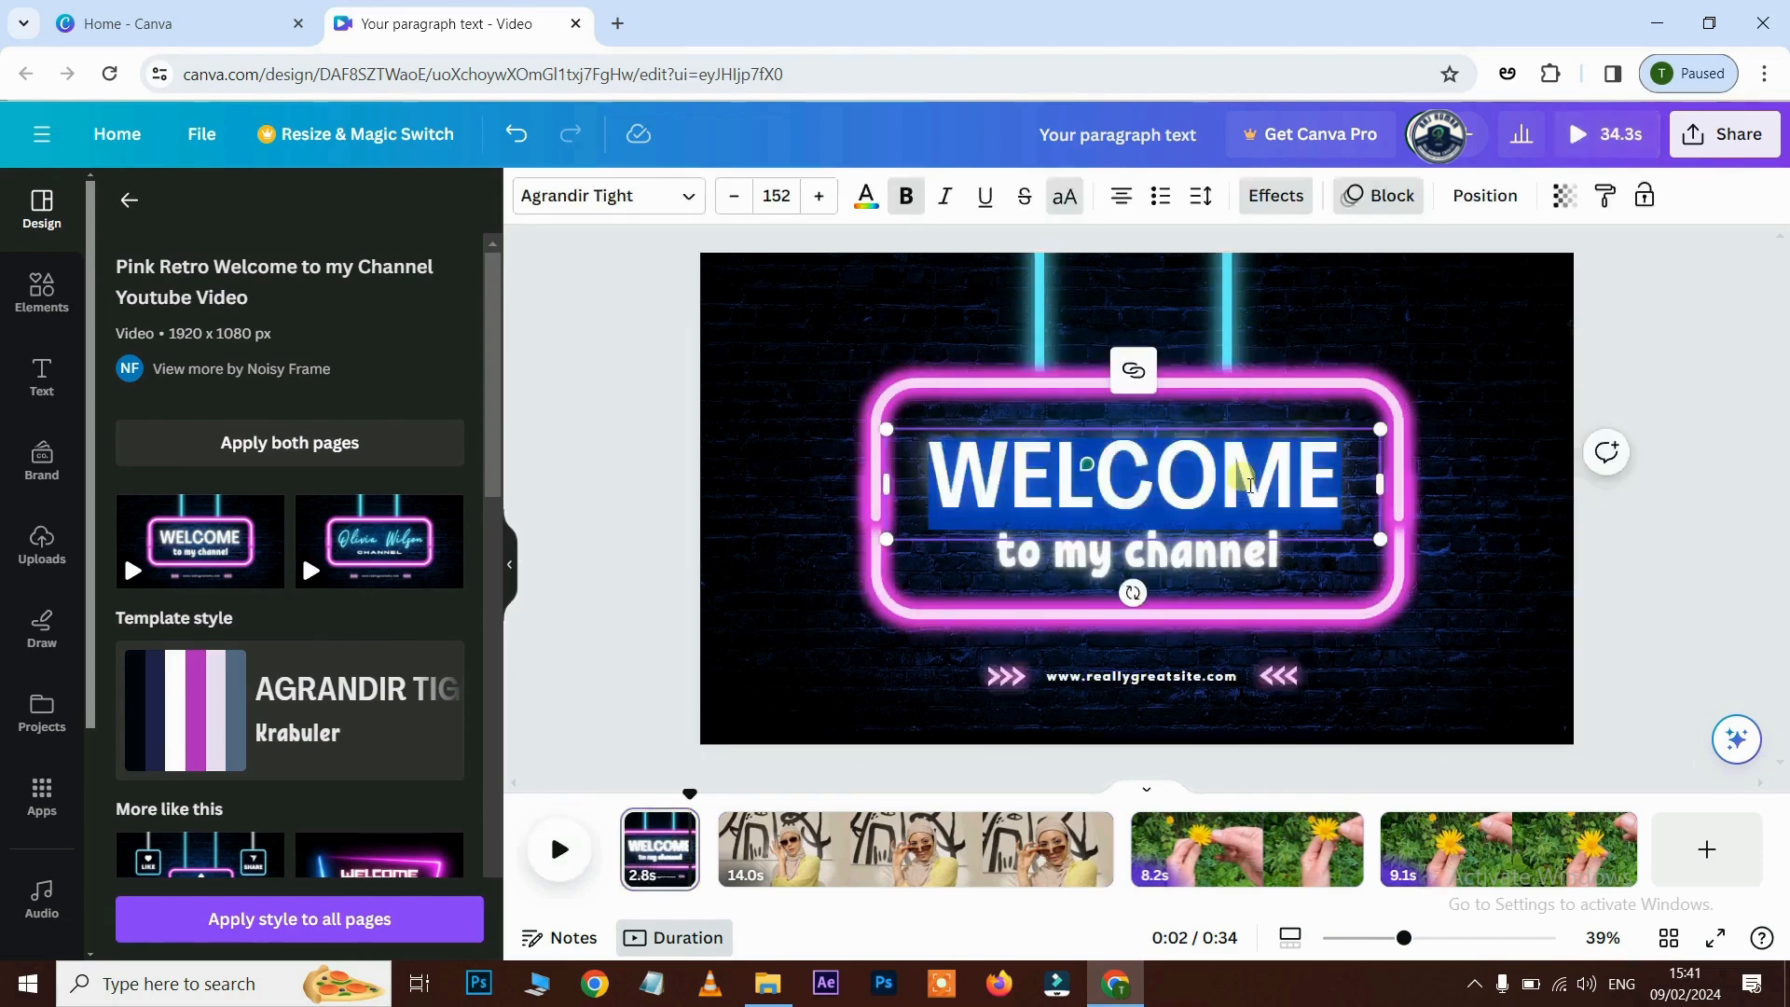
type("P")
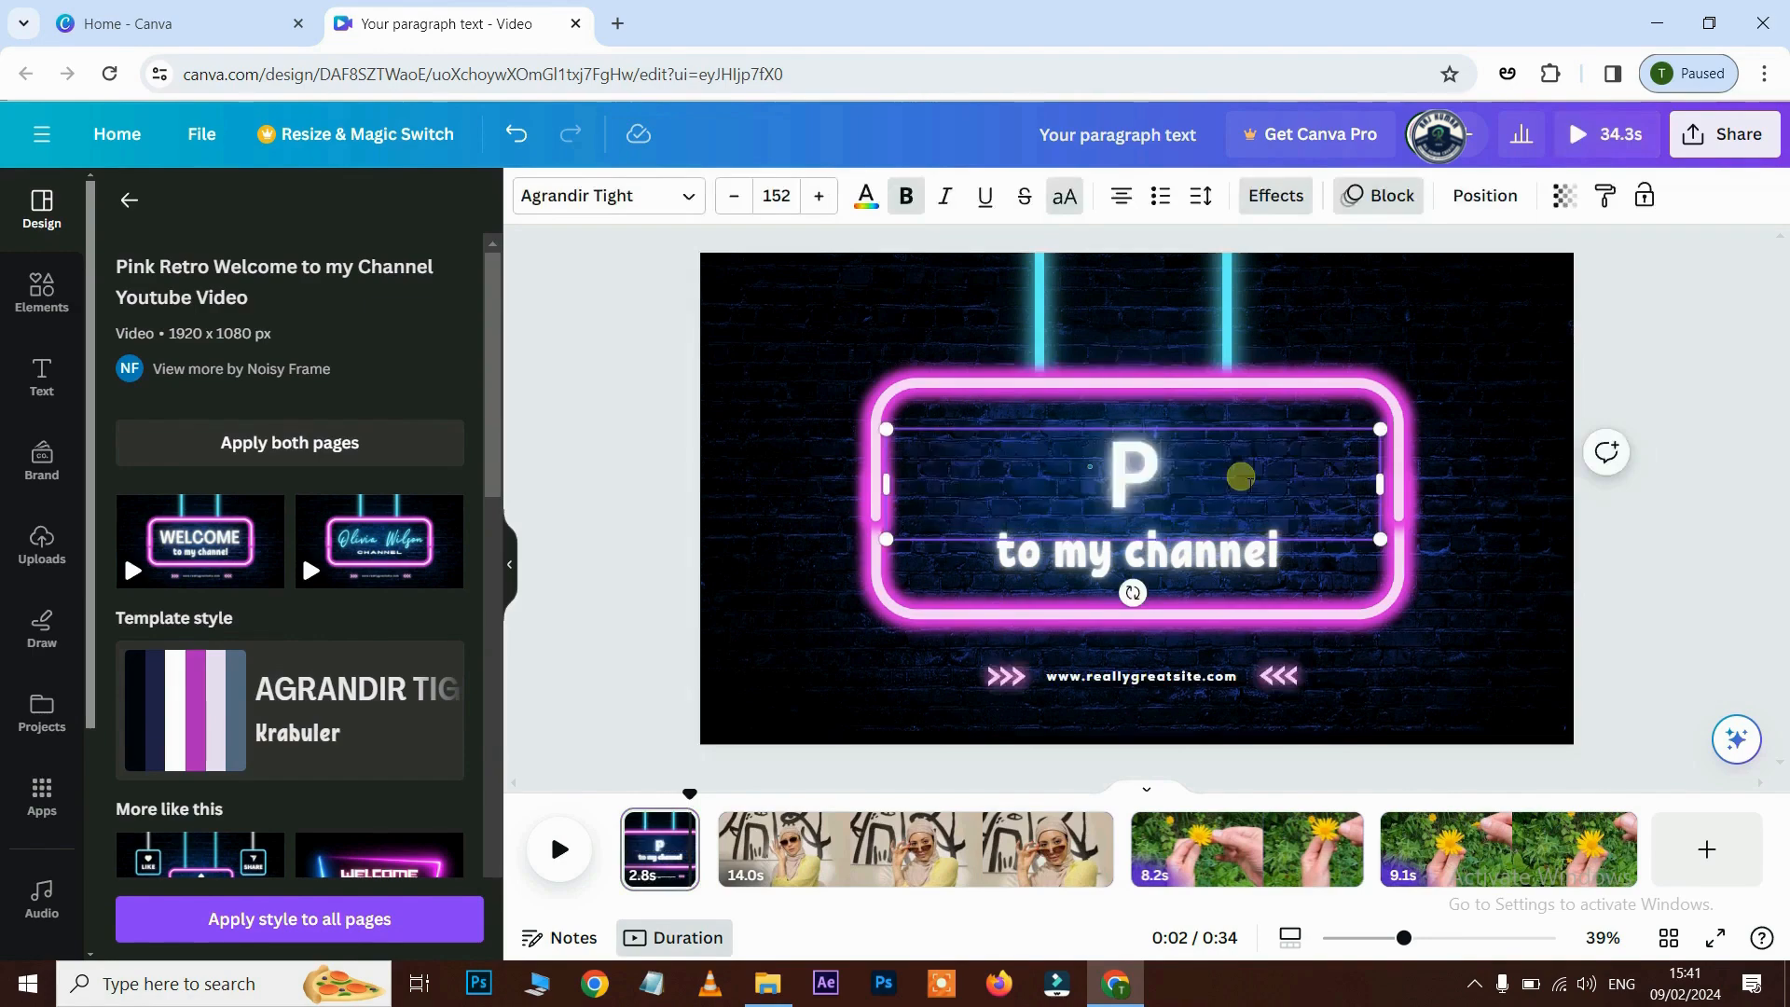